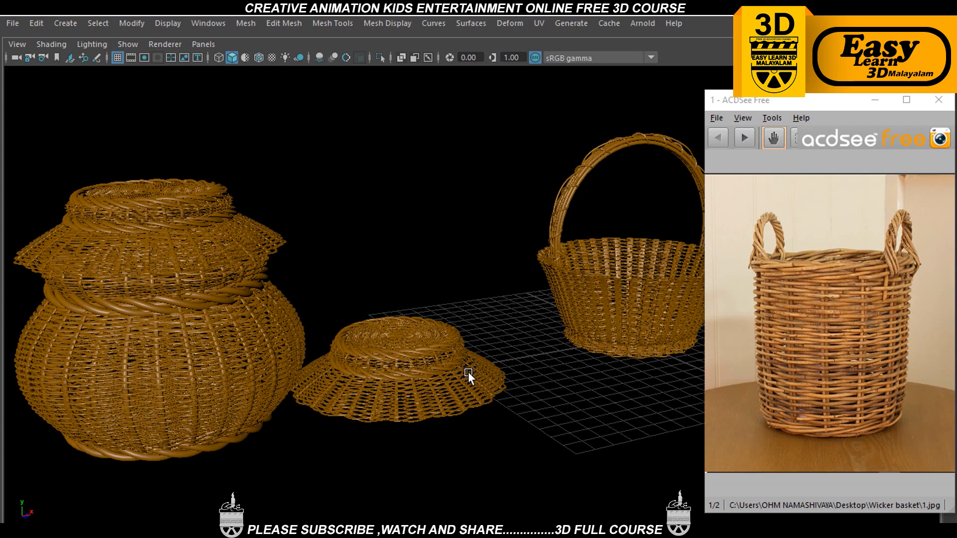
Examine the finished wicker models, checking the handled basket's inner weave, the lidded round basket and the separate lid
{"action": "middle_click_drag", "start_coordinate": [496, 301], "coordinate": [236, 313], "text": "alt"}
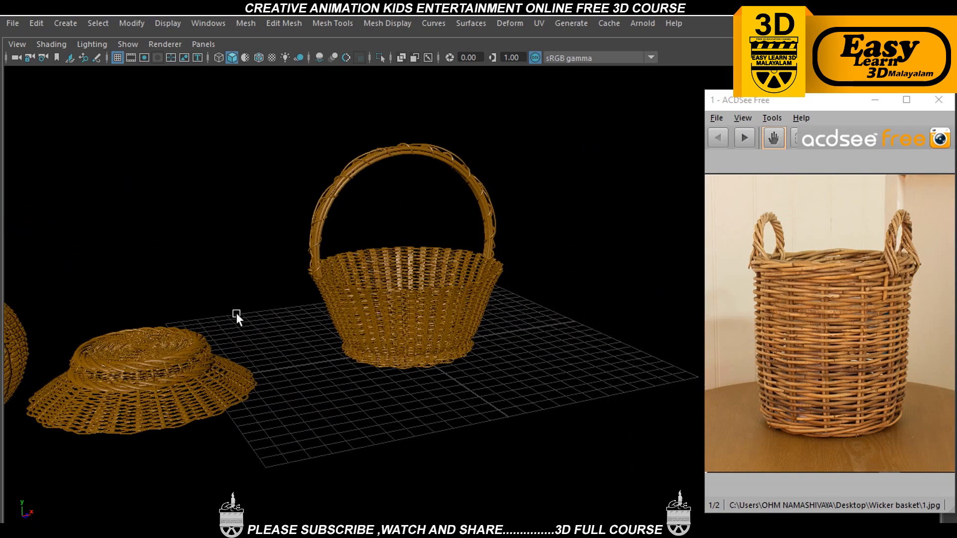
{"action": "right_click_drag", "start_coordinate": [236, 313], "coordinate": [363, 301], "text": "alt"}
{"action": "left_click_drag", "start_coordinate": [363, 301], "coordinate": [407, 387], "text": "alt"}
{"action": "scroll", "coordinate": [394, 354], "scroll_direction": "up", "scroll_amount": 2}
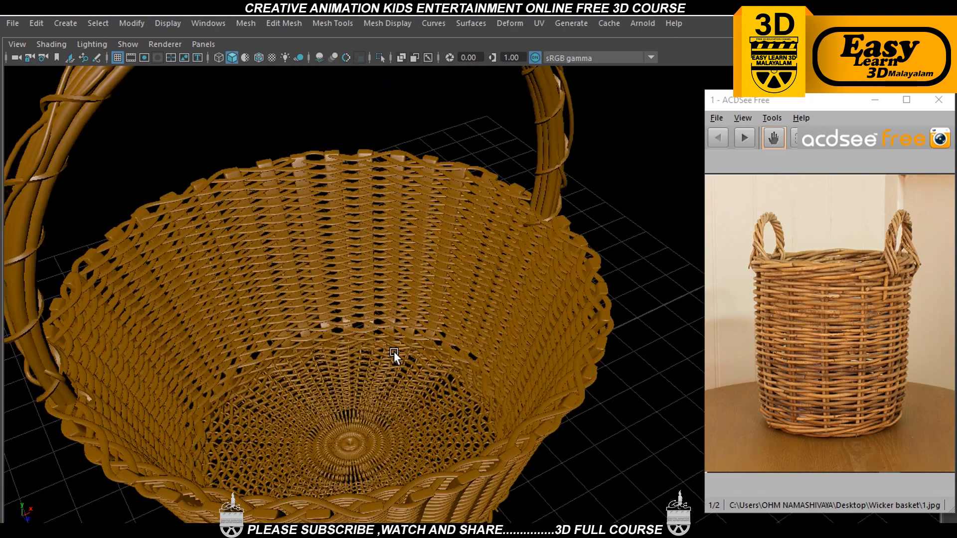
{"action": "scroll", "coordinate": [393, 355], "scroll_direction": "down", "scroll_amount": 1}
{"action": "left_click_drag", "start_coordinate": [393, 355], "coordinate": [461, 239], "text": "alt"}
{"action": "scroll", "coordinate": [417, 300], "scroll_direction": "down", "scroll_amount": 3}
{"action": "scroll", "coordinate": [423, 324], "scroll_direction": "up", "scroll_amount": 3}
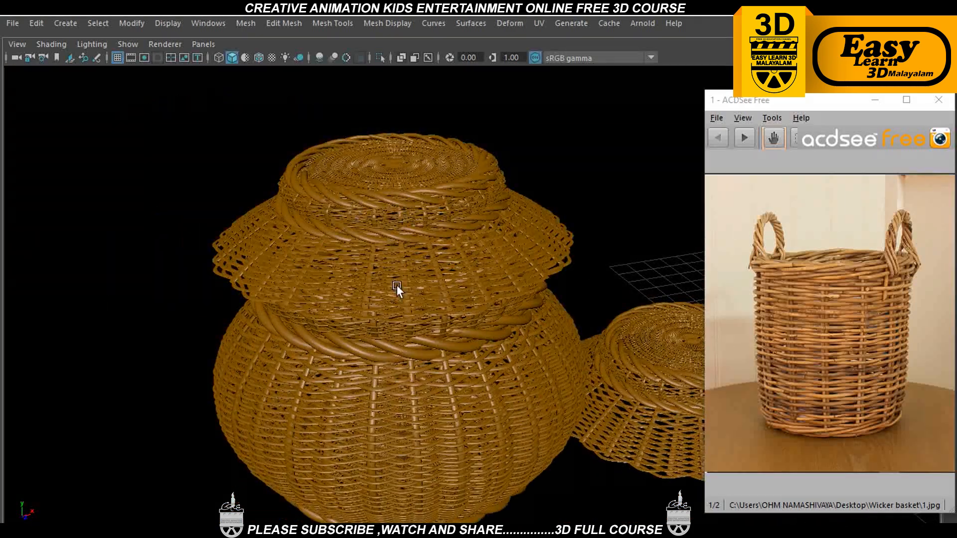
{"action": "left_click_drag", "start_coordinate": [397, 290], "coordinate": [423, 303], "text": "alt"}
{"action": "scroll", "coordinate": [423, 303], "scroll_direction": "down", "scroll_amount": 5}
{"action": "middle_click_drag", "start_coordinate": [516, 325], "coordinate": [312, 360], "text": "alt"}
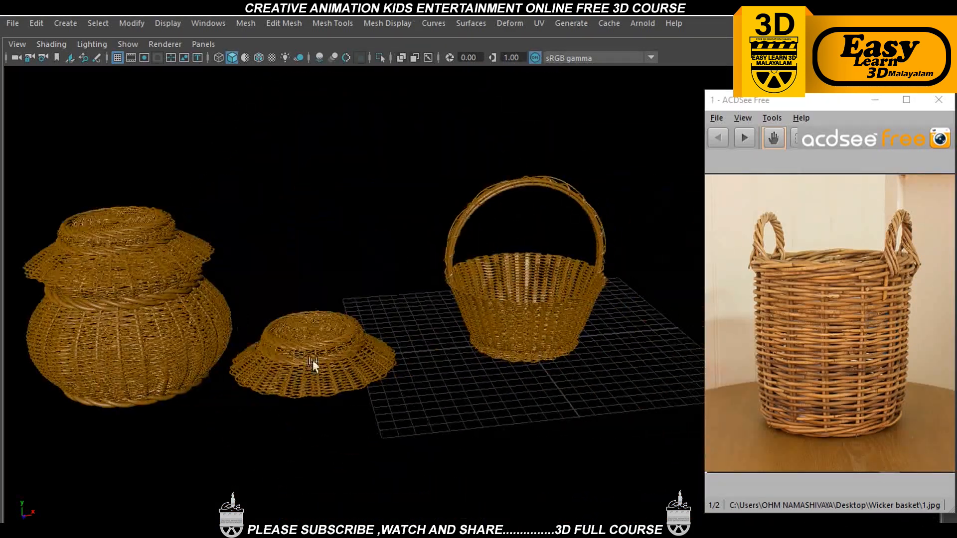
{"action": "left_click_drag", "start_coordinate": [313, 360], "coordinate": [376, 354], "text": "alt"}
{"action": "scroll", "coordinate": [379, 357], "scroll_direction": "up", "scroll_amount": 3}
{"action": "middle_click_drag", "start_coordinate": [379, 358], "coordinate": [453, 355], "text": "alt"}
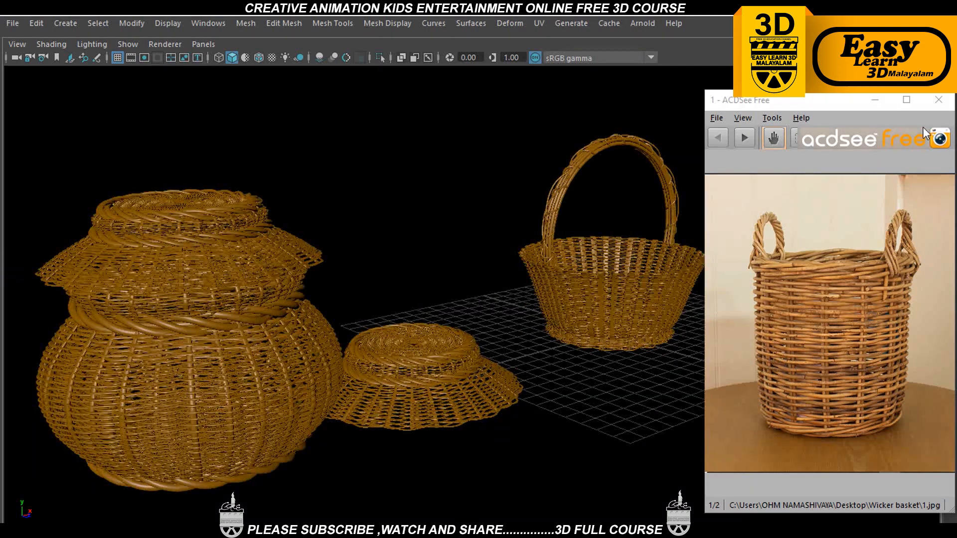
Enlarge the reference image window and compare the tall two-handled basket photo with the round single-handle basket photo
{"action": "left_click_drag", "start_coordinate": [832, 99], "coordinate": [576, 89]}
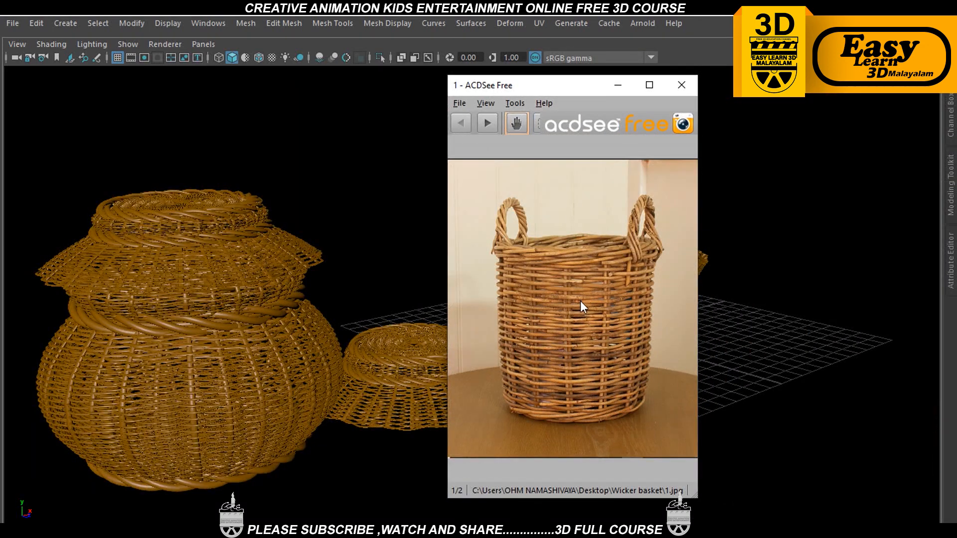
{"action": "left_click", "coordinate": [651, 86]}
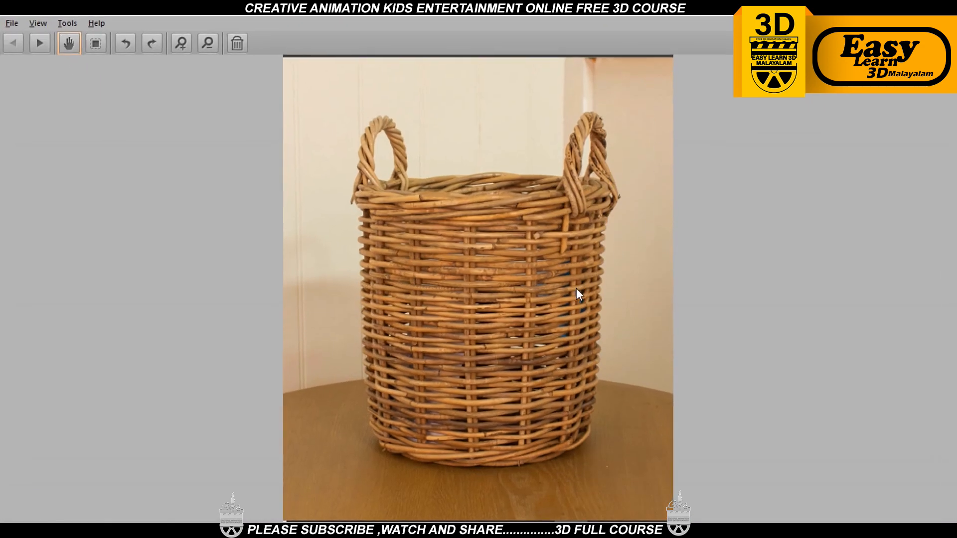
{"action": "scroll", "coordinate": [579, 349], "scroll_direction": "down", "scroll_amount": 1}
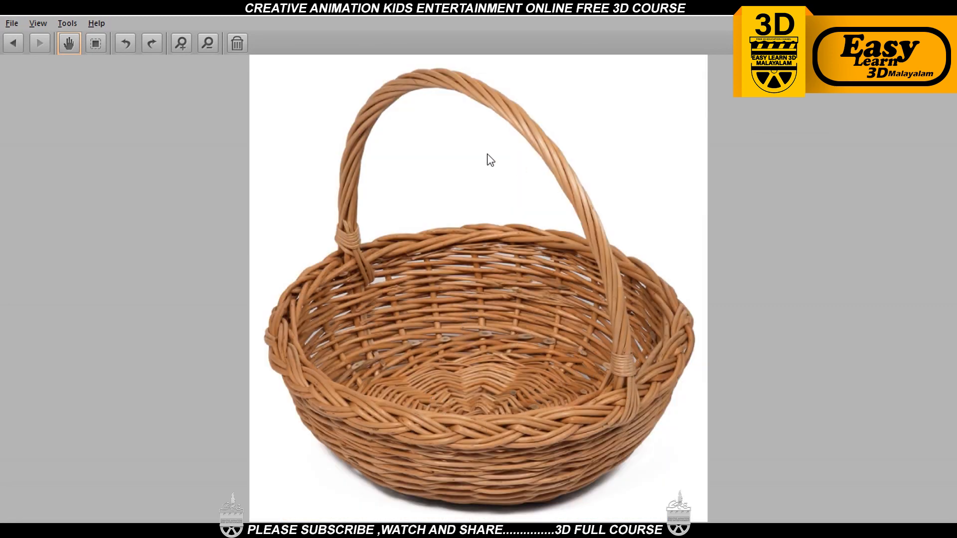
{"action": "scroll", "coordinate": [486, 160], "scroll_direction": "up", "scroll_amount": 1}
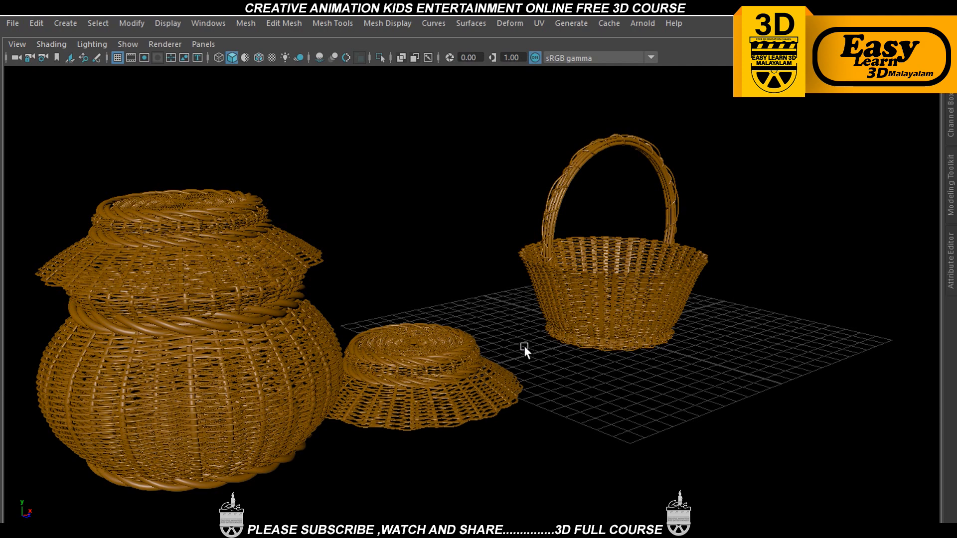
Change the viewport background to grey and start a new empty scene
{"action": "middle_click_drag", "start_coordinate": [524, 346], "coordinate": [560, 345], "text": "alt"}
{"action": "key", "text": "alt+b"}
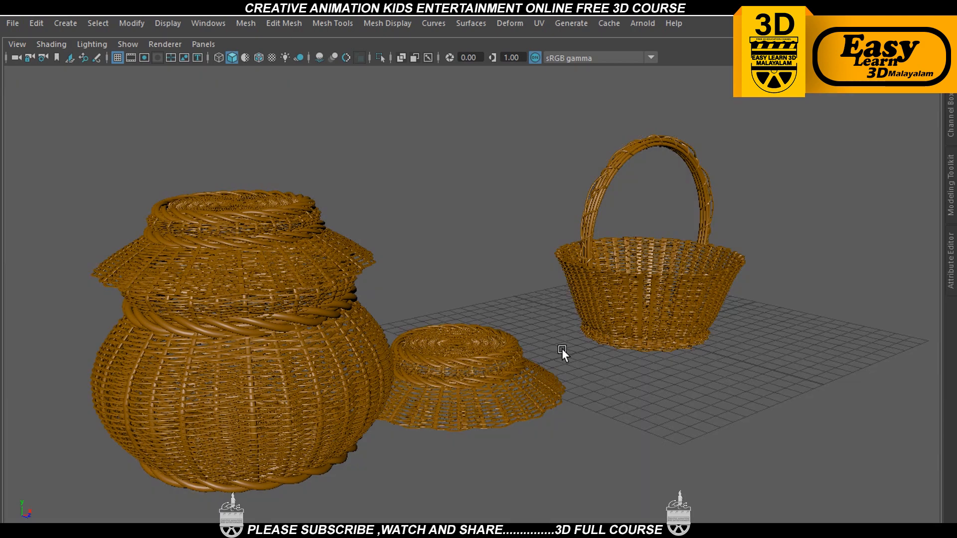
{"action": "left_click", "coordinate": [13, 23]}
{"action": "key", "text": "Escape"}
{"action": "left_click", "coordinate": [500, 278]}
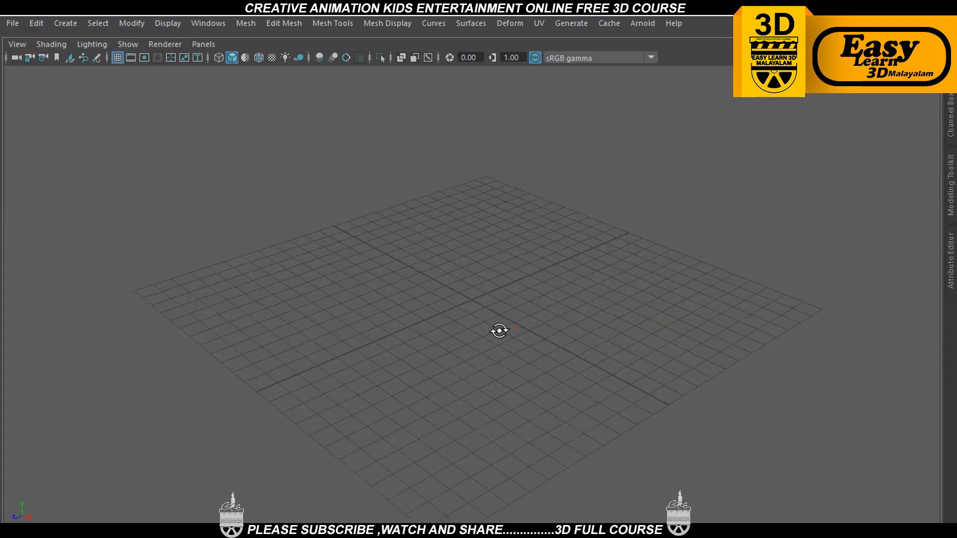
Create a NURBS circle at the origin in the top view with the full interface restored
{"action": "key", "text": "space"}
{"action": "key", "text": "space"}
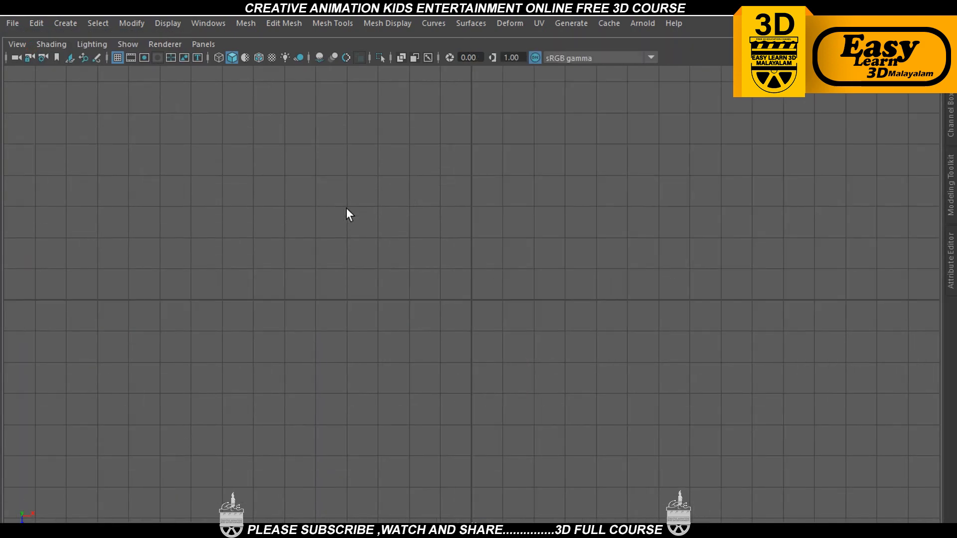
{"action": "key", "text": "ctrl+space"}
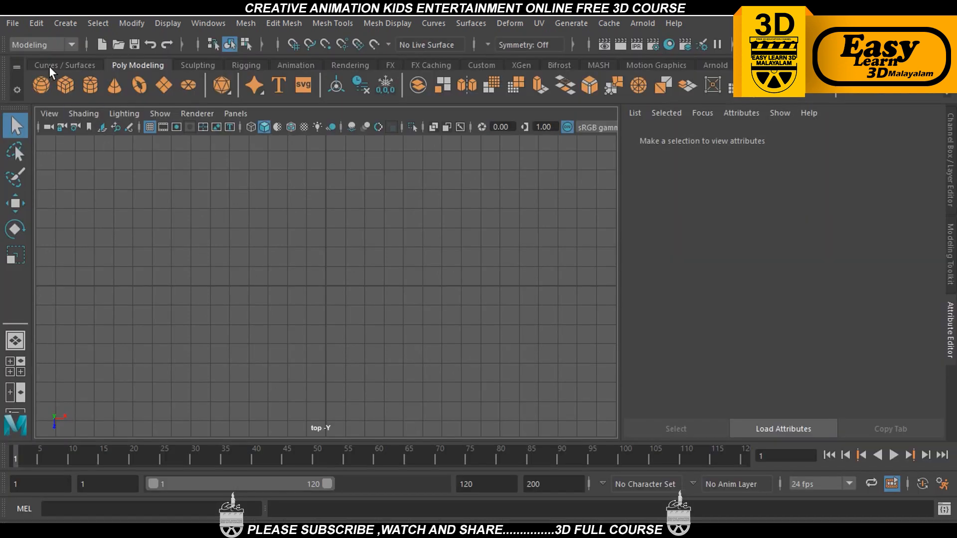
{"action": "left_click", "coordinate": [52, 65]}
{"action": "left_click", "coordinate": [46, 86]}
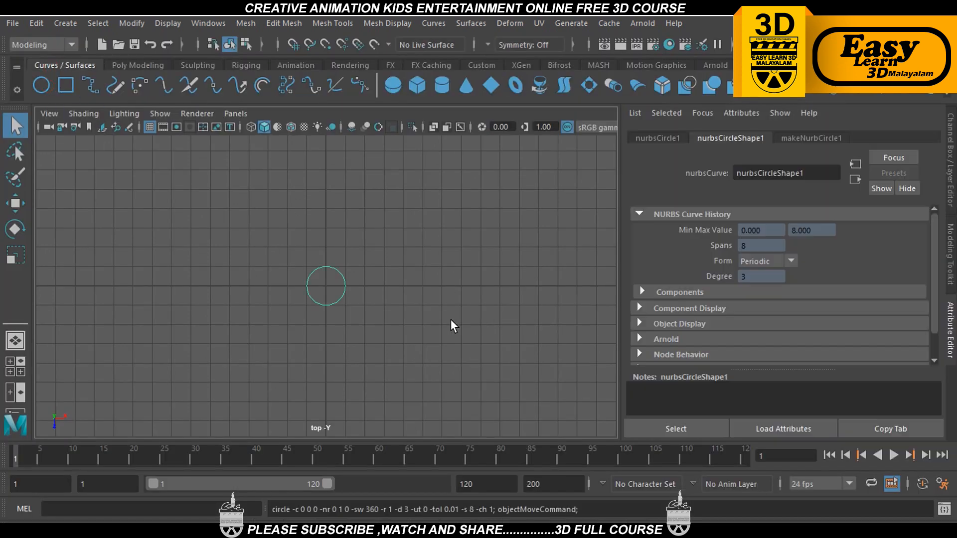
{"action": "scroll", "coordinate": [450, 317], "scroll_direction": "up", "scroll_amount": 6}
{"action": "scroll", "coordinate": [453, 316], "scroll_direction": "down", "scroll_amount": 5}
{"action": "scroll", "coordinate": [454, 316], "scroll_direction": "down", "scroll_amount": 1}
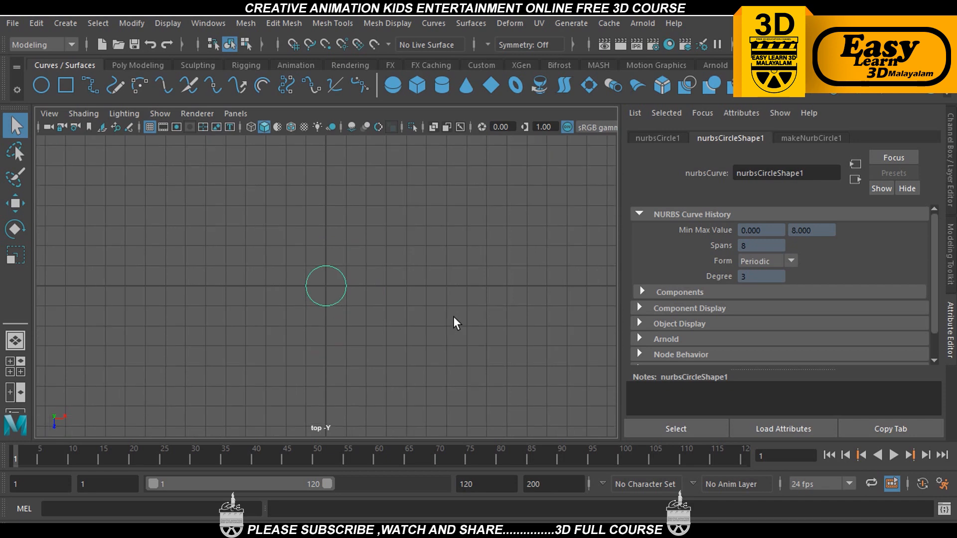
Scale the NURBS circle uniformly to a radius of about 4 grid units
{"action": "key", "text": "e"}
{"action": "key", "text": "r"}
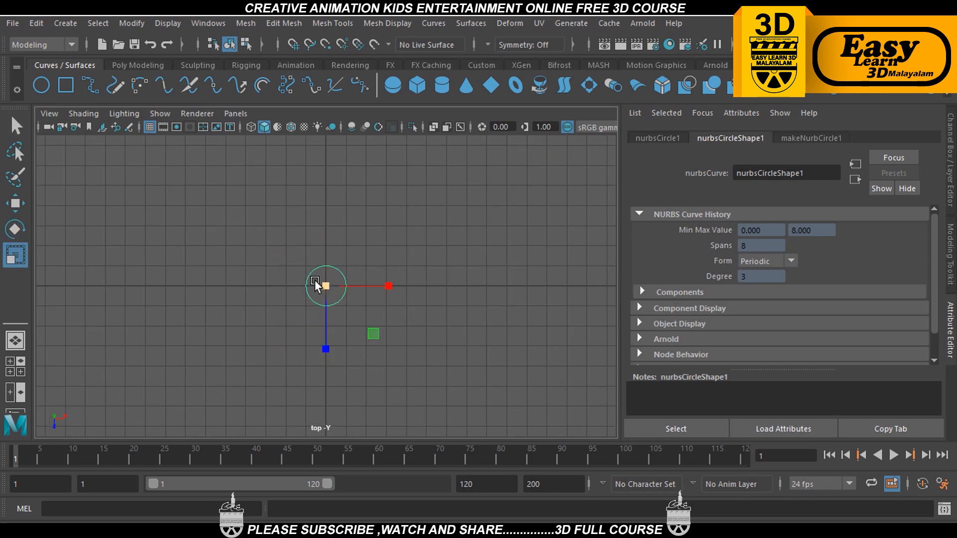
{"action": "scroll", "coordinate": [344, 284], "scroll_direction": "up", "scroll_amount": 2}
{"action": "left_click_drag", "start_coordinate": [344, 284], "coordinate": [421, 287]}
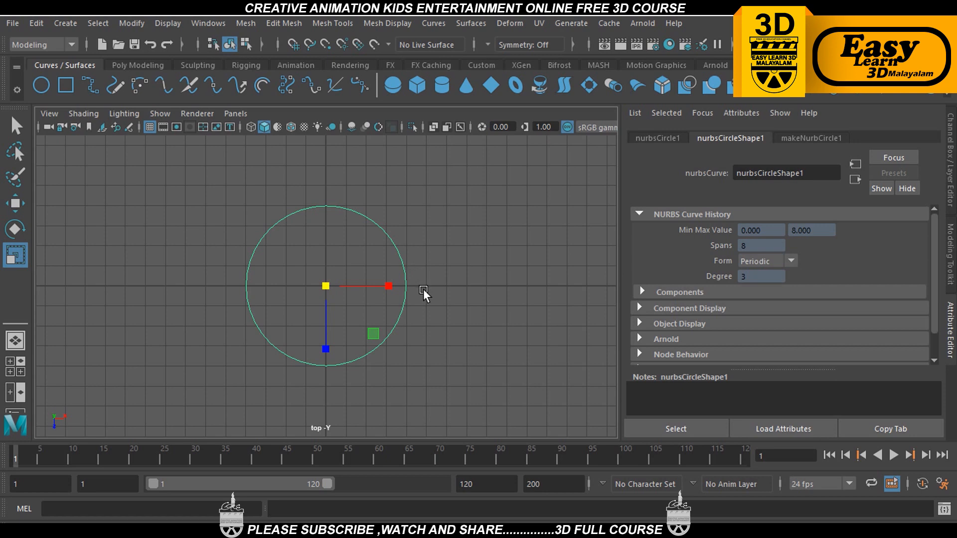
{"action": "left_click_drag", "start_coordinate": [325, 286], "coordinate": [323, 308]}
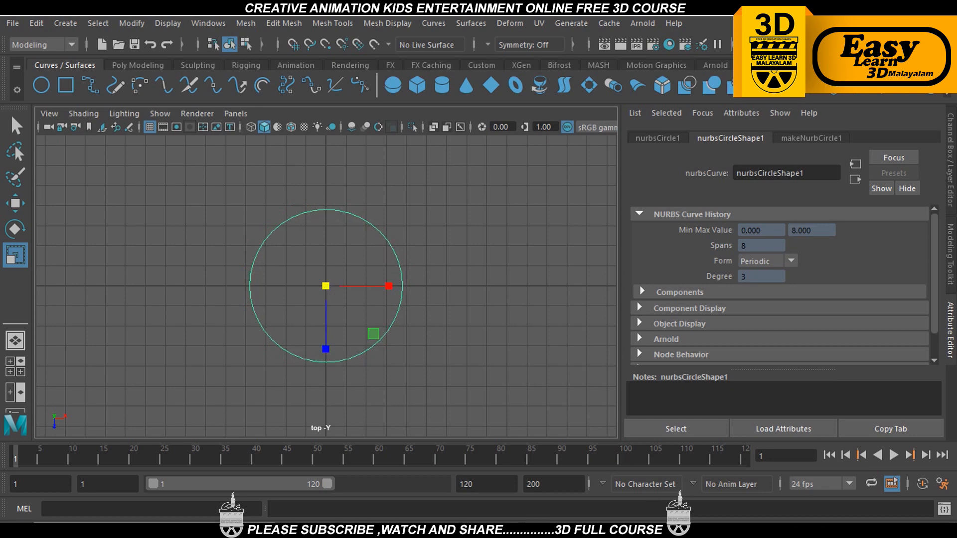
{"action": "left_click", "coordinate": [651, 519]}
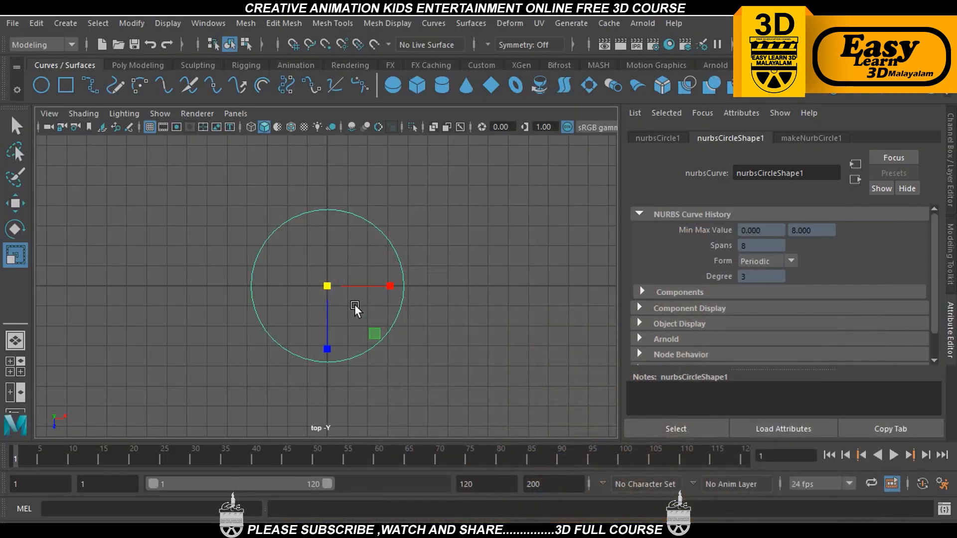
{"action": "middle_click_drag", "start_coordinate": [354, 305], "coordinate": [403, 304], "text": "alt"}
{"action": "scroll", "coordinate": [401, 304], "scroll_direction": "up", "scroll_amount": 2}
{"action": "left_click_drag", "start_coordinate": [401, 287], "coordinate": [413, 291]}
{"action": "middle_click_drag", "start_coordinate": [412, 268], "coordinate": [386, 265], "text": "alt"}
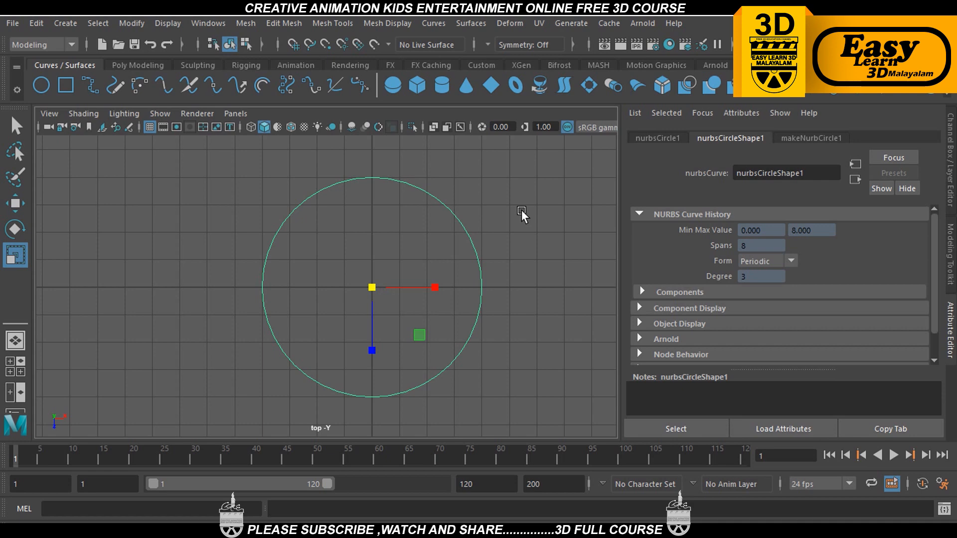
Examine the circle's control vertices and check the tall basket reference photo
{"action": "right_click_drag", "start_coordinate": [522, 180], "coordinate": [445, 186]}
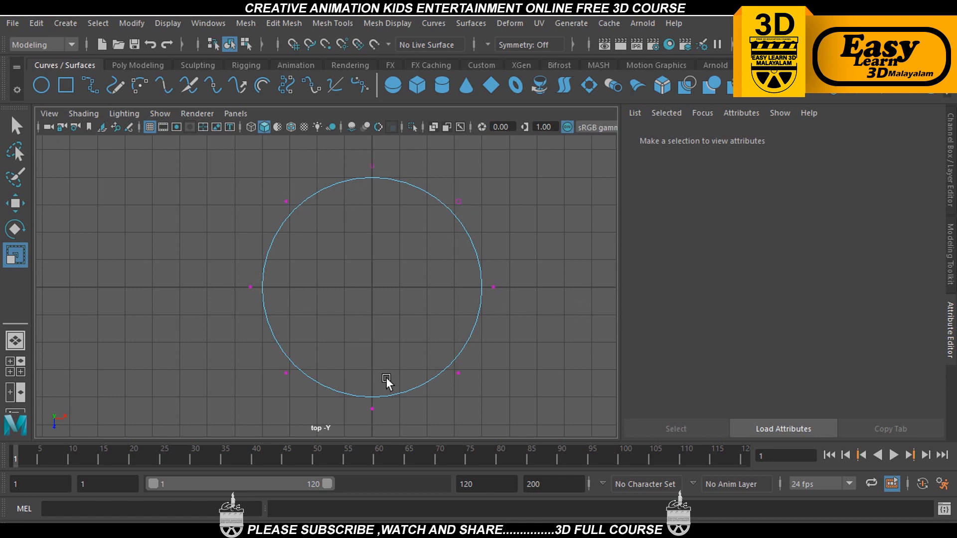
{"action": "right_click_drag", "start_coordinate": [476, 268], "coordinate": [538, 167]}
{"action": "left_click", "coordinate": [451, 226]}
{"action": "left_click", "coordinate": [474, 246]}
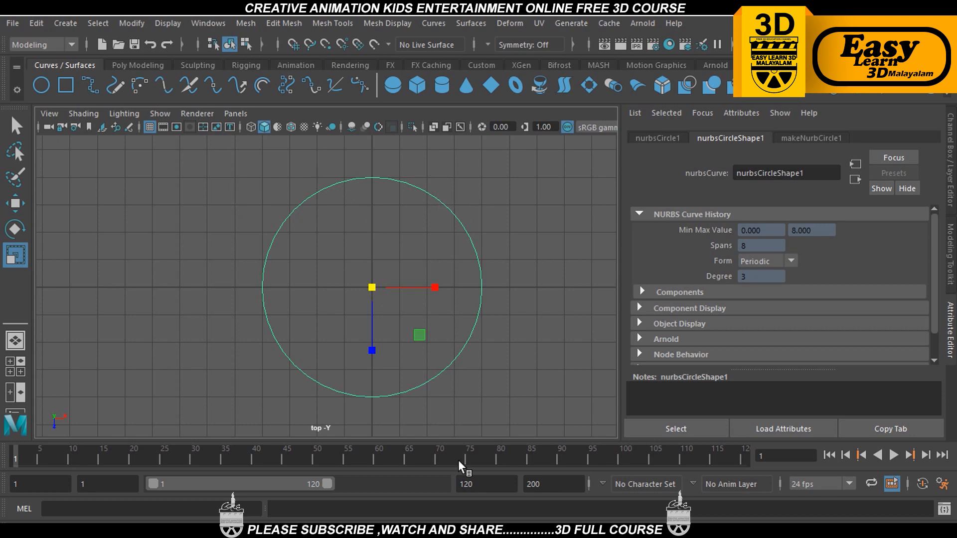
{"action": "left_click", "coordinate": [679, 527]}
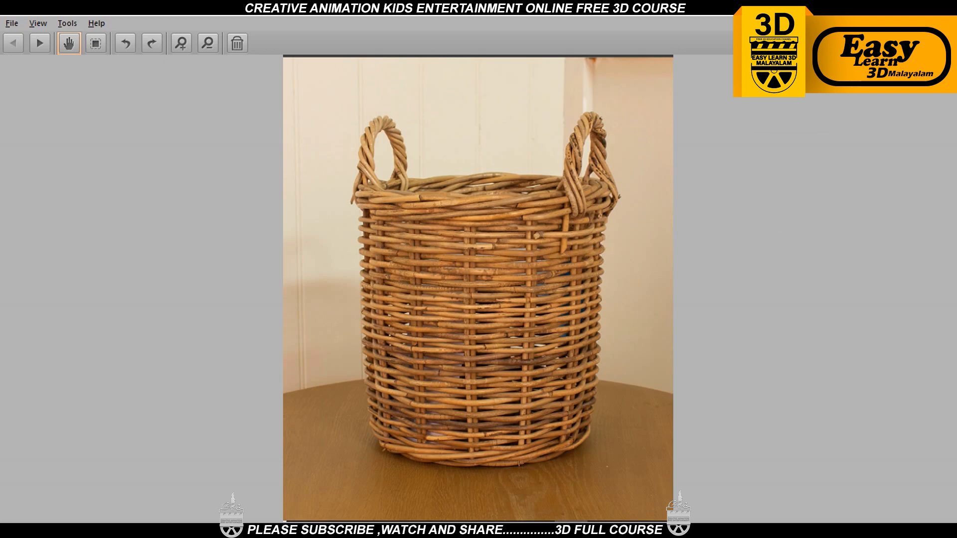
{"action": "left_click", "coordinate": [679, 527]}
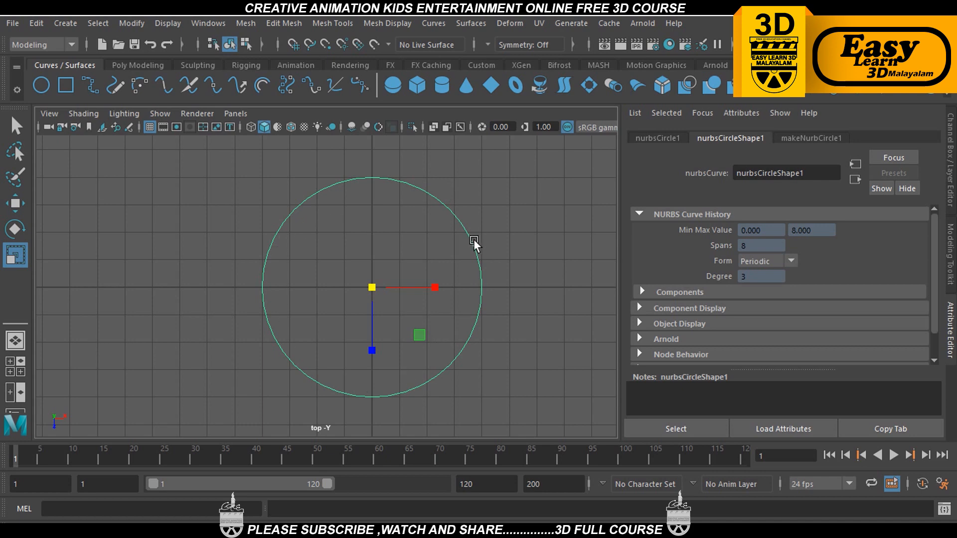
Try scaling the circle's four diagonal control vertices inward, undo it and reselect the whole circle
{"action": "right_click_drag", "start_coordinate": [444, 214], "coordinate": [278, 220]}
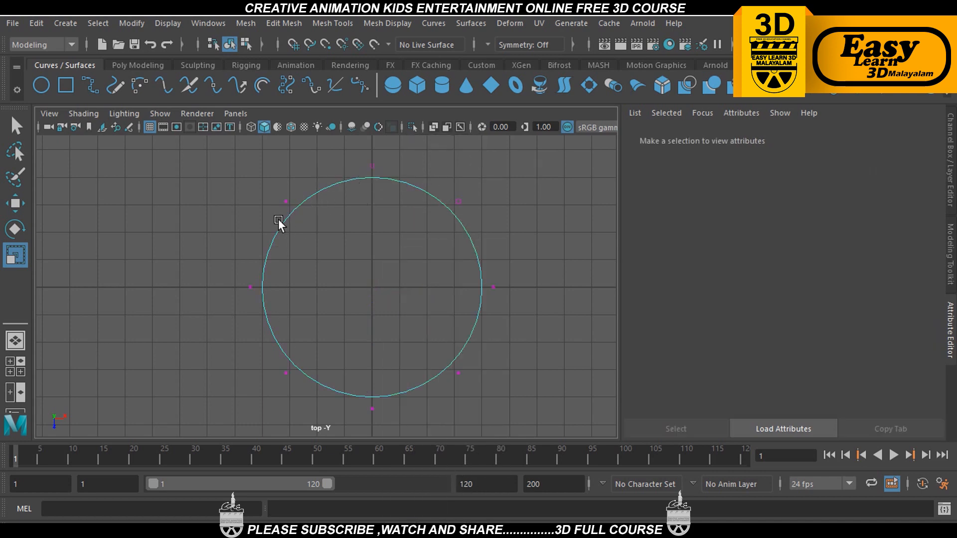
{"action": "left_click_drag", "start_coordinate": [273, 182], "coordinate": [317, 219]}
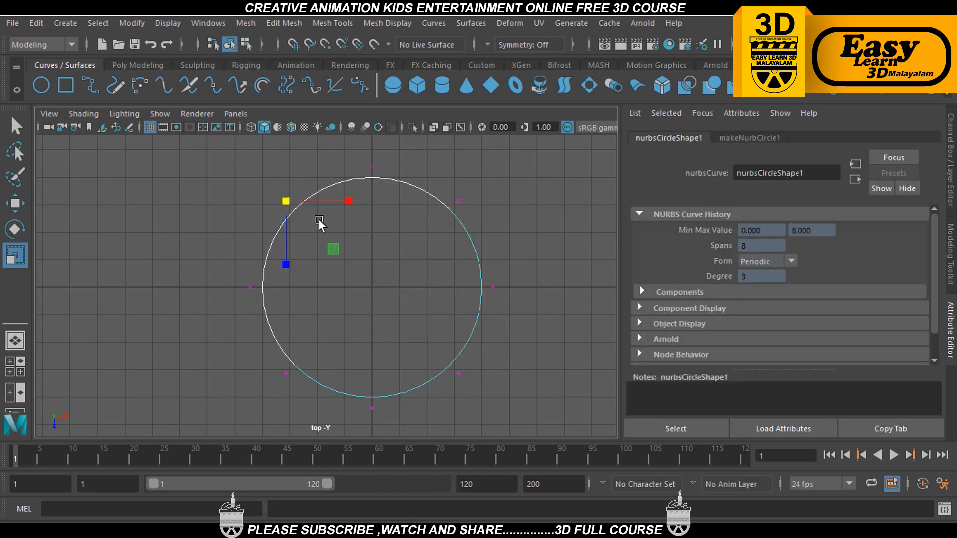
{"action": "left_click", "coordinate": [446, 192], "text": "shift"}
{"action": "left_click_drag", "start_coordinate": [265, 353], "coordinate": [471, 381], "text": "shift"}
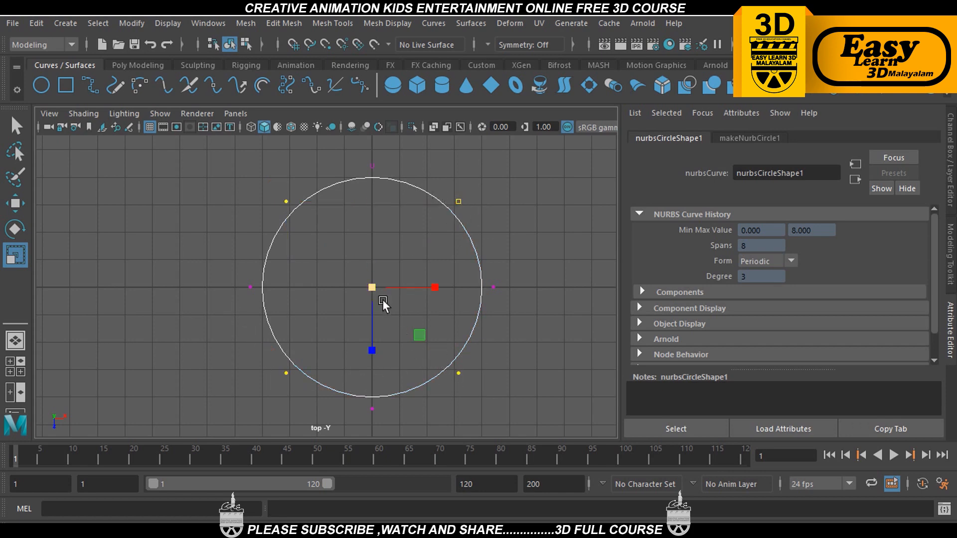
{"action": "left_click_drag", "start_coordinate": [383, 301], "coordinate": [338, 302]}
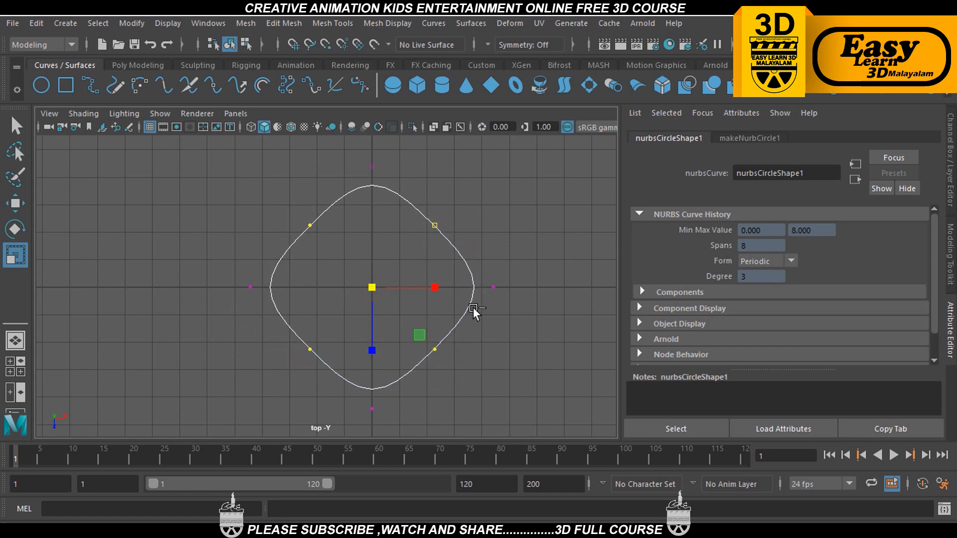
{"action": "key", "text": "ctrl+z"}
{"action": "right_click_drag", "start_coordinate": [437, 180], "coordinate": [486, 163]}
{"action": "left_click", "coordinate": [544, 244]}
{"action": "left_click", "coordinate": [449, 219]}
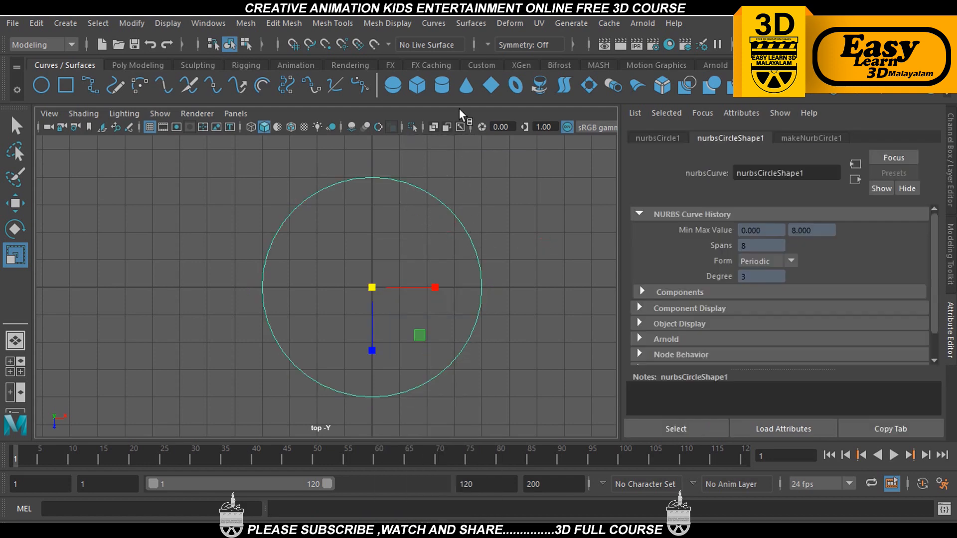
Rebuild the circle curve from reset default options with the number of spans set to 32
{"action": "left_click", "coordinate": [441, 25]}
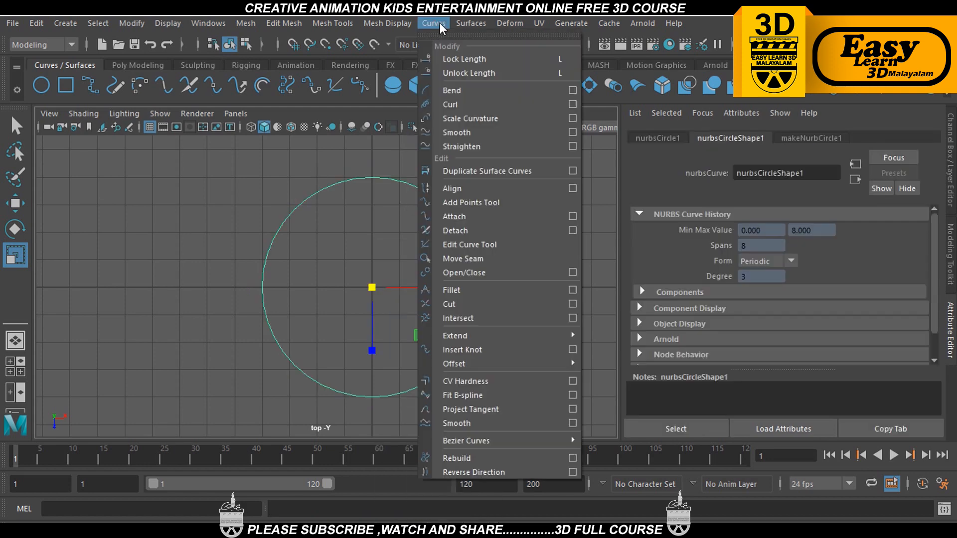
{"action": "left_click", "coordinate": [573, 457]}
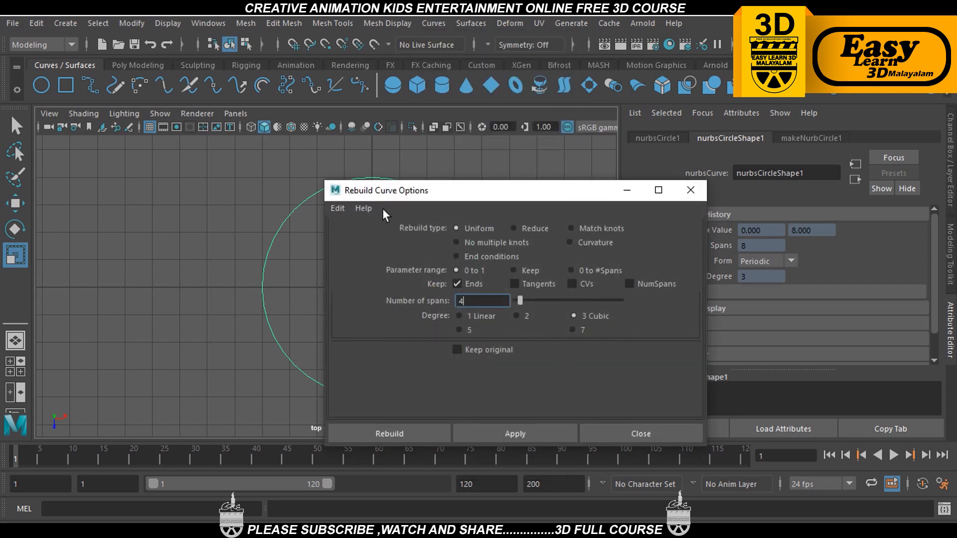
{"action": "left_click", "coordinate": [338, 209]}
{"action": "left_click", "coordinate": [353, 238]}
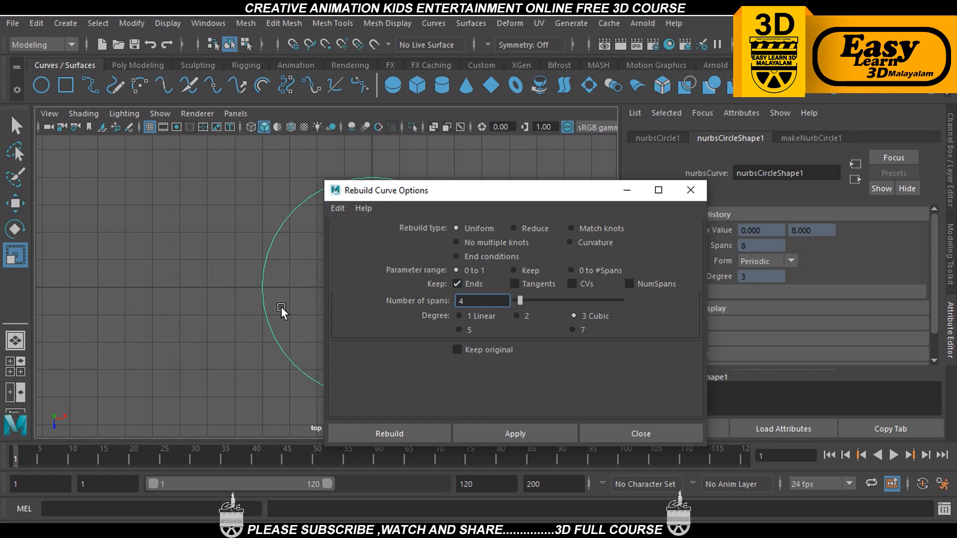
{"action": "double_click", "coordinate": [478, 300]}
{"action": "type", "text": "32"}
{"action": "left_click", "coordinate": [422, 442]}
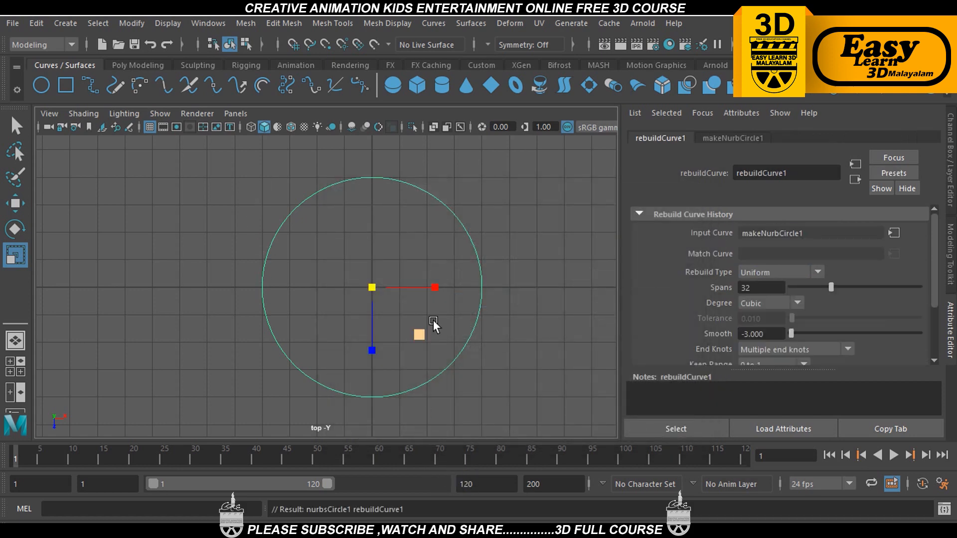
Show the rebuilt circle's control vertices and select the four lying on the X and Z axes
{"action": "right_click_drag", "start_coordinate": [519, 213], "coordinate": [451, 192]}
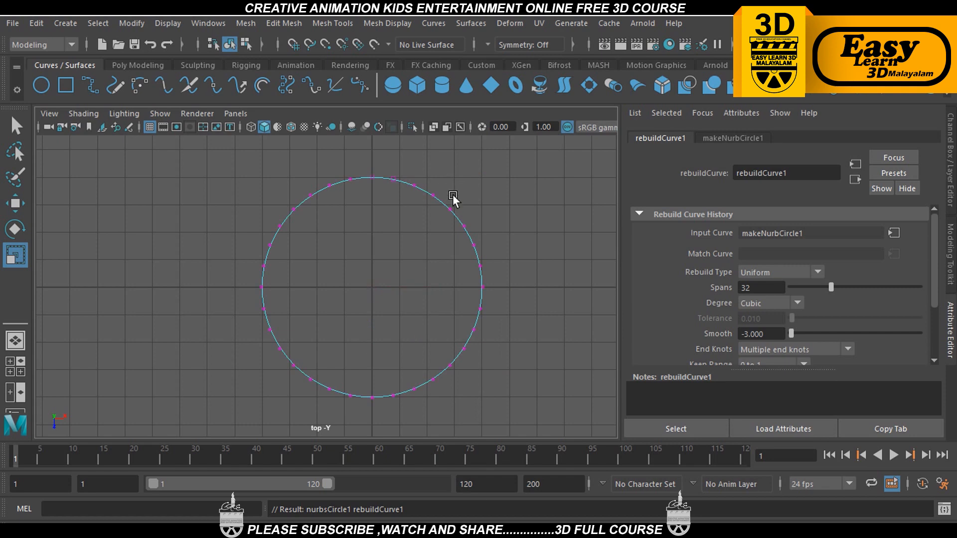
{"action": "middle_click_drag", "start_coordinate": [464, 262], "coordinate": [437, 256], "text": "alt"}
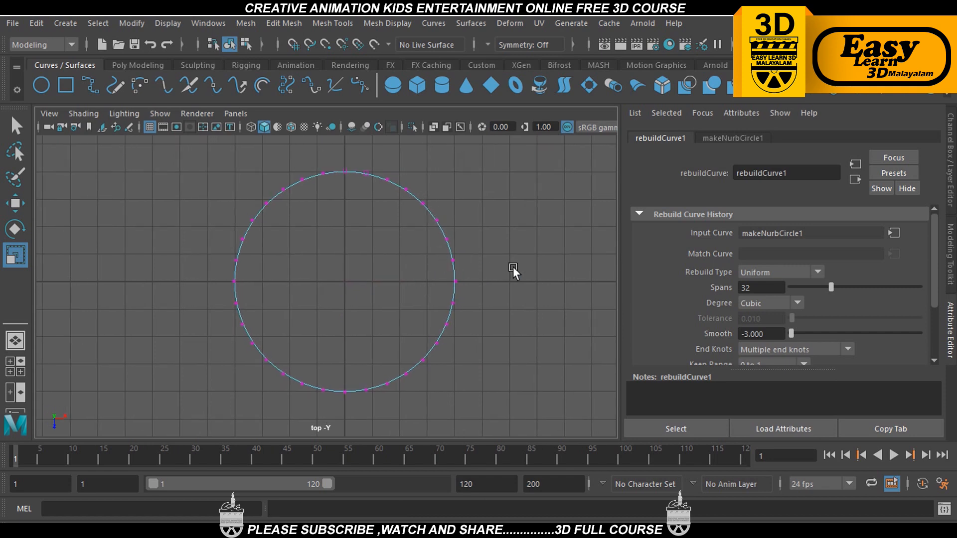
{"action": "key", "text": "ctrl+space"}
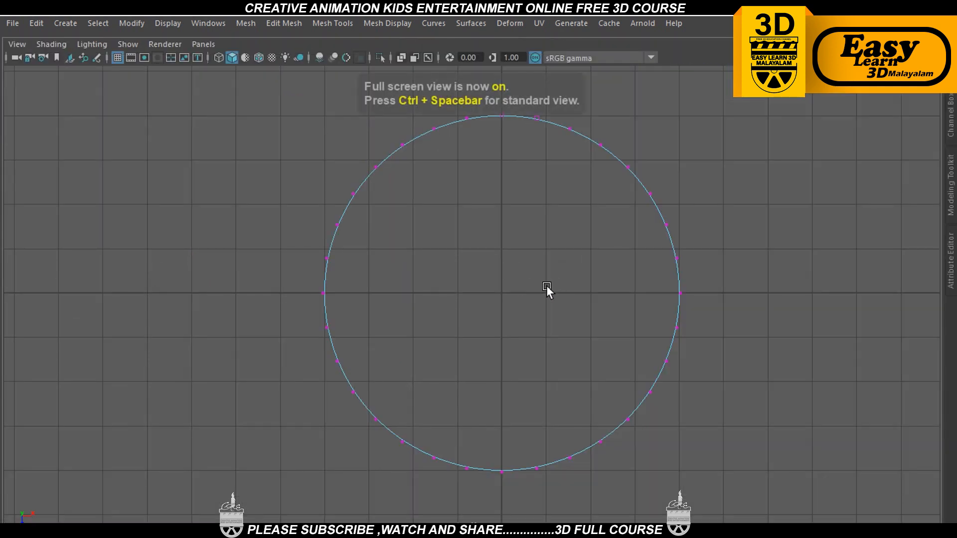
{"action": "middle_click_drag", "start_coordinate": [547, 289], "coordinate": [481, 289], "text": "alt"}
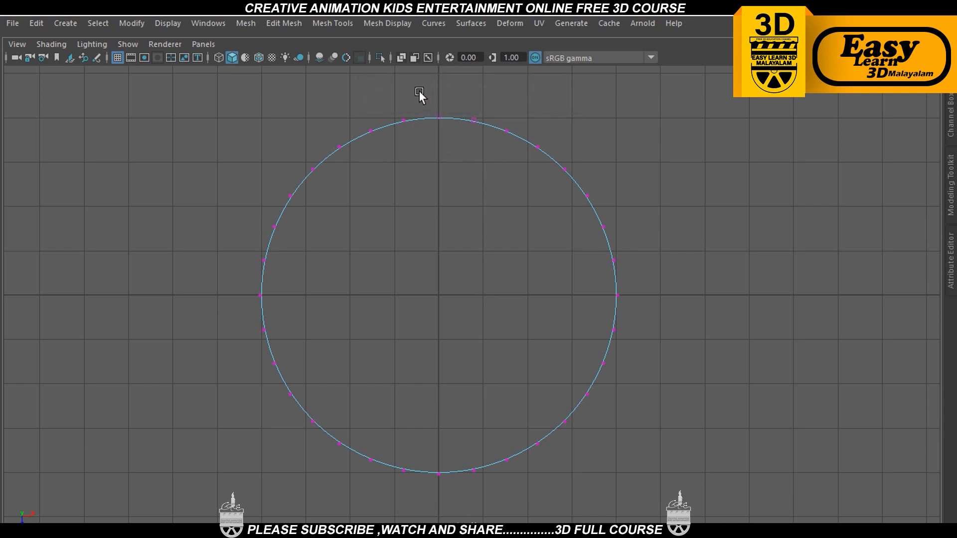
{"action": "left_click_drag", "start_coordinate": [424, 85], "coordinate": [448, 489]}
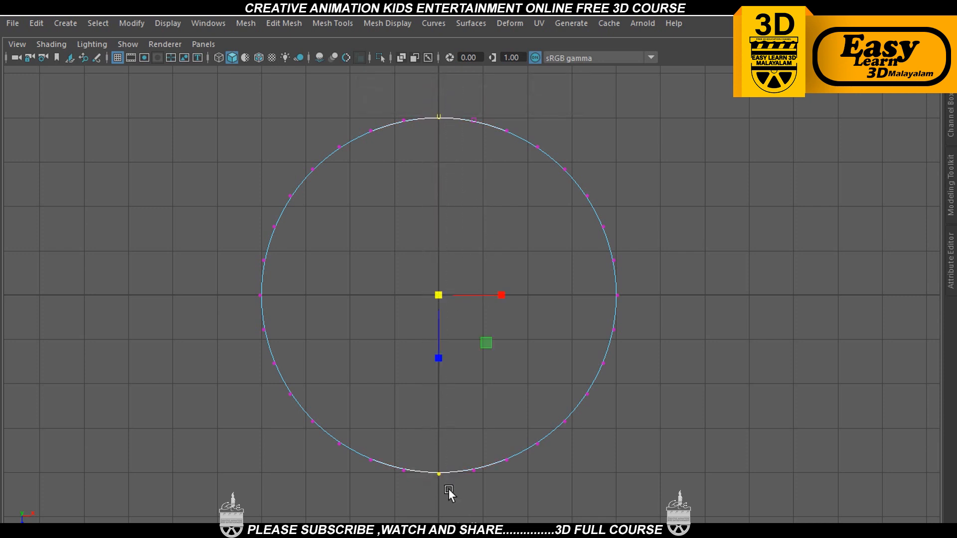
{"action": "left_click_drag", "start_coordinate": [249, 282], "coordinate": [669, 314]}
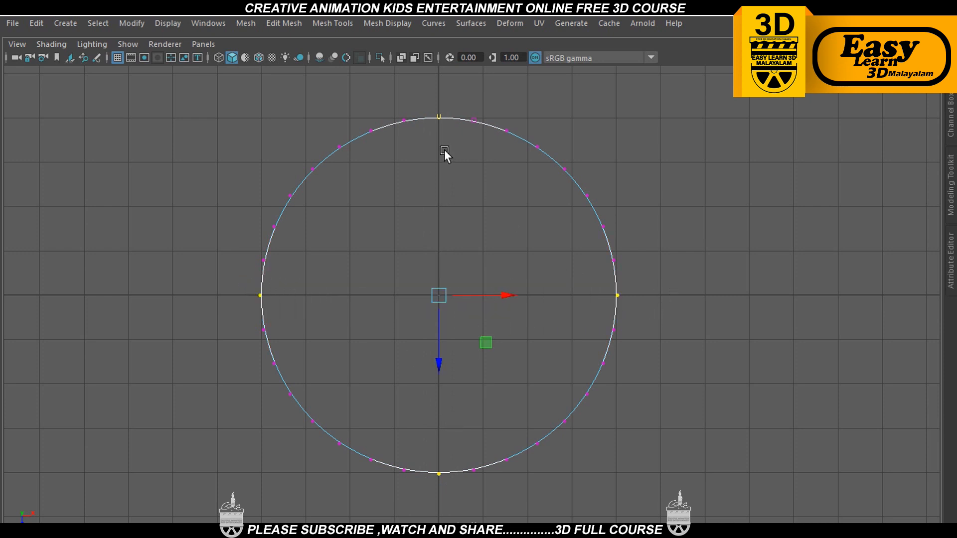
Add every second control vertex around the rest of the circle to the selection
{"action": "left_click_drag", "start_coordinate": [361, 125], "coordinate": [510, 143], "text": "shift"}
{"action": "left_click_drag", "start_coordinate": [306, 161], "coordinate": [563, 184], "text": "shift"}
{"action": "left_click_drag", "start_coordinate": [263, 215], "coordinate": [613, 249], "text": "shift"}
{"action": "left_click_drag", "start_coordinate": [258, 351], "coordinate": [625, 377], "text": "shift"}
{"action": "left_click_drag", "start_coordinate": [299, 417], "coordinate": [578, 436], "text": "shift"}
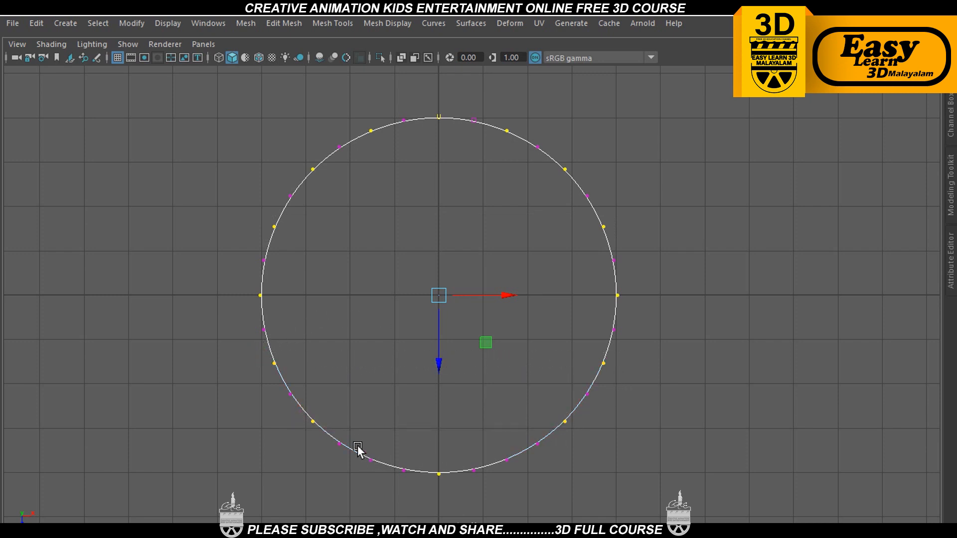
{"action": "left_click_drag", "start_coordinate": [357, 447], "coordinate": [382, 471], "text": "shift"}
{"action": "left_click_drag", "start_coordinate": [500, 448], "coordinate": [513, 496], "text": "shift"}
Scale the selected alternate control vertices uniformly outward to a radius of about 5 grid units, forming an even wave
{"action": "key", "text": "r"}
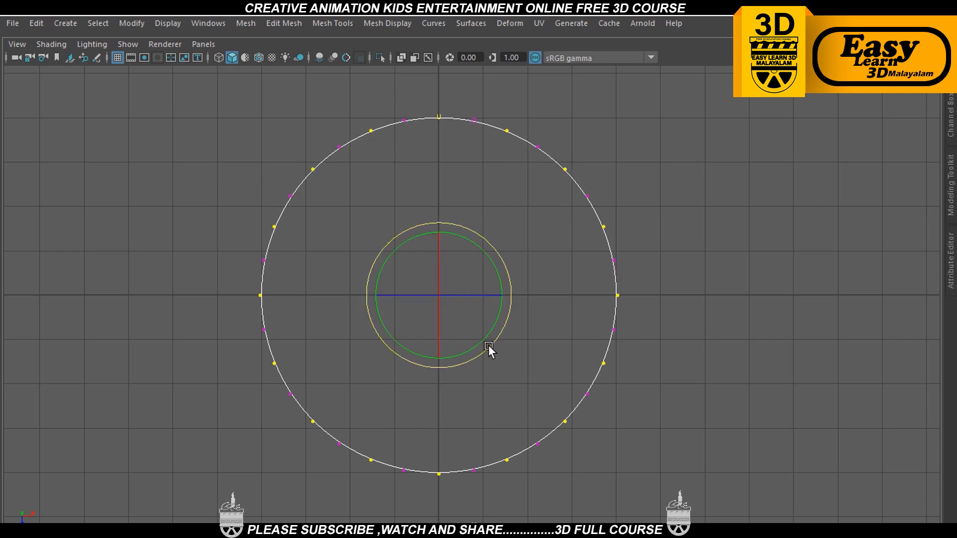
{"action": "mouse_move", "coordinate": [433, 297]}
{"action": "left_mouse_down"}
{"action": "mouse_move", "coordinate": [396, 315]}
{"action": "mouse_move", "coordinate": [483, 290]}
{"action": "mouse_move", "coordinate": [370, 349]}
{"action": "mouse_move", "coordinate": [503, 295]}
{"action": "left_mouse_up"}
{"action": "scroll", "coordinate": [502, 295], "scroll_direction": "down", "scroll_amount": 1}
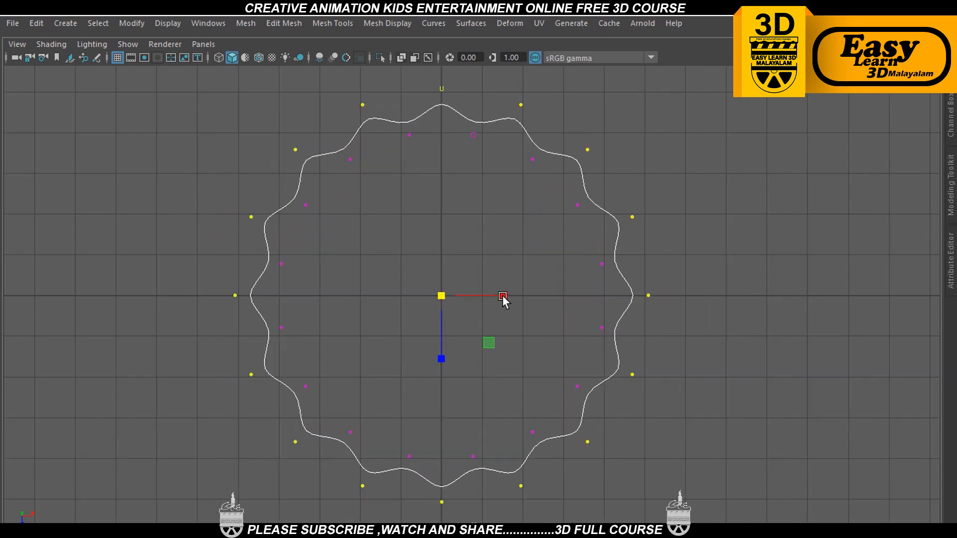
{"action": "mouse_move", "coordinate": [442, 296]}
{"action": "left_mouse_down"}
{"action": "mouse_move", "coordinate": [320, 378]}
{"action": "mouse_move", "coordinate": [483, 329]}
{"action": "mouse_move", "coordinate": [303, 408]}
{"action": "left_mouse_up"}
{"action": "mouse_move", "coordinate": [303, 408]}
{"action": "middle_mouse_down"}
{"action": "mouse_move", "coordinate": [385, 394]}
{"action": "mouse_move", "coordinate": [454, 359]}
{"action": "mouse_move", "coordinate": [283, 435]}
{"action": "mouse_move", "coordinate": [355, 418]}
{"action": "mouse_move", "coordinate": [261, 444]}
{"action": "mouse_move", "coordinate": [365, 423]}
{"action": "mouse_move", "coordinate": [435, 363]}
{"action": "mouse_move", "coordinate": [385, 397]}
{"action": "mouse_move", "coordinate": [447, 335]}
{"action": "middle_mouse_up"}
{"action": "scroll", "coordinate": [506, 339], "scroll_direction": "down", "scroll_amount": 3}
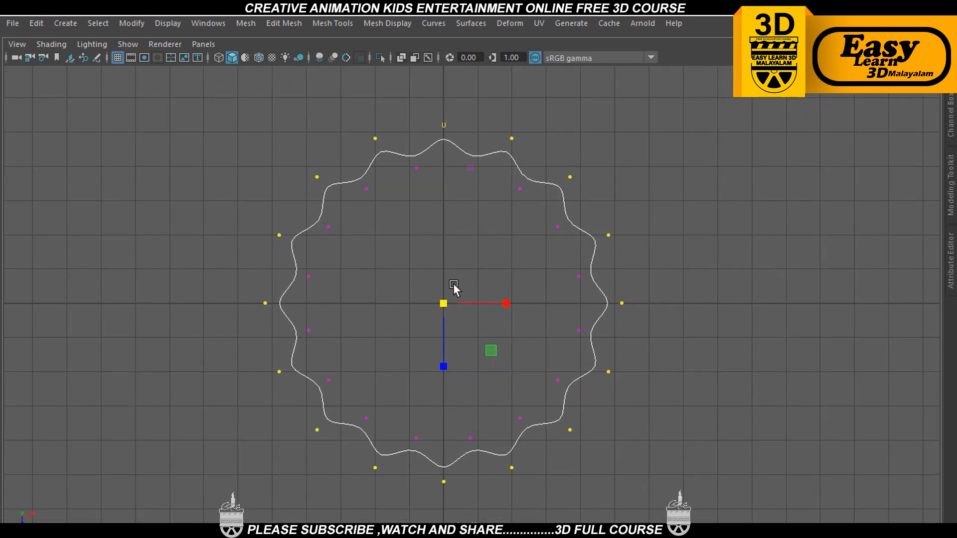
Return to object mode, duplicate the wavy curve and rotate the copy about its centre by half a wave to interlace both
{"action": "left_click", "coordinate": [662, 293]}
{"action": "left_click_drag", "start_coordinate": [589, 264], "coordinate": [603, 281]}
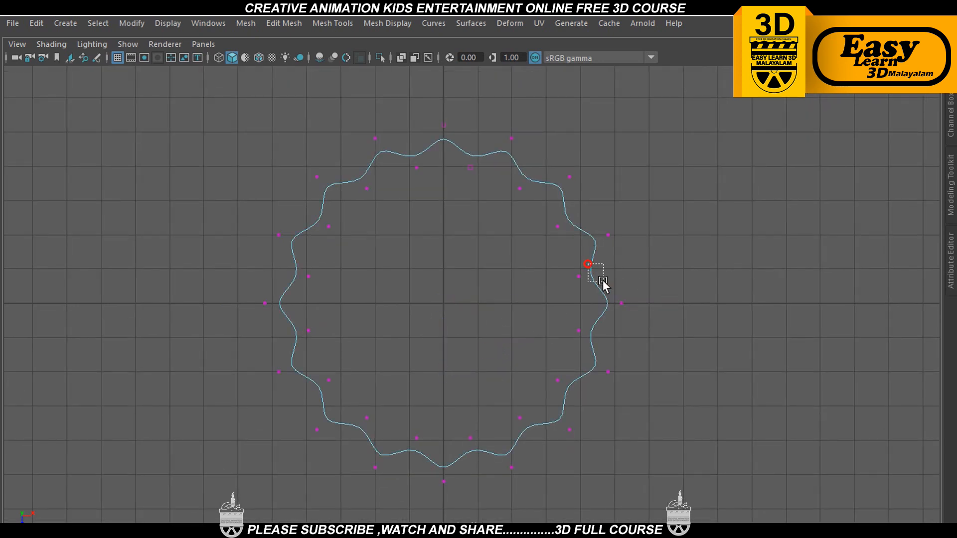
{"action": "right_click_drag", "start_coordinate": [597, 180], "coordinate": [662, 158]}
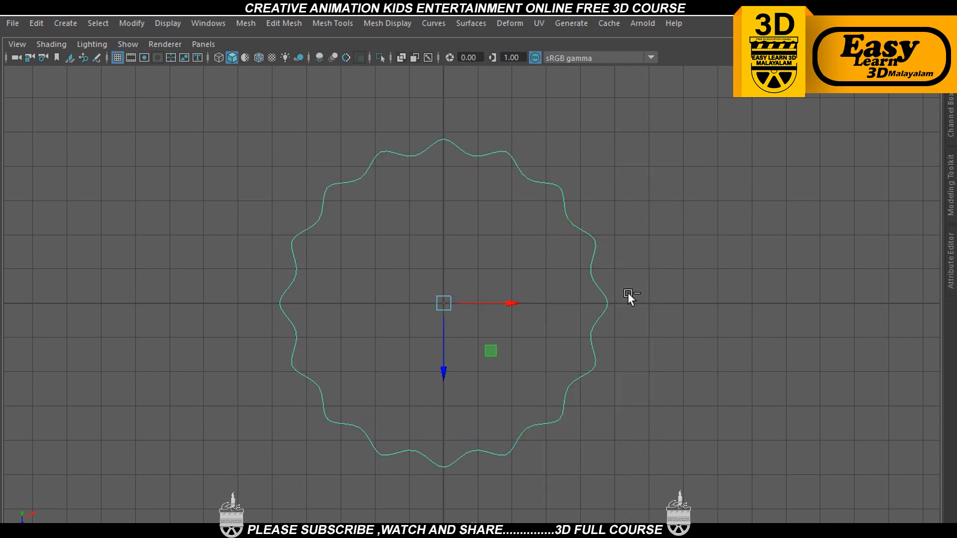
{"action": "key", "text": "ctrl+space"}
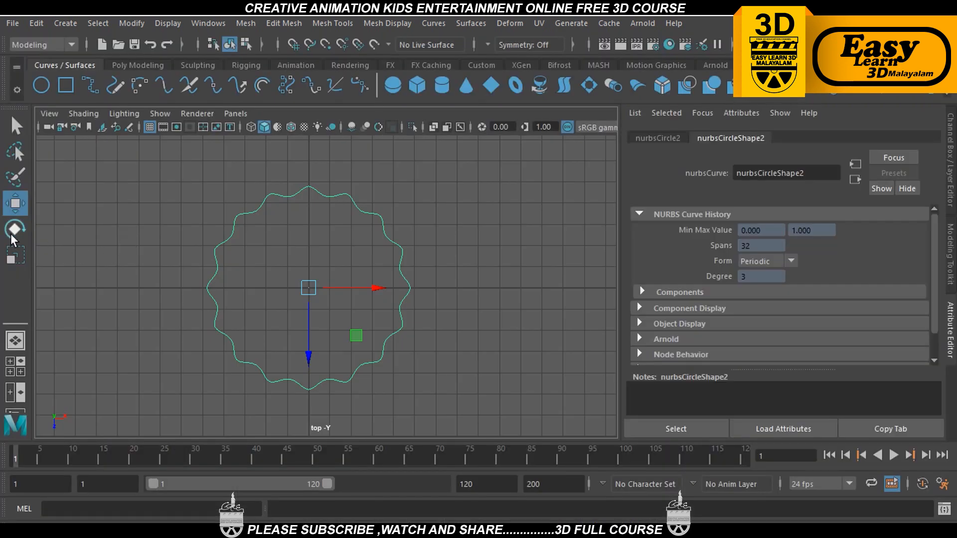
{"action": "double_click", "coordinate": [12, 231]}
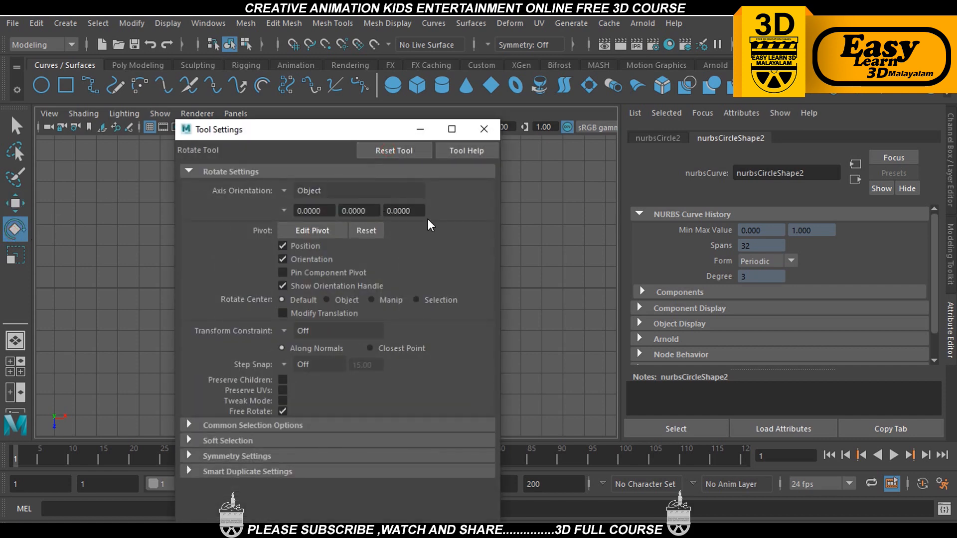
{"action": "left_click", "coordinate": [484, 129]}
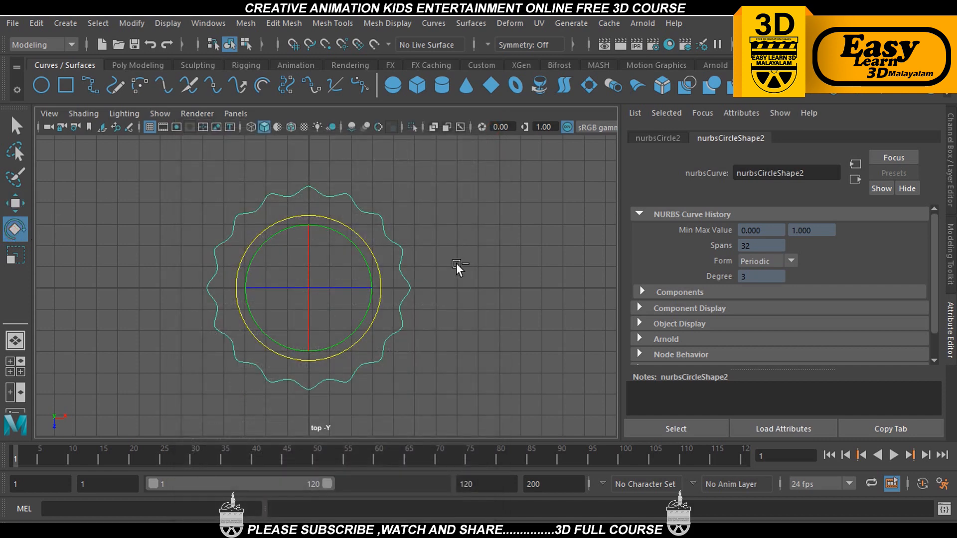
{"action": "key", "text": "ctrl+space"}
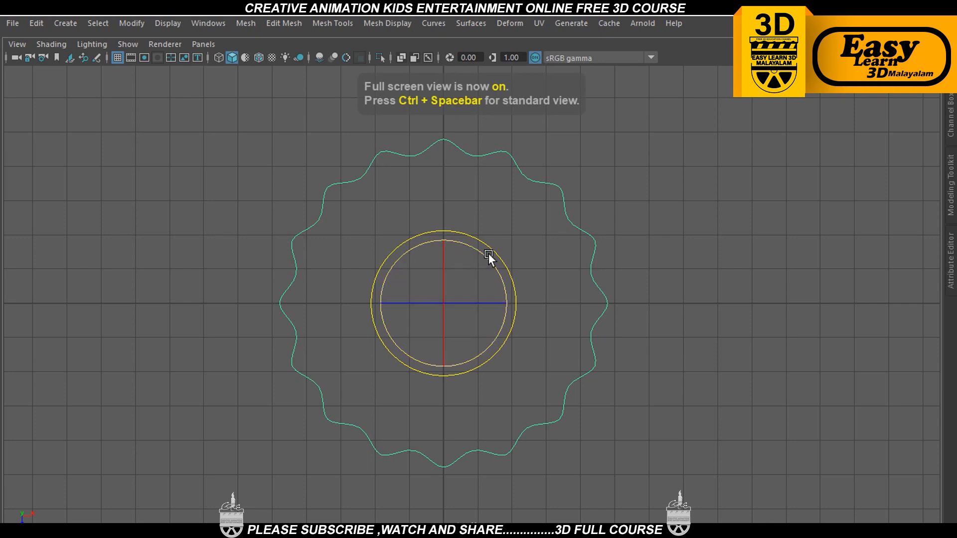
{"action": "left_click_drag", "start_coordinate": [488, 253], "coordinate": [494, 267]}
{"action": "left_click", "coordinate": [660, 228]}
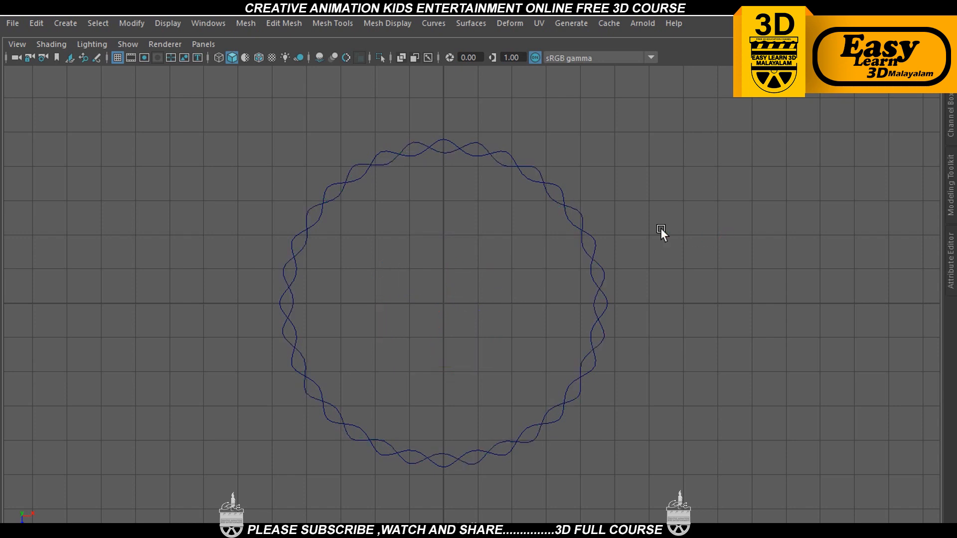
Duplicate the rotated wavy curve and rotate the new copy a few degrees further as a third strand
{"action": "left_click", "coordinate": [573, 207]}
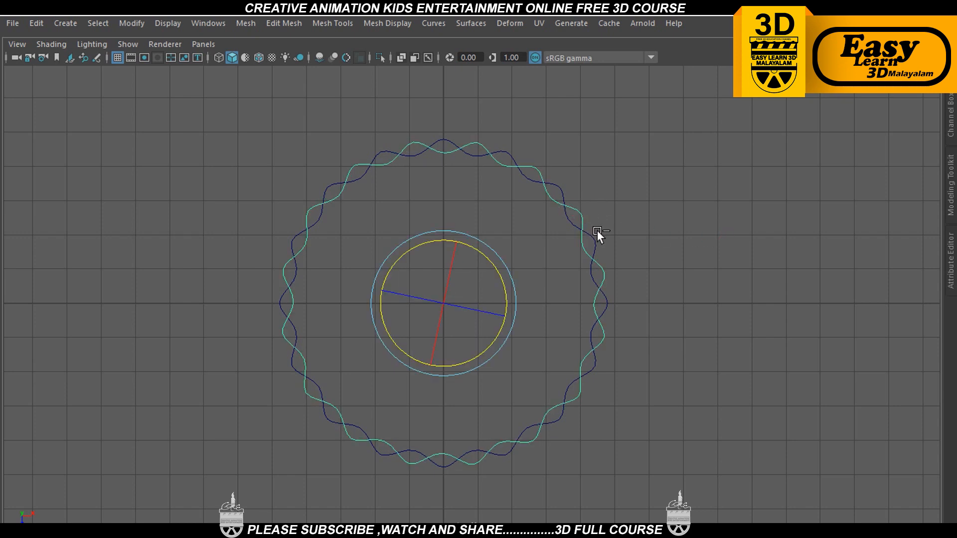
{"action": "left_click_drag", "start_coordinate": [480, 249], "coordinate": [486, 250]}
{"action": "scroll", "coordinate": [344, 148], "scroll_direction": "up", "scroll_amount": 2}
{"action": "middle_click_drag", "start_coordinate": [344, 149], "coordinate": [401, 215], "text": "alt"}
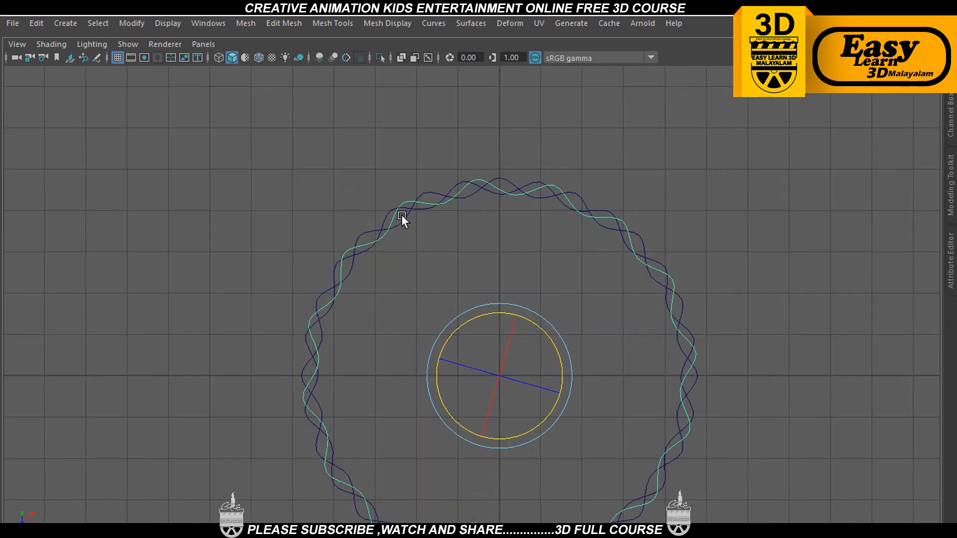
{"action": "scroll", "coordinate": [401, 214], "scroll_direction": "up", "scroll_amount": 3}
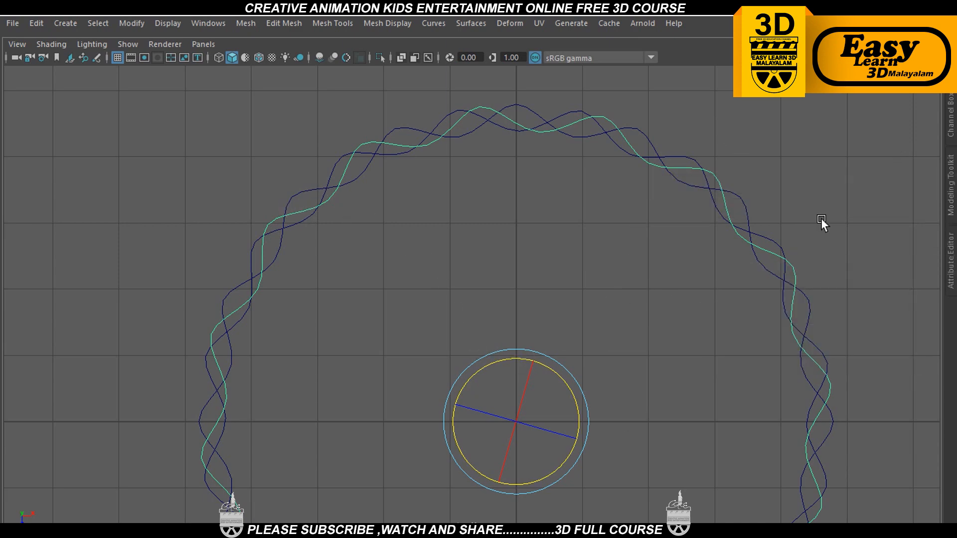
Select all three wavy curves in the perspective view and attach the Paint Effects brush to them
{"action": "key", "text": "space"}
{"action": "key", "text": "space"}
{"action": "scroll", "coordinate": [684, 318], "scroll_direction": "up", "scroll_amount": 5}
{"action": "key", "text": "w"}
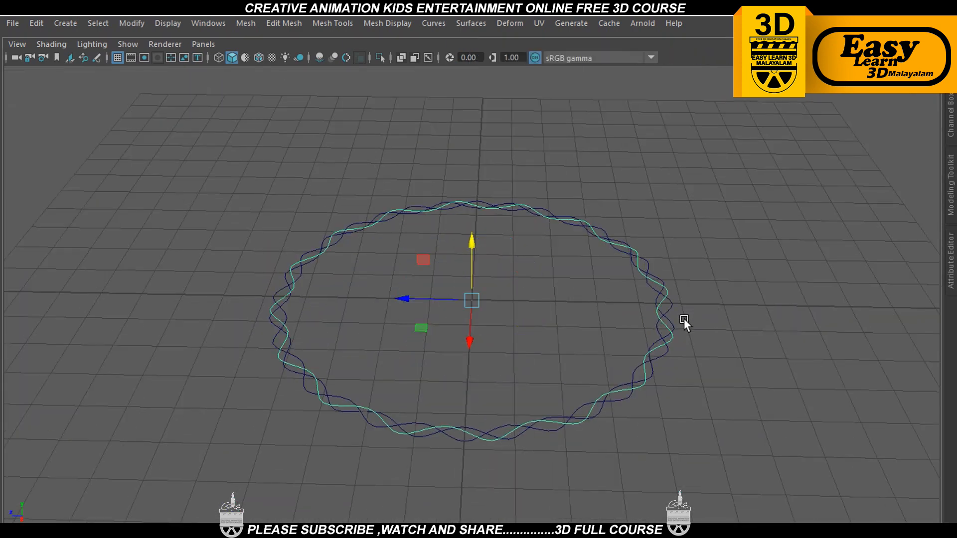
{"action": "left_click_drag", "start_coordinate": [235, 163], "coordinate": [344, 246]}
{"action": "middle_click_drag", "start_coordinate": [589, 312], "coordinate": [536, 298], "text": "alt"}
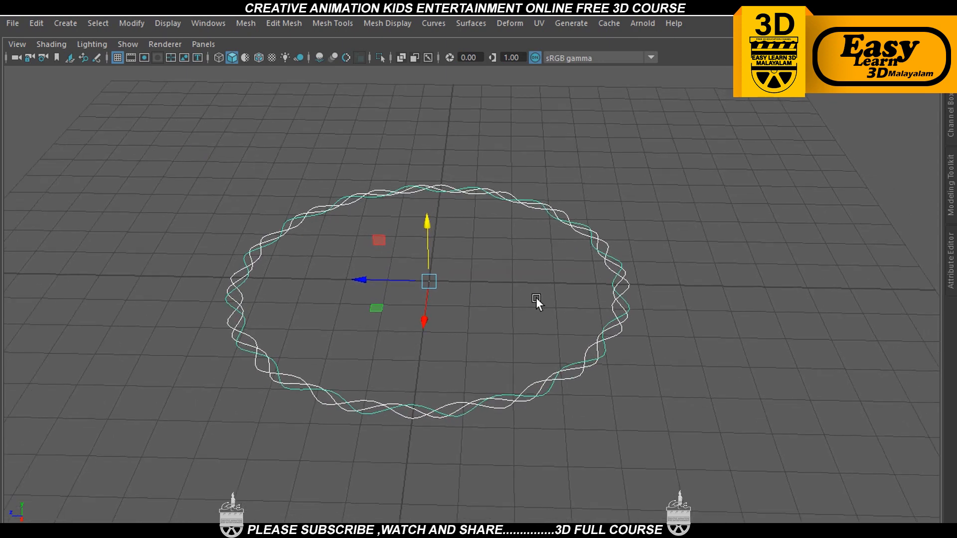
{"action": "left_click_drag", "start_coordinate": [536, 297], "coordinate": [542, 296], "text": "alt"}
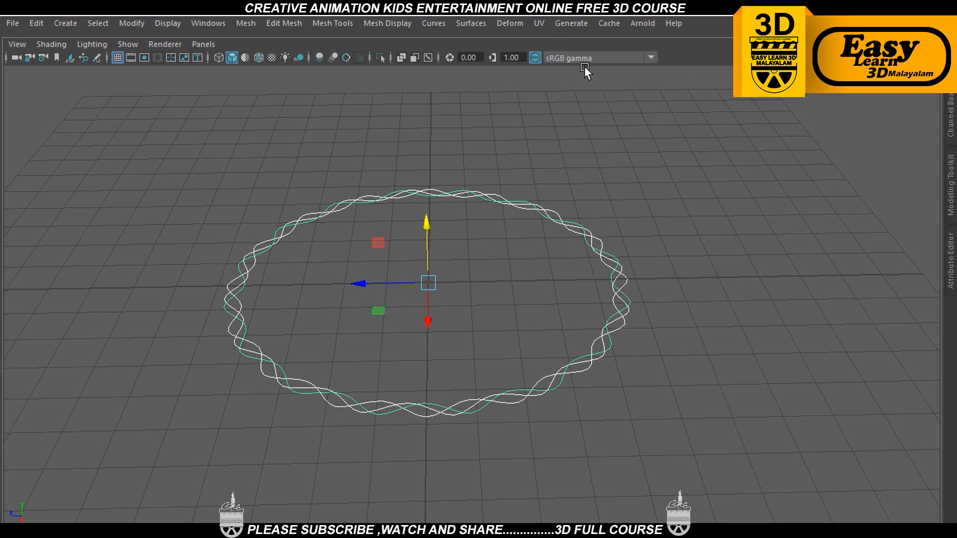
{"action": "key", "text": "ctrl+space"}
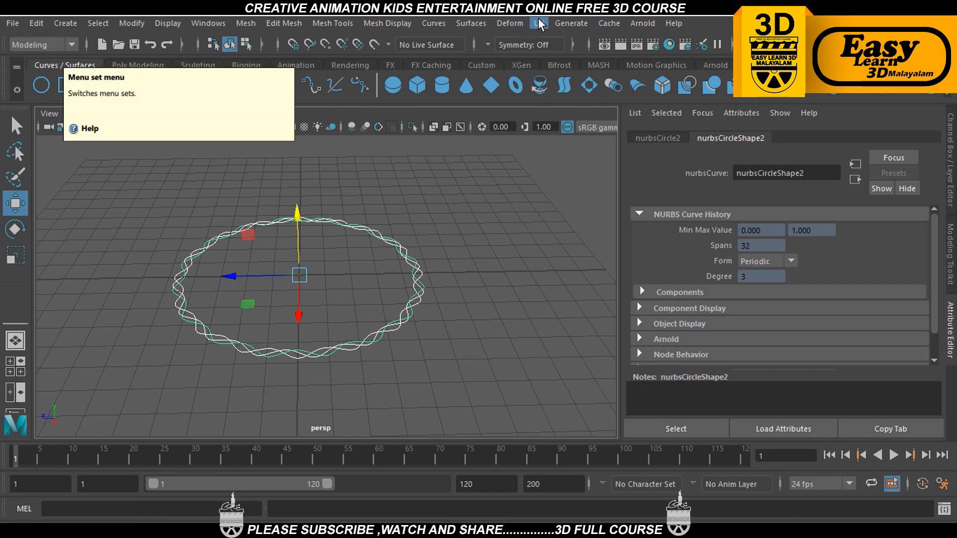
{"action": "left_click", "coordinate": [562, 23]}
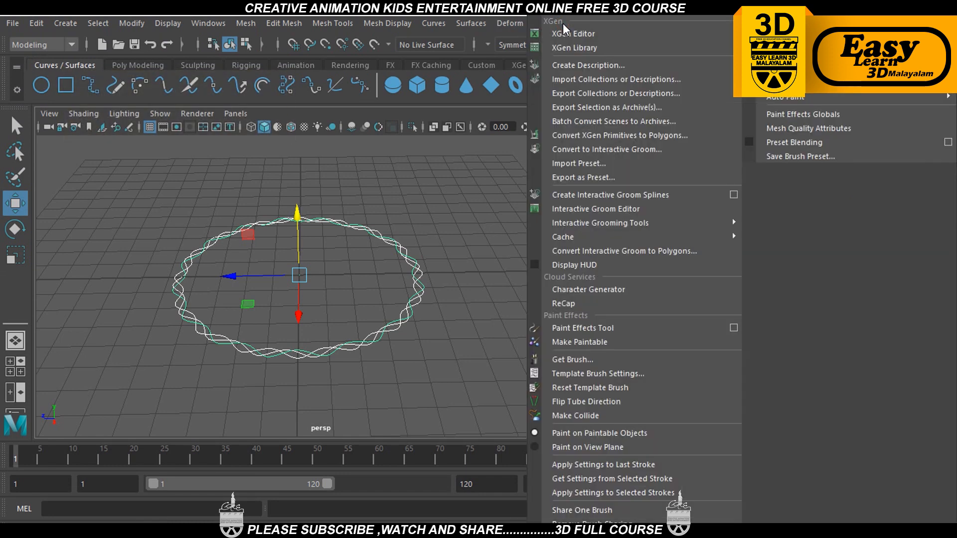
{"action": "mouse_move", "coordinate": [797, 84]}
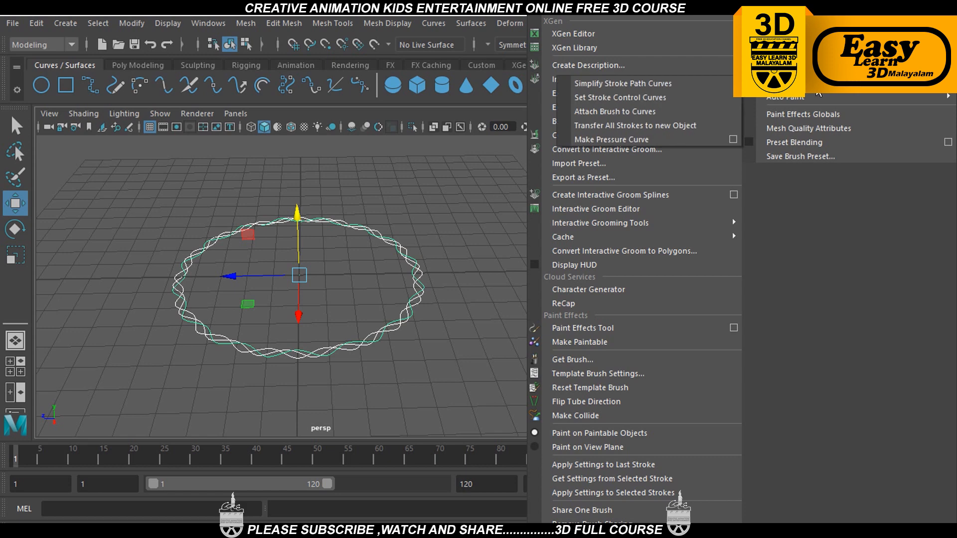
{"action": "mouse_move", "coordinate": [824, 100]}
{"action": "left_click", "coordinate": [649, 111]}
{"action": "scroll", "coordinate": [408, 264], "scroll_direction": "up", "scroll_amount": 3}
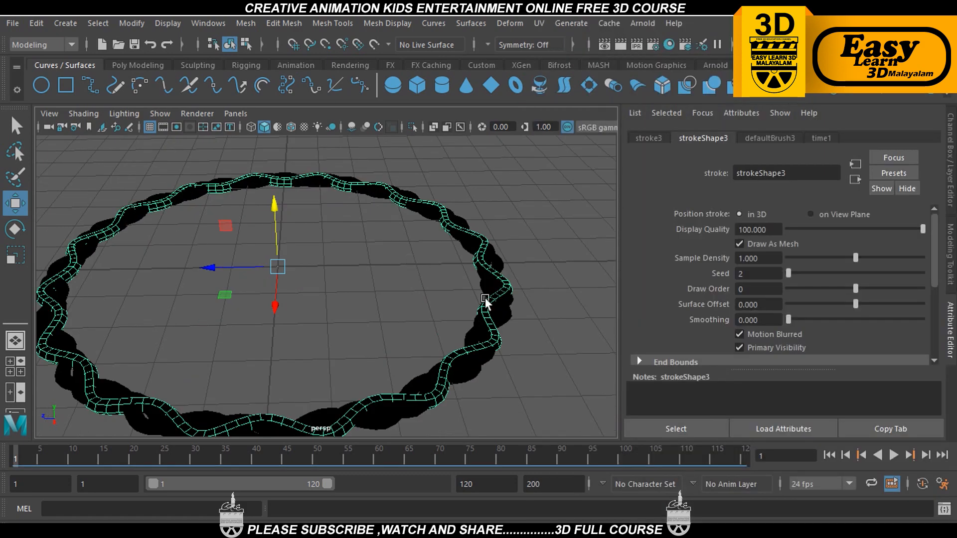
Select one strand's brush stroke and set the Global Scale of its brush, defaultBrush2, to 2
{"action": "middle_click_drag", "start_coordinate": [485, 300], "coordinate": [473, 289], "text": "alt"}
{"action": "left_click_drag", "start_coordinate": [482, 295], "coordinate": [475, 301], "text": "alt"}
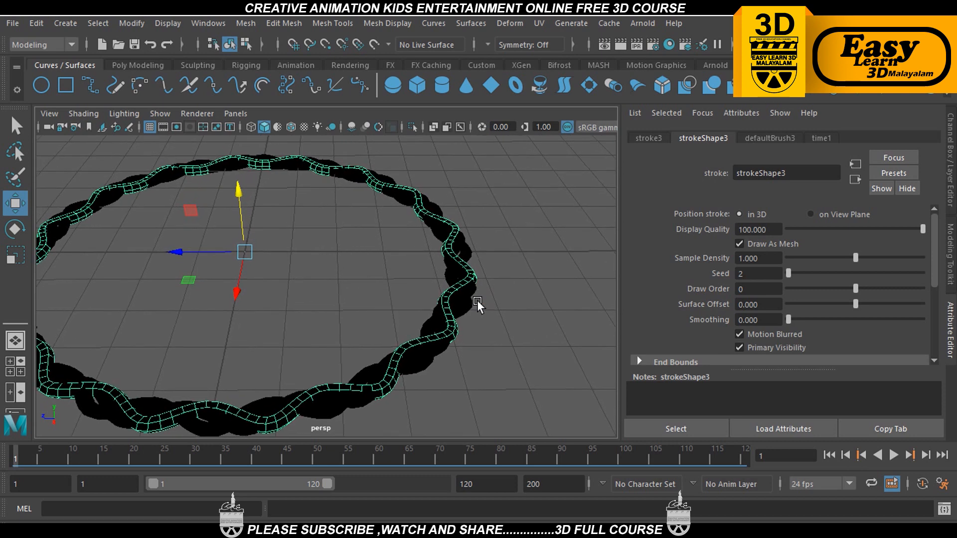
{"action": "left_click", "coordinate": [516, 275]}
{"action": "left_click", "coordinate": [470, 253]}
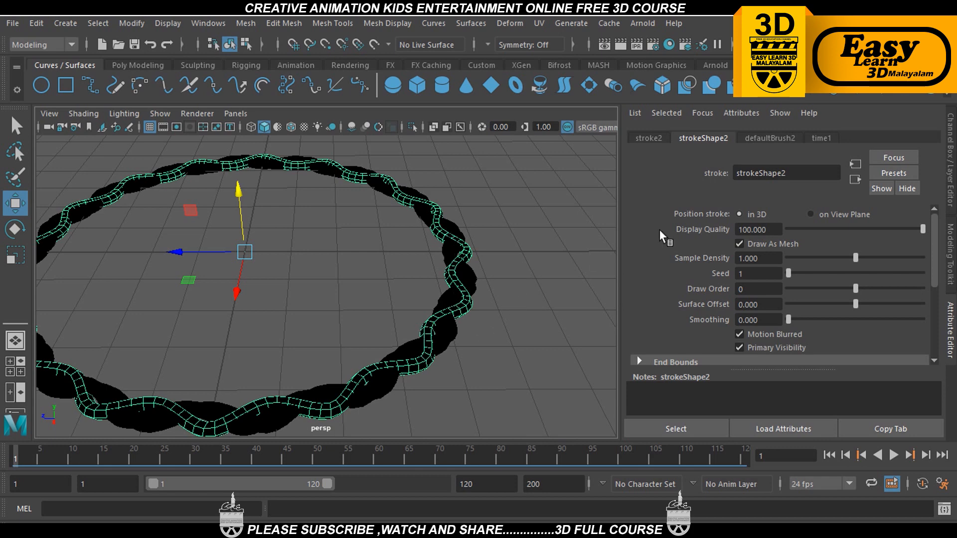
{"action": "left_click", "coordinate": [764, 136]}
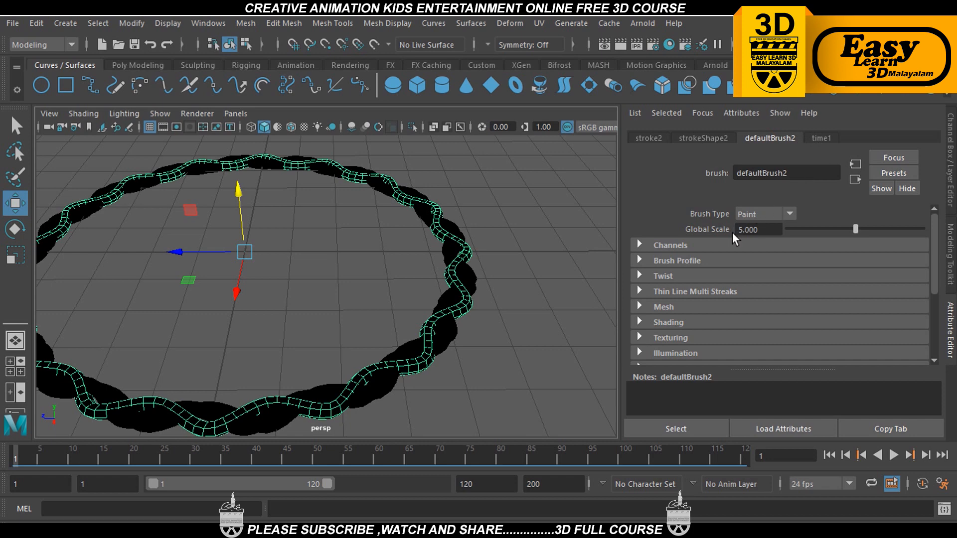
{"action": "left_click", "coordinate": [760, 233]}
{"action": "left_click", "coordinate": [491, 223]}
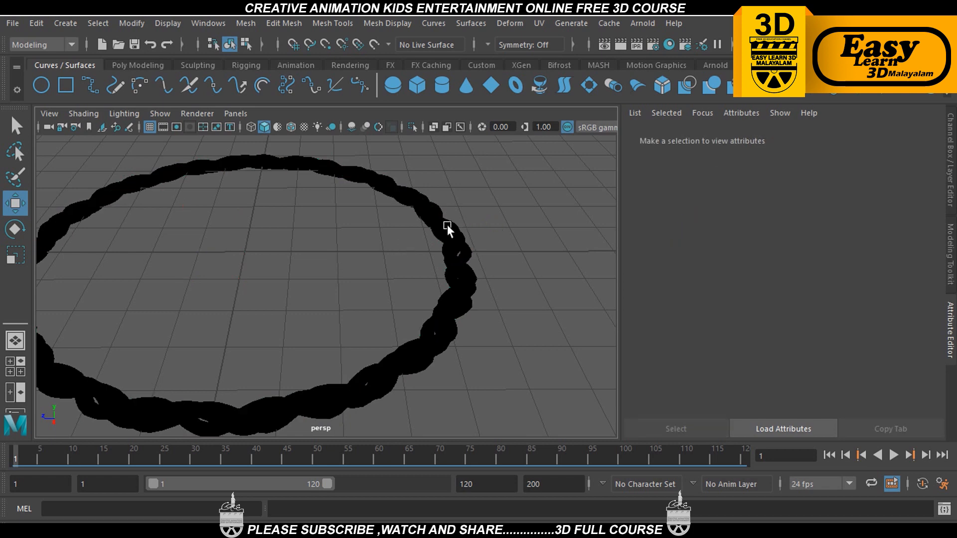
{"action": "left_click", "coordinate": [441, 227]}
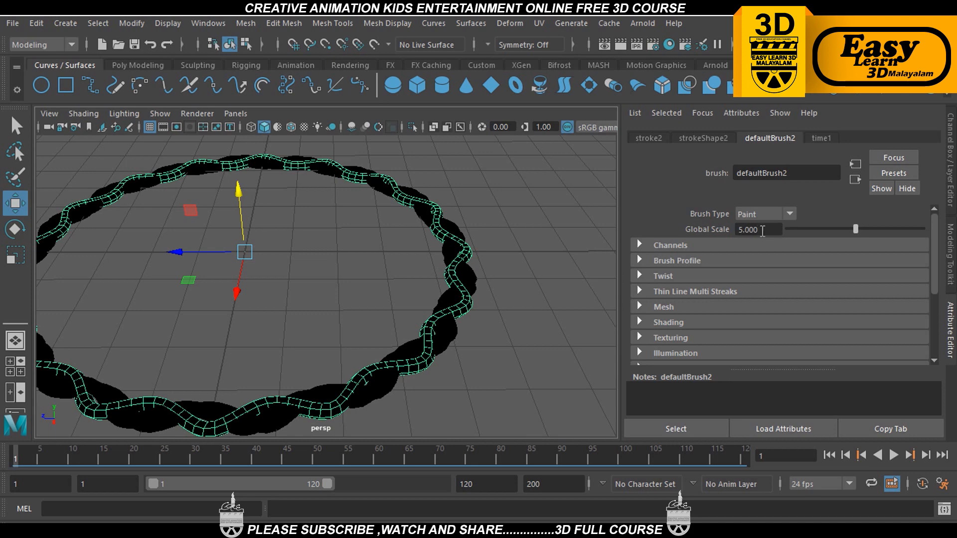
{"action": "left_click_drag", "start_coordinate": [764, 230], "coordinate": [618, 223]}
{"action": "type", "text": "2"}
{"action": "key", "text": "Return"}
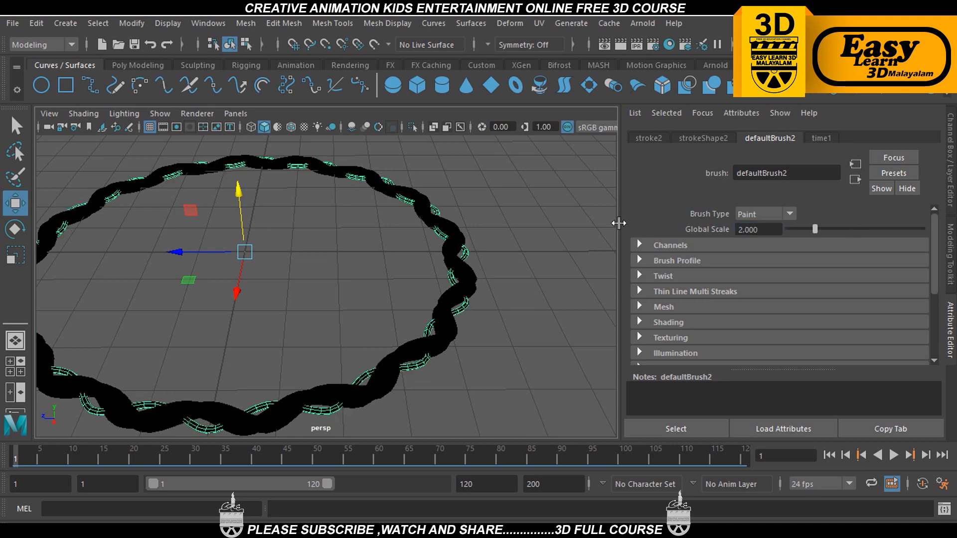
{"action": "left_click_drag", "start_coordinate": [568, 245], "coordinate": [483, 265], "text": "alt"}
{"action": "scroll", "coordinate": [499, 322], "scroll_direction": "up", "scroll_amount": 5}
{"action": "middle_click_drag", "start_coordinate": [499, 322], "coordinate": [469, 273], "text": "alt"}
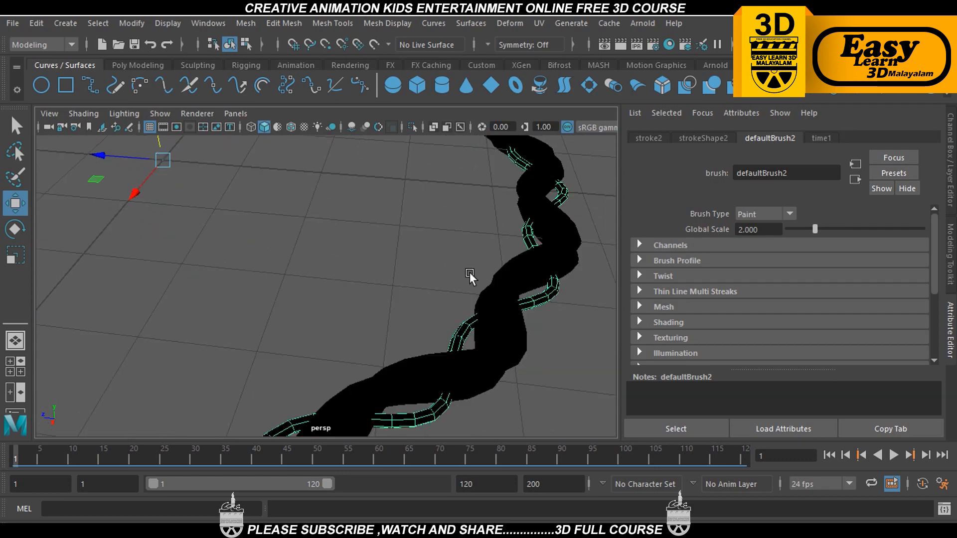
{"action": "scroll", "coordinate": [469, 273], "scroll_direction": "down", "scroll_amount": 2}
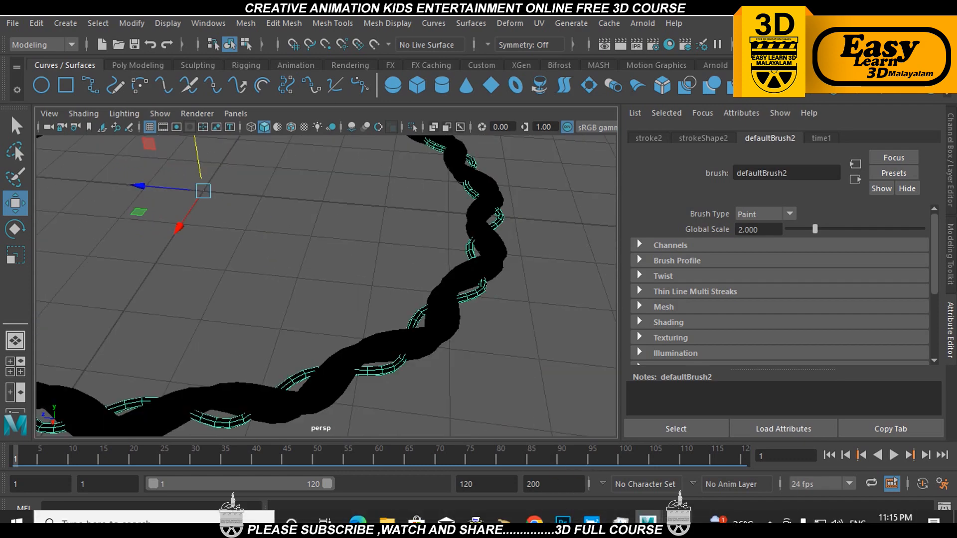
Check the basket reference photo, try a Global Scale of 4 on defaultBrush2, and restore it to 2
{"action": "left_click", "coordinate": [675, 529]}
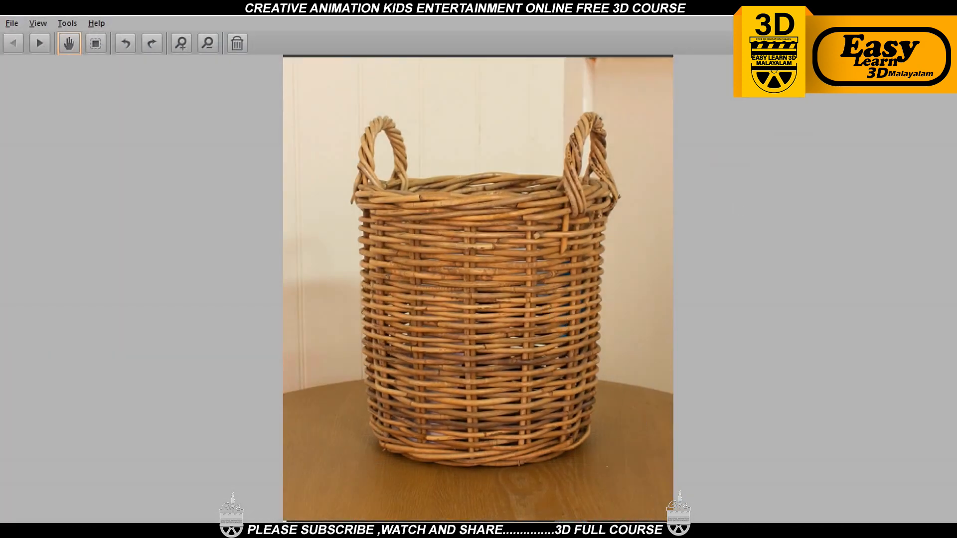
{"action": "left_click", "coordinate": [896, 7]}
{"action": "double_click", "coordinate": [755, 231]}
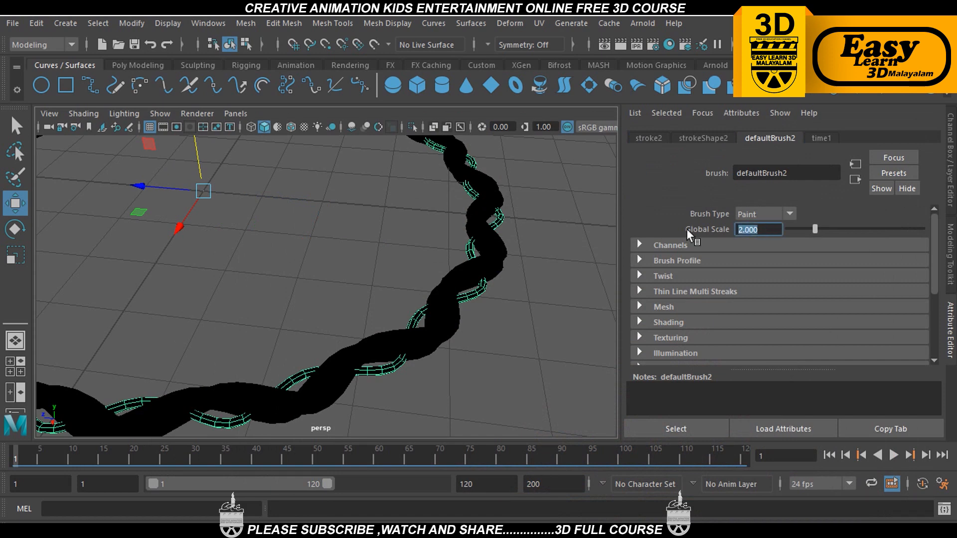
{"action": "type", "text": "4"}
{"action": "key", "text": "Return"}
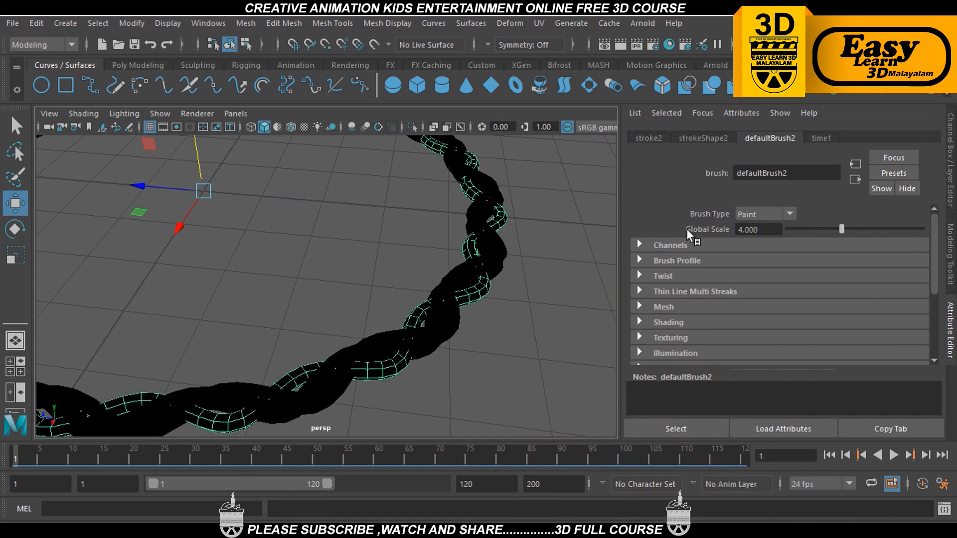
{"action": "double_click", "coordinate": [758, 229]}
{"action": "type", "text": "2"}
{"action": "key", "text": "Return"}
Set the Global Scale of the other two strands' brushes, defaultBrush3 and defaultBrush1, to 2 and clear the selection
{"action": "left_click_drag", "start_coordinate": [536, 279], "coordinate": [528, 275], "text": "alt"}
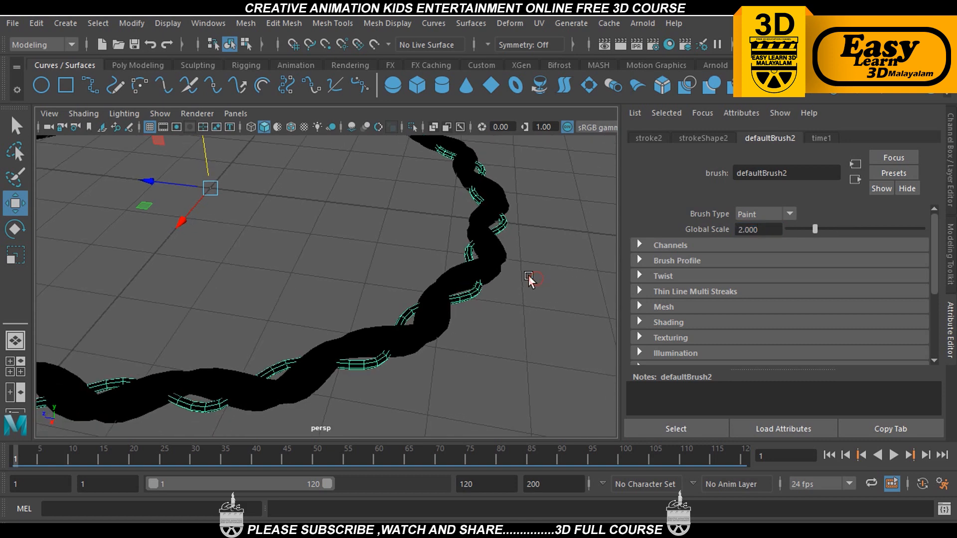
{"action": "left_click", "coordinate": [446, 327]}
{"action": "double_click", "coordinate": [763, 229]}
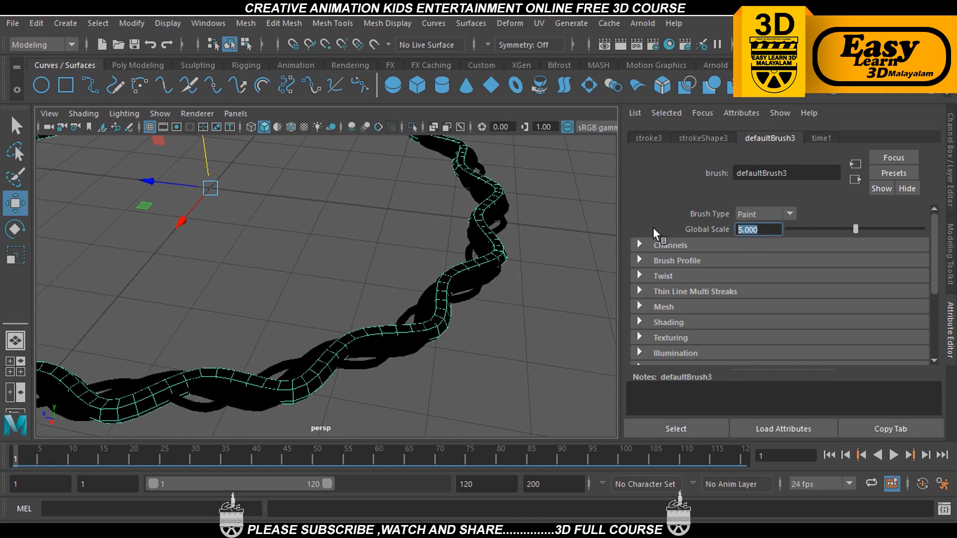
{"action": "type", "text": "2"}
{"action": "key", "text": "Return"}
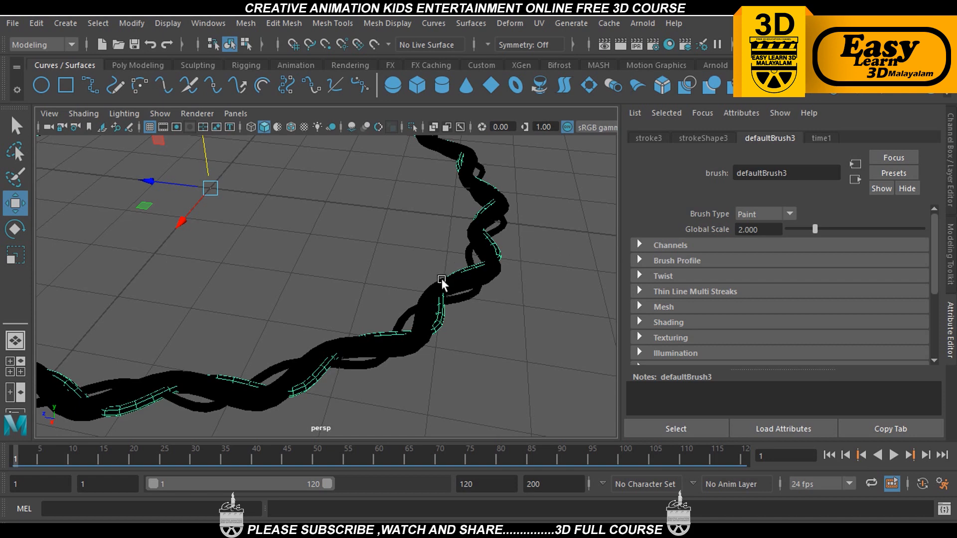
{"action": "left_click", "coordinate": [442, 282]}
{"action": "double_click", "coordinate": [757, 230]}
{"action": "type", "text": "2"}
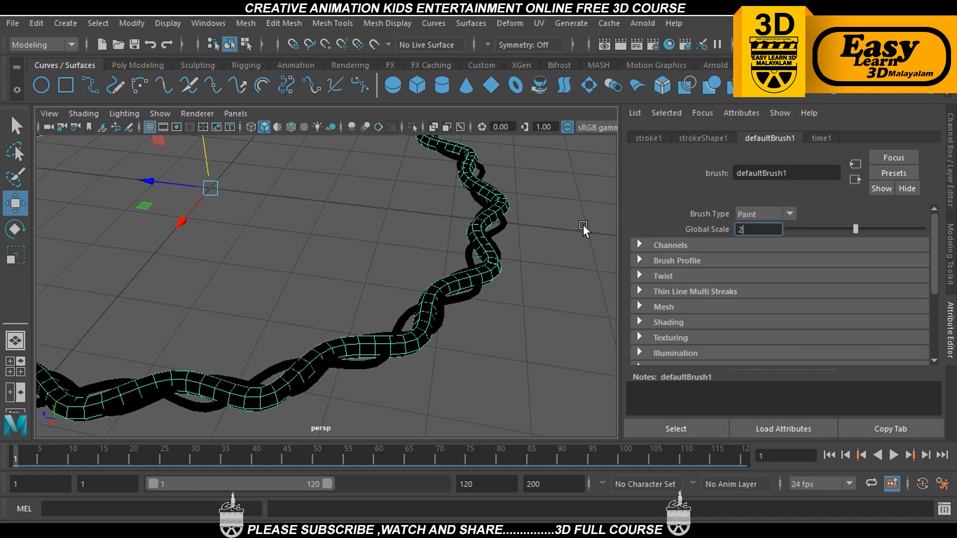
{"action": "key", "text": "Return"}
{"action": "left_click_drag", "start_coordinate": [603, 229], "coordinate": [527, 272], "text": "alt"}
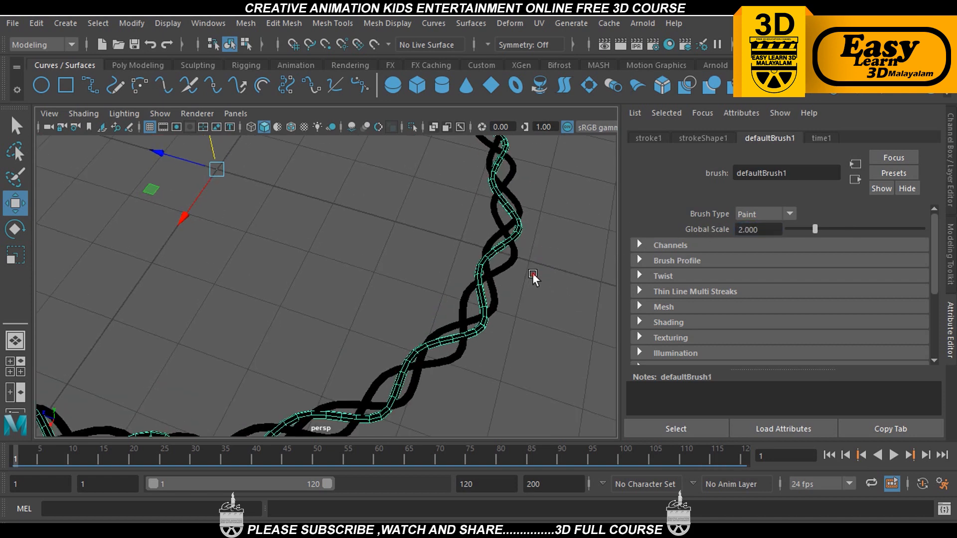
{"action": "left_click", "coordinate": [533, 273]}
In the top view, rotate stroke1 slightly about the ring's centre to even out its spacing in the braid
{"action": "key", "text": "a"}
{"action": "key", "text": "space"}
{"action": "key", "text": "space"}
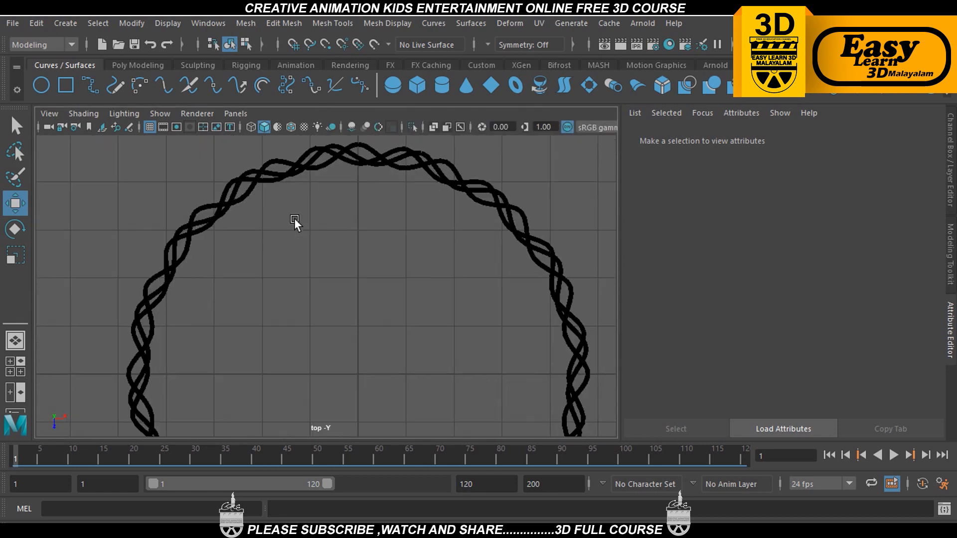
{"action": "right_click_drag", "start_coordinate": [301, 220], "coordinate": [348, 274], "text": "alt"}
{"action": "left_click", "coordinate": [287, 204]}
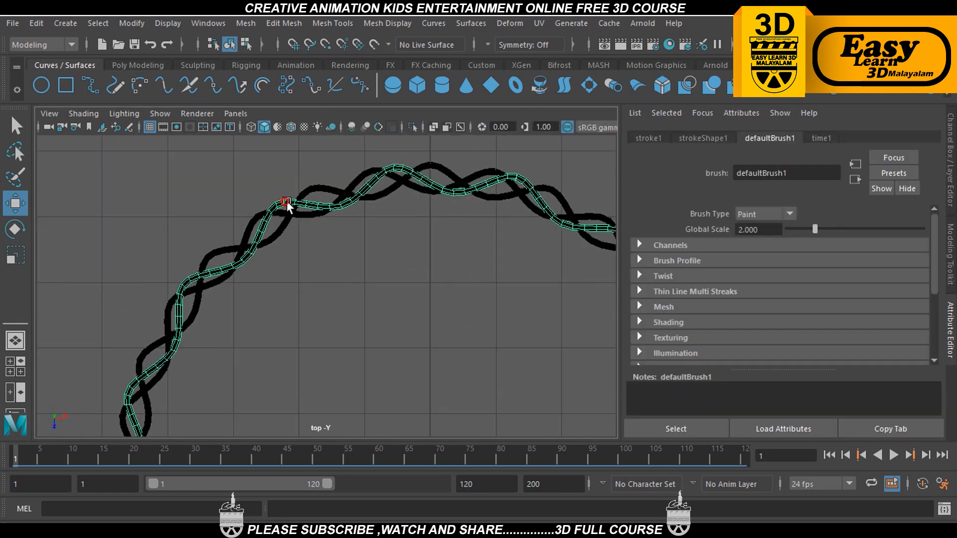
{"action": "key", "text": "e"}
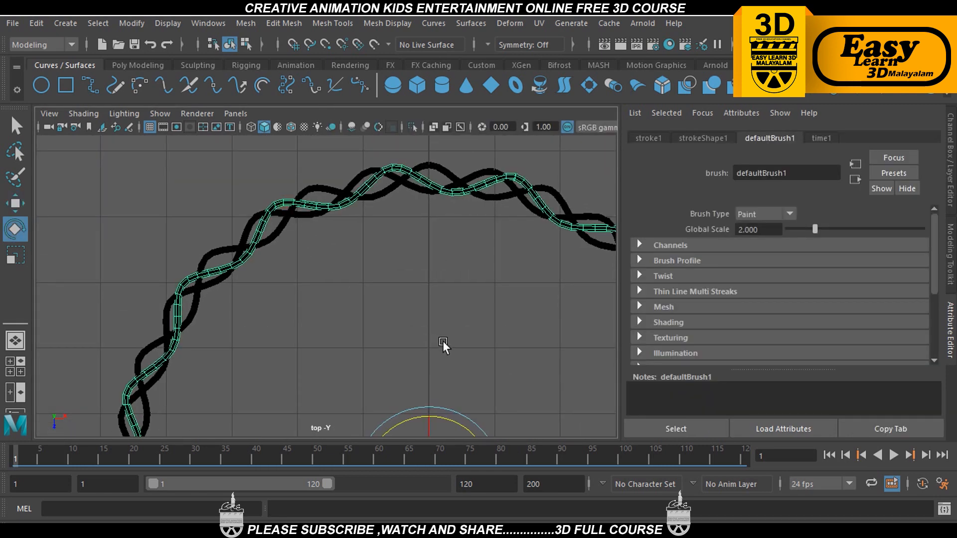
{"action": "middle_click_drag", "start_coordinate": [443, 341], "coordinate": [405, 275], "text": "alt"}
{"action": "left_click_drag", "start_coordinate": [414, 354], "coordinate": [417, 355]}
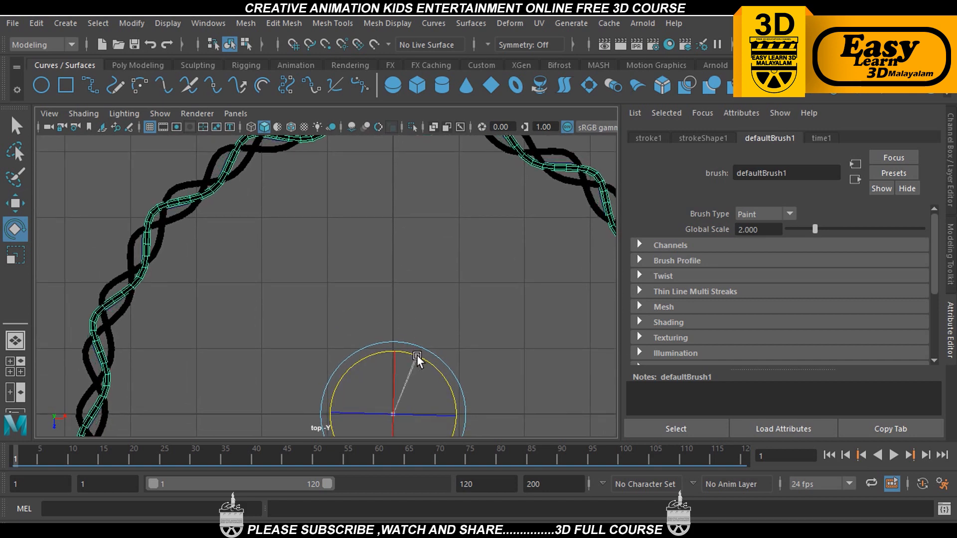
{"action": "middle_click_drag", "start_coordinate": [376, 228], "coordinate": [380, 268], "text": "alt"}
{"action": "left_click", "coordinate": [408, 292]}
Rotate stroke2 slightly about the ring's centre so the three strands interlace evenly, and deselect it
{"action": "scroll", "coordinate": [424, 309], "scroll_direction": "down", "scroll_amount": 4}
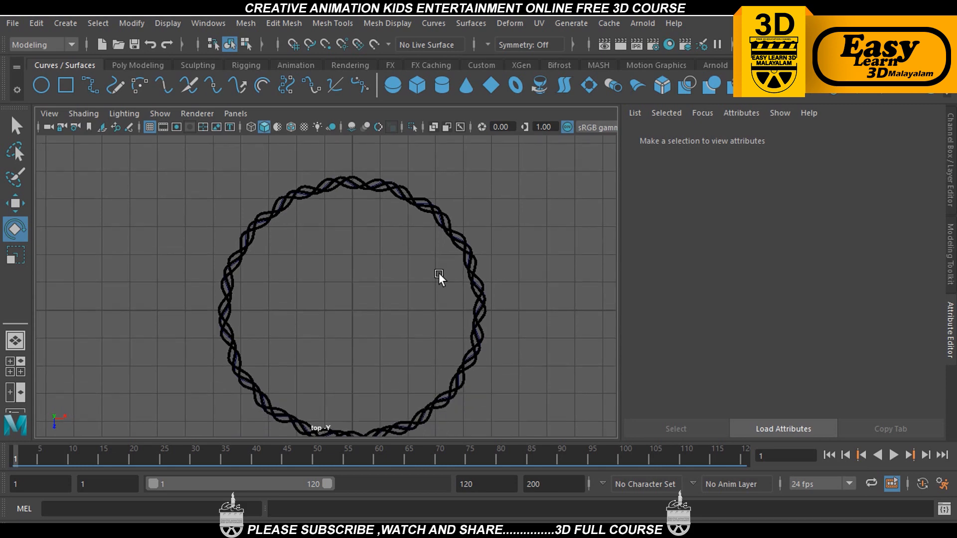
{"action": "scroll", "coordinate": [435, 276], "scroll_direction": "up", "scroll_amount": 4}
{"action": "scroll", "coordinate": [374, 298], "scroll_direction": "up", "scroll_amount": 2}
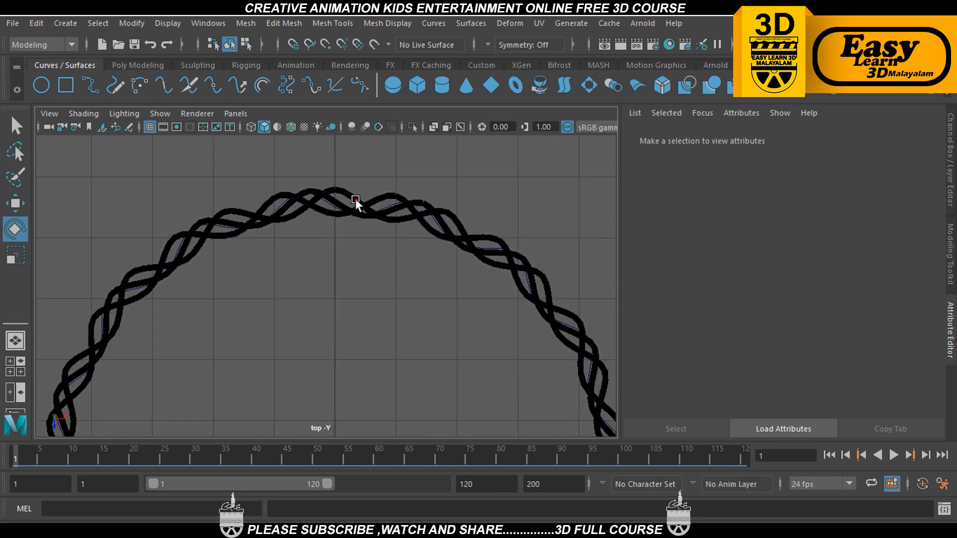
{"action": "left_click", "coordinate": [355, 199]}
{"action": "left_click_drag", "start_coordinate": [376, 429], "coordinate": [377, 432]}
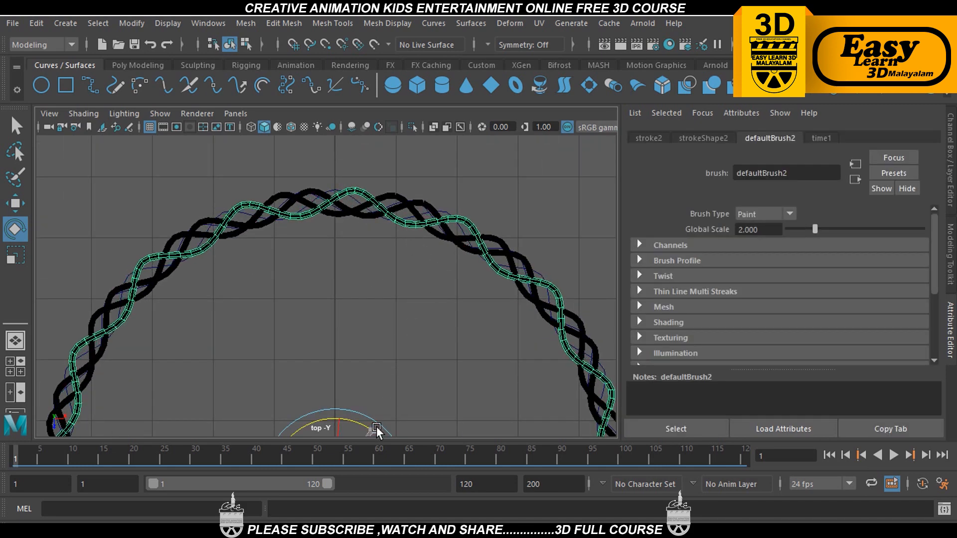
{"action": "left_click", "coordinate": [341, 236]}
Select all three brush strokes in perspective and convert them from Paint Effects to polygons with reset options, Quad output enabled and the Poly limit adjusted
{"action": "scroll", "coordinate": [405, 298], "scroll_direction": "down", "scroll_amount": 4}
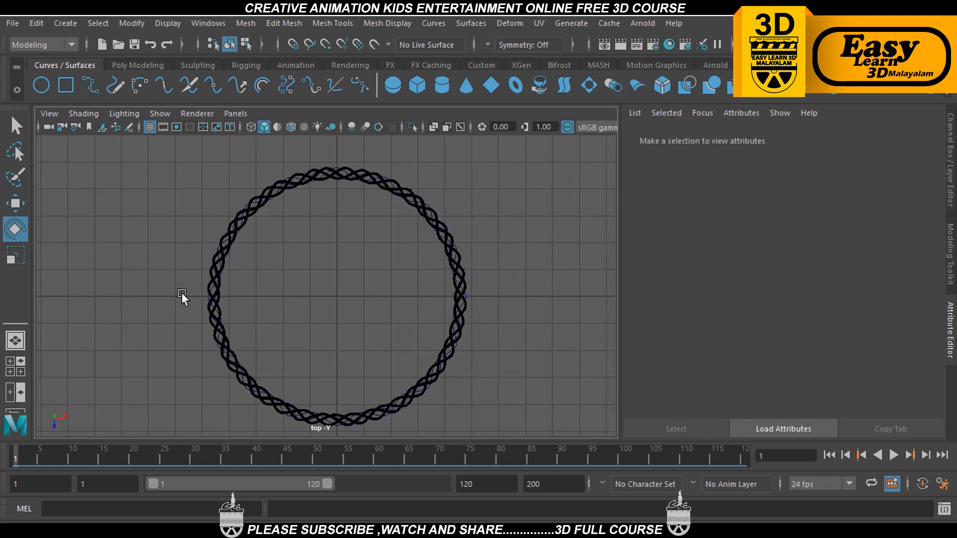
{"action": "key", "text": "space"}
{"action": "key", "text": "space"}
{"action": "left_click_drag", "start_coordinate": [426, 295], "coordinate": [426, 346], "text": "alt"}
{"action": "scroll", "coordinate": [403, 277], "scroll_direction": "up", "scroll_amount": 2}
{"action": "scroll", "coordinate": [411, 259], "scroll_direction": "down", "scroll_amount": 1}
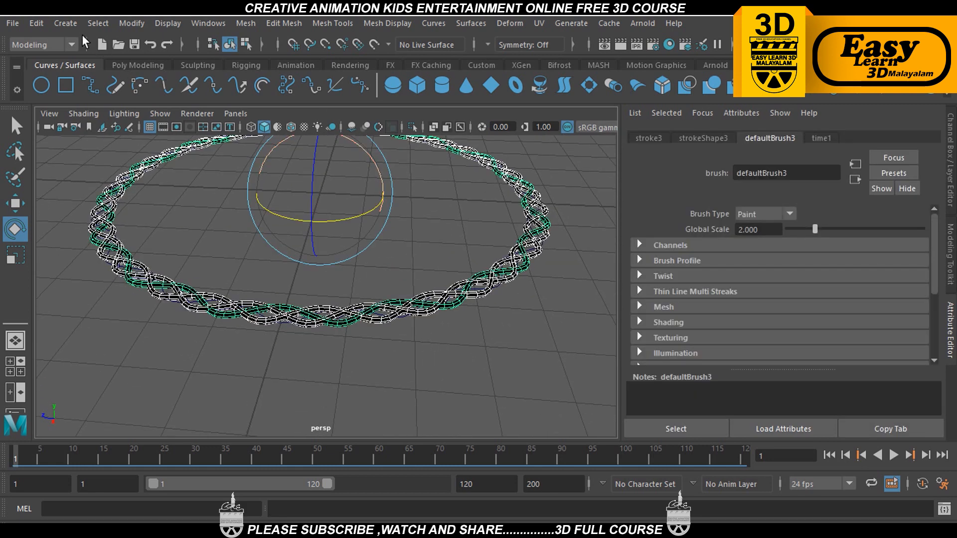
{"action": "left_click", "coordinate": [125, 23]}
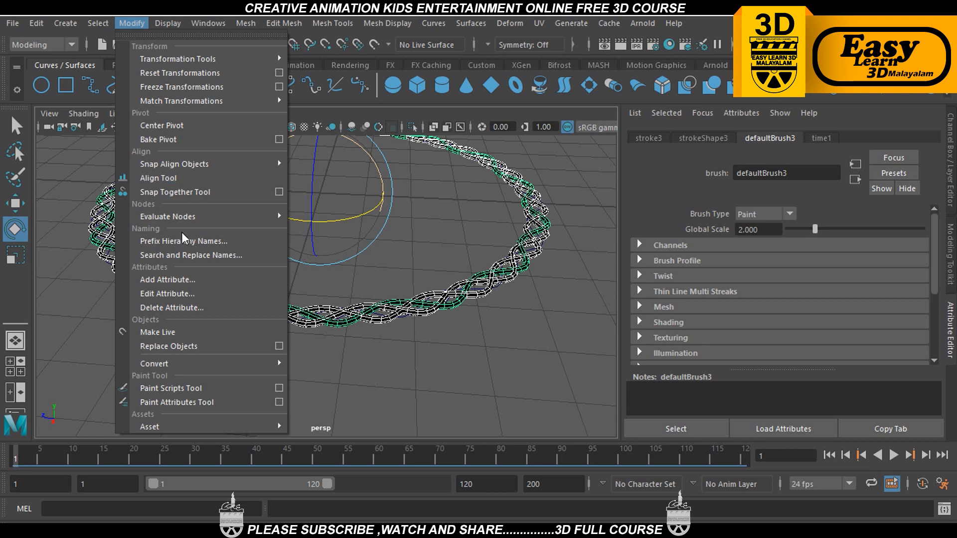
{"action": "mouse_move", "coordinate": [223, 360]}
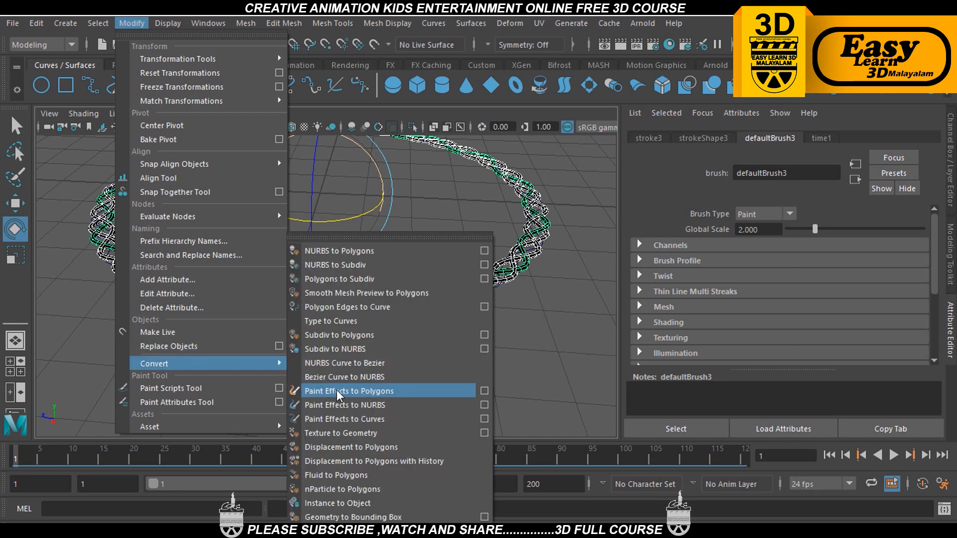
{"action": "left_click", "coordinate": [485, 392]}
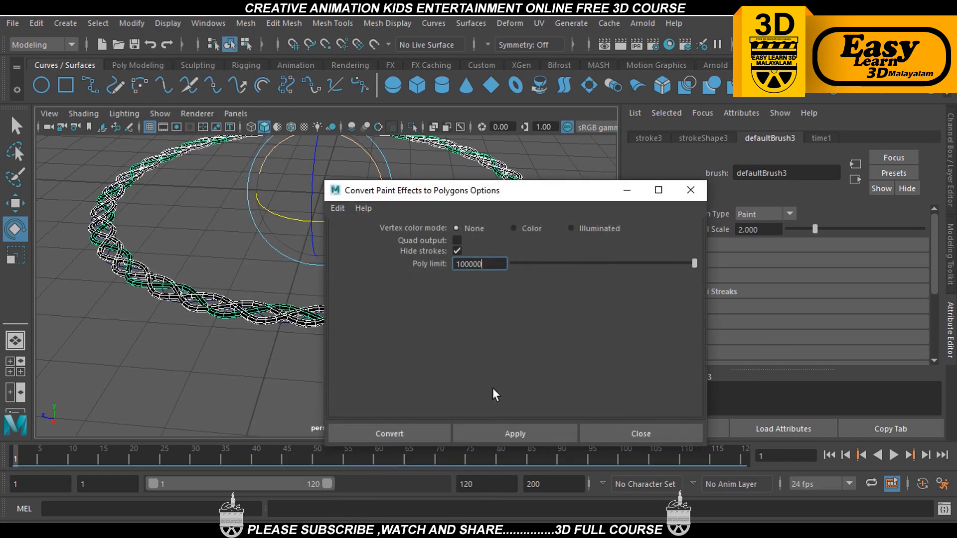
{"action": "left_click", "coordinate": [335, 207]}
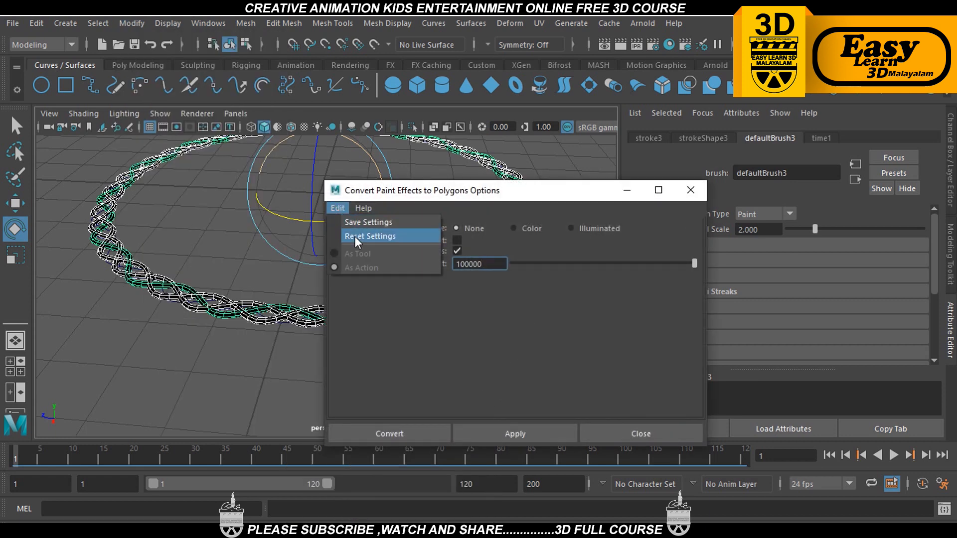
{"action": "left_click", "coordinate": [355, 236]}
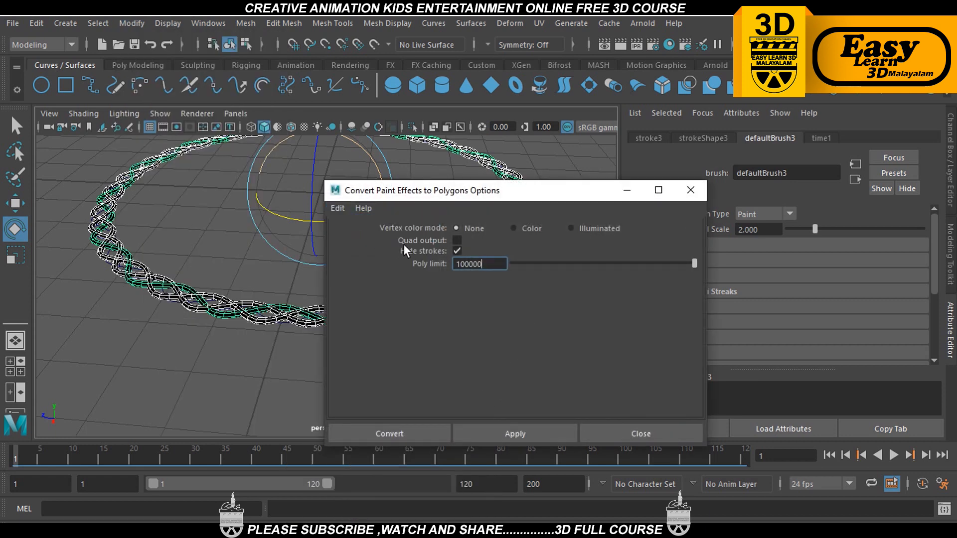
{"action": "left_click", "coordinate": [458, 241]}
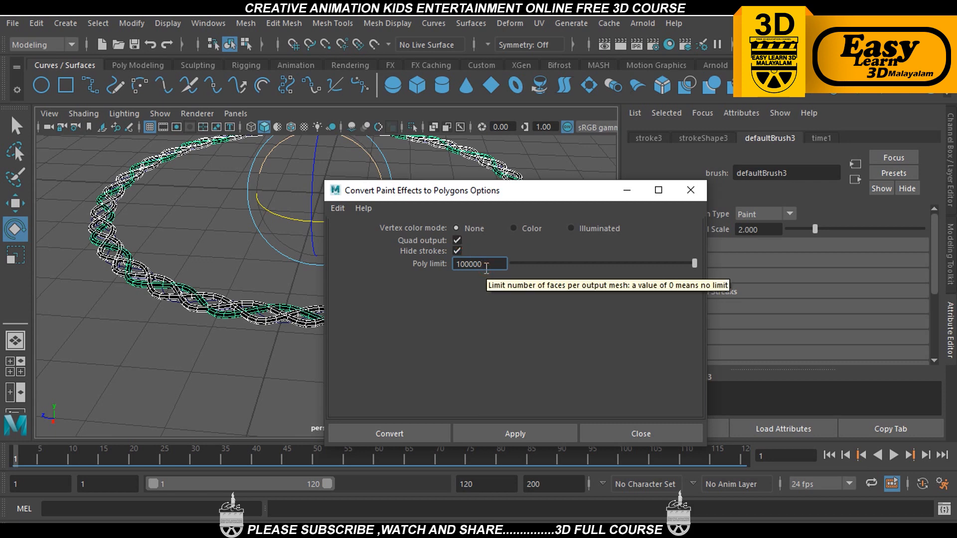
{"action": "type", "text": "0"}
{"action": "left_click", "coordinate": [420, 432]}
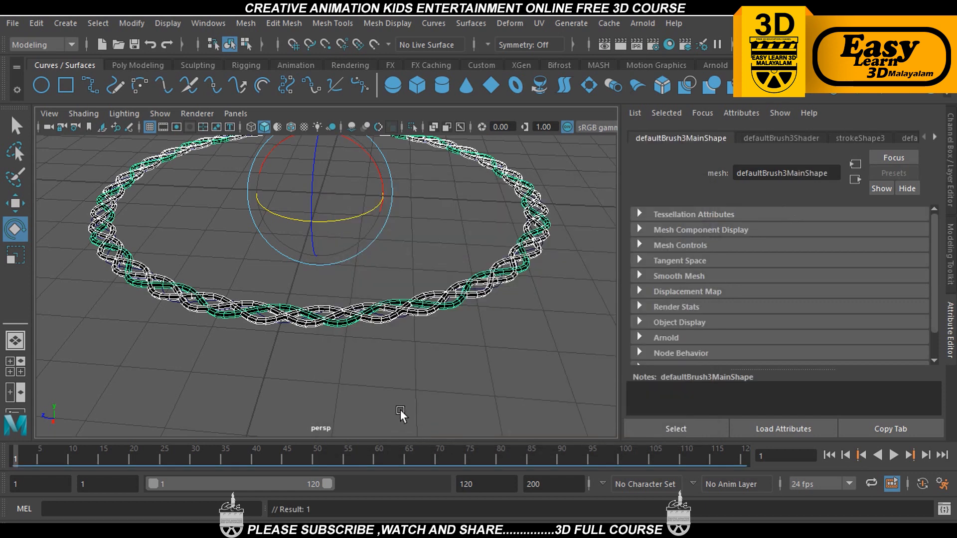
Delete the construction history of the converted strand meshes
{"action": "left_click_drag", "start_coordinate": [397, 366], "coordinate": [405, 360], "text": "alt"}
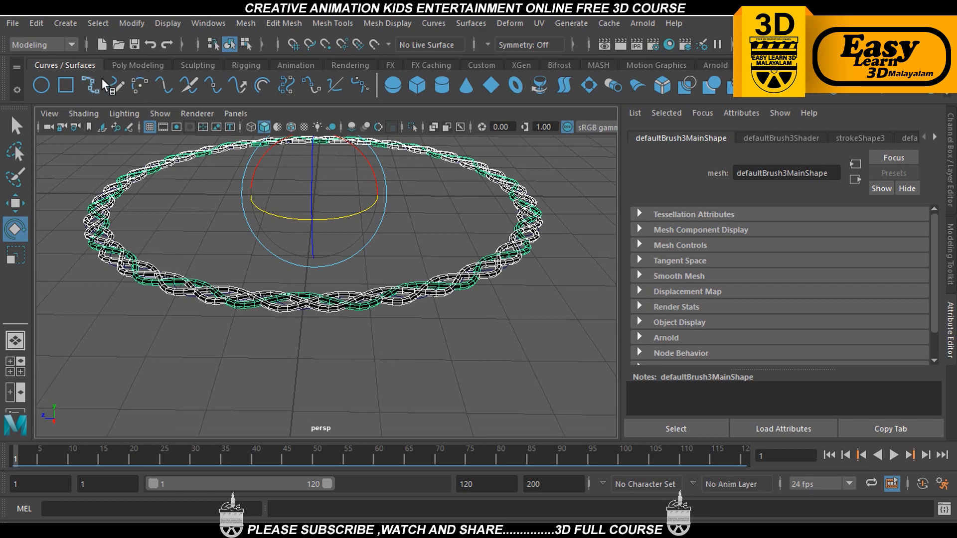
{"action": "left_click", "coordinate": [40, 24]}
{"action": "mouse_move", "coordinate": [76, 187]}
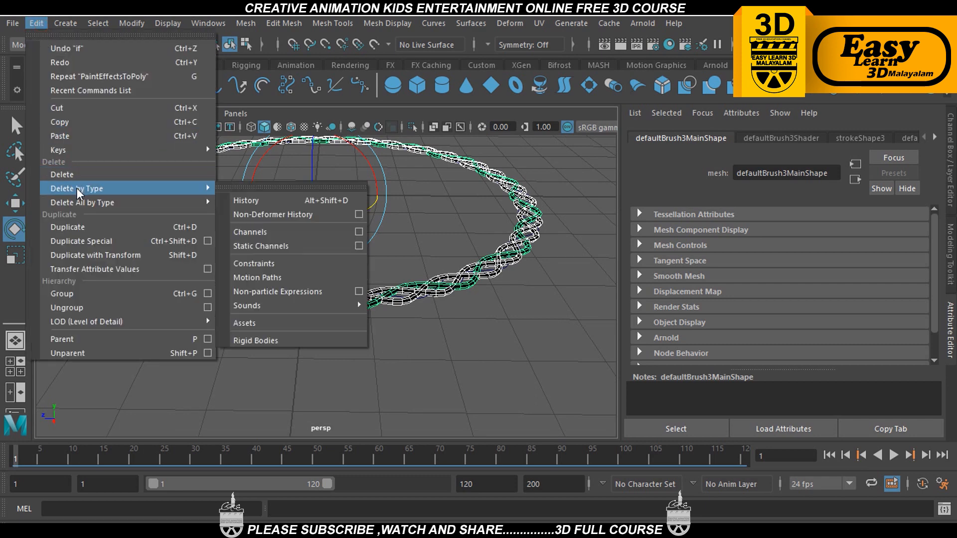
{"action": "left_click", "coordinate": [238, 200]}
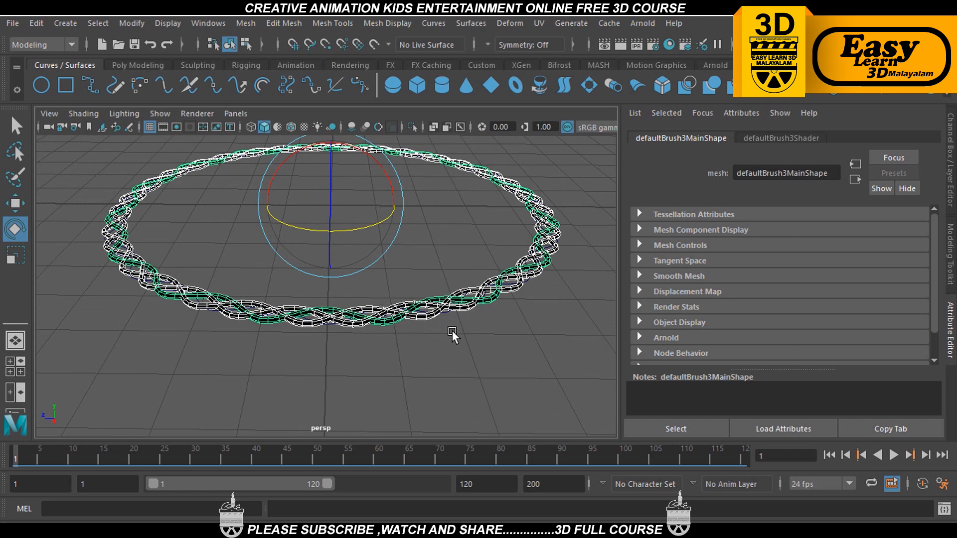
{"action": "left_click_drag", "start_coordinate": [452, 330], "coordinate": [433, 350], "text": "alt"}
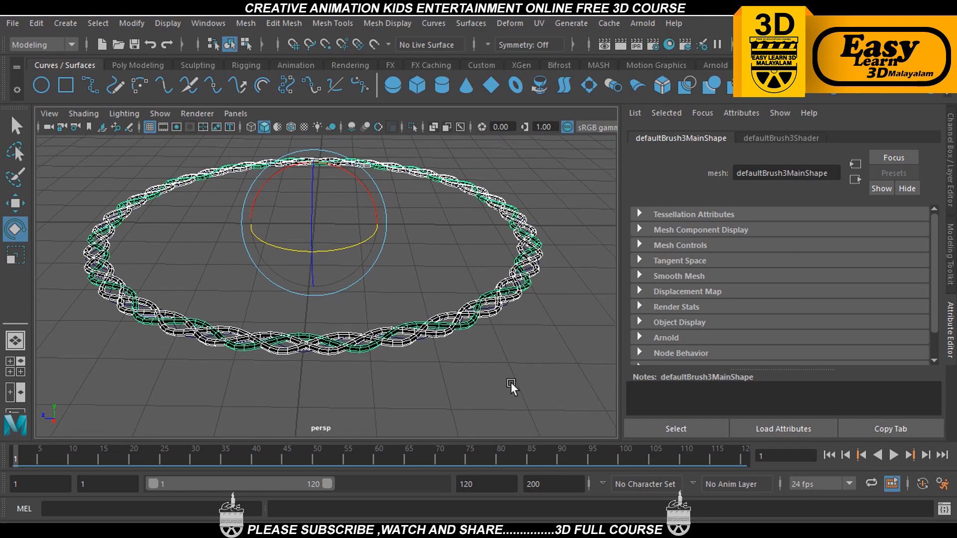
Open the Outliner and select the three source curves, nurbsCircle1, nurbsCircle2 and nurbsCircle3
{"action": "left_click", "coordinate": [208, 23]}
{"action": "left_click", "coordinate": [239, 192]}
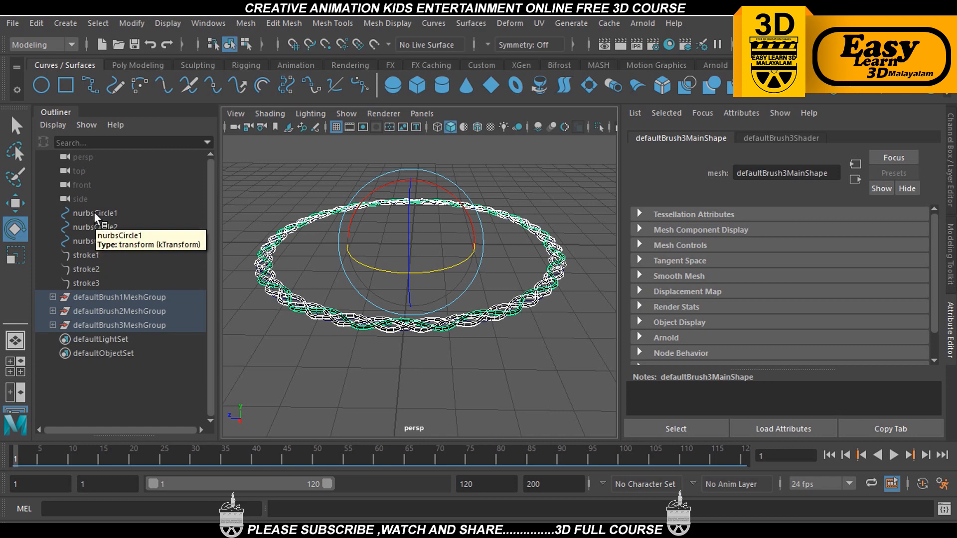
{"action": "left_click_drag", "start_coordinate": [94, 212], "coordinate": [89, 279]}
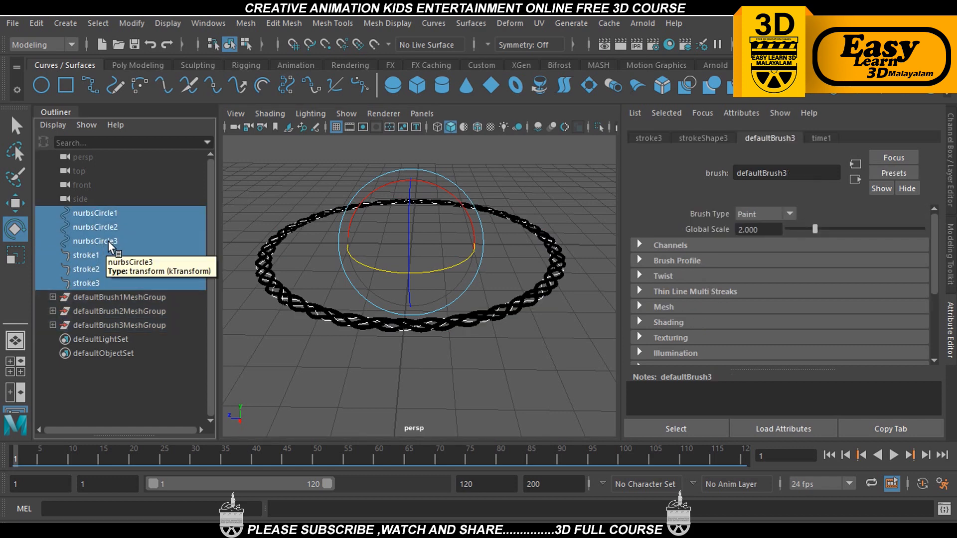
{"action": "left_click", "coordinate": [106, 212]}
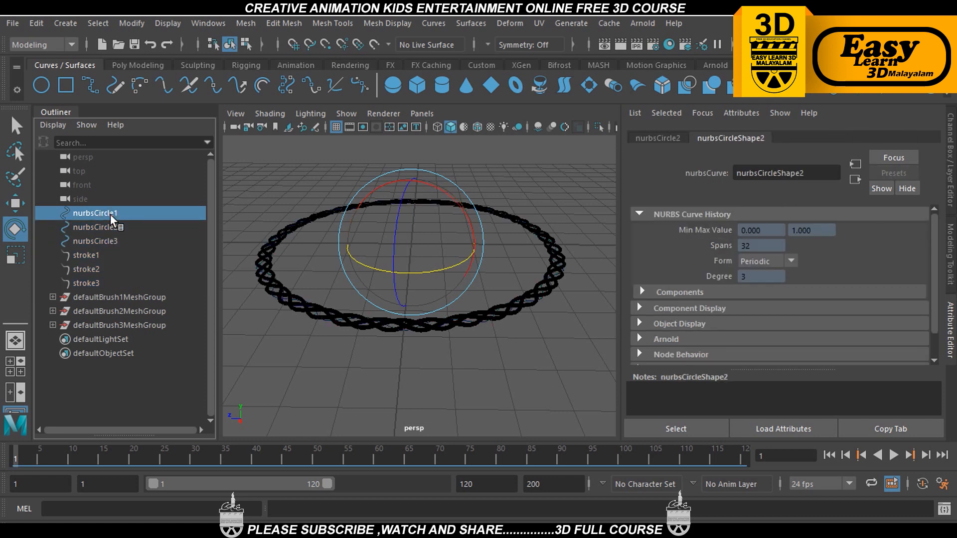
{"action": "left_click_drag", "start_coordinate": [110, 214], "coordinate": [107, 242]}
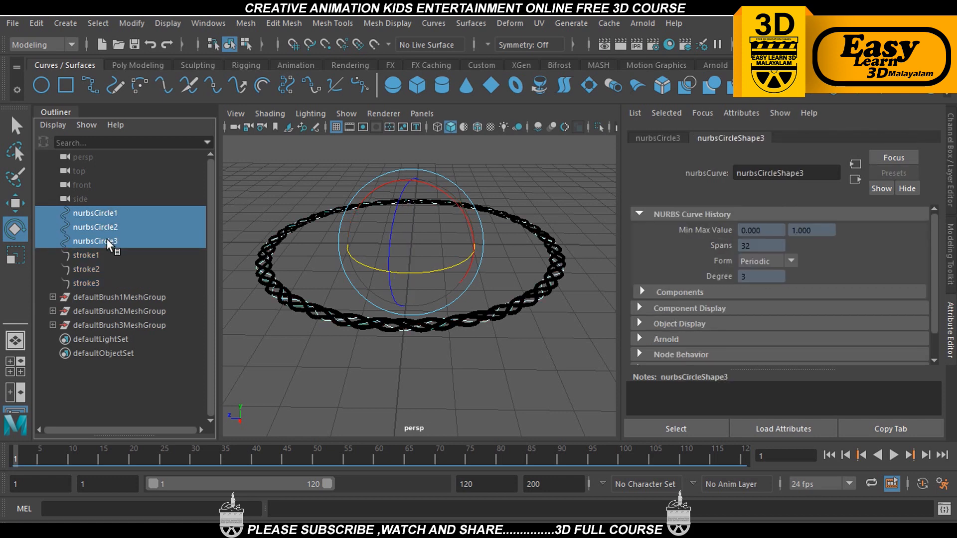
Try hiding the three selected source curves, and undo the hiding
{"action": "key", "text": "ctrl+h"}
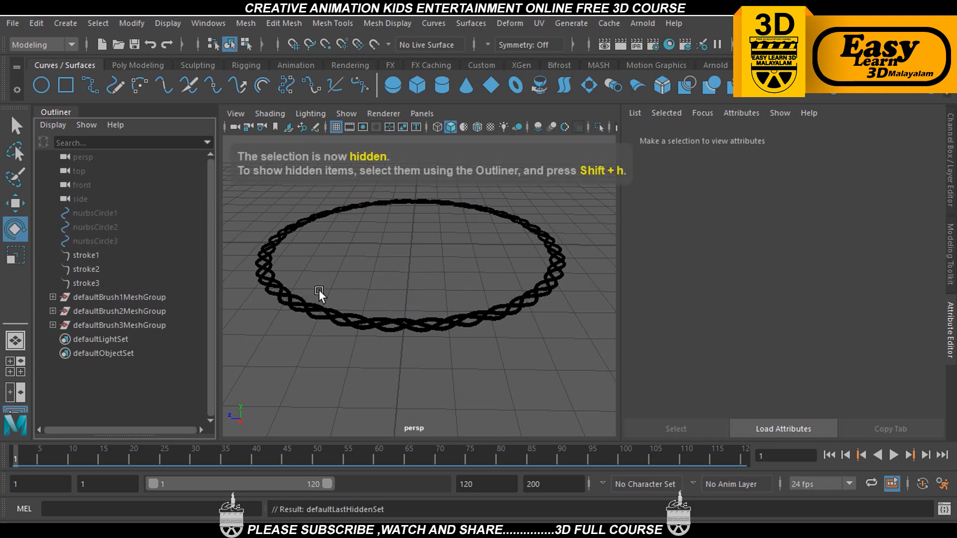
{"action": "key", "text": "ctrl+z"}
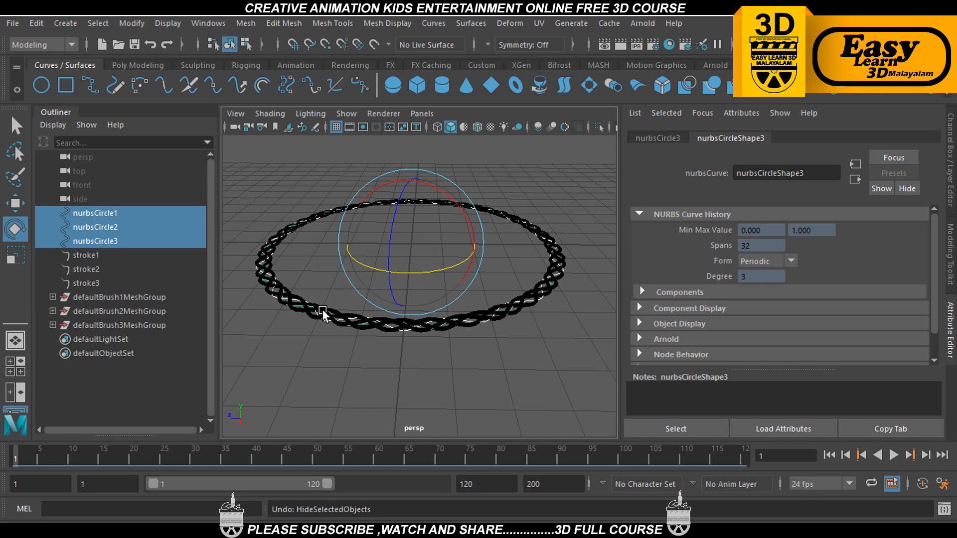
{"action": "middle_click_drag", "start_coordinate": [381, 317], "coordinate": [411, 317], "text": "alt"}
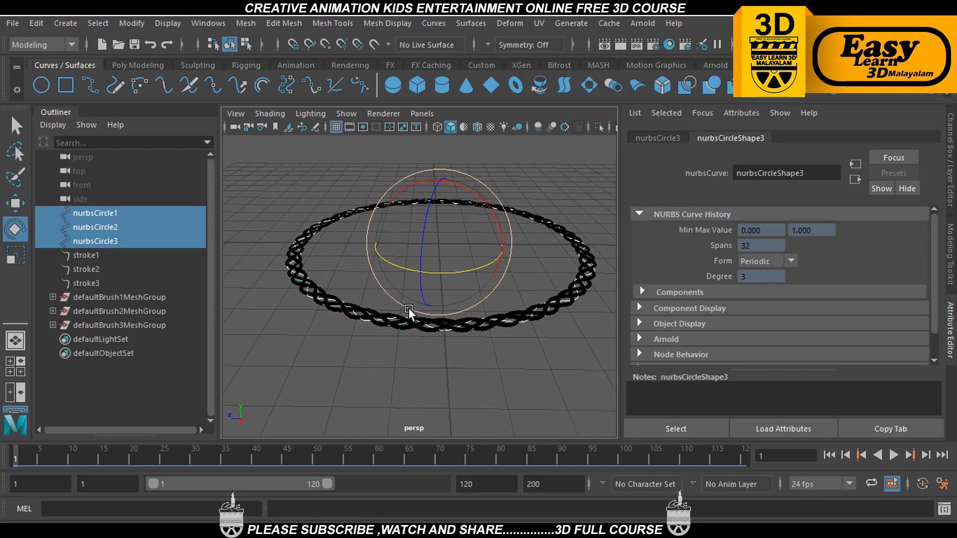
Delete the three source curves nurbsCircle1 to nurbsCircle3 and the brush strokes stroke1 to stroke3, keeping the mesh groups
{"action": "left_click", "coordinate": [328, 366]}
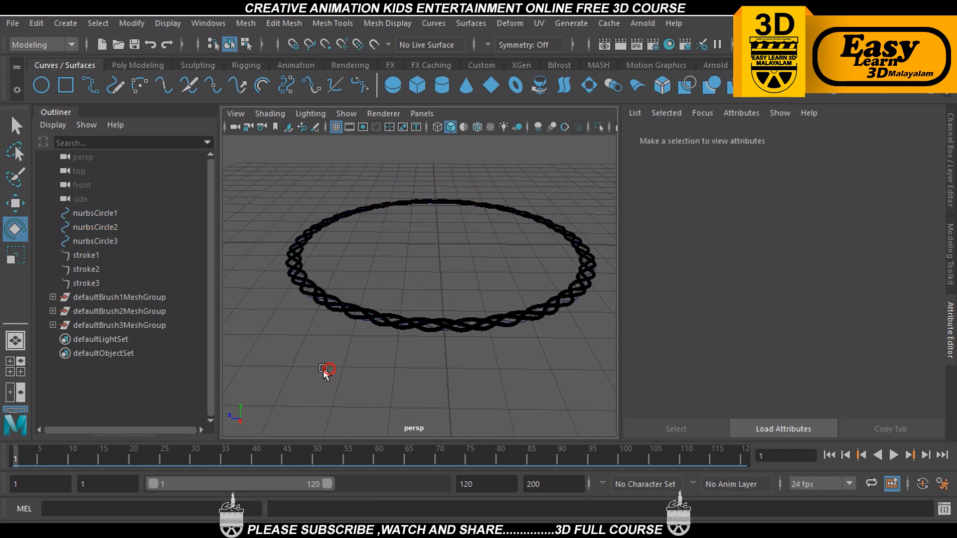
{"action": "left_click_drag", "start_coordinate": [151, 297], "coordinate": [151, 325]}
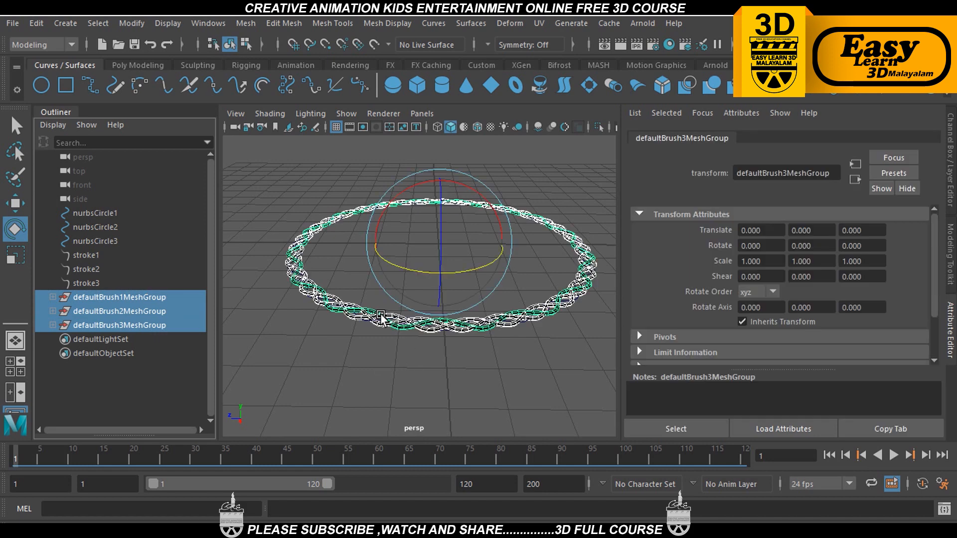
{"action": "left_click", "coordinate": [369, 358]}
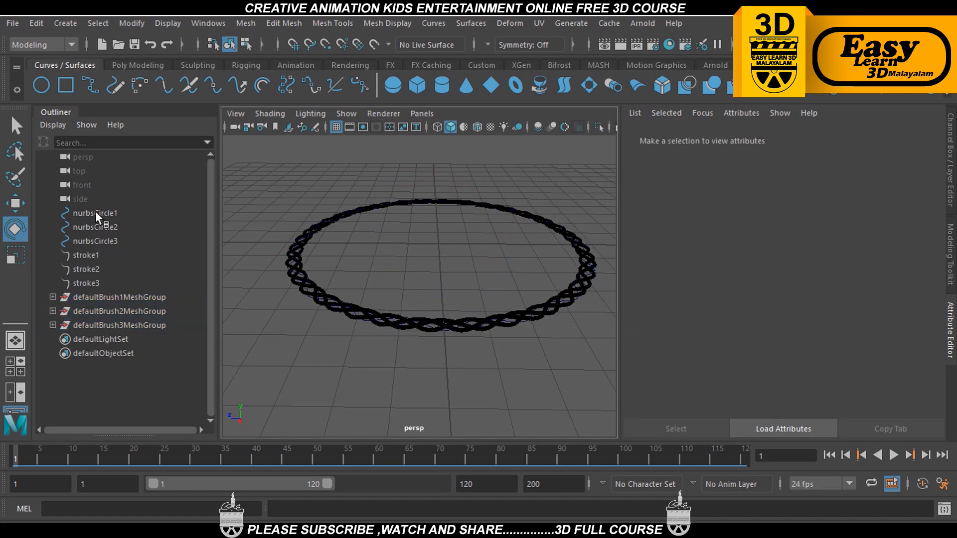
{"action": "left_click_drag", "start_coordinate": [95, 211], "coordinate": [88, 277]}
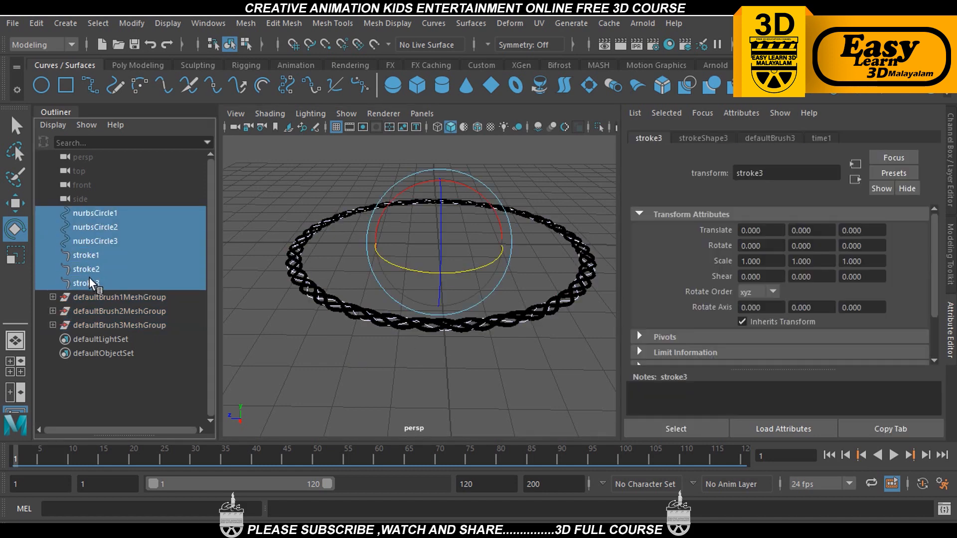
{"action": "key", "text": "Delete"}
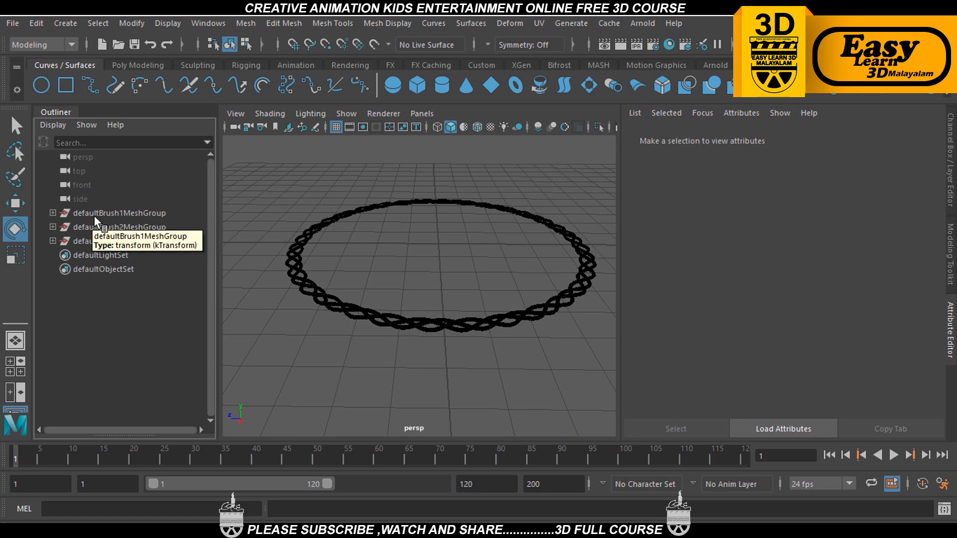
Ungroup the three converted brush mesh groups, then clear the selection
{"action": "left_click_drag", "start_coordinate": [94, 213], "coordinate": [95, 234]}
{"action": "left_click", "coordinate": [37, 23]}
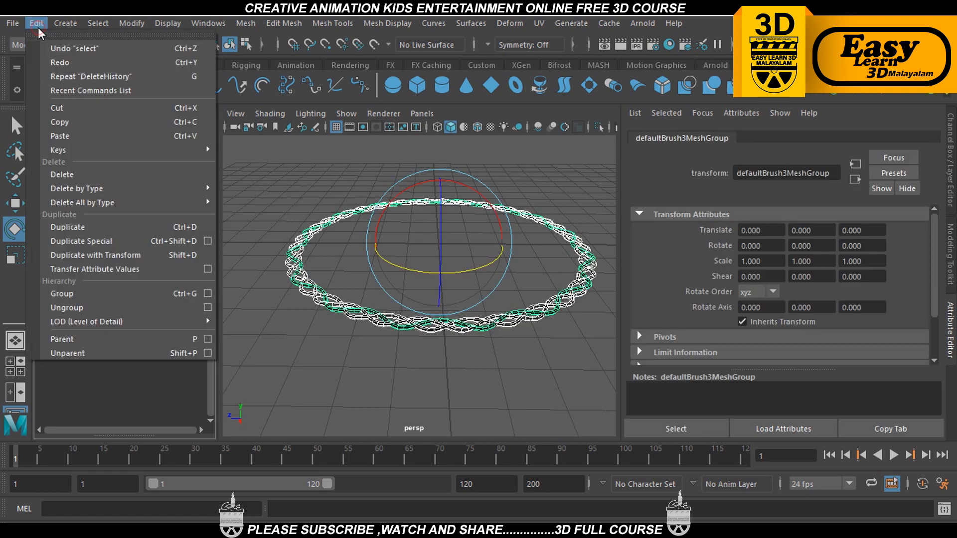
{"action": "left_click", "coordinate": [74, 307]}
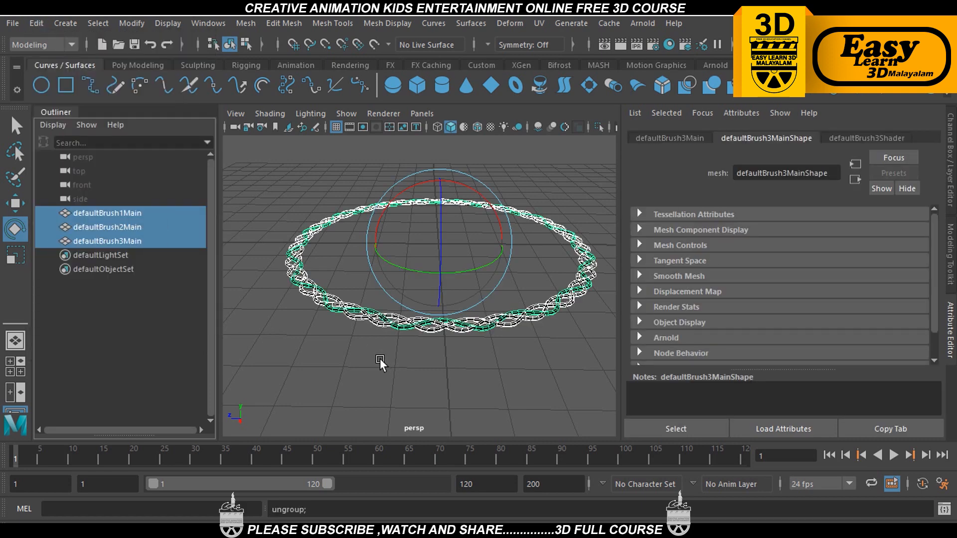
{"action": "left_click", "coordinate": [382, 255]}
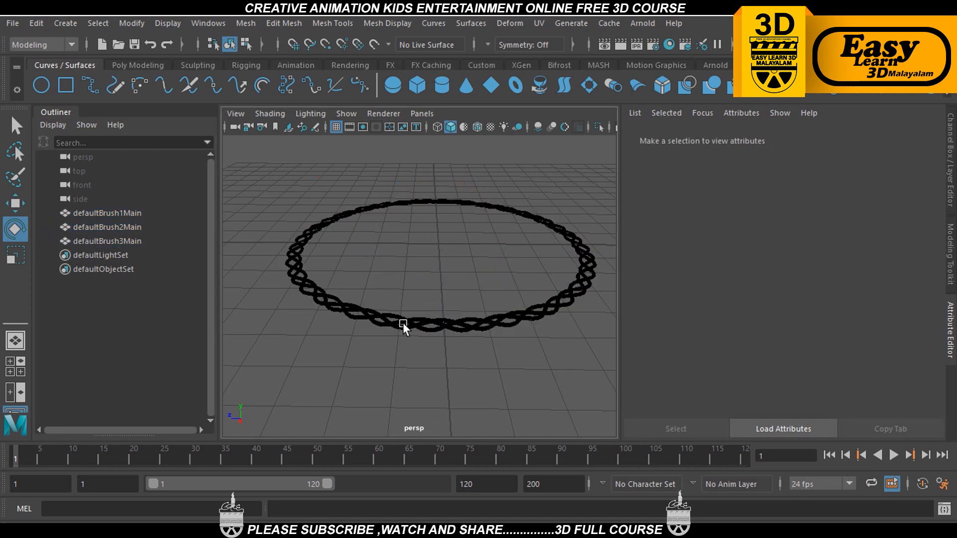
Select all three strand meshes of the braided rim and assign them a new Blinn material
{"action": "scroll", "coordinate": [355, 322], "scroll_direction": "up", "scroll_amount": 5}
{"action": "scroll", "coordinate": [355, 322], "scroll_direction": "up", "scroll_amount": 3}
{"action": "scroll", "coordinate": [475, 325], "scroll_direction": "down", "scroll_amount": 6}
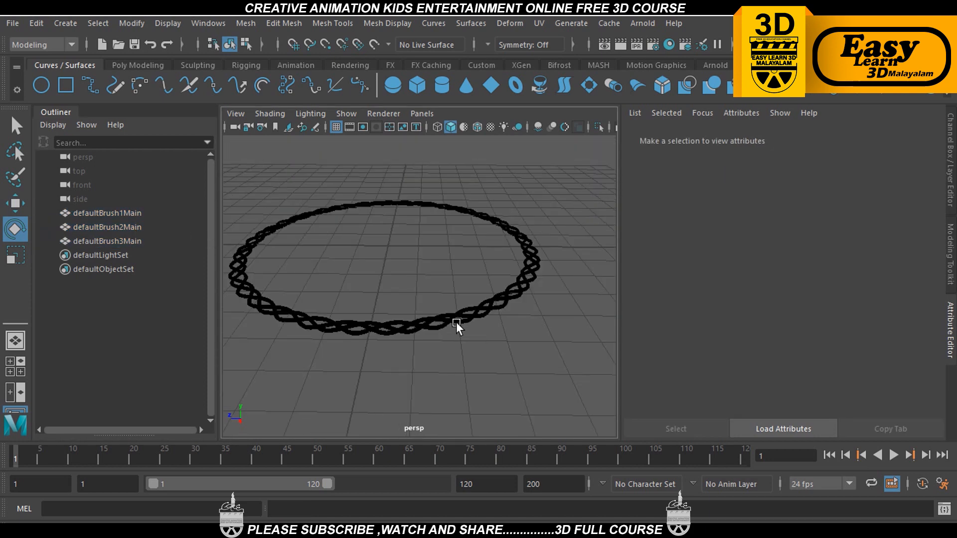
{"action": "middle_click_drag", "start_coordinate": [456, 322], "coordinate": [410, 310], "text": "alt"}
{"action": "scroll", "coordinate": [410, 310], "scroll_direction": "up", "scroll_amount": 2}
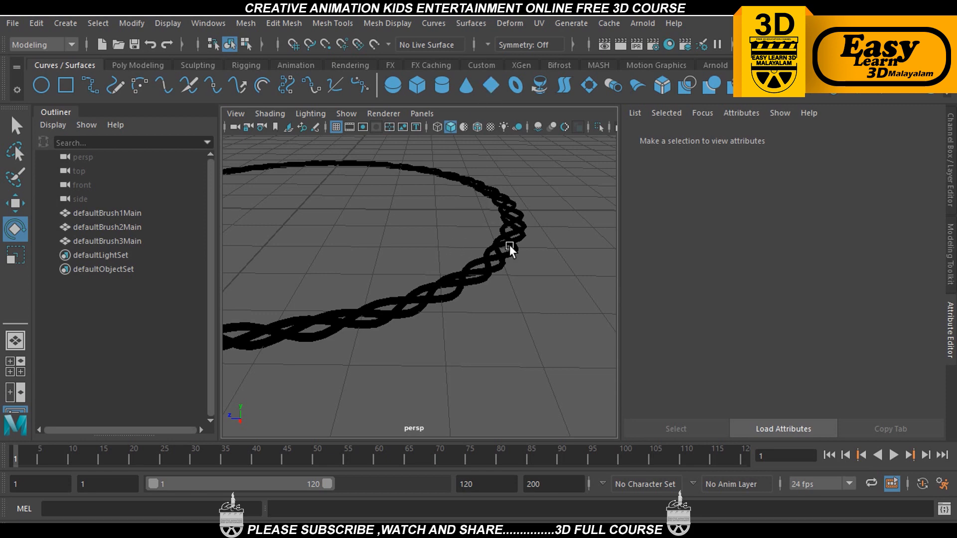
{"action": "left_click_drag", "start_coordinate": [478, 227], "coordinate": [516, 271]}
{"action": "scroll", "coordinate": [493, 308], "scroll_direction": "up", "scroll_amount": 5}
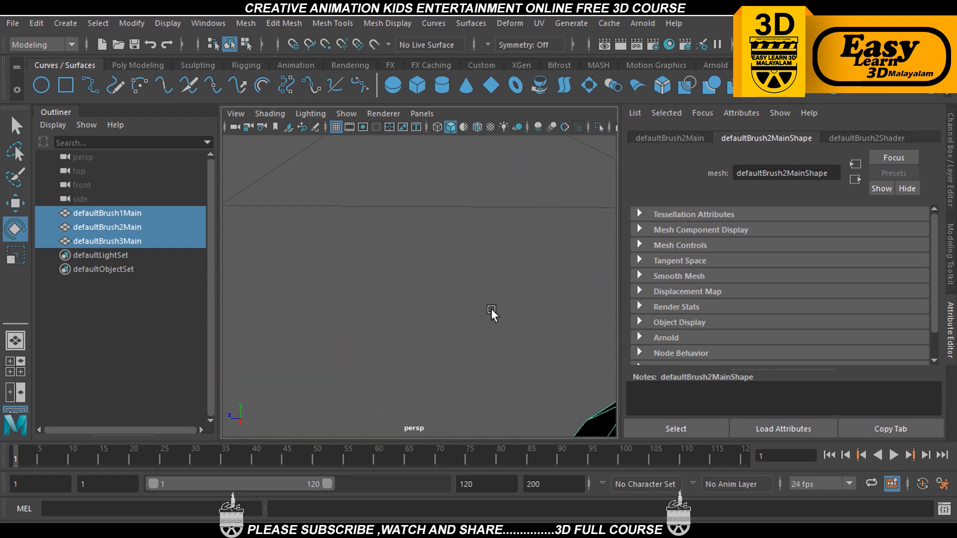
{"action": "scroll", "coordinate": [500, 311], "scroll_direction": "down", "scroll_amount": 2}
{"action": "middle_click_drag", "start_coordinate": [508, 313], "coordinate": [463, 288], "text": "alt"}
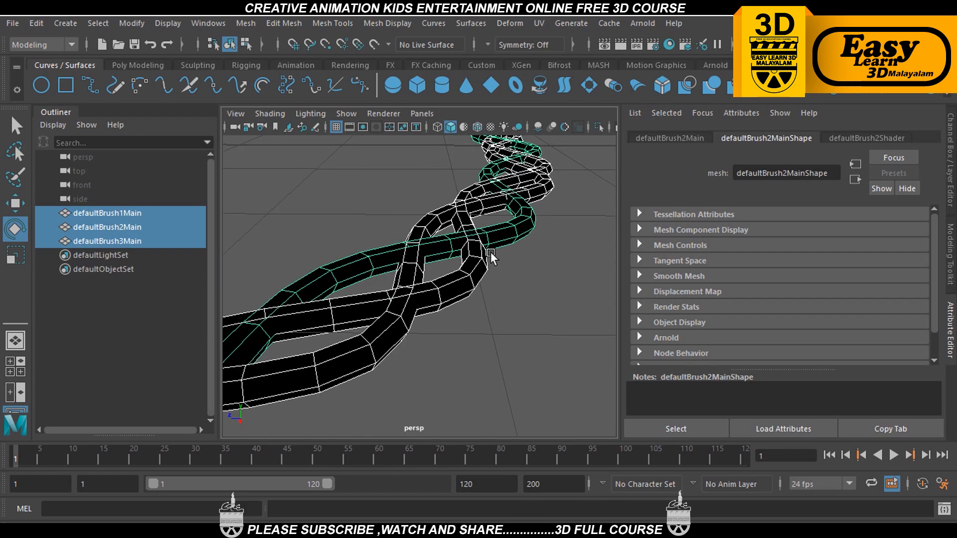
{"action": "right_click_drag", "start_coordinate": [507, 240], "coordinate": [507, 508]}
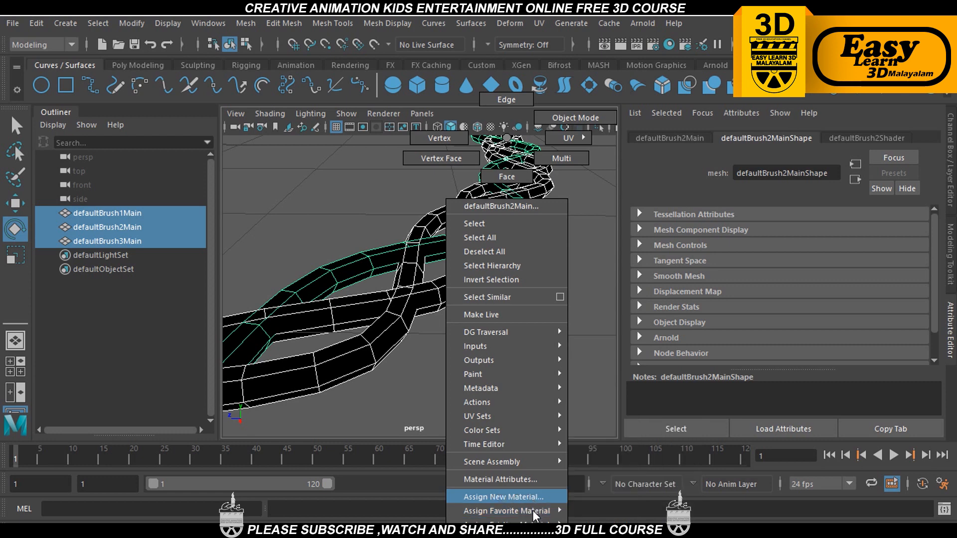
{"action": "right_click_drag", "start_coordinate": [614, 431], "coordinate": [616, 407]}
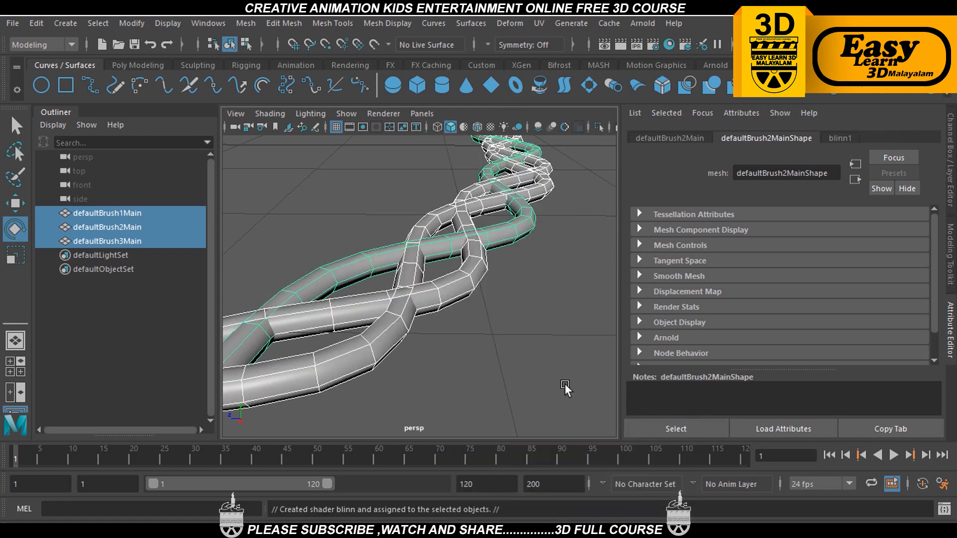
{"action": "left_click", "coordinate": [530, 356]}
Examine the shaded braid from several angles in the perspective view and edge-on in the front view
{"action": "scroll", "coordinate": [491, 348], "scroll_direction": "down", "scroll_amount": 5}
{"action": "middle_click_drag", "start_coordinate": [407, 320], "coordinate": [512, 336], "text": "alt"}
{"action": "scroll", "coordinate": [513, 339], "scroll_direction": "up", "scroll_amount": 5}
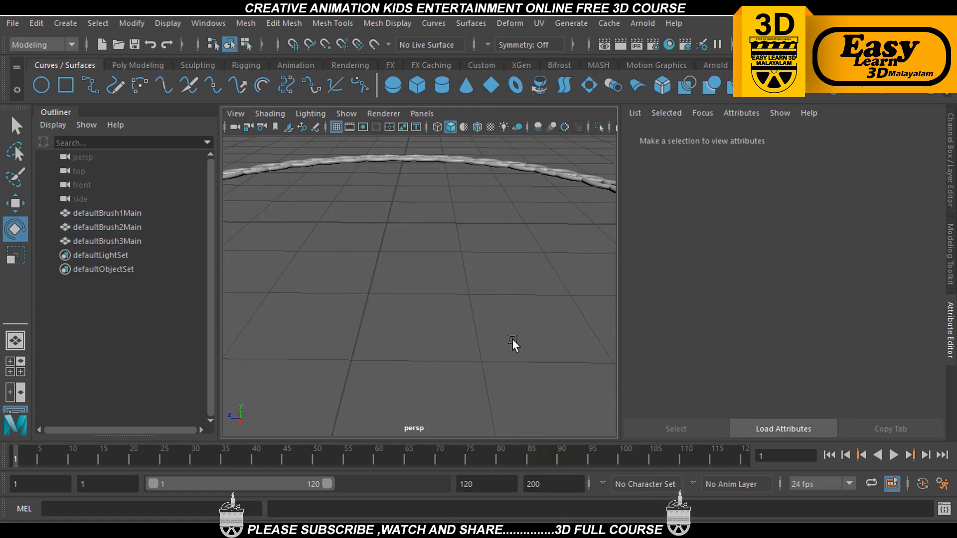
{"action": "scroll", "coordinate": [511, 340], "scroll_direction": "down", "scroll_amount": 5}
{"action": "left_click_drag", "start_coordinate": [510, 341], "coordinate": [283, 343], "text": "alt"}
{"action": "scroll", "coordinate": [395, 373], "scroll_direction": "up", "scroll_amount": 10}
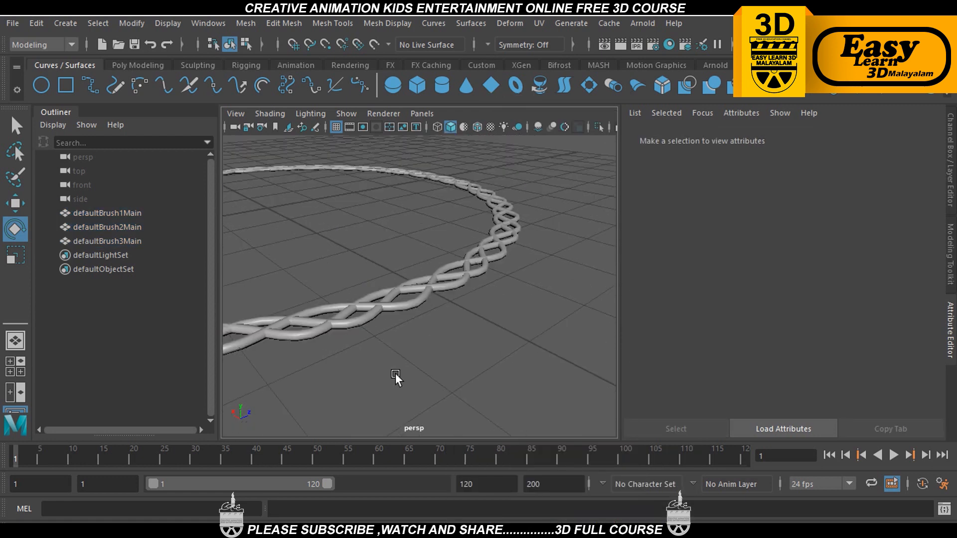
{"action": "scroll", "coordinate": [405, 348], "scroll_direction": "down", "scroll_amount": 5}
{"action": "left_click_drag", "start_coordinate": [403, 348], "coordinate": [479, 355], "text": "alt"}
{"action": "key", "text": "space"}
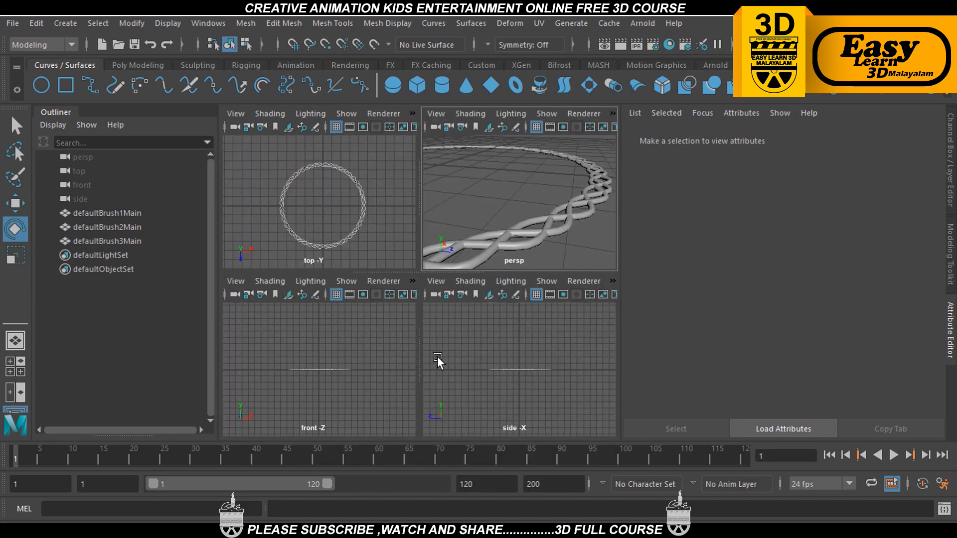
{"action": "key", "text": "space"}
{"action": "scroll", "coordinate": [389, 349], "scroll_direction": "up", "scroll_amount": 2}
{"action": "scroll", "coordinate": [503, 240], "scroll_direction": "up", "scroll_amount": 3}
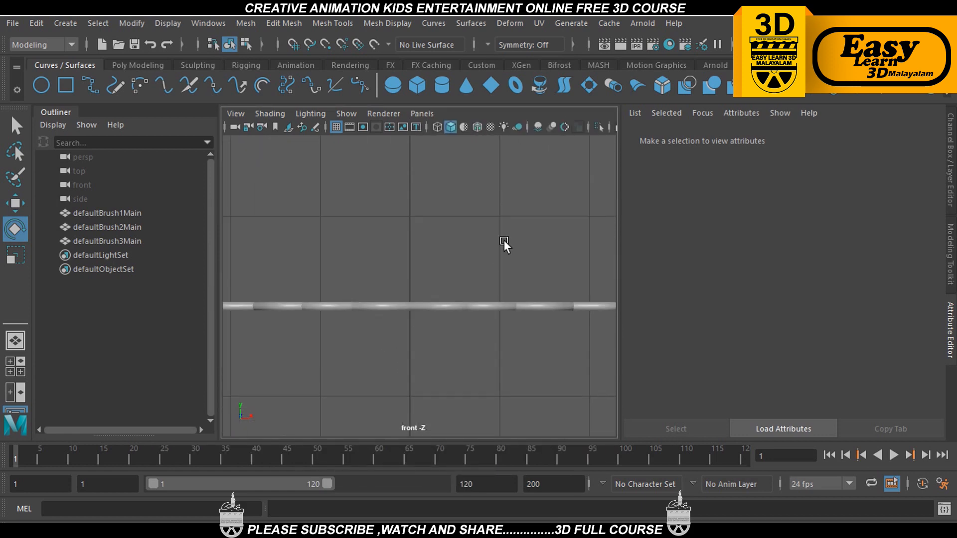
{"action": "key", "text": "space"}
{"action": "key", "text": "space"}
{"action": "left_click_drag", "start_coordinate": [488, 352], "coordinate": [406, 343], "text": "alt"}
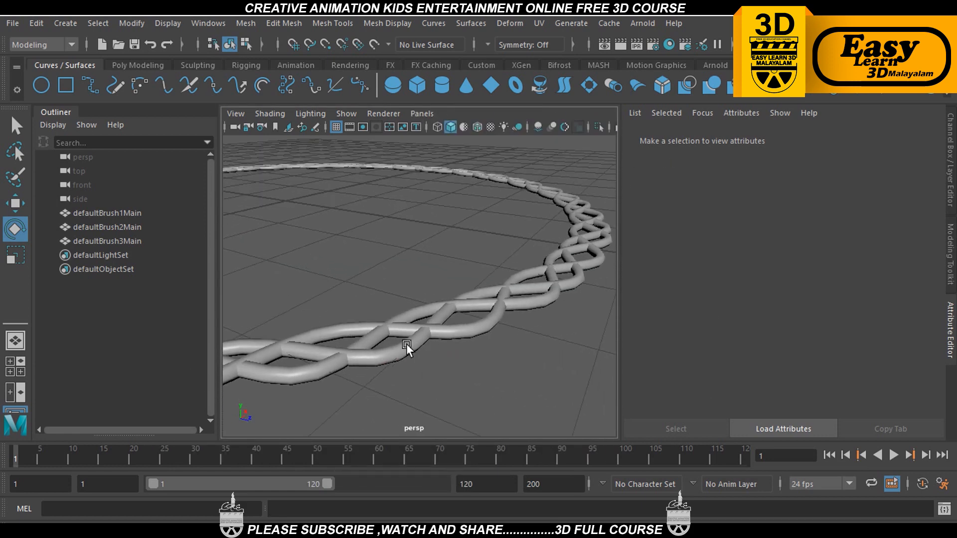
Select the defaultBrush1Main strand and shift it slightly along the vertical axis with the Move tool
{"action": "left_click", "coordinate": [452, 333]}
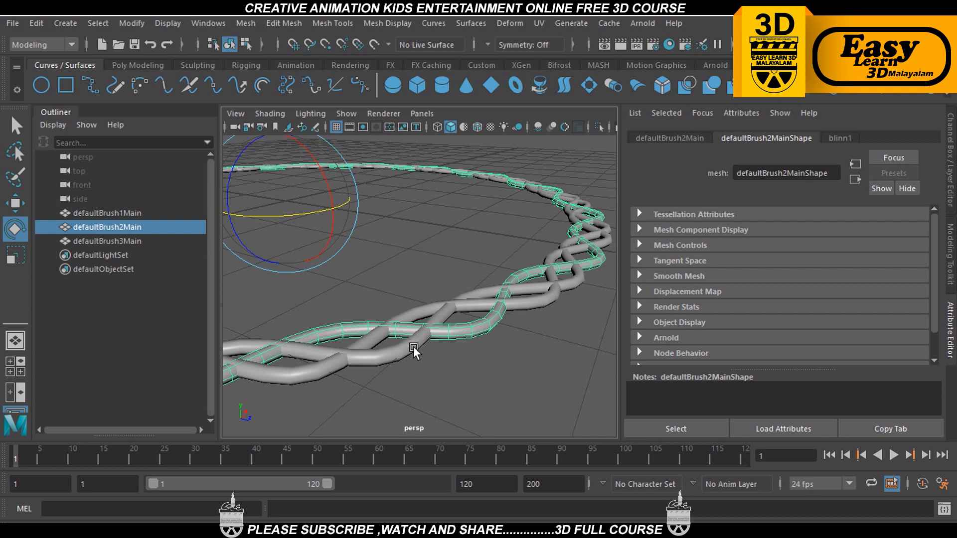
{"action": "left_click", "coordinate": [375, 337]}
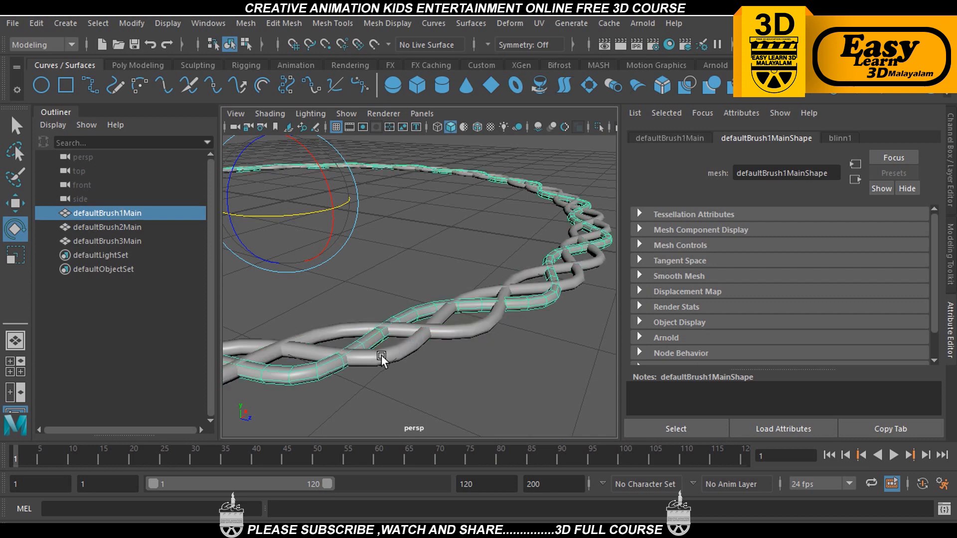
{"action": "key", "text": "w"}
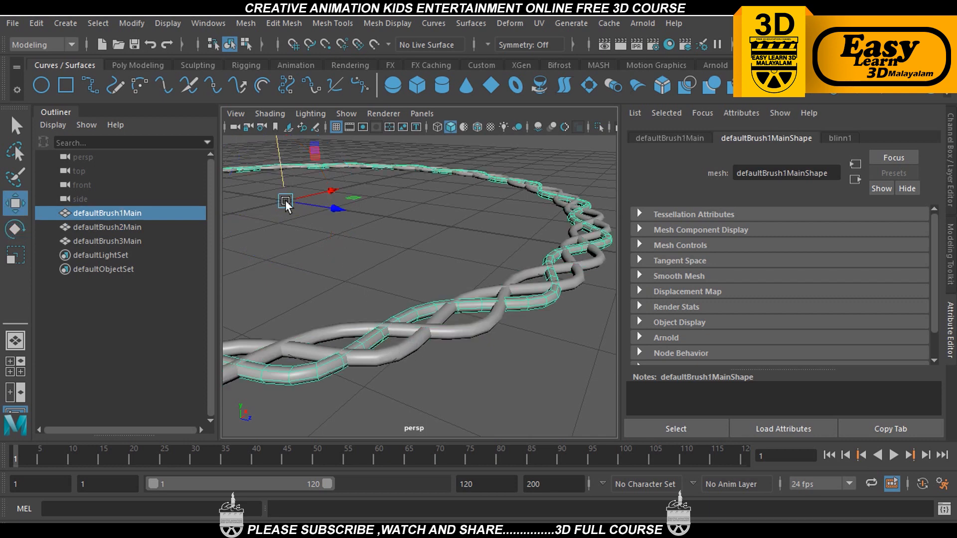
{"action": "left_click_drag", "start_coordinate": [285, 199], "coordinate": [384, 235], "text": "alt"}
{"action": "scroll", "coordinate": [337, 231], "scroll_direction": "down", "scroll_amount": 5}
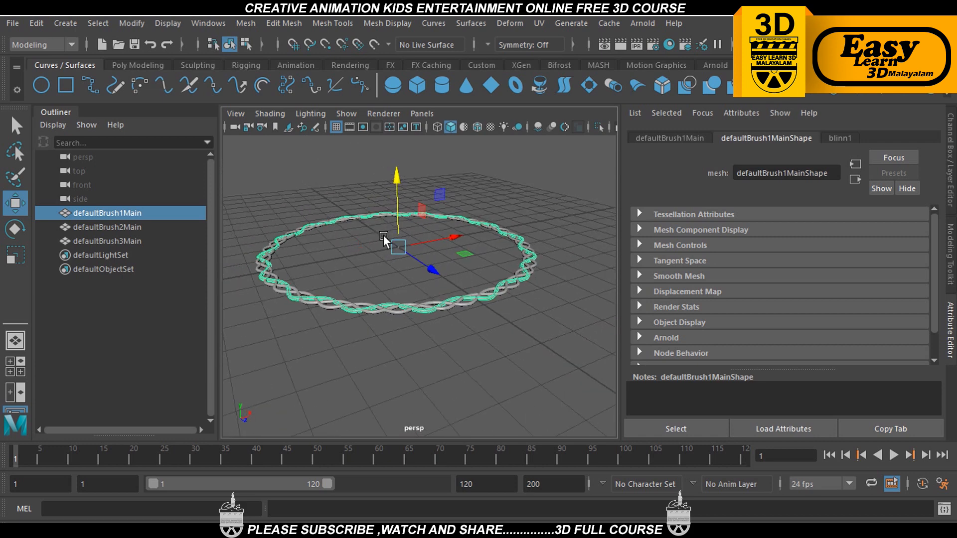
{"action": "scroll", "coordinate": [385, 232], "scroll_direction": "up", "scroll_amount": 5}
{"action": "mouse_move", "coordinate": [375, 168]}
{"action": "left_mouse_down"}
{"action": "mouse_move", "coordinate": [375, 160]}
{"action": "mouse_move", "coordinate": [382, 175]}
{"action": "left_mouse_up"}
{"action": "left_click", "coordinate": [314, 381]}
In the front view, raise defaultBrush1Main and defaultBrush2Main to stack the strands in three touching layers, with defaultBrush2Main uppermost
{"action": "key", "text": "space"}
{"action": "key", "text": "space"}
{"action": "scroll", "coordinate": [349, 339], "scroll_direction": "up", "scroll_amount": 4}
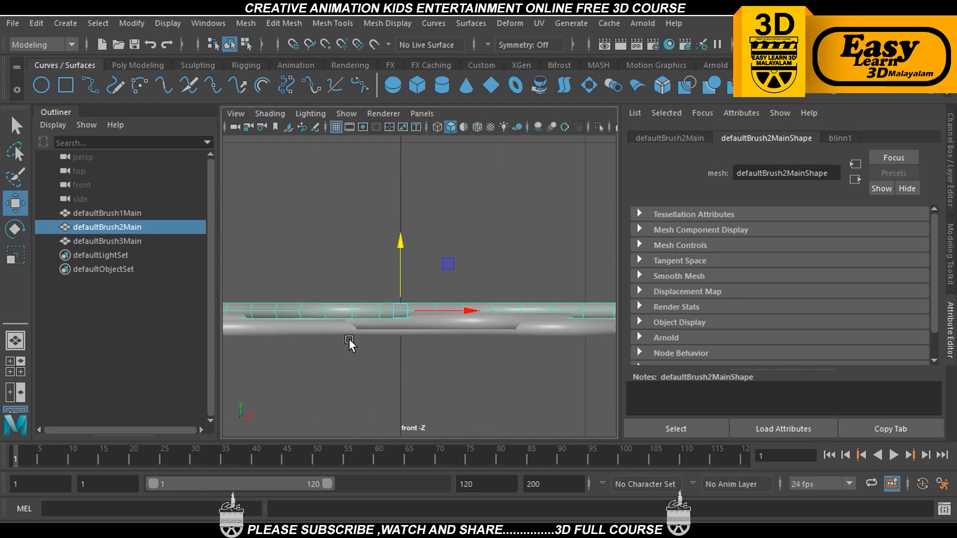
{"action": "middle_click_drag", "start_coordinate": [395, 361], "coordinate": [373, 339], "text": "alt"}
{"action": "scroll", "coordinate": [383, 321], "scroll_direction": "up", "scroll_amount": 4}
{"action": "left_click", "coordinate": [384, 323]}
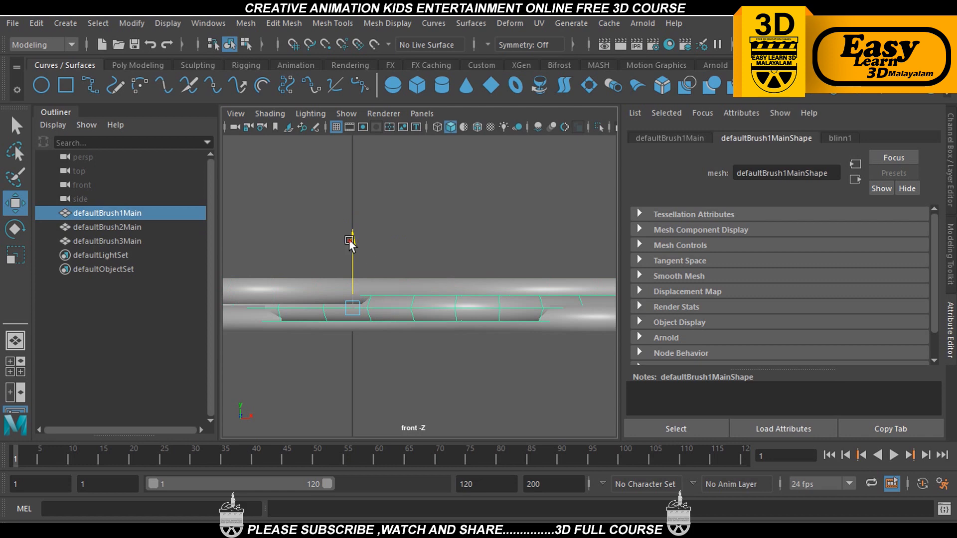
{"action": "left_click", "coordinate": [322, 296], "text": "shift"}
{"action": "left_click_drag", "start_coordinate": [349, 262], "coordinate": [359, 223]}
{"action": "left_click", "coordinate": [307, 269]}
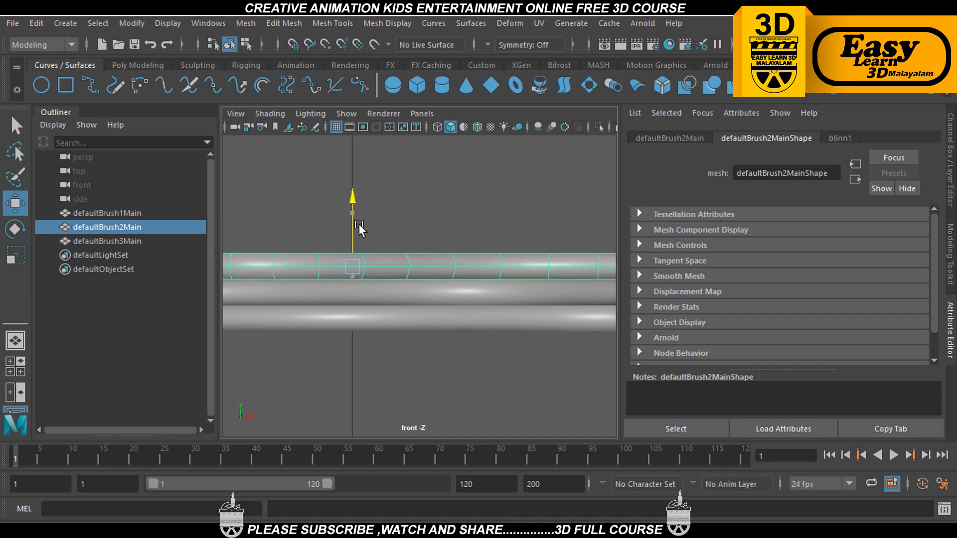
{"action": "left_click", "coordinate": [394, 360]}
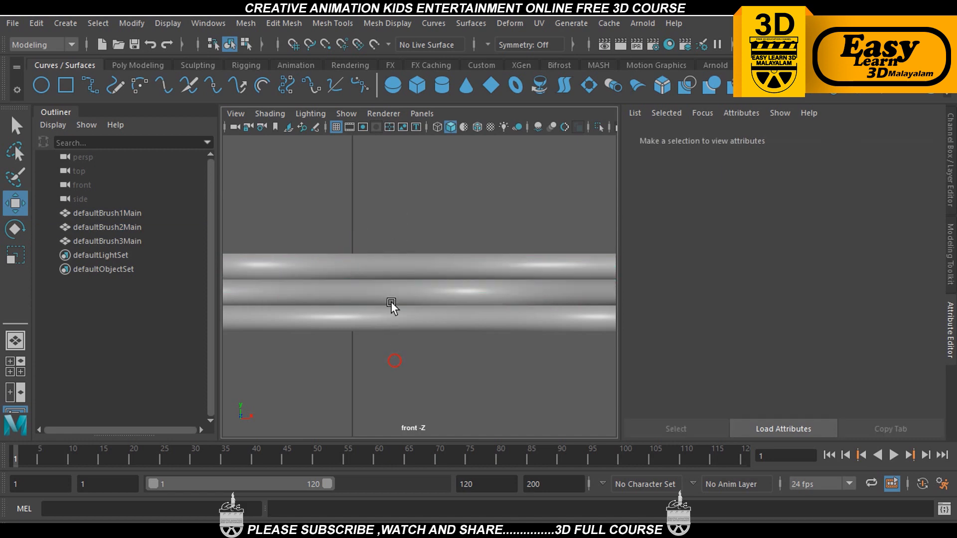
Inspect the vertically stacked strands in the top view and around the ring in perspective
{"action": "key", "text": "space"}
{"action": "key", "text": "space"}
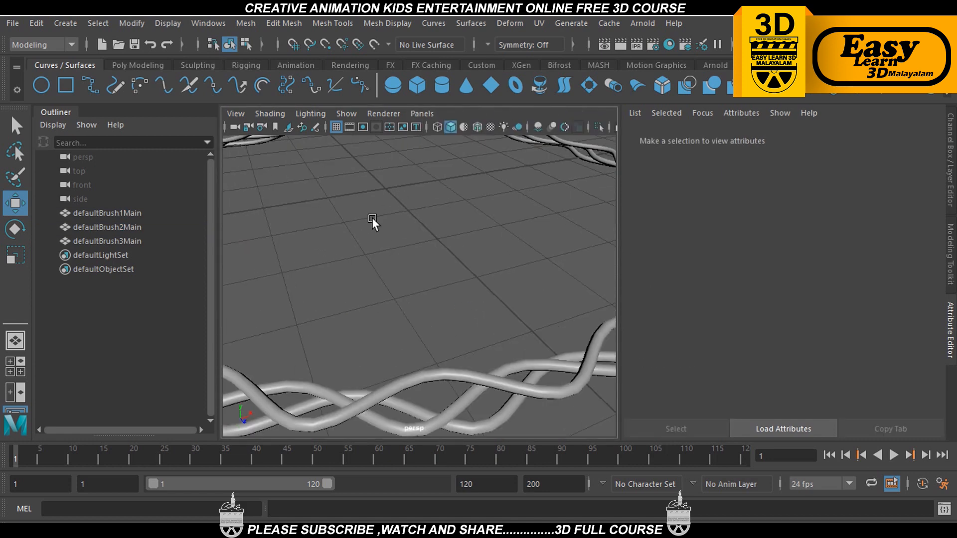
{"action": "key", "text": "space"}
{"action": "key", "text": "space"}
{"action": "scroll", "coordinate": [386, 286], "scroll_direction": "up", "scroll_amount": 5}
{"action": "scroll", "coordinate": [395, 285], "scroll_direction": "down", "scroll_amount": 5}
{"action": "key", "text": "space"}
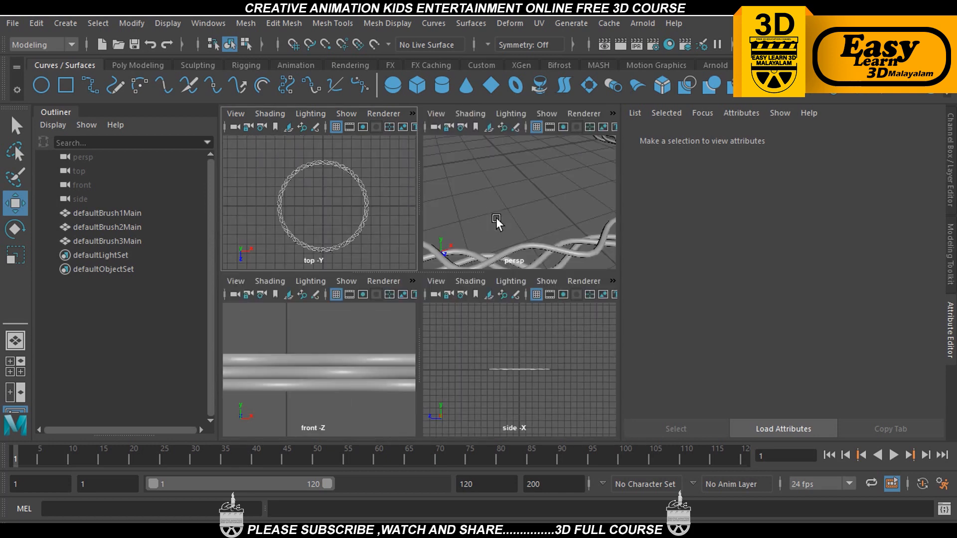
{"action": "key", "text": "space"}
{"action": "scroll", "coordinate": [474, 342], "scroll_direction": "down", "scroll_amount": 8}
{"action": "left_click_drag", "start_coordinate": [472, 345], "coordinate": [321, 324], "text": "alt"}
{"action": "scroll", "coordinate": [458, 319], "scroll_direction": "up", "scroll_amount": 6}
{"action": "scroll", "coordinate": [368, 341], "scroll_direction": "down", "scroll_amount": 6}
{"action": "mouse_move", "coordinate": [369, 342]}
{"action": "left_mouse_down", "text": "alt"}
{"action": "mouse_move", "coordinate": [315, 357]}
{"action": "mouse_move", "coordinate": [360, 364]}
{"action": "mouse_move", "coordinate": [459, 289]}
{"action": "mouse_move", "coordinate": [486, 348]}
{"action": "left_mouse_up", "text": "alt"}
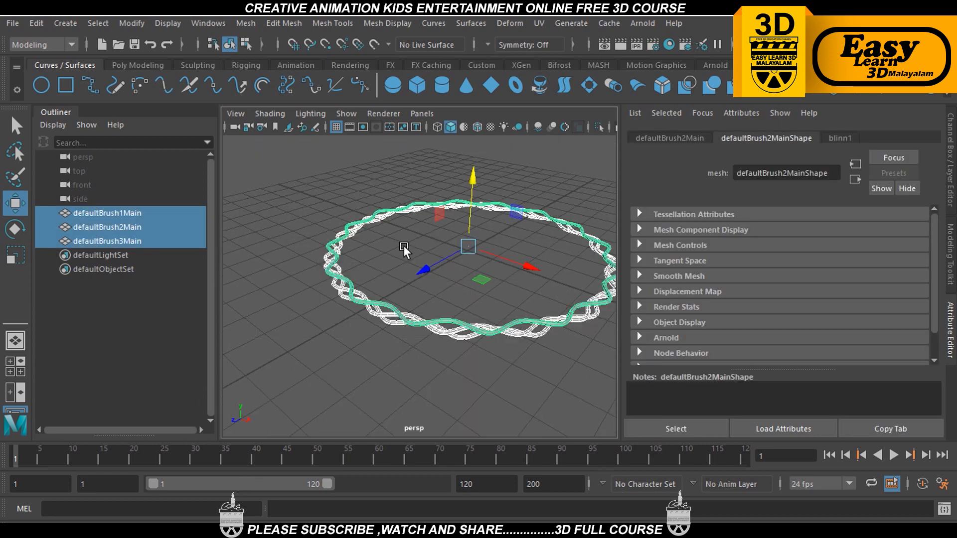
Turn on full screen view and display the selected strands in the four-view layout
{"action": "key", "text": "space"}
{"action": "key", "text": "space"}
{"action": "scroll", "coordinate": [408, 268], "scroll_direction": "up", "scroll_amount": 5}
{"action": "key", "text": "ctrl+space"}
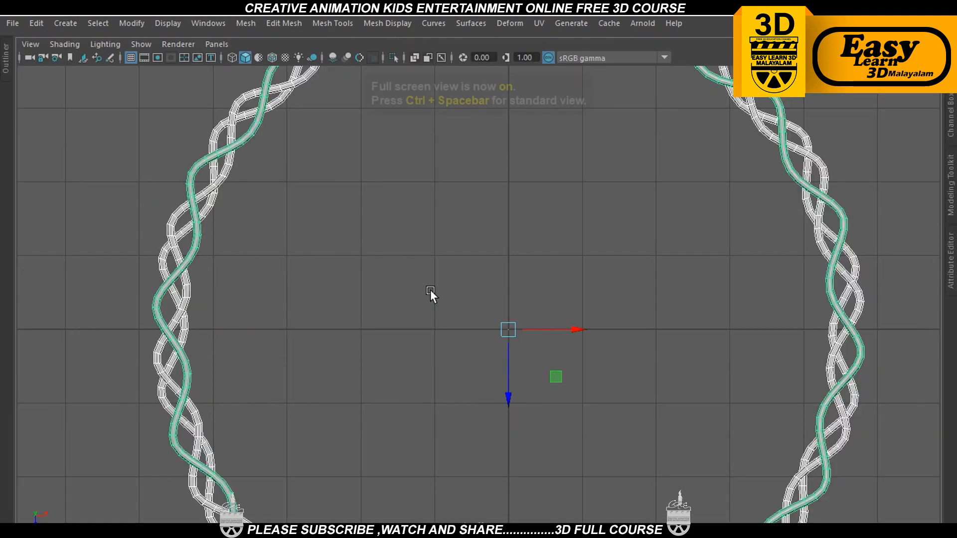
{"action": "scroll", "coordinate": [429, 289], "scroll_direction": "down", "scroll_amount": 5}
{"action": "key", "text": "space"}
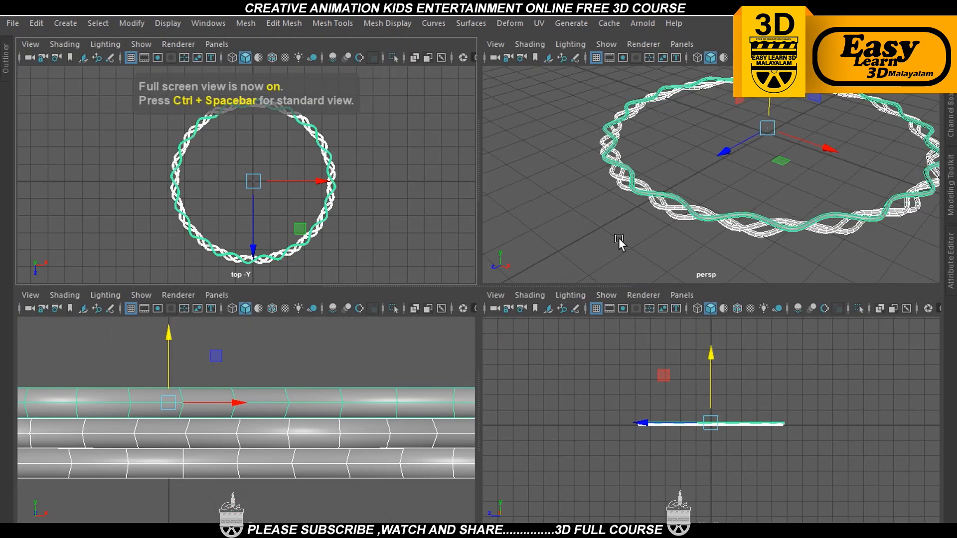
{"action": "key", "text": "space"}
Show the Attribute Editor beside the four views for the selected strand meshes
{"action": "left_click", "coordinate": [621, 527]}
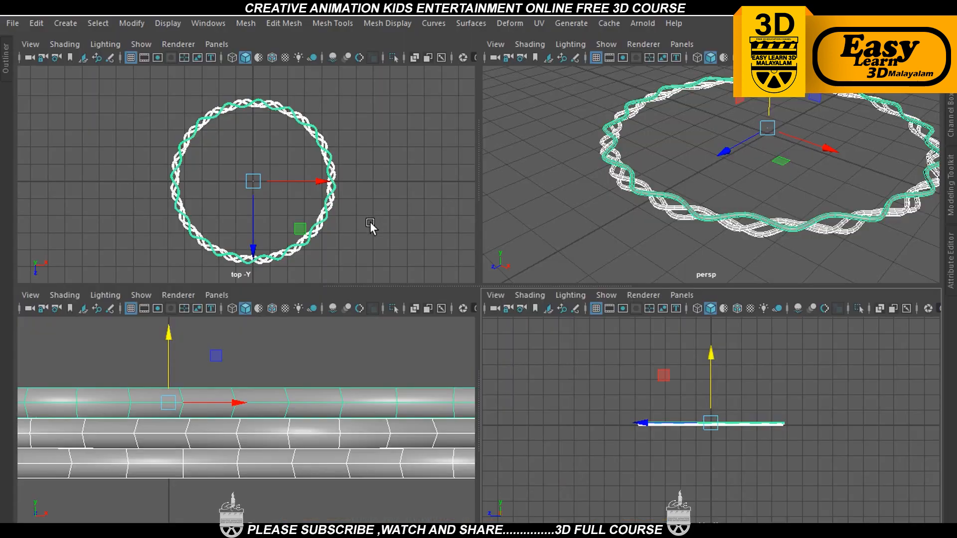
{"action": "left_click", "coordinate": [370, 222]}
{"action": "left_click", "coordinate": [333, 185]}
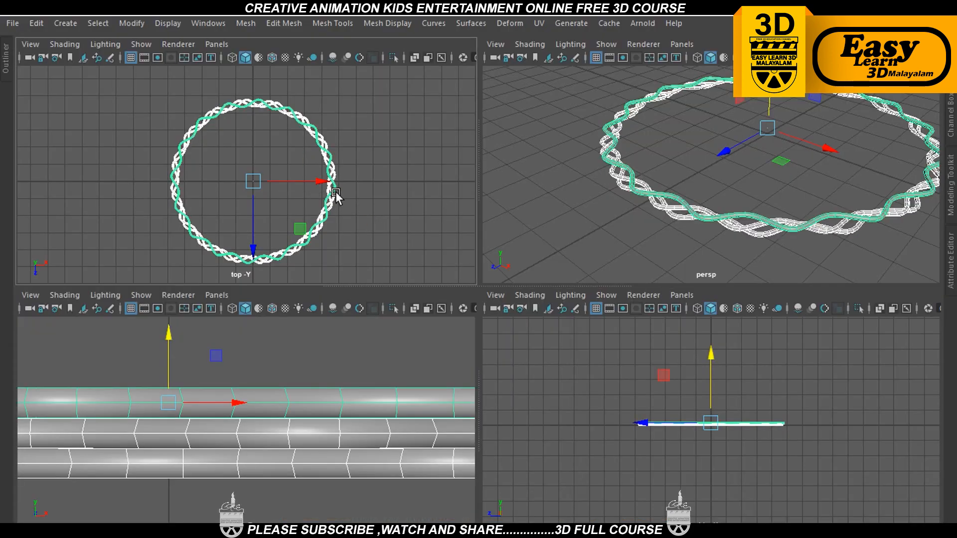
{"action": "key", "text": "ctrl+a"}
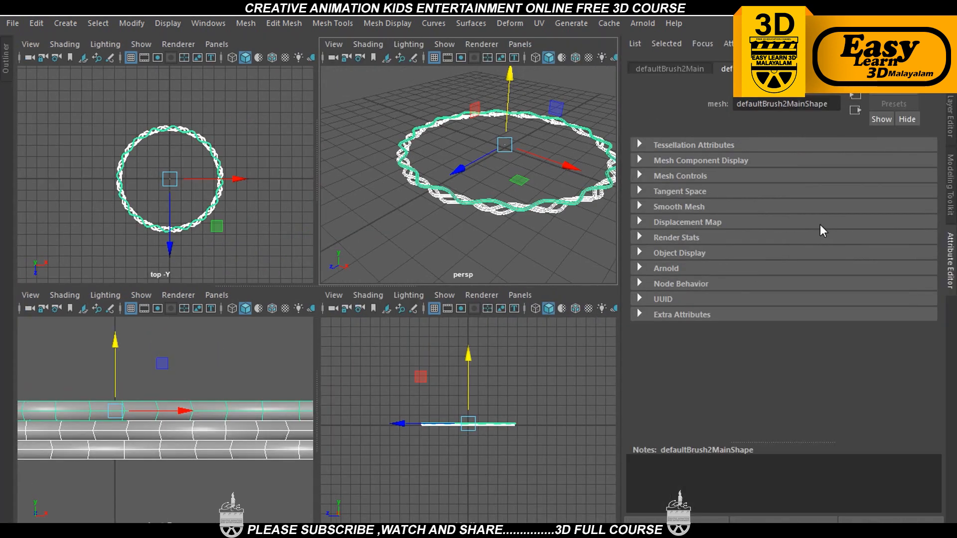
Return to the standard interface view with the Outliner and shelves, and deselect the three strand meshes
{"action": "key", "text": "ctrl+a"}
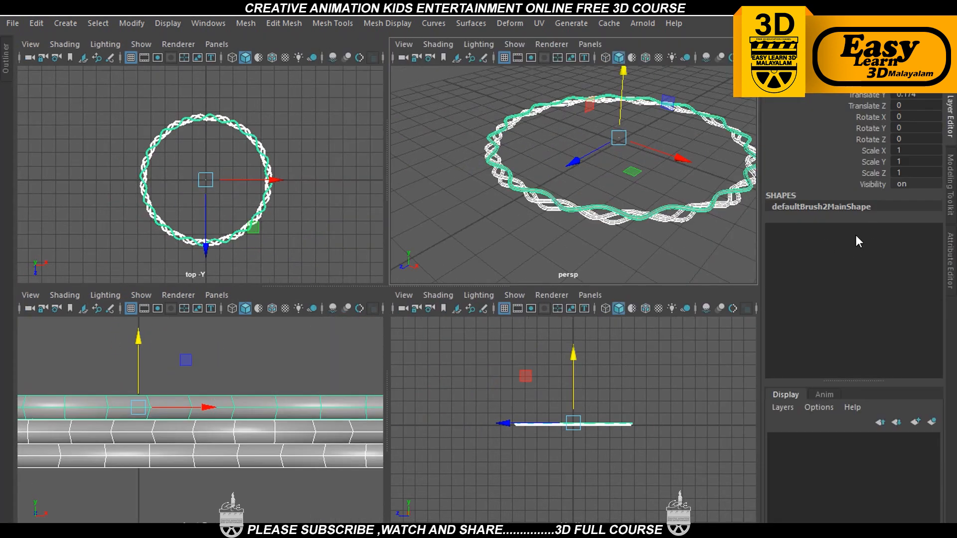
{"action": "key", "text": "ctrl+space"}
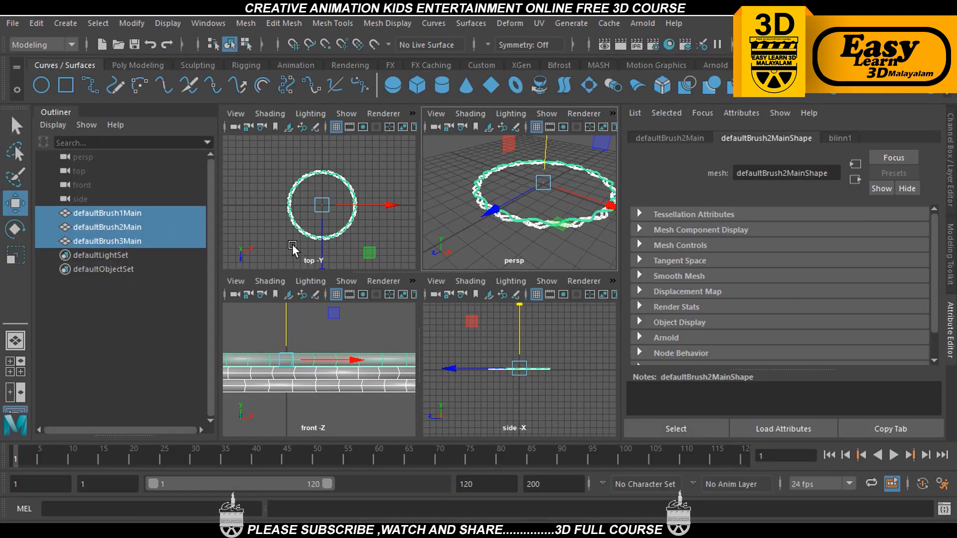
{"action": "left_click", "coordinate": [273, 226]}
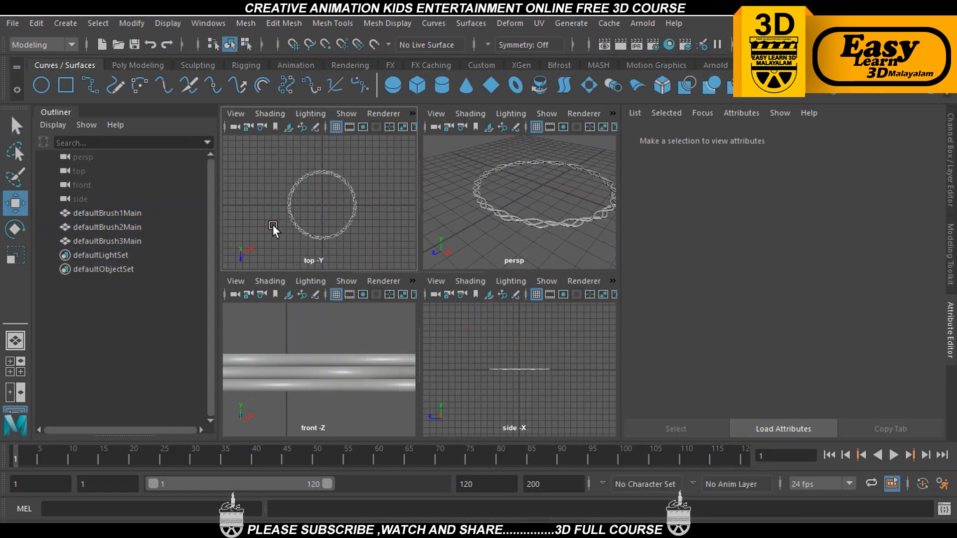
Create a polygon cube at the centre of the braided ring, with the top view filling the workspace
{"action": "left_click", "coordinate": [128, 65]}
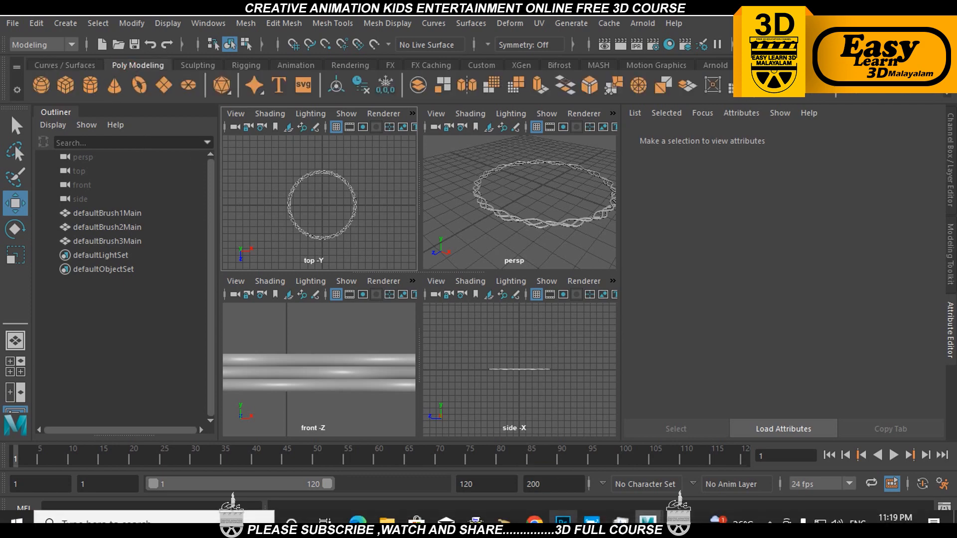
{"action": "left_click", "coordinate": [652, 519]}
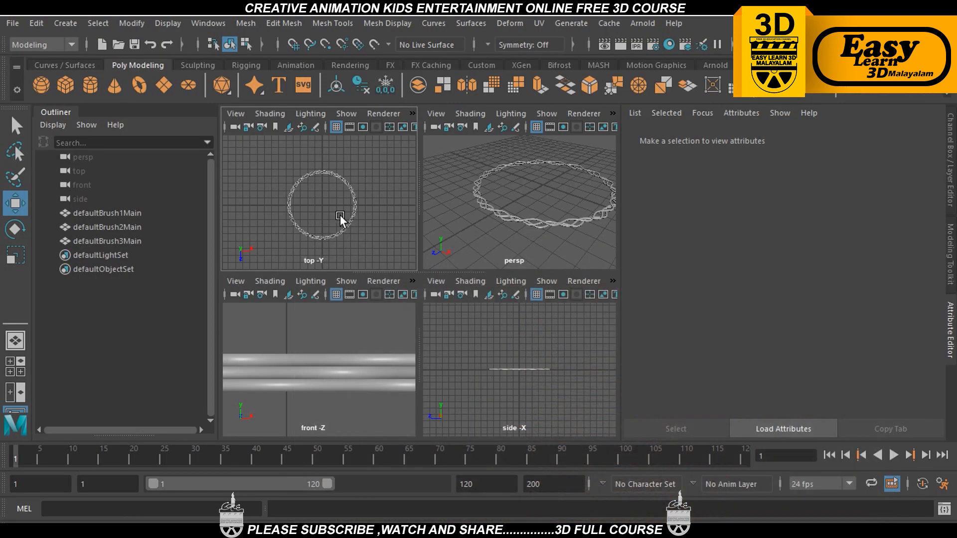
{"action": "key", "text": "space"}
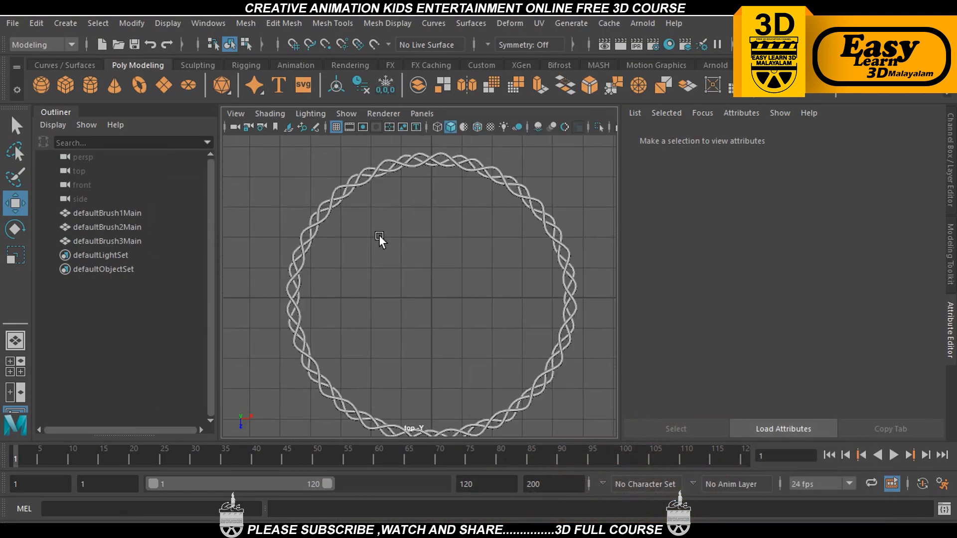
{"action": "key", "text": "ctrl+space"}
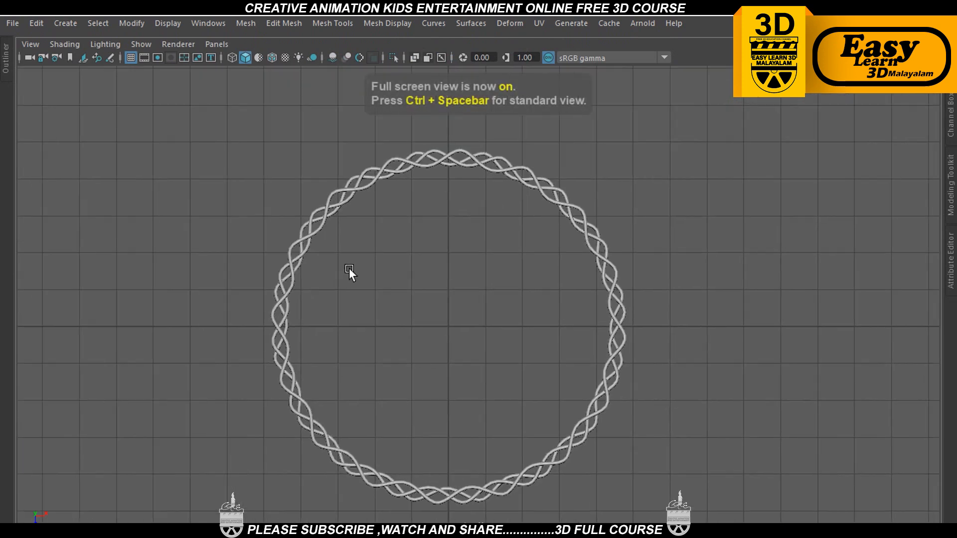
{"action": "key", "text": "ctrl+space"}
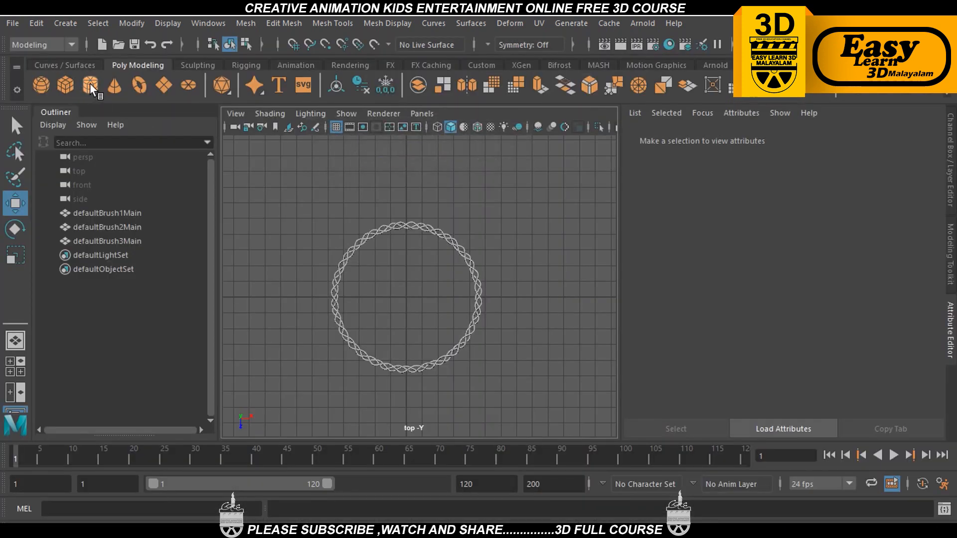
{"action": "left_click", "coordinate": [70, 83]}
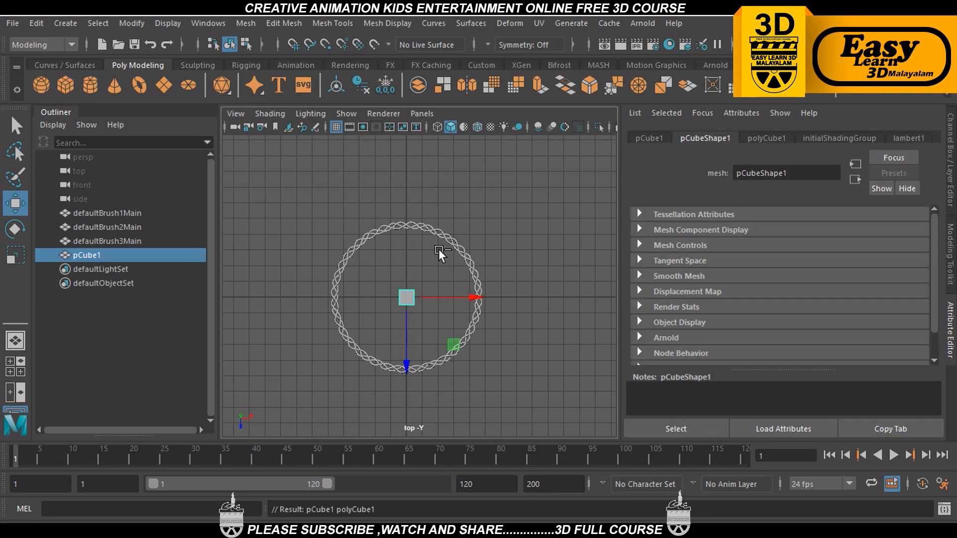
Scale the cube down along X and Z in the top view into a small, narrow rectangular footprint
{"action": "key", "text": "ctrl+space"}
{"action": "scroll", "coordinate": [478, 289], "scroll_direction": "up", "scroll_amount": 3}
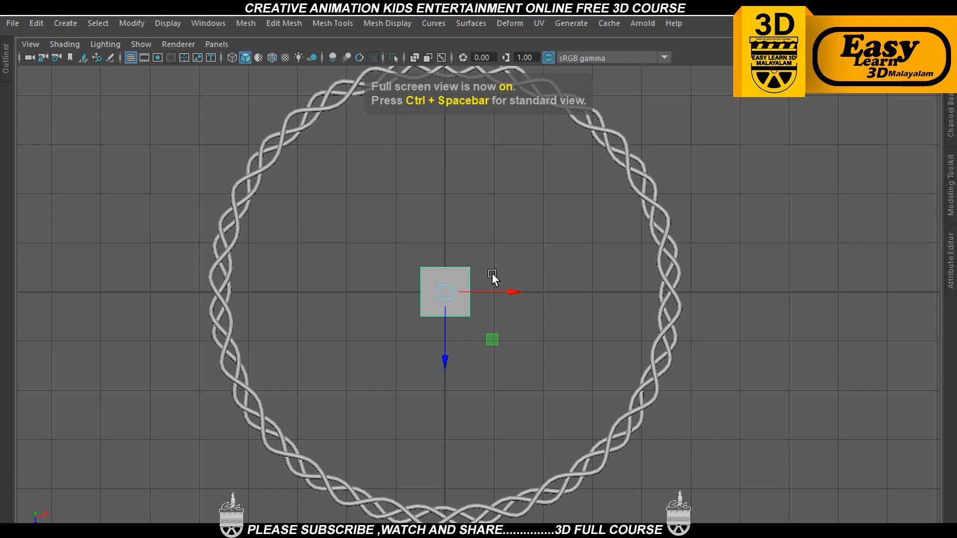
{"action": "key", "text": "r"}
{"action": "left_click_drag", "start_coordinate": [507, 293], "coordinate": [453, 300]}
{"action": "left_click_drag", "start_coordinate": [445, 356], "coordinate": [443, 328]}
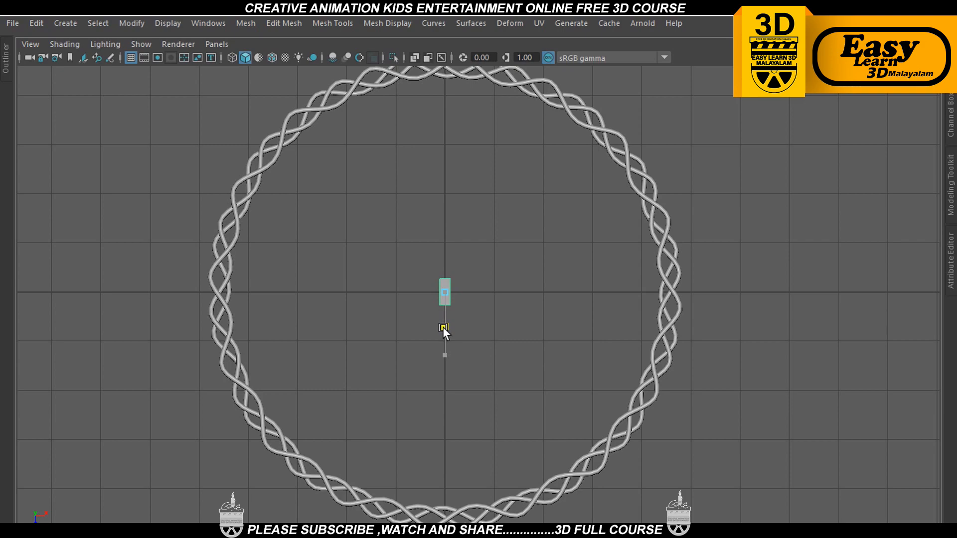
Widen the narrow block slightly along X in the front view to suit the three stacked strands
{"action": "key", "text": "space"}
{"action": "key", "text": "space"}
{"action": "left_click_drag", "start_coordinate": [645, 261], "coordinate": [555, 183], "text": "alt"}
{"action": "left_click_drag", "start_coordinate": [558, 237], "coordinate": [466, 264], "text": "alt"}
{"action": "key", "text": "space"}
{"action": "key", "text": "space"}
{"action": "right_click_drag", "start_coordinate": [328, 208], "coordinate": [510, 339], "text": "alt"}
{"action": "key", "text": "space"}
{"action": "key", "text": "space"}
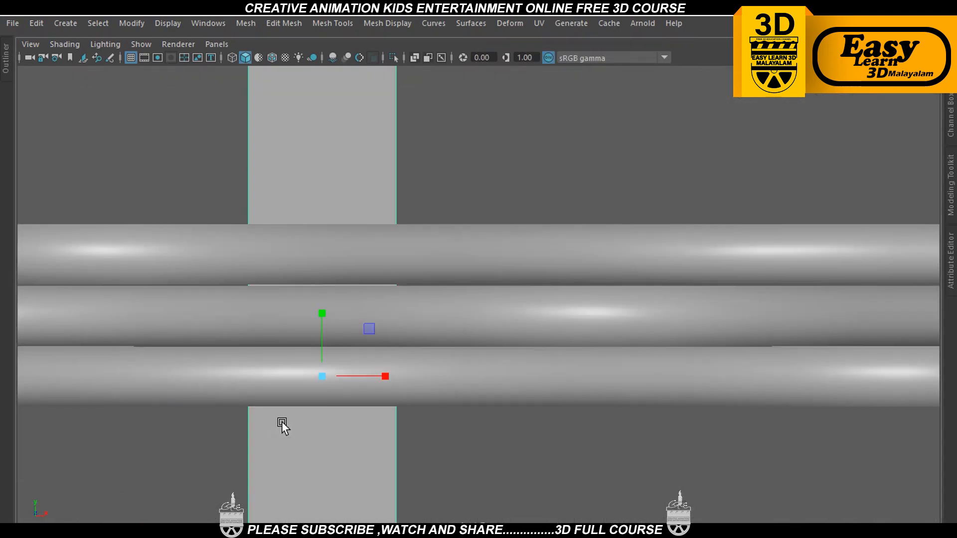
{"action": "scroll", "coordinate": [304, 421], "scroll_direction": "down", "scroll_amount": 15}
{"action": "scroll", "coordinate": [417, 417], "scroll_direction": "up", "scroll_amount": 8}
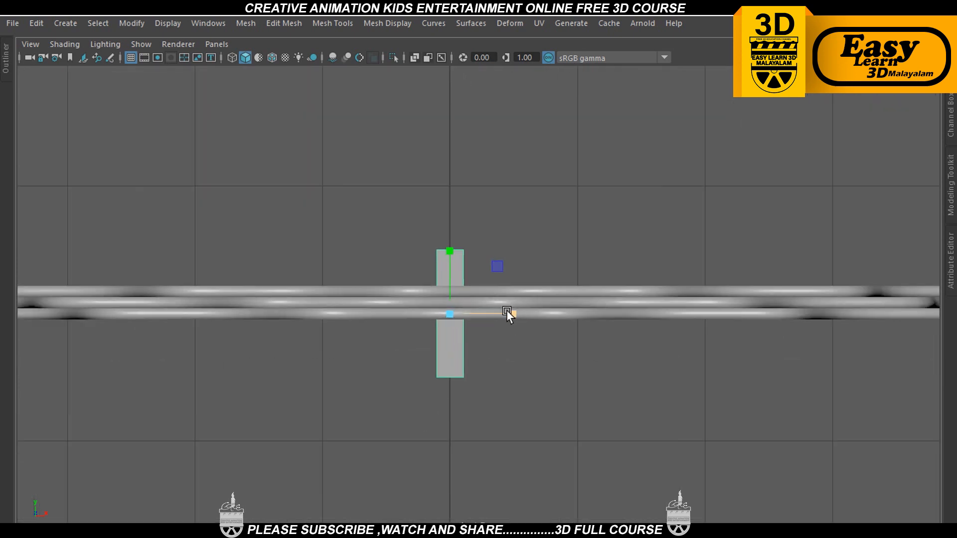
{"action": "left_click_drag", "start_coordinate": [507, 312], "coordinate": [529, 298]}
{"action": "scroll", "coordinate": [463, 355], "scroll_direction": "down", "scroll_amount": 5}
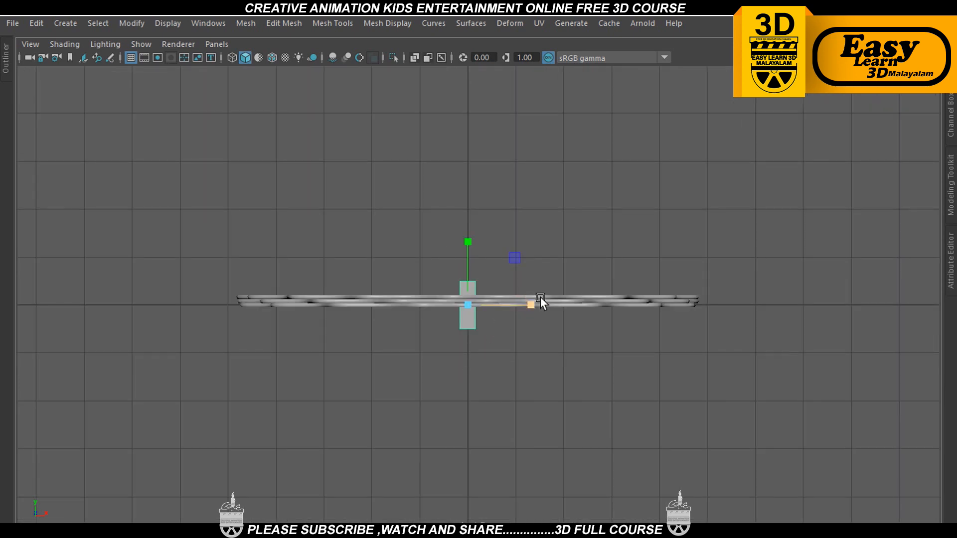
Move the block's pivot to the centre of its bottom edge in the front view
{"action": "key", "text": "space"}
{"action": "scroll", "coordinate": [598, 264], "scroll_direction": "down", "scroll_amount": 5}
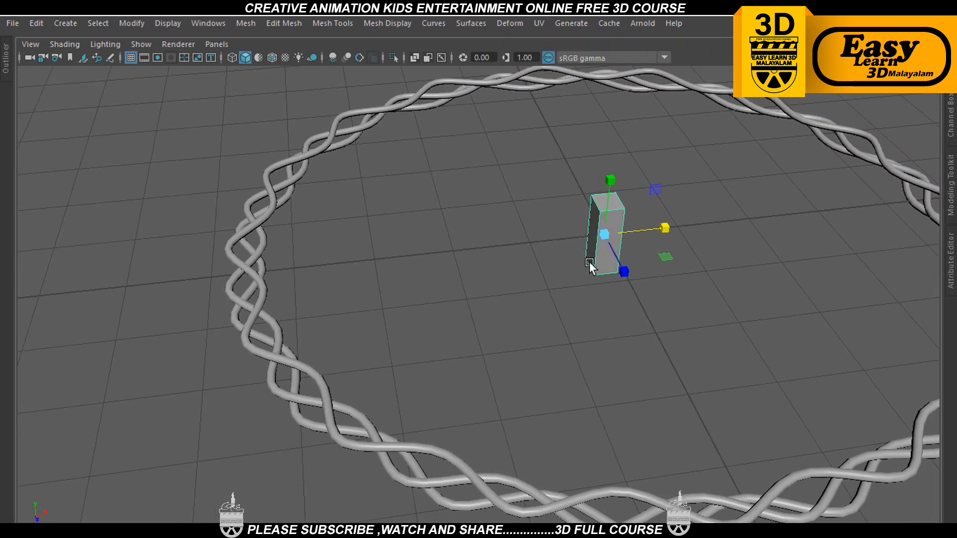
{"action": "left_click_drag", "start_coordinate": [590, 262], "coordinate": [569, 296], "text": "alt"}
{"action": "key", "text": "space"}
{"action": "key", "text": "space"}
{"action": "scroll", "coordinate": [420, 380], "scroll_direction": "up", "scroll_amount": 3}
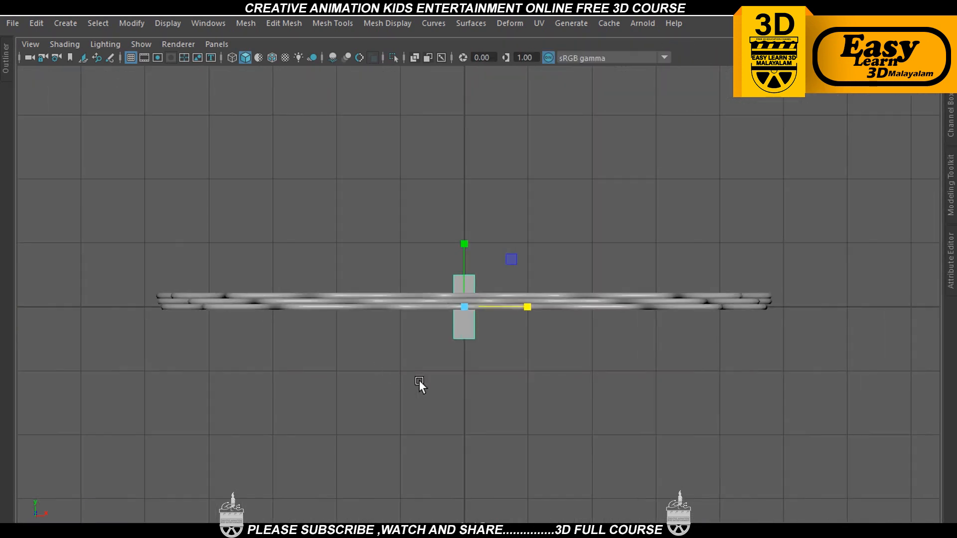
{"action": "middle_click_drag", "start_coordinate": [420, 381], "coordinate": [393, 396], "text": "alt"}
{"action": "scroll", "coordinate": [398, 393], "scroll_direction": "up", "scroll_amount": 3}
{"action": "scroll", "coordinate": [398, 393], "scroll_direction": "up", "scroll_amount": 1}
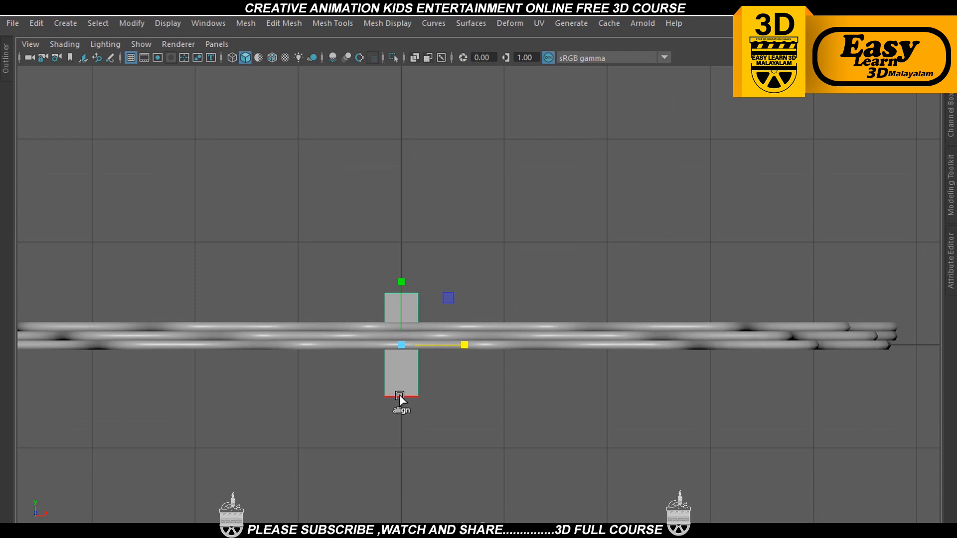
{"action": "key", "text": "e"}
{"action": "left_click_drag", "start_coordinate": [394, 298], "coordinate": [397, 411]}
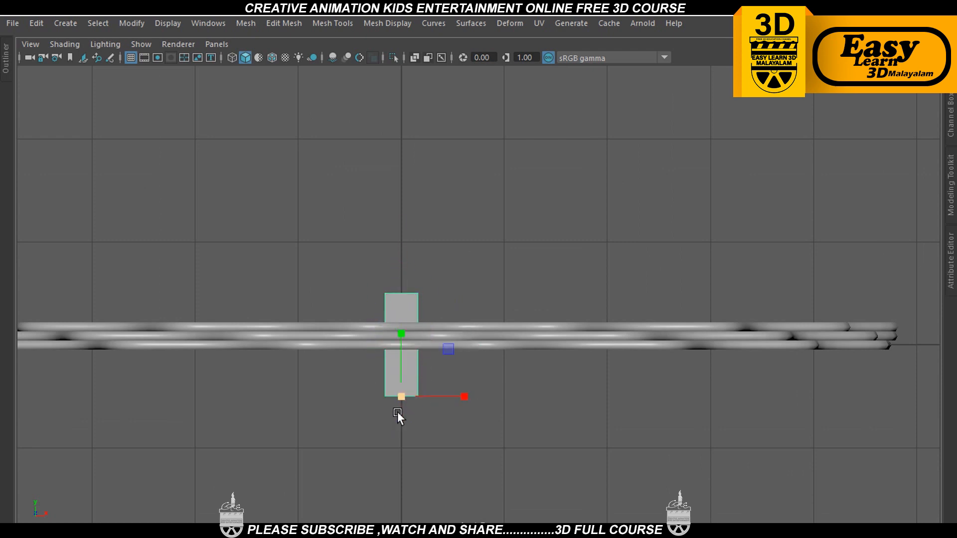
Raise the block vertically until its base sits just at the underside of the lowest strand
{"action": "mouse_move", "coordinate": [398, 412]}
{"action": "middle_mouse_down"}
{"action": "mouse_move", "coordinate": [405, 276]}
{"action": "mouse_move", "coordinate": [402, 286]}
{"action": "middle_mouse_up"}
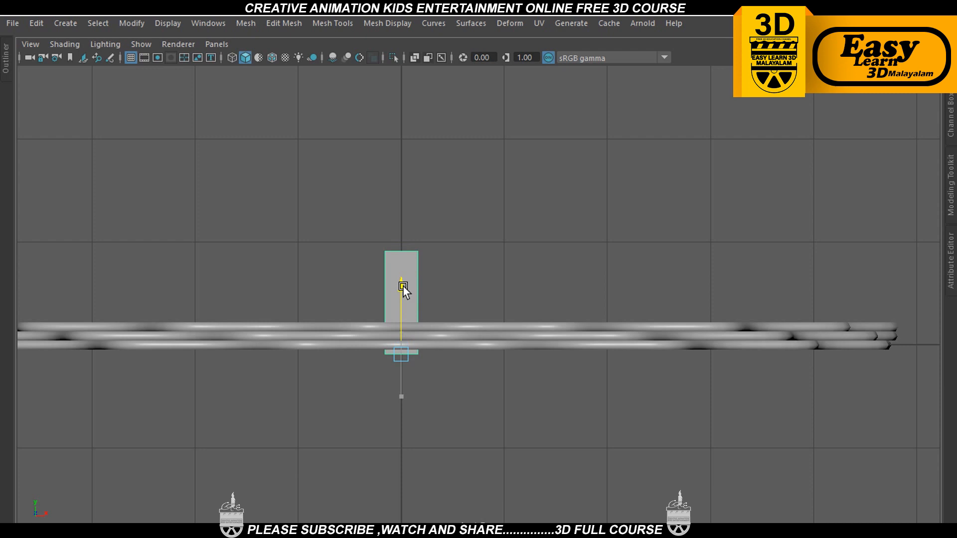
{"action": "middle_click_drag", "start_coordinate": [403, 286], "coordinate": [403, 280]}
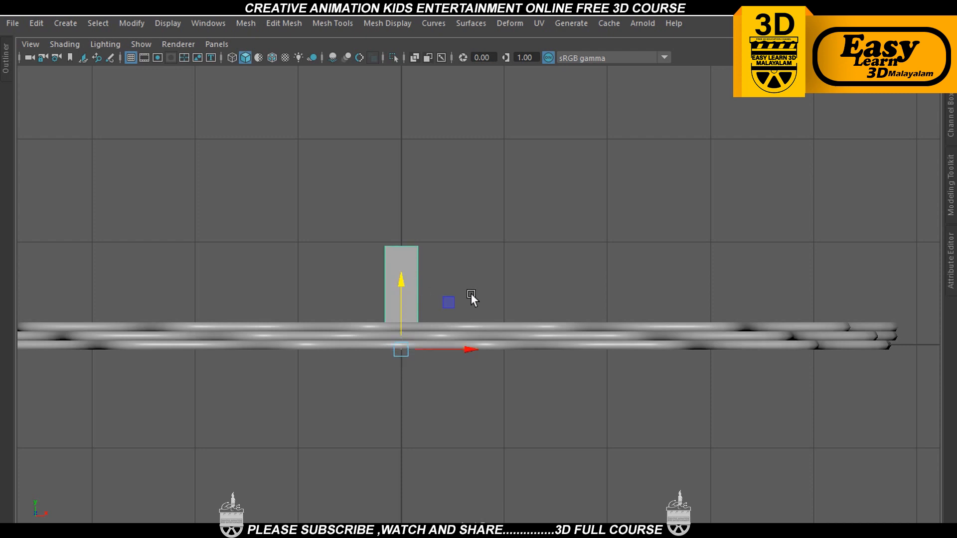
{"action": "scroll", "coordinate": [470, 297], "scroll_direction": "down", "scroll_amount": 5}
{"action": "middle_click_drag", "start_coordinate": [469, 298], "coordinate": [460, 345], "text": "alt"}
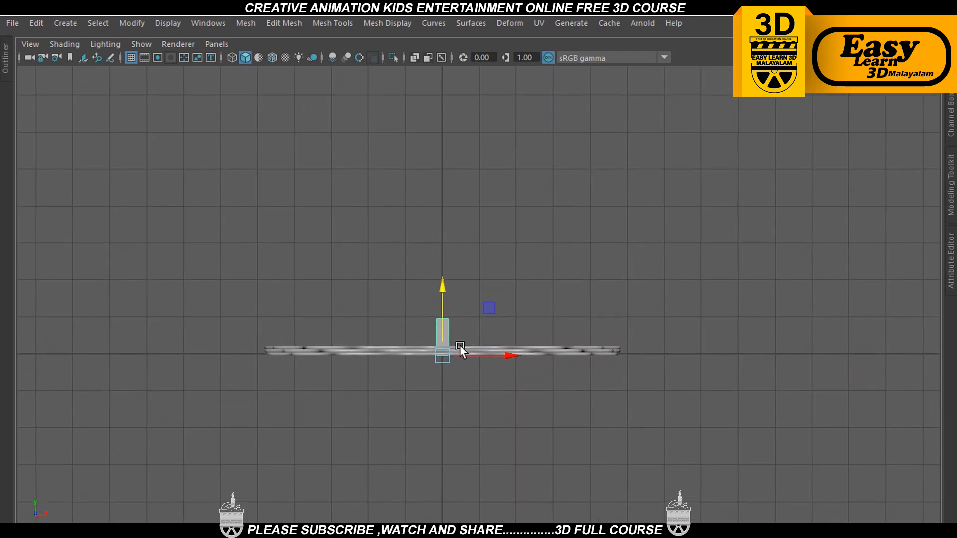
Scale the block upward from its base into a tall post, then reduce its height slightly
{"action": "key", "text": "r"}
{"action": "left_click_drag", "start_coordinate": [442, 290], "coordinate": [445, 67]}
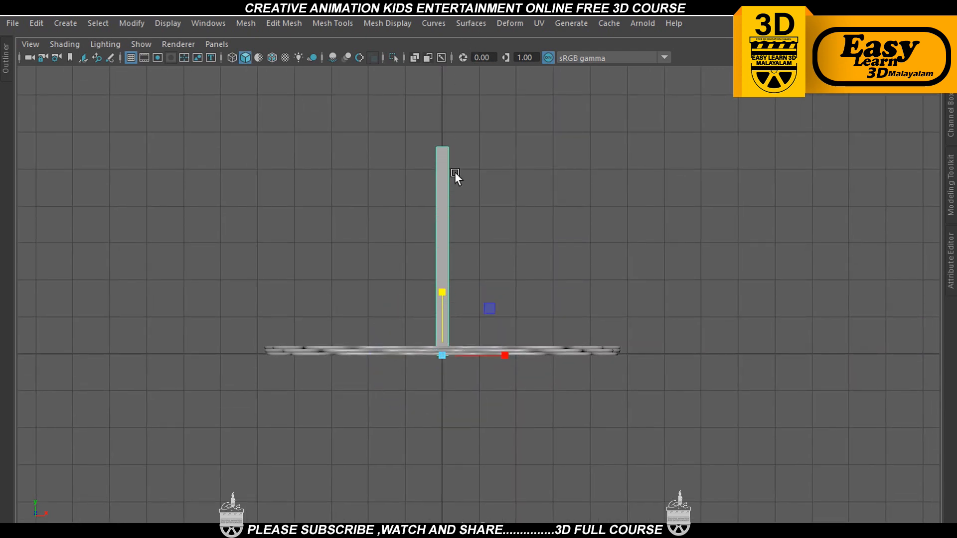
{"action": "scroll", "coordinate": [474, 228], "scroll_direction": "down", "scroll_amount": 3}
{"action": "middle_click_drag", "start_coordinate": [475, 228], "coordinate": [430, 352], "text": "alt"}
{"action": "left_click_drag", "start_coordinate": [417, 392], "coordinate": [420, 337]}
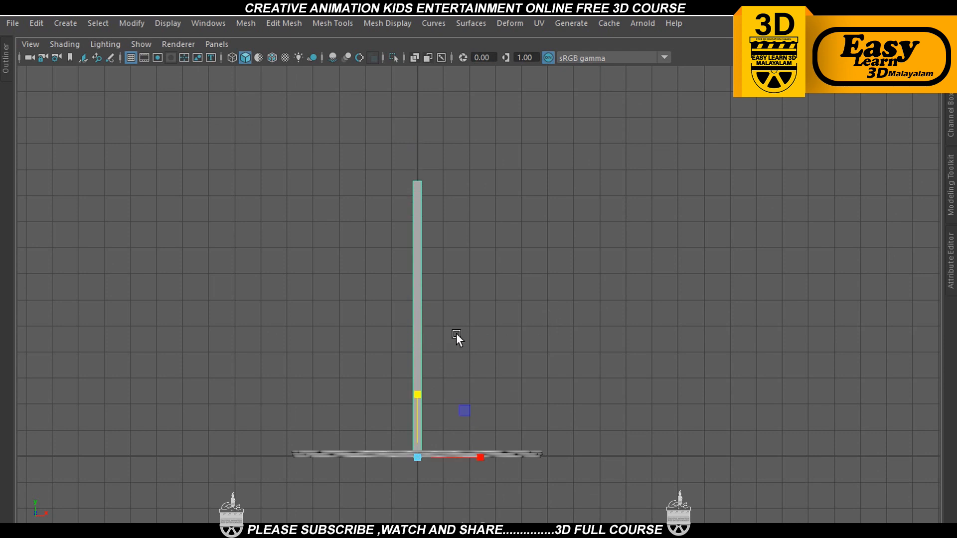
{"action": "left_click_drag", "start_coordinate": [419, 393], "coordinate": [416, 403]}
Compare the post with the ring in perspective, then lengthen it slightly to about ten grid units in the front view
{"action": "key", "text": "space"}
{"action": "key", "text": "space"}
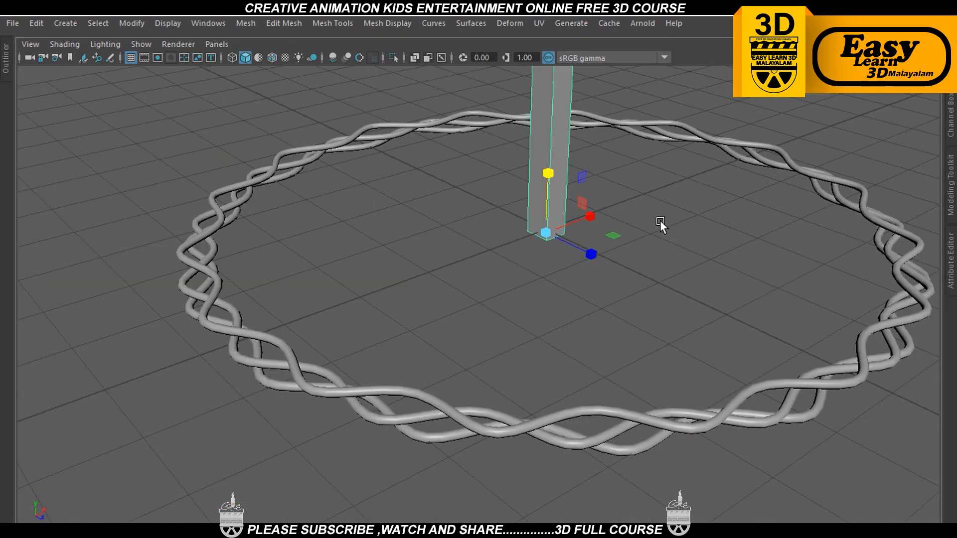
{"action": "scroll", "coordinate": [660, 221], "scroll_direction": "down", "scroll_amount": 3}
{"action": "left_click_drag", "start_coordinate": [574, 317], "coordinate": [553, 324], "text": "alt"}
{"action": "key", "text": "space"}
{"action": "key", "text": "space"}
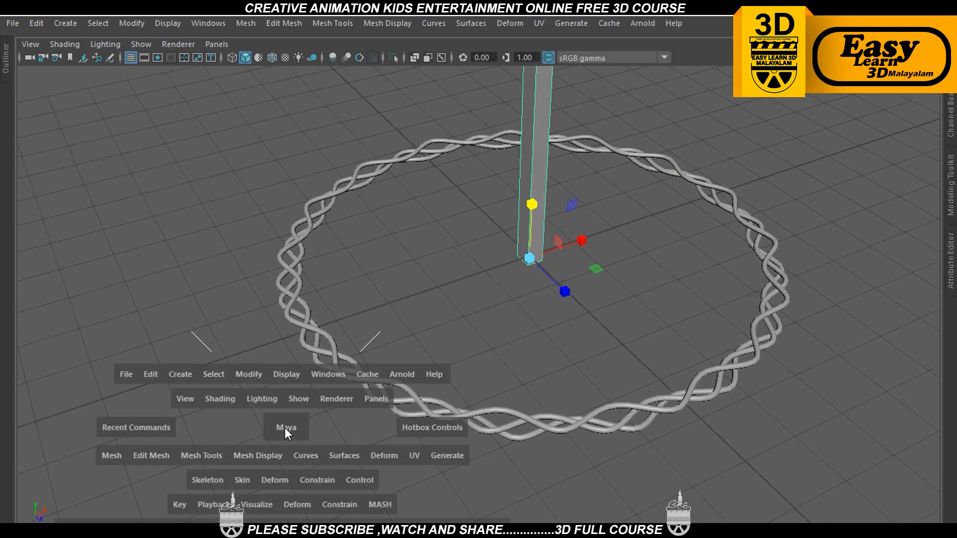
{"action": "left_click_drag", "start_coordinate": [416, 393], "coordinate": [417, 388]}
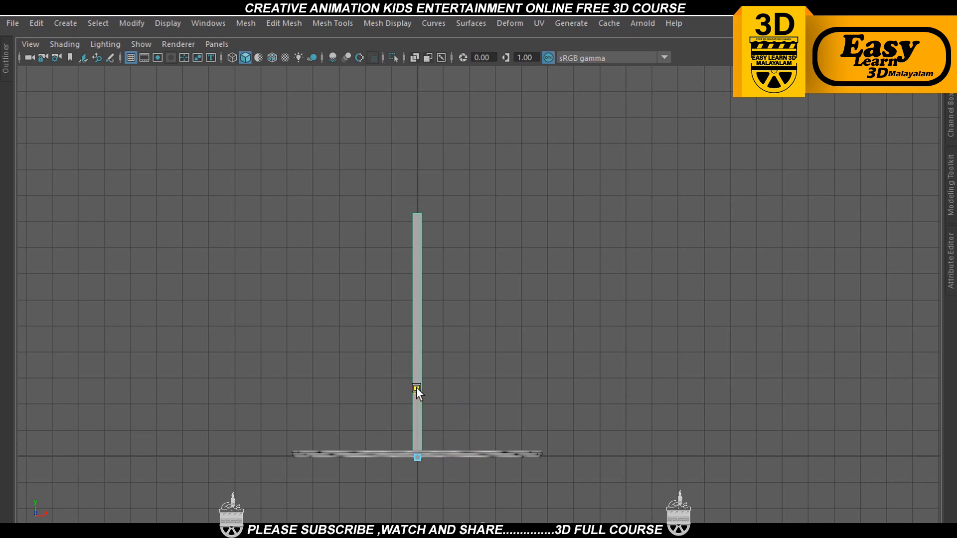
Isolate the post in the perspective view by hiding all unselected strand meshes
{"action": "key", "text": "space"}
{"action": "key", "text": "space"}
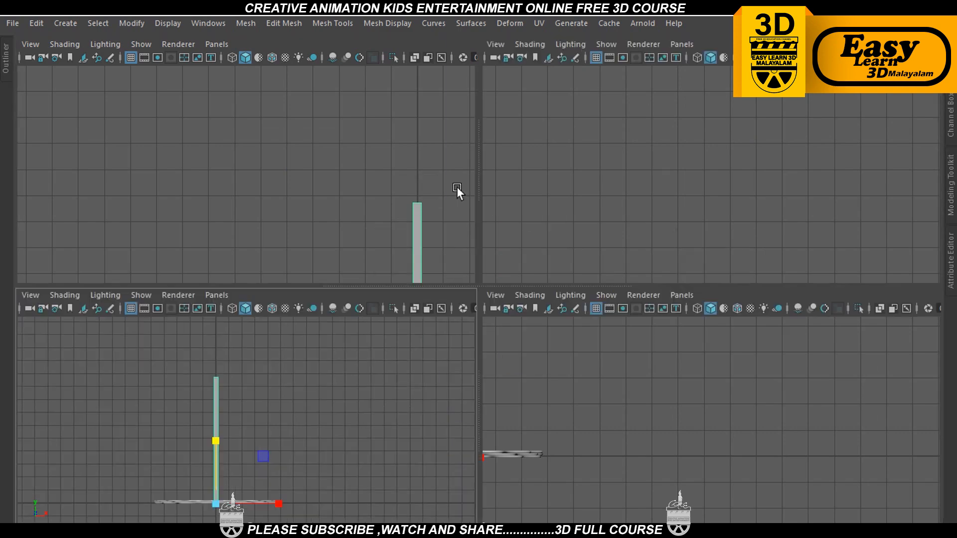
{"action": "key", "text": "space"}
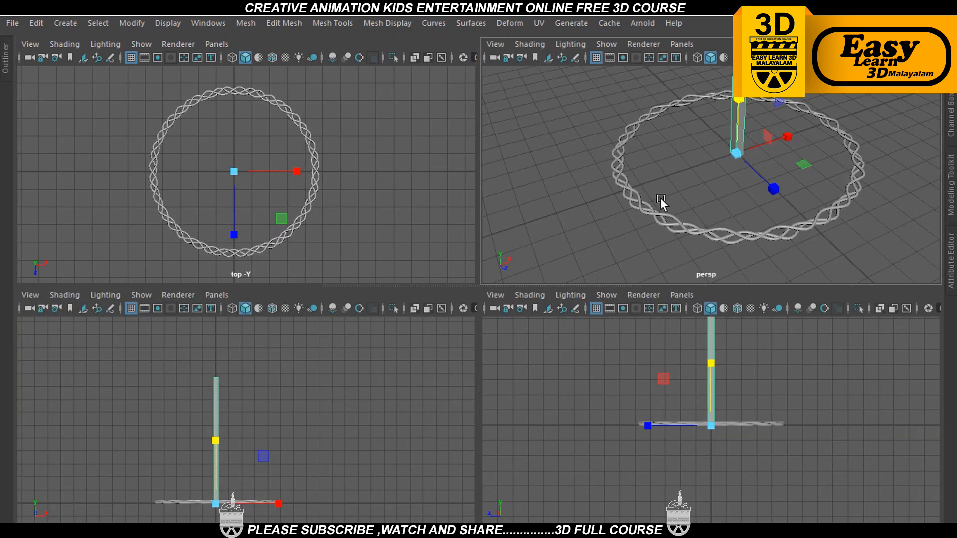
{"action": "key", "text": "space"}
{"action": "scroll", "coordinate": [591, 291], "scroll_direction": "up", "scroll_amount": 5}
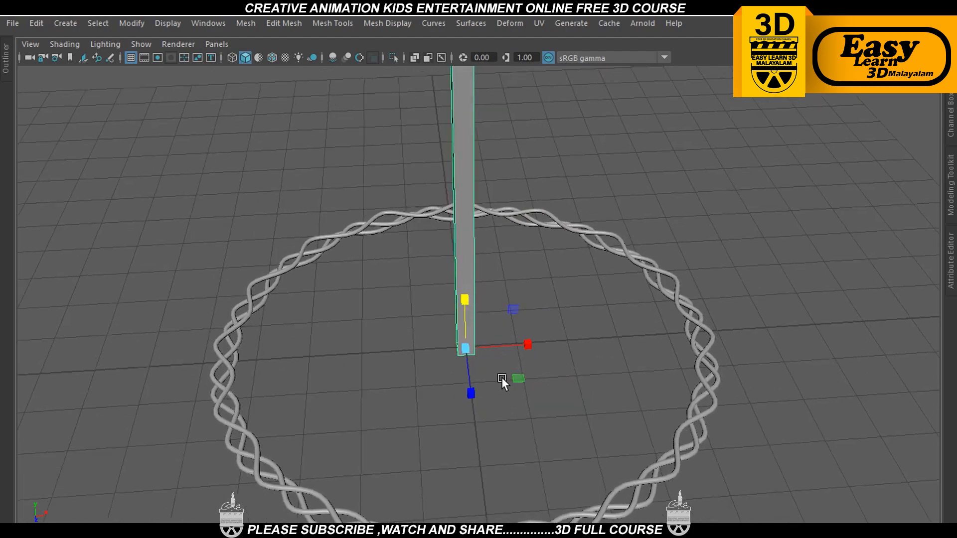
{"action": "left_click_drag", "start_coordinate": [502, 378], "coordinate": [487, 399], "text": "alt"}
{"action": "key", "text": "alt+h"}
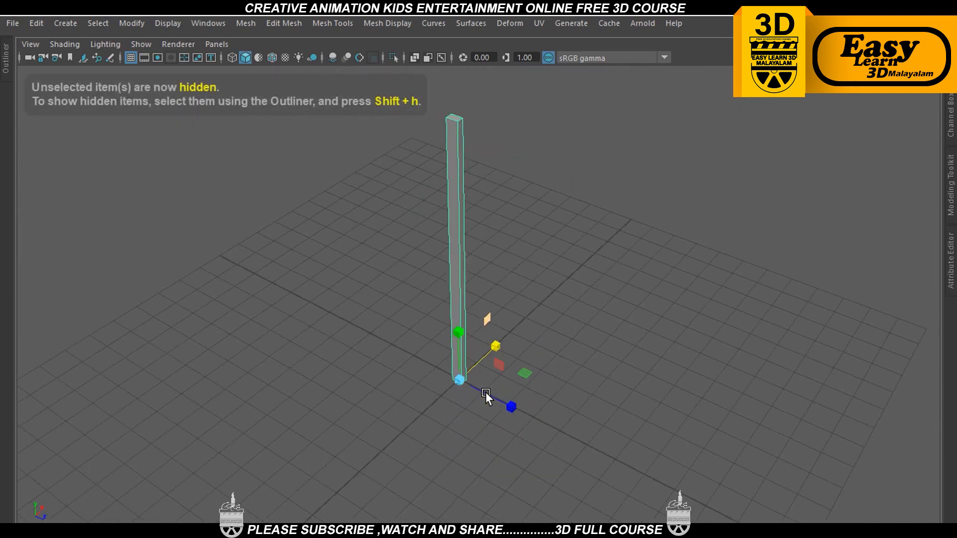
Select all edges of the post and bevel them
{"action": "right_click_drag", "start_coordinate": [460, 138], "coordinate": [464, 94]}
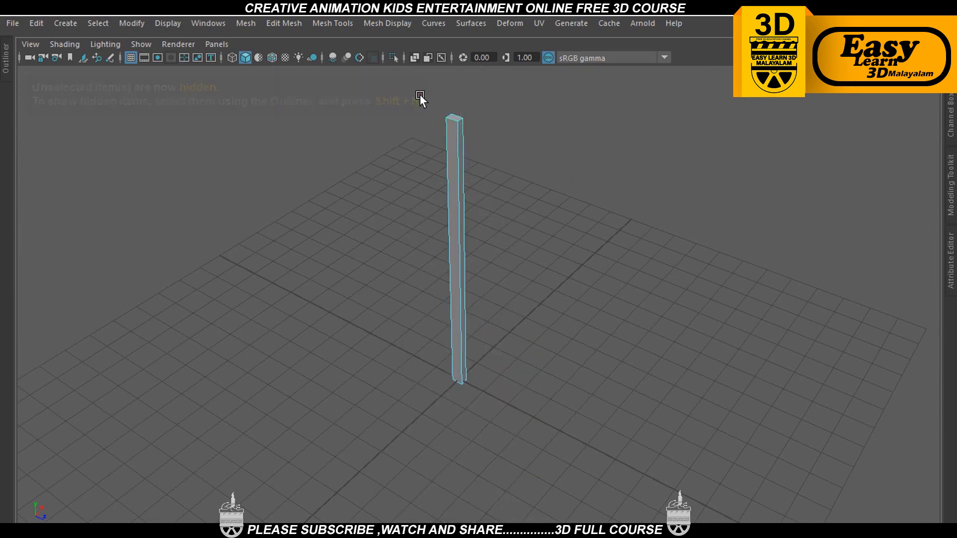
{"action": "left_click_drag", "start_coordinate": [419, 95], "coordinate": [513, 435]}
{"action": "right_click_drag", "start_coordinate": [561, 245], "coordinate": [620, 247], "text": "shift"}
{"action": "left_click_drag", "start_coordinate": [561, 279], "coordinate": [555, 284], "text": "alt"}
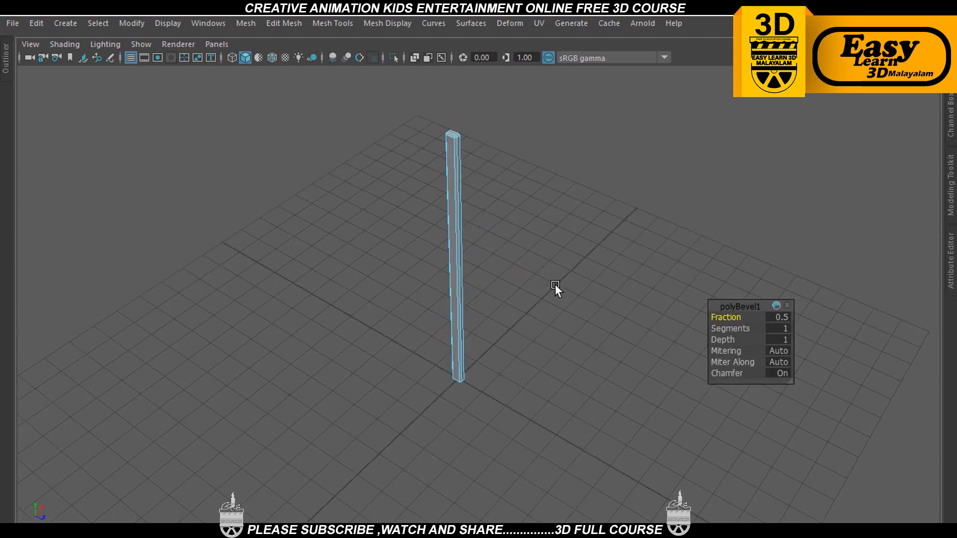
{"action": "middle_click_drag", "start_coordinate": [554, 284], "coordinate": [533, 382], "text": "alt"}
{"action": "scroll", "coordinate": [533, 382], "scroll_direction": "up", "scroll_amount": 3}
Set the post bevel to 2 segments and return to object mode
{"action": "left_click", "coordinate": [747, 328]}
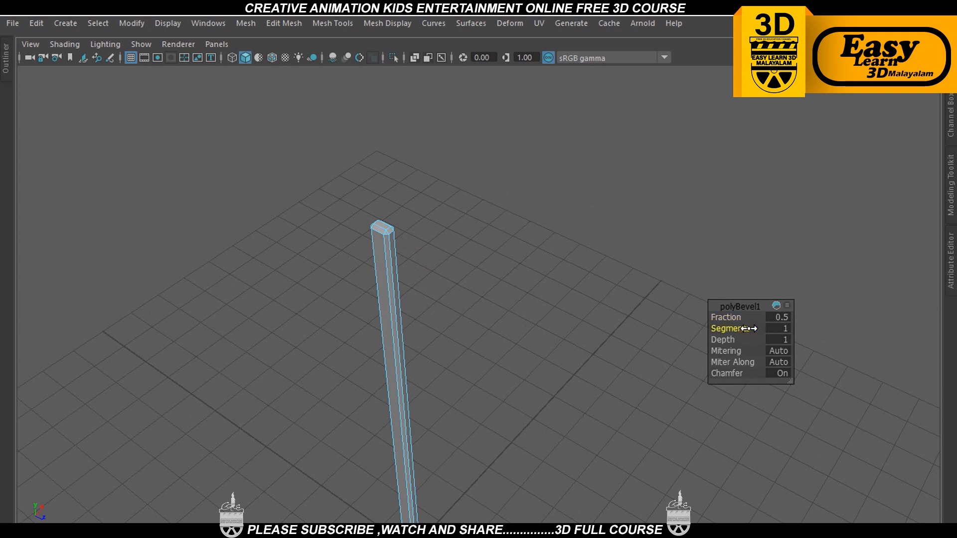
{"action": "left_click_drag", "start_coordinate": [747, 329], "coordinate": [751, 329]}
{"action": "scroll", "coordinate": [451, 388], "scroll_direction": "down", "scroll_amount": 3}
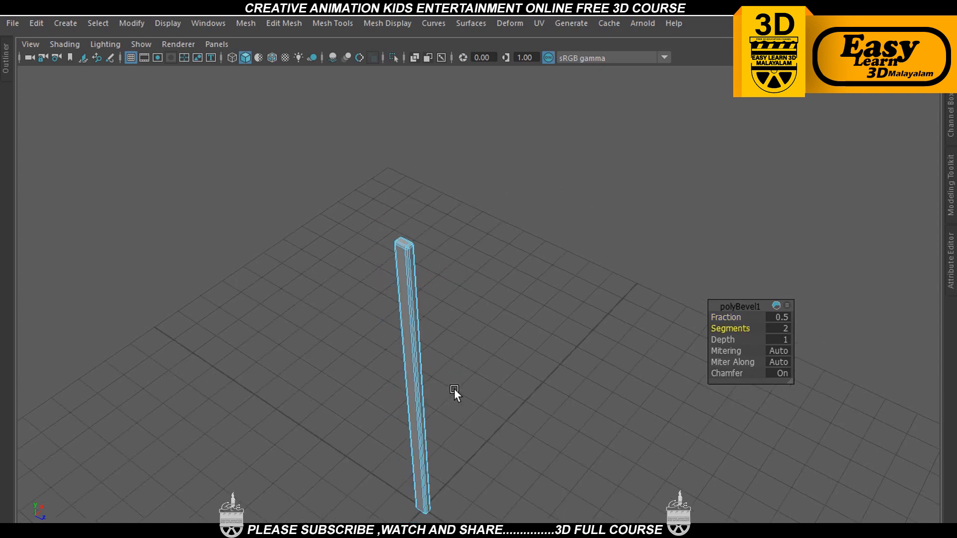
{"action": "middle_click_drag", "start_coordinate": [453, 388], "coordinate": [483, 299], "text": "alt"}
{"action": "right_click_drag", "start_coordinate": [440, 283], "coordinate": [516, 118]}
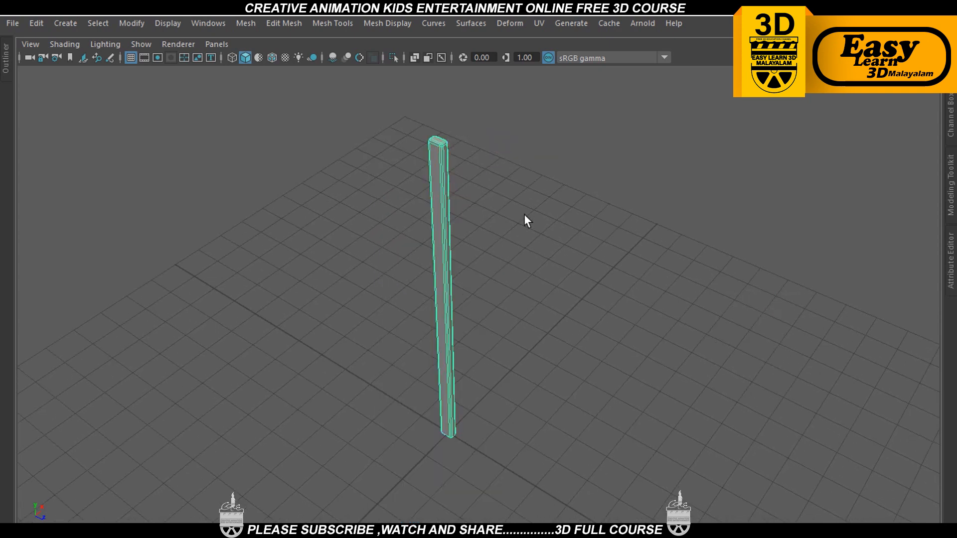
Set the Insert Edge Loop tool to multiple edge loops with 20 loops, cut them across the post's length, and return to object mode
{"action": "left_click", "coordinate": [525, 214]}
{"action": "left_click", "coordinate": [443, 240]}
{"action": "right_click_drag", "start_coordinate": [568, 233], "coordinate": [534, 197], "text": "shift"}
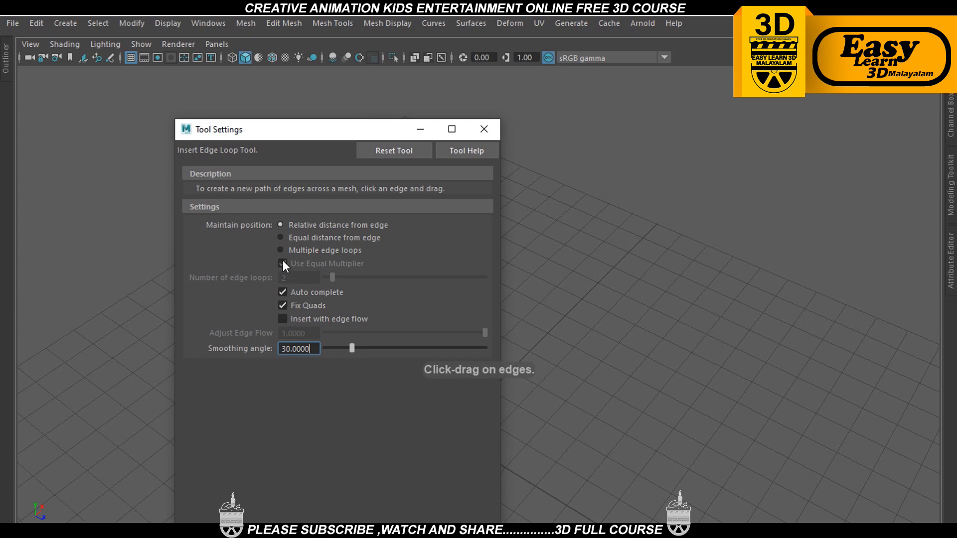
{"action": "left_click", "coordinate": [282, 251]}
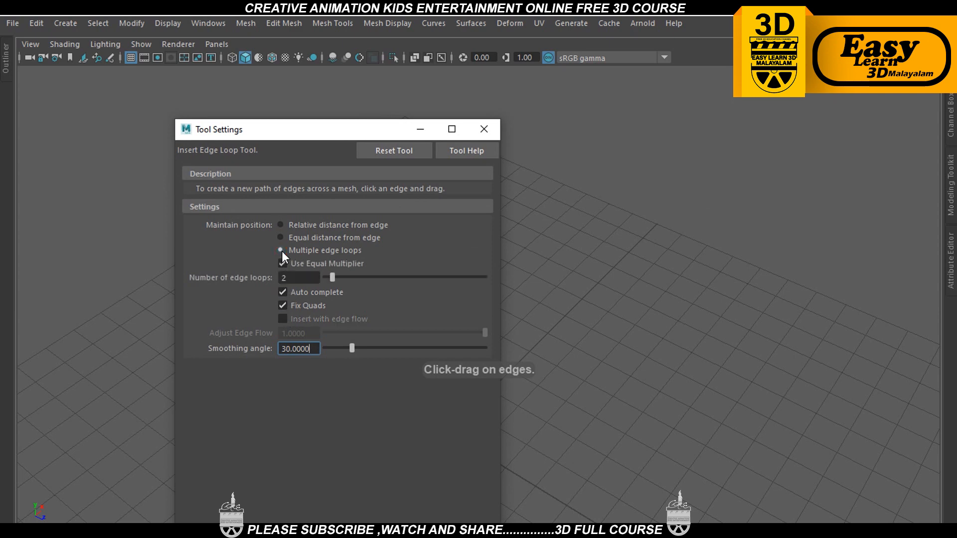
{"action": "double_click", "coordinate": [288, 278]}
{"action": "type", "text": "20"}
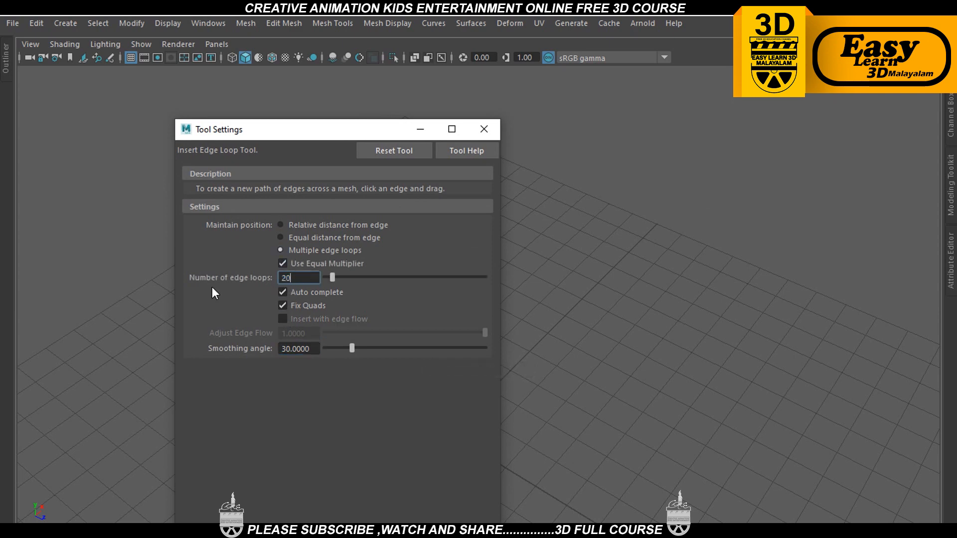
{"action": "key", "text": "Return"}
{"action": "left_click", "coordinate": [484, 129]}
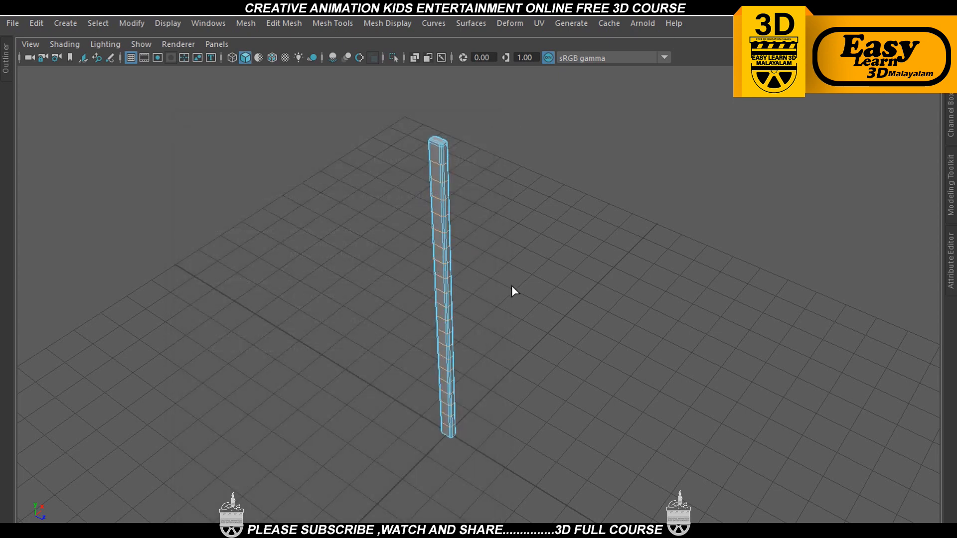
{"action": "key", "text": "w"}
{"action": "right_click_drag", "start_coordinate": [442, 195], "coordinate": [528, 161]}
{"action": "left_click", "coordinate": [529, 163]}
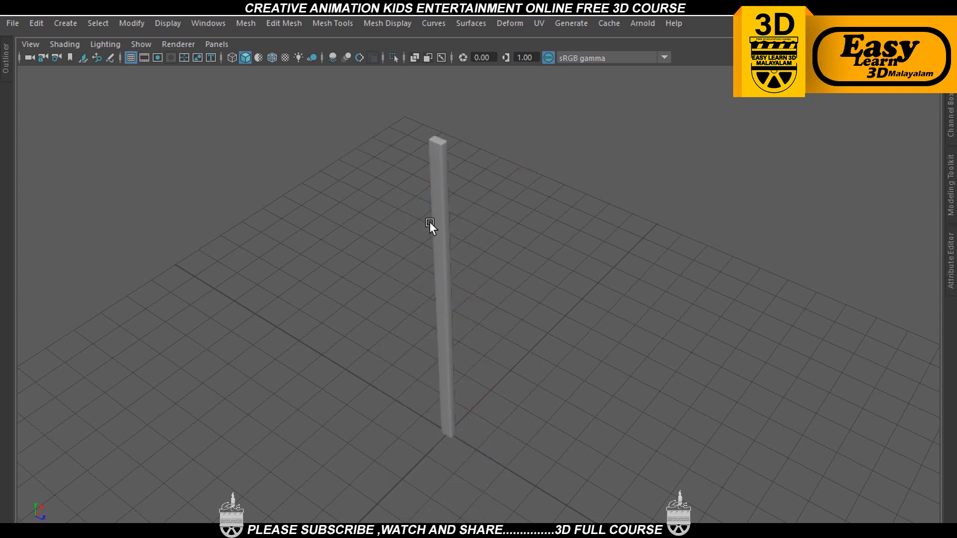
Unhide the braided ring and move the post along X in the wireframe top view onto the ring's negative X side
{"action": "left_click", "coordinate": [434, 223]}
{"action": "key", "text": "ctrl+shift+h"}
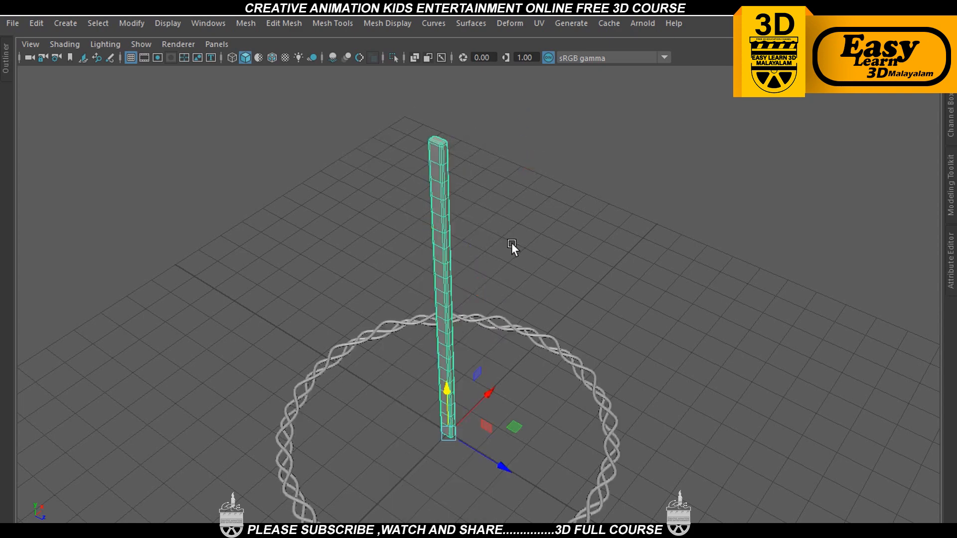
{"action": "key", "text": "space"}
{"action": "key", "text": "space"}
{"action": "scroll", "coordinate": [466, 268], "scroll_direction": "up", "scroll_amount": 4}
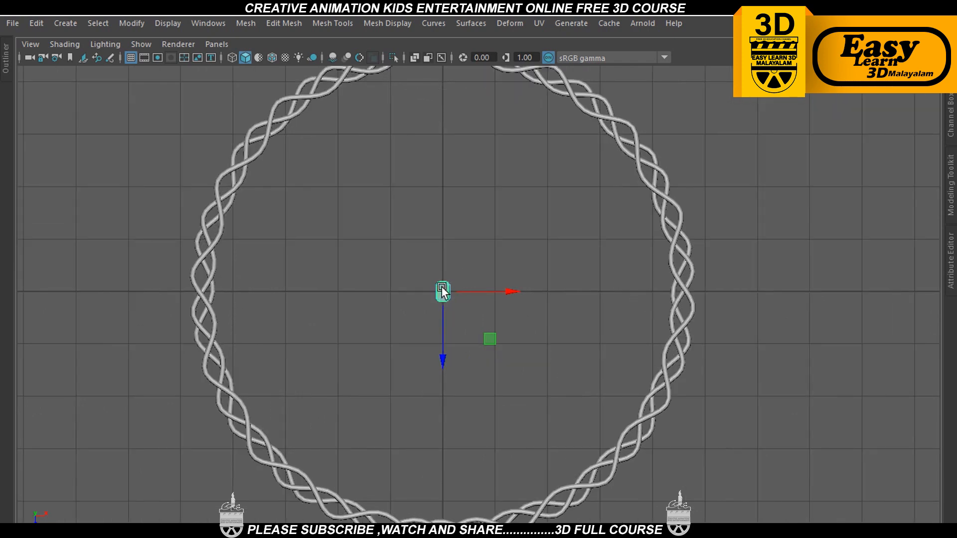
{"action": "middle_click_drag", "start_coordinate": [441, 287], "coordinate": [477, 291], "text": "alt"}
{"action": "scroll", "coordinate": [478, 293], "scroll_direction": "up", "scroll_amount": 2}
{"action": "key", "text": "4"}
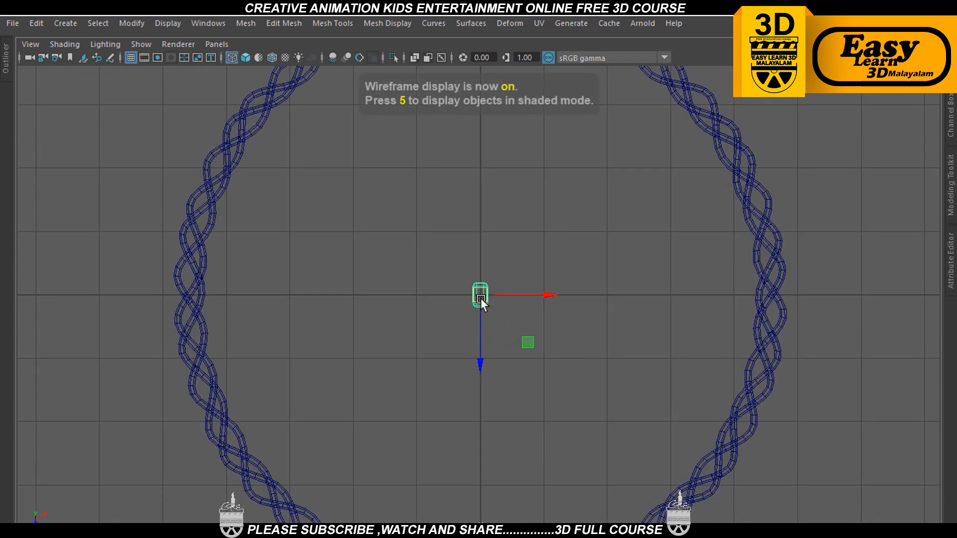
{"action": "left_click_drag", "start_coordinate": [536, 294], "coordinate": [247, 303]}
{"action": "scroll", "coordinate": [309, 376], "scroll_direction": "up", "scroll_amount": 4}
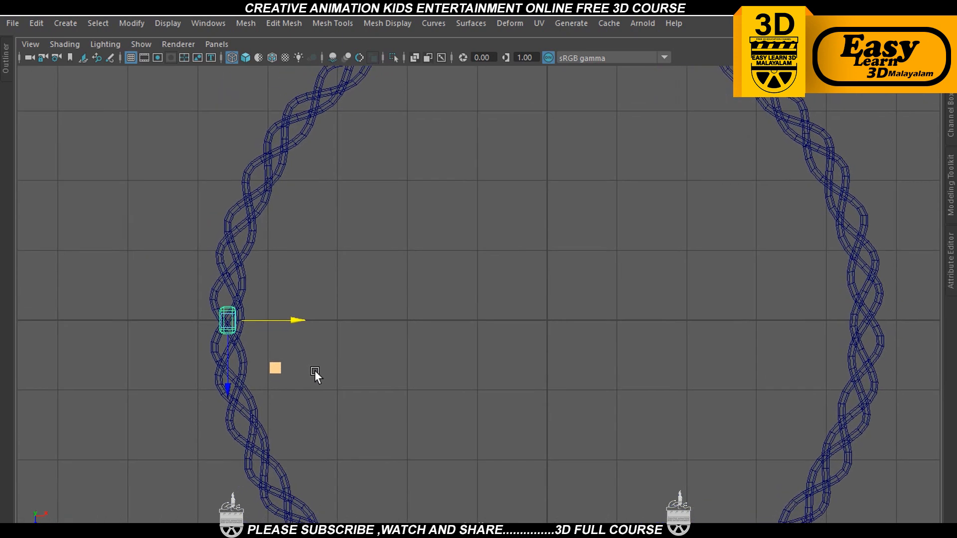
{"action": "left_click_drag", "start_coordinate": [223, 324], "coordinate": [225, 325]}
{"action": "left_click_drag", "start_coordinate": [175, 369], "coordinate": [173, 347]}
{"action": "key", "text": "ctrl+z"}
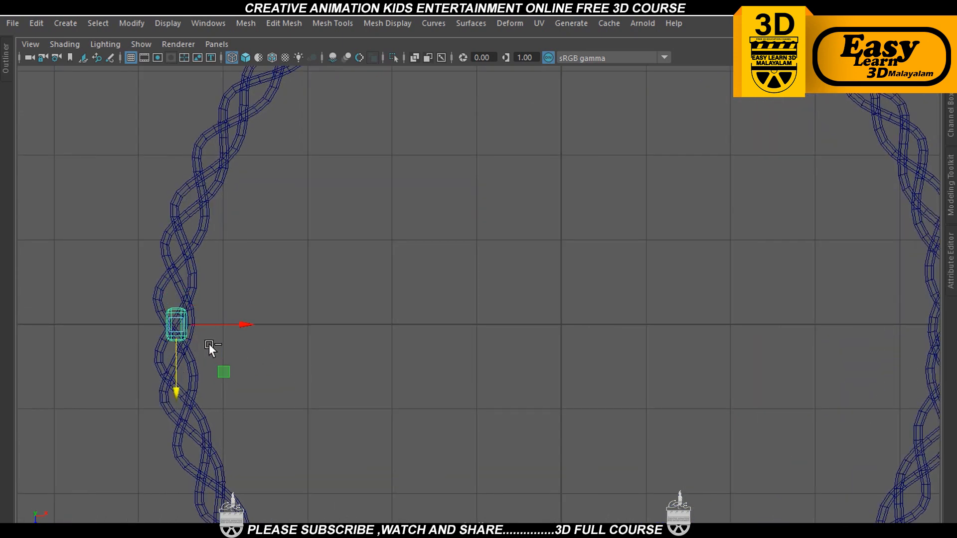
Examine in the perspective view how the base of the post meets the braided strands
{"action": "key", "text": "space"}
{"action": "key", "text": "space"}
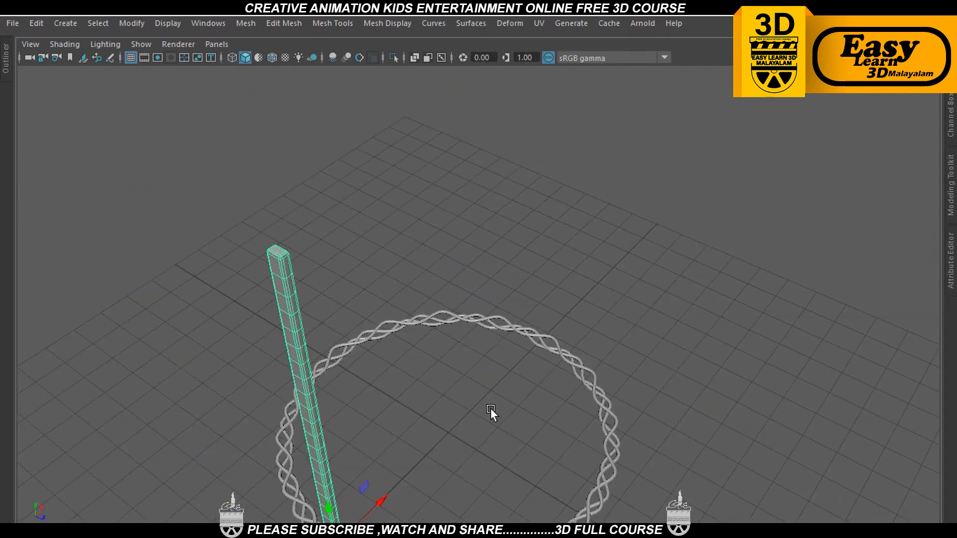
{"action": "middle_click_drag", "start_coordinate": [490, 409], "coordinate": [531, 266], "text": "alt"}
{"action": "left_click_drag", "start_coordinate": [531, 265], "coordinate": [546, 292], "text": "alt"}
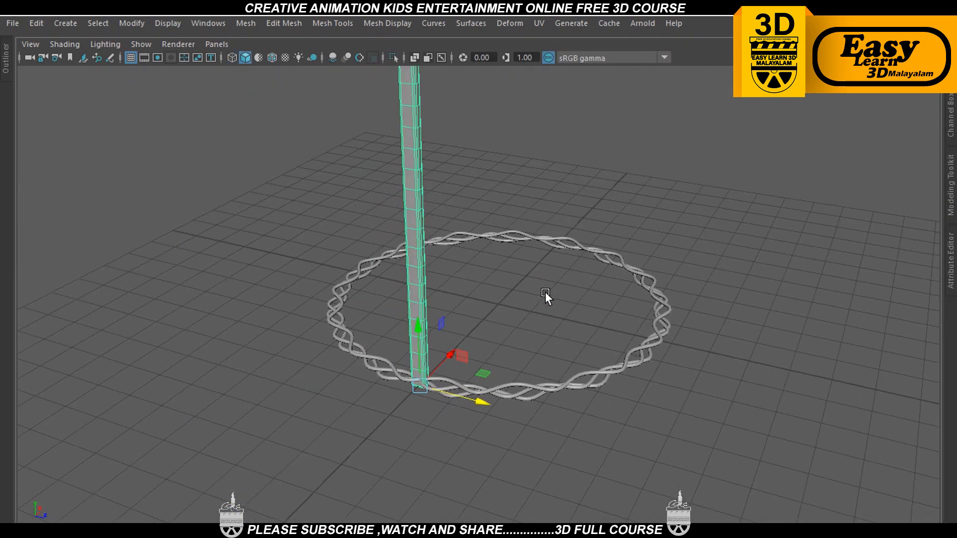
{"action": "right_click_drag", "start_coordinate": [545, 292], "coordinate": [566, 309], "text": "alt"}
{"action": "middle_click_drag", "start_coordinate": [518, 385], "coordinate": [541, 326], "text": "alt"}
{"action": "scroll", "coordinate": [541, 333], "scroll_direction": "up", "scroll_amount": 4}
{"action": "left_click_drag", "start_coordinate": [542, 337], "coordinate": [519, 365], "text": "alt"}
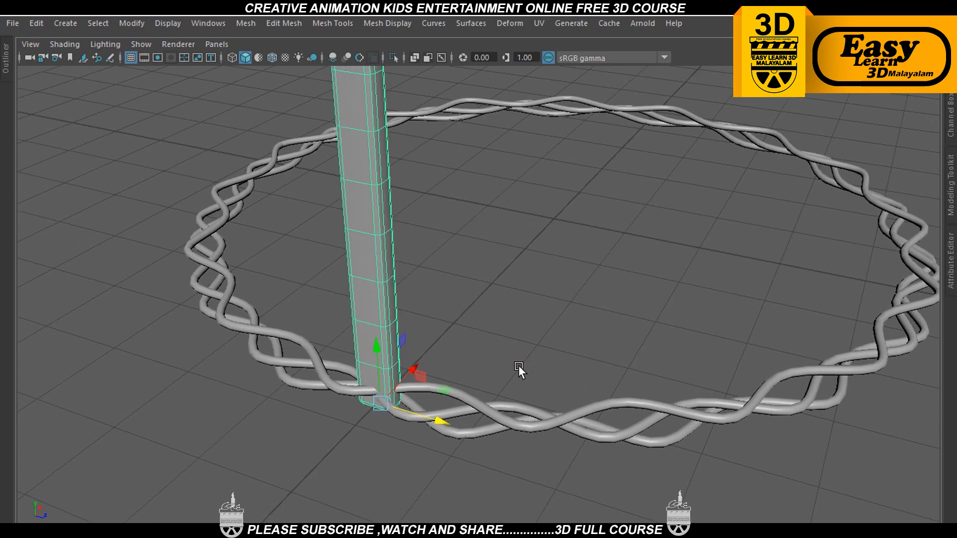
{"action": "key", "text": "e"}
{"action": "key", "text": "r"}
{"action": "left_click_drag", "start_coordinate": [456, 354], "coordinate": [441, 430], "text": "alt"}
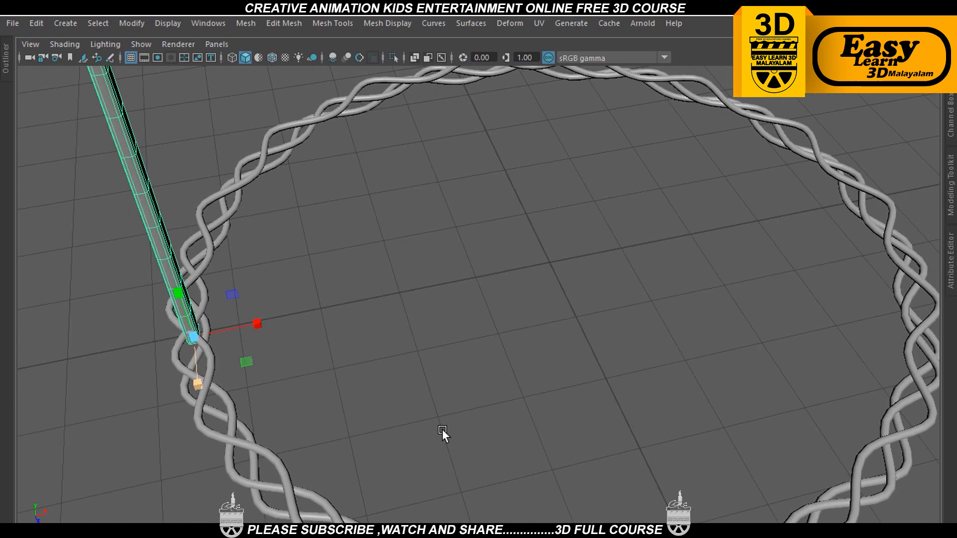
Rotate the braided ring slightly in the top view so the post sits in an opening between the strands
{"action": "key", "text": "space"}
{"action": "key", "text": "space"}
{"action": "scroll", "coordinate": [330, 271], "scroll_direction": "down", "scroll_amount": 4}
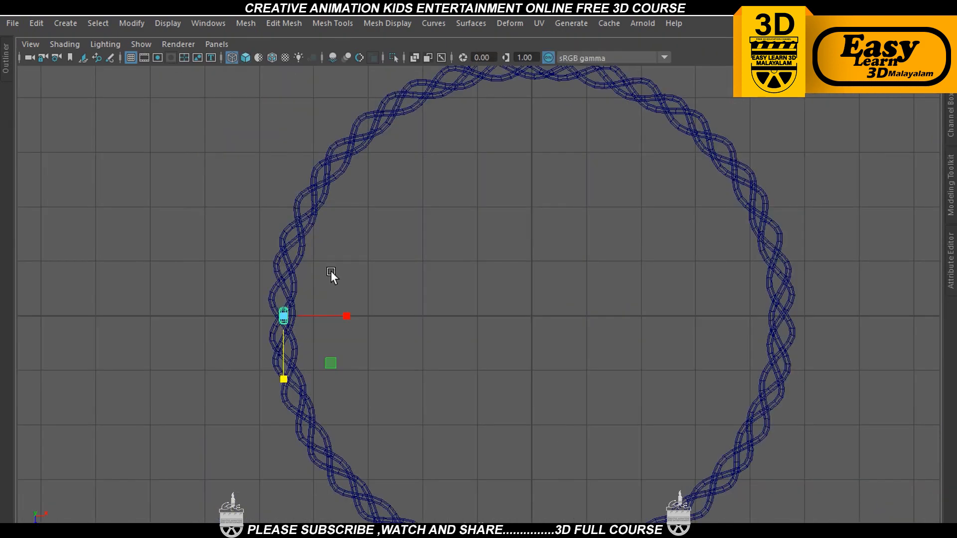
{"action": "scroll", "coordinate": [261, 205], "scroll_direction": "up", "scroll_amount": 1}
{"action": "left_click", "coordinate": [303, 237]}
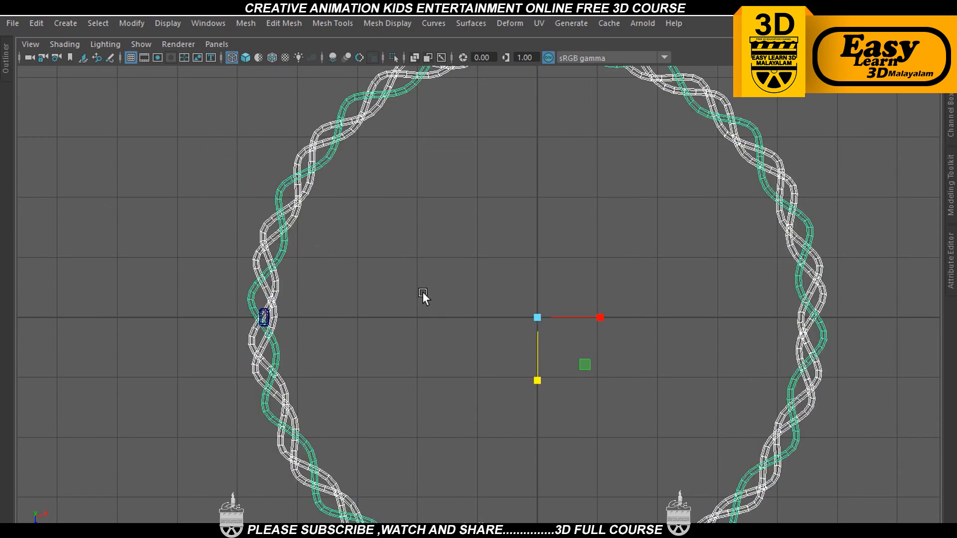
{"action": "key", "text": "e"}
{"action": "left_click_drag", "start_coordinate": [474, 288], "coordinate": [470, 292]}
{"action": "left_click", "coordinate": [352, 242]}
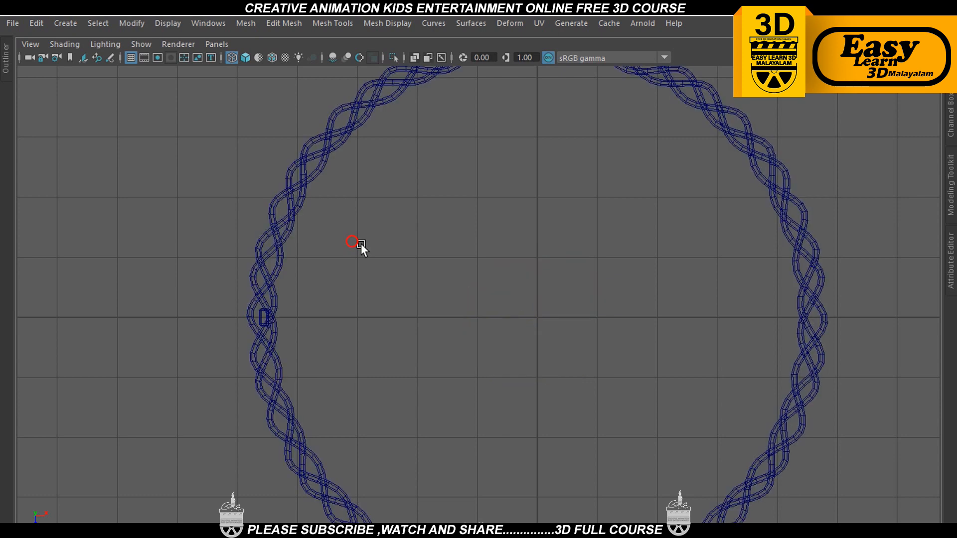
Nudge the post slightly outward along X to fit it within the gap between the strands
{"action": "left_click", "coordinate": [263, 315]}
{"action": "scroll", "coordinate": [333, 340], "scroll_direction": "up", "scroll_amount": 1}
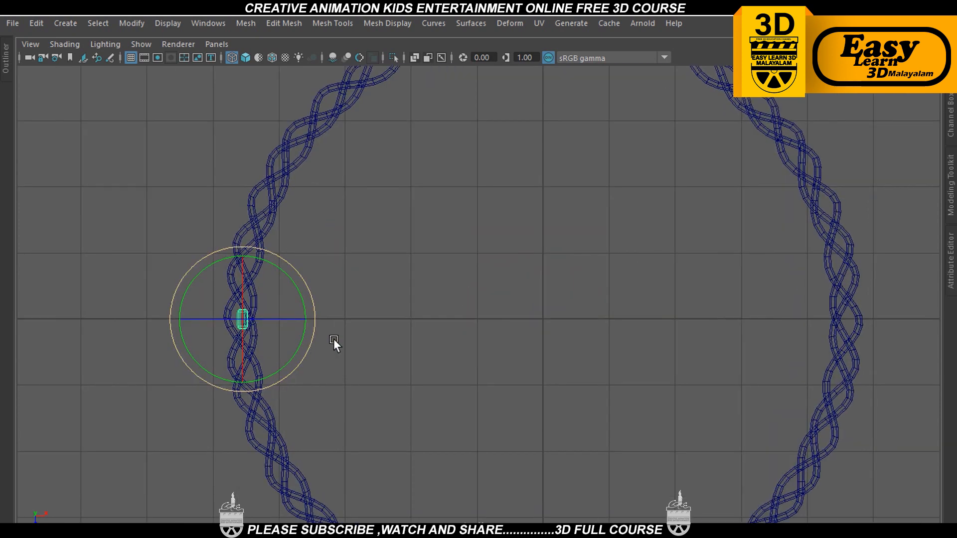
{"action": "key", "text": "w"}
{"action": "left_click_drag", "start_coordinate": [316, 318], "coordinate": [309, 318]}
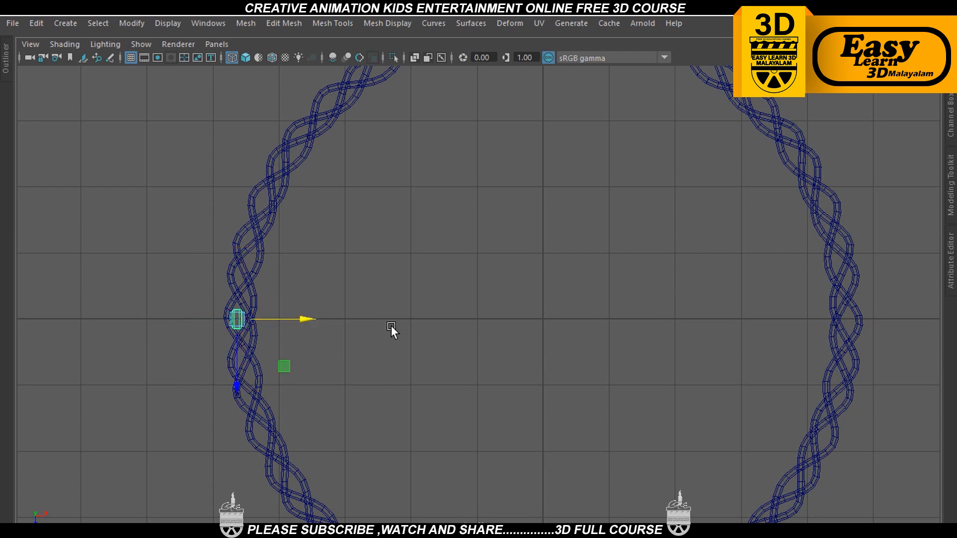
{"action": "key", "text": "d"}
{"action": "left_click_drag", "start_coordinate": [305, 319], "coordinate": [541, 324]}
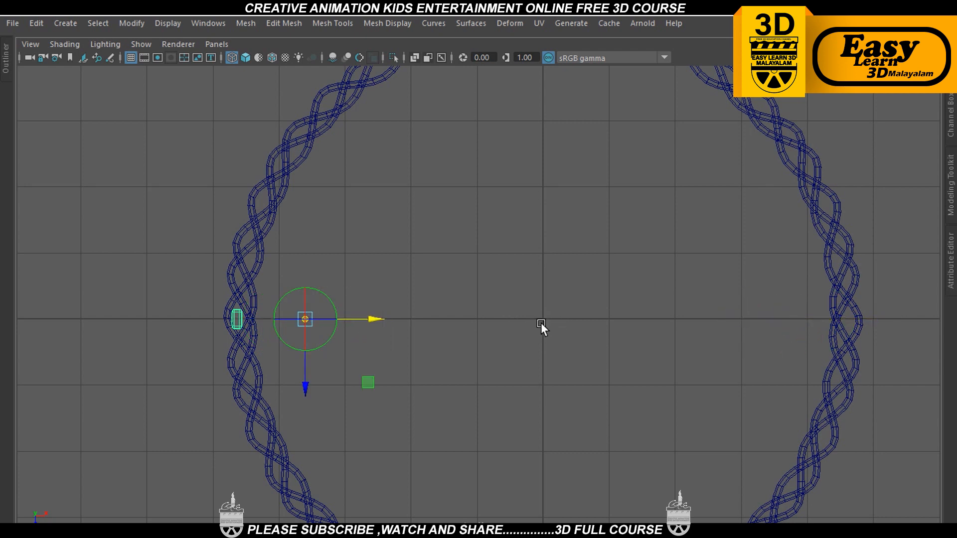
{"action": "key", "text": "ctrl+z"}
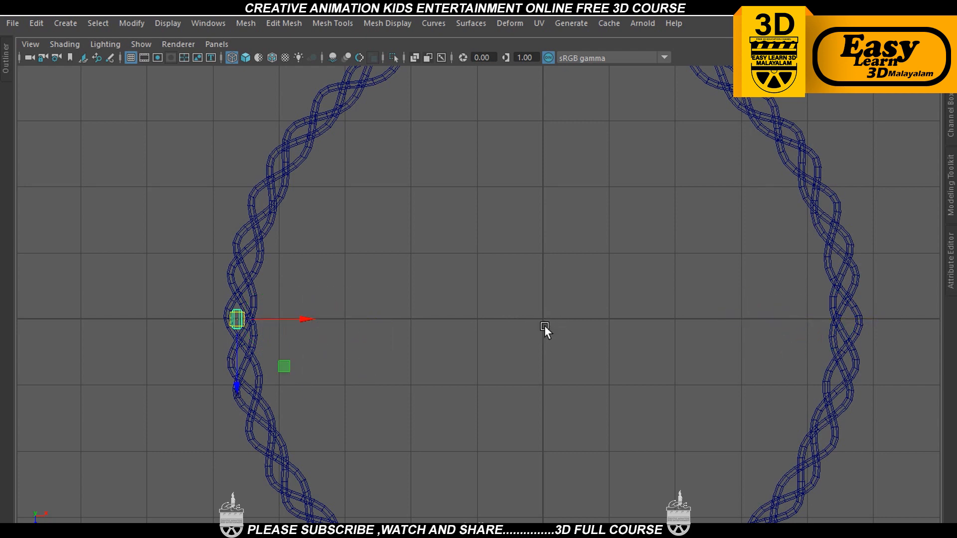
Move the post's pivot to the grid origin at the ring's centre and check its placement in perspective
{"action": "key", "text": "d"}
{"action": "left_click_drag", "start_coordinate": [319, 327], "coordinate": [524, 336]}
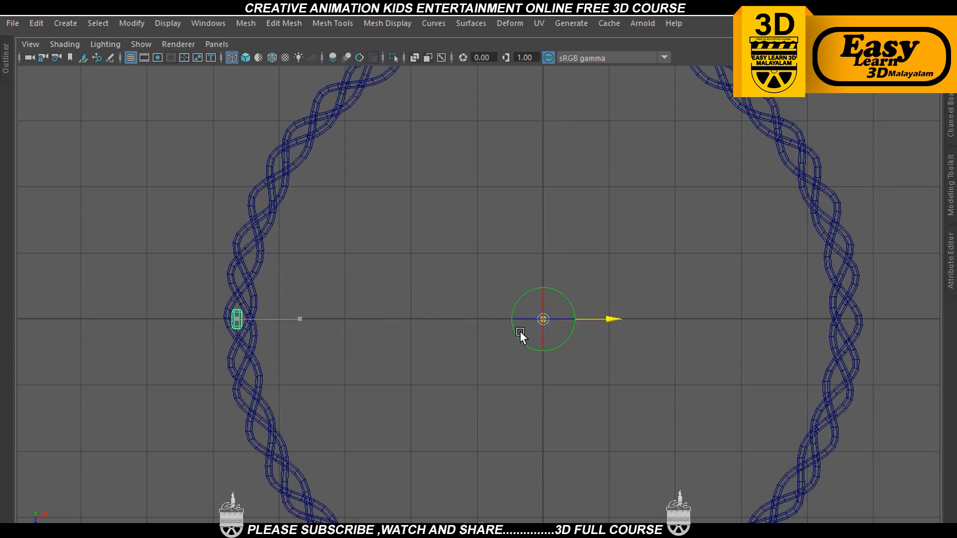
{"action": "scroll", "coordinate": [549, 334], "scroll_direction": "down", "scroll_amount": 5}
{"action": "key", "text": "space"}
{"action": "key", "text": "space"}
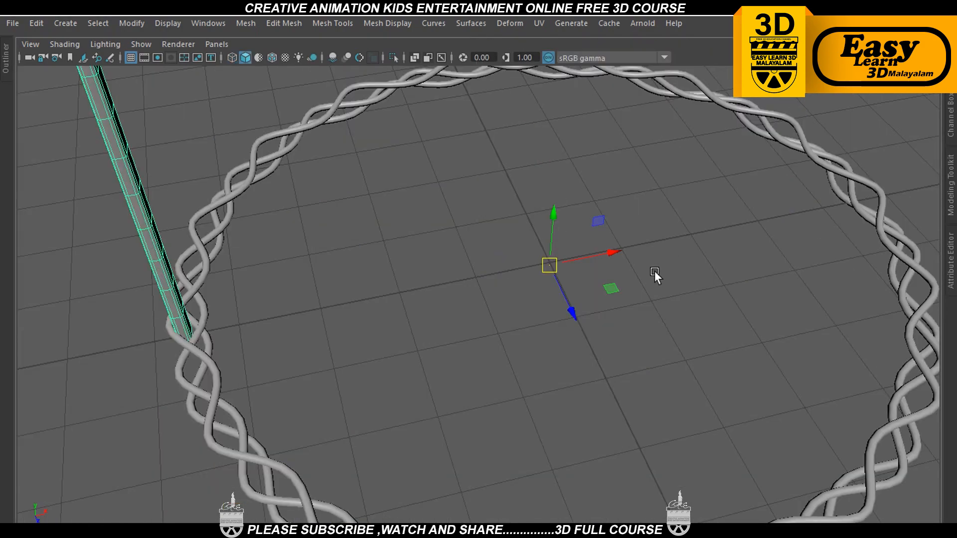
{"action": "scroll", "coordinate": [654, 270], "scroll_direction": "down", "scroll_amount": 4}
{"action": "left_click_drag", "start_coordinate": [654, 270], "coordinate": [725, 275], "text": "alt"}
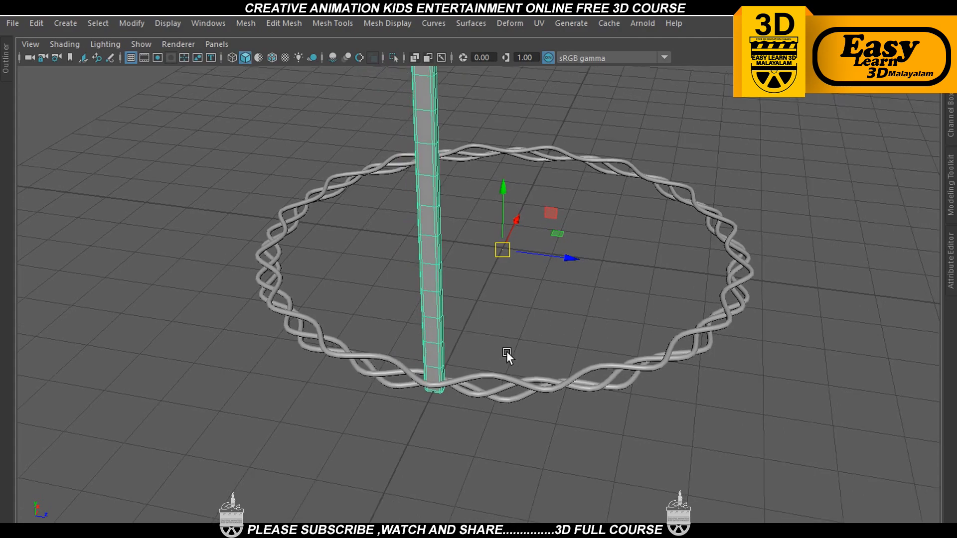
{"action": "left_click_drag", "start_coordinate": [507, 352], "coordinate": [412, 267], "text": "alt"}
Duplicate the post and rotate the copy in the top view around the ring's centre to the next gap between strands
{"action": "key", "text": "space"}
{"action": "key", "text": "space"}
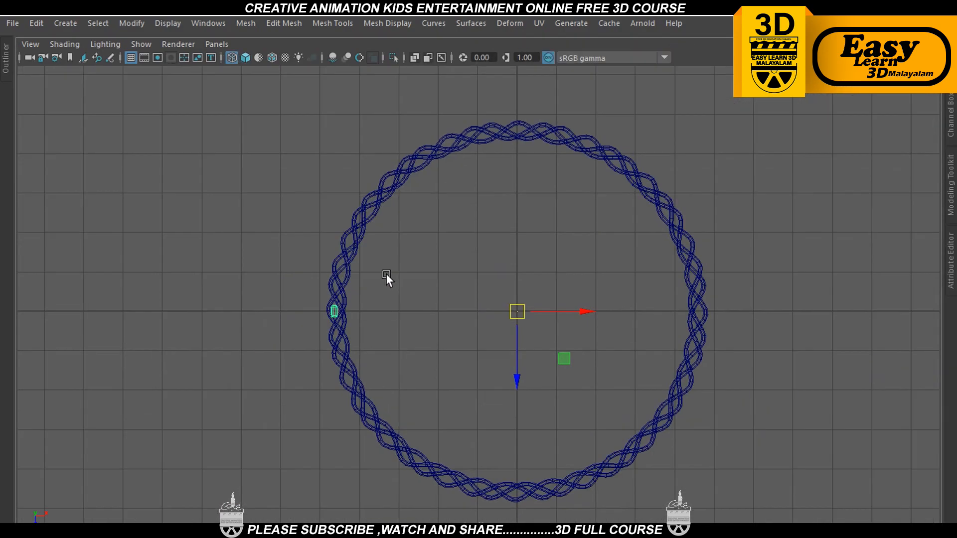
{"action": "middle_click_drag", "start_coordinate": [517, 309], "coordinate": [495, 316], "text": "alt"}
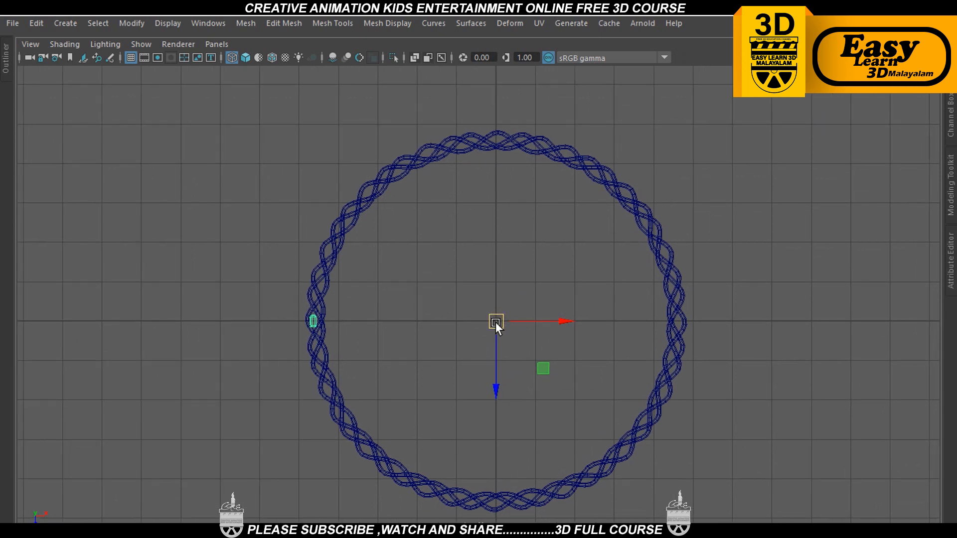
{"action": "key", "text": "e"}
{"action": "left_click_drag", "start_coordinate": [540, 281], "coordinate": [550, 282]}
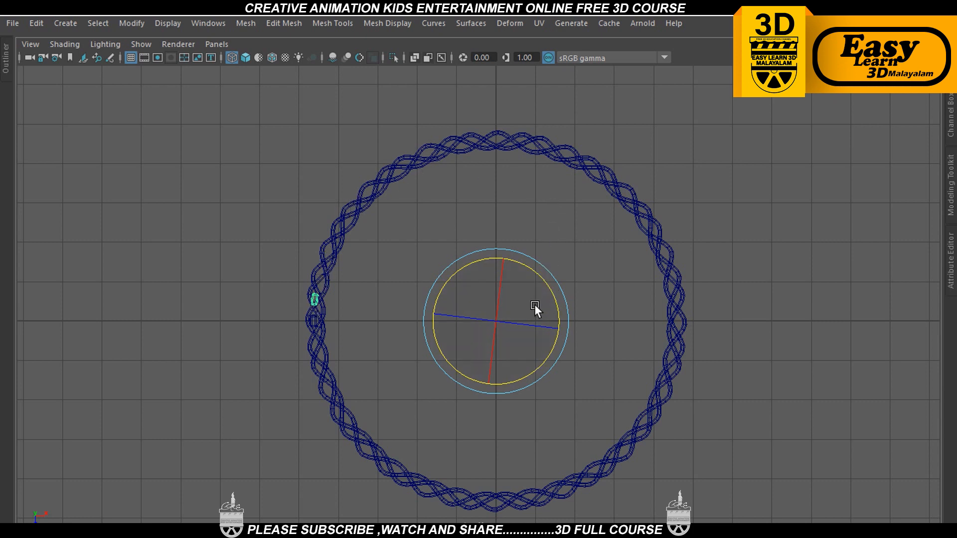
Repeat the duplicate with the same rotation until posts are distributed around the entire braided ring
{"action": "key", "text": "shift+d"}
{"action": "key", "text": "shift+d"}
{"action": "key", "text": "shift+d"}
{"action": "key", "text": "shift+d"}
{"action": "key", "text": "shift+d"}
{"action": "key", "text": "shift+d"}
{"action": "key", "text": "shift+d"}
{"action": "key", "text": "shift+d"}
{"action": "key", "text": "shift+d"}
{"action": "key", "text": "shift+d"}
{"action": "key", "text": "shift+d"}
{"action": "key", "text": "shift+d"}
{"action": "key", "text": "shift+d"}
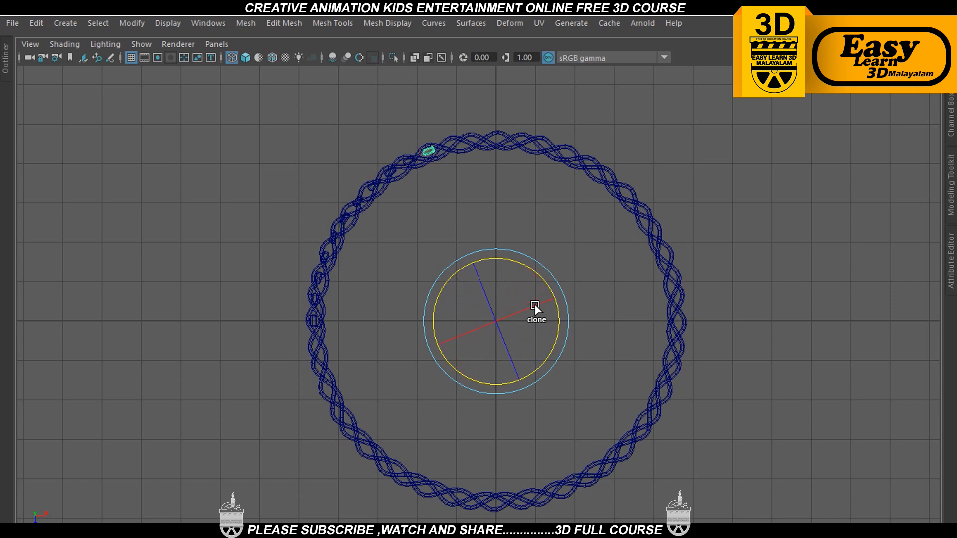
{"action": "key", "text": "shift+d"}
{"action": "key", "text": "shift+d"}
{"action": "key", "text": "shift+d"}
{"action": "key", "text": "shift+d"}
{"action": "key", "text": "shift+d"}
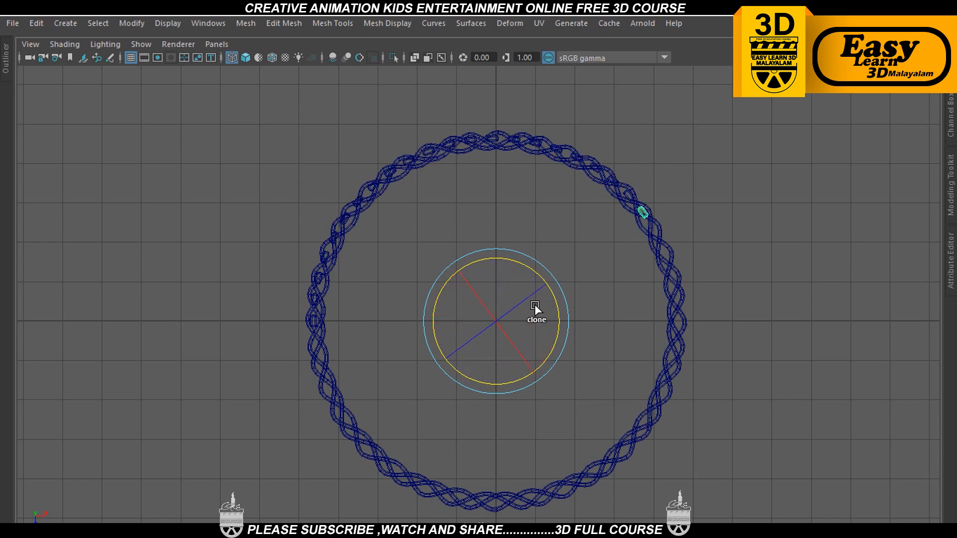
{"action": "key", "text": "shift+d"}
{"action": "key", "text": "shift+d"}
{"action": "key", "text": "shift+d"}
{"action": "key", "text": "shift+d"}
{"action": "key", "text": "shift+d"}
{"action": "key", "text": "shift+d"}
{"action": "key", "text": "shift+d"}
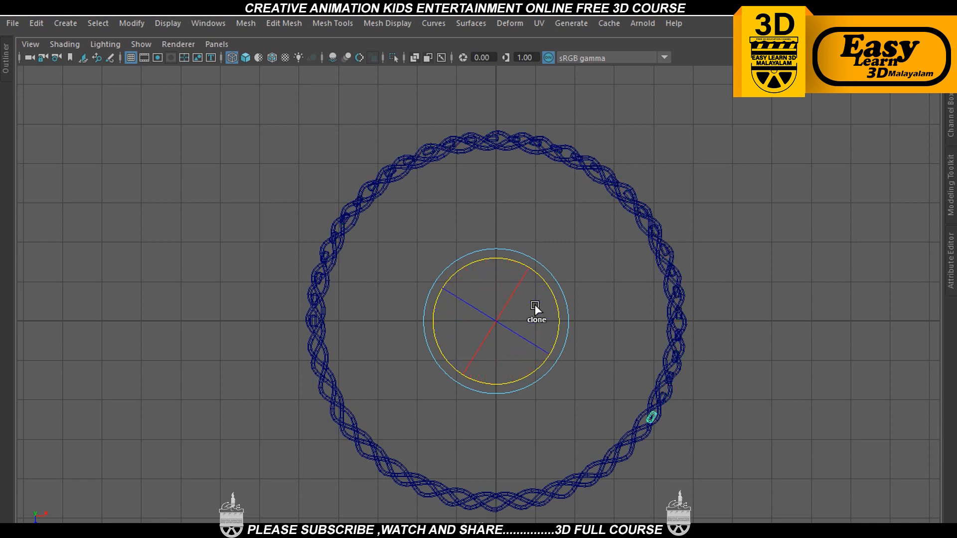
{"action": "key", "text": "shift+d"}
{"action": "key", "text": "shift+d"}
{"action": "key", "text": "shift+d"}
{"action": "key", "text": "shift+d"}
{"action": "key", "text": "shift+d"}
{"action": "key", "text": "shift+d"}
{"action": "key", "text": "shift+d"}
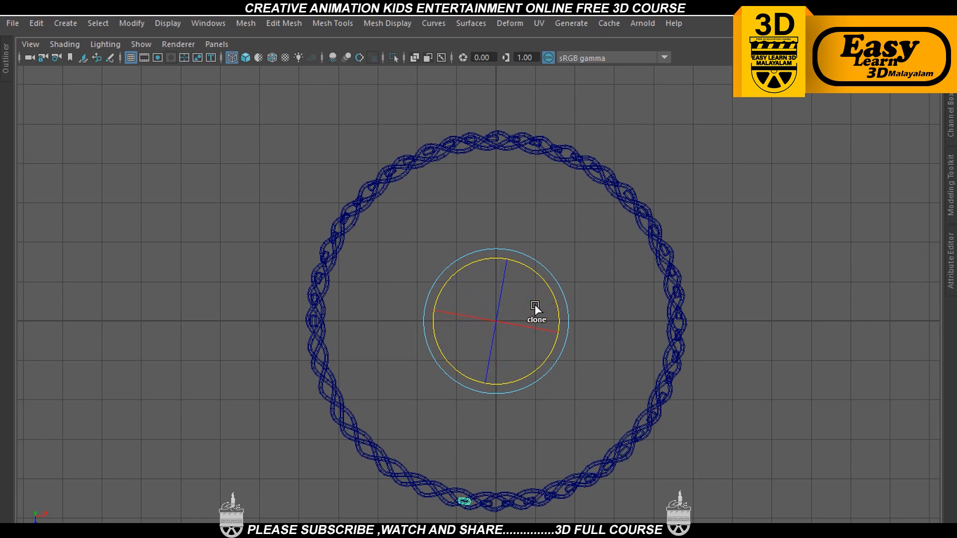
{"action": "key", "text": "shift+d"}
{"action": "key", "text": "shift+d"}
{"action": "key", "text": "shift+d"}
{"action": "key", "text": "shift+d"}
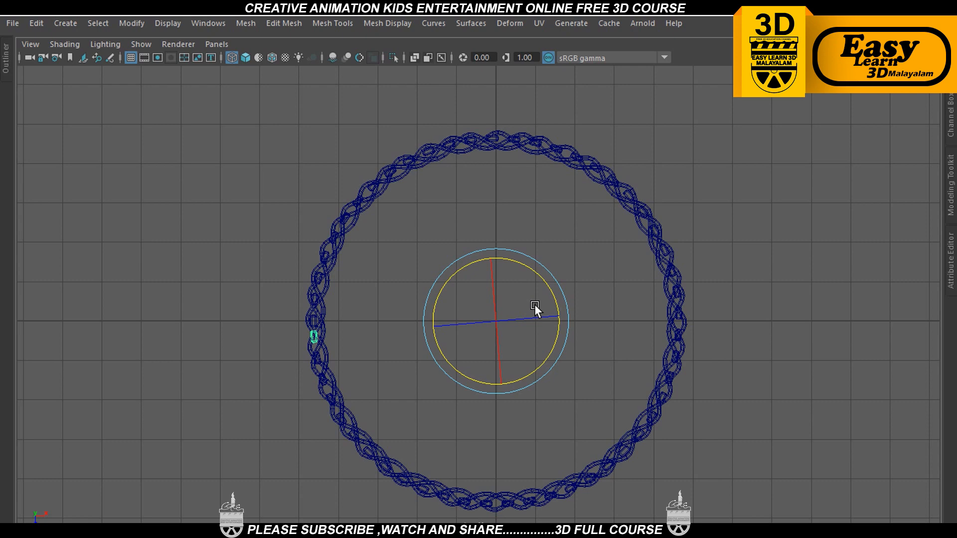
Rotate the last post copy slightly to even out its spacing and check the full circle of posts in perspective
{"action": "scroll", "coordinate": [388, 341], "scroll_direction": "up", "scroll_amount": 2}
{"action": "left_click_drag", "start_coordinate": [450, 298], "coordinate": [447, 300]}
{"action": "key", "text": "space"}
{"action": "key", "text": "space"}
{"action": "scroll", "coordinate": [747, 274], "scroll_direction": "down", "scroll_amount": 3}
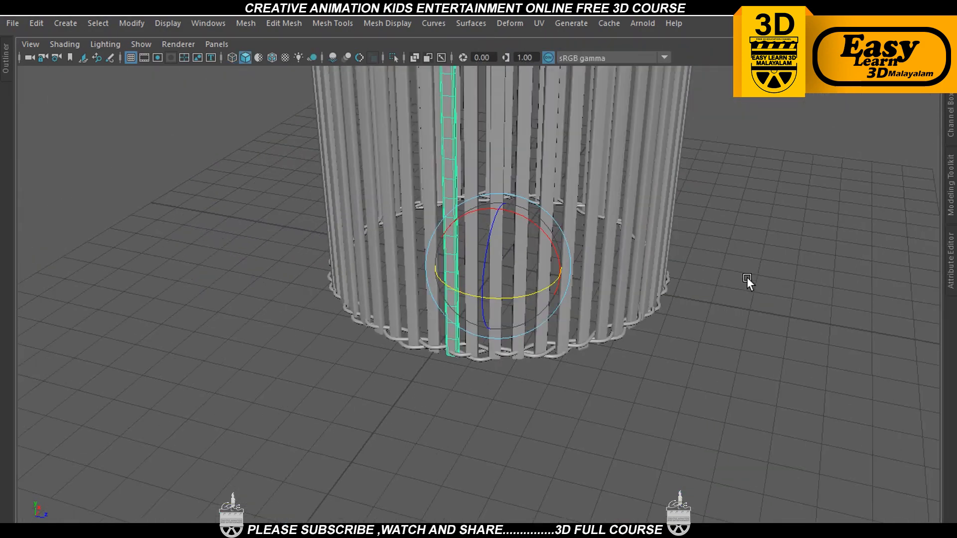
{"action": "left_click_drag", "start_coordinate": [746, 277], "coordinate": [740, 382], "text": "alt"}
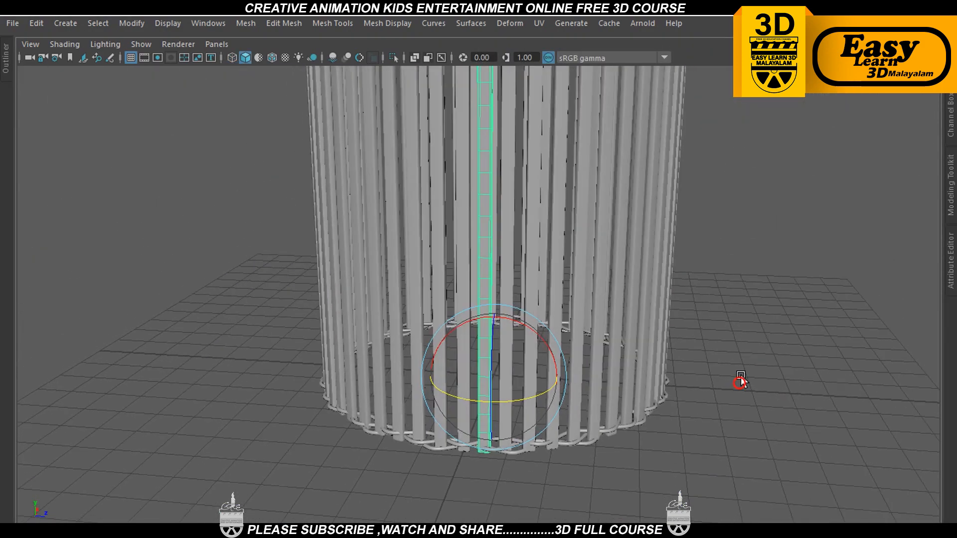
{"action": "middle_click_drag", "start_coordinate": [703, 382], "coordinate": [690, 319], "text": "alt"}
{"action": "scroll", "coordinate": [686, 346], "scroll_direction": "up", "scroll_amount": 3}
{"action": "middle_click_drag", "start_coordinate": [681, 384], "coordinate": [629, 346], "text": "alt"}
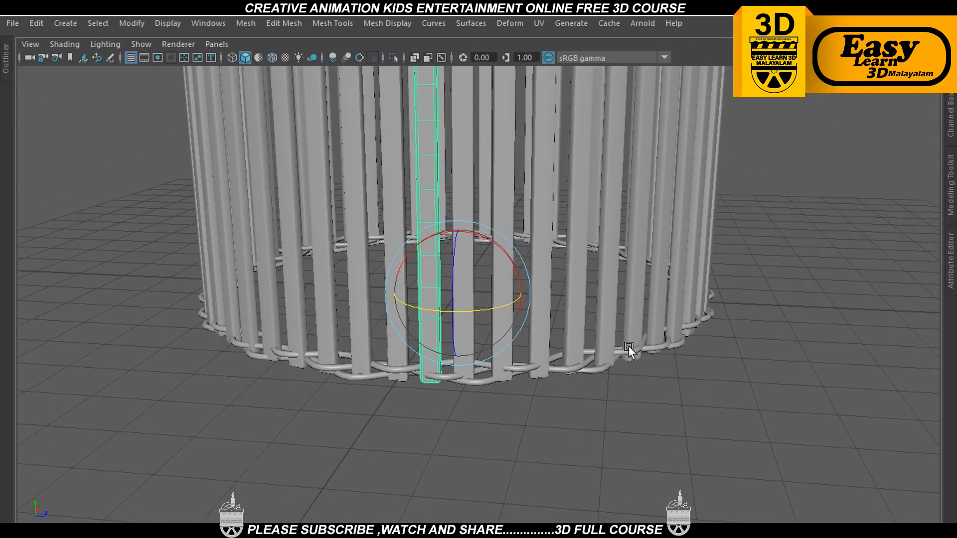
Select all strands of the braided ring around the base of the posts
{"action": "scroll", "coordinate": [629, 346], "scroll_direction": "up", "scroll_amount": 2}
{"action": "left_click", "coordinate": [533, 394]}
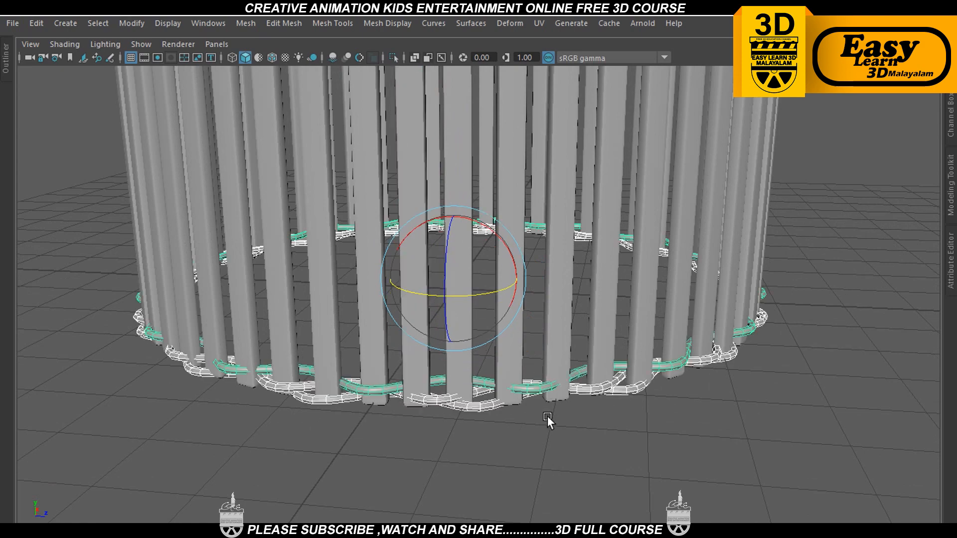
{"action": "scroll", "coordinate": [549, 417], "scroll_direction": "down", "scroll_amount": 2}
{"action": "middle_click_drag", "start_coordinate": [549, 417], "coordinate": [549, 433], "text": "alt"}
{"action": "left_click_drag", "start_coordinate": [548, 434], "coordinate": [530, 422], "text": "alt"}
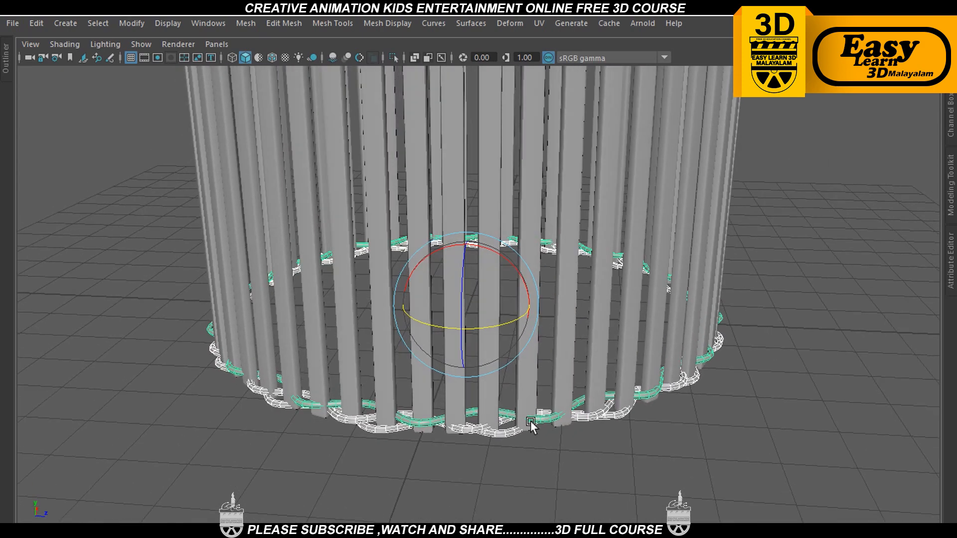
Save the scene under a new file name as Maya Binary in the Wicker basket folder
{"action": "left_click", "coordinate": [10, 23]}
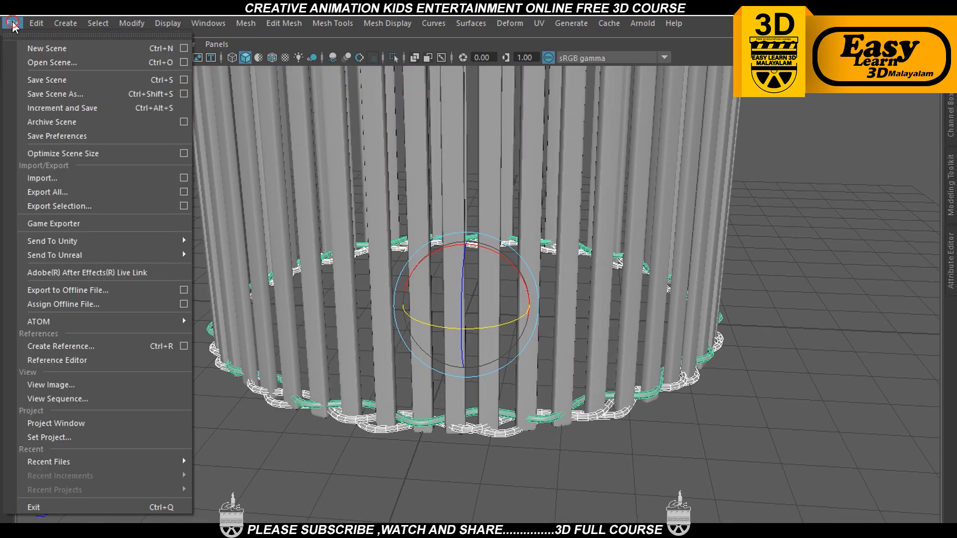
{"action": "left_click", "coordinate": [58, 94]}
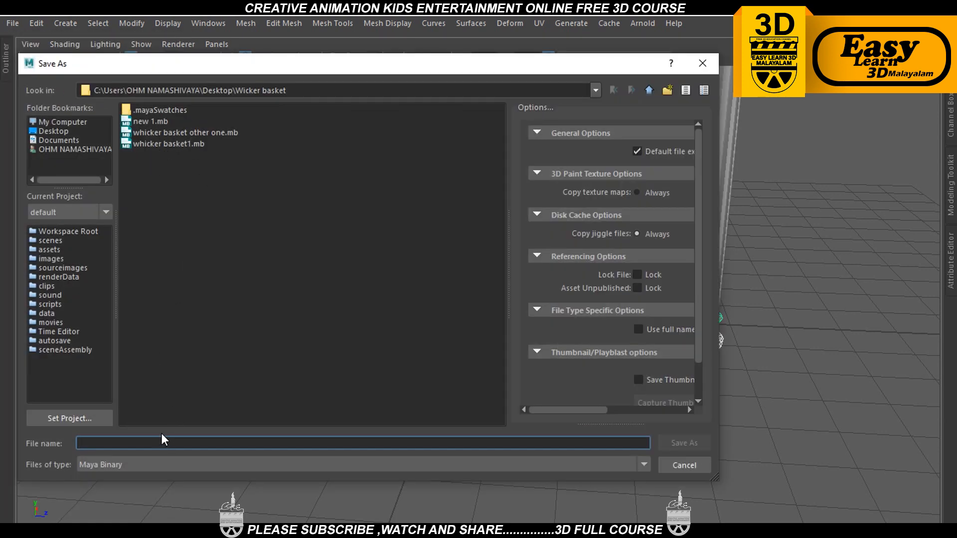
{"action": "left_click", "coordinate": [142, 443]}
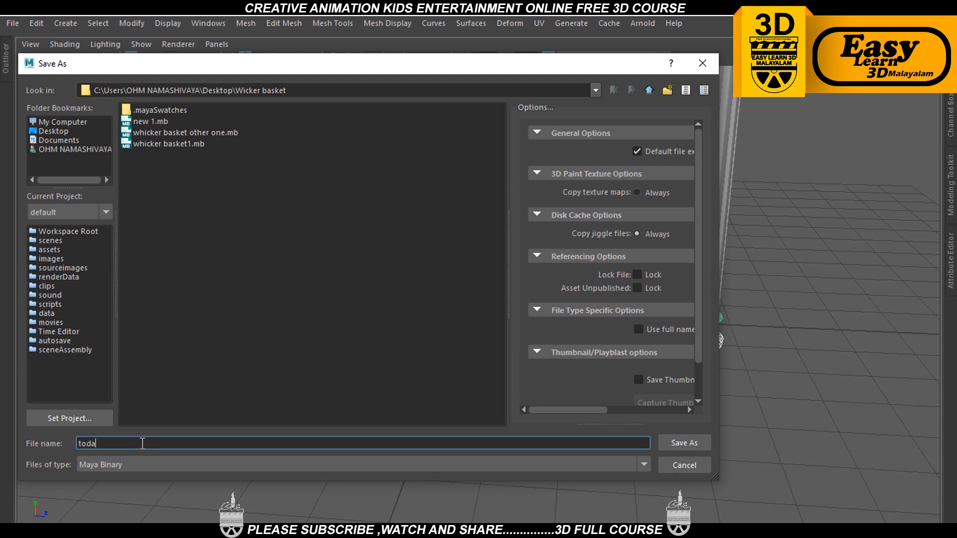
{"action": "type", "text": "ss"}
{"action": "left_click", "coordinate": [673, 448]}
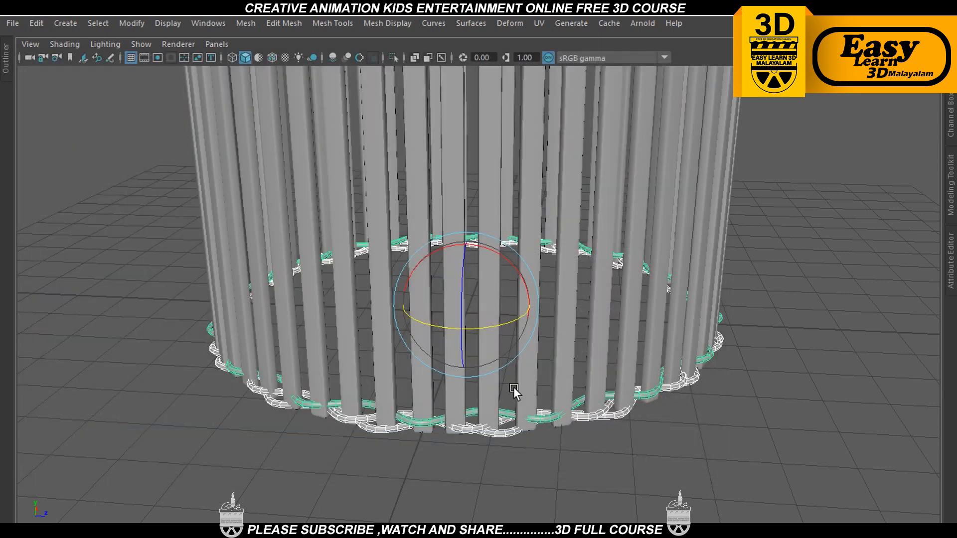
Duplicate the selected braided ring and raise the copy vertically above the original in the front view
{"action": "key", "text": "space"}
{"action": "key", "text": "space"}
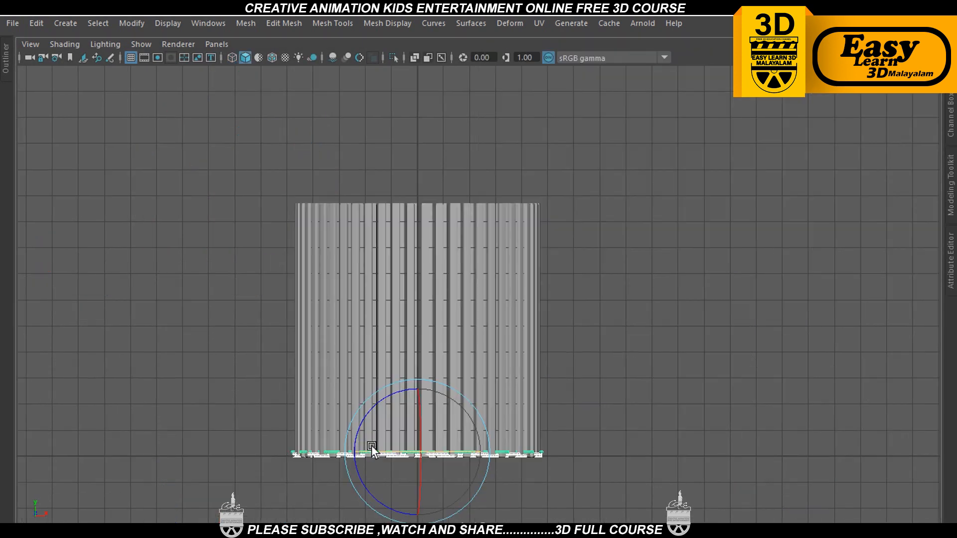
{"action": "middle_click_drag", "start_coordinate": [368, 444], "coordinate": [399, 411], "text": "alt"}
{"action": "key", "text": "w"}
{"action": "scroll", "coordinate": [471, 437], "scroll_direction": "up", "scroll_amount": 1}
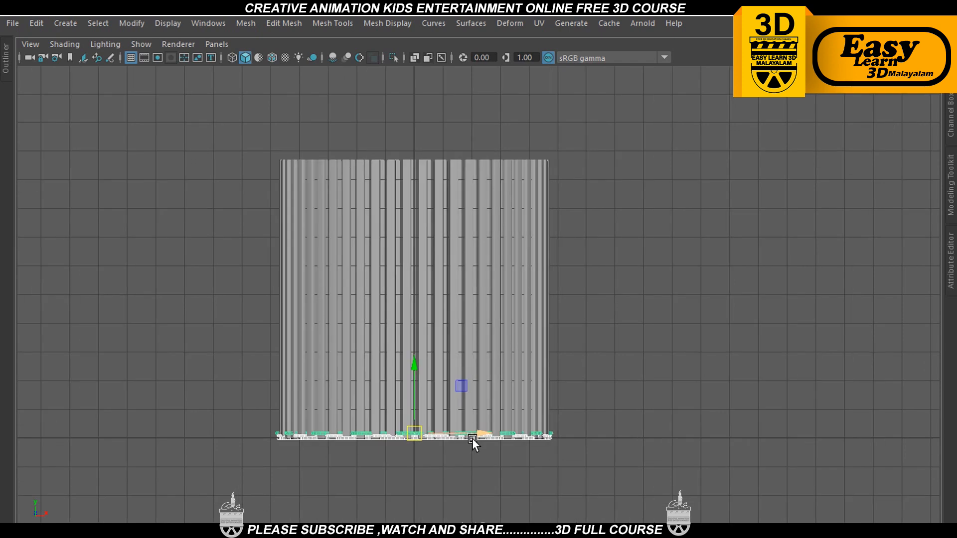
{"action": "scroll", "coordinate": [429, 456], "scroll_direction": "up", "scroll_amount": 3}
{"action": "middle_click_drag", "start_coordinate": [424, 457], "coordinate": [459, 384], "text": "alt"}
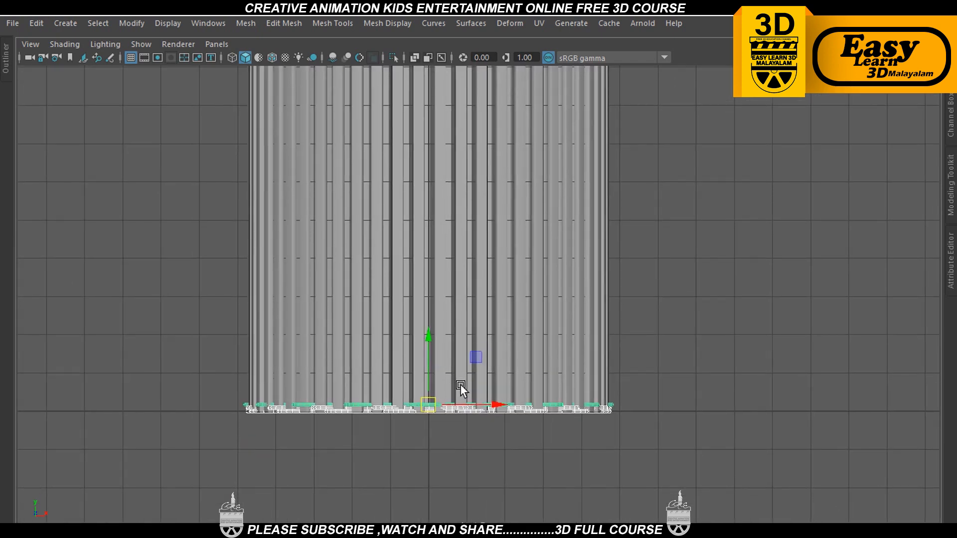
{"action": "scroll", "coordinate": [426, 375], "scroll_direction": "up", "scroll_amount": 2}
{"action": "left_click_drag", "start_coordinate": [422, 371], "coordinate": [418, 347]}
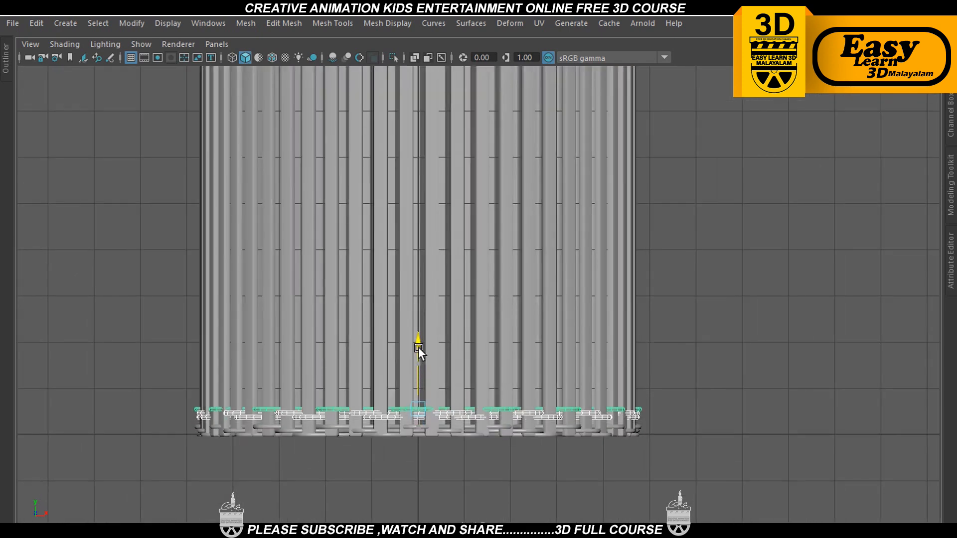
Lower the ring copy slightly so it sits closely above the strands of the original ring
{"action": "scroll", "coordinate": [486, 421], "scroll_direction": "up", "scroll_amount": 2}
{"action": "middle_click_drag", "start_coordinate": [478, 459], "coordinate": [509, 328], "text": "alt"}
{"action": "scroll", "coordinate": [510, 327], "scroll_direction": "up", "scroll_amount": 1}
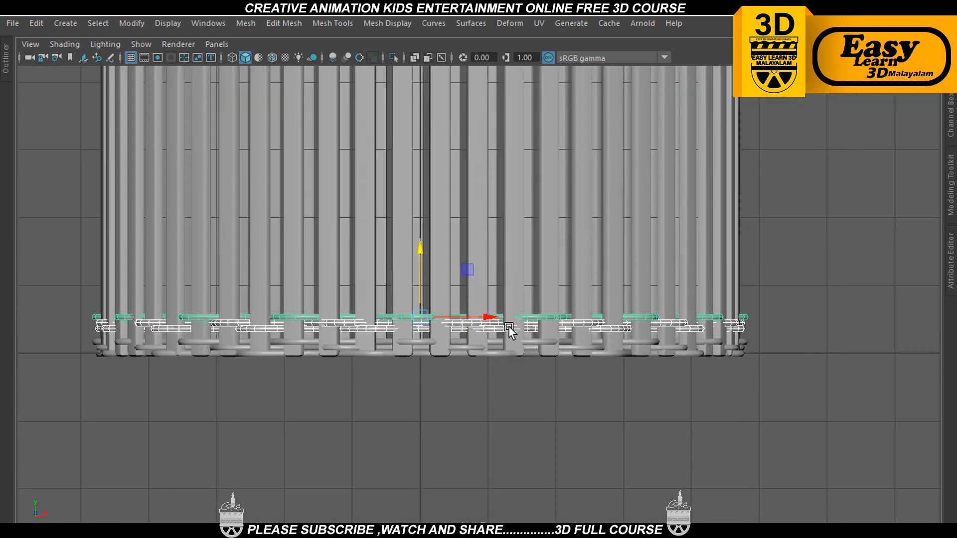
{"action": "scroll", "coordinate": [510, 328], "scroll_direction": "up", "scroll_amount": 2}
{"action": "left_click_drag", "start_coordinate": [376, 259], "coordinate": [377, 270]}
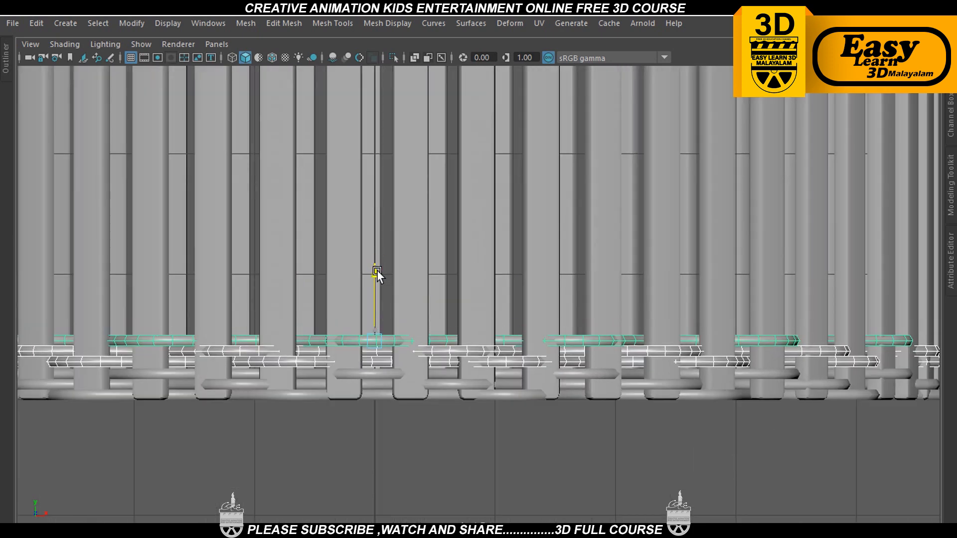
Repeat the ring duplicate with the same vertical offset until braided rows cover the posts up to their tops
{"action": "scroll", "coordinate": [616, 324], "scroll_direction": "down", "scroll_amount": 5}
{"action": "left_click_drag", "start_coordinate": [573, 280], "coordinate": [551, 393], "text": "alt"}
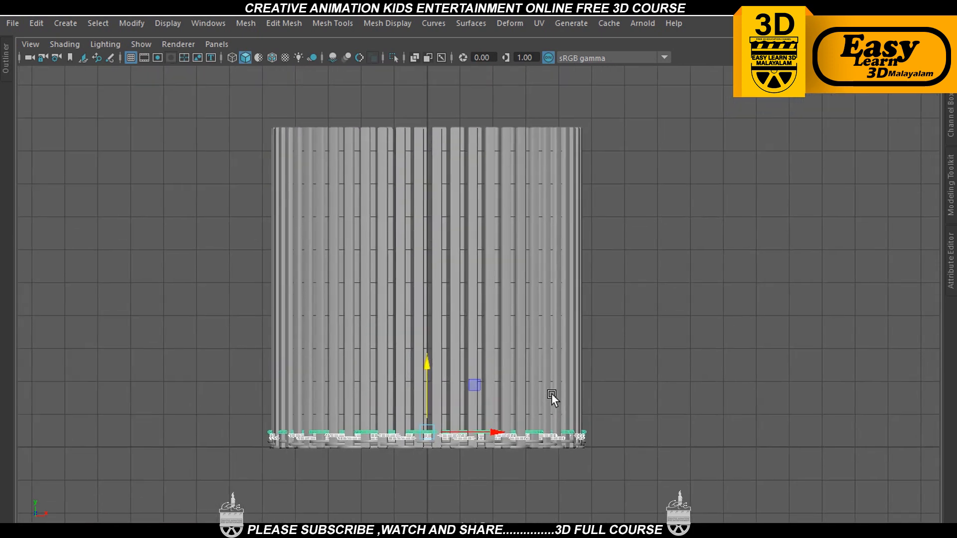
{"action": "key", "text": "shift+d"}
{"action": "key", "text": "shift+d"}
{"action": "key", "text": "shift+d"}
{"action": "key", "text": "shift+d"}
{"action": "key", "text": "shift+d"}
{"action": "key", "text": "shift+d"}
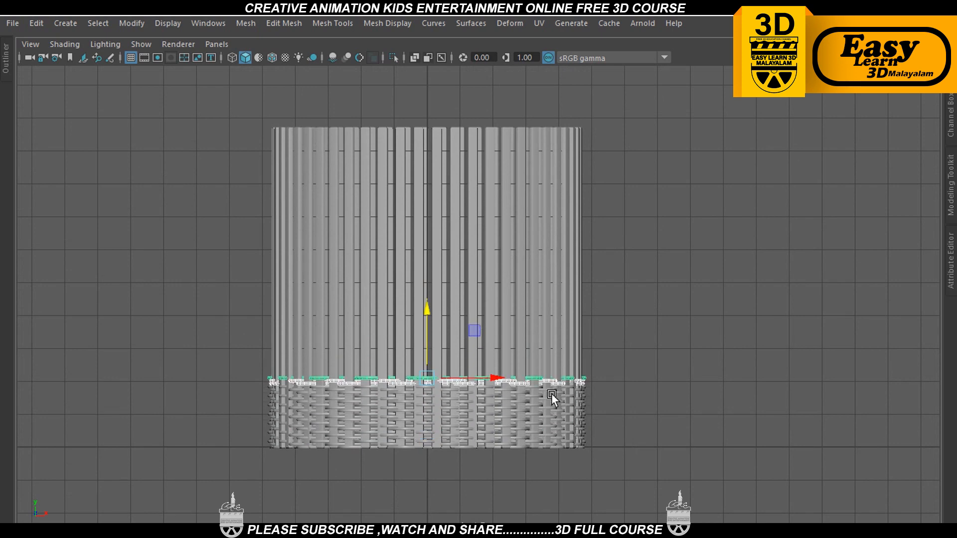
{"action": "key", "text": "shift+d"}
{"action": "key", "text": "shift+d"}
{"action": "key", "text": "shift+d"}
{"action": "key", "text": "shift+d"}
{"action": "key", "text": "shift+d"}
{"action": "key", "text": "shift+d"}
{"action": "key", "text": "shift+d"}
{"action": "key", "text": "shift+d"}
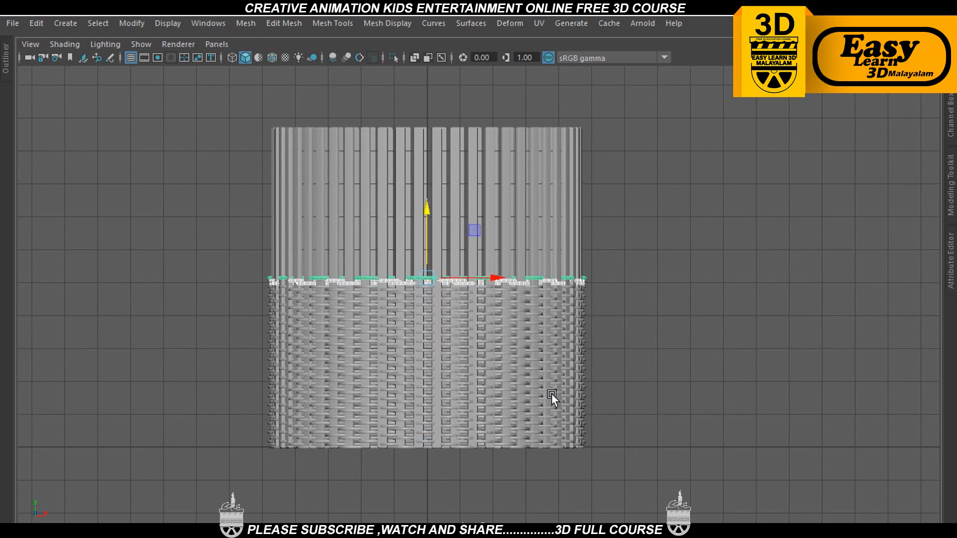
{"action": "key", "text": "shift+d"}
{"action": "key", "text": "shift+d"}
{"action": "key", "text": "shift+d"}
{"action": "key", "text": "shift+d"}
{"action": "key", "text": "shift+d"}
{"action": "key", "text": "shift+d"}
{"action": "key", "text": "shift+d"}
{"action": "key", "text": "shift+d"}
{"action": "key", "text": "shift+d"}
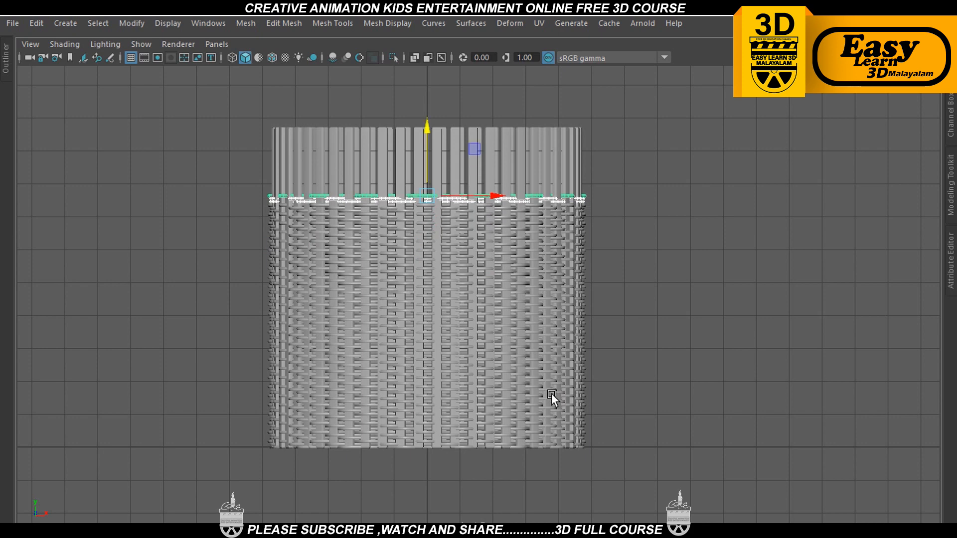
{"action": "key", "text": "shift+d"}
{"action": "key", "text": "shift+d"}
{"action": "key", "text": "shift+d"}
{"action": "key", "text": "shift+d"}
{"action": "key", "text": "shift+d"}
{"action": "key", "text": "shift+d"}
{"action": "key", "text": "shift+d"}
{"action": "key", "text": "shift+d"}
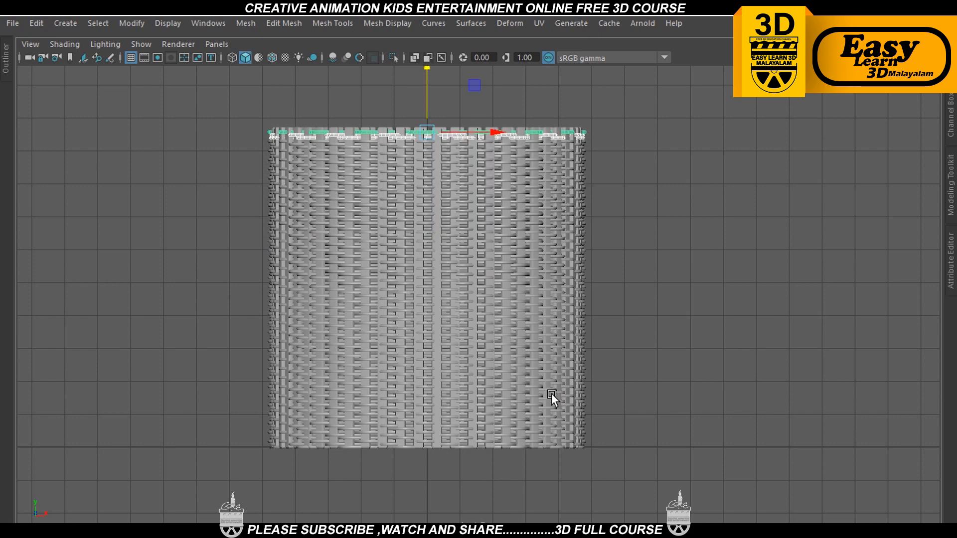
Deselect the rings and examine the woven wall and its upper edge from several angles in perspective
{"action": "left_click", "coordinate": [697, 318]}
{"action": "key", "text": "space"}
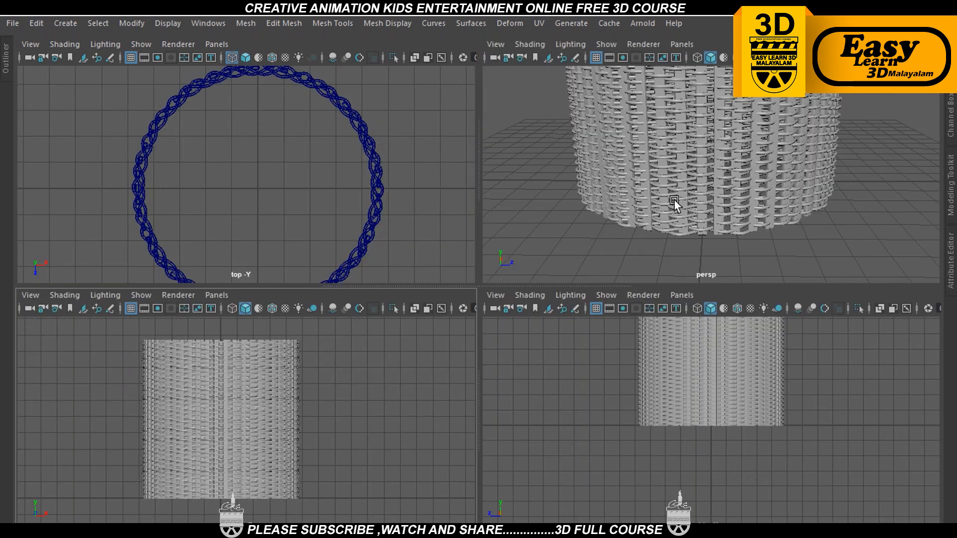
{"action": "key", "text": "space"}
{"action": "scroll", "coordinate": [634, 257], "scroll_direction": "down", "scroll_amount": 2}
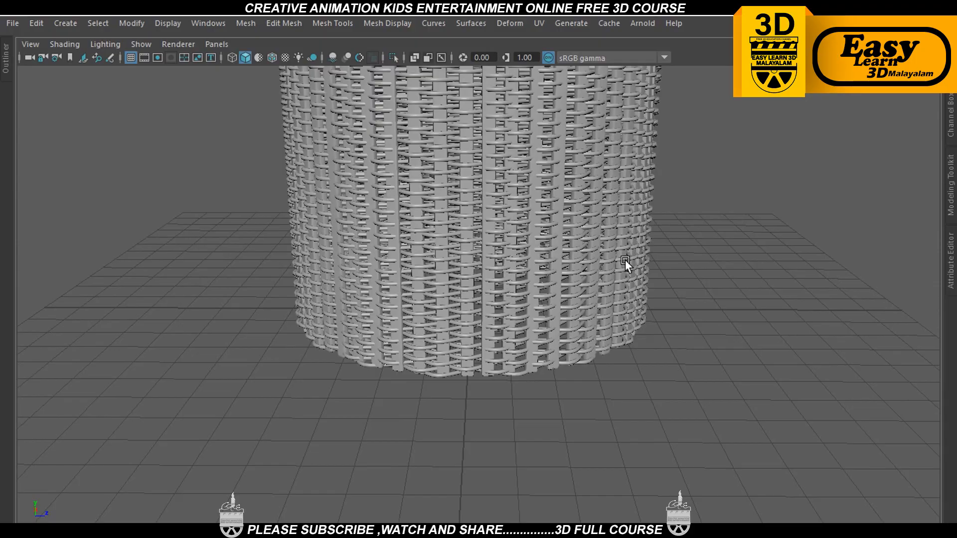
{"action": "scroll", "coordinate": [597, 382], "scroll_direction": "down", "scroll_amount": 2}
{"action": "left_click_drag", "start_coordinate": [597, 382], "coordinate": [641, 336], "text": "alt"}
{"action": "scroll", "coordinate": [638, 336], "scroll_direction": "up", "scroll_amount": 5}
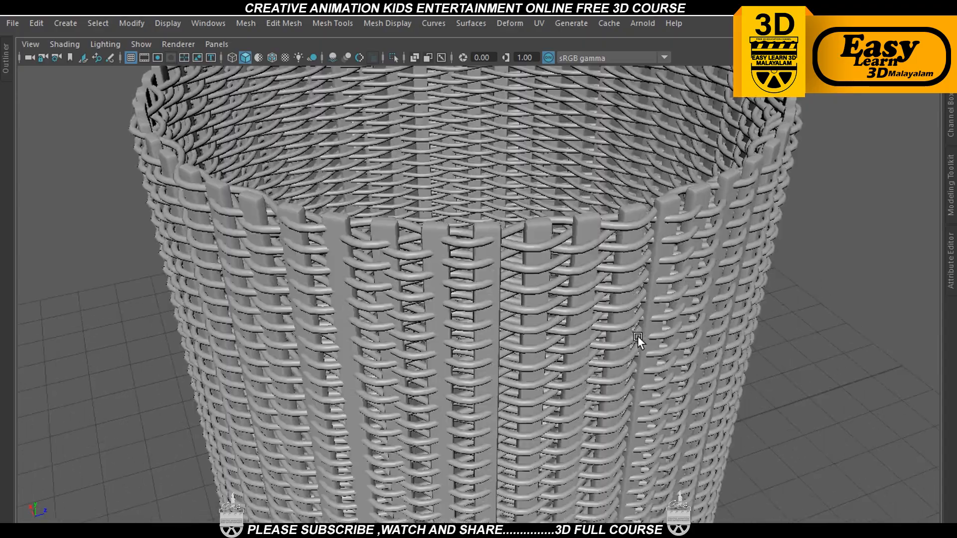
{"action": "scroll", "coordinate": [578, 352], "scroll_direction": "down", "scroll_amount": 5}
{"action": "left_click_drag", "start_coordinate": [573, 347], "coordinate": [513, 345], "text": "alt"}
{"action": "scroll", "coordinate": [415, 322], "scroll_direction": "down", "scroll_amount": 5}
{"action": "scroll", "coordinate": [513, 345], "scroll_direction": "up", "scroll_amount": 3}
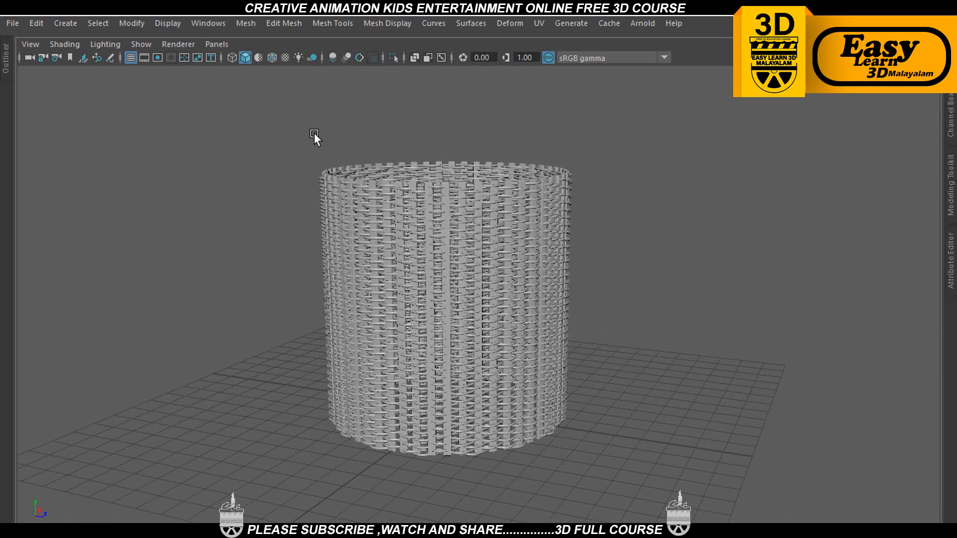
Select all posts and braided rows of the basket and delete their construction history
{"action": "left_click_drag", "start_coordinate": [268, 132], "coordinate": [660, 485]}
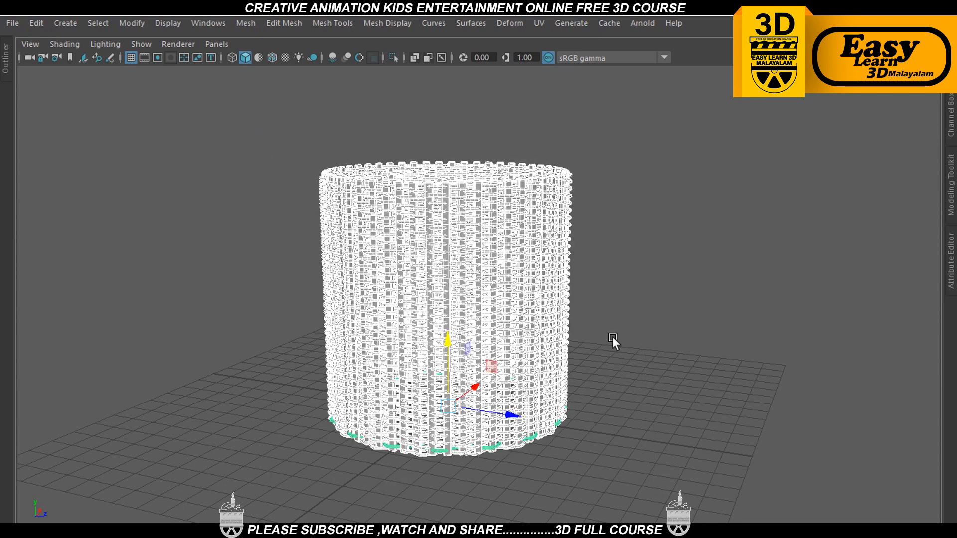
{"action": "left_click", "coordinate": [40, 22]}
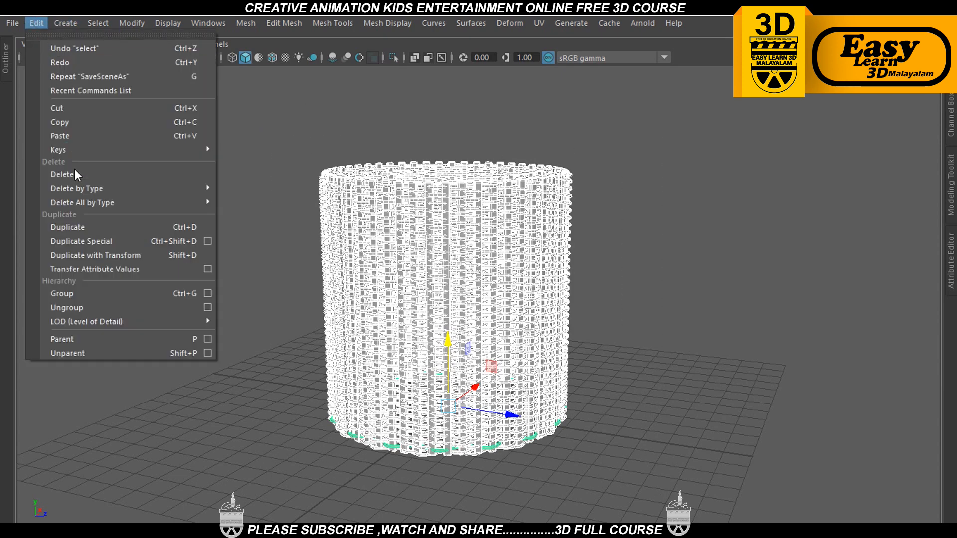
{"action": "mouse_move", "coordinate": [226, 199]}
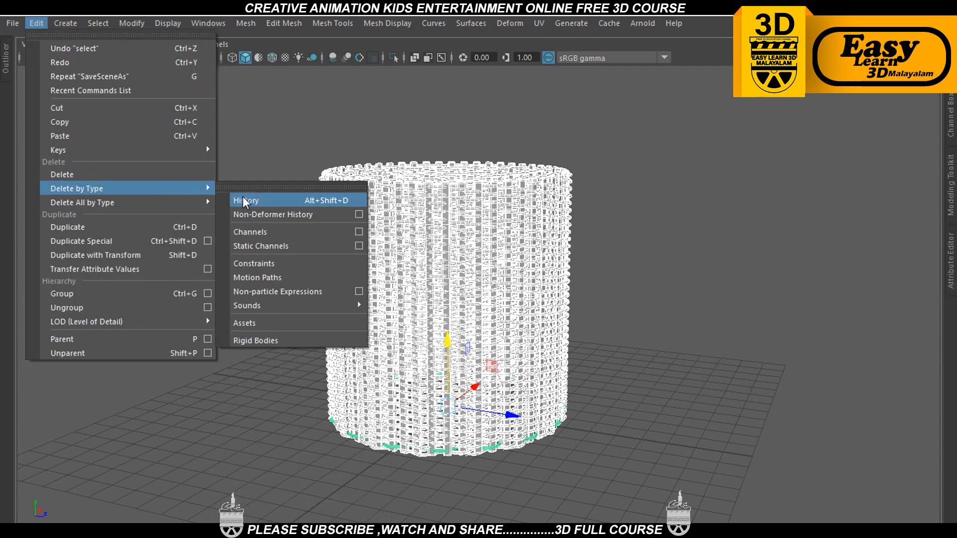
{"action": "left_click", "coordinate": [243, 199]}
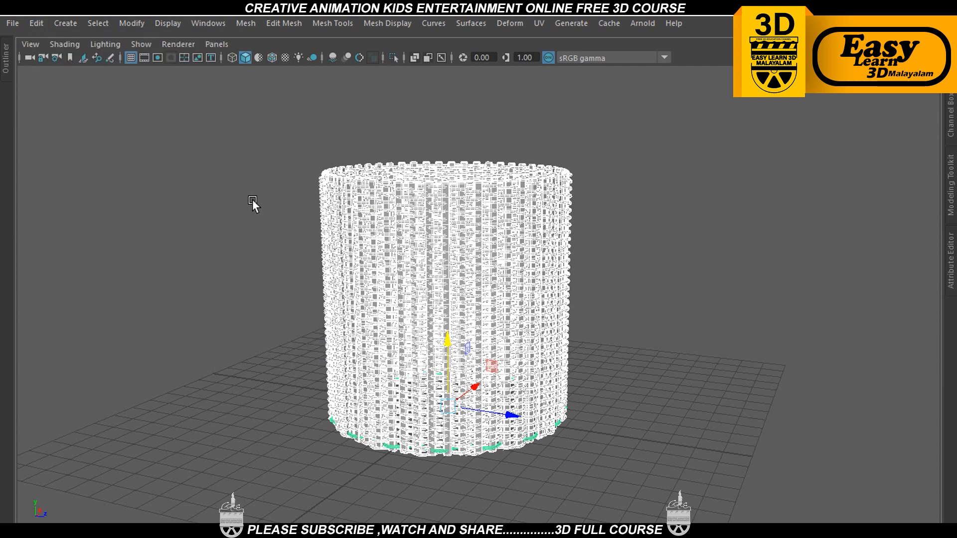
Select the whole basket again and combine all its posts and strands into one mesh
{"action": "left_click", "coordinate": [250, 175]}
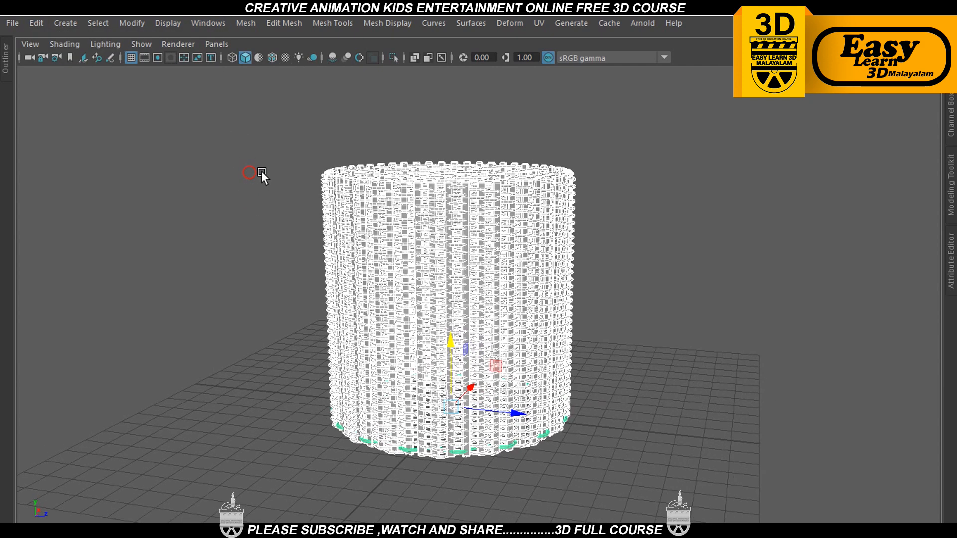
{"action": "left_click_drag", "start_coordinate": [257, 130], "coordinate": [704, 508]}
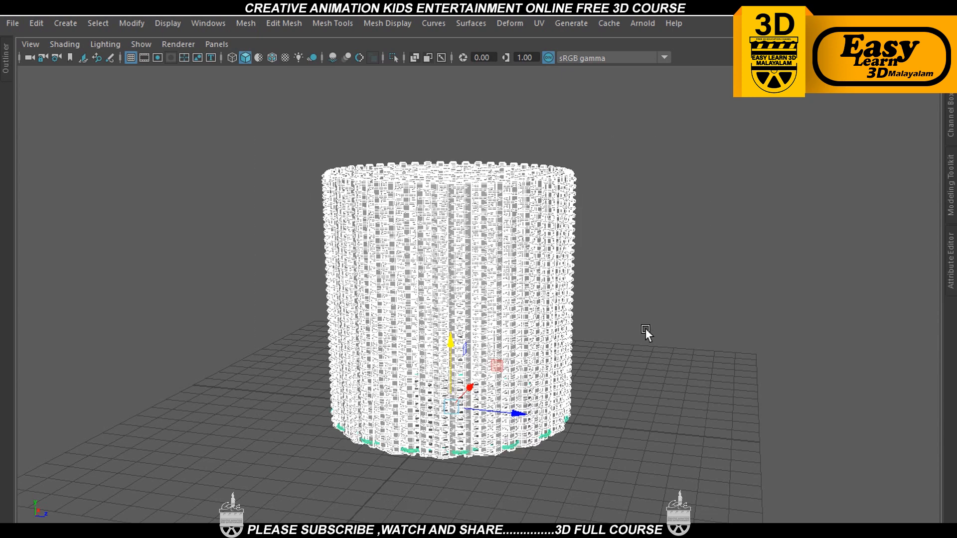
{"action": "right_click", "coordinate": [620, 253], "text": "shift"}
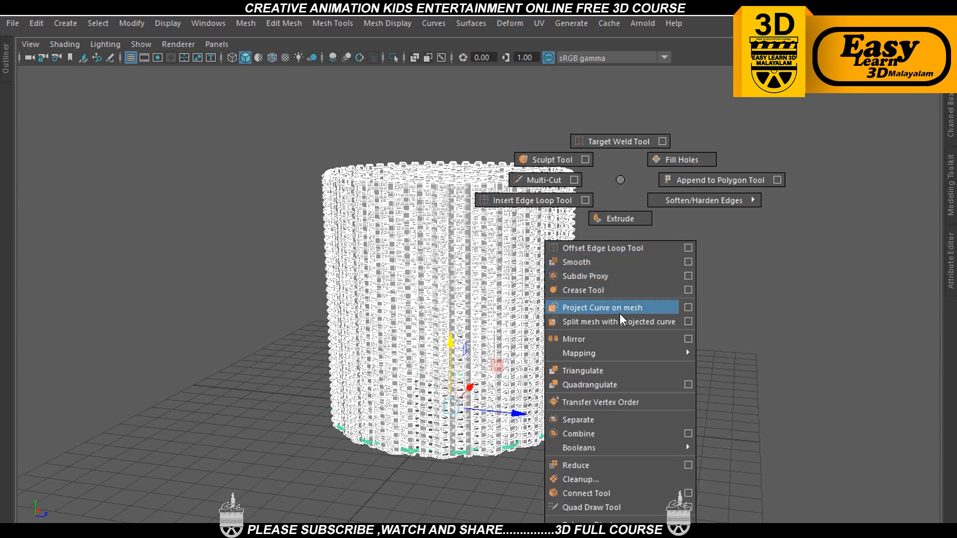
{"action": "left_click", "coordinate": [609, 432]}
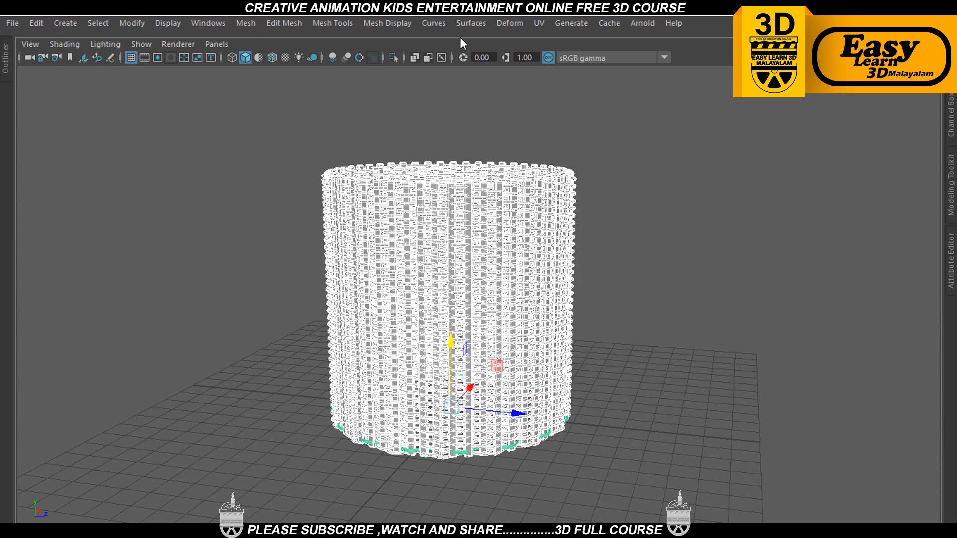
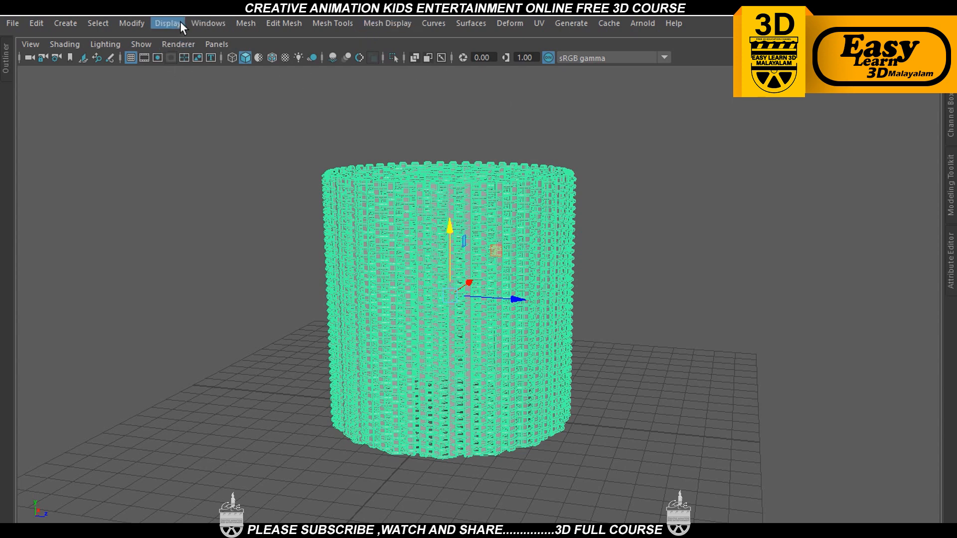
Center the pivot of the combined basket mesh
{"action": "left_click", "coordinate": [136, 22]}
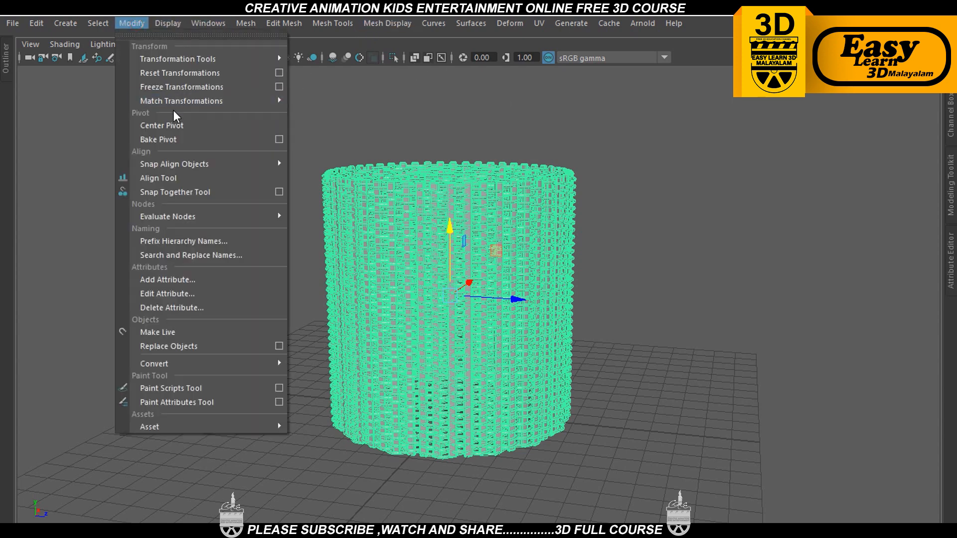
{"action": "left_click", "coordinate": [171, 128]}
{"action": "mouse_move", "coordinate": [610, 314]}
{"action": "left_mouse_down", "text": "alt"}
{"action": "mouse_move", "coordinate": [615, 346]}
{"action": "mouse_move", "coordinate": [627, 314]}
{"action": "left_mouse_up", "text": "alt"}
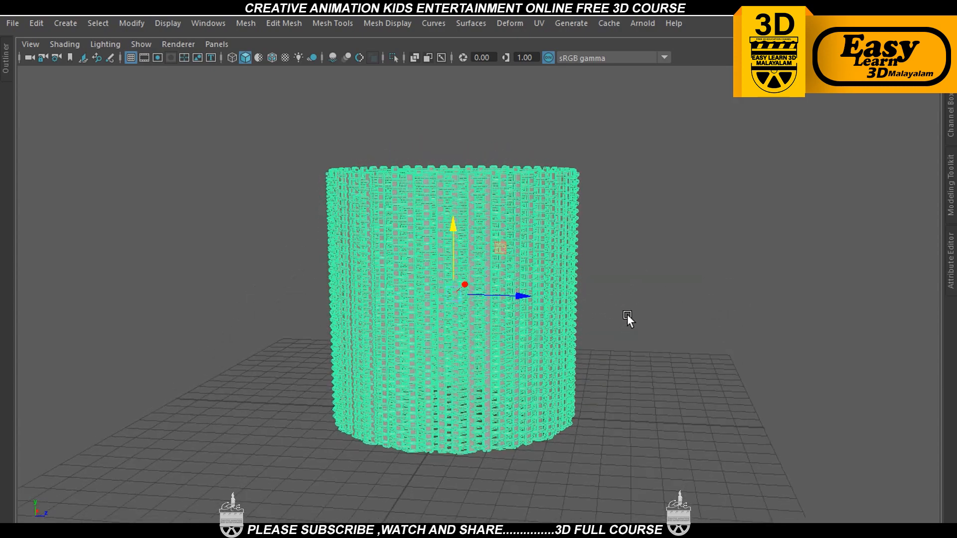
Delete the construction history of the combined basket mesh
{"action": "left_click", "coordinate": [650, 270]}
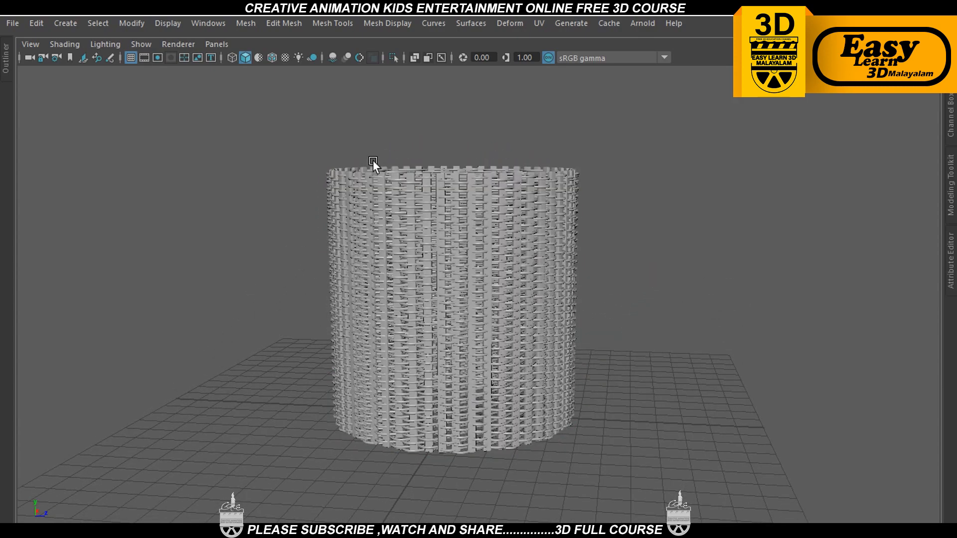
{"action": "left_click", "coordinate": [343, 167]}
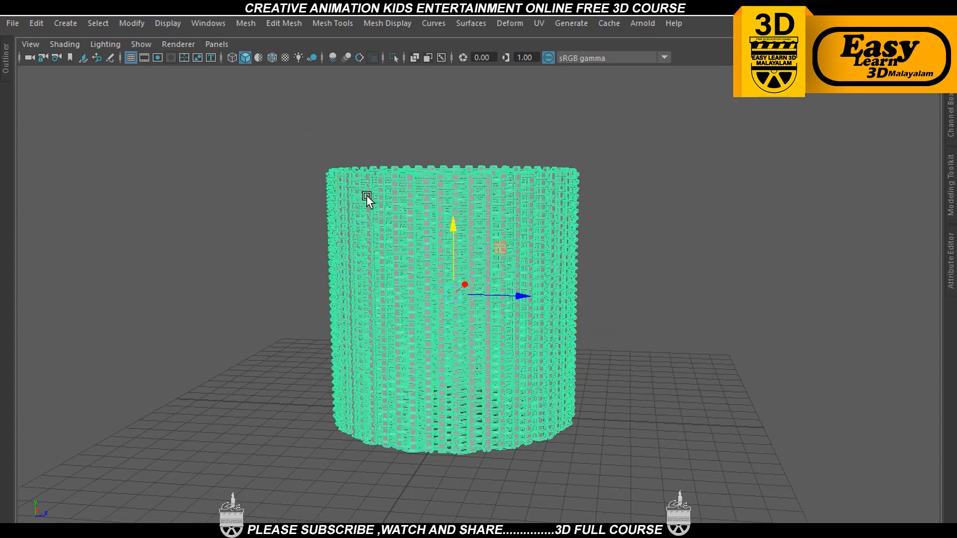
{"action": "left_click", "coordinate": [40, 25]}
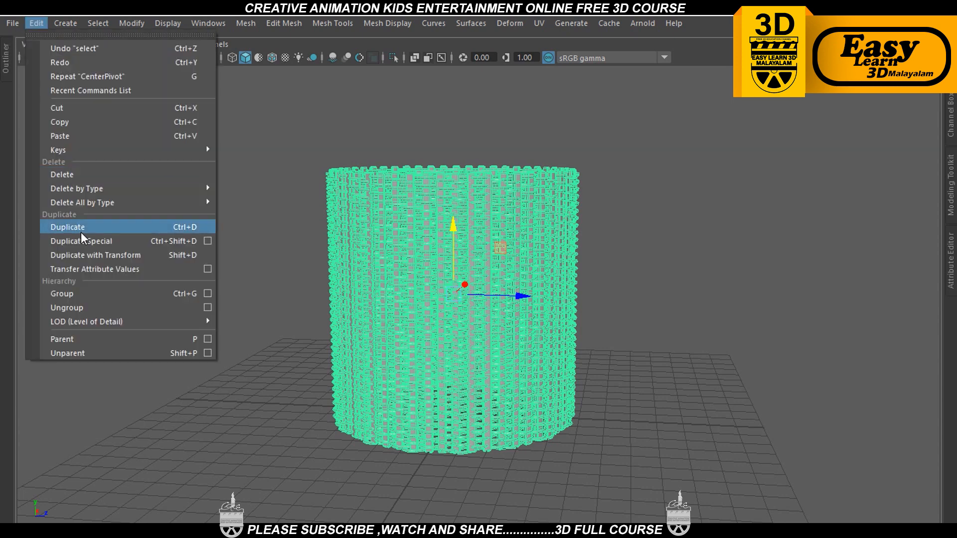
{"action": "mouse_move", "coordinate": [98, 189]}
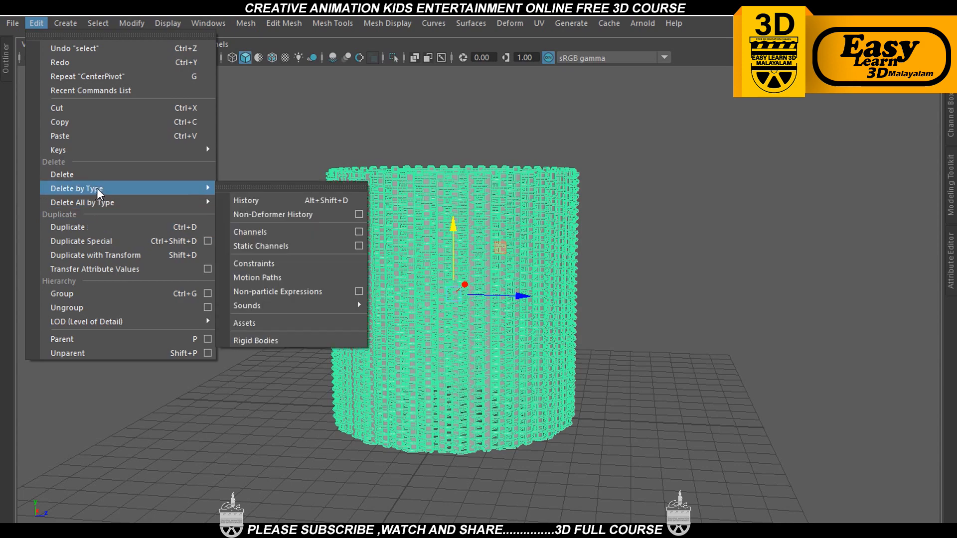
{"action": "left_click", "coordinate": [270, 201]}
{"action": "scroll", "coordinate": [636, 279], "scroll_direction": "up", "scroll_amount": 2}
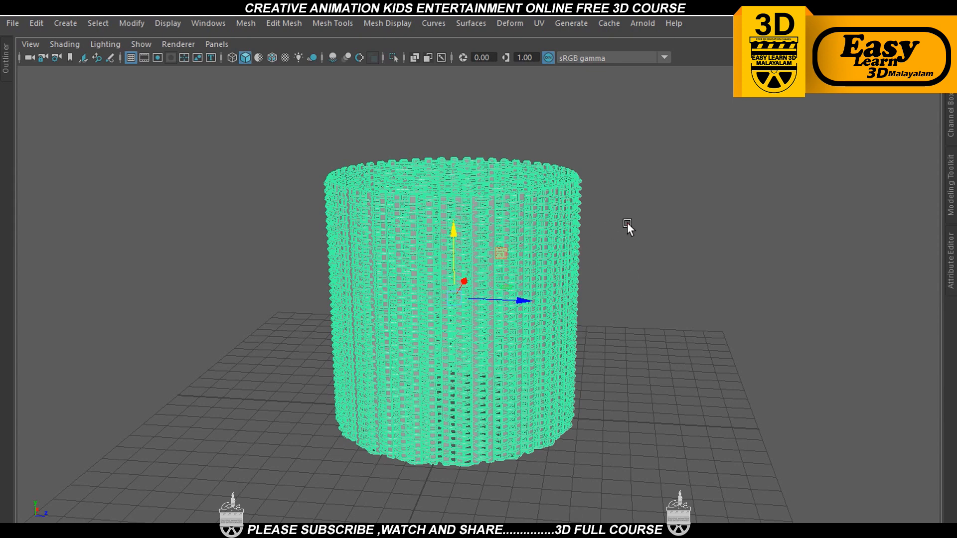
Smooth the combined basket mesh with 1 division
{"action": "left_click", "coordinate": [627, 222]}
{"action": "left_click", "coordinate": [538, 221]}
{"action": "right_click_drag", "start_coordinate": [542, 179], "coordinate": [522, 264], "text": "shift"}
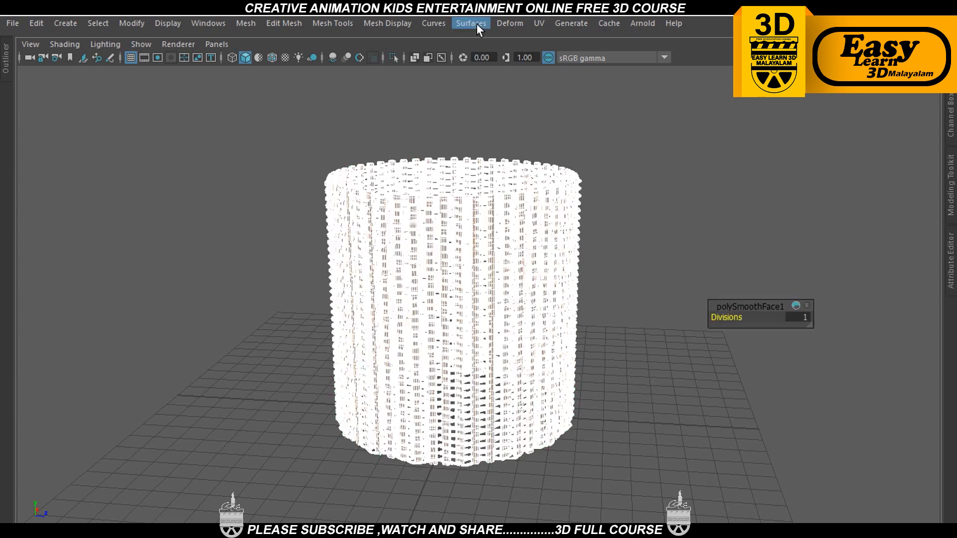
{"action": "left_click", "coordinate": [620, 192]}
{"action": "left_click", "coordinate": [524, 227]}
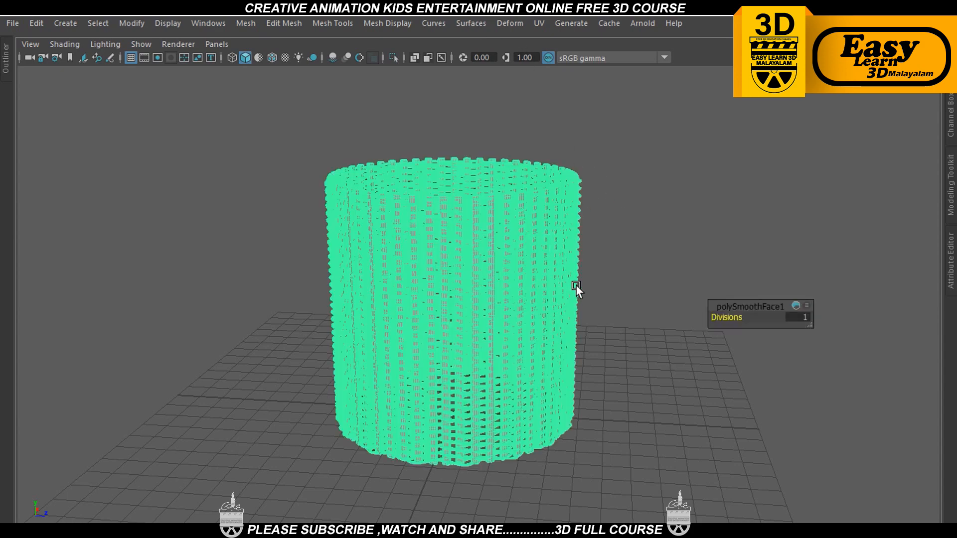
Delete the construction history of the smoothed basket and deselect it to check the woven surface
{"action": "left_click_drag", "start_coordinate": [576, 286], "coordinate": [553, 284], "text": "alt"}
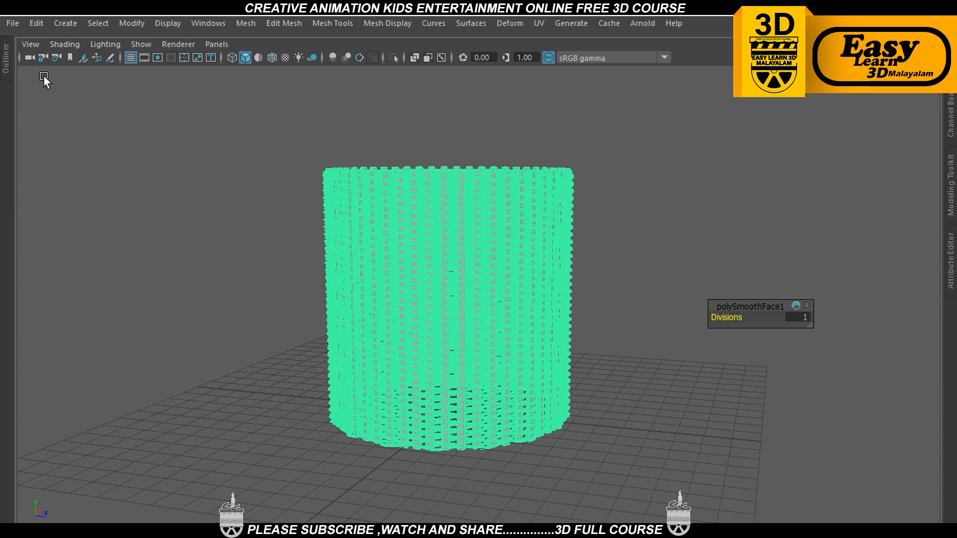
{"action": "left_click", "coordinate": [37, 25]}
{"action": "mouse_move", "coordinate": [90, 192]}
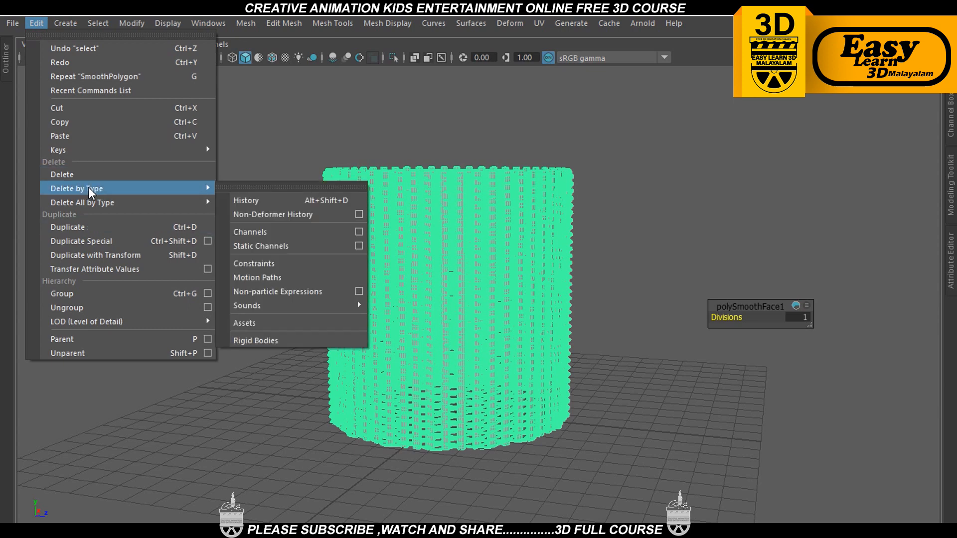
{"action": "left_click", "coordinate": [247, 199]}
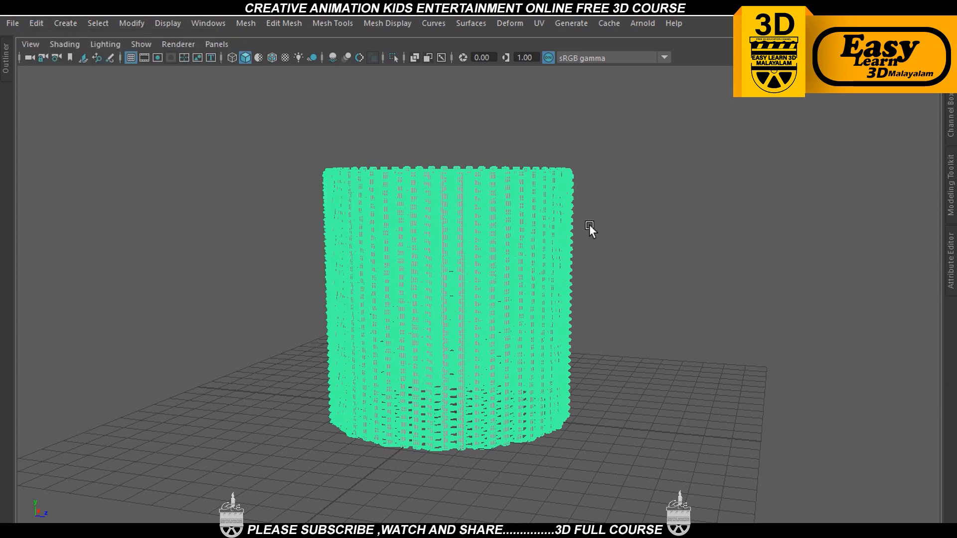
{"action": "left_click_drag", "start_coordinate": [703, 249], "coordinate": [707, 261], "text": "alt"}
{"action": "left_click", "coordinate": [699, 258]}
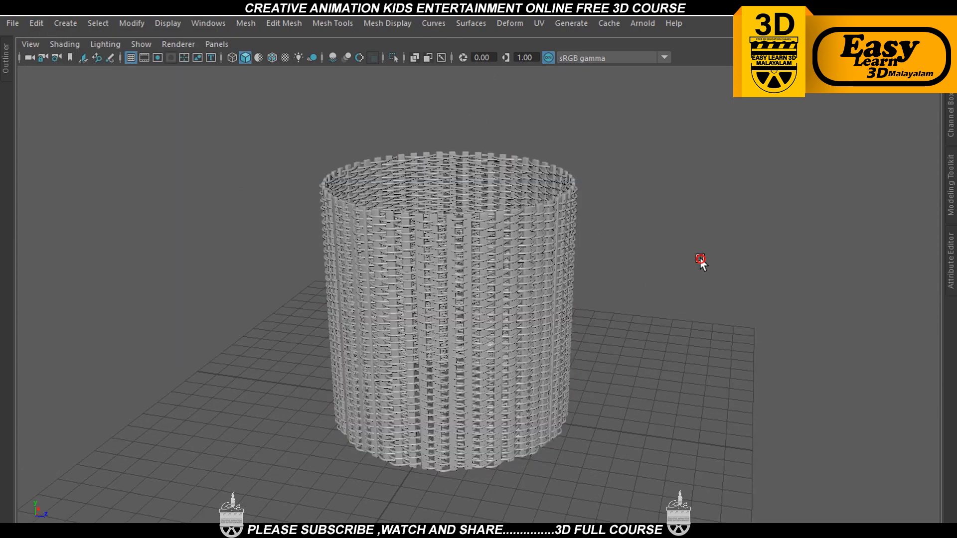
{"action": "left_click_drag", "start_coordinate": [629, 286], "coordinate": [647, 272], "text": "alt"}
{"action": "left_click", "coordinate": [538, 269]}
{"action": "left_click", "coordinate": [647, 273]}
{"action": "left_click_drag", "start_coordinate": [567, 277], "coordinate": [484, 295], "text": "alt"}
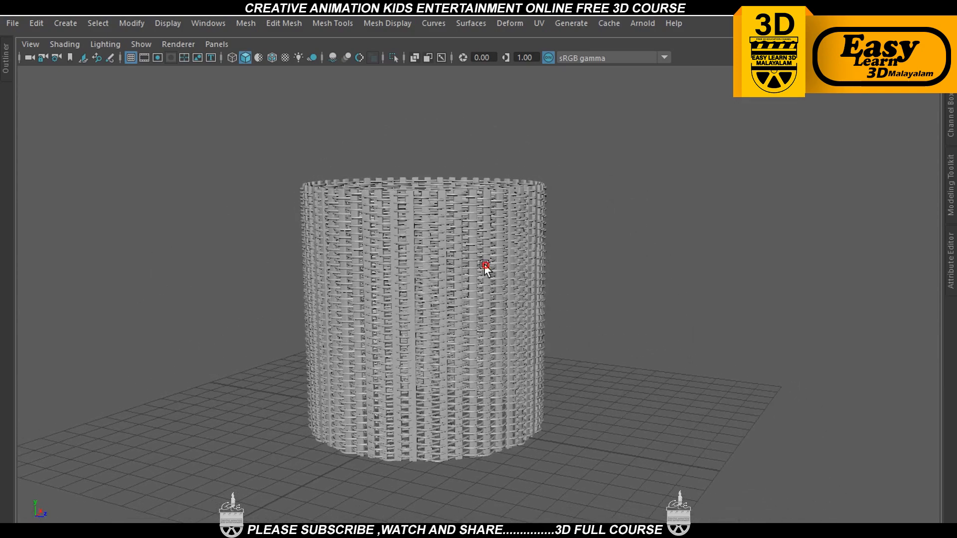
Add a nonlinear Squash deformer with reset default settings to the basket mesh
{"action": "left_click", "coordinate": [486, 264]}
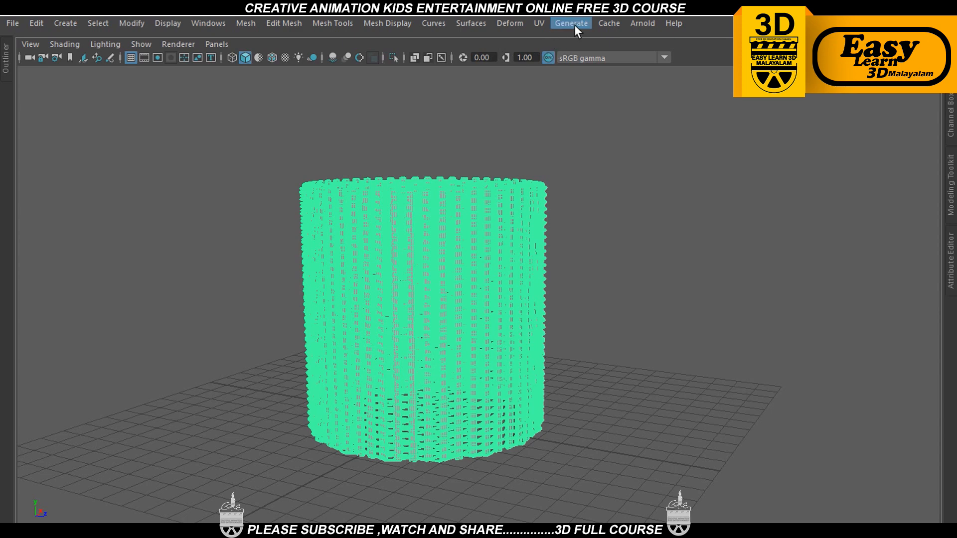
{"action": "key", "text": "ctrl+space"}
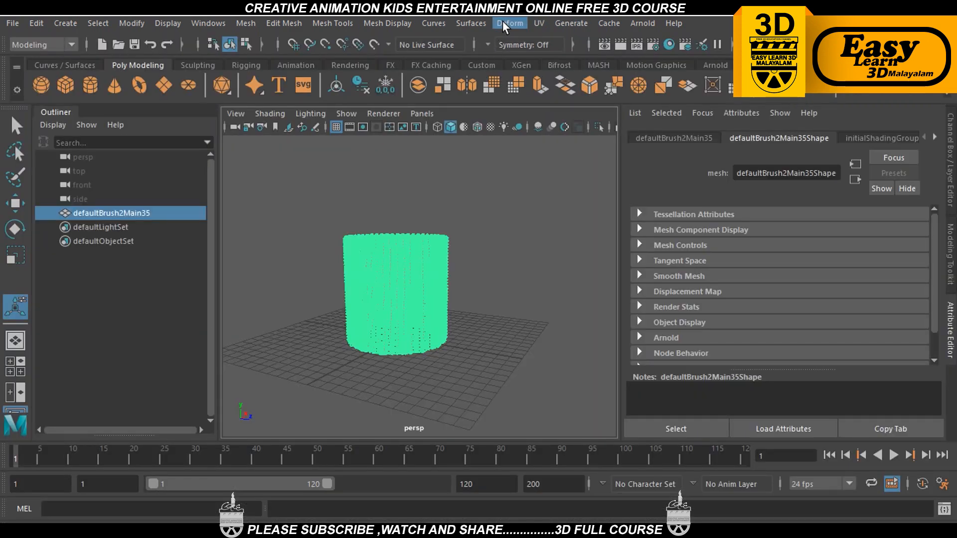
{"action": "key", "text": "ctrl+space"}
{"action": "key", "text": "w"}
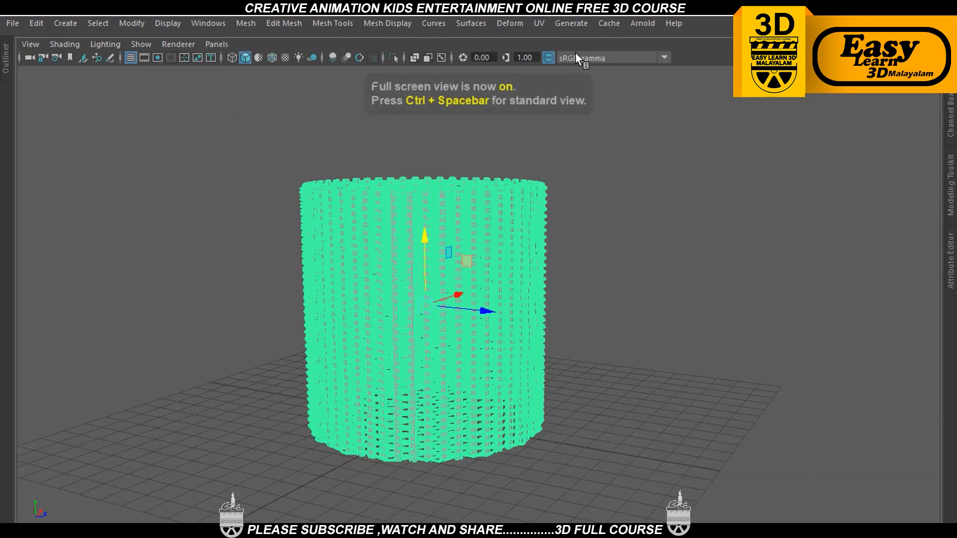
{"action": "left_click", "coordinate": [513, 22]}
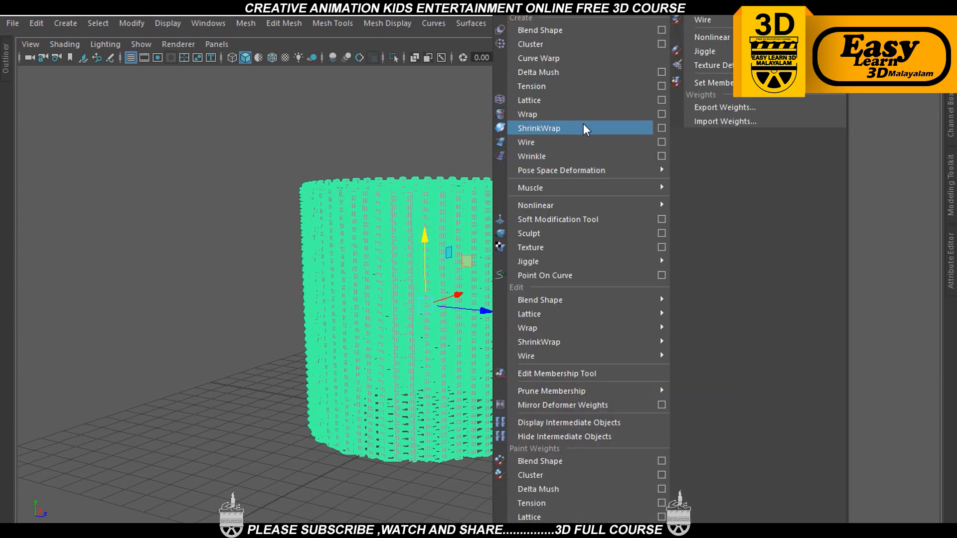
{"action": "mouse_move", "coordinate": [600, 205]}
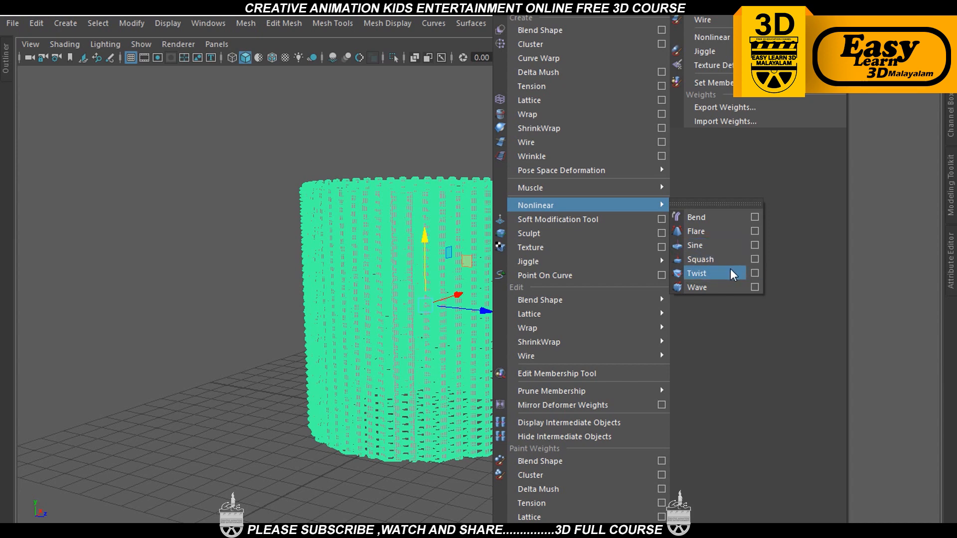
{"action": "left_click", "coordinate": [755, 259]}
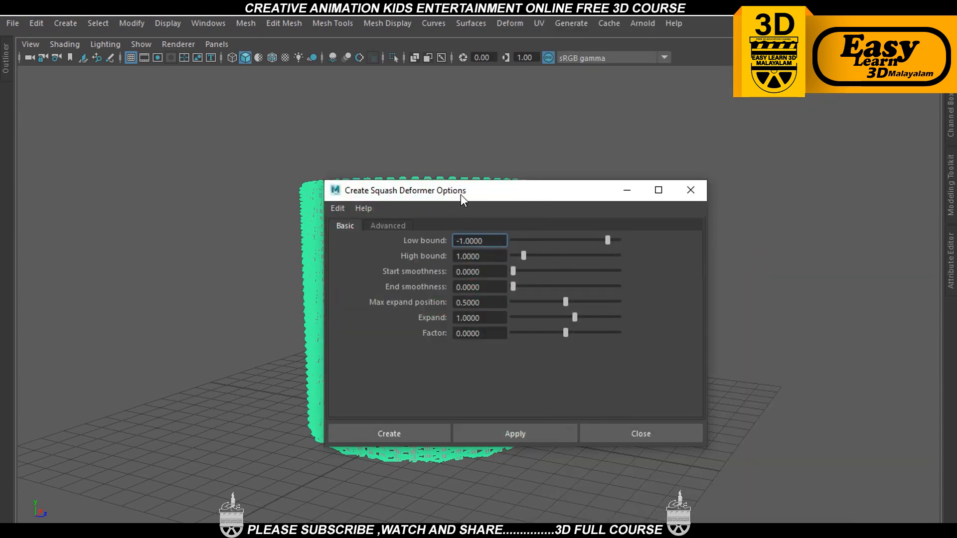
{"action": "left_click_drag", "start_coordinate": [461, 194], "coordinate": [630, 141]}
{"action": "left_click", "coordinate": [508, 158]}
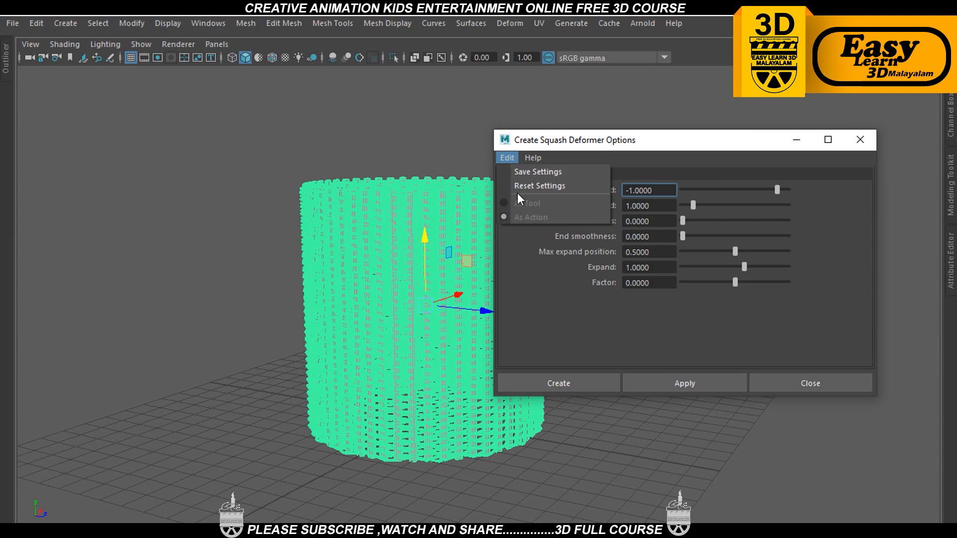
{"action": "left_click", "coordinate": [523, 189]}
{"action": "left_click", "coordinate": [568, 381]}
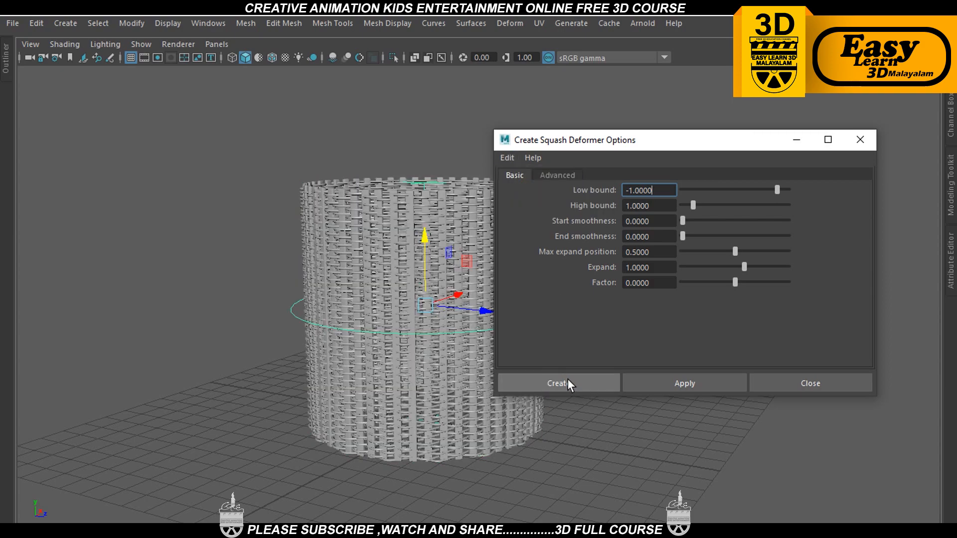
Display the squash deformer's input attributes for editing
{"action": "middle_click_drag", "start_coordinate": [568, 355], "coordinate": [504, 358], "text": "alt"}
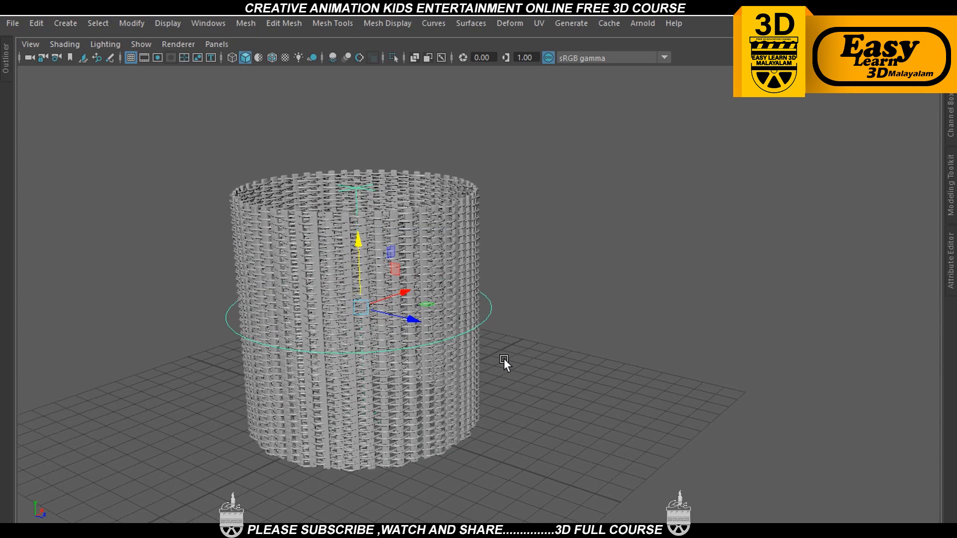
{"action": "key", "text": "ctrl+a"}
{"action": "key", "text": "ctrl+a"}
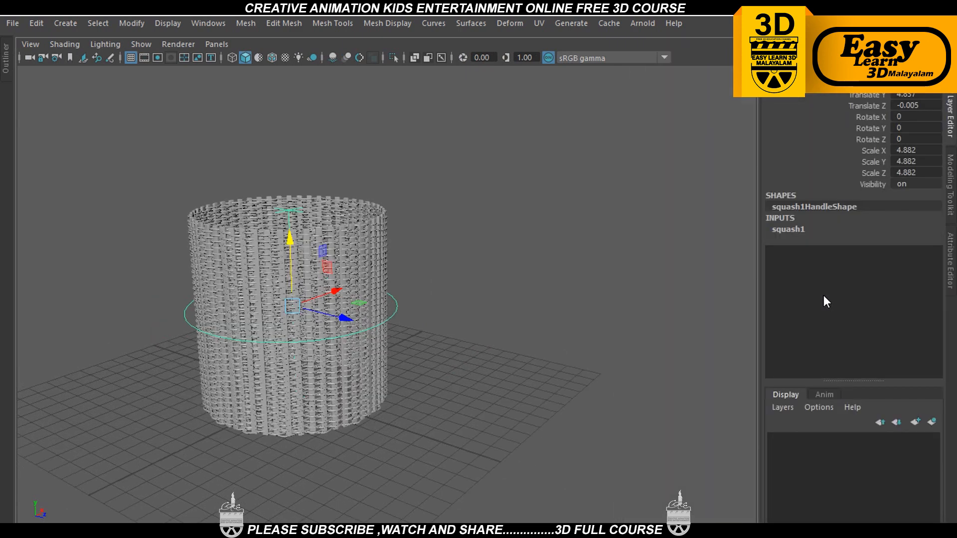
{"action": "left_click", "coordinate": [799, 231]}
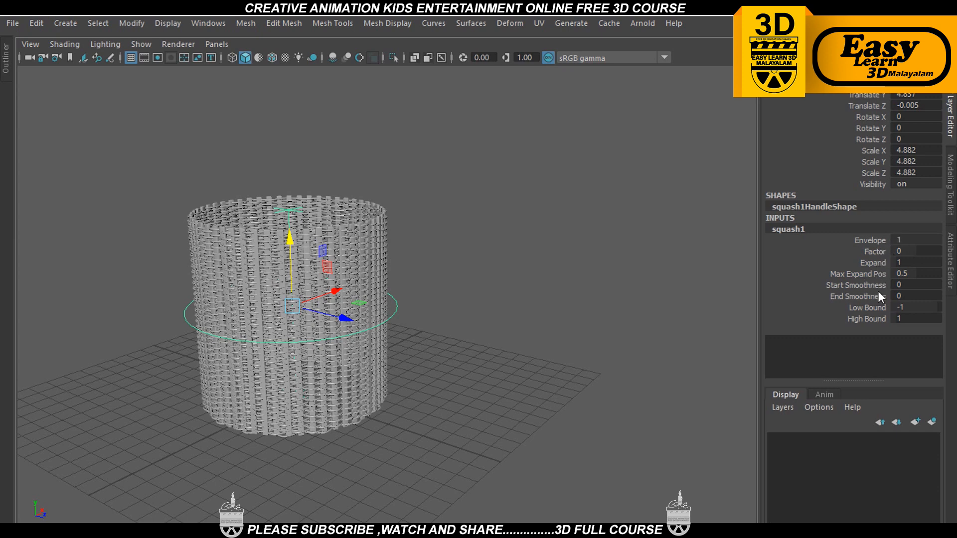
Try a squash Max Expand Pos of 0.99, undo it, and test the Start Smoothness
{"action": "left_click", "coordinate": [868, 277]}
{"action": "middle_click_drag", "start_coordinate": [471, 282], "coordinate": [484, 282]}
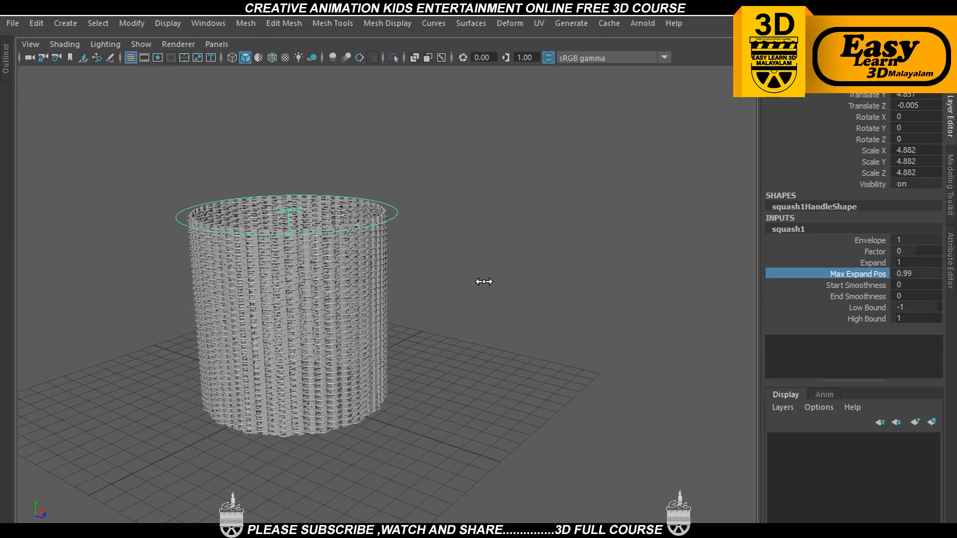
{"action": "key", "text": "ctrl+z"}
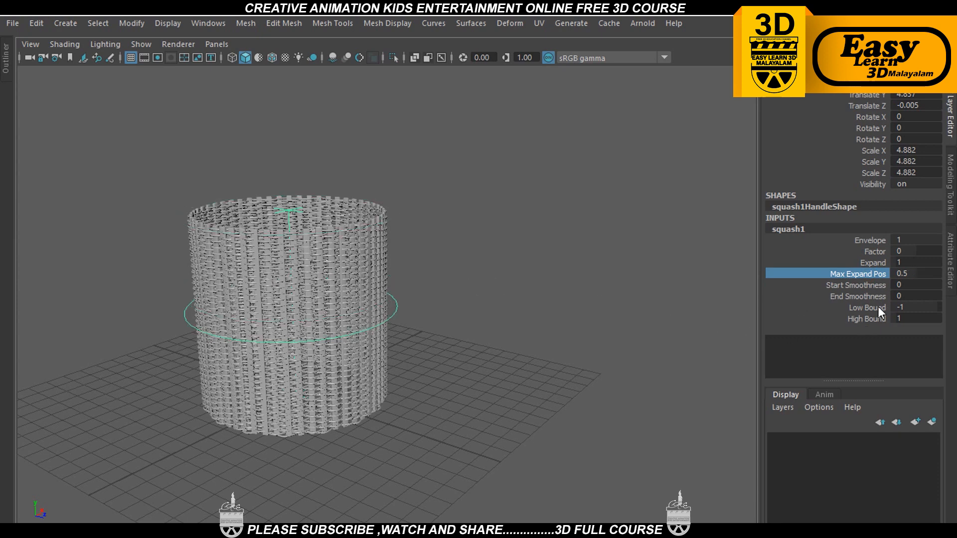
{"action": "left_click", "coordinate": [871, 285]}
{"action": "middle_click_drag", "start_coordinate": [528, 289], "coordinate": [610, 287]}
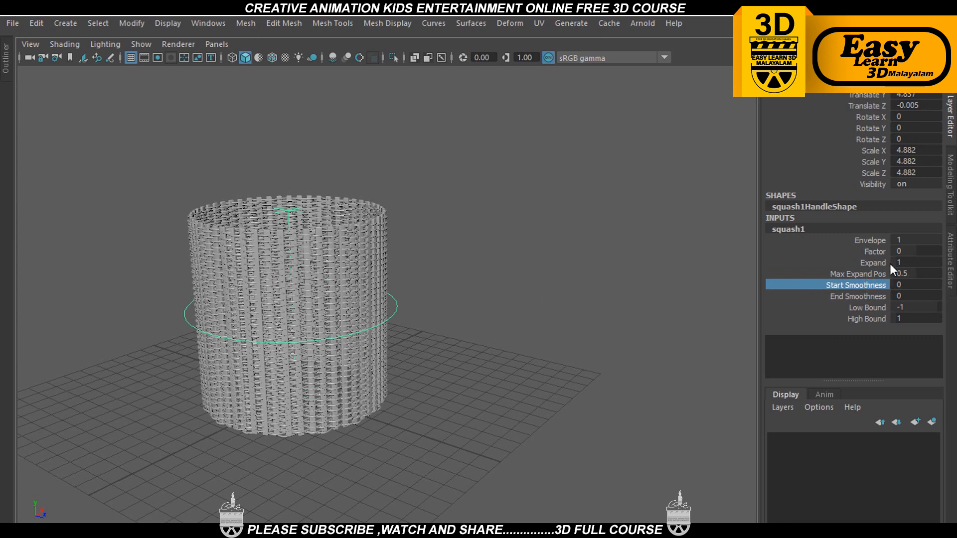
Set the squash Factor to -0.18 so the basket wall bulges outward
{"action": "left_click", "coordinate": [877, 252]}
{"action": "middle_click_drag", "start_coordinate": [434, 292], "coordinate": [449, 307]}
{"action": "key", "text": "ctrl+z"}
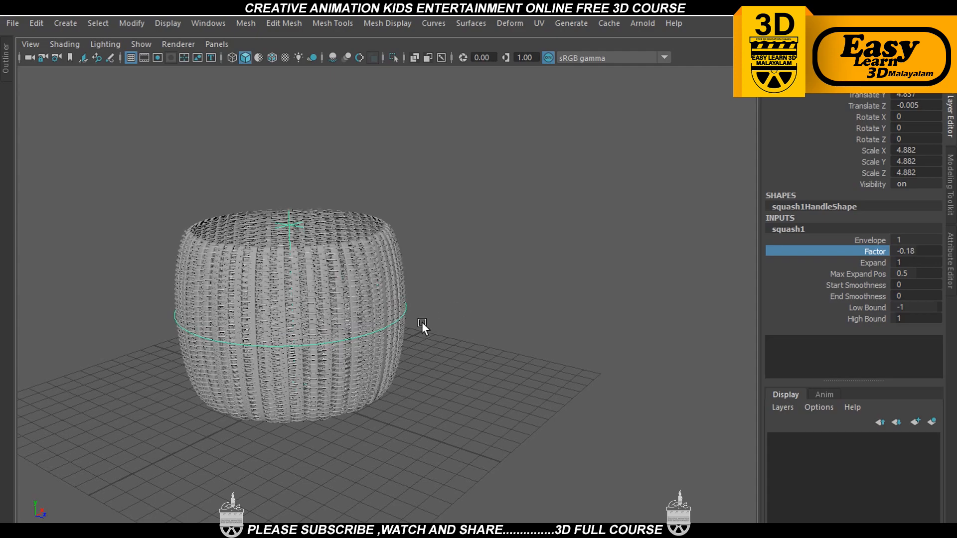
{"action": "scroll", "coordinate": [364, 341], "scroll_direction": "up", "scroll_amount": 5}
{"action": "left_click_drag", "start_coordinate": [364, 341], "coordinate": [449, 345], "text": "alt"}
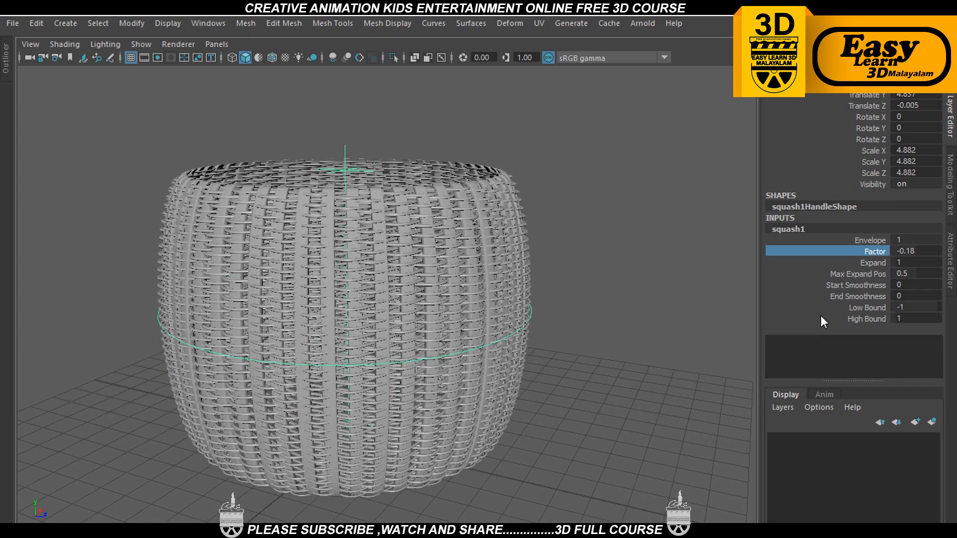
Set the squash Low Bound to -0.8 and the High Bound to 2.4 to shape the basket's base and rim
{"action": "left_click", "coordinate": [876, 306]}
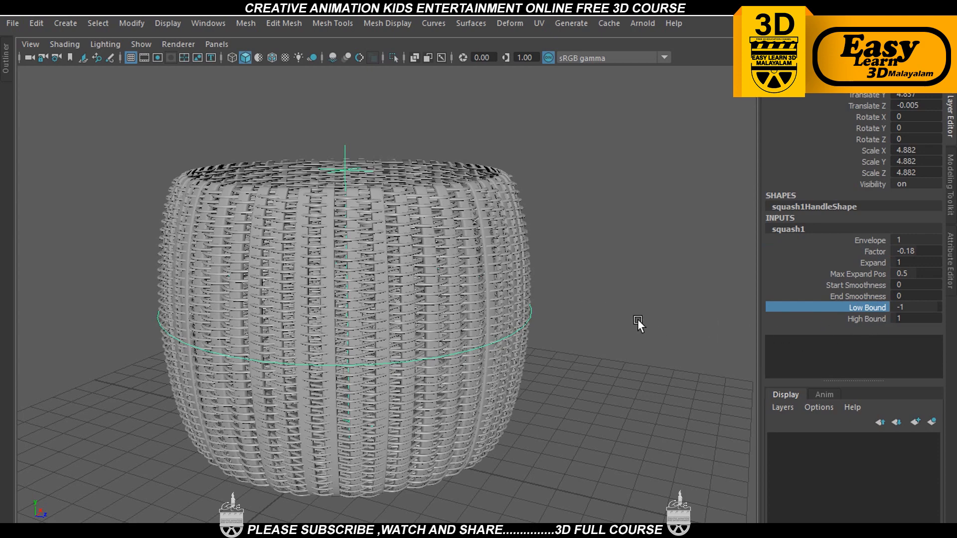
{"action": "middle_click_drag", "start_coordinate": [581, 324], "coordinate": [578, 325]}
{"action": "middle_click_drag", "start_coordinate": [578, 325], "coordinate": [583, 325]}
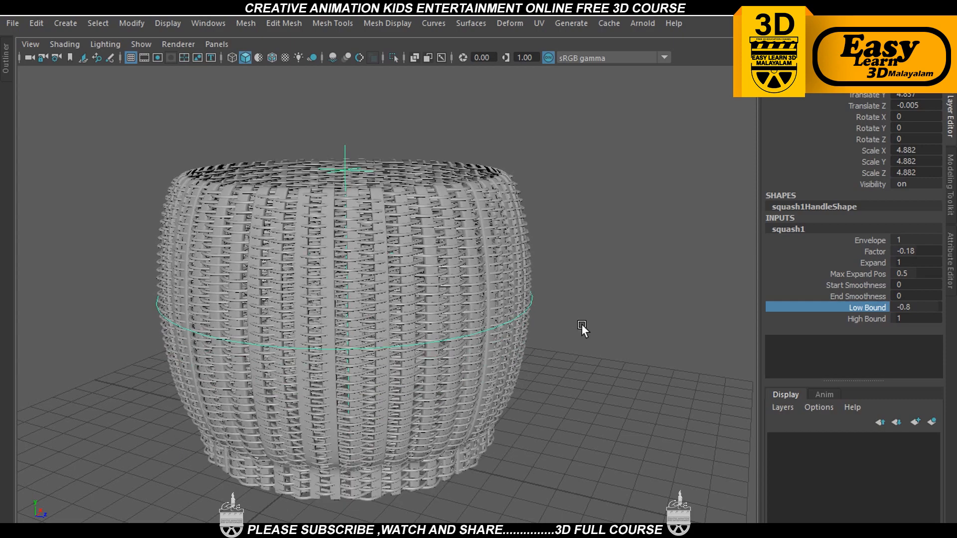
{"action": "left_click_drag", "start_coordinate": [583, 327], "coordinate": [560, 306], "text": "alt"}
{"action": "left_click_drag", "start_coordinate": [506, 331], "coordinate": [560, 321], "text": "alt"}
{"action": "middle_click_drag", "start_coordinate": [484, 363], "coordinate": [454, 391], "text": "alt"}
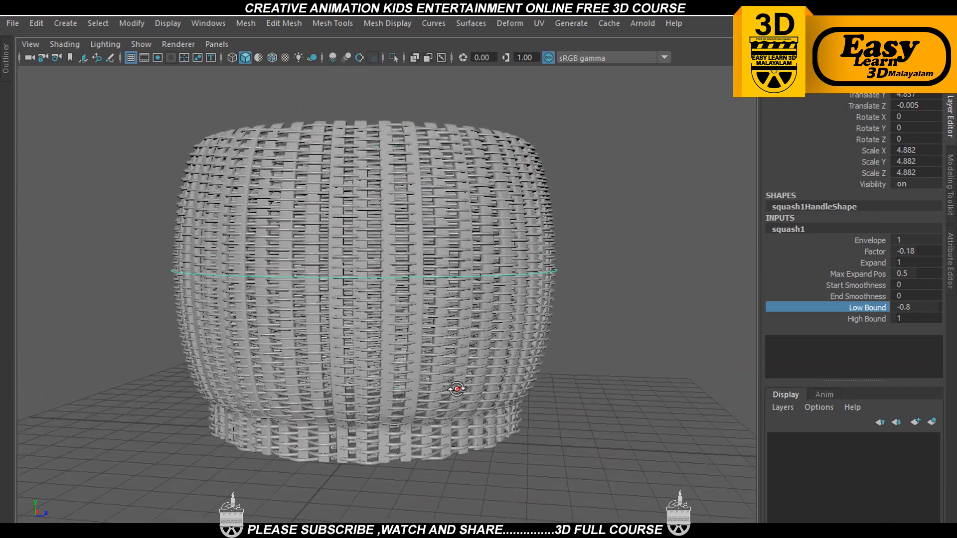
{"action": "left_click", "coordinate": [870, 319]}
{"action": "middle_click_drag", "start_coordinate": [547, 287], "coordinate": [555, 289]}
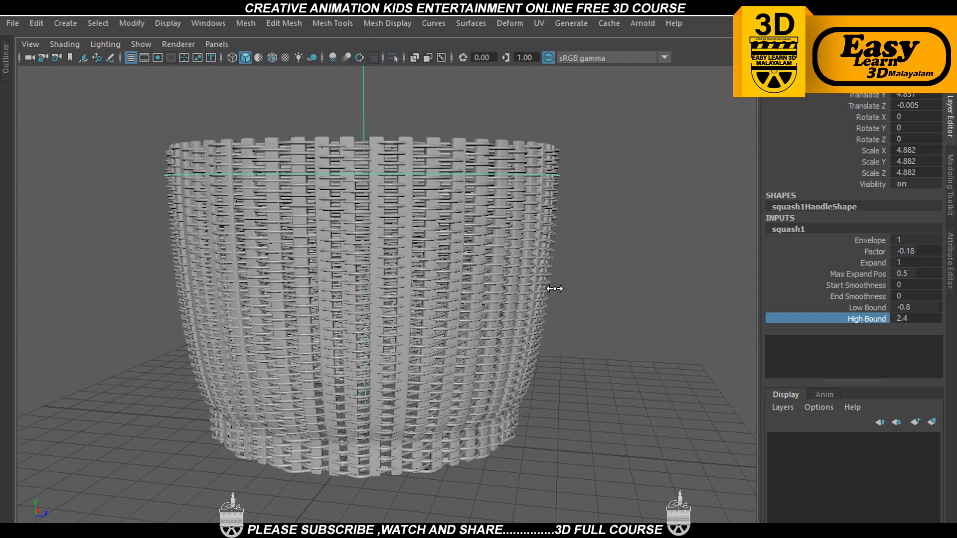
Try out the squash Expand and End Smoothness values on the basket
{"action": "left_click", "coordinate": [871, 263]}
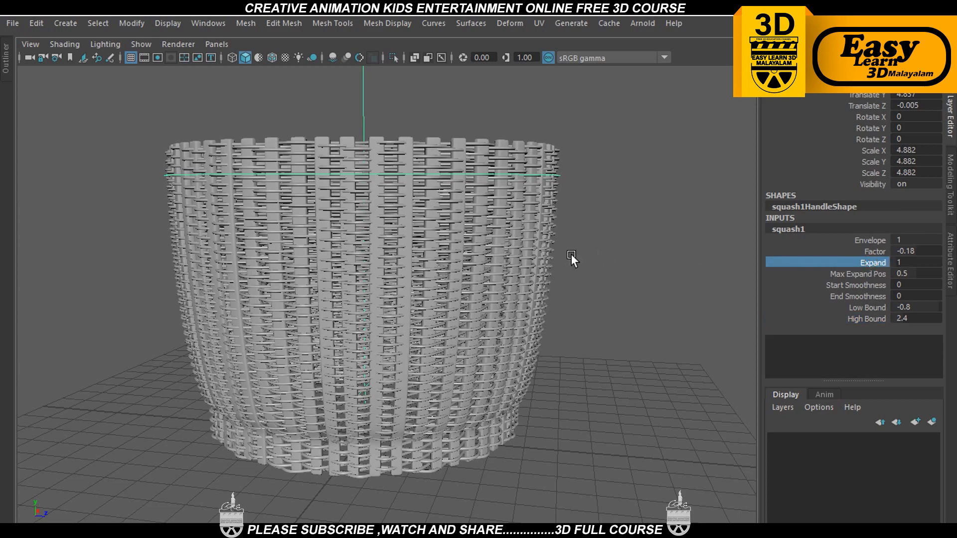
{"action": "middle_click_drag", "start_coordinate": [571, 253], "coordinate": [566, 257]}
{"action": "left_click_drag", "start_coordinate": [621, 282], "coordinate": [593, 299], "text": "alt"}
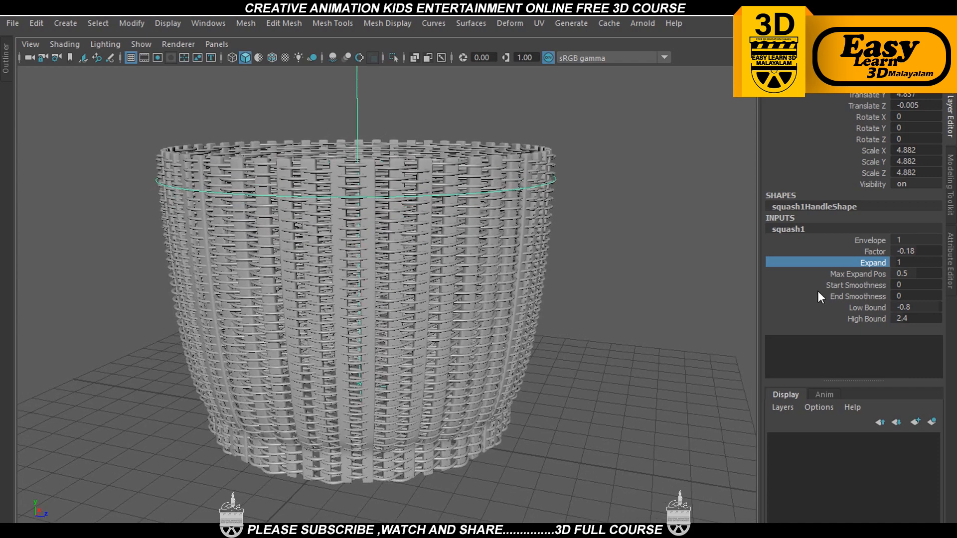
{"action": "left_click", "coordinate": [860, 297]}
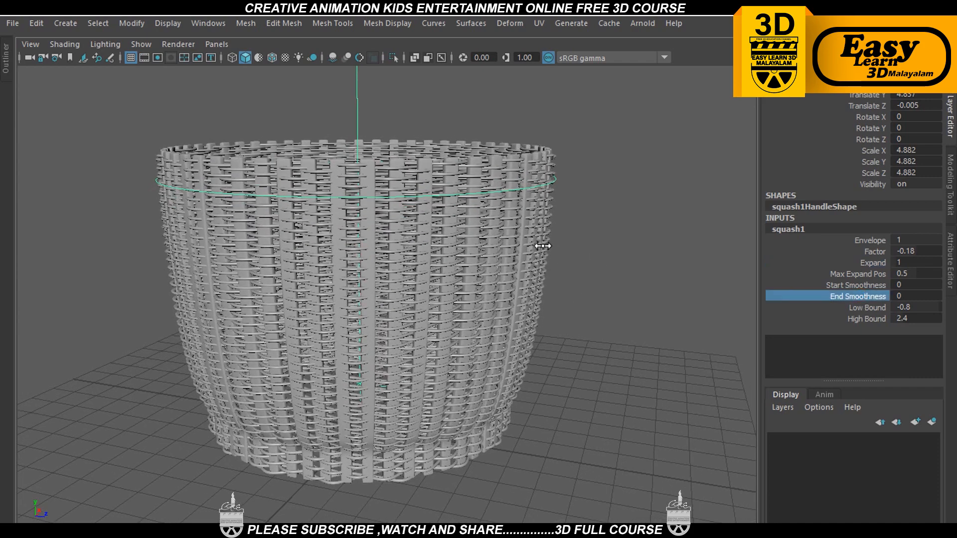
{"action": "middle_click_drag", "start_coordinate": [560, 246], "coordinate": [458, 260]}
Set the squash Max Expand Pos to 0.4
{"action": "left_click", "coordinate": [857, 274]}
{"action": "middle_click_drag", "start_coordinate": [600, 253], "coordinate": [592, 262]}
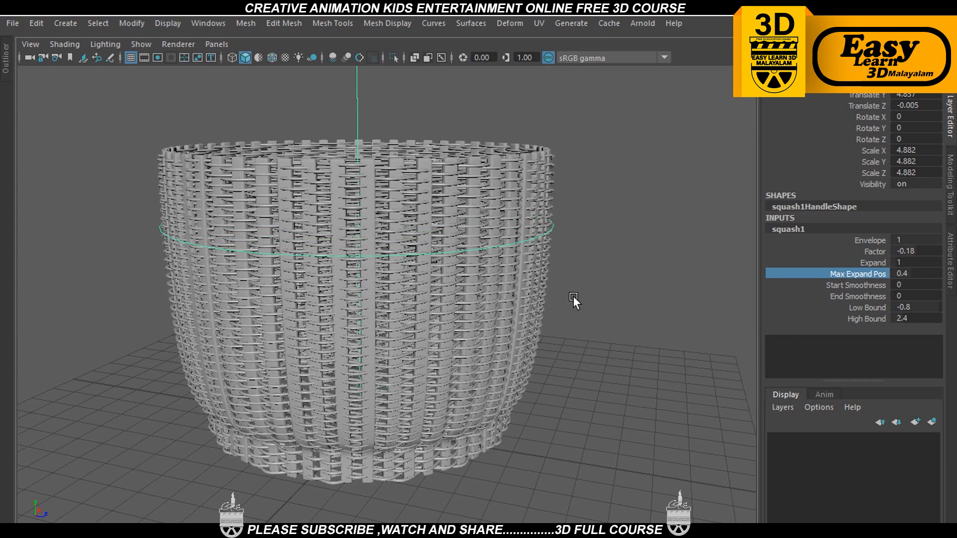
{"action": "left_click_drag", "start_coordinate": [573, 299], "coordinate": [513, 314], "text": "alt"}
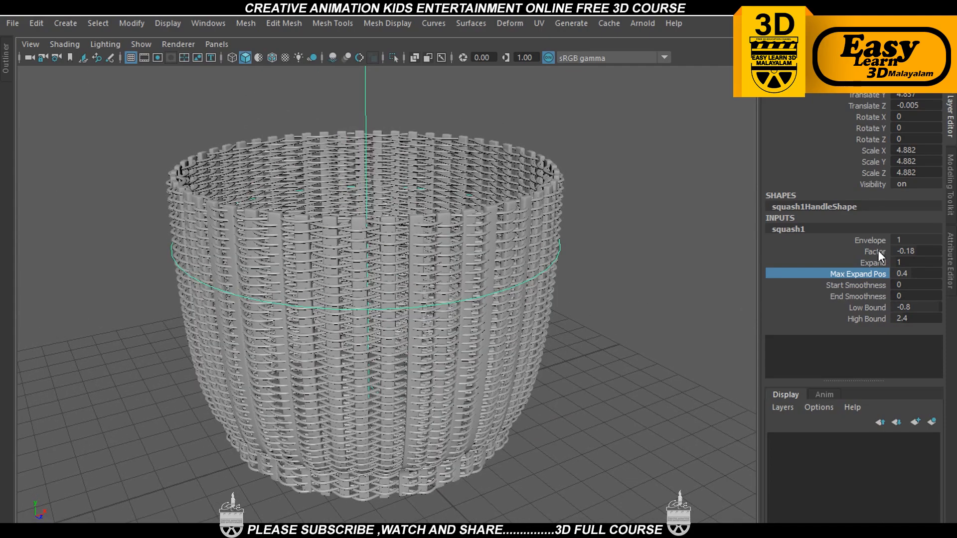
{"action": "middle_click_drag", "start_coordinate": [464, 247], "coordinate": [472, 259], "text": "alt"}
Try moving the squash handle upward along the basket's axis, and undo the move
{"action": "key", "text": "w"}
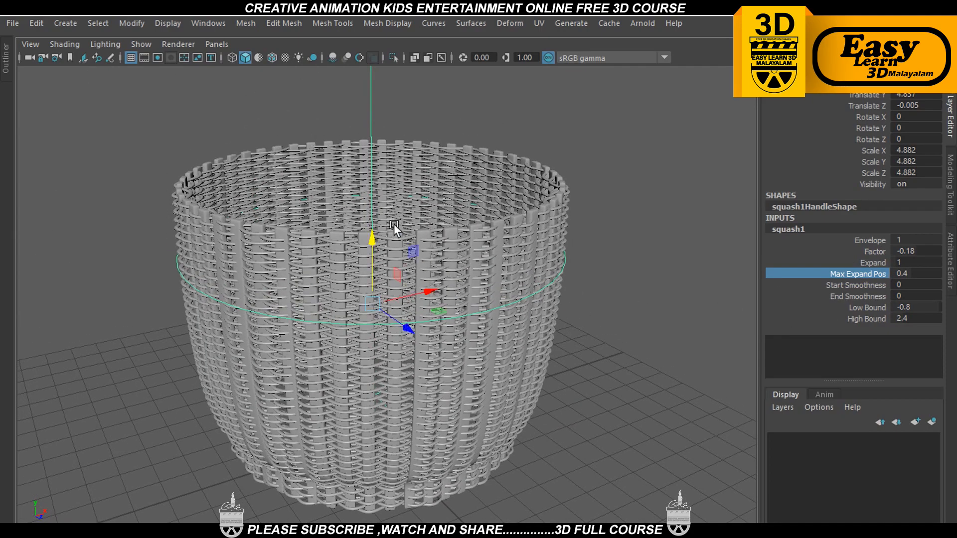
{"action": "left_click_drag", "start_coordinate": [372, 240], "coordinate": [385, 209]}
{"action": "key", "text": "ctrl+z"}
{"action": "mouse_move", "coordinate": [588, 344]}
{"action": "left_mouse_down", "text": "alt"}
{"action": "mouse_move", "coordinate": [600, 312]}
{"action": "mouse_move", "coordinate": [585, 346]}
{"action": "left_mouse_up", "text": "alt"}
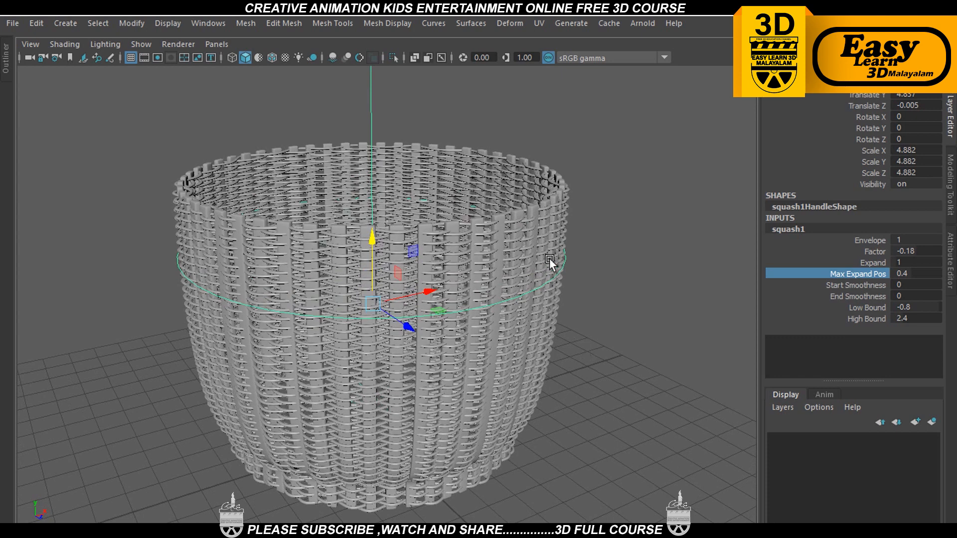
Return to object mode, select the whole woven basket mesh and delete its construction history
{"action": "right_click_drag", "start_coordinate": [549, 258], "coordinate": [625, 144]}
{"action": "left_click", "coordinate": [625, 214]}
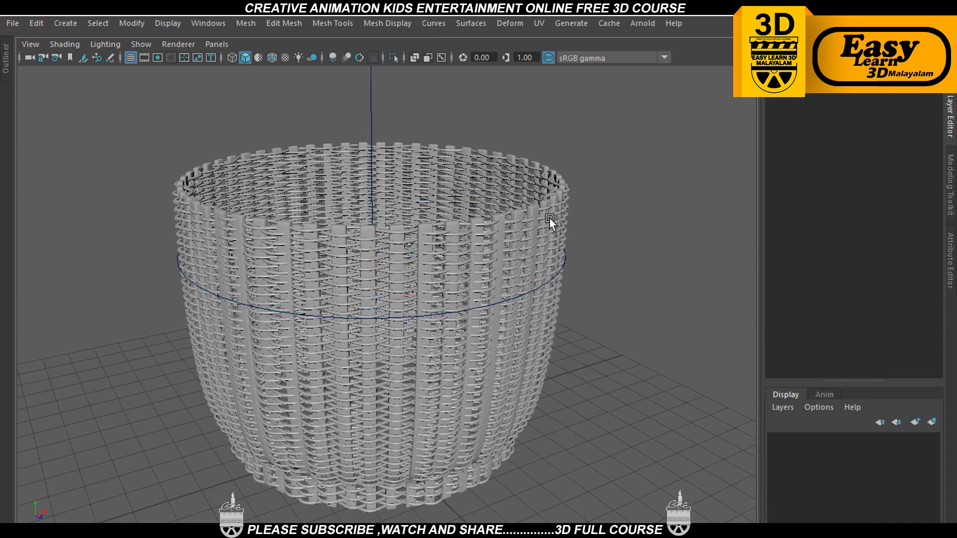
{"action": "left_click", "coordinate": [543, 222]}
{"action": "left_click", "coordinate": [36, 22]}
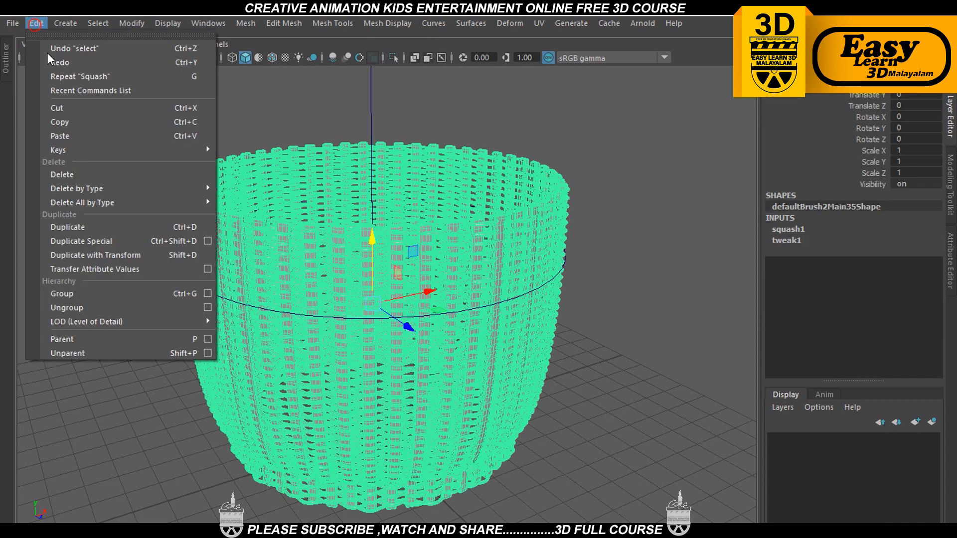
{"action": "mouse_move", "coordinate": [190, 203]}
{"action": "mouse_move", "coordinate": [207, 188]}
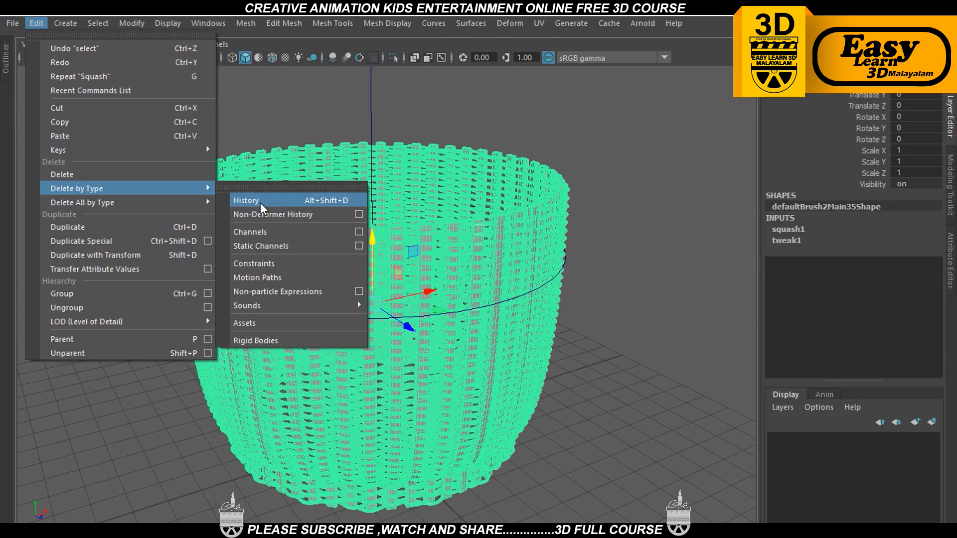
{"action": "left_click", "coordinate": [260, 204]}
{"action": "left_click", "coordinate": [600, 298]}
{"action": "left_click", "coordinate": [502, 251]}
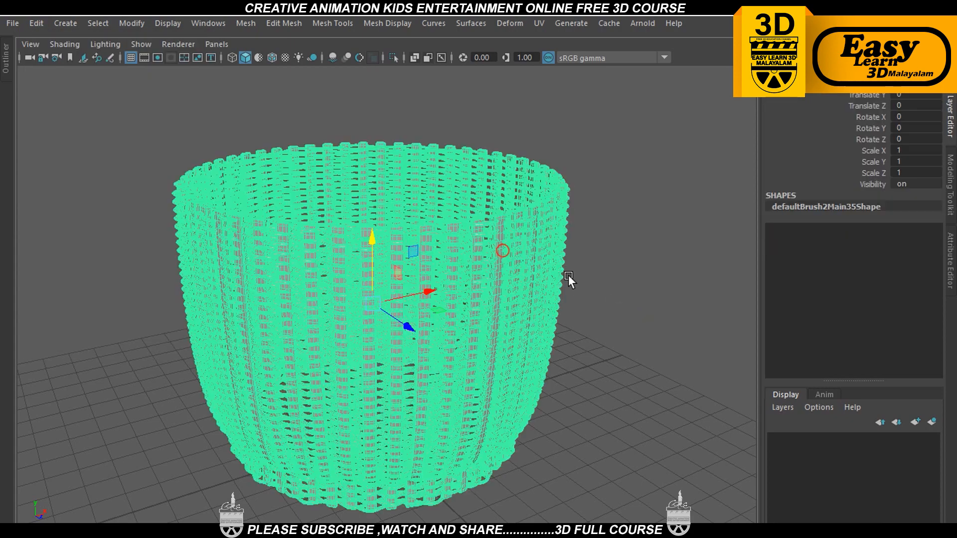
Apply a nonlinear Squash deformer to the selected basket mesh
{"action": "left_click_drag", "start_coordinate": [568, 275], "coordinate": [592, 284], "text": "alt"}
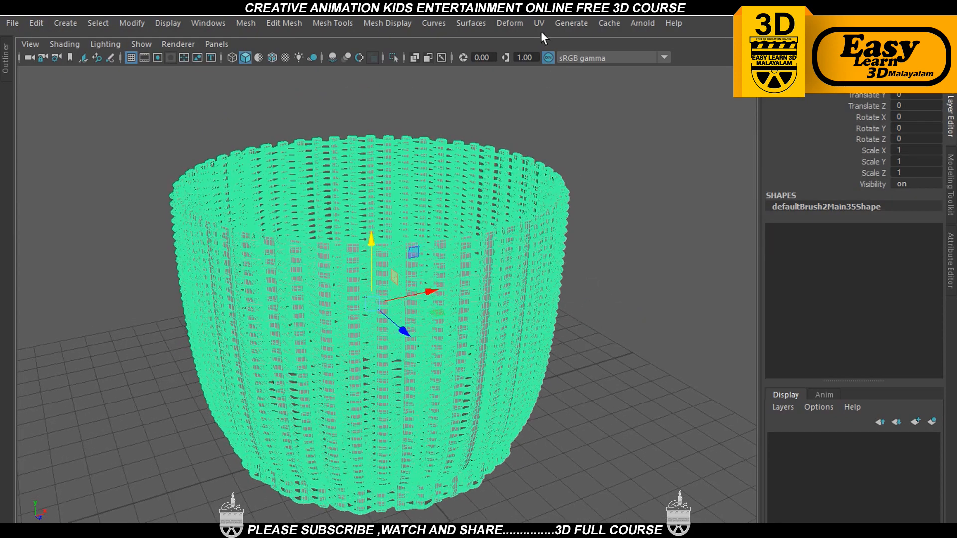
{"action": "left_click", "coordinate": [508, 23]}
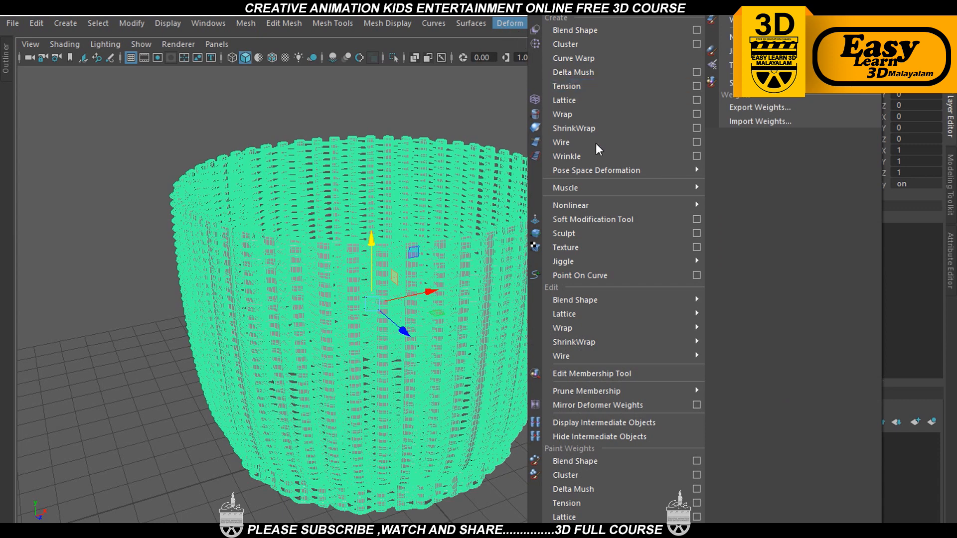
{"action": "mouse_move", "coordinate": [600, 208]}
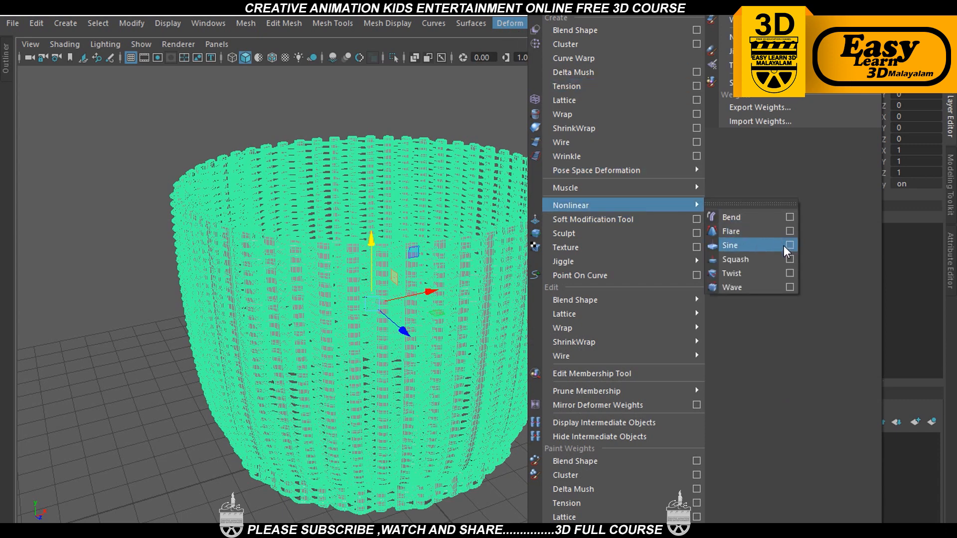
{"action": "left_click", "coordinate": [776, 262]}
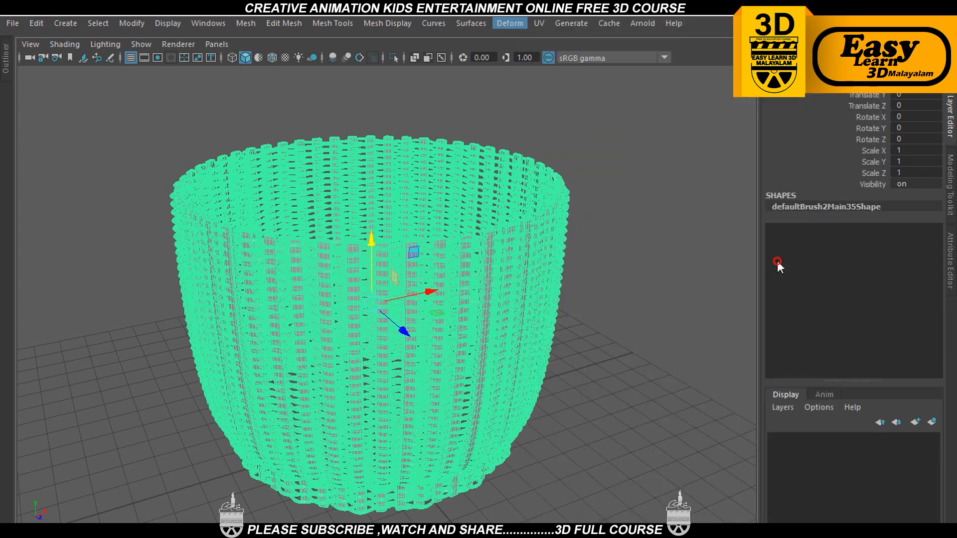
{"action": "left_click_drag", "start_coordinate": [624, 289], "coordinate": [636, 273], "text": "alt"}
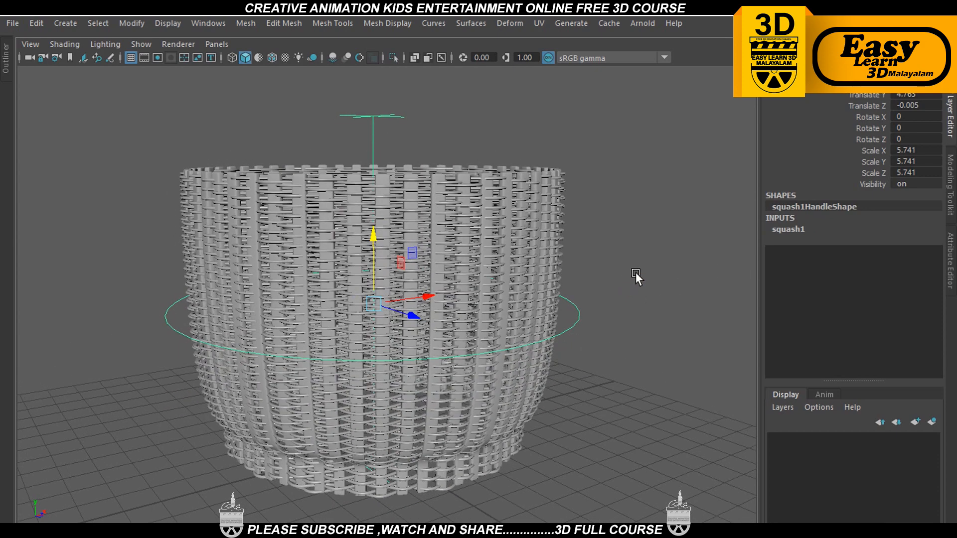
Try raising the squash handle toward the rim with a Factor of -0.08, and undo both changes
{"action": "left_click_drag", "start_coordinate": [373, 234], "coordinate": [401, 115]}
{"action": "left_click", "coordinate": [784, 228]}
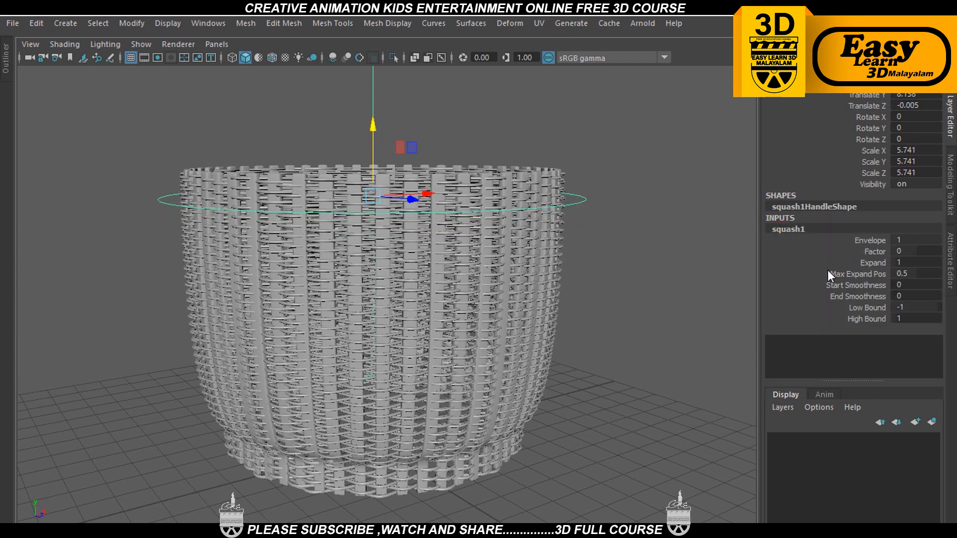
{"action": "left_click", "coordinate": [875, 252]}
{"action": "middle_click_drag", "start_coordinate": [693, 251], "coordinate": [599, 267]}
{"action": "key", "text": "ctrl+z"}
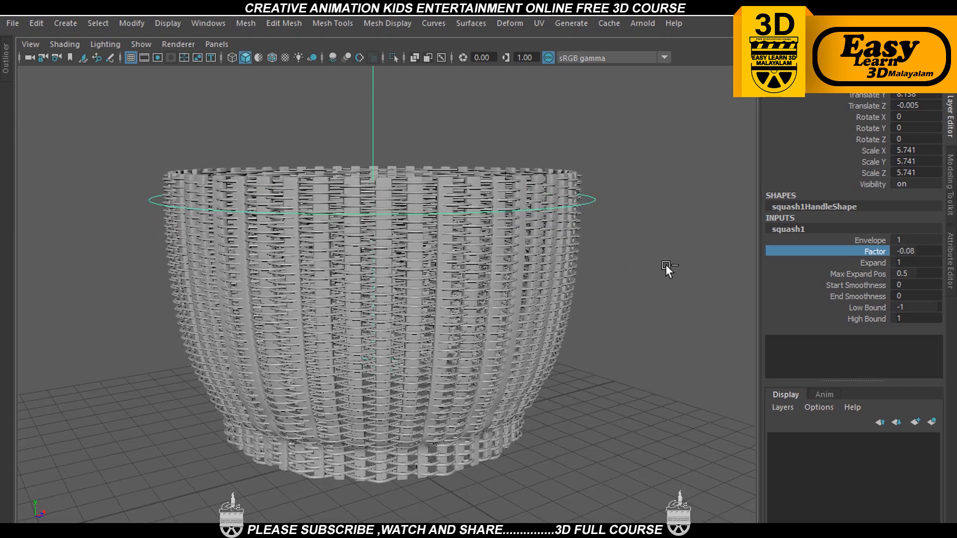
{"action": "key", "text": "ctrl+z"}
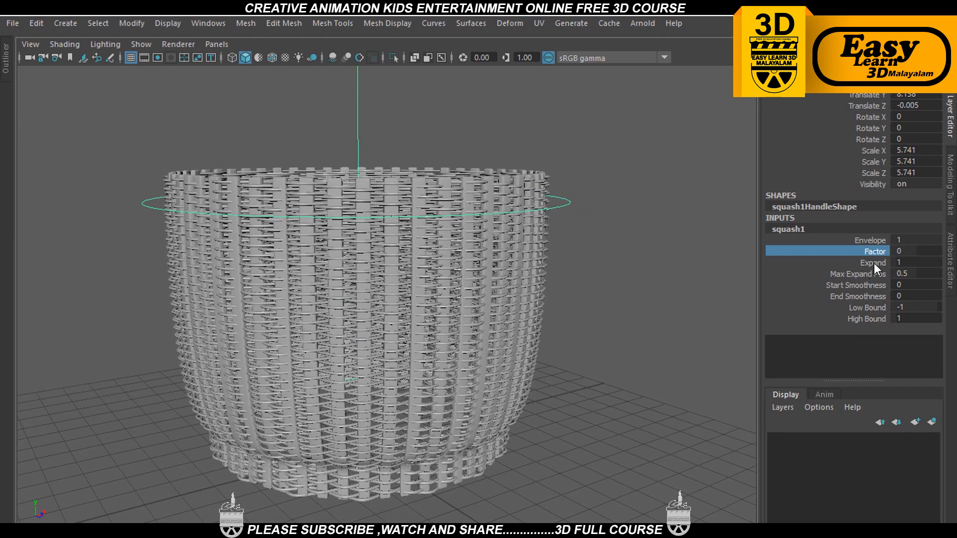
{"action": "key", "text": "w"}
{"action": "left_click_drag", "start_coordinate": [358, 164], "coordinate": [459, 216]}
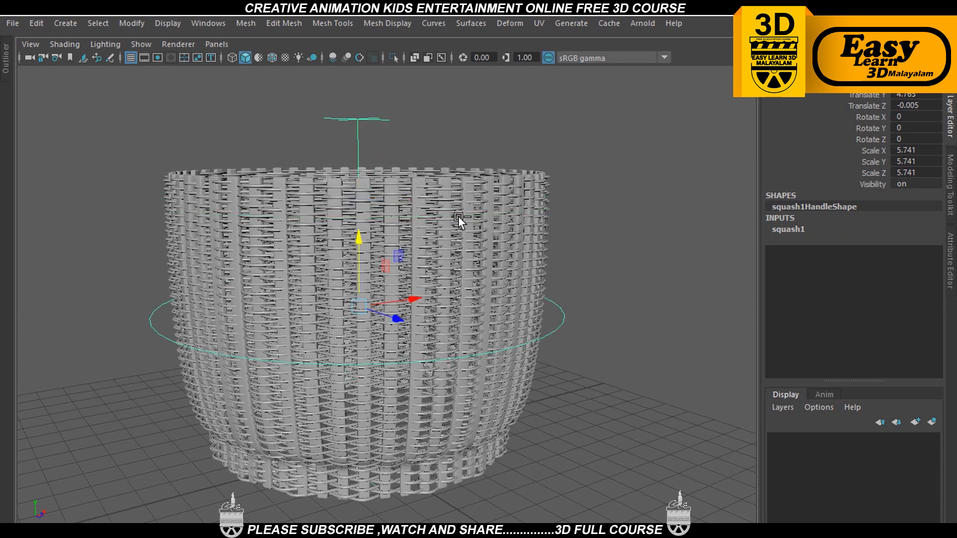
Set the squash deformer's High Bound to 2.22 and its Expand to 4.3
{"action": "left_click", "coordinate": [798, 232]}
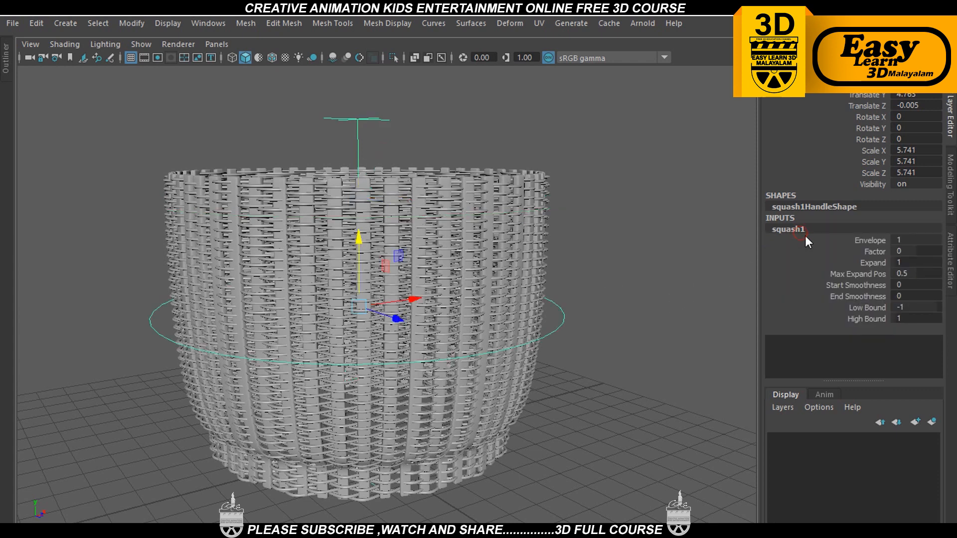
{"action": "left_click", "coordinate": [869, 318]}
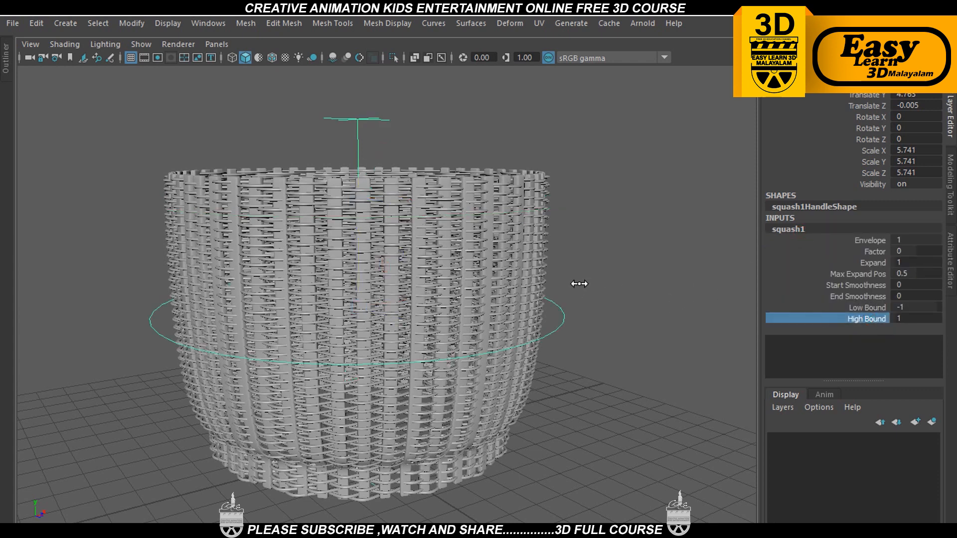
{"action": "middle_click_drag", "start_coordinate": [579, 284], "coordinate": [662, 294]}
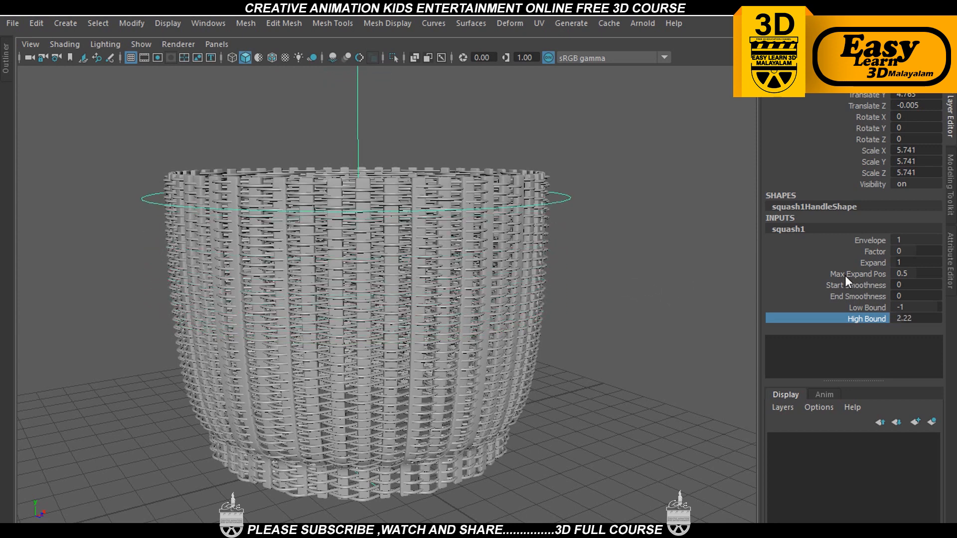
{"action": "left_click", "coordinate": [867, 264]}
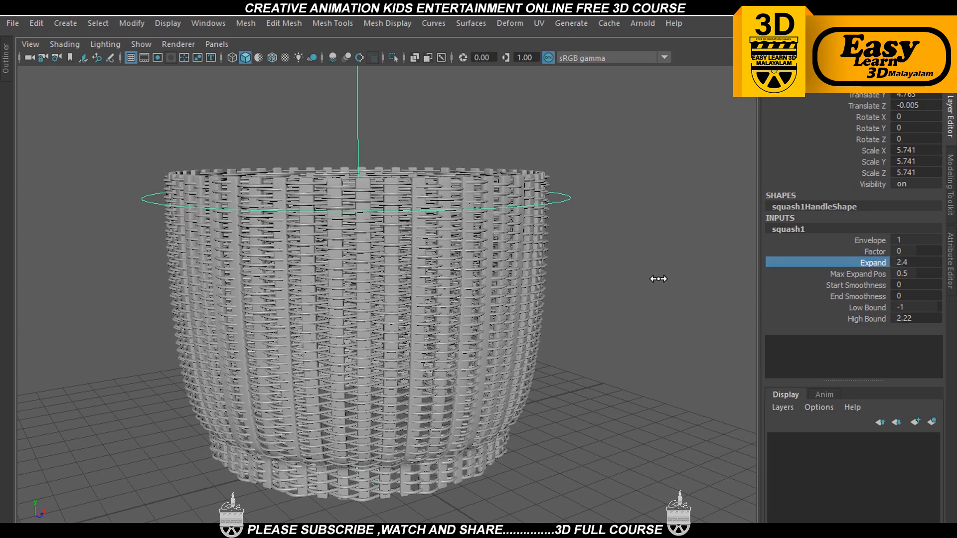
{"action": "middle_click_drag", "start_coordinate": [658, 279], "coordinate": [635, 283]}
Set the squash deformer's High Bound to 2.11 and revert trial changes to its Factor and Low Bound
{"action": "left_click", "coordinate": [881, 252]}
{"action": "middle_click_drag", "start_coordinate": [555, 255], "coordinate": [499, 283]}
{"action": "left_click", "coordinate": [854, 318]}
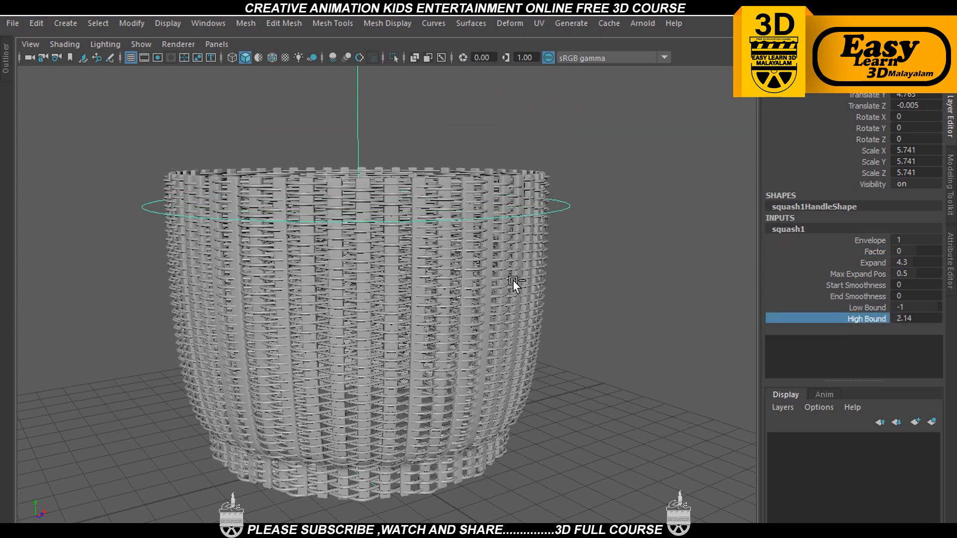
{"action": "left_click", "coordinate": [857, 307]}
{"action": "middle_click_drag", "start_coordinate": [592, 292], "coordinate": [598, 293]}
{"action": "key", "text": "ctrl+z"}
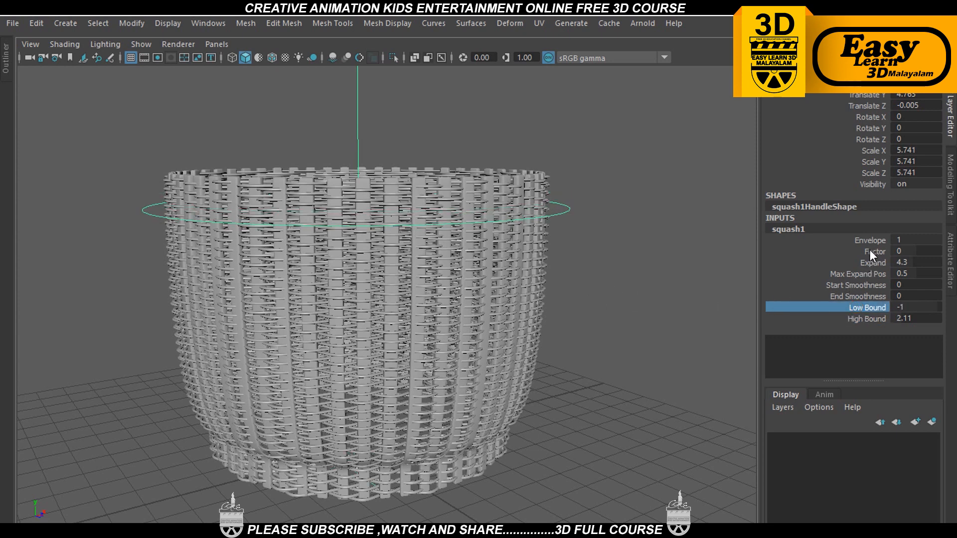
Set the squash deformer's Expand to 4.59 and its Factor to -0.09 to widen the basket into a bowl
{"action": "left_click", "coordinate": [871, 261]}
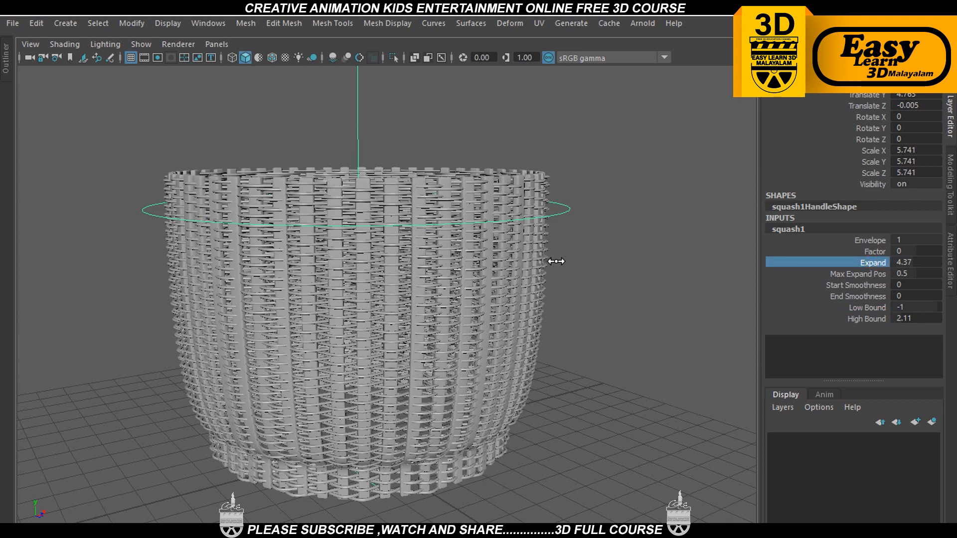
{"action": "middle_click_drag", "start_coordinate": [564, 263], "coordinate": [626, 270]}
{"action": "left_click", "coordinate": [875, 251]}
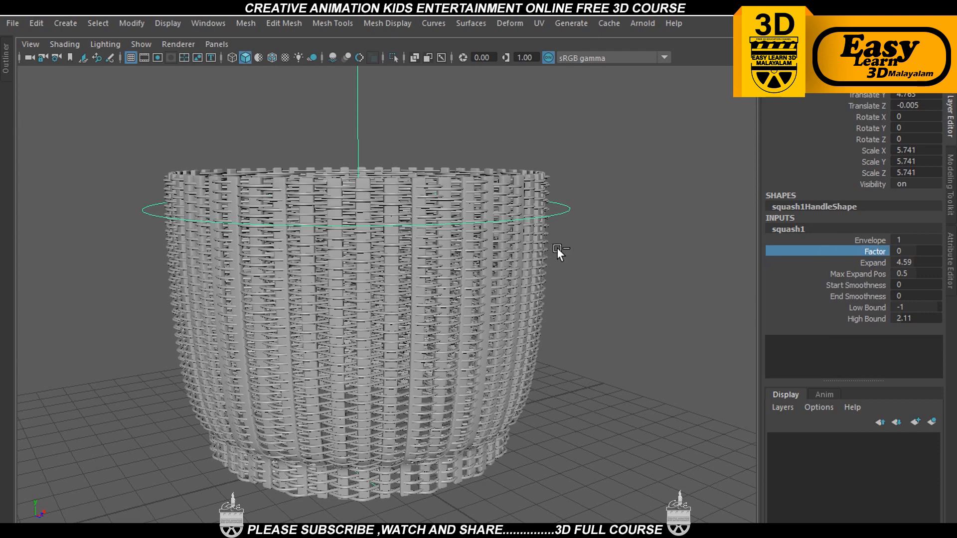
{"action": "middle_click_drag", "start_coordinate": [557, 247], "coordinate": [546, 255]}
{"action": "left_click_drag", "start_coordinate": [546, 255], "coordinate": [495, 346], "text": "alt"}
{"action": "scroll", "coordinate": [510, 355], "scroll_direction": "down", "scroll_amount": 3}
{"action": "scroll", "coordinate": [492, 367], "scroll_direction": "up", "scroll_amount": 3}
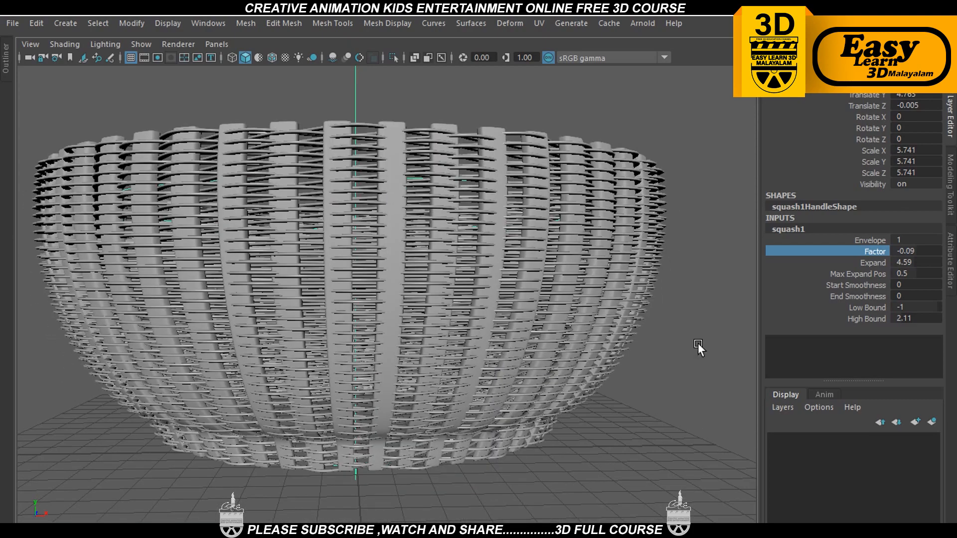
{"action": "scroll", "coordinate": [391, 189], "scroll_direction": "down", "scroll_amount": 3}
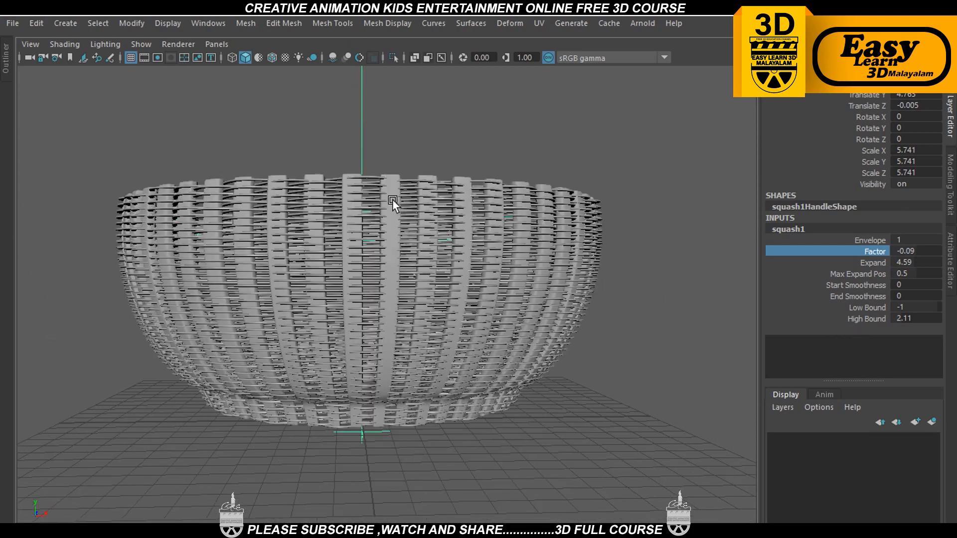
Move the squash handle up along Y to a Translate Y of about 6.9 to reshape the bowl's base
{"action": "left_click_drag", "start_coordinate": [393, 199], "coordinate": [432, 222], "text": "alt"}
{"action": "key", "text": "w"}
{"action": "right_click_drag", "start_coordinate": [433, 222], "coordinate": [450, 246], "text": "alt"}
{"action": "left_click_drag", "start_coordinate": [450, 245], "coordinate": [444, 256], "text": "alt"}
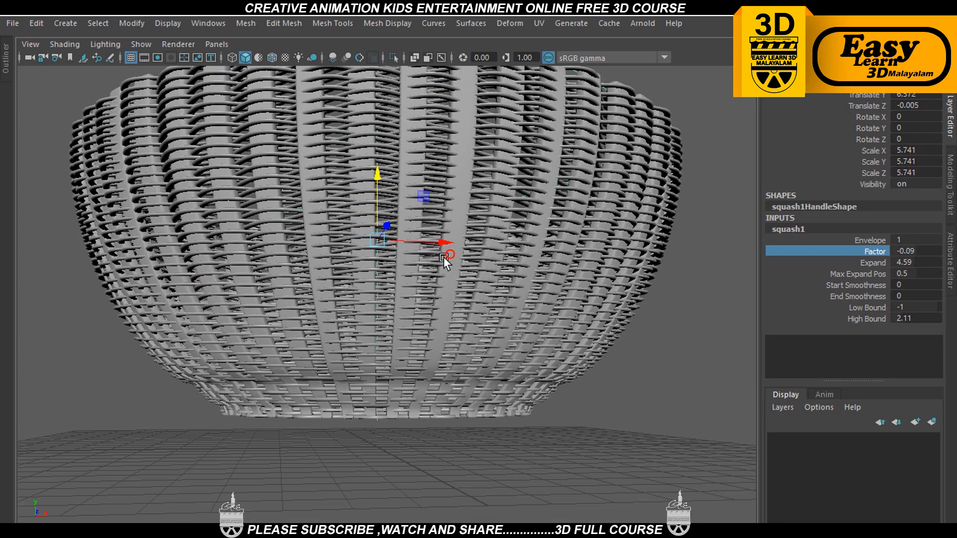
{"action": "left_click_drag", "start_coordinate": [378, 181], "coordinate": [401, 172]}
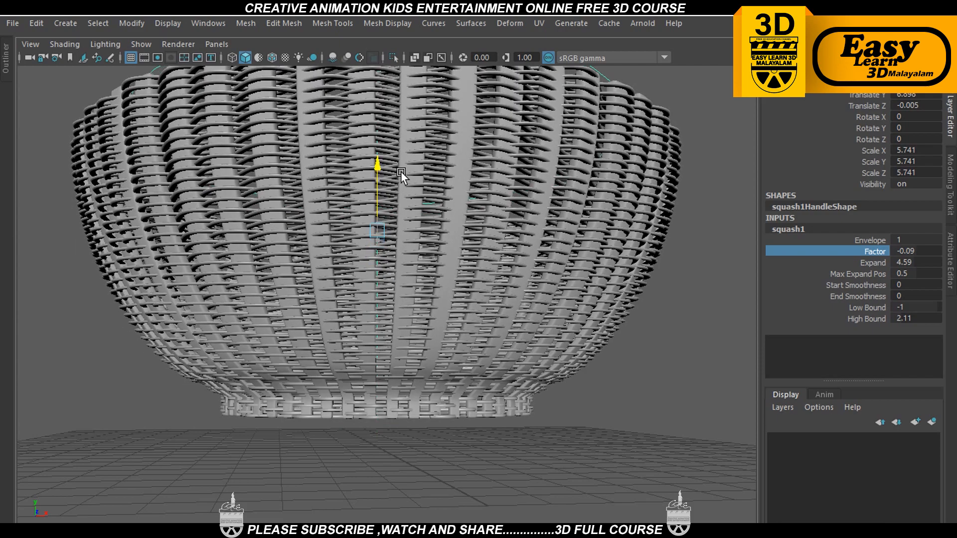
Examine the bowl's deformed shape from the side, from above and around its open base
{"action": "scroll", "coordinate": [477, 246], "scroll_direction": "down", "scroll_amount": 5}
{"action": "left_click_drag", "start_coordinate": [479, 268], "coordinate": [393, 290], "text": "alt"}
{"action": "scroll", "coordinate": [395, 289], "scroll_direction": "up", "scroll_amount": 5}
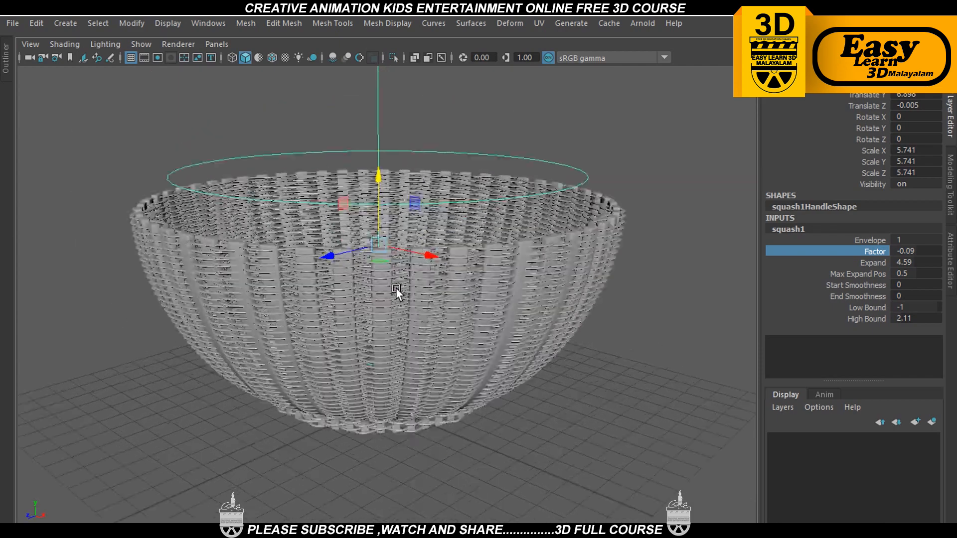
{"action": "left_click_drag", "start_coordinate": [432, 339], "coordinate": [474, 382], "text": "alt"}
{"action": "scroll", "coordinate": [495, 388], "scroll_direction": "up", "scroll_amount": 8}
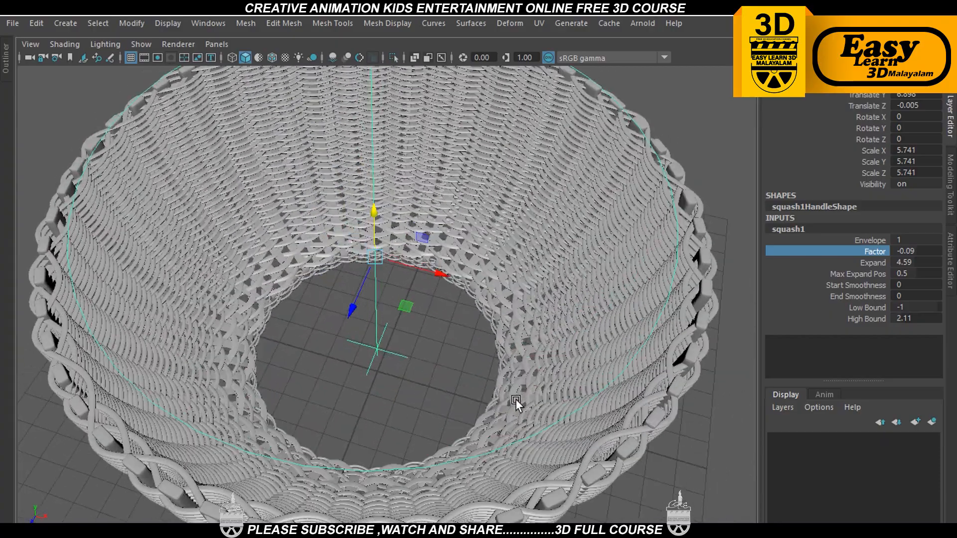
{"action": "scroll", "coordinate": [515, 396], "scroll_direction": "down", "scroll_amount": 10}
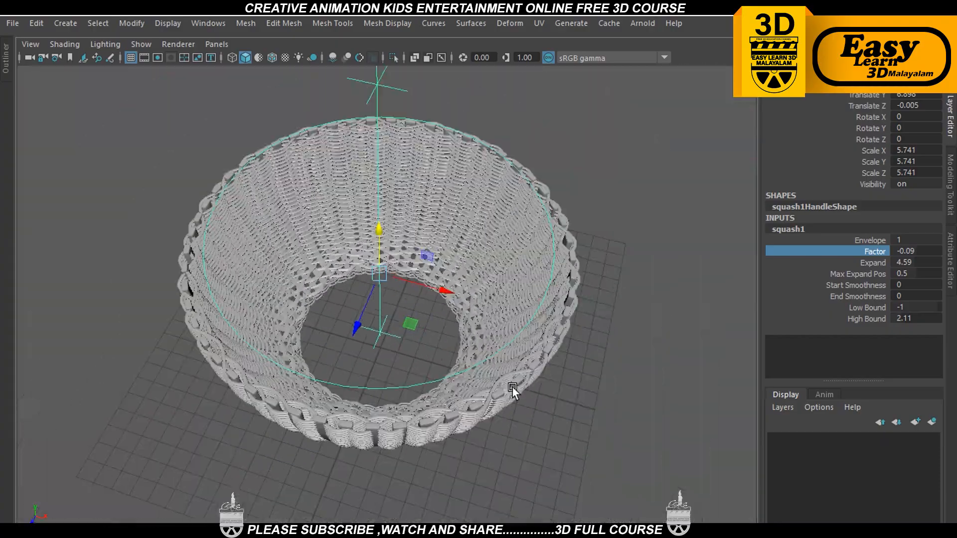
{"action": "left_click_drag", "start_coordinate": [512, 392], "coordinate": [551, 324], "text": "alt"}
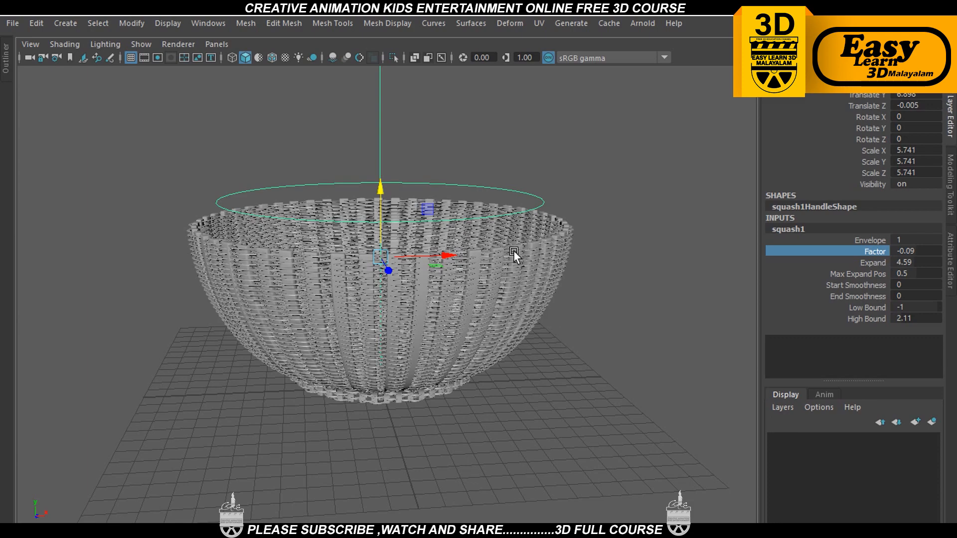
Leave component mode, select the bowl together with the squash handle, and delete the history to bake the shape
{"action": "right_click_drag", "start_coordinate": [514, 250], "coordinate": [583, 122]}
{"action": "left_click", "coordinate": [601, 146]}
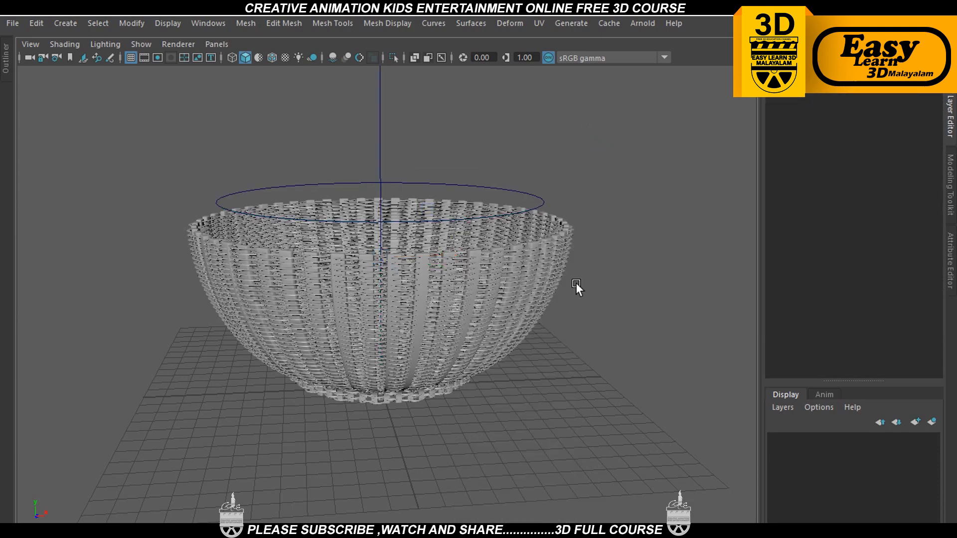
{"action": "left_click_drag", "start_coordinate": [576, 282], "coordinate": [528, 293], "text": "alt"}
{"action": "left_click_drag", "start_coordinate": [188, 209], "coordinate": [459, 323]}
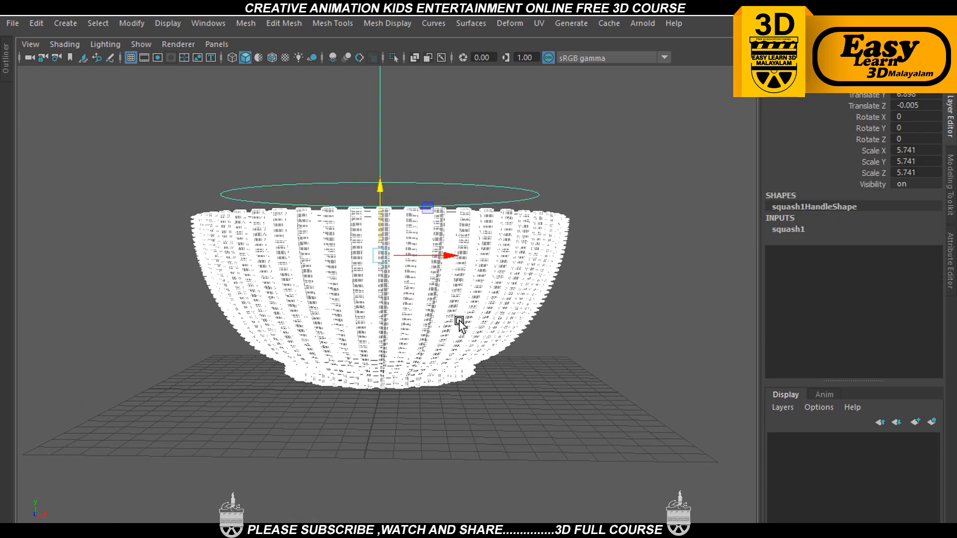
{"action": "left_click", "coordinate": [38, 23]}
{"action": "mouse_move", "coordinate": [199, 190]}
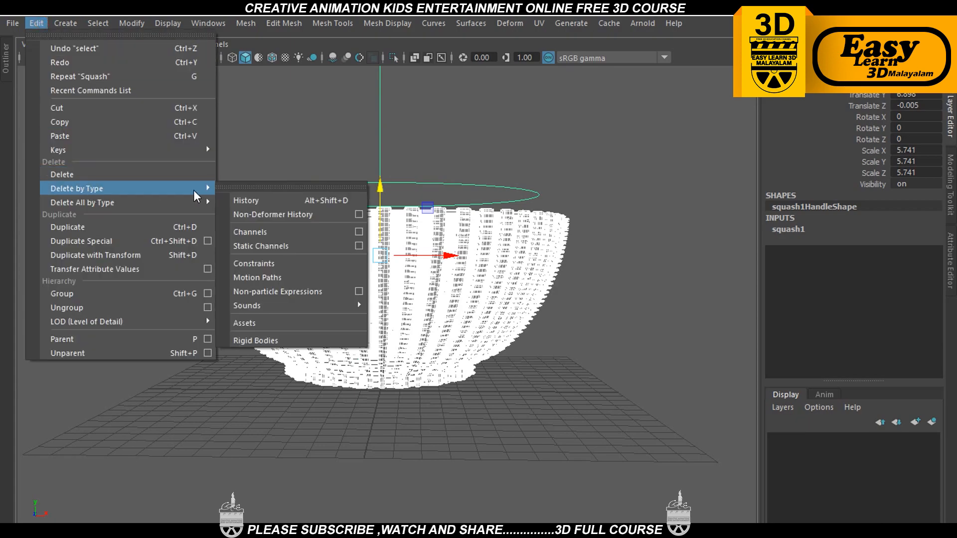
{"action": "left_click", "coordinate": [249, 202]}
{"action": "left_click_drag", "start_coordinate": [630, 313], "coordinate": [459, 312], "text": "alt"}
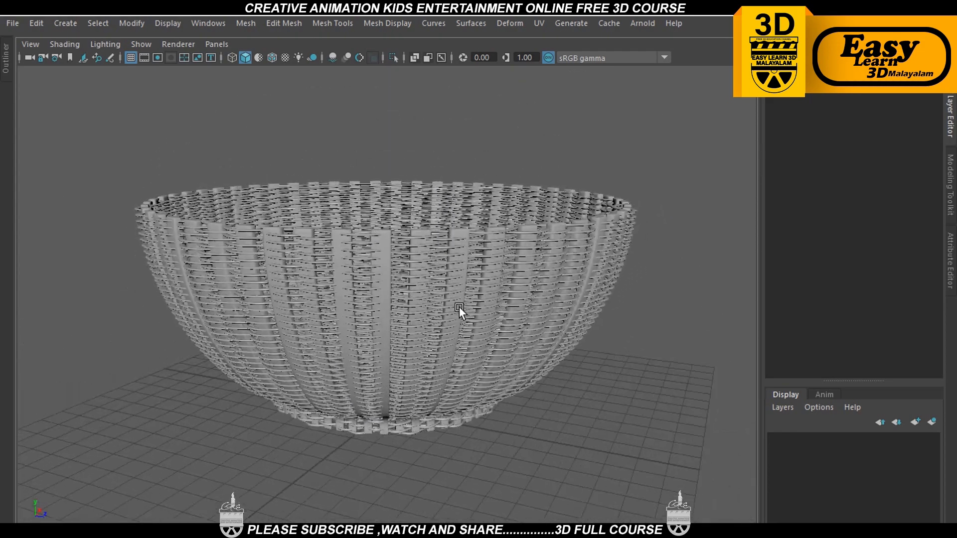
Save the scene and maximize the top view over the bowl's open base
{"action": "left_click_drag", "start_coordinate": [519, 380], "coordinate": [492, 357], "text": "alt"}
{"action": "scroll", "coordinate": [474, 397], "scroll_direction": "down", "scroll_amount": 10}
{"action": "key", "text": "space"}
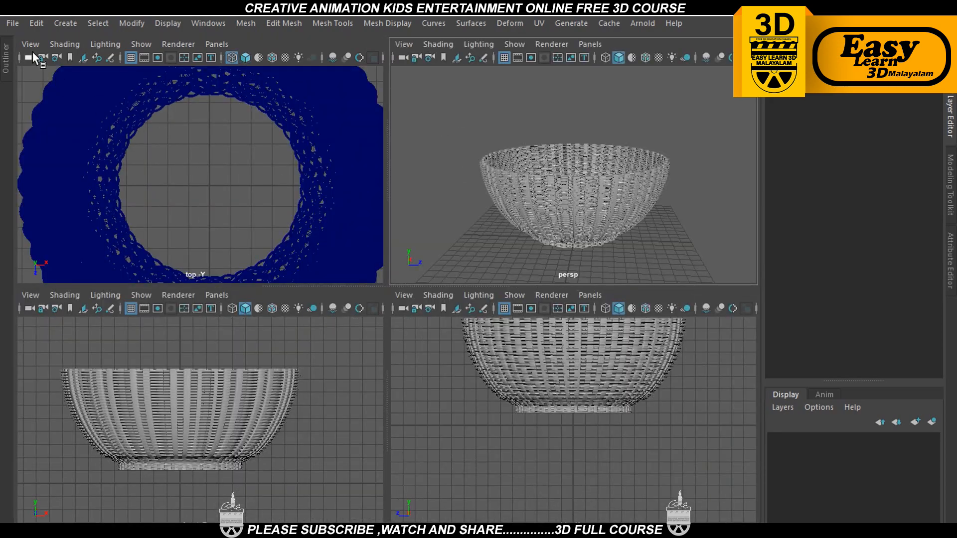
{"action": "left_click", "coordinate": [13, 23]}
{"action": "left_click", "coordinate": [35, 80]}
{"action": "key", "text": "space"}
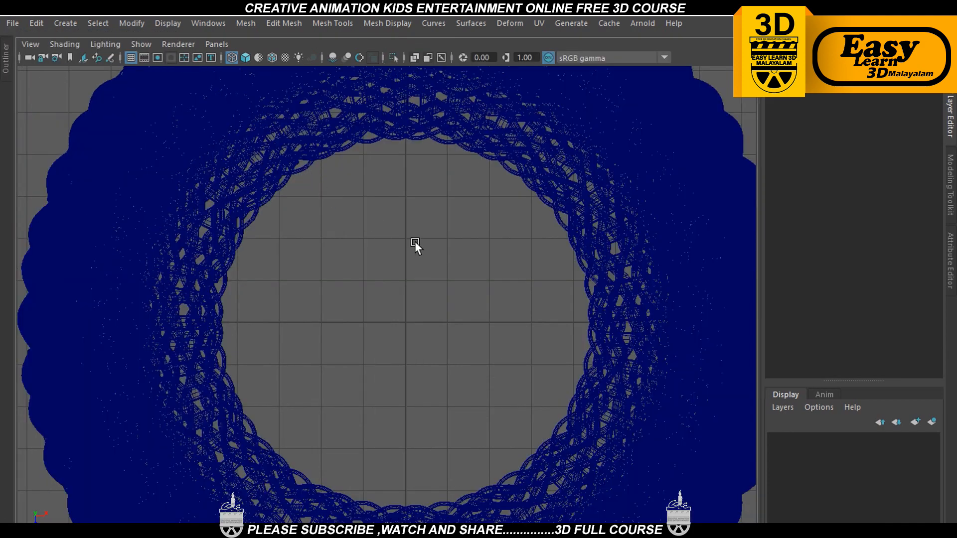
{"action": "scroll", "coordinate": [414, 241], "scroll_direction": "down", "scroll_amount": 3}
{"action": "key", "text": "ctrl+space"}
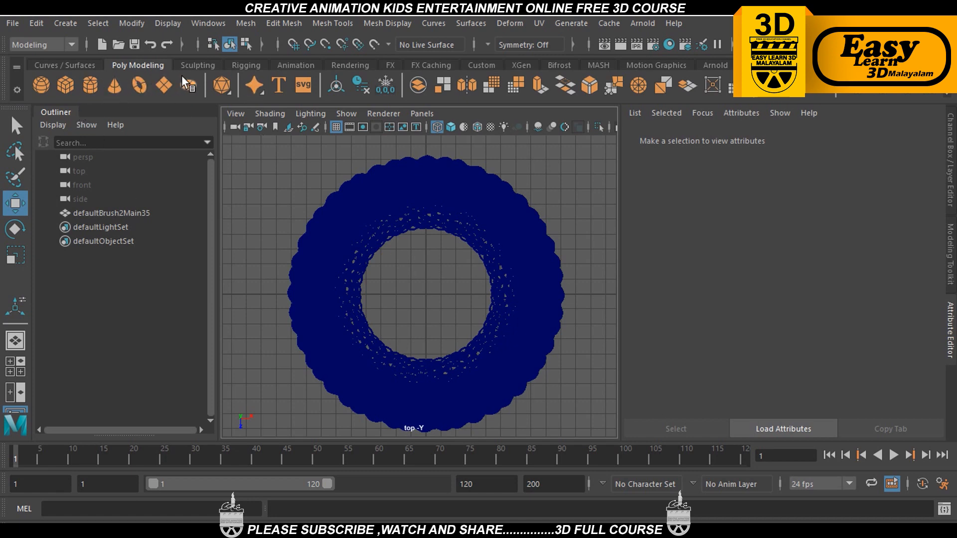
{"action": "left_click", "coordinate": [57, 69]}
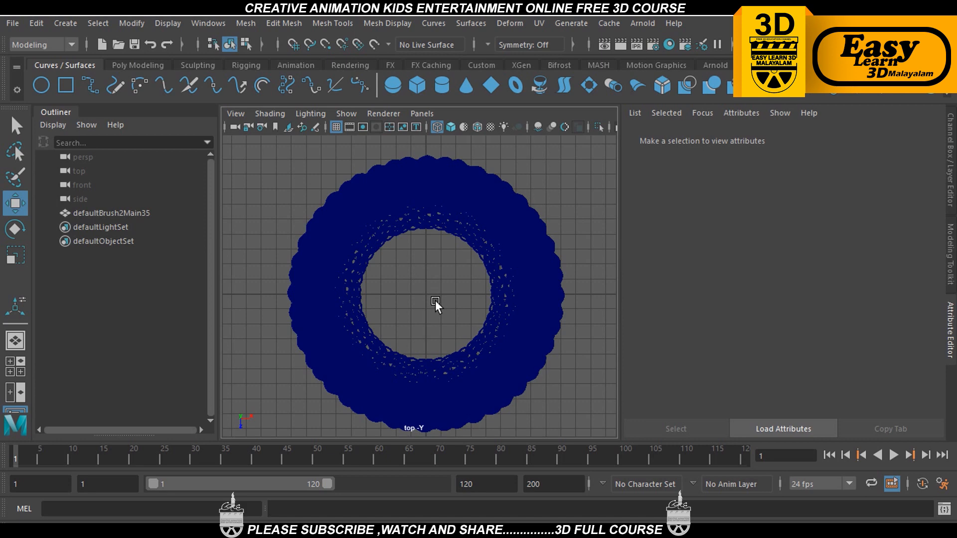
{"action": "scroll", "coordinate": [435, 303], "scroll_direction": "up", "scroll_amount": 2}
{"action": "scroll", "coordinate": [436, 303], "scroll_direction": "down", "scroll_amount": 3}
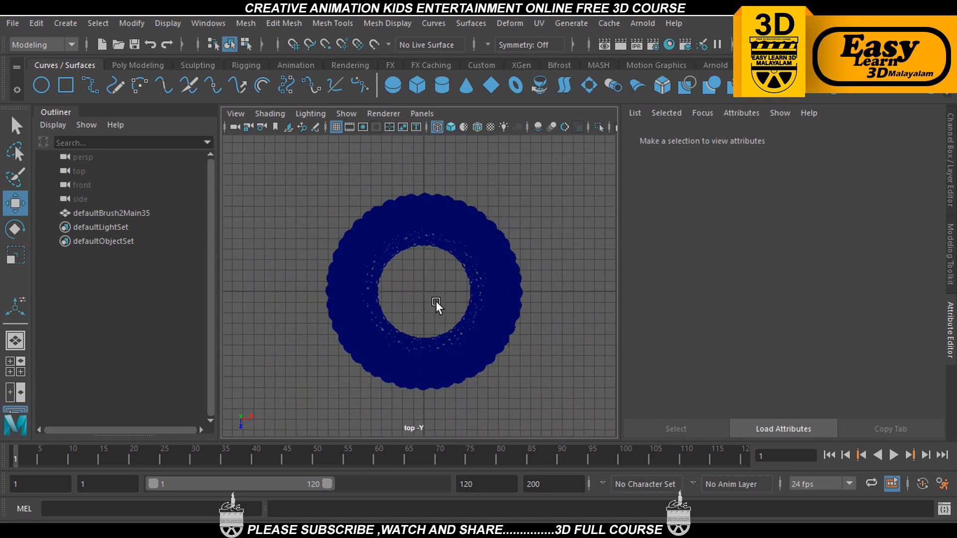
{"action": "left_click", "coordinate": [42, 85]}
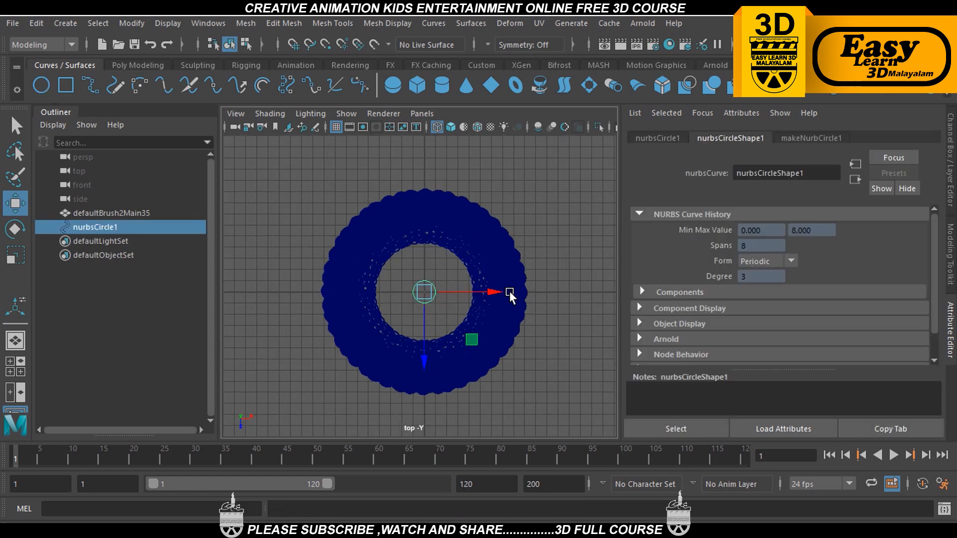
{"action": "key", "text": "ctrl+space"}
{"action": "middle_click_drag", "start_coordinate": [519, 321], "coordinate": [474, 320], "text": "alt"}
{"action": "key", "text": "space"}
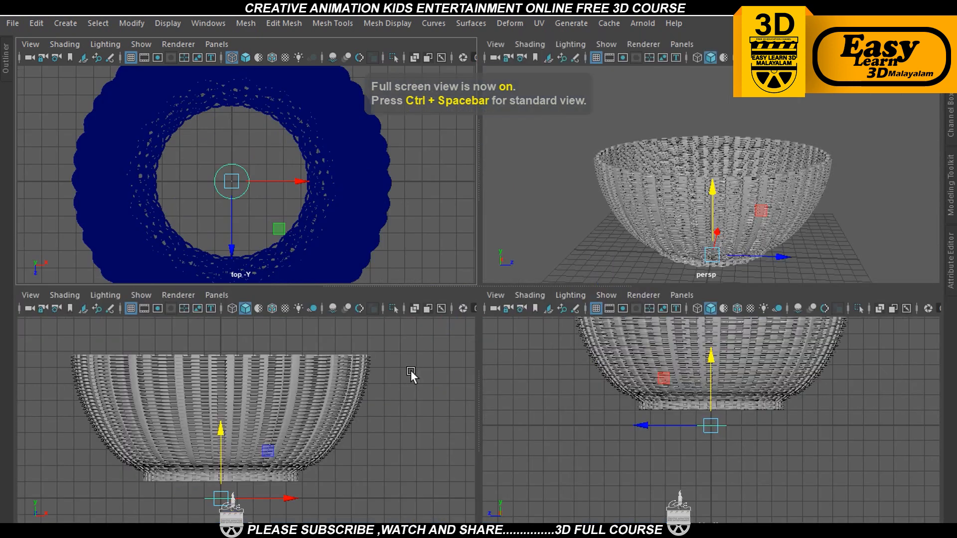
{"action": "key", "text": "space"}
{"action": "scroll", "coordinate": [449, 289], "scroll_direction": "up", "scroll_amount": 2}
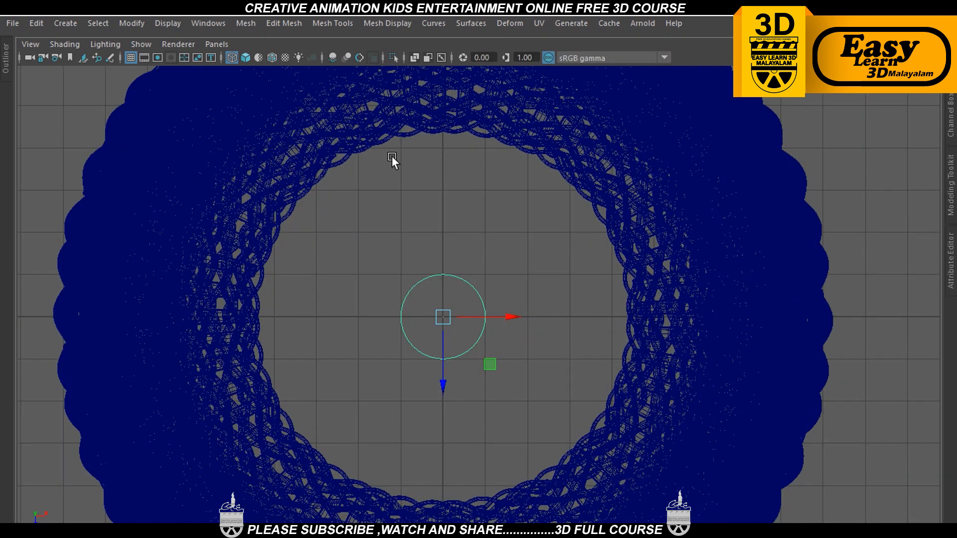
{"action": "key", "text": "Delete"}
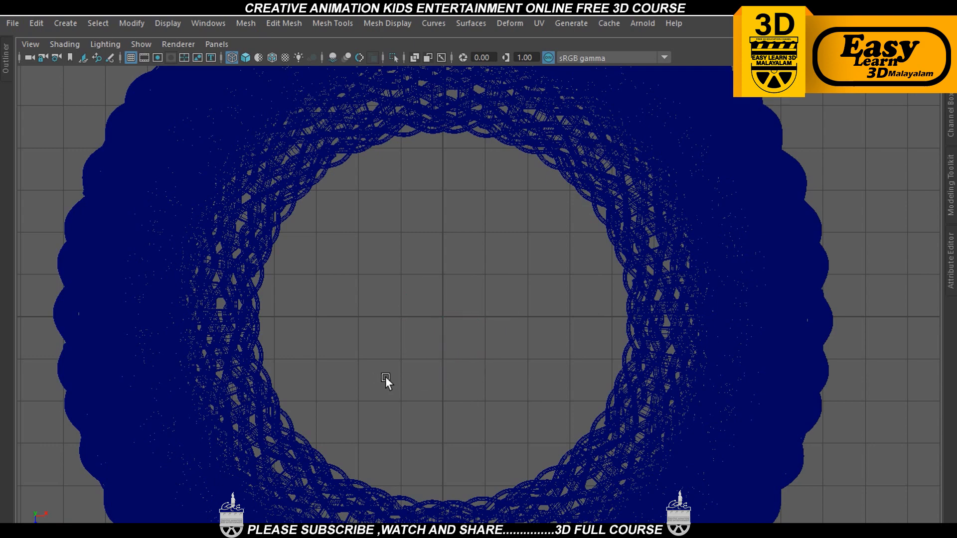
Maximize the front view and frame the bowl's base in it
{"action": "key", "text": "space"}
{"action": "key", "text": "space"}
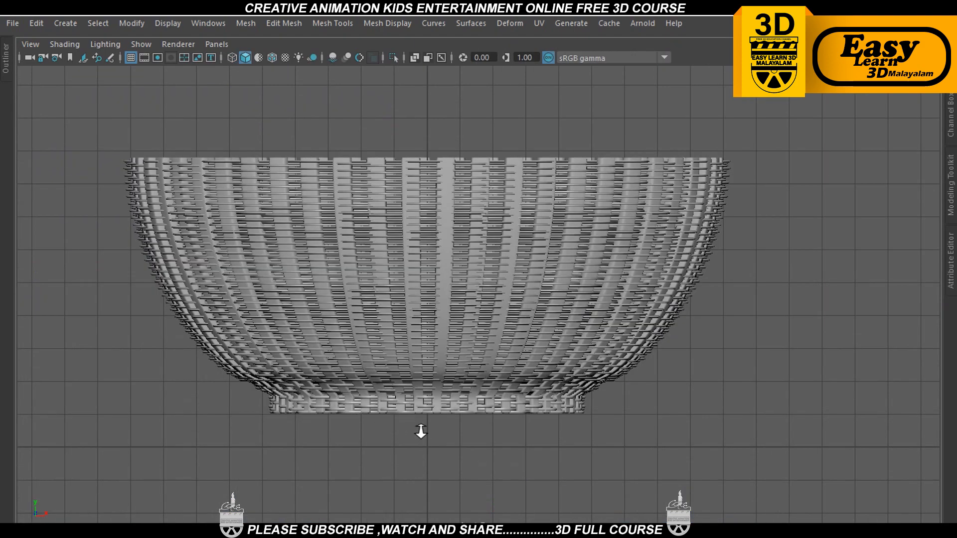
{"action": "scroll", "coordinate": [421, 432], "scroll_direction": "up", "scroll_amount": 2}
{"action": "middle_click_drag", "start_coordinate": [430, 424], "coordinate": [479, 412], "text": "alt"}
{"action": "key", "text": "ctrl+space"}
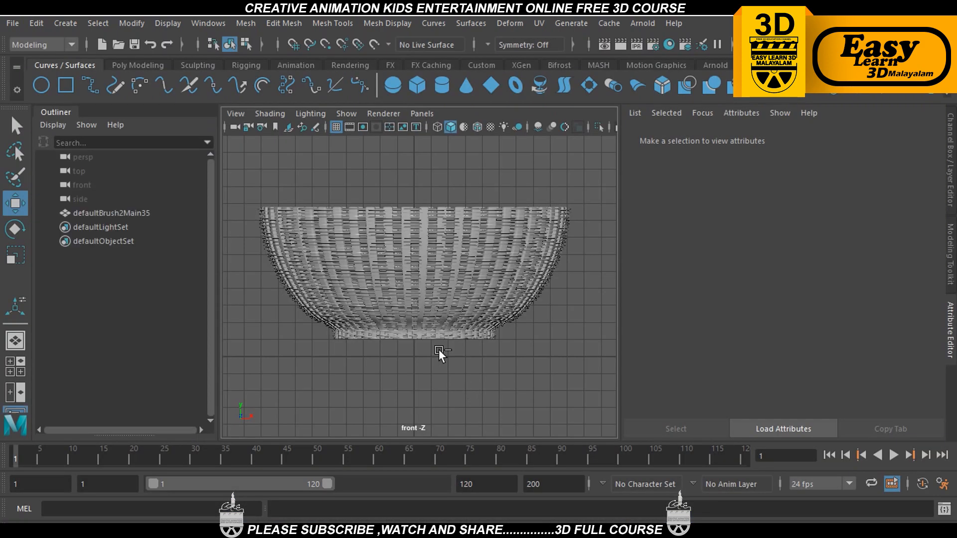
{"action": "left_click", "coordinate": [89, 86]}
{"action": "key", "text": "ctrl+space"}
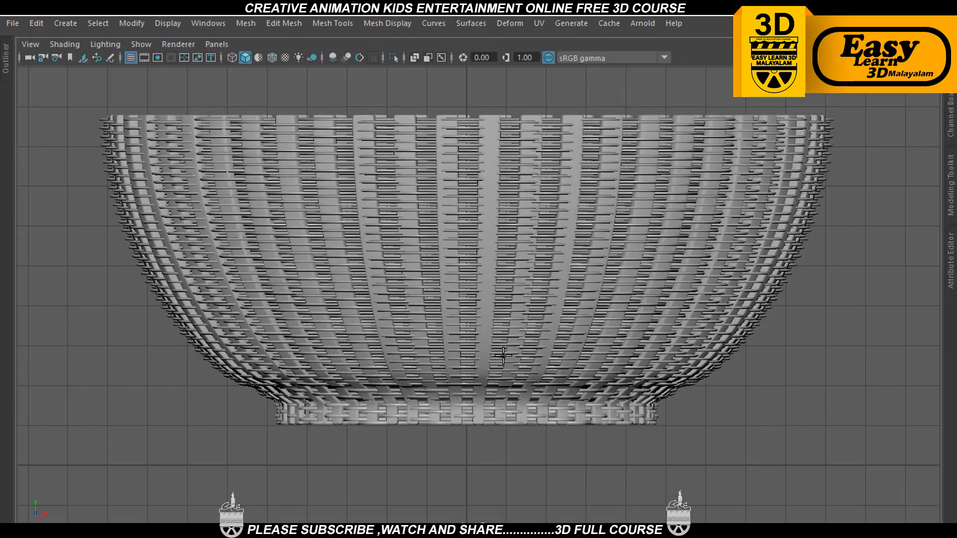
{"action": "scroll", "coordinate": [502, 357], "scroll_direction": "up", "scroll_amount": 2}
{"action": "middle_click_drag", "start_coordinate": [541, 394], "coordinate": [539, 299], "text": "alt"}
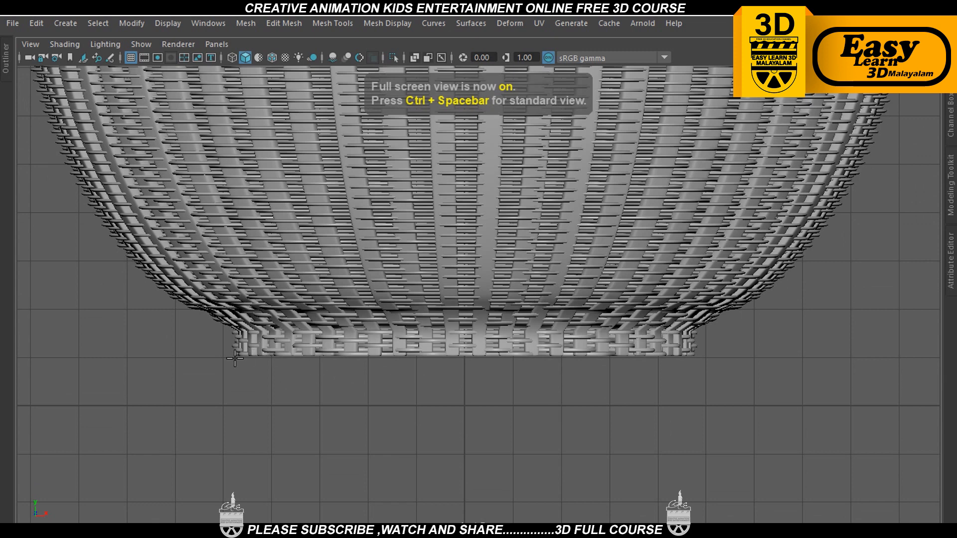
{"action": "scroll", "coordinate": [251, 382], "scroll_direction": "up", "scroll_amount": 1}
{"action": "scroll", "coordinate": [444, 432], "scroll_direction": "up", "scroll_amount": 1}
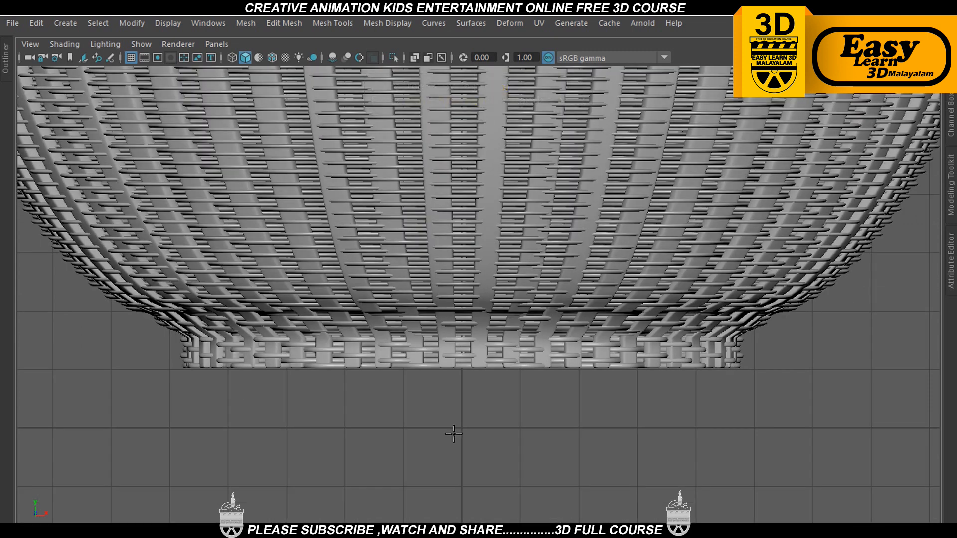
{"action": "left_click_drag", "start_coordinate": [355, 418], "coordinate": [449, 424]}
{"action": "left_click", "coordinate": [462, 391]}
{"action": "left_click", "coordinate": [555, 431]}
{"action": "key", "text": "ctrl+z"}
{"action": "key", "text": "ctrl+z"}
Ready the EP Curve tool with a curve degree of 1 Linear and Uniform knot spacing
{"action": "key", "text": "ctrl+space"}
{"action": "left_click", "coordinate": [71, 83]}
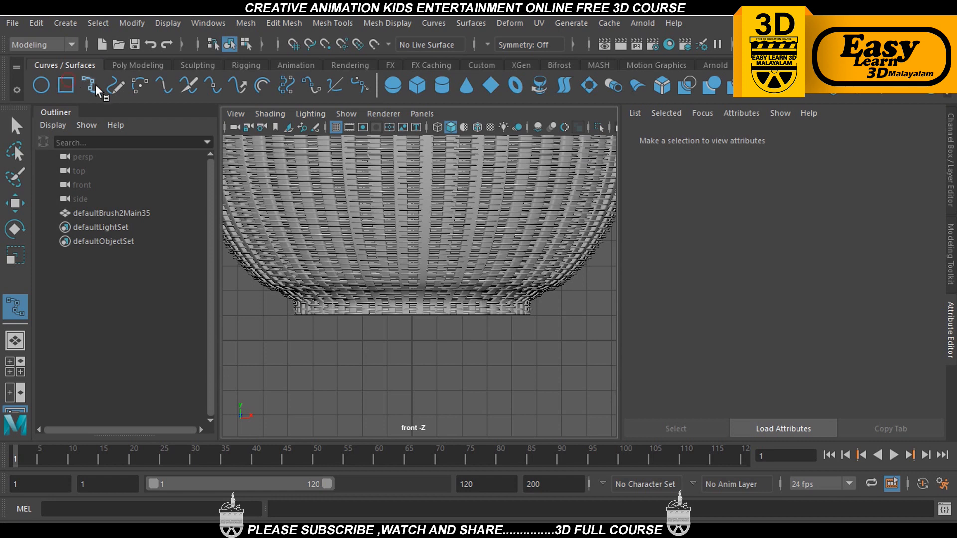
{"action": "double_click", "coordinate": [91, 85]}
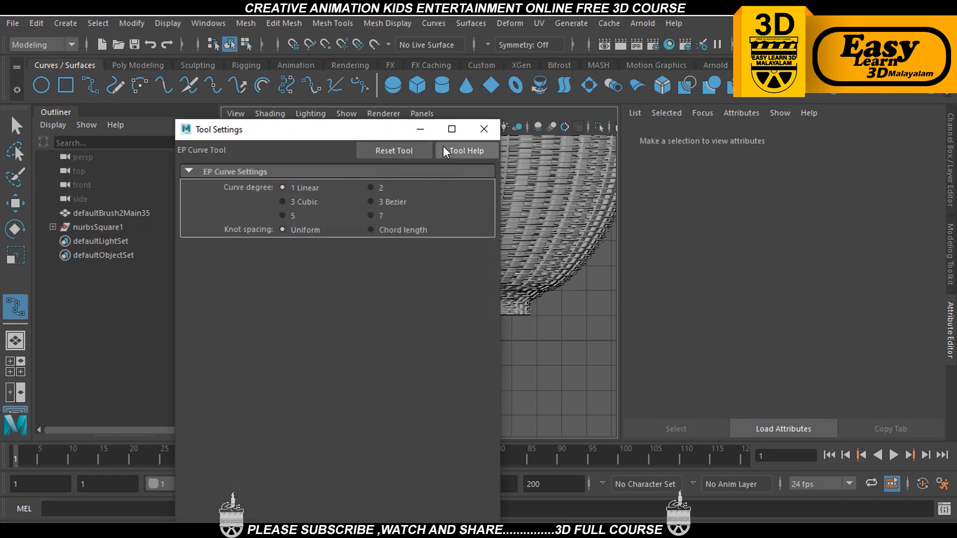
{"action": "left_click", "coordinate": [483, 129]}
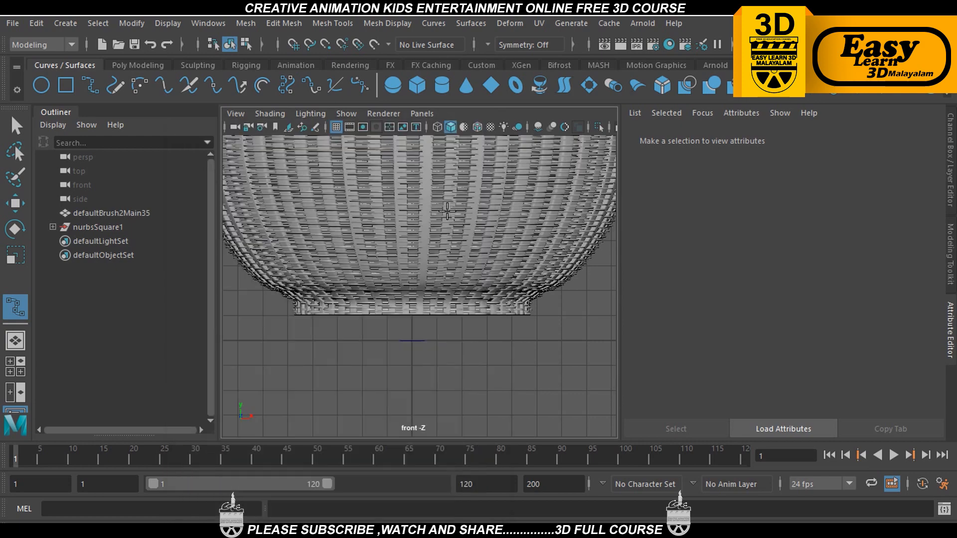
Delete the stray square curve's edges lying at the origin below the bowl
{"action": "key", "text": "ctrl+space"}
{"action": "middle_click_drag", "start_coordinate": [475, 365], "coordinate": [484, 325], "text": "alt"}
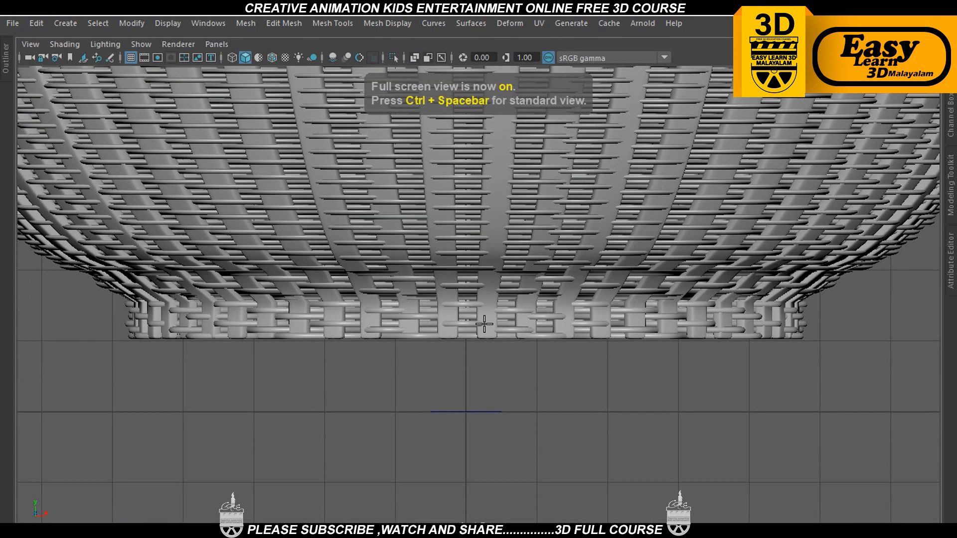
{"action": "left_click_drag", "start_coordinate": [491, 441], "coordinate": [491, 442]}
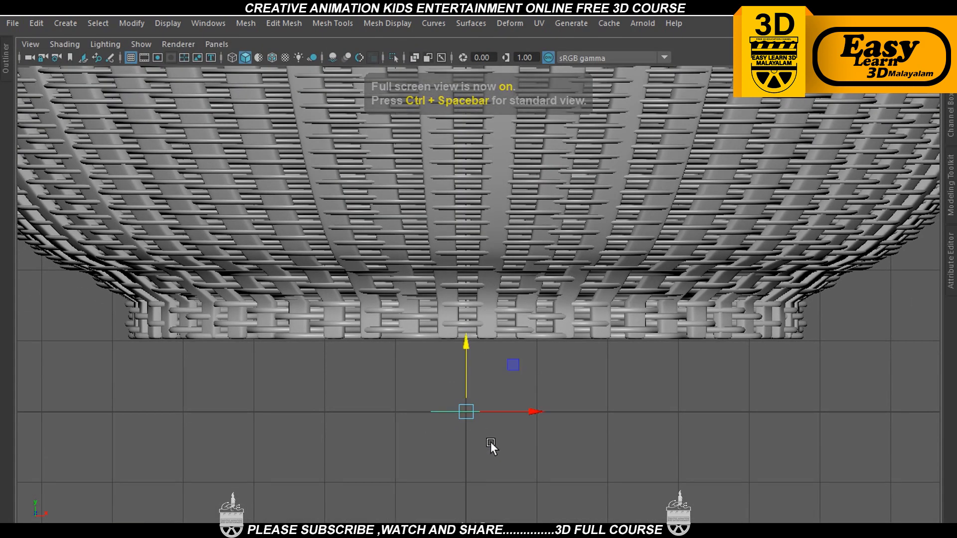
{"action": "key", "text": "Delete"}
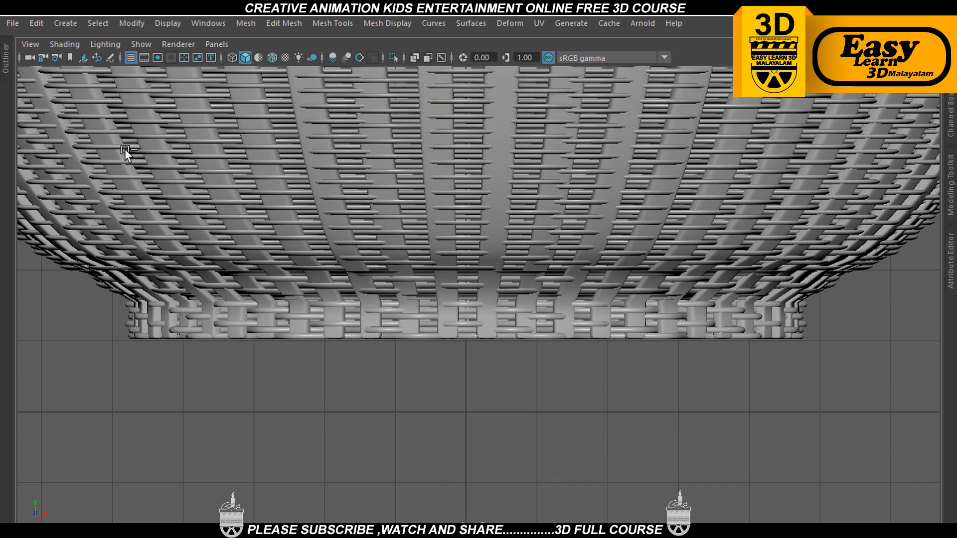
Draw a linear peaked profile curve two grid cells wide and one high, centred below the bowl, and enter control vertex mode
{"action": "key", "text": "ctrl+space"}
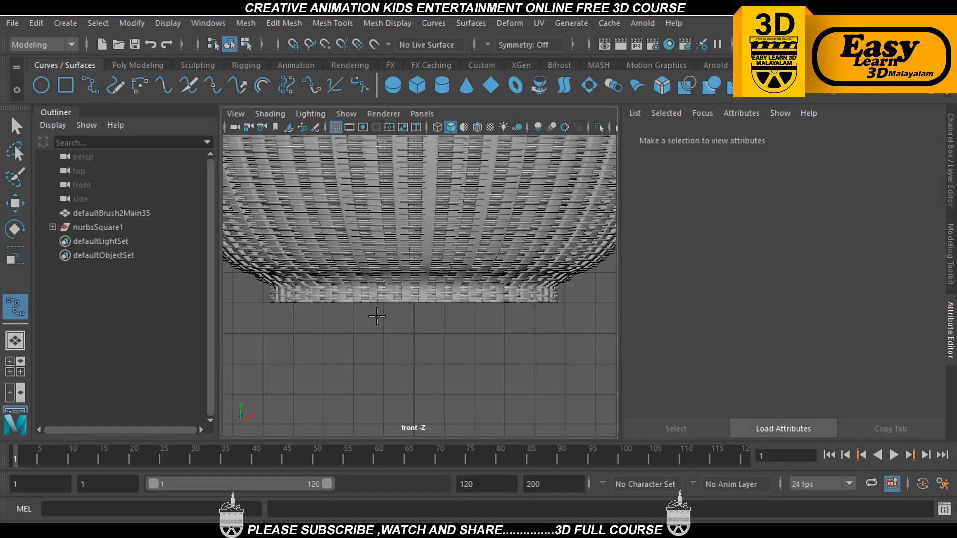
{"action": "key", "text": "ctrl+space"}
{"action": "middle_click_drag", "start_coordinate": [425, 398], "coordinate": [411, 393], "text": "alt"}
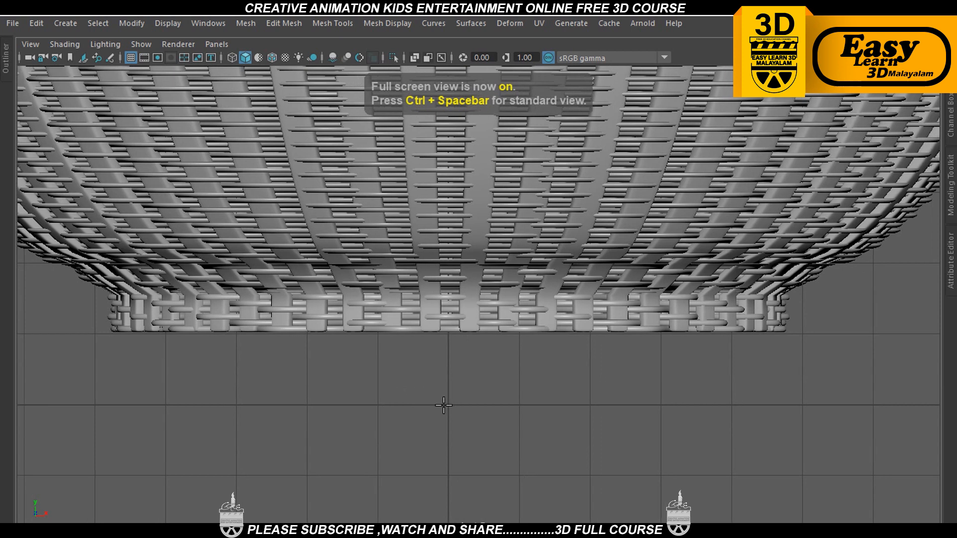
{"action": "left_click", "coordinate": [378, 405]}
{"action": "left_click", "coordinate": [514, 405]}
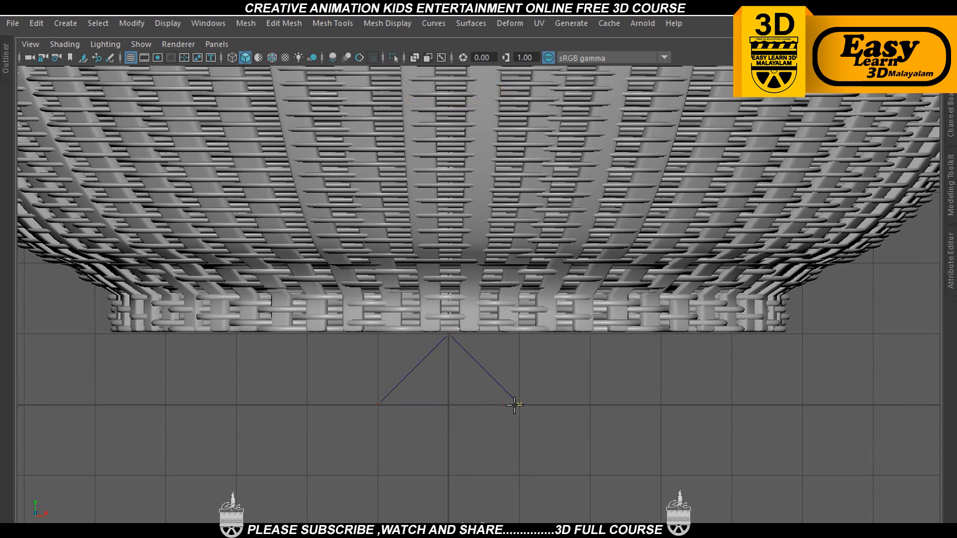
{"action": "key", "text": "w"}
{"action": "right_click_drag", "start_coordinate": [503, 389], "coordinate": [432, 183]}
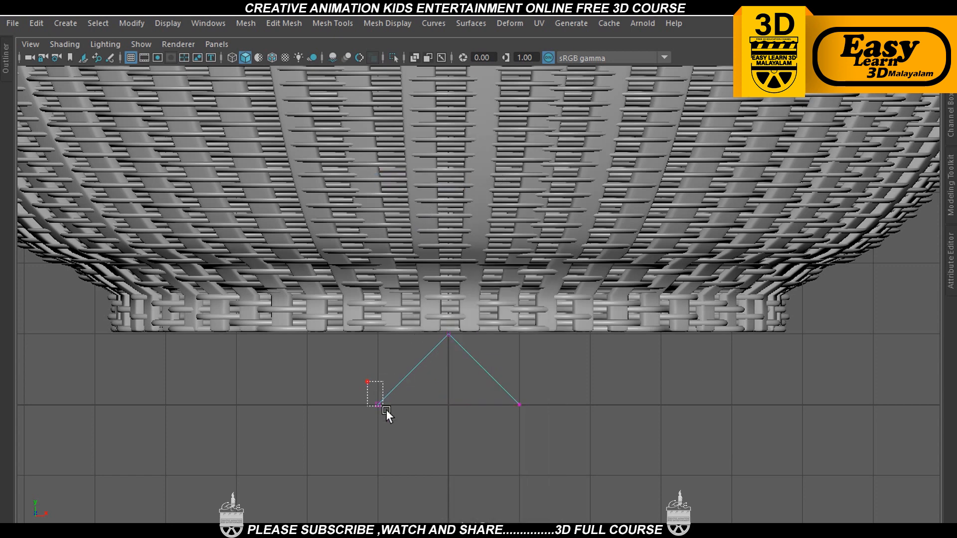
{"action": "left_click_drag", "start_coordinate": [386, 408], "coordinate": [515, 406]}
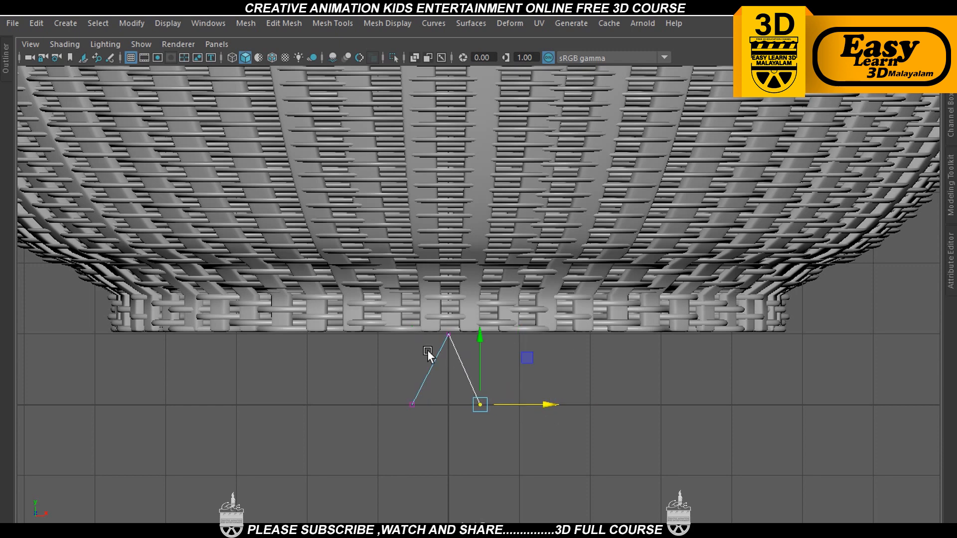
{"action": "mouse_move", "coordinate": [455, 350]}
{"action": "left_mouse_down"}
{"action": "mouse_move", "coordinate": [425, 330]}
{"action": "mouse_move", "coordinate": [451, 343]}
{"action": "mouse_move", "coordinate": [450, 355]}
{"action": "left_mouse_up"}
{"action": "scroll", "coordinate": [468, 417], "scroll_direction": "up", "scroll_amount": 5}
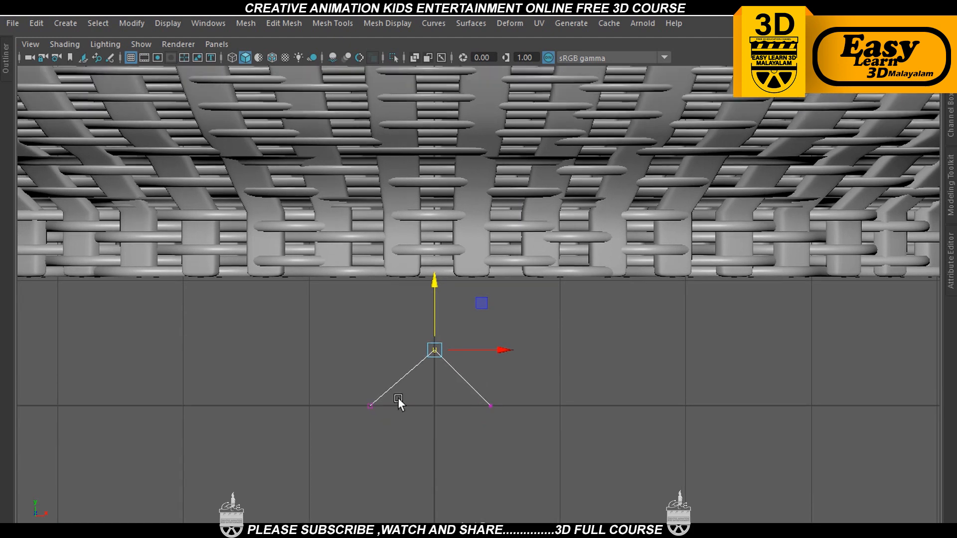
{"action": "left_click_drag", "start_coordinate": [408, 430], "coordinate": [436, 402]}
{"action": "key", "text": "ctrl+z"}
{"action": "key", "text": "ctrl+z"}
{"action": "key", "text": "ctrl+z"}
{"action": "key", "text": "ctrl+z"}
{"action": "key", "text": "ctrl+z"}
{"action": "key", "text": "ctrl+z"}
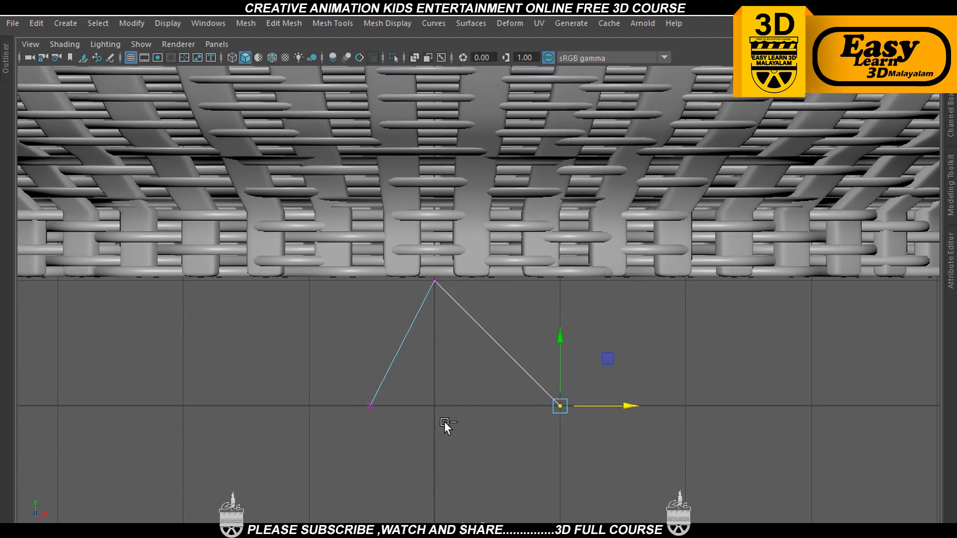
{"action": "key", "text": "ctrl+z"}
Scale the profile's two lower vertices closer together along X and lower its apex vertex to make a smaller peak
{"action": "left_click_drag", "start_coordinate": [277, 437], "coordinate": [634, 392]}
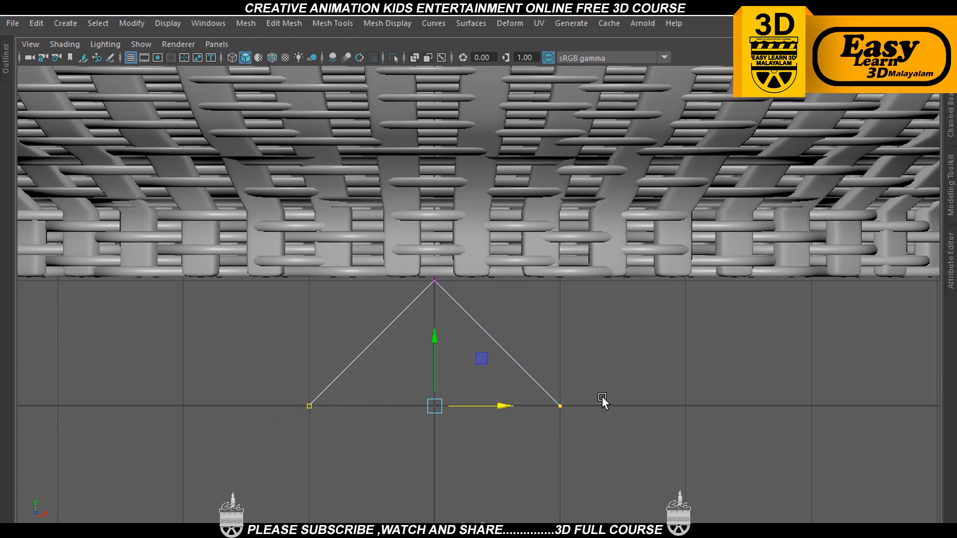
{"action": "key", "text": "e"}
{"action": "key", "text": "r"}
{"action": "left_click_drag", "start_coordinate": [491, 405], "coordinate": [446, 413]}
{"action": "left_click_drag", "start_coordinate": [410, 321], "coordinate": [459, 281]}
{"action": "left_click_drag", "start_coordinate": [407, 303], "coordinate": [455, 277]}
{"action": "key", "text": "w"}
{"action": "left_click_drag", "start_coordinate": [437, 232], "coordinate": [430, 304]}
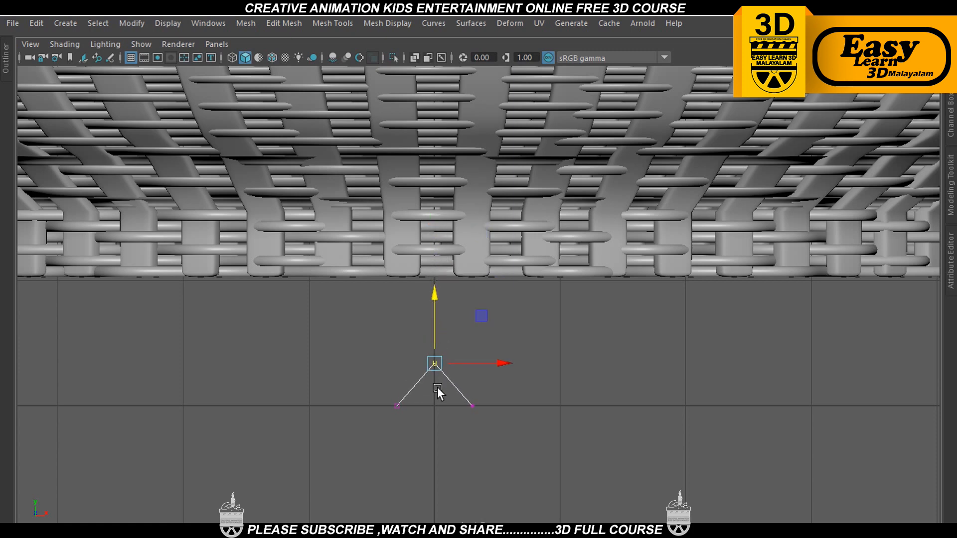
Return to object mode and move the profile curve along negative X to sit under the outer edge of the bowl's base
{"action": "scroll", "coordinate": [446, 426], "scroll_direction": "down", "scroll_amount": 5}
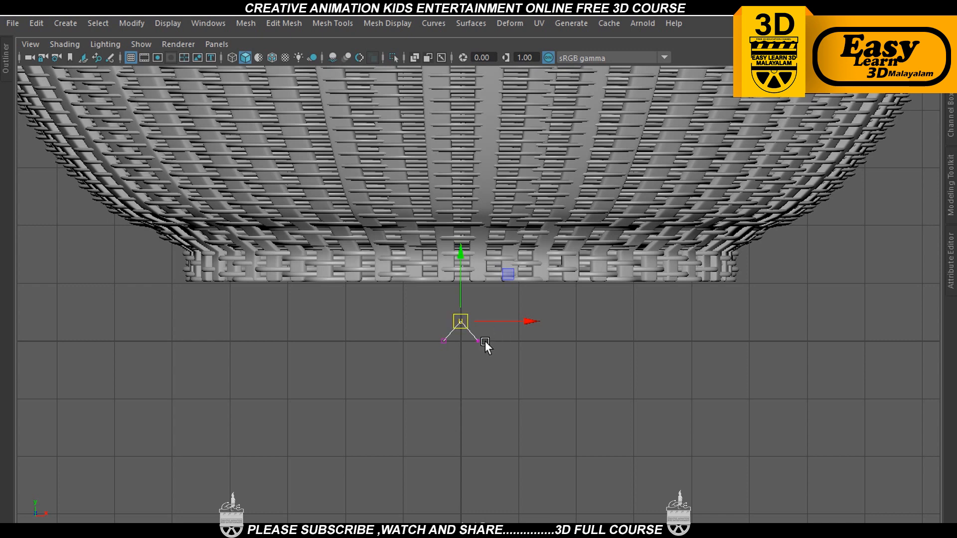
{"action": "right_click_drag", "start_coordinate": [480, 339], "coordinate": [528, 154]}
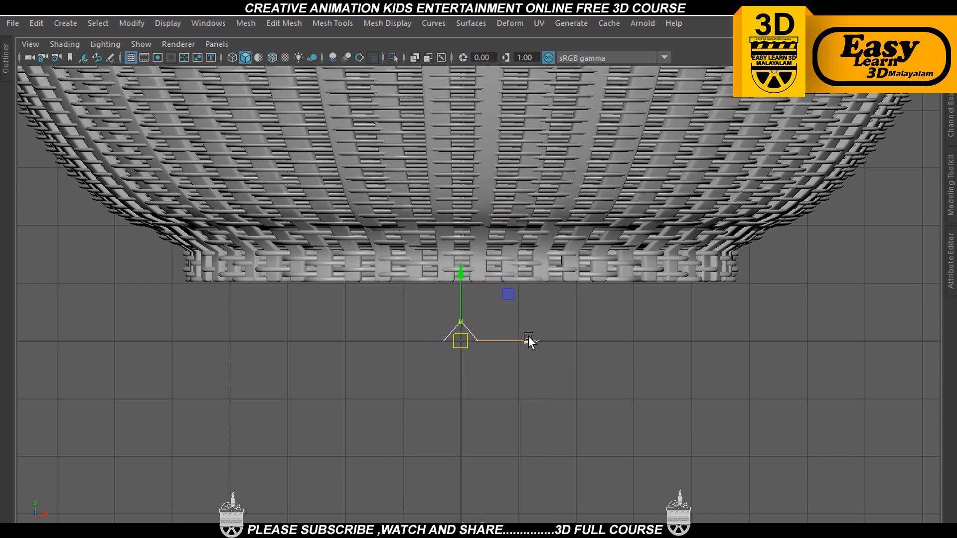
{"action": "left_click_drag", "start_coordinate": [462, 337], "coordinate": [256, 345]}
{"action": "middle_click_drag", "start_coordinate": [266, 352], "coordinate": [343, 369], "text": "alt"}
{"action": "right_click_drag", "start_coordinate": [343, 369], "coordinate": [353, 390], "text": "alt"}
{"action": "middle_click_drag", "start_coordinate": [354, 390], "coordinate": [358, 375], "text": "alt"}
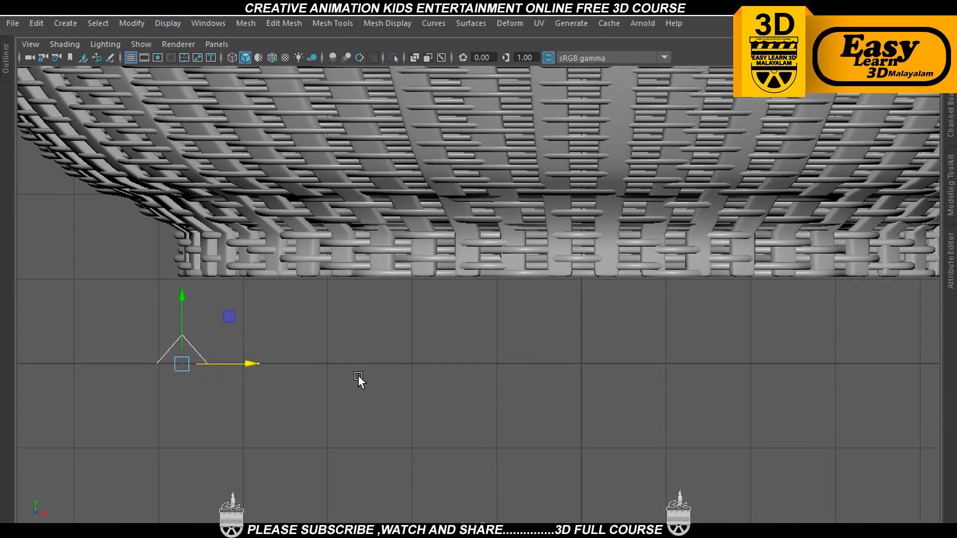
Examine the bowl's rim, weave and open base together with the profile curve in the perspective view, and return to the top view
{"action": "scroll", "coordinate": [358, 375], "scroll_direction": "down", "scroll_amount": 7}
{"action": "middle_click_drag", "start_coordinate": [510, 337], "coordinate": [455, 369], "text": "alt"}
{"action": "key", "text": "space"}
{"action": "key", "text": "space"}
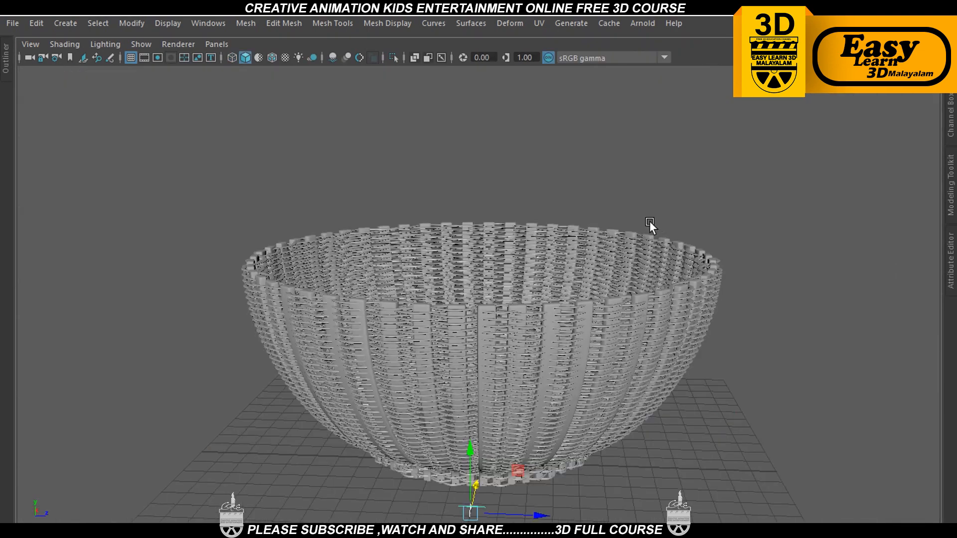
{"action": "left_click_drag", "start_coordinate": [648, 224], "coordinate": [638, 343], "text": "alt"}
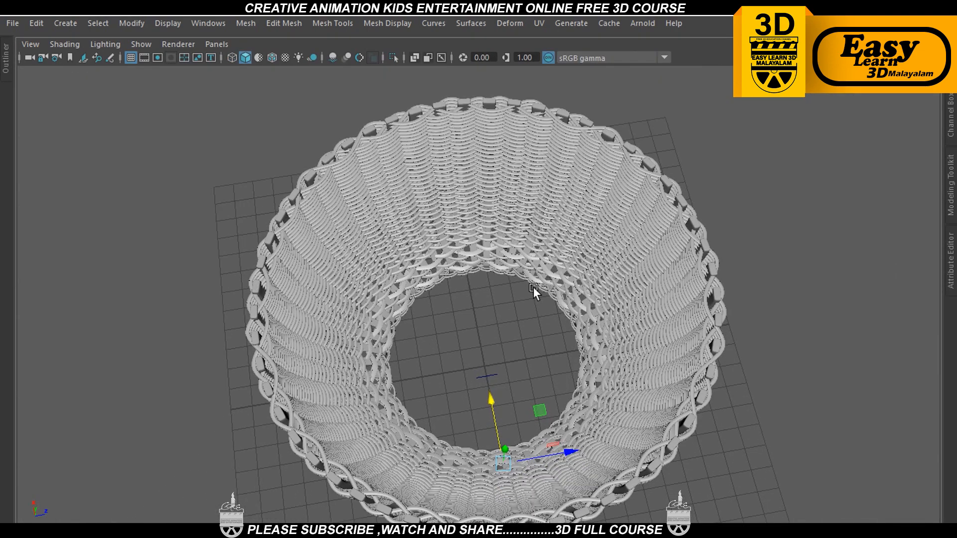
{"action": "left_click_drag", "start_coordinate": [392, 387], "coordinate": [651, 328], "text": "alt"}
{"action": "scroll", "coordinate": [517, 373], "scroll_direction": "up", "scroll_amount": 8}
{"action": "scroll", "coordinate": [648, 323], "scroll_direction": "down", "scroll_amount": 7}
{"action": "scroll", "coordinate": [603, 333], "scroll_direction": "up", "scroll_amount": 6}
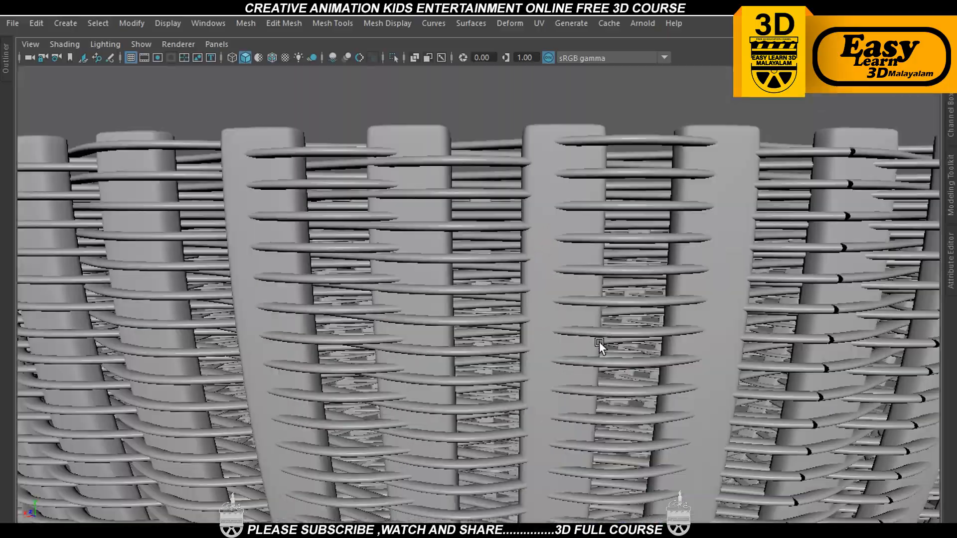
{"action": "left_click_drag", "start_coordinate": [599, 342], "coordinate": [519, 312], "text": "alt"}
{"action": "scroll", "coordinate": [585, 384], "scroll_direction": "down", "scroll_amount": 6}
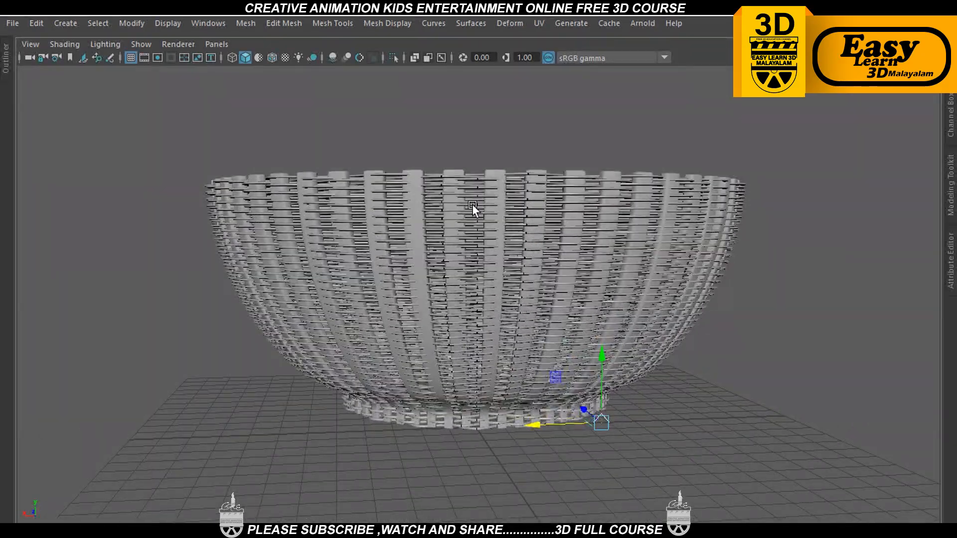
{"action": "key", "text": "space"}
{"action": "key", "text": "space"}
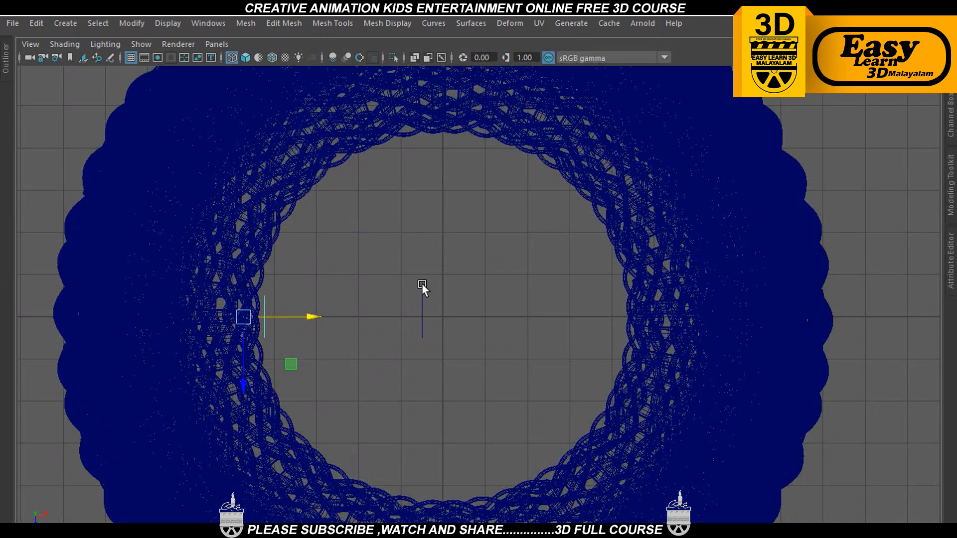
Select the peaked profile curve in the front view and move its pivot to the end vertex on its positive X side
{"action": "key", "text": "space"}
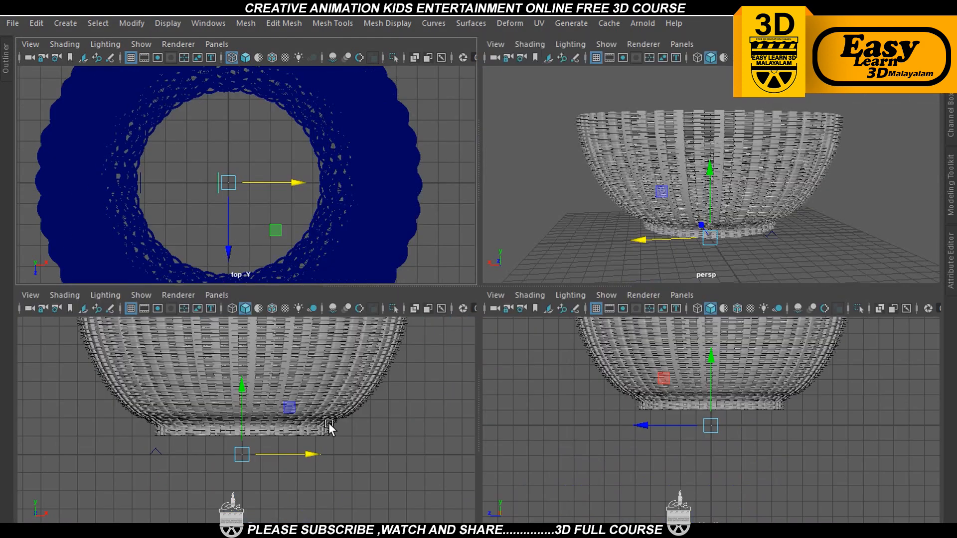
{"action": "key", "text": "space"}
{"action": "scroll", "coordinate": [344, 426], "scroll_direction": "up", "scroll_amount": 3}
{"action": "left_click", "coordinate": [353, 425]}
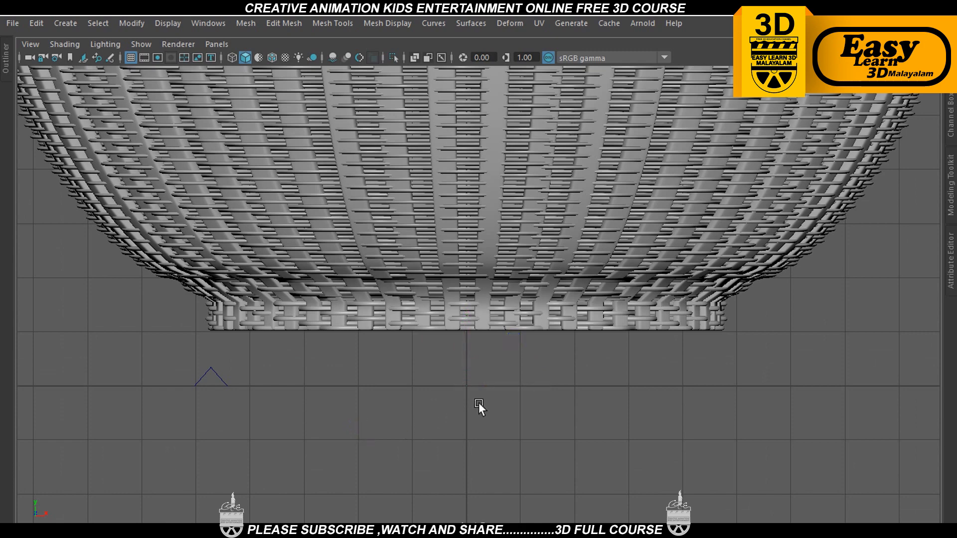
{"action": "middle_click_drag", "start_coordinate": [259, 416], "coordinate": [483, 374], "text": "alt"}
{"action": "scroll", "coordinate": [476, 391], "scroll_direction": "up", "scroll_amount": 4}
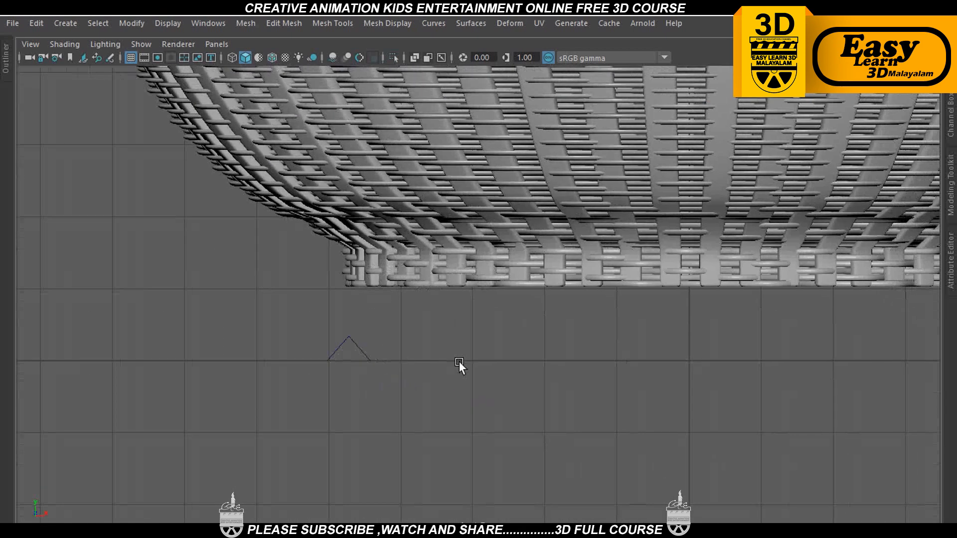
{"action": "left_click_drag", "start_coordinate": [322, 319], "coordinate": [405, 393]}
{"action": "scroll", "coordinate": [406, 393], "scroll_direction": "up", "scroll_amount": 3}
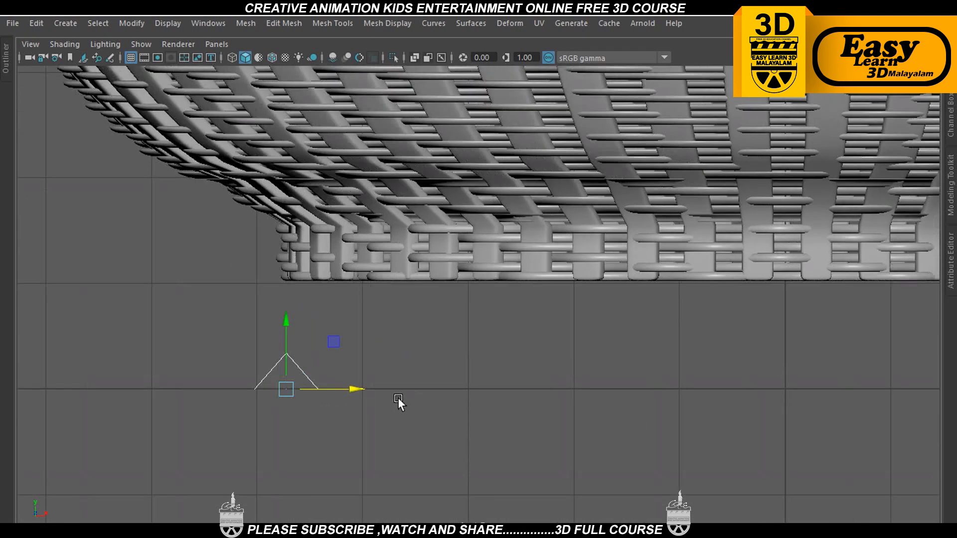
{"action": "middle_click_drag", "start_coordinate": [397, 398], "coordinate": [396, 381], "text": "alt"}
{"action": "key", "text": "d"}
{"action": "left_click_drag", "start_coordinate": [339, 373], "coordinate": [302, 369]}
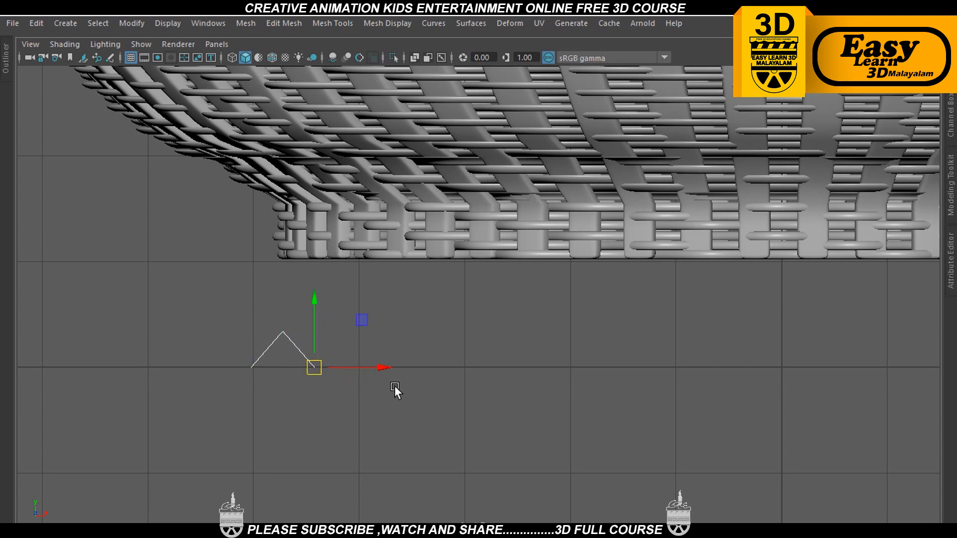
Duplicate the profile curve and offset the copy one profile width along positive X so the two peaks meet end to end
{"action": "key", "text": "ctrl+d"}
{"action": "left_click_drag", "start_coordinate": [371, 365], "coordinate": [434, 366]}
{"action": "scroll", "coordinate": [401, 388], "scroll_direction": "up", "scroll_amount": 3}
{"action": "middle_click_drag", "start_coordinate": [404, 388], "coordinate": [462, 364], "text": "alt"}
{"action": "scroll", "coordinate": [462, 365], "scroll_direction": "up", "scroll_amount": 2}
{"action": "scroll", "coordinate": [459, 398], "scroll_direction": "down", "scroll_amount": 8}
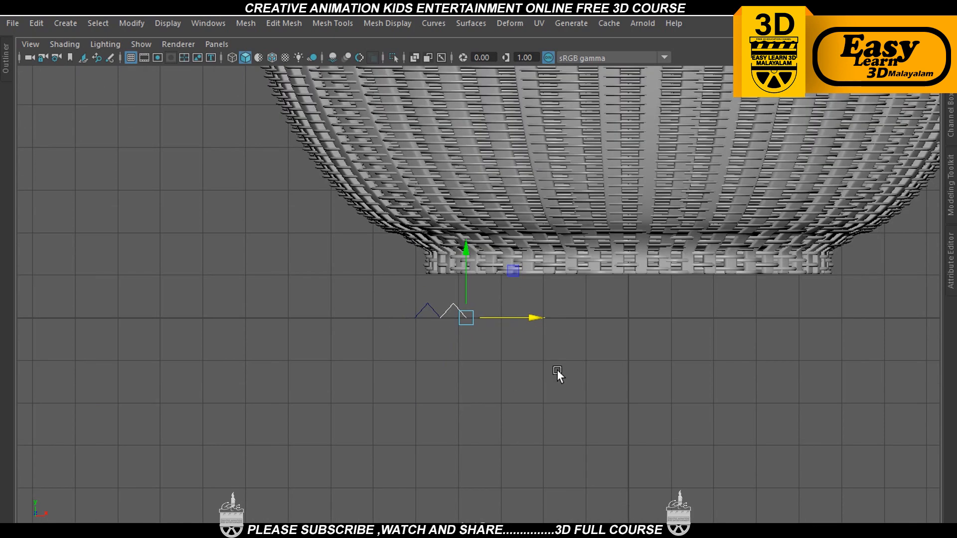
Repeat the duplicate with the same offset until a zigzag row of 17 peaks spans the width of the bowl's base
{"action": "middle_click_drag", "start_coordinate": [556, 374], "coordinate": [379, 437], "text": "alt"}
{"action": "scroll", "coordinate": [379, 437], "scroll_direction": "up", "scroll_amount": 2}
{"action": "key", "text": "shift+d"}
{"action": "key", "text": "shift+d"}
{"action": "key", "text": "shift+d"}
{"action": "key", "text": "shift+d"}
{"action": "key", "text": "shift+d"}
{"action": "key", "text": "shift+d"}
{"action": "key", "text": "shift+d"}
{"action": "key", "text": "shift+d"}
{"action": "key", "text": "shift+d"}
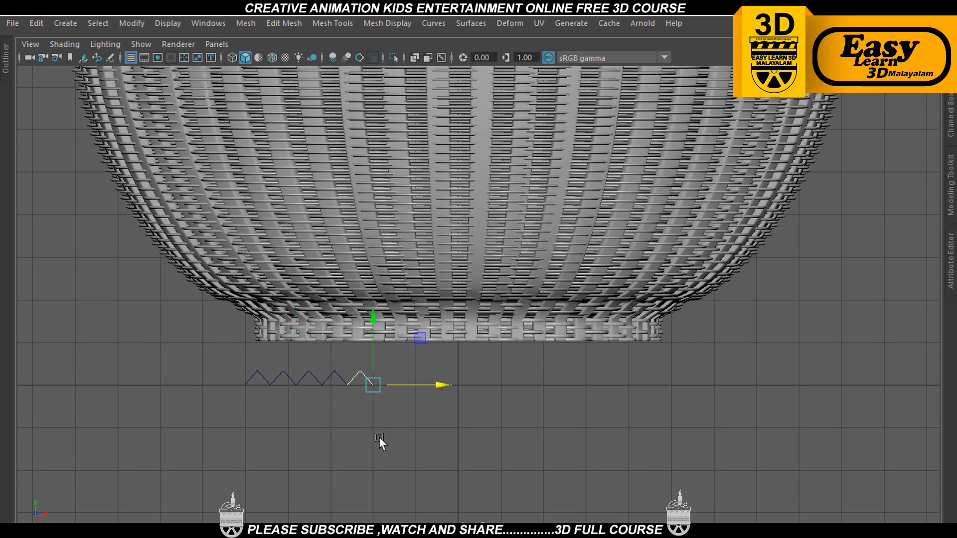
{"action": "key", "text": "shift+d"}
{"action": "key", "text": "shift+d"}
{"action": "key", "text": "shift+d"}
{"action": "key", "text": "shift+d"}
{"action": "key", "text": "shift+d"}
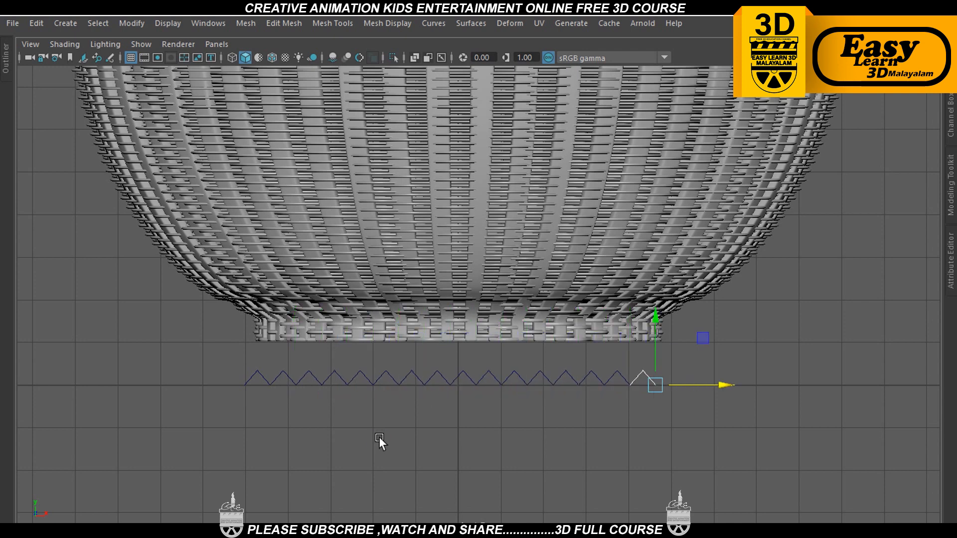
{"action": "key", "text": "shift+d"}
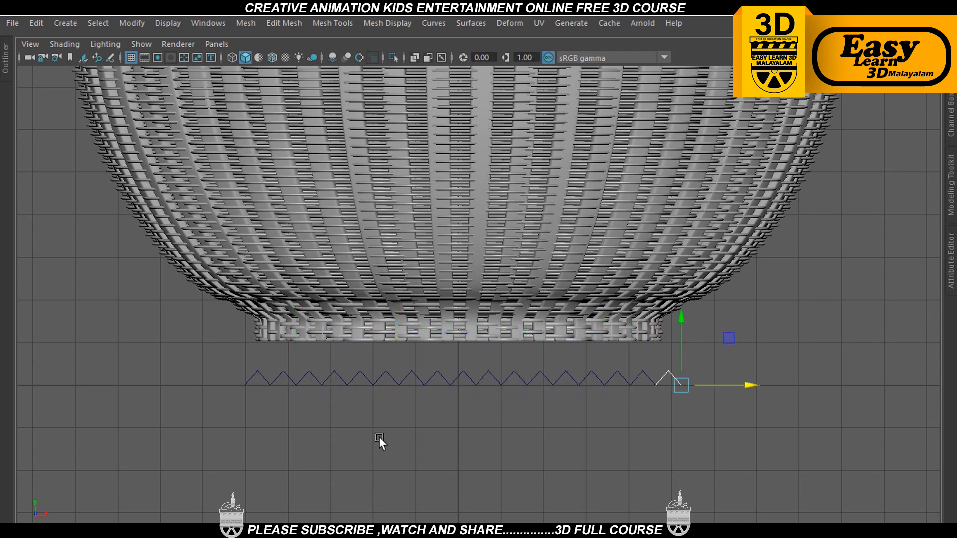
Select the whole row of peaked curves and shift it slightly along negative X to centre it under the bowl's base
{"action": "middle_click_drag", "start_coordinate": [378, 450], "coordinate": [336, 454], "text": "alt"}
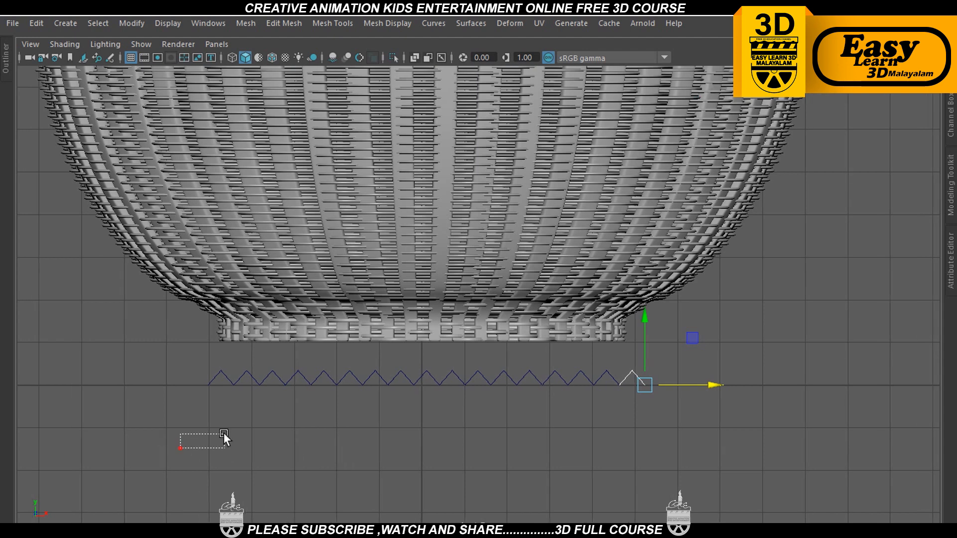
{"action": "left_click_drag", "start_coordinate": [223, 433], "coordinate": [768, 348]}
{"action": "left_click_drag", "start_coordinate": [549, 384], "coordinate": [540, 386]}
{"action": "left_click", "coordinate": [585, 450]}
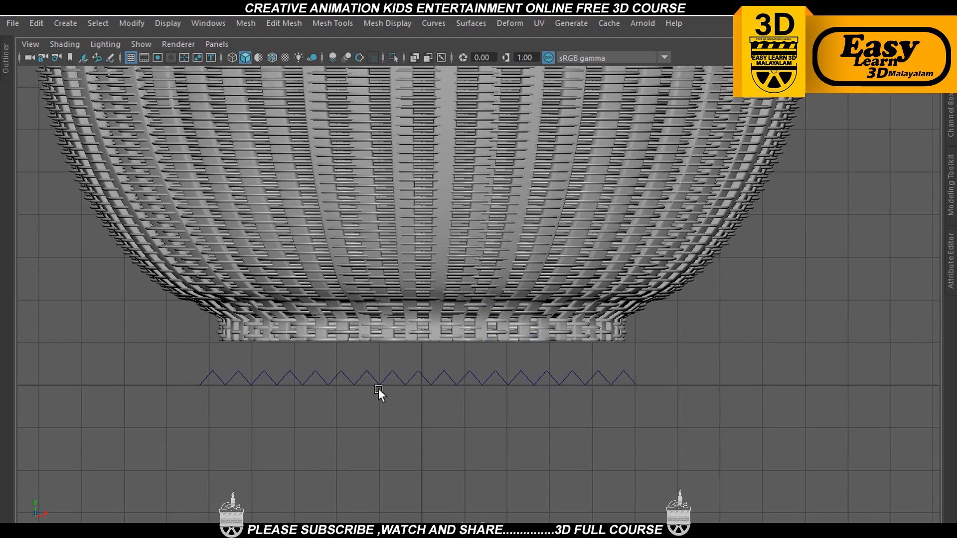
Attach all the peaked curves using the Blend method with a blend bias of 0.5 and Keep originals on
{"action": "left_click_drag", "start_coordinate": [192, 365], "coordinate": [738, 426]}
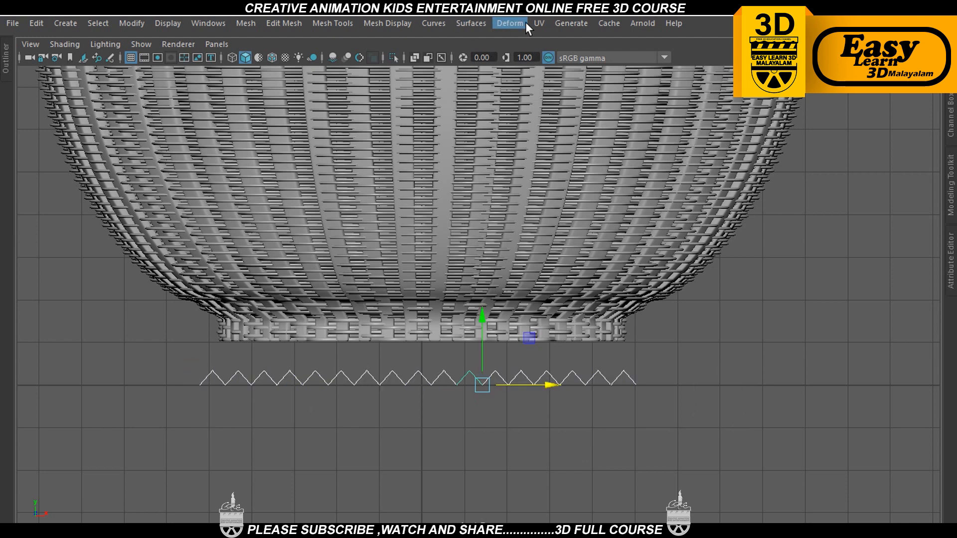
{"action": "left_click", "coordinate": [441, 27]}
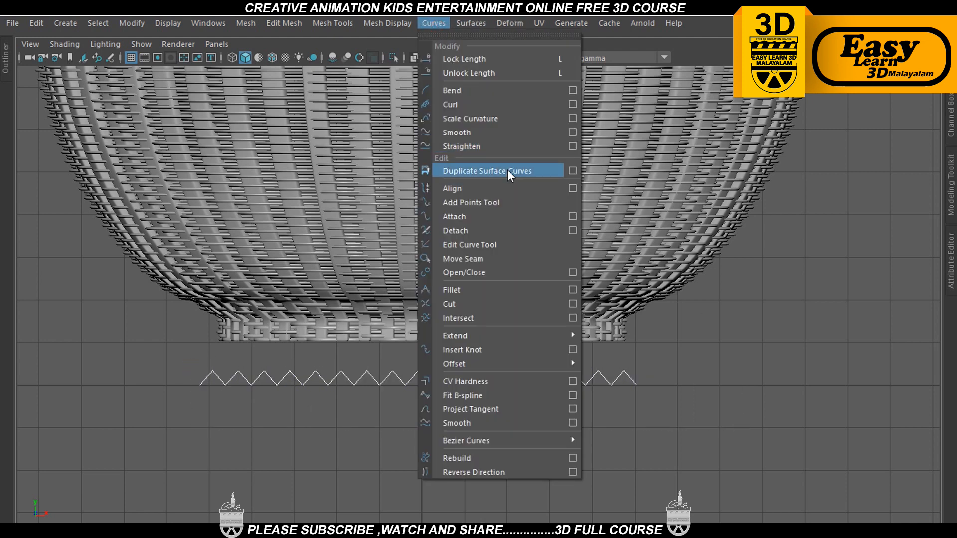
{"action": "left_click", "coordinate": [571, 215]}
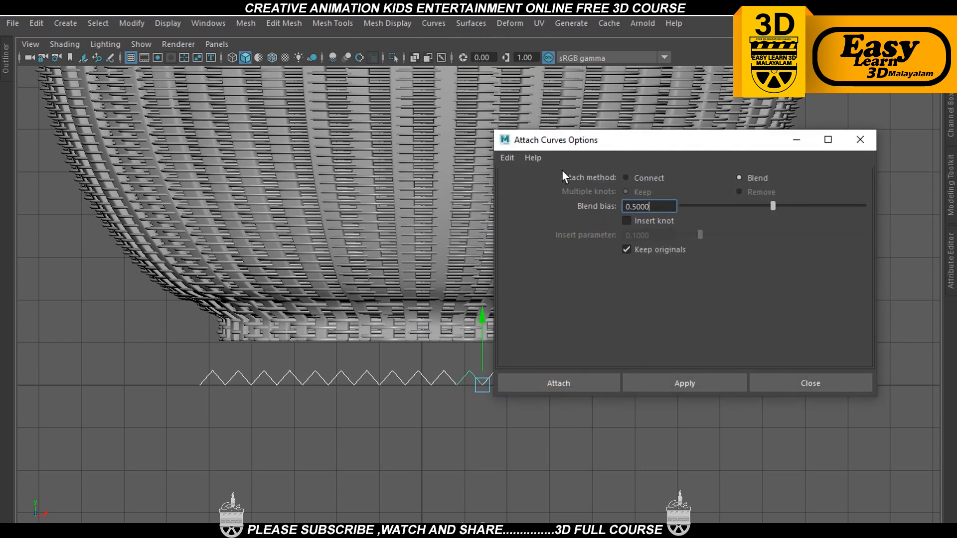
{"action": "left_click", "coordinate": [558, 384]}
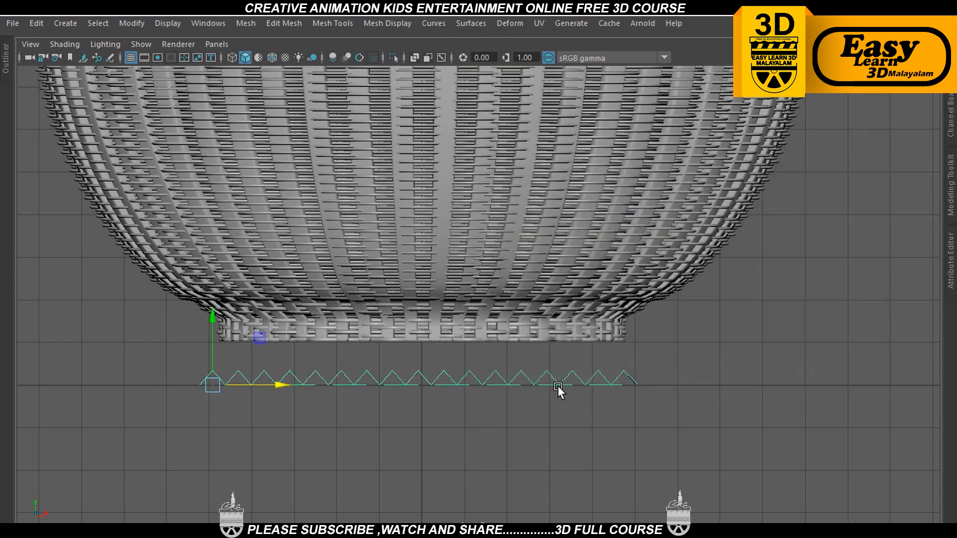
Raise the attached curve above the original row to check its shape, and undo the move and the attachment
{"action": "left_click_drag", "start_coordinate": [215, 316], "coordinate": [219, 289]}
{"action": "left_click", "coordinate": [302, 381]}
{"action": "scroll", "coordinate": [483, 420], "scroll_direction": "up", "scroll_amount": 2}
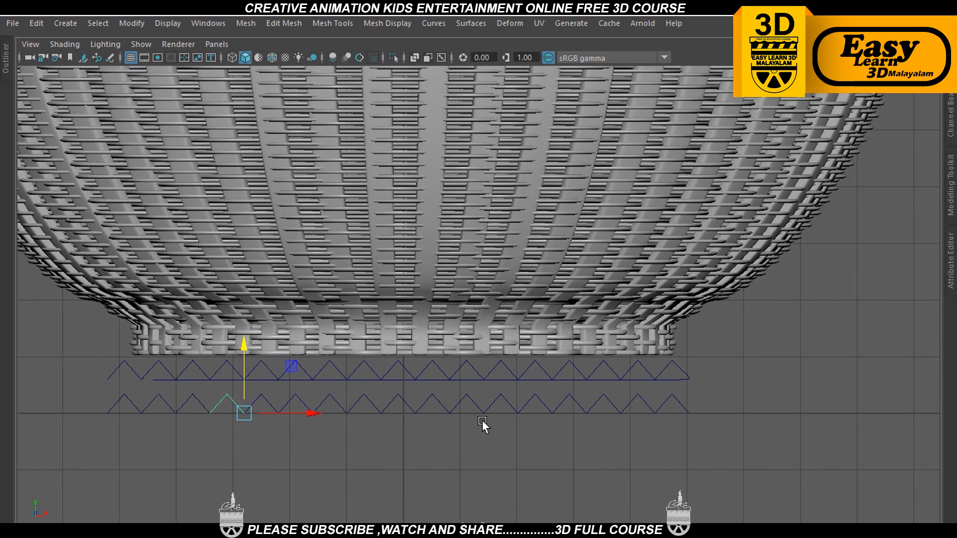
{"action": "key", "text": "ctrl+z"}
{"action": "key", "text": "ctrl+z"}
{"action": "key", "text": "ctrl+z"}
{"action": "key", "text": "ctrl+z"}
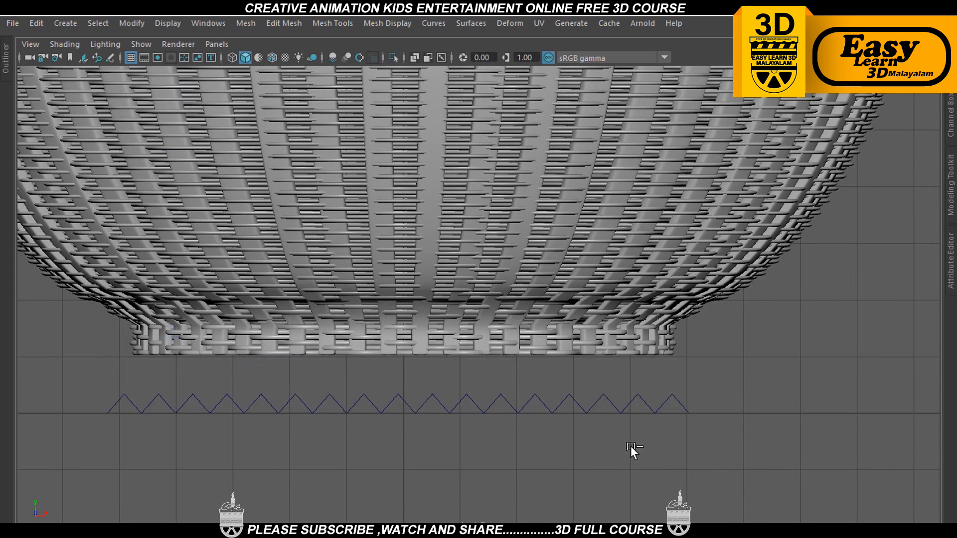
Try attaching the full row of peaked curves again with the current settings, and undo the attachment
{"action": "middle_click_drag", "start_coordinate": [517, 428], "coordinate": [594, 391], "text": "alt"}
{"action": "left_click", "coordinate": [501, 368]}
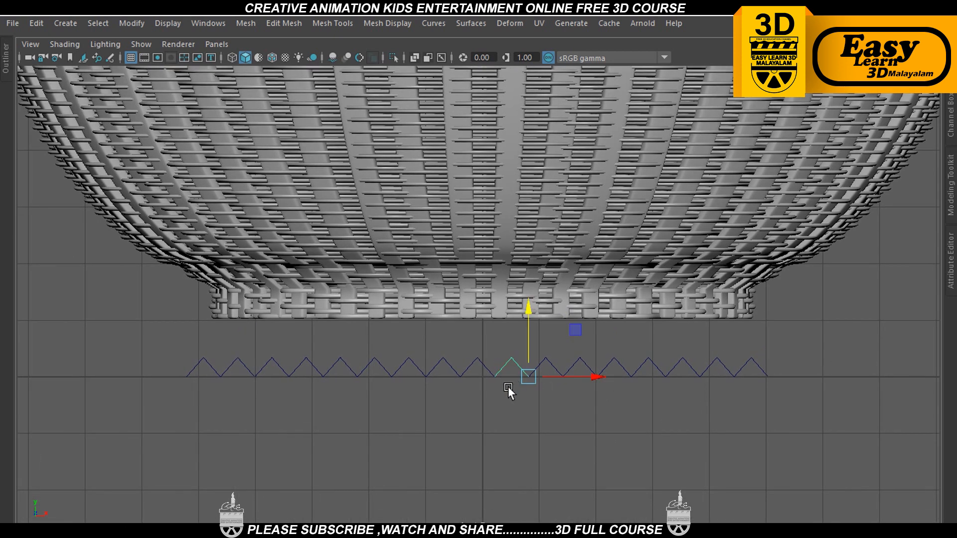
{"action": "middle_click_drag", "start_coordinate": [606, 426], "coordinate": [462, 395], "text": "alt"}
{"action": "left_click_drag", "start_coordinate": [143, 332], "coordinate": [789, 383]}
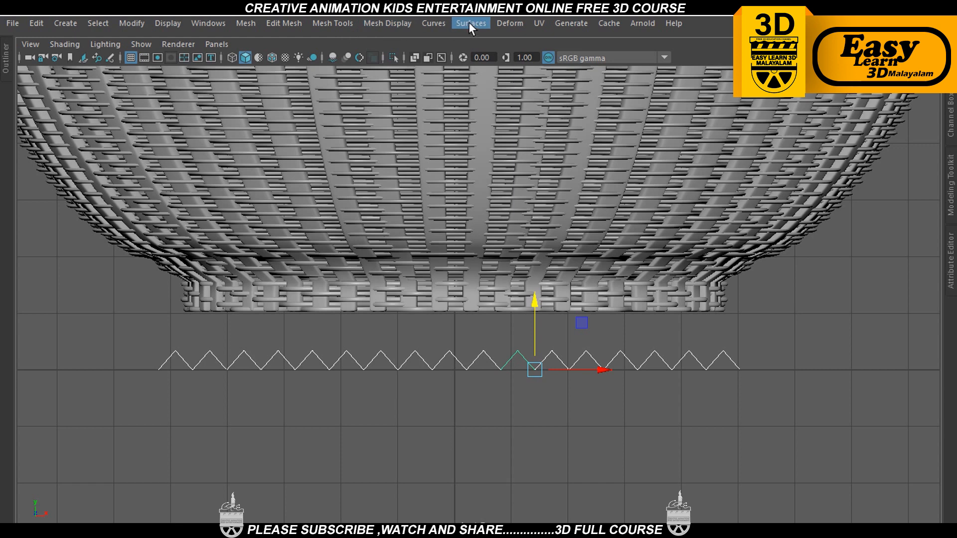
{"action": "left_click", "coordinate": [435, 24]}
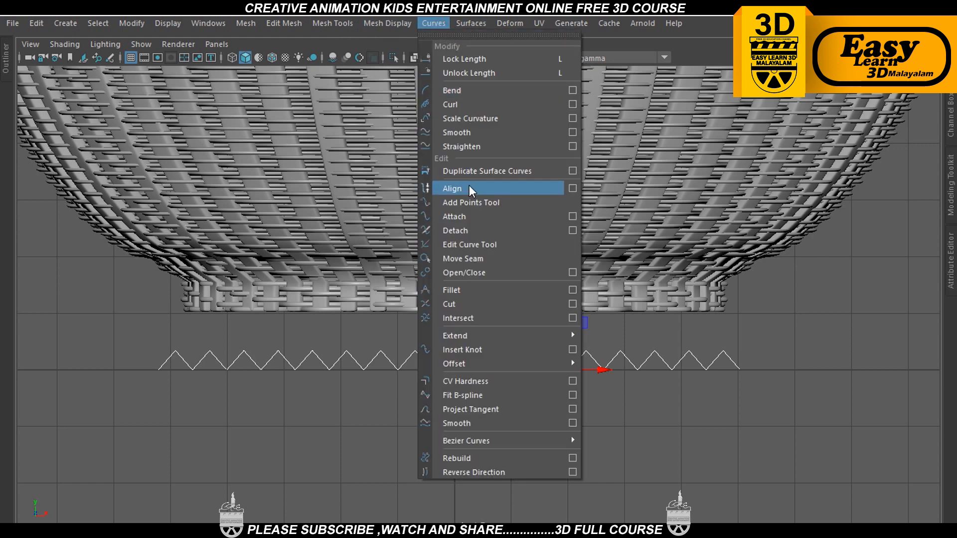
{"action": "left_click", "coordinate": [481, 217]}
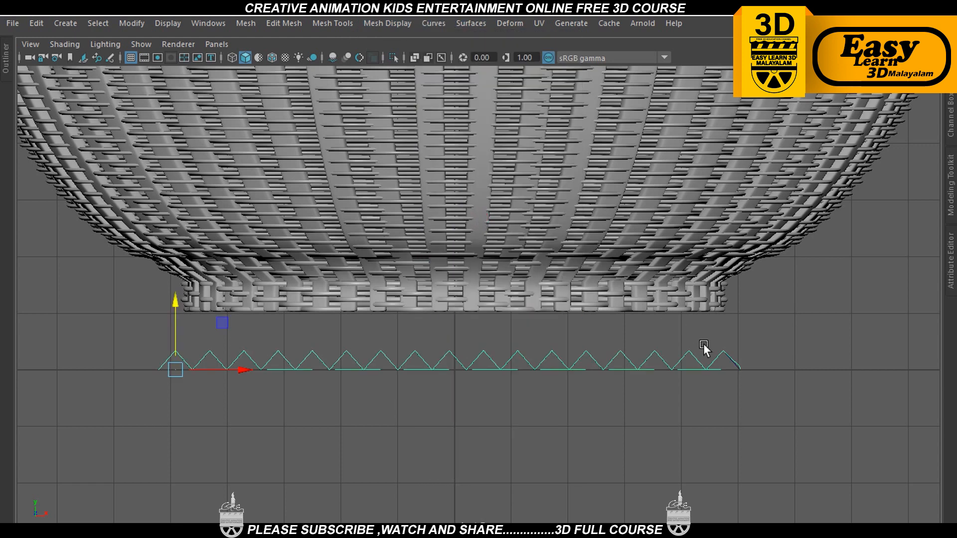
{"action": "key", "text": "ctrl+z"}
{"action": "key", "text": "ctrl+z"}
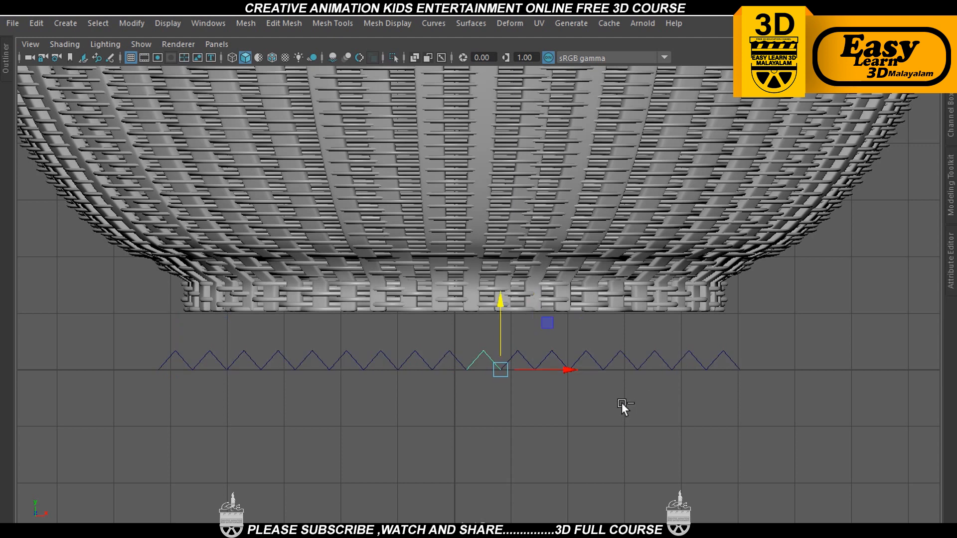
Select all the peaked curves, reset the Attach Curves options to their defaults, attach the curves and deselect everything
{"action": "scroll", "coordinate": [746, 372], "scroll_direction": "up", "scroll_amount": 1}
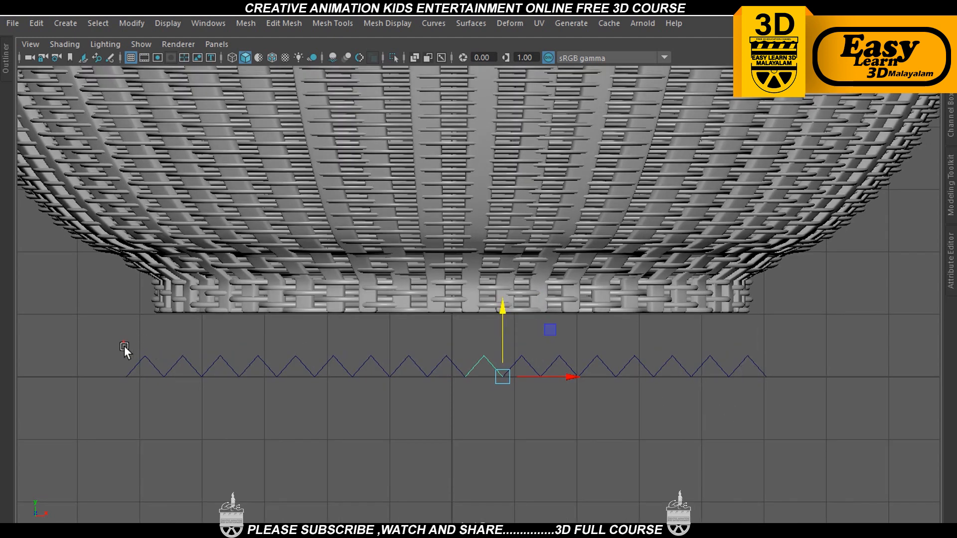
{"action": "left_click_drag", "start_coordinate": [124, 346], "coordinate": [831, 433]}
{"action": "left_click", "coordinate": [433, 23]}
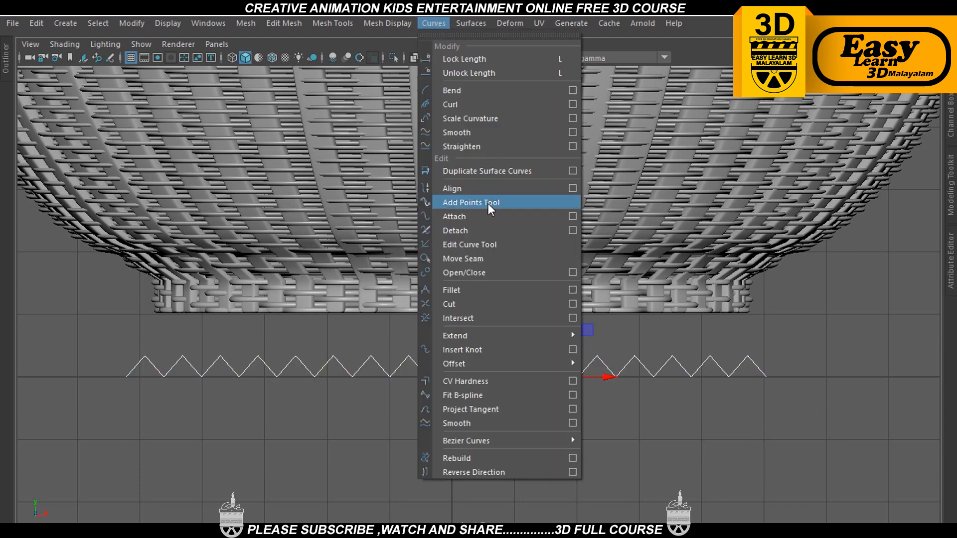
{"action": "left_click", "coordinate": [572, 217]}
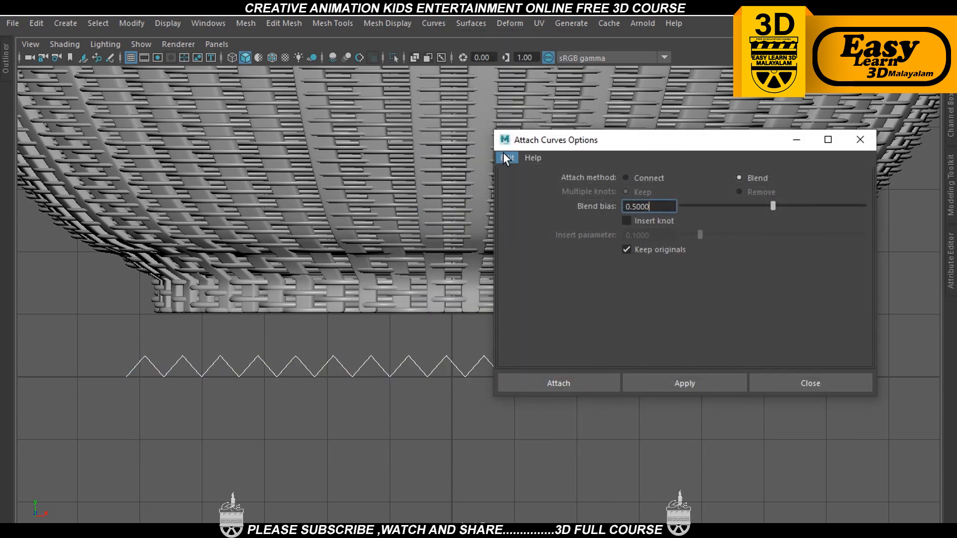
{"action": "left_click", "coordinate": [506, 158]}
{"action": "left_click", "coordinate": [530, 185]}
{"action": "left_click", "coordinate": [569, 384]}
{"action": "left_click", "coordinate": [314, 427]}
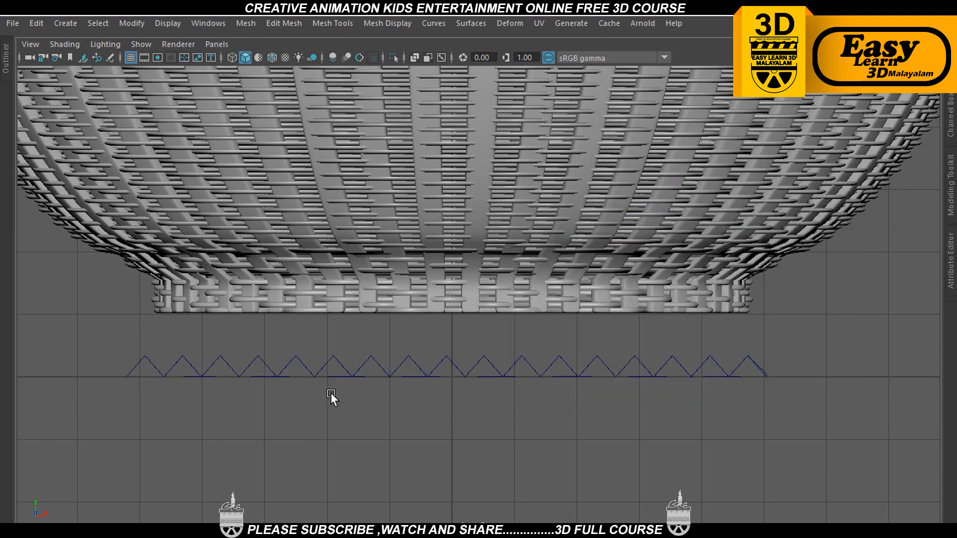
Show the Outliner, pick out curve1attachedCurve1 and move it down below the original row to inspect it separately
{"action": "left_click", "coordinate": [394, 363]}
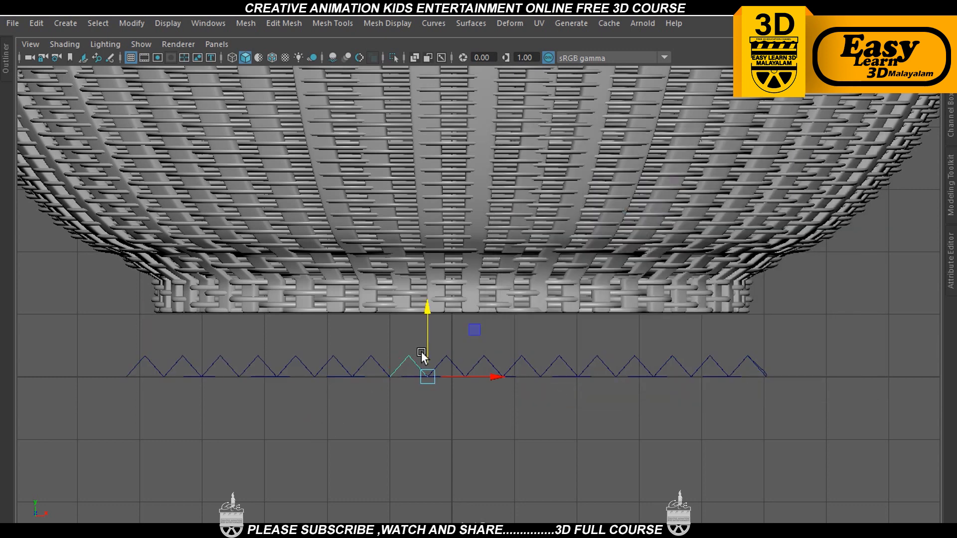
{"action": "left_click", "coordinate": [717, 364]}
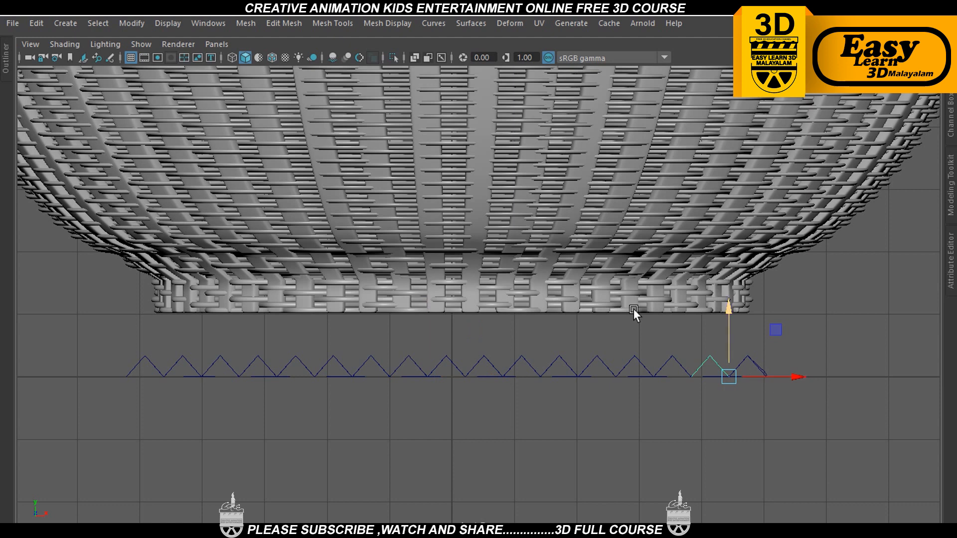
{"action": "left_click", "coordinate": [199, 23]}
{"action": "left_click", "coordinate": [246, 195]}
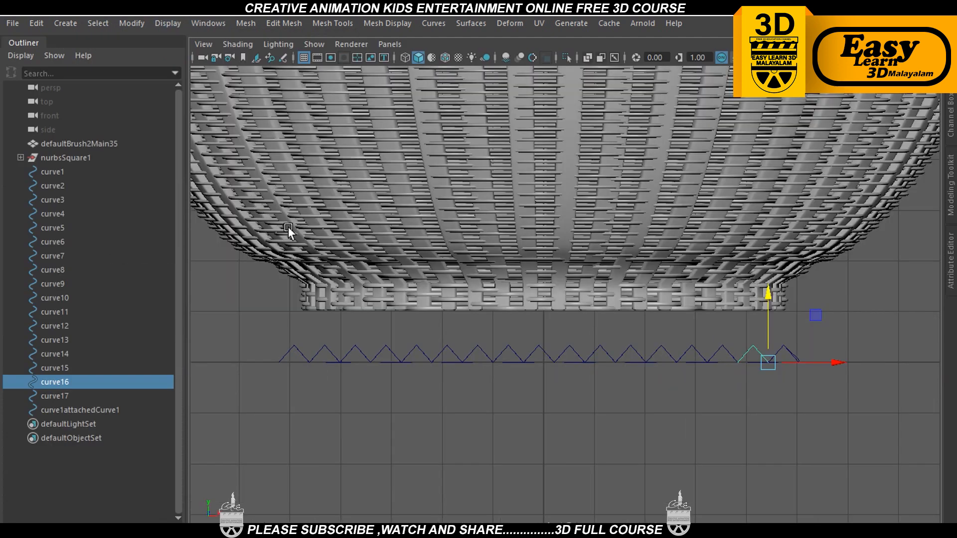
{"action": "left_click", "coordinate": [54, 395]}
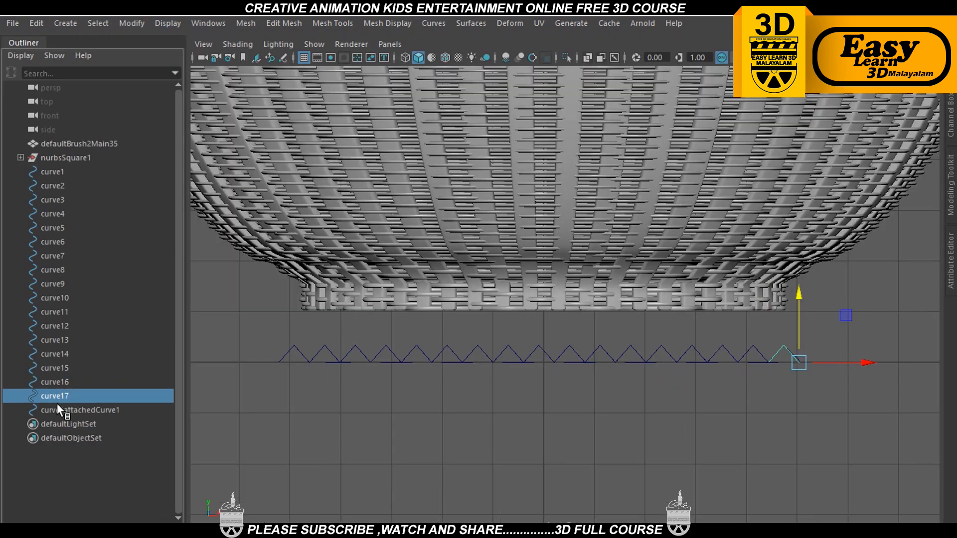
{"action": "left_click", "coordinate": [57, 408]}
{"action": "left_click_drag", "start_coordinate": [285, 293], "coordinate": [292, 333]}
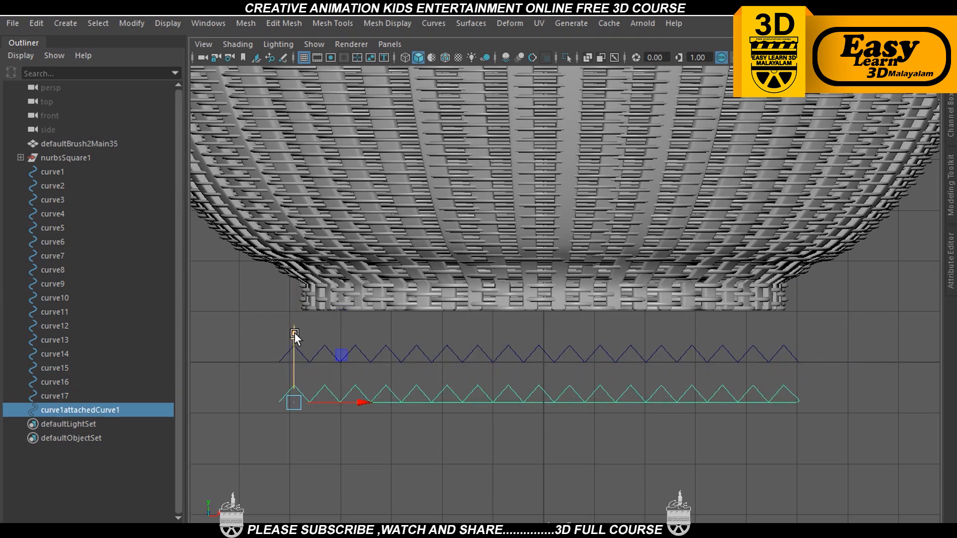
Delete the attached curve, and undo the deletion and its downward move
{"action": "key", "text": "Delete"}
{"action": "key", "text": "ctrl+z"}
{"action": "key", "text": "ctrl+z"}
{"action": "key", "text": "ctrl+z"}
{"action": "key", "text": "ctrl+z"}
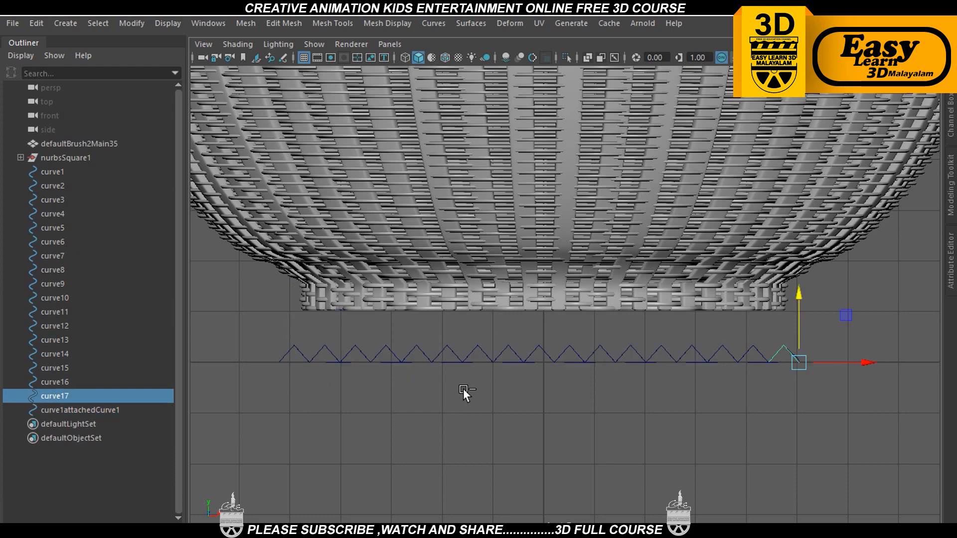
Hide the Outliner and delete the whole row of peaked curves together with the attached curve below the bowl
{"action": "left_click_drag", "start_coordinate": [30, 42], "coordinate": [29, 72]}
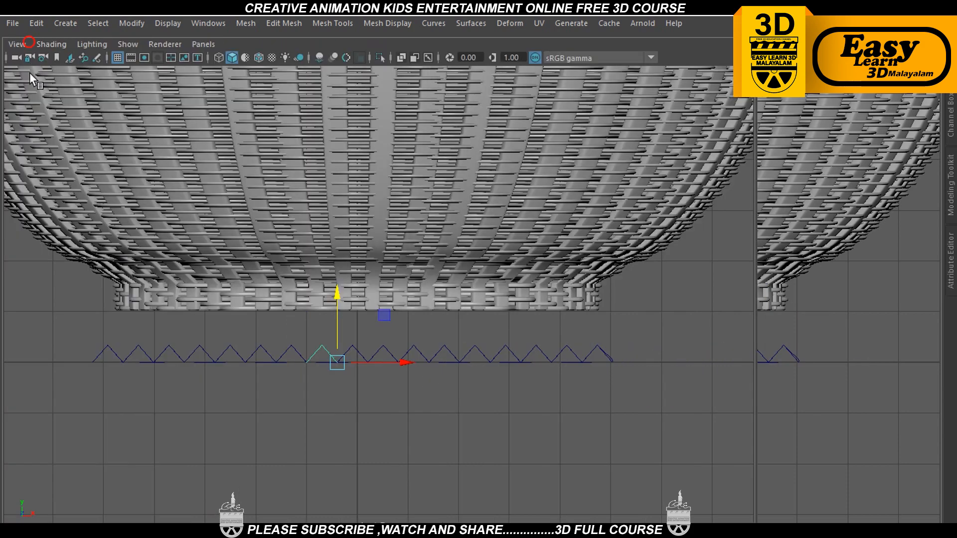
{"action": "left_click", "coordinate": [205, 69]}
{"action": "left_click", "coordinate": [305, 418]}
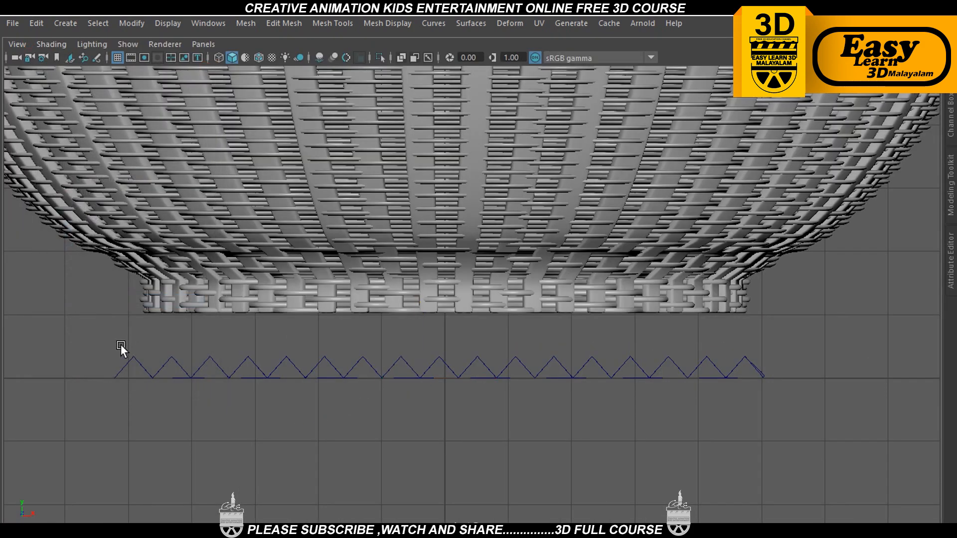
{"action": "left_click_drag", "start_coordinate": [122, 346], "coordinate": [820, 424]}
{"action": "key", "text": "Delete"}
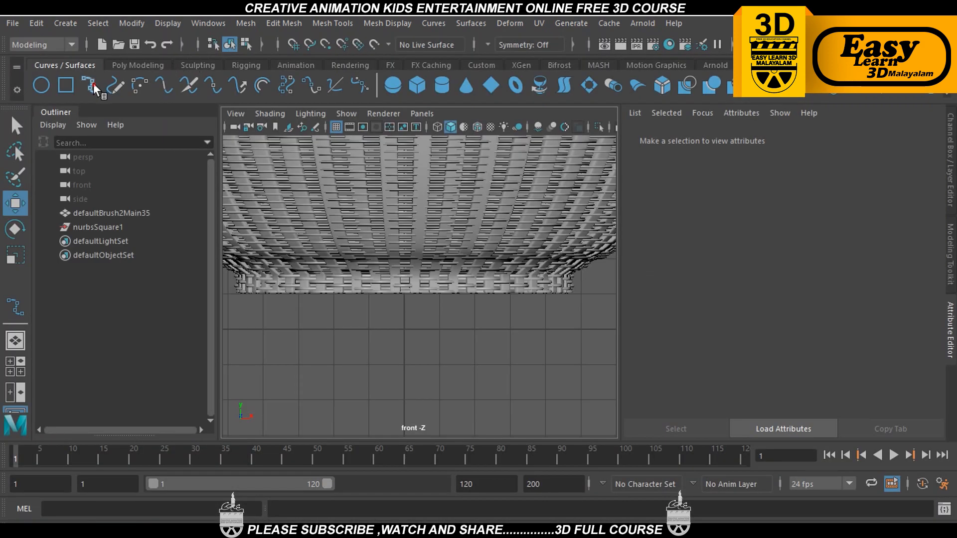
Draw a three-point linear EP curve below the middle of the base, forming a single symmetrical peak two grid units wide
{"action": "double_click", "coordinate": [90, 84]}
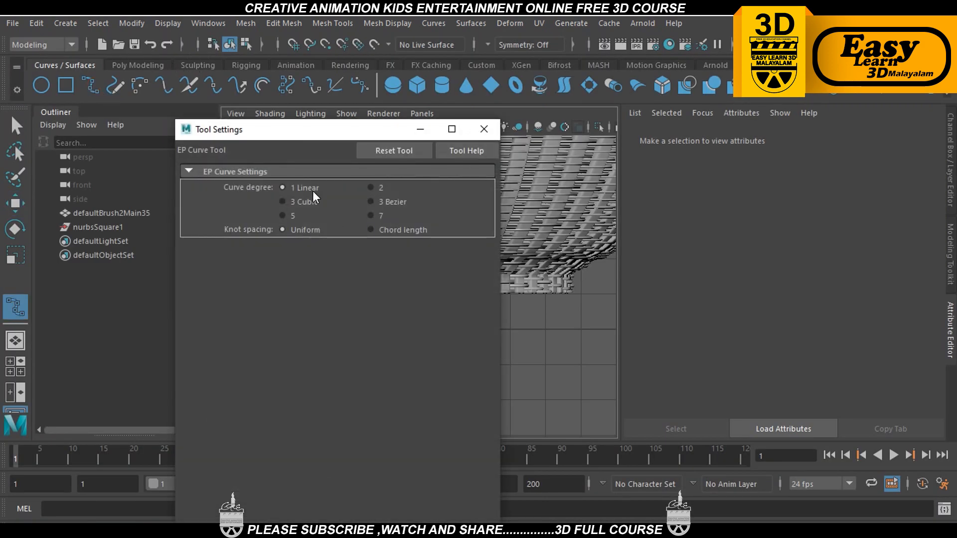
{"action": "left_click", "coordinate": [484, 129]}
{"action": "key", "text": "ctrl+space"}
{"action": "scroll", "coordinate": [593, 357], "scroll_direction": "down", "scroll_amount": 4}
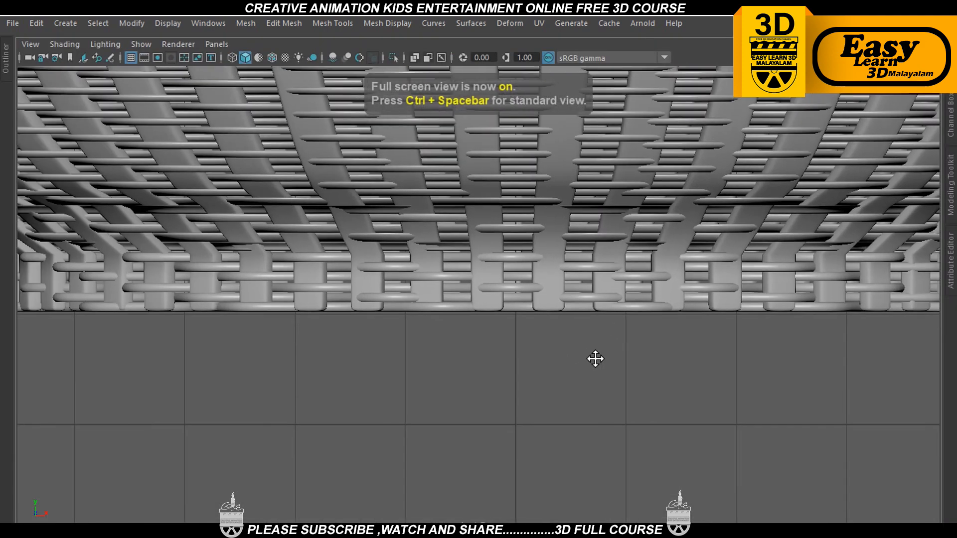
{"action": "scroll", "coordinate": [591, 363], "scroll_direction": "up", "scroll_amount": 2}
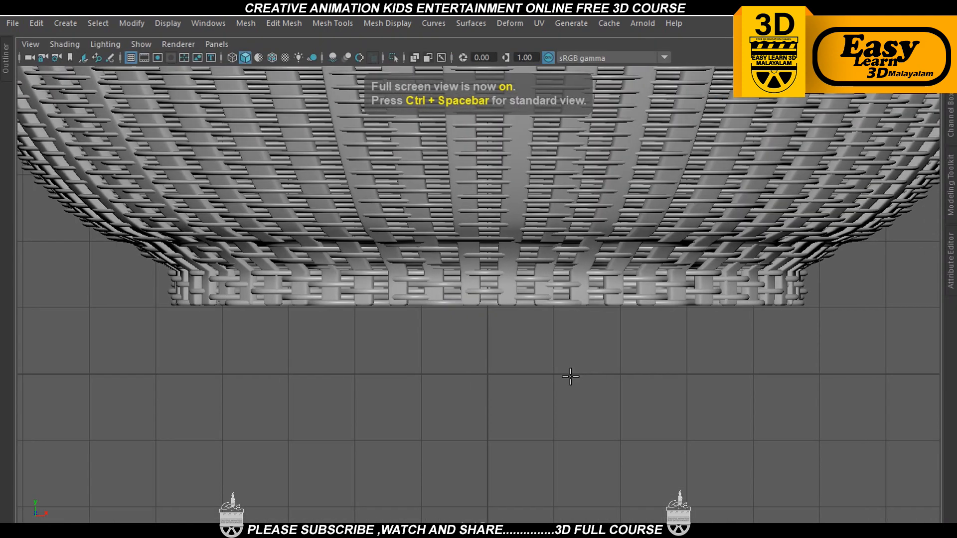
{"action": "left_click", "coordinate": [441, 376]}
{"action": "left_click", "coordinate": [489, 305]}
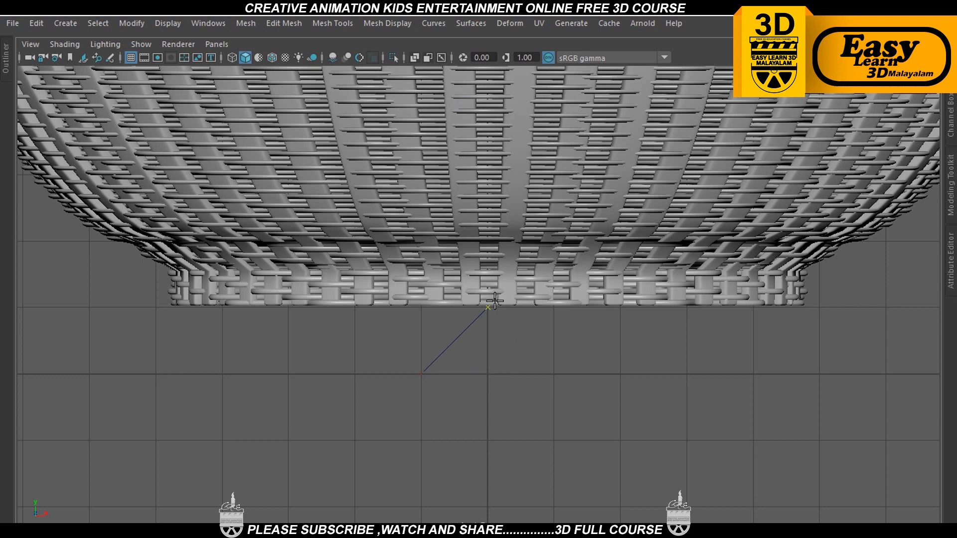
{"action": "left_click", "coordinate": [620, 377]}
{"action": "key", "text": "BackSpace"}
{"action": "left_click", "coordinate": [549, 374]}
{"action": "key", "text": "Return"}
Scale the peaked curve down uniformly to about a third and move it along X to below the base's left edge
{"action": "key", "text": "w"}
{"action": "key", "text": "ctrl+d"}
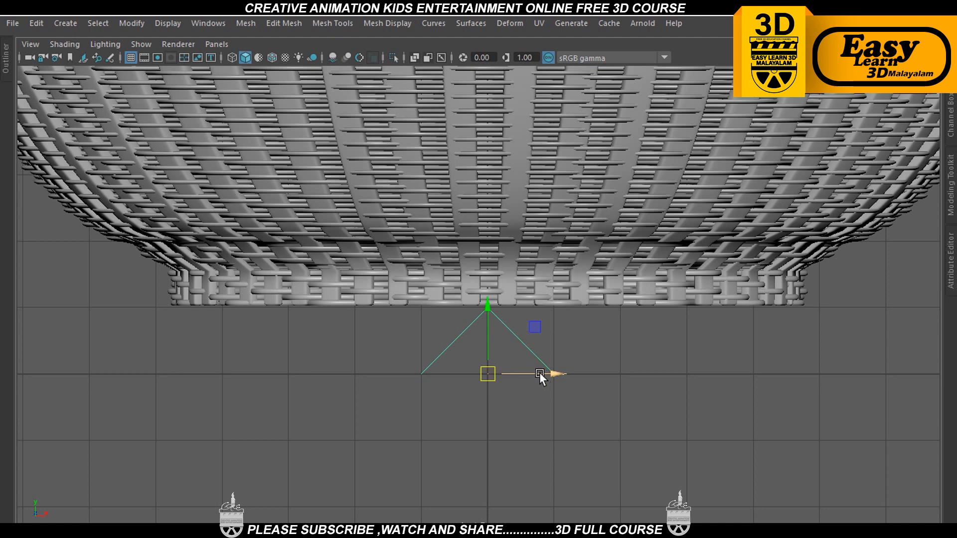
{"action": "key", "text": "e"}
{"action": "key", "text": "r"}
{"action": "left_click_drag", "start_coordinate": [479, 368], "coordinate": [419, 408]}
{"action": "middle_click_drag", "start_coordinate": [477, 411], "coordinate": [522, 396], "text": "alt"}
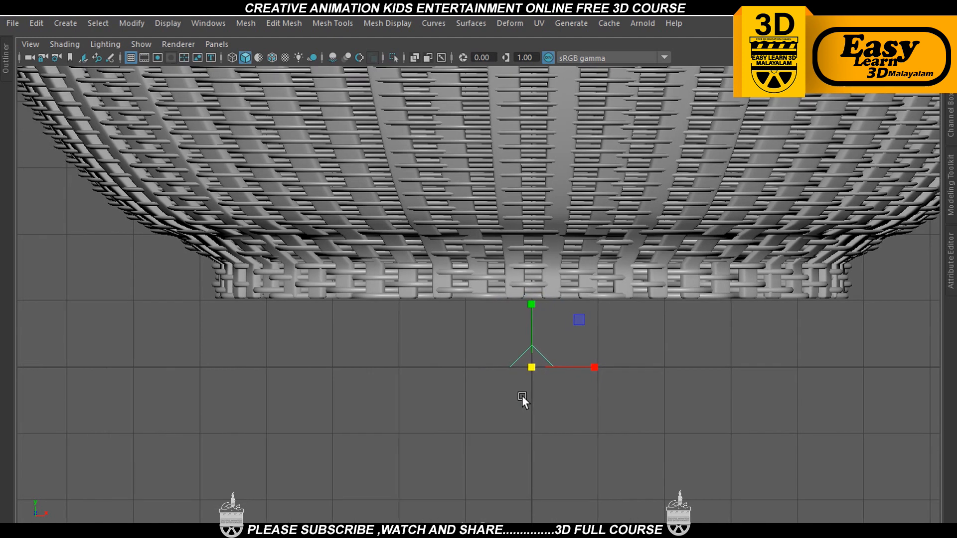
{"action": "scroll", "coordinate": [525, 395], "scroll_direction": "up", "scroll_amount": 1}
{"action": "key", "text": "w"}
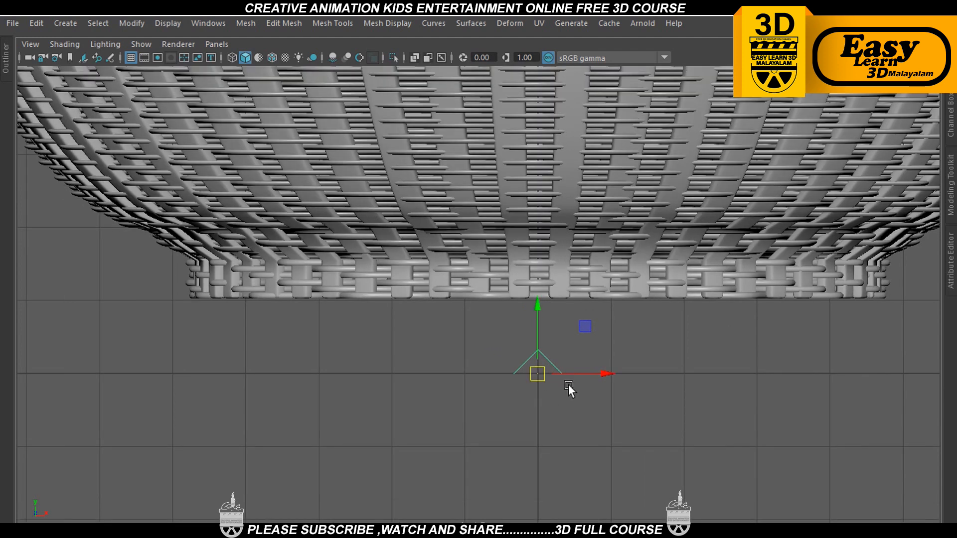
{"action": "left_click_drag", "start_coordinate": [608, 370], "coordinate": [274, 388]}
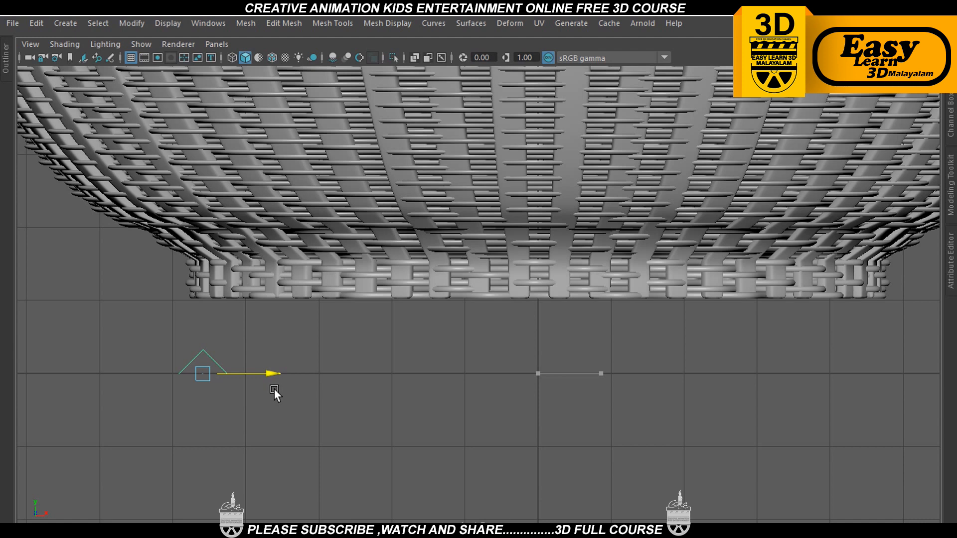
{"action": "left_click_drag", "start_coordinate": [275, 389], "coordinate": [249, 370]}
Move the curve's pivot to its right endpoint, duplicate the curve and place the copy end to end with the original
{"action": "key", "text": "d"}
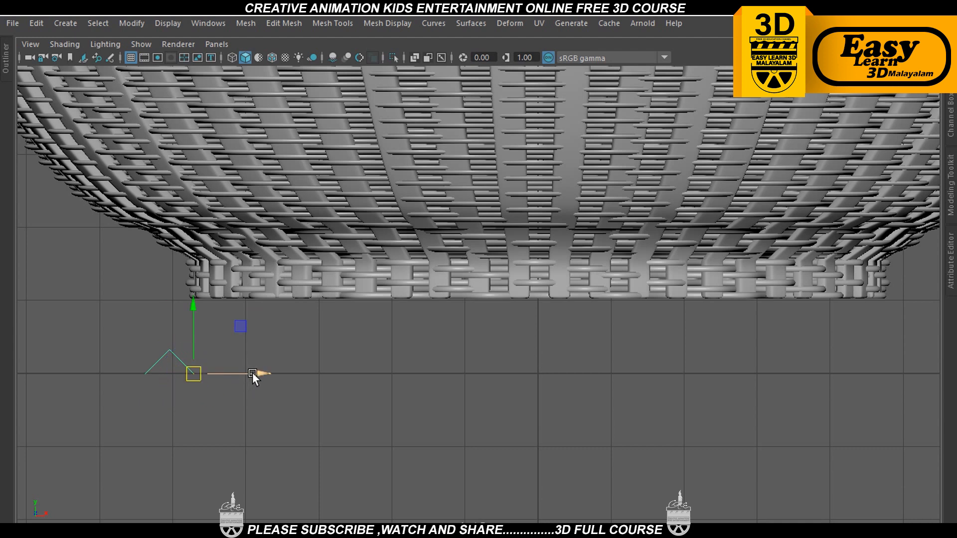
{"action": "key", "text": "ctrl+d"}
{"action": "left_click_drag", "start_coordinate": [255, 375], "coordinate": [312, 376]}
{"action": "scroll", "coordinate": [249, 412], "scroll_direction": "up", "scroll_amount": 3}
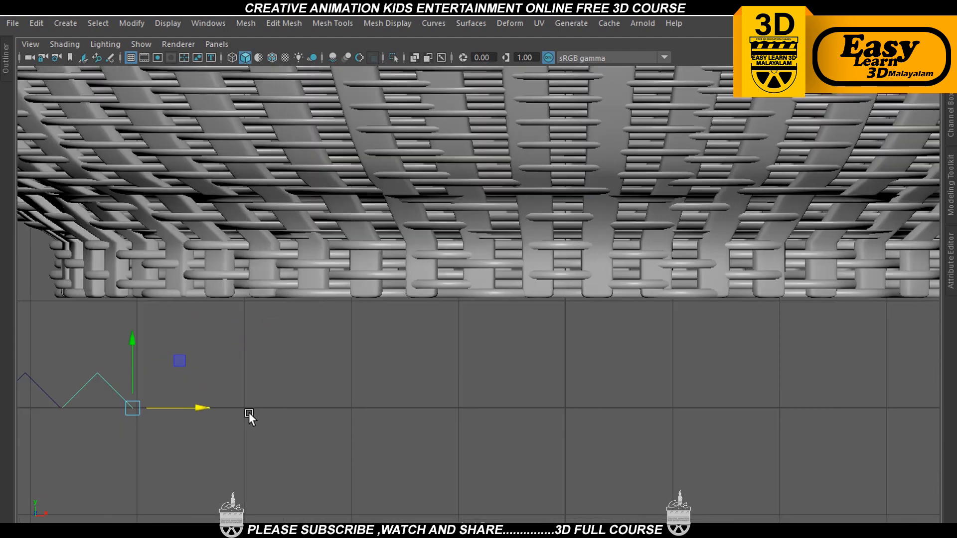
{"action": "middle_click_drag", "start_coordinate": [250, 412], "coordinate": [424, 363], "text": "alt"}
{"action": "scroll", "coordinate": [423, 364], "scroll_direction": "up", "scroll_amount": 3}
{"action": "left_click_drag", "start_coordinate": [356, 367], "coordinate": [346, 367]}
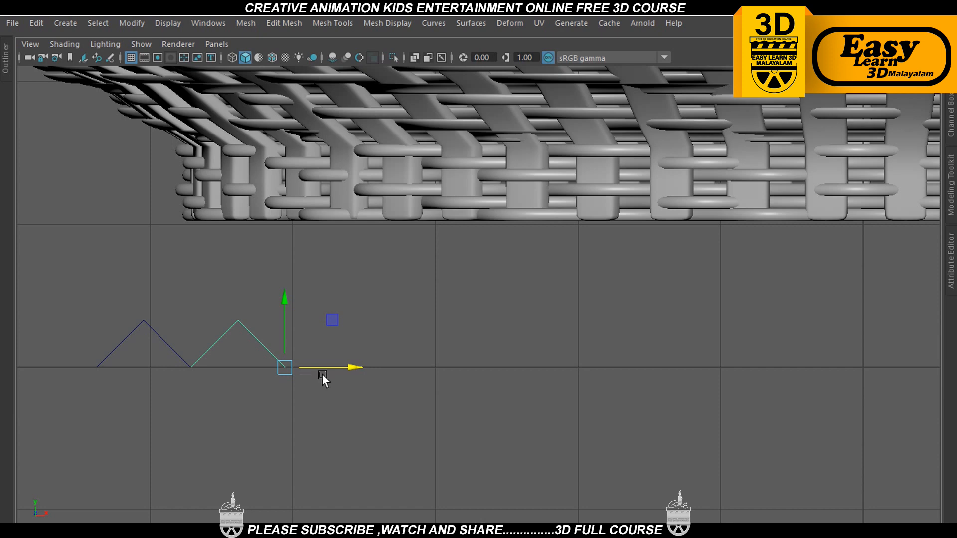
Repeat the duplicate with the same offset until a row of 16 peaks spans the full width of the base
{"action": "scroll", "coordinate": [354, 384], "scroll_direction": "down", "scroll_amount": 3}
{"action": "key", "text": "shift+d"}
{"action": "key", "text": "shift+d"}
{"action": "key", "text": "shift+d"}
{"action": "key", "text": "shift+d"}
{"action": "key", "text": "shift+d"}
{"action": "key", "text": "shift+d"}
{"action": "key", "text": "shift+d"}
{"action": "key", "text": "shift+d"}
{"action": "key", "text": "shift+d"}
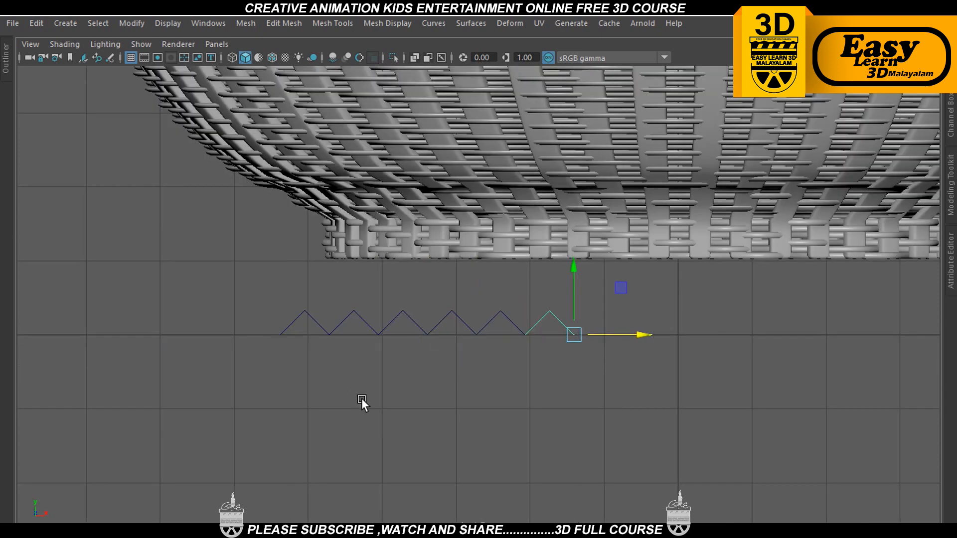
{"action": "scroll", "coordinate": [361, 399], "scroll_direction": "down", "scroll_amount": 3}
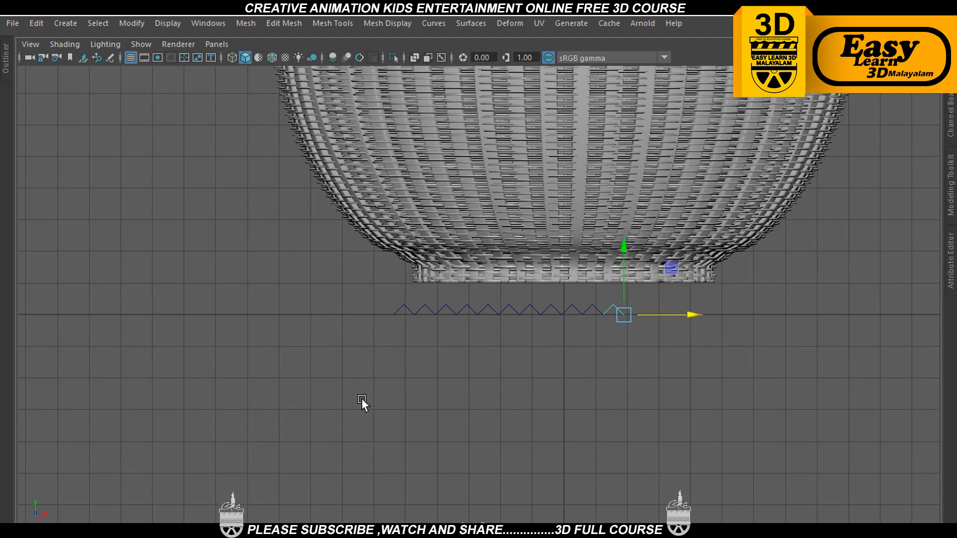
{"action": "key", "text": "shift+d"}
{"action": "key", "text": "shift+d"}
{"action": "key", "text": "shift+d"}
{"action": "key", "text": "shift+d"}
{"action": "key", "text": "shift+d"}
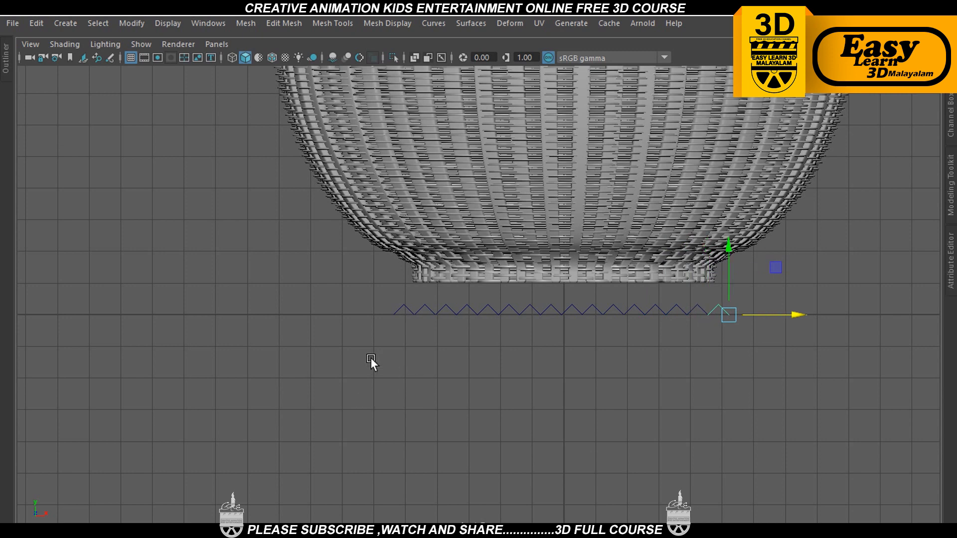
Select the whole row of peaked curves, attach them into one curve and deselect everything
{"action": "middle_click_drag", "start_coordinate": [586, 390], "coordinate": [493, 407], "text": "alt"}
{"action": "scroll", "coordinate": [507, 407], "scroll_direction": "up", "scroll_amount": 2}
{"action": "left_click_drag", "start_coordinate": [175, 368], "coordinate": [816, 326]}
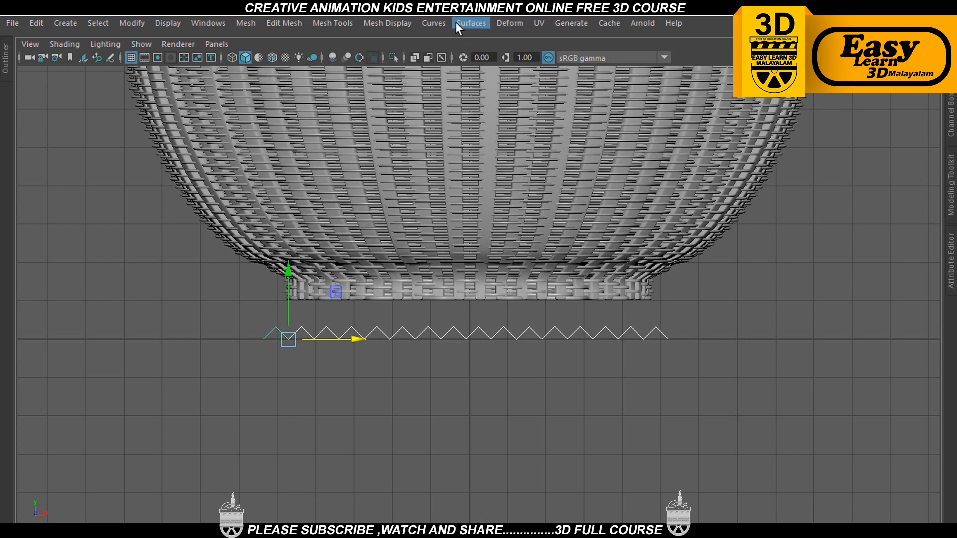
{"action": "left_click", "coordinate": [438, 23]}
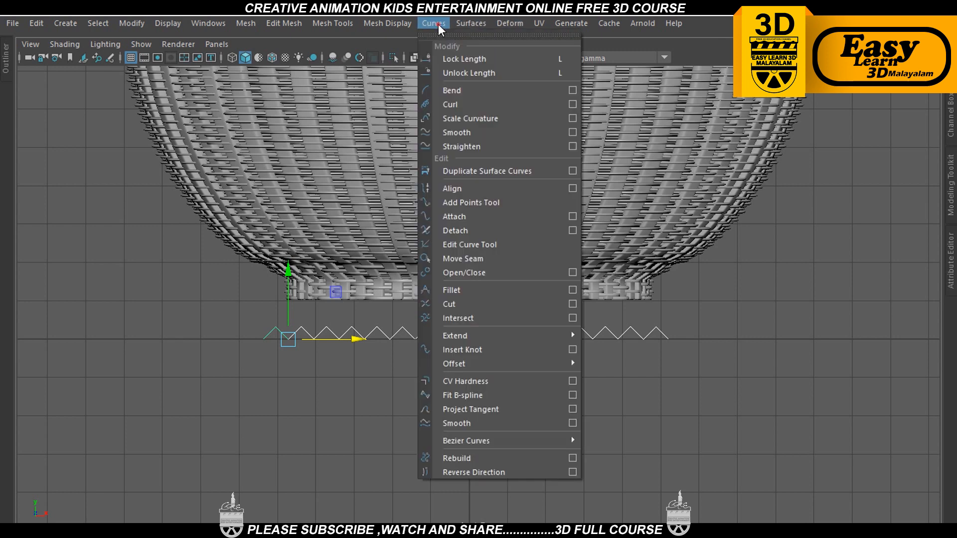
{"action": "left_click", "coordinate": [460, 217]}
{"action": "scroll", "coordinate": [563, 429], "scroll_direction": "up", "scroll_amount": 2}
{"action": "left_click", "coordinate": [600, 357]}
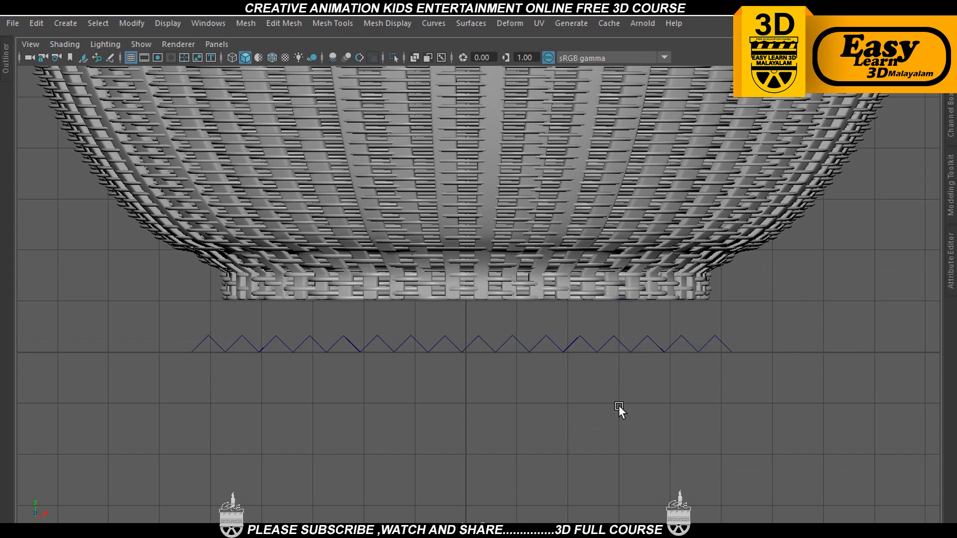
Show the Outliner and delete the source curves curve1 to curve16, keeping only the attached curve
{"action": "left_click", "coordinate": [211, 23]}
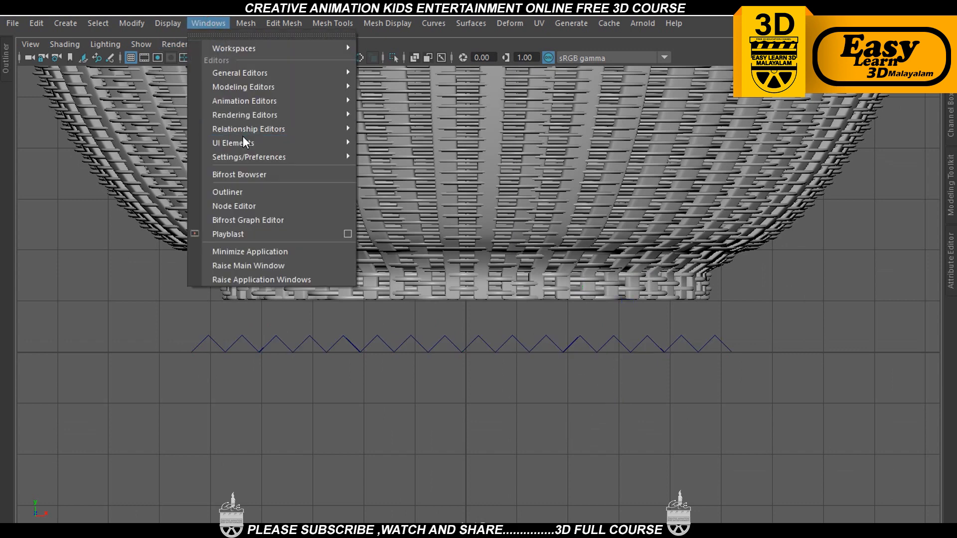
{"action": "left_click", "coordinate": [244, 188]}
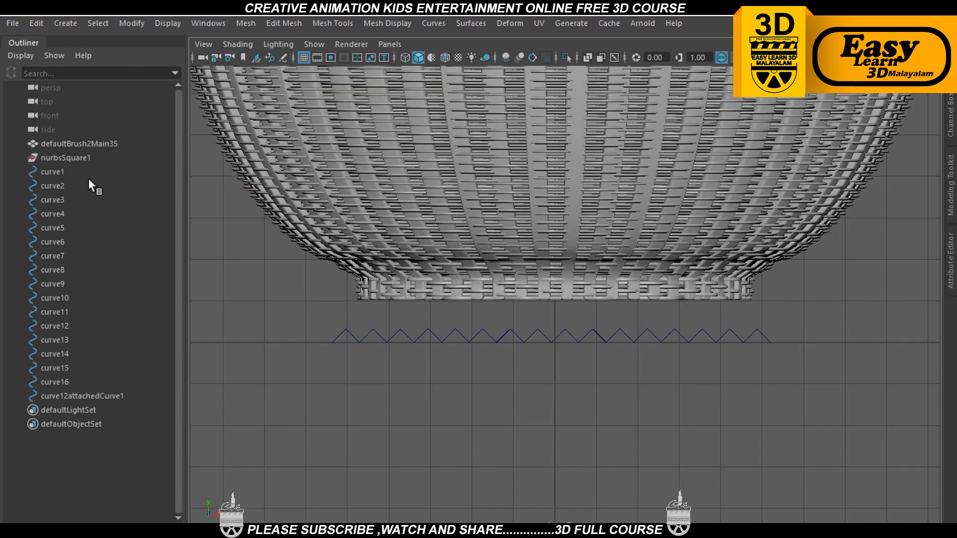
{"action": "left_click_drag", "start_coordinate": [59, 173], "coordinate": [74, 381]}
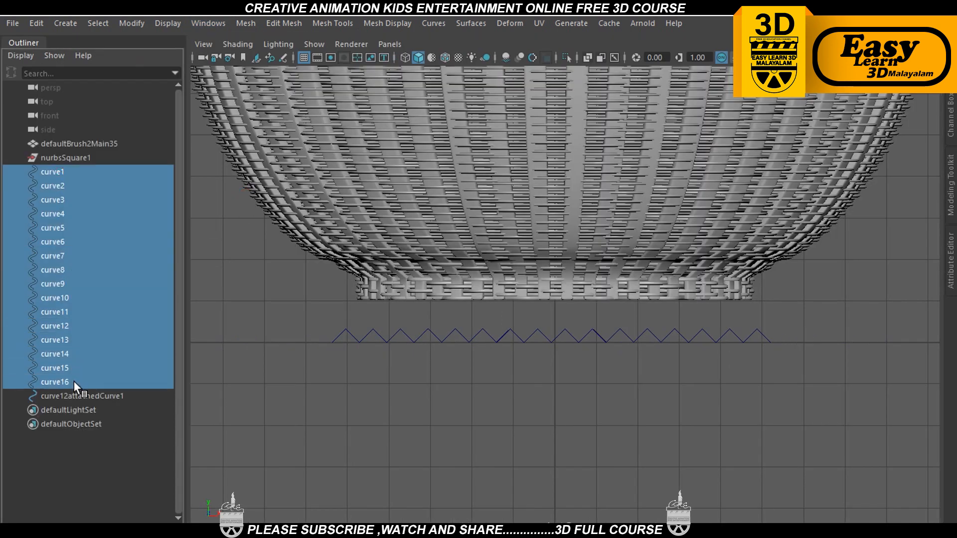
{"action": "key", "text": "Delete"}
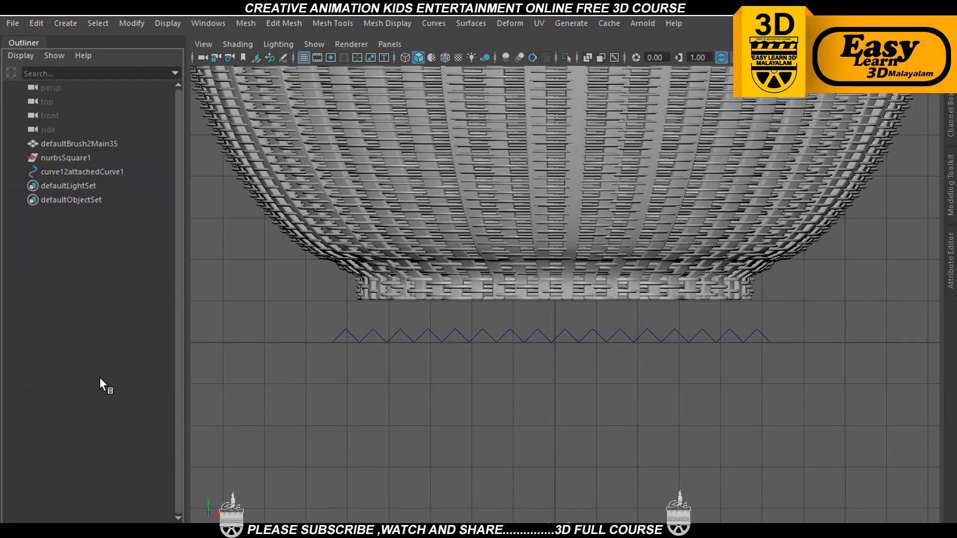
Rebuild the attached zigzag curve with the Rebuild Curve options reset to defaults and the number of spans set to 50
{"action": "left_click", "coordinate": [575, 337]}
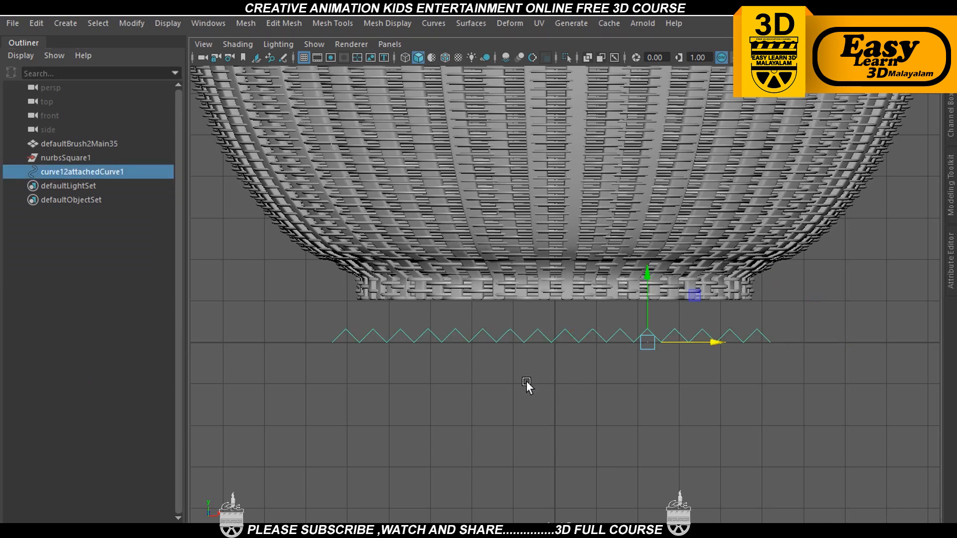
{"action": "middle_click_drag", "start_coordinate": [529, 376], "coordinate": [529, 381], "text": "alt"}
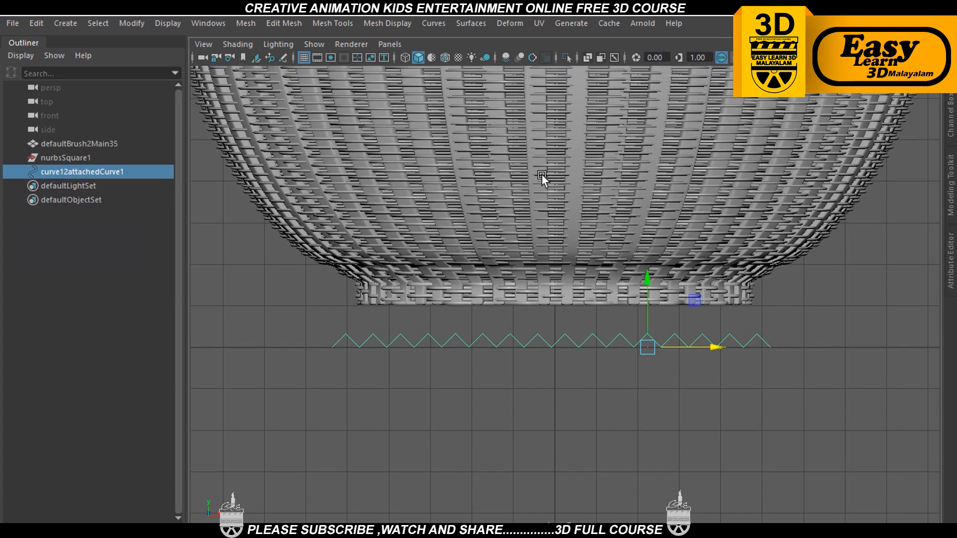
{"action": "left_click", "coordinate": [441, 25]}
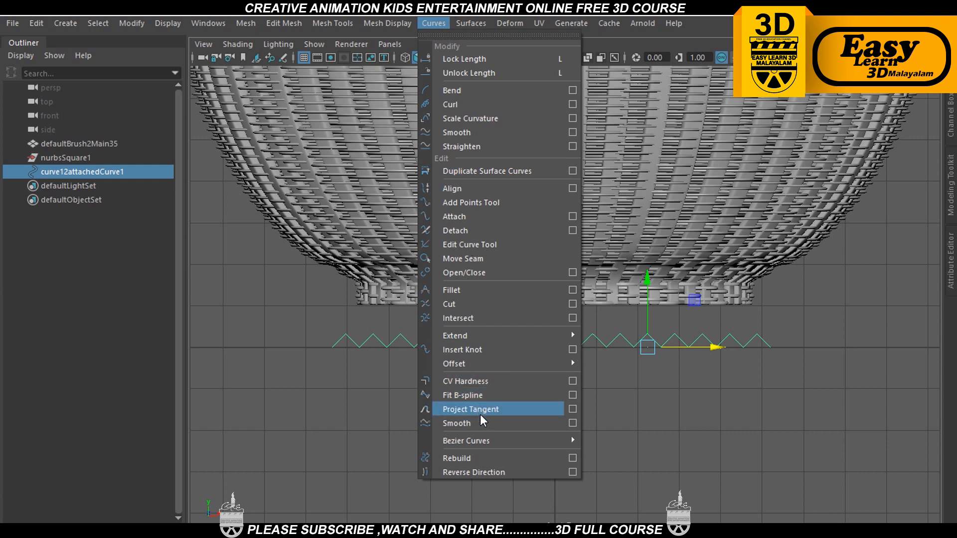
{"action": "left_click", "coordinate": [573, 458]}
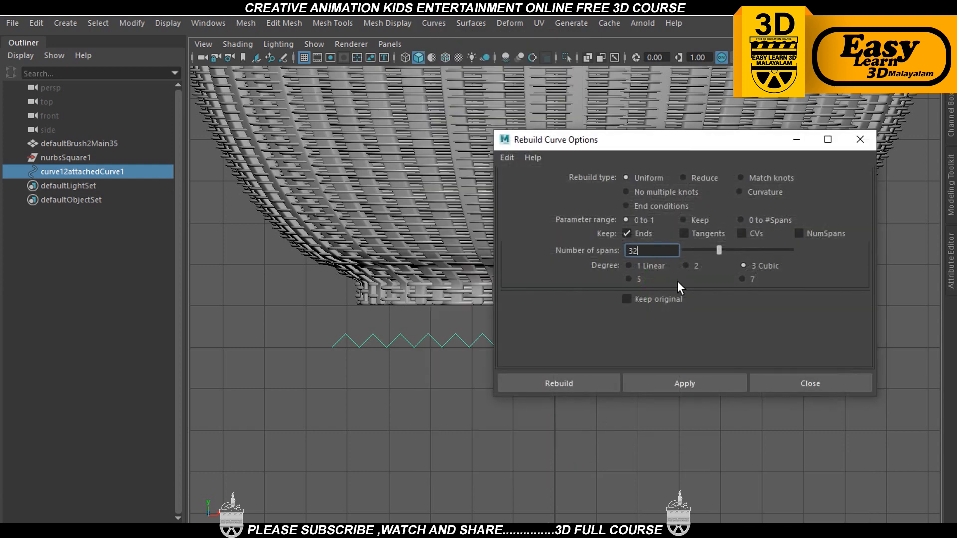
{"action": "left_click", "coordinate": [501, 157]}
{"action": "left_click", "coordinate": [524, 185]}
{"action": "type", "text": "50"}
{"action": "left_click", "coordinate": [570, 387]}
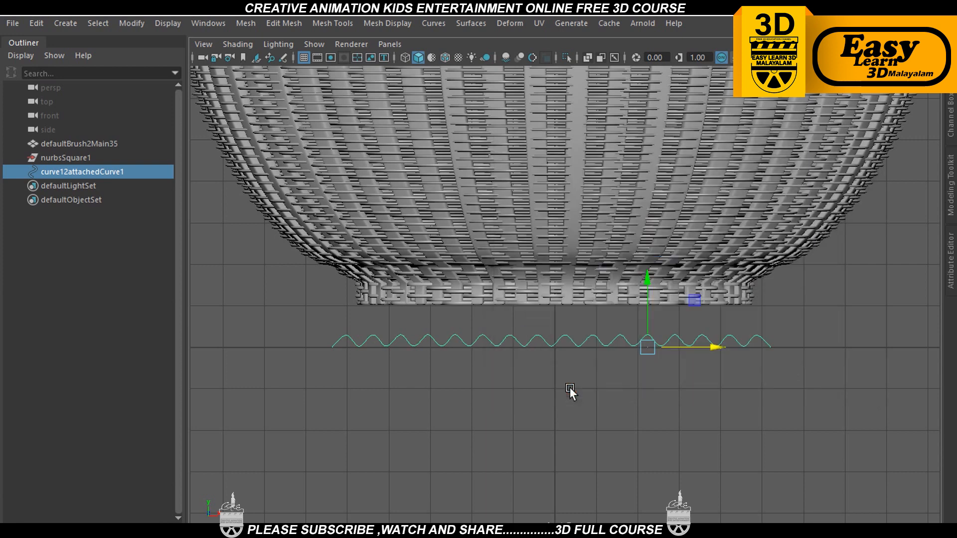
Duplicate the smoothed wave curve and shift the copy left by half a wave so the two curves interlace
{"action": "key", "text": "f"}
{"action": "left_click", "coordinate": [573, 414]}
{"action": "middle_click_drag", "start_coordinate": [493, 385], "coordinate": [496, 362], "text": "alt"}
{"action": "left_click_drag", "start_coordinate": [471, 306], "coordinate": [537, 366]}
{"action": "scroll", "coordinate": [557, 381], "scroll_direction": "up", "scroll_amount": 1}
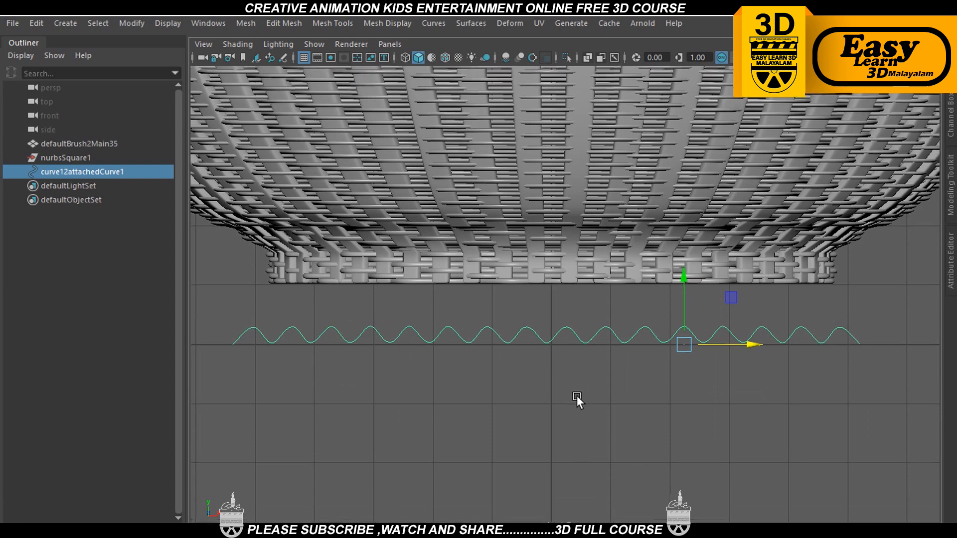
{"action": "key", "text": "ctrl+d"}
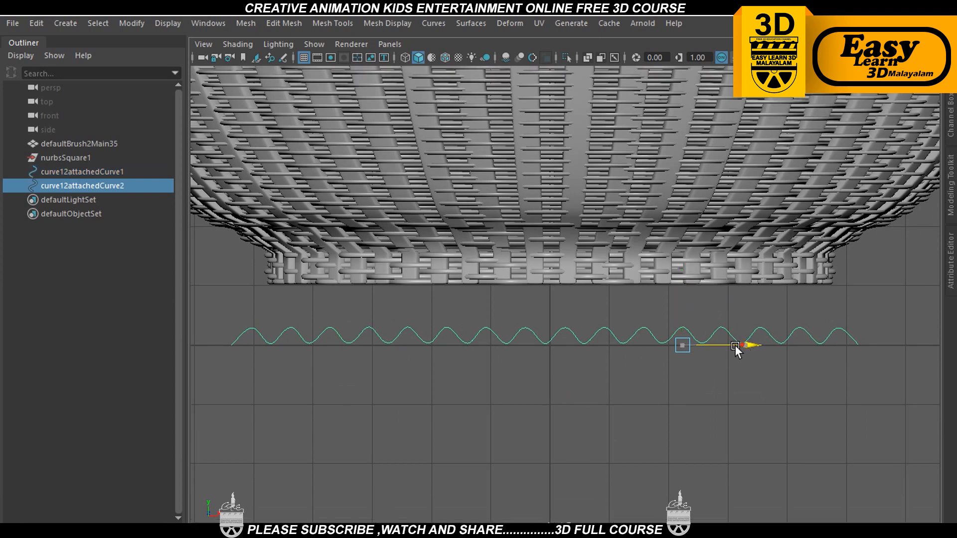
{"action": "left_click_drag", "start_coordinate": [735, 345], "coordinate": [722, 350]}
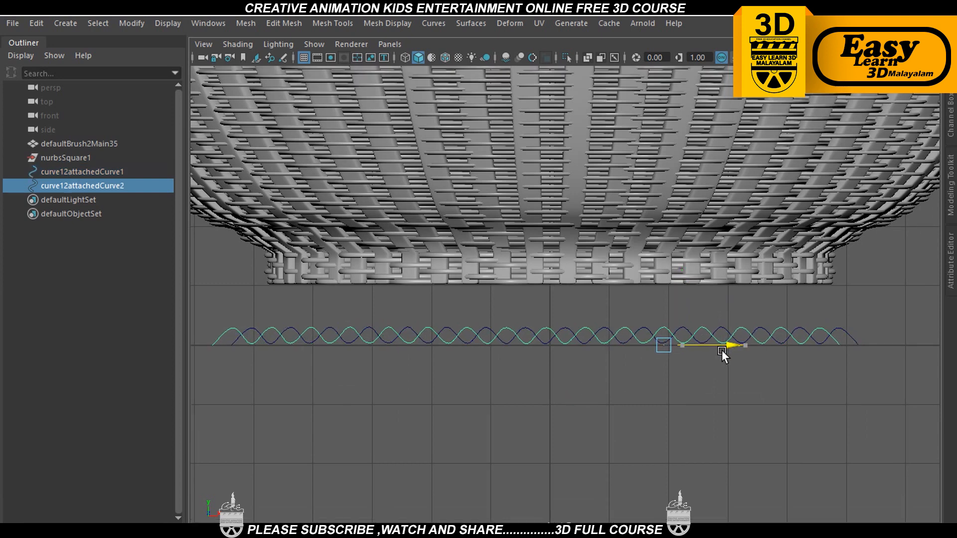
Select both interlaced wave curves, narrow them along X to fit the base's width, and check them inside the bowl in perspective
{"action": "left_click", "coordinate": [375, 436]}
{"action": "left_click_drag", "start_coordinate": [468, 312], "coordinate": [528, 369]}
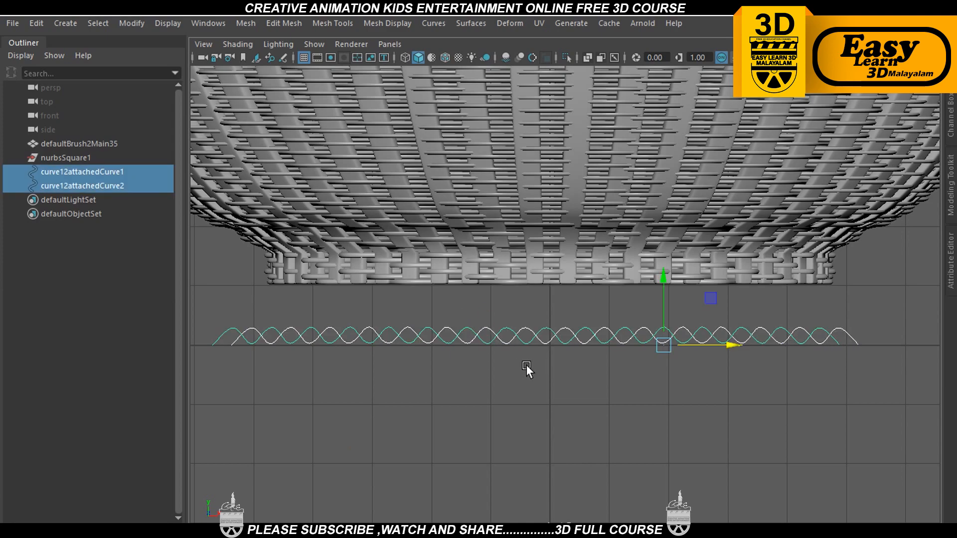
{"action": "key", "text": "space"}
{"action": "key", "text": "space"}
{"action": "left_click_drag", "start_coordinate": [688, 367], "coordinate": [593, 345], "text": "alt"}
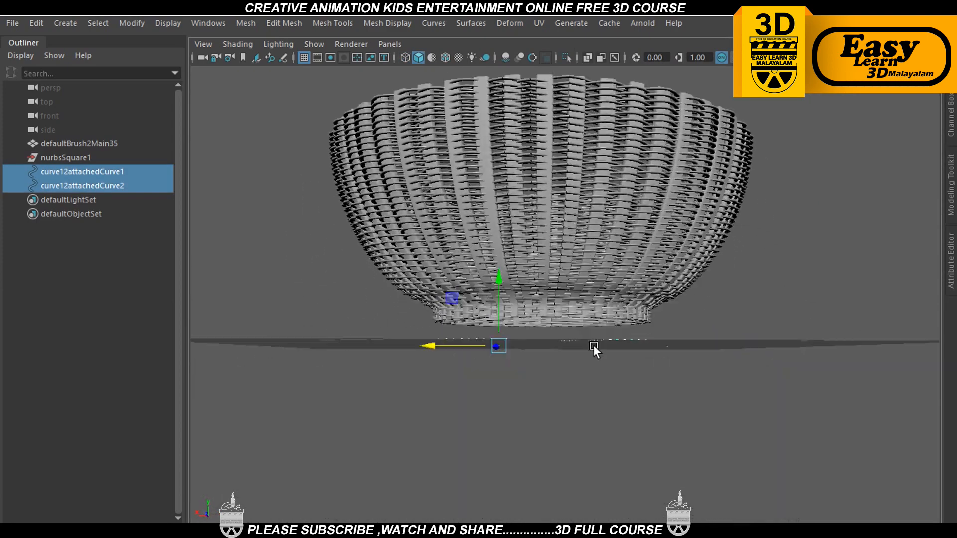
{"action": "key", "text": "space"}
{"action": "key", "text": "space"}
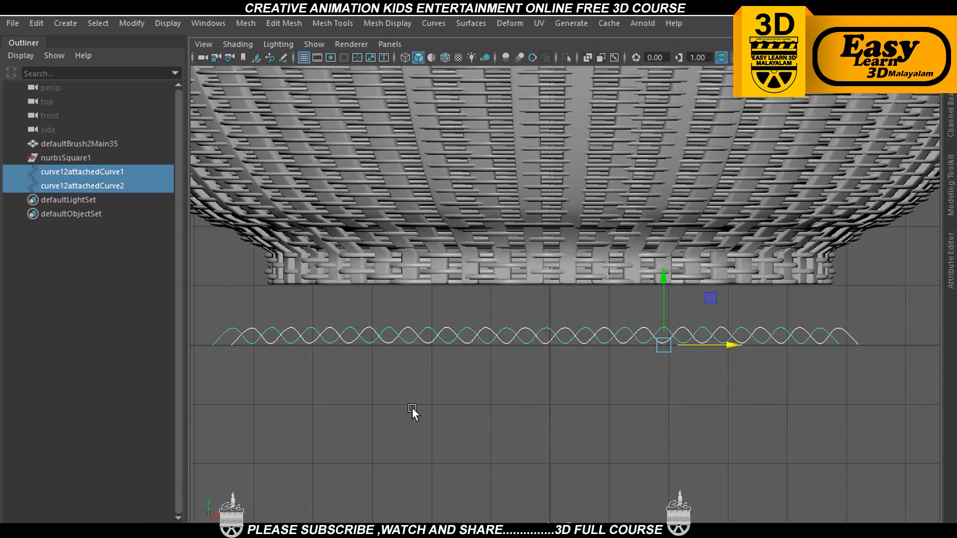
{"action": "middle_click_drag", "start_coordinate": [412, 407], "coordinate": [420, 408], "text": "alt"}
{"action": "key", "text": "r"}
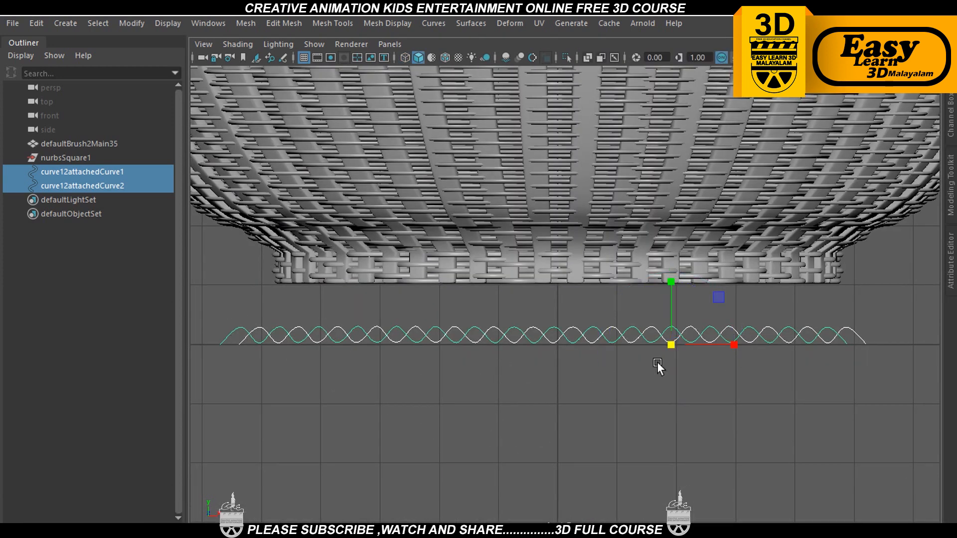
{"action": "left_click_drag", "start_coordinate": [728, 345], "coordinate": [727, 342]}
{"action": "left_click", "coordinate": [677, 410]}
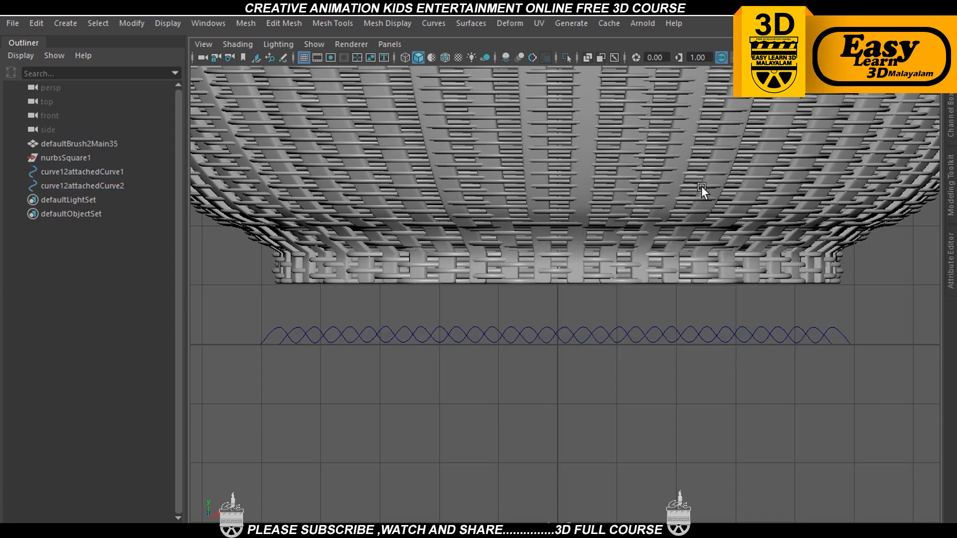
{"action": "key", "text": "space"}
{"action": "key", "text": "space"}
{"action": "left_click_drag", "start_coordinate": [632, 270], "coordinate": [676, 330], "text": "alt"}
{"action": "scroll", "coordinate": [633, 313], "scroll_direction": "up", "scroll_amount": 5}
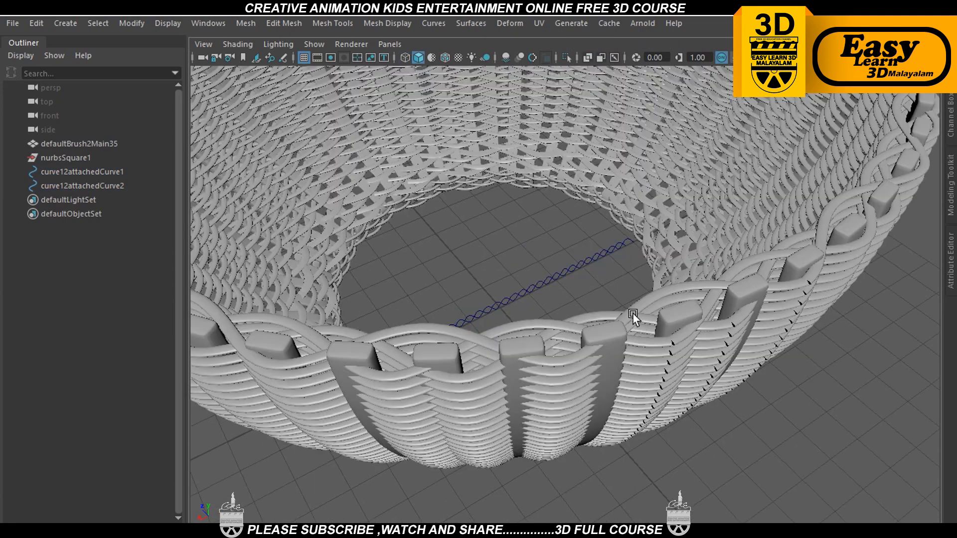
Select both interlaced wave curves and attach the Paint Effects brush to them
{"action": "left_click_drag", "start_coordinate": [519, 252], "coordinate": [743, 243]}
{"action": "key", "text": "space"}
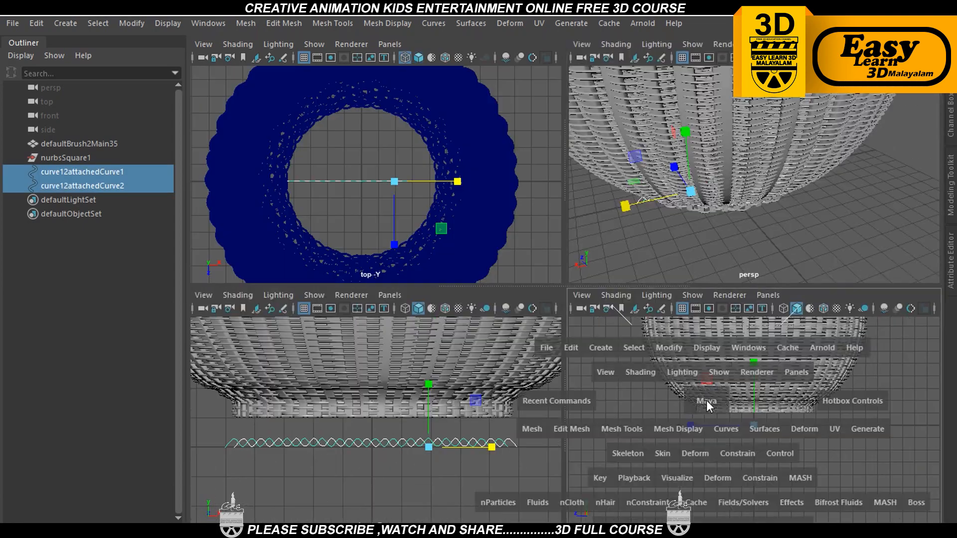
{"action": "key", "text": "space"}
{"action": "key", "text": "space"}
{"action": "key", "text": "space"}
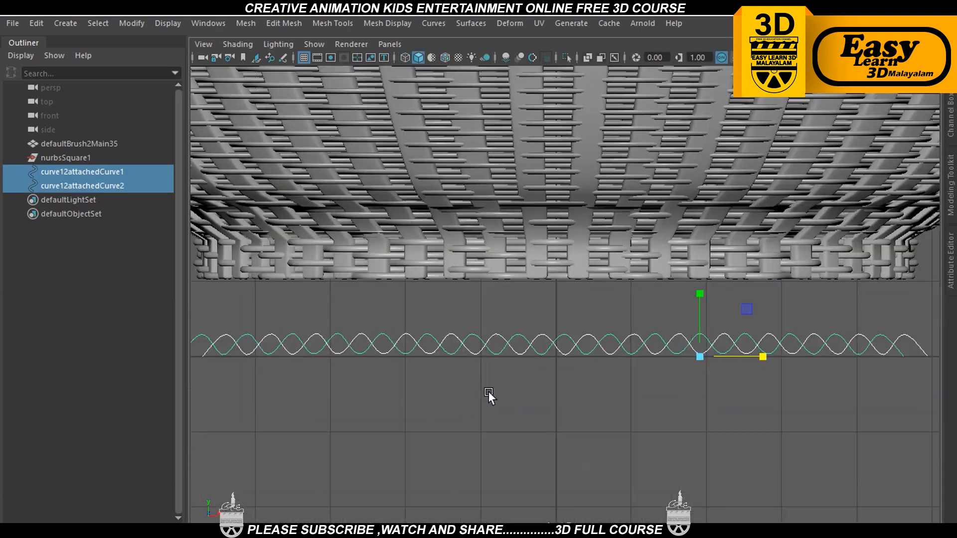
{"action": "left_click", "coordinate": [570, 23]}
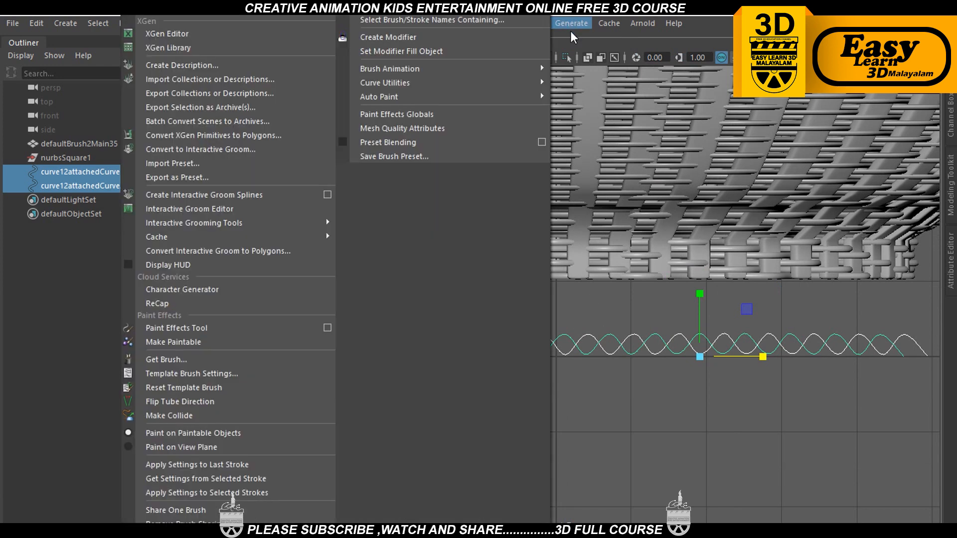
{"action": "mouse_move", "coordinate": [449, 82]}
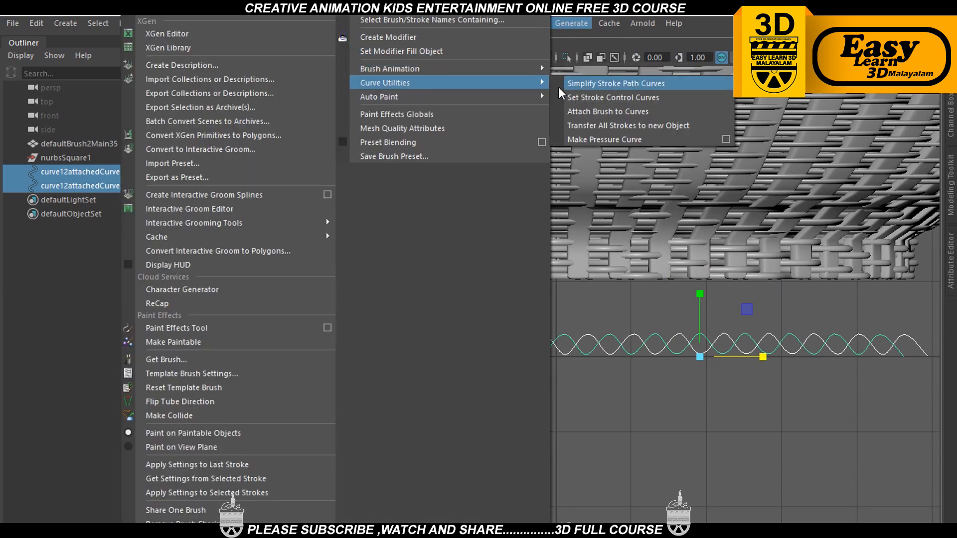
{"action": "left_click", "coordinate": [576, 111]}
{"action": "left_click", "coordinate": [309, 419]}
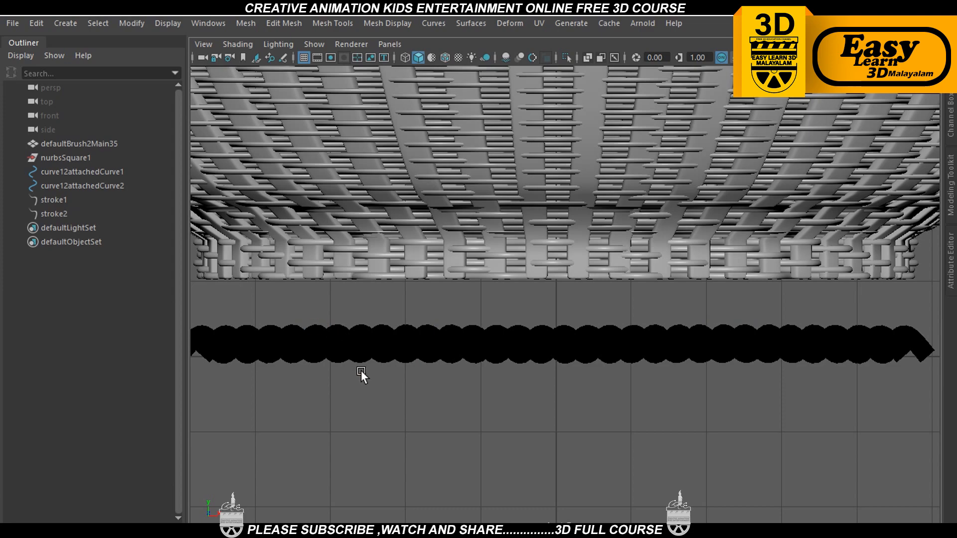
Select stroke1 in the perspective view and open the attributes of its brush, defaultBrush4
{"action": "key", "text": "space"}
{"action": "key", "text": "space"}
{"action": "key", "text": "space"}
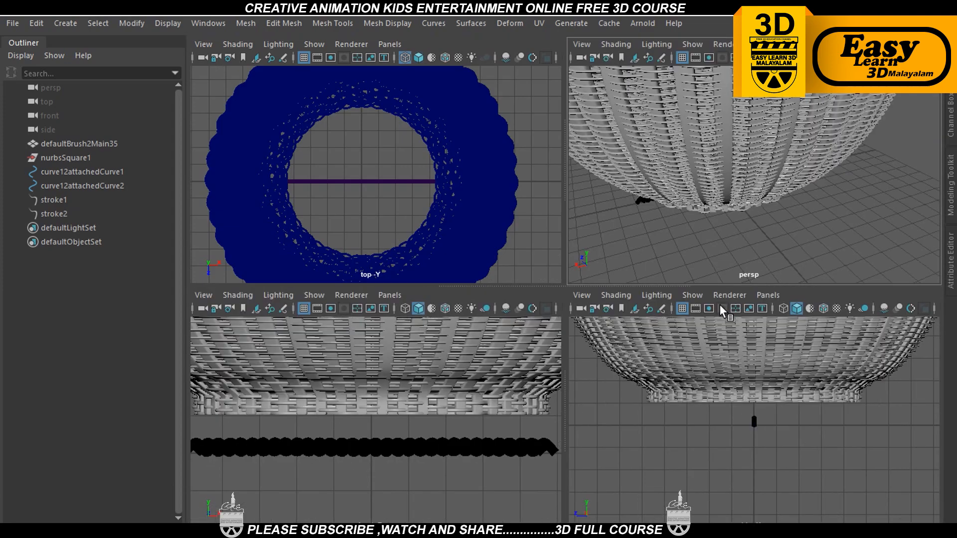
{"action": "key", "text": "space"}
{"action": "left_click_drag", "start_coordinate": [641, 312], "coordinate": [693, 295], "text": "alt"}
{"action": "scroll", "coordinate": [657, 321], "scroll_direction": "up", "scroll_amount": 5}
{"action": "left_click_drag", "start_coordinate": [657, 321], "coordinate": [561, 310], "text": "alt"}
{"action": "left_click", "coordinate": [561, 310]}
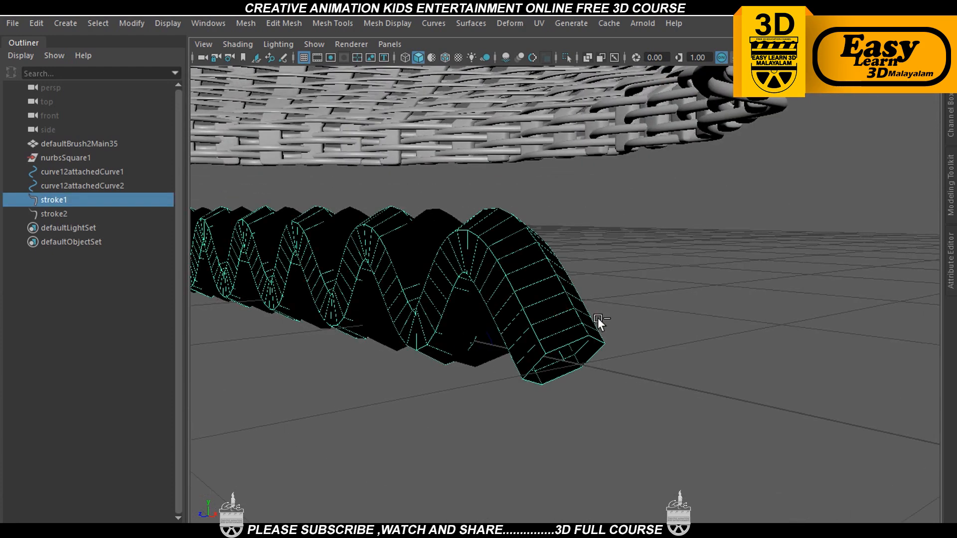
{"action": "key", "text": "ctrl+a"}
{"action": "key", "text": "ctrl+a"}
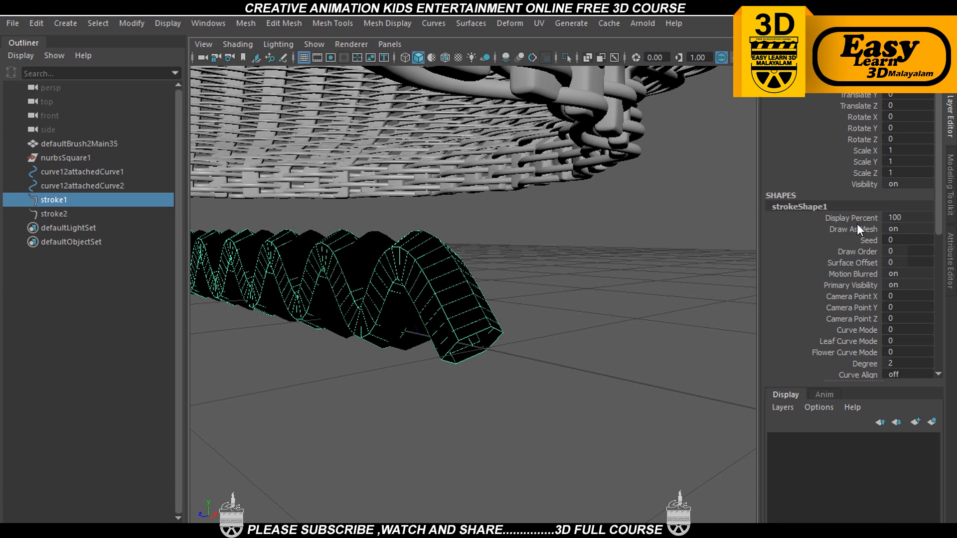
{"action": "key", "text": "ctrl+a"}
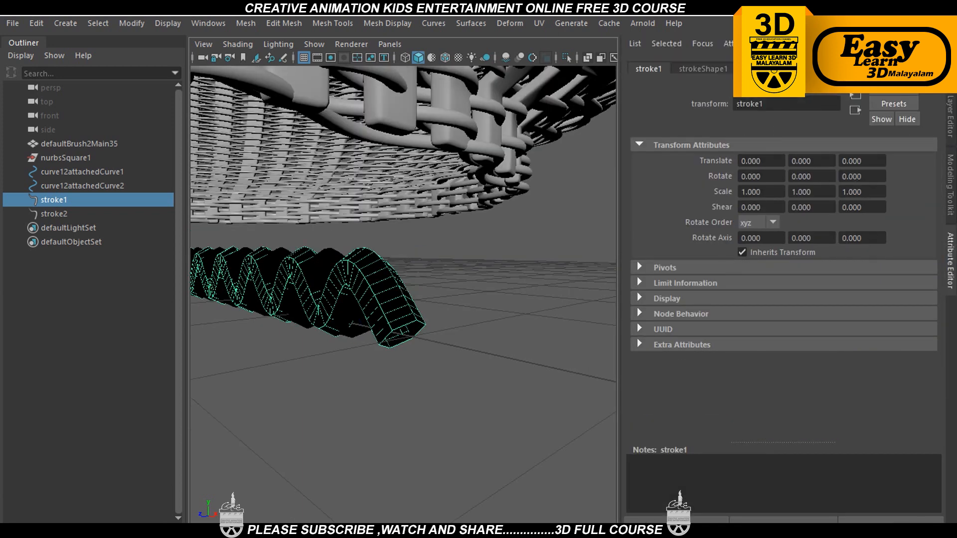
{"action": "left_click", "coordinate": [768, 69]}
Try Global Scale values of 1 and 3 on the first stroke's brush and settle on 2
{"action": "left_click", "coordinate": [755, 160]}
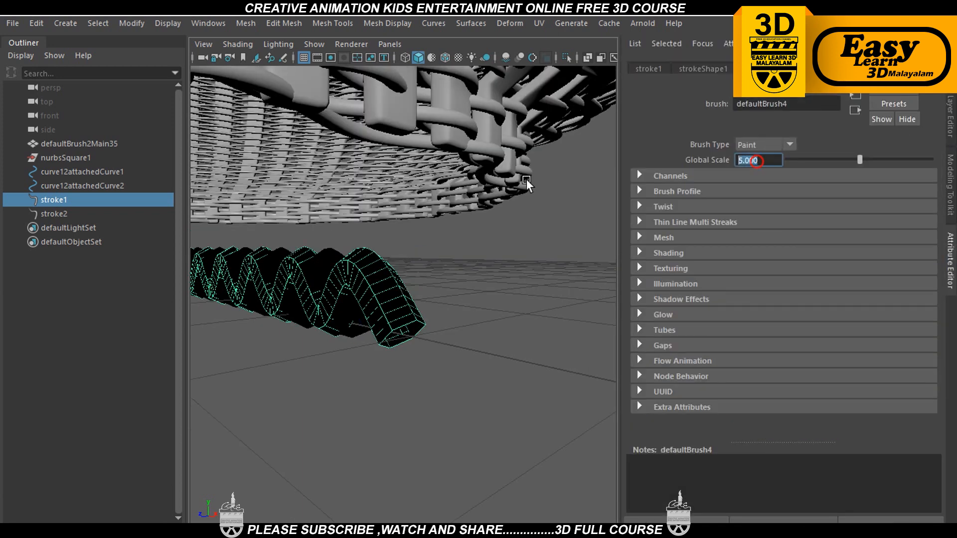
{"action": "type", "text": "1"}
{"action": "key", "text": "Return"}
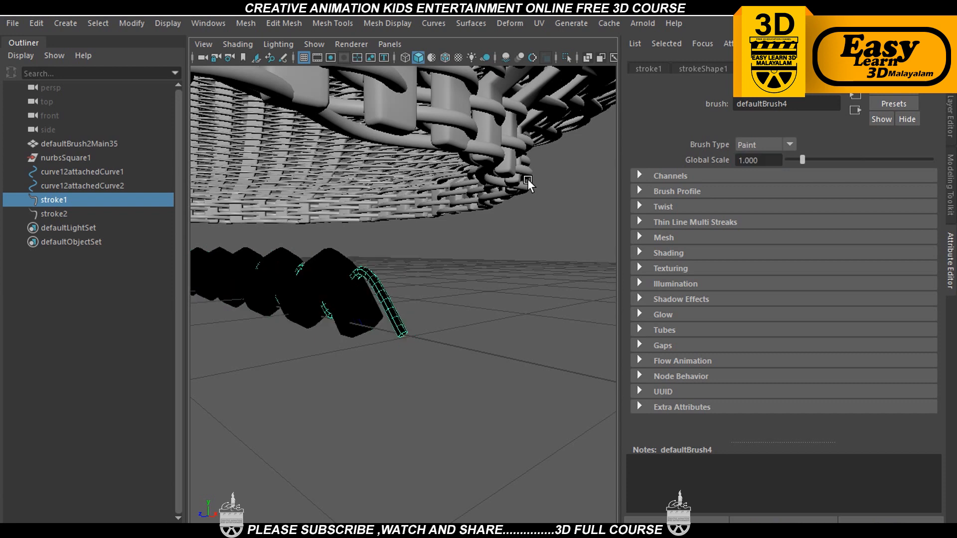
{"action": "left_click", "coordinate": [762, 160]}
{"action": "type", "text": "3"}
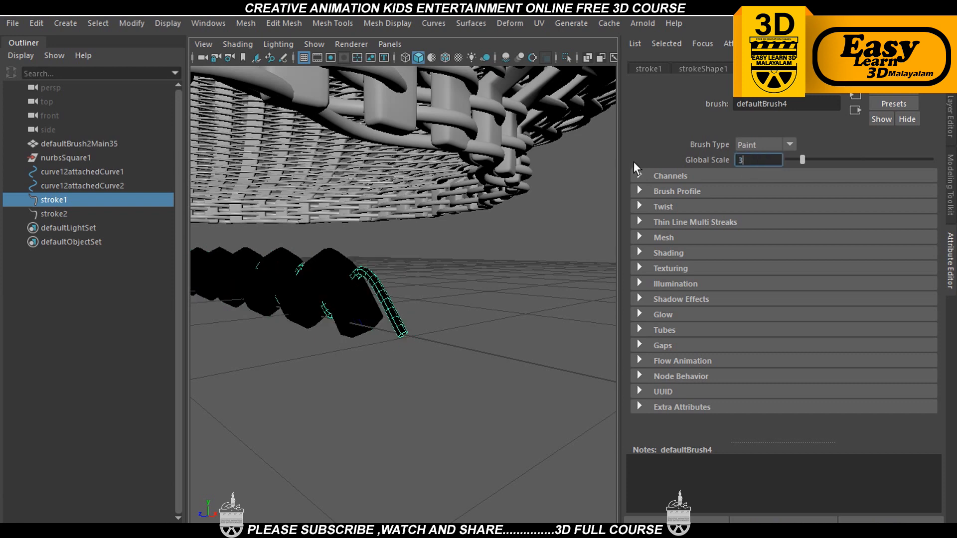
{"action": "key", "text": "Return"}
{"action": "left_click", "coordinate": [761, 160]}
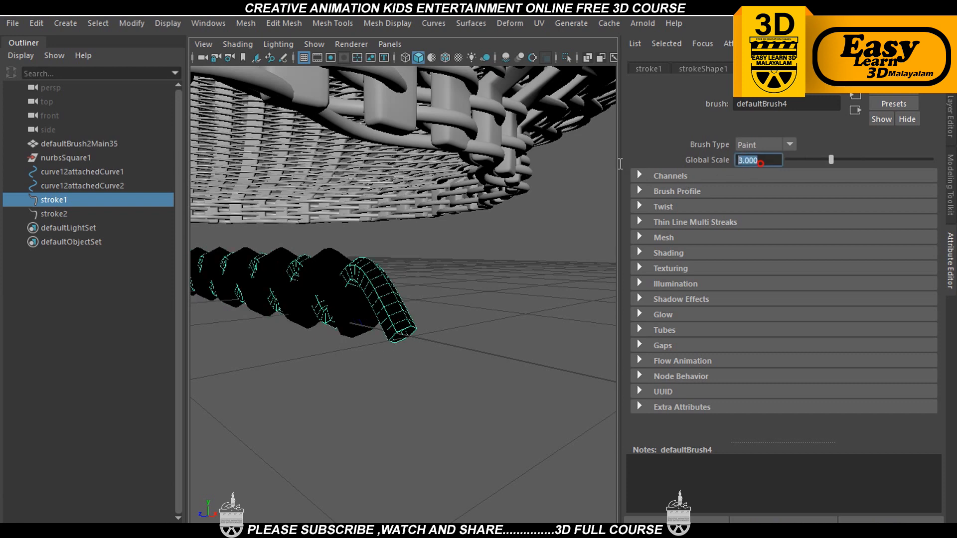
{"action": "type", "text": "2"}
{"action": "key", "text": "Return"}
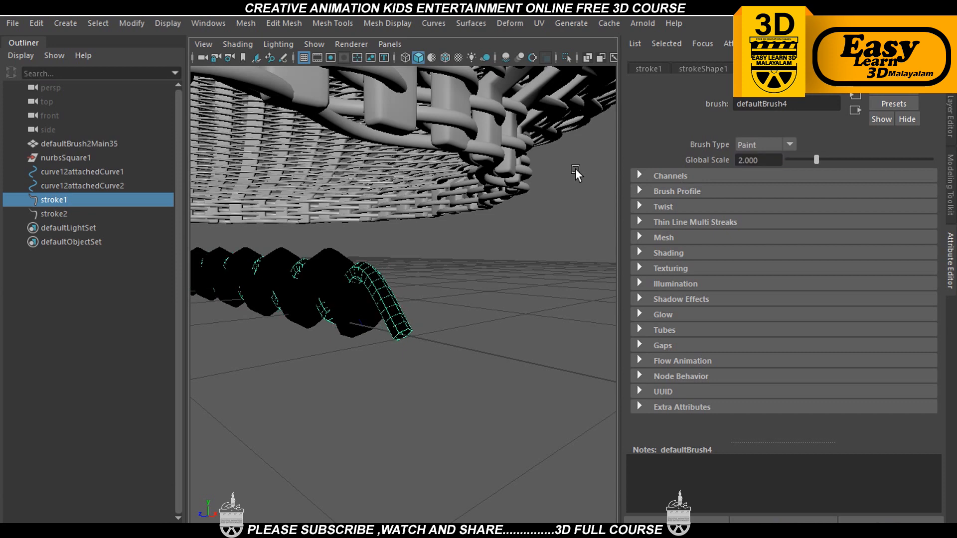
Set the Global Scale of stroke2's brush to 2 and check the two interlaced strands up close
{"action": "left_click", "coordinate": [336, 256]}
{"action": "left_click", "coordinate": [768, 160]}
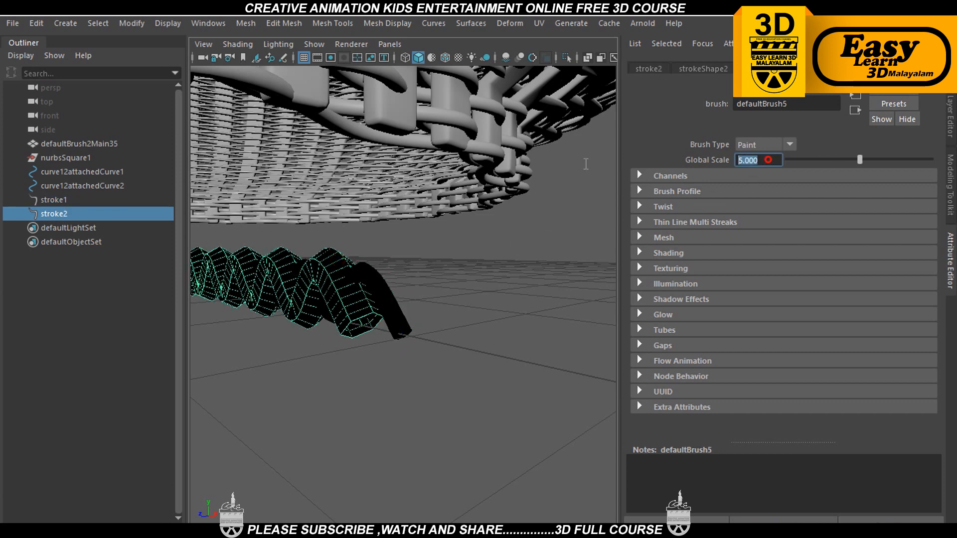
{"action": "type", "text": "2"}
{"action": "key", "text": "Return"}
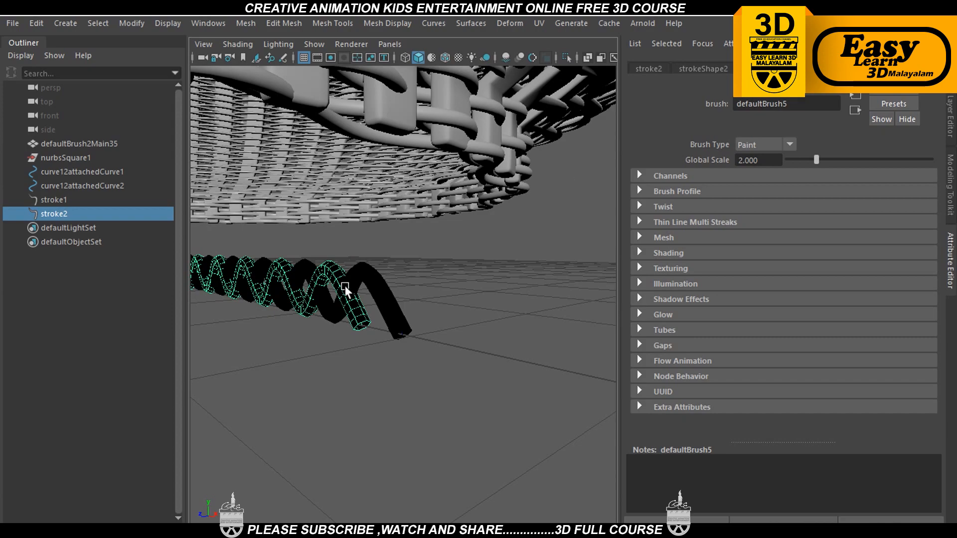
{"action": "scroll", "coordinate": [345, 287], "scroll_direction": "down", "scroll_amount": 5}
{"action": "left_click_drag", "start_coordinate": [360, 299], "coordinate": [471, 302], "text": "alt"}
{"action": "scroll", "coordinate": [454, 346], "scroll_direction": "up", "scroll_amount": 5}
{"action": "mouse_move", "coordinate": [453, 346]}
{"action": "left_mouse_down", "text": "alt"}
{"action": "mouse_move", "coordinate": [434, 358]}
{"action": "mouse_move", "coordinate": [489, 381]}
{"action": "mouse_move", "coordinate": [481, 364]}
{"action": "left_mouse_up", "text": "alt"}
{"action": "left_click_drag", "start_coordinate": [541, 314], "coordinate": [542, 319]}
{"action": "left_click_drag", "start_coordinate": [541, 316], "coordinate": [542, 317]}
{"action": "left_click", "coordinate": [530, 364]}
Select stroke1 and stroke2 together and hide all unselected objects
{"action": "scroll", "coordinate": [531, 365], "scroll_direction": "down", "scroll_amount": 5}
{"action": "left_click_drag", "start_coordinate": [503, 371], "coordinate": [372, 349], "text": "alt"}
{"action": "scroll", "coordinate": [408, 357], "scroll_direction": "down", "scroll_amount": 4}
{"action": "scroll", "coordinate": [407, 357], "scroll_direction": "up", "scroll_amount": 4}
{"action": "middle_click_drag", "start_coordinate": [448, 343], "coordinate": [379, 372], "text": "alt"}
{"action": "left_click_drag", "start_coordinate": [447, 286], "coordinate": [492, 347]}
{"action": "key", "text": "alt+h"}
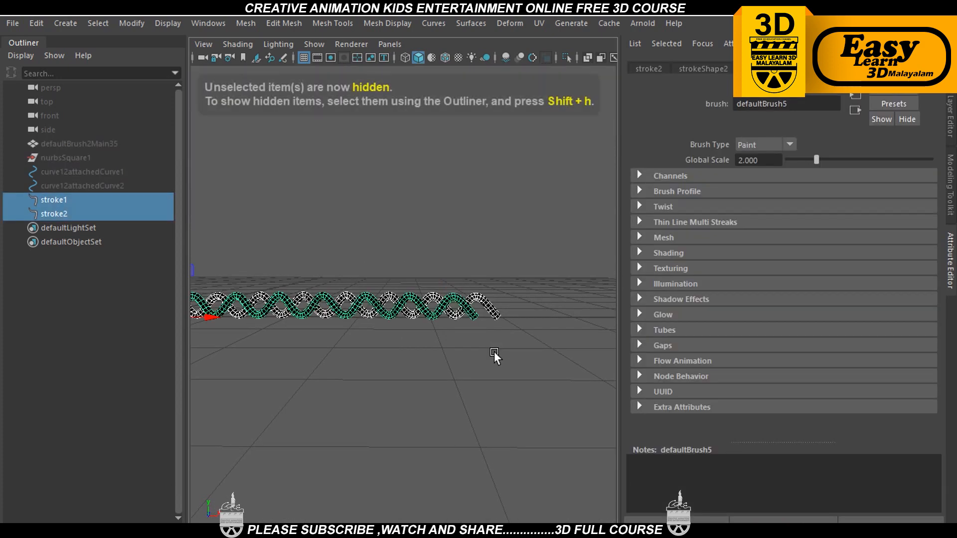
Convert both strokes from Paint Effects to polygons with quad output, hidden strokes and a poly limit of 1000000
{"action": "key", "text": "ctrl+space"}
{"action": "left_click_drag", "start_coordinate": [463, 344], "coordinate": [359, 349], "text": "alt"}
{"action": "left_click", "coordinate": [132, 24]}
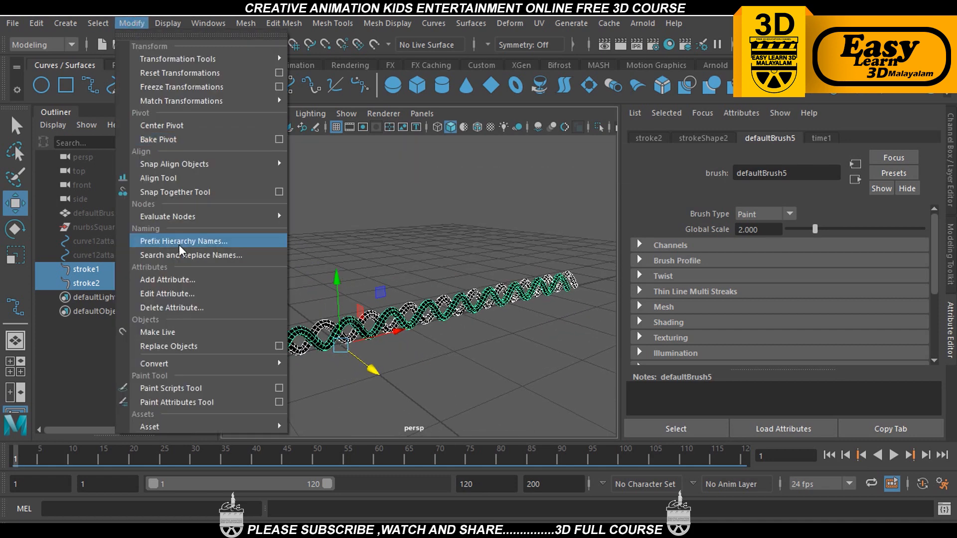
{"action": "mouse_move", "coordinate": [177, 364]}
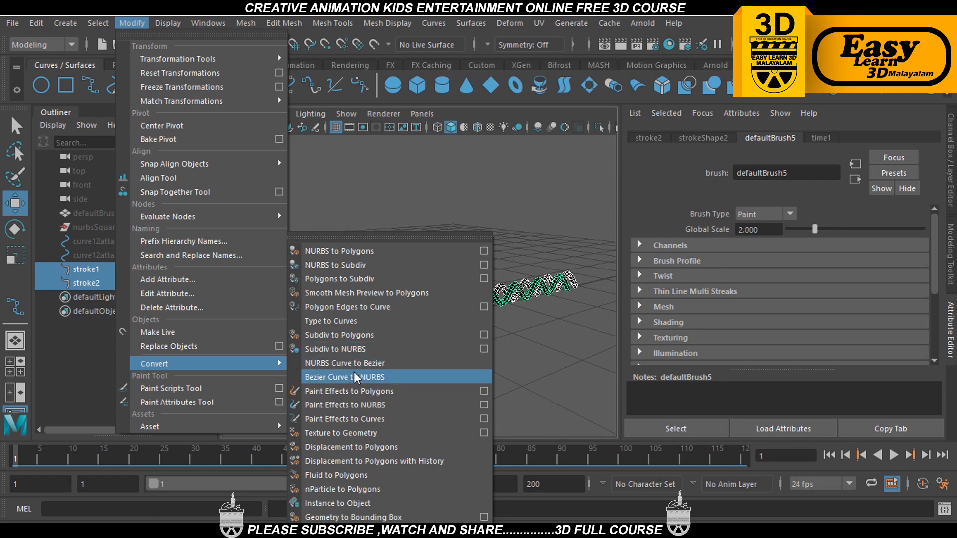
{"action": "left_click", "coordinate": [484, 391]}
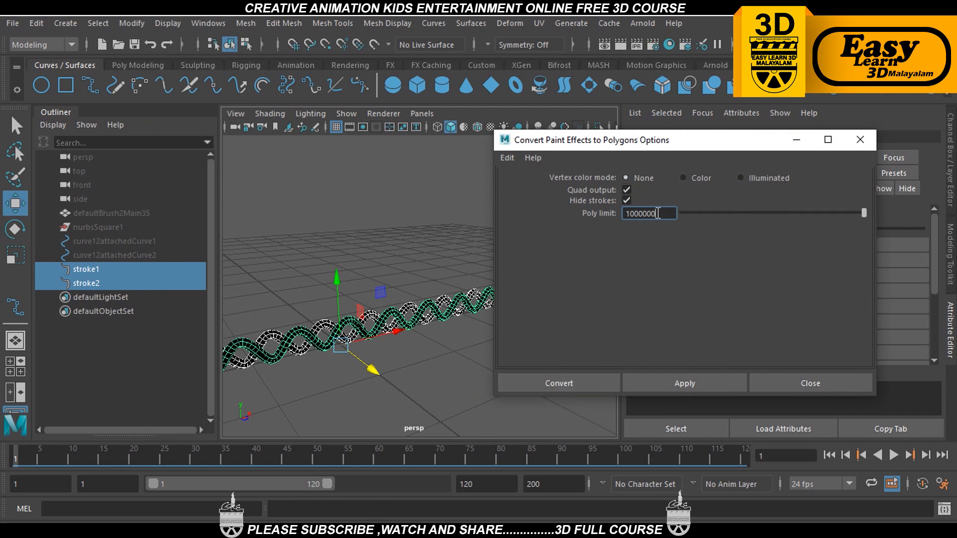
{"action": "left_click", "coordinate": [566, 387]}
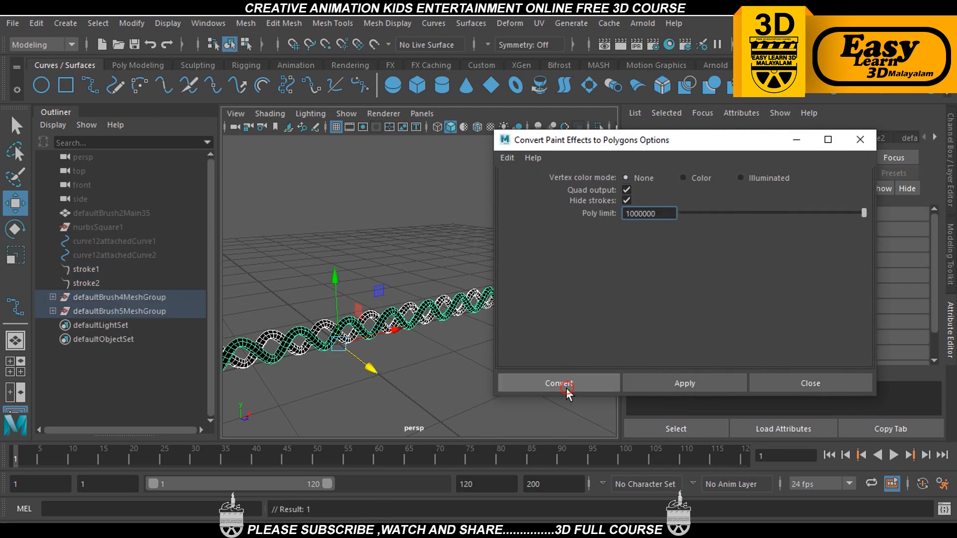
Delete the construction history of the newly converted strand meshes
{"action": "scroll", "coordinate": [467, 365], "scroll_direction": "up", "scroll_amount": 5}
{"action": "middle_click_drag", "start_coordinate": [481, 361], "coordinate": [418, 321], "text": "alt"}
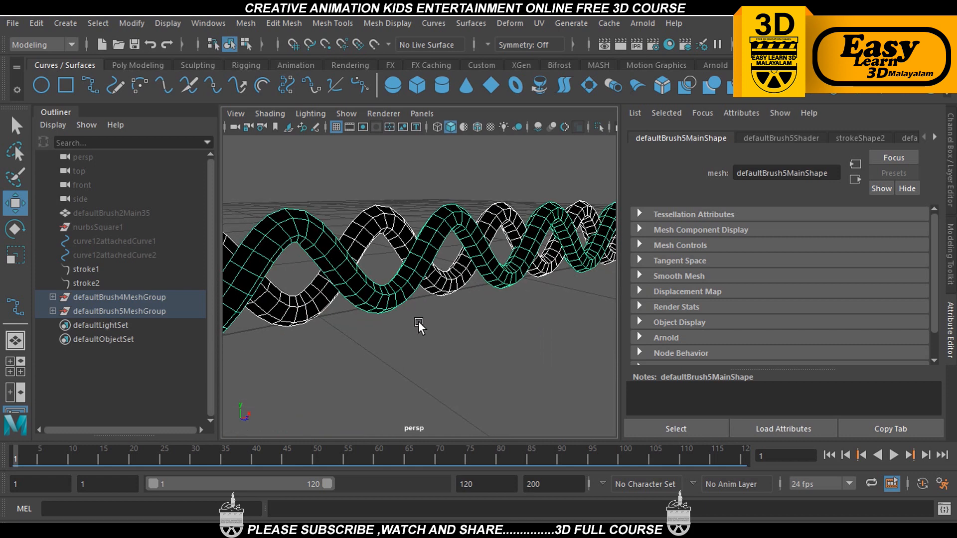
{"action": "left_click", "coordinate": [36, 23]}
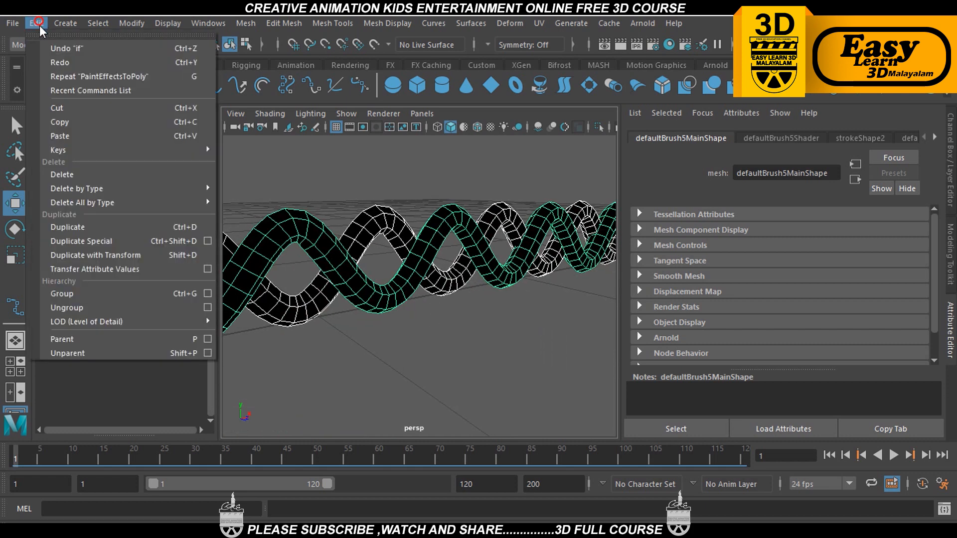
{"action": "mouse_move", "coordinate": [92, 190]}
{"action": "left_click", "coordinate": [244, 199]}
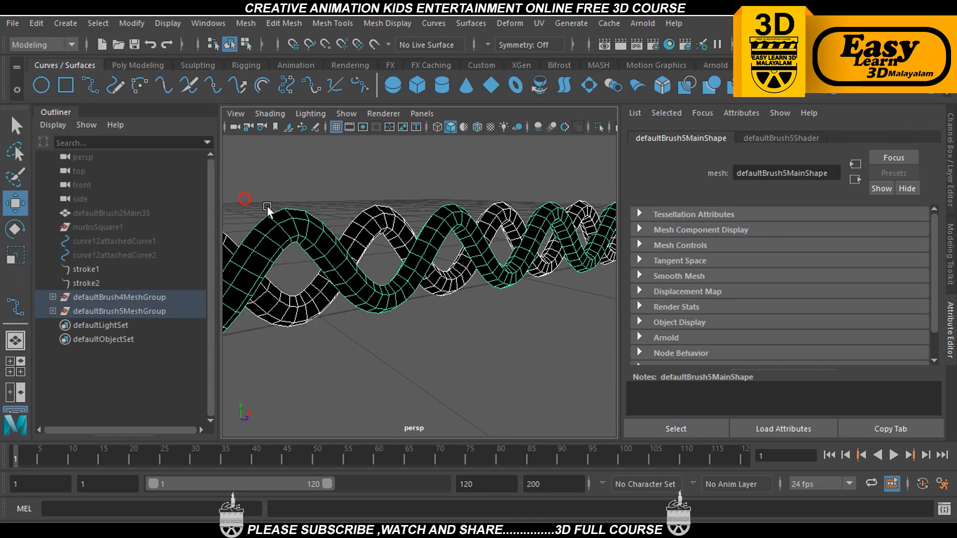
Assign a new Blinn material to both strand meshes in place of the black brush shaders
{"action": "right_click_drag", "start_coordinate": [503, 244], "coordinate": [603, 408]}
{"action": "left_click", "coordinate": [473, 344]}
{"action": "scroll", "coordinate": [481, 348], "scroll_direction": "down", "scroll_amount": 8}
{"action": "left_click_drag", "start_coordinate": [461, 360], "coordinate": [426, 370], "text": "alt"}
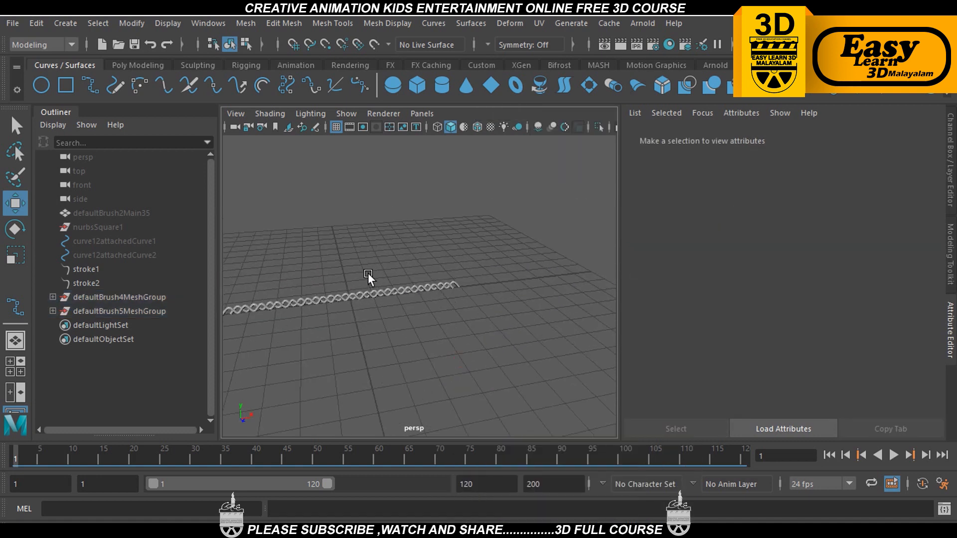
Select both strand meshes and show the hidden basket around them in a full-screen top view
{"action": "left_click_drag", "start_coordinate": [368, 273], "coordinate": [399, 321]}
{"action": "scroll", "coordinate": [389, 324], "scroll_direction": "up", "scroll_amount": 8}
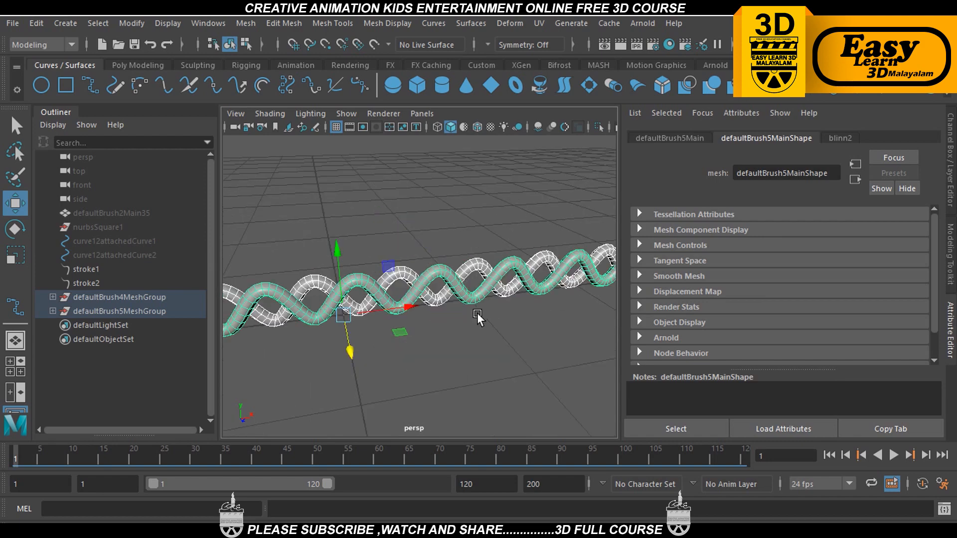
{"action": "key", "text": "space"}
{"action": "key", "text": "space"}
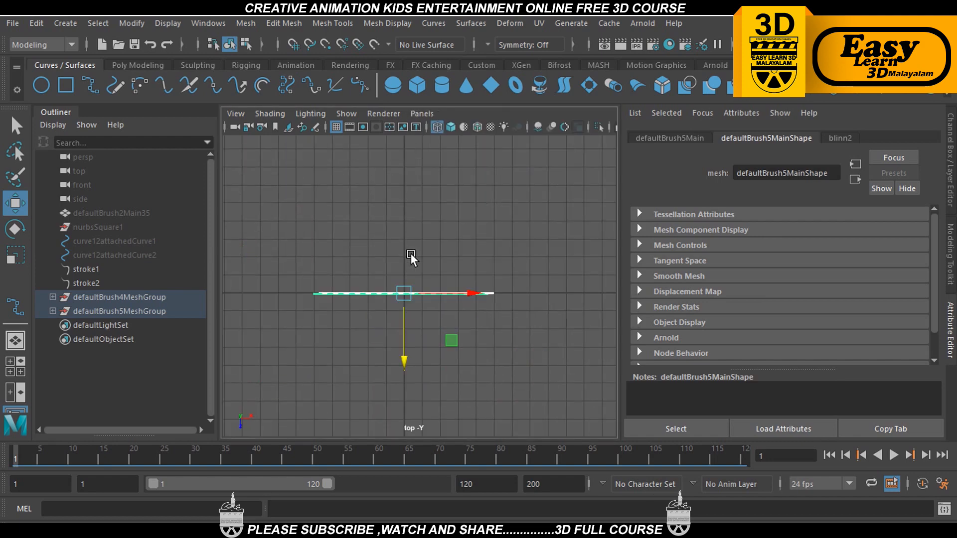
{"action": "key", "text": "ctrl+space"}
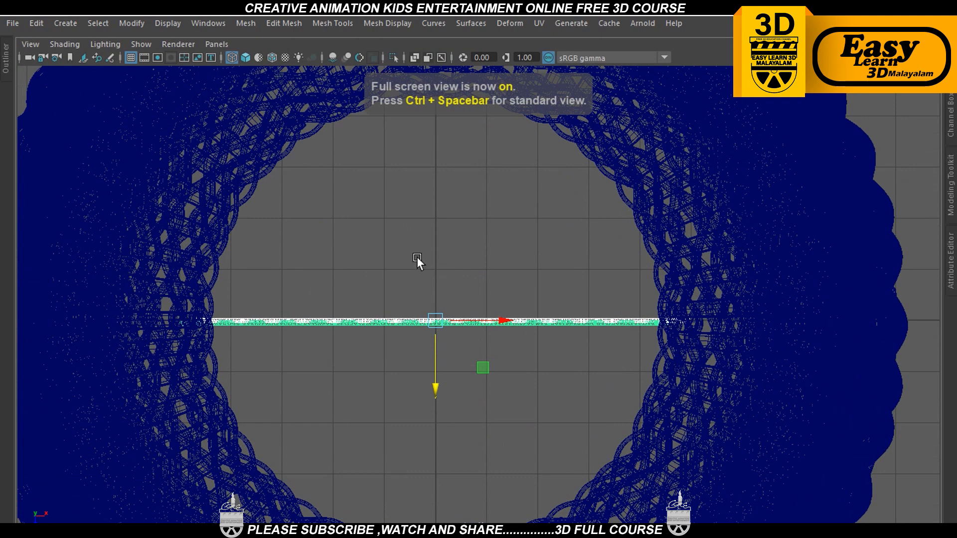
Select one strand mesh and move it slightly along Z so it sits beside the other without overlapping
{"action": "scroll", "coordinate": [427, 272], "scroll_direction": "up", "scroll_amount": 5}
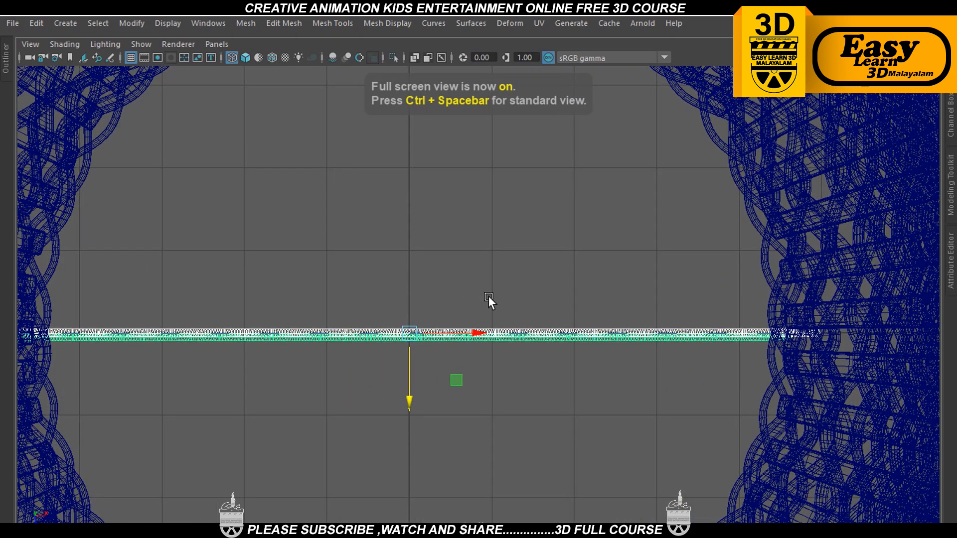
{"action": "left_click", "coordinate": [488, 296]}
{"action": "scroll", "coordinate": [486, 342], "scroll_direction": "up", "scroll_amount": 2}
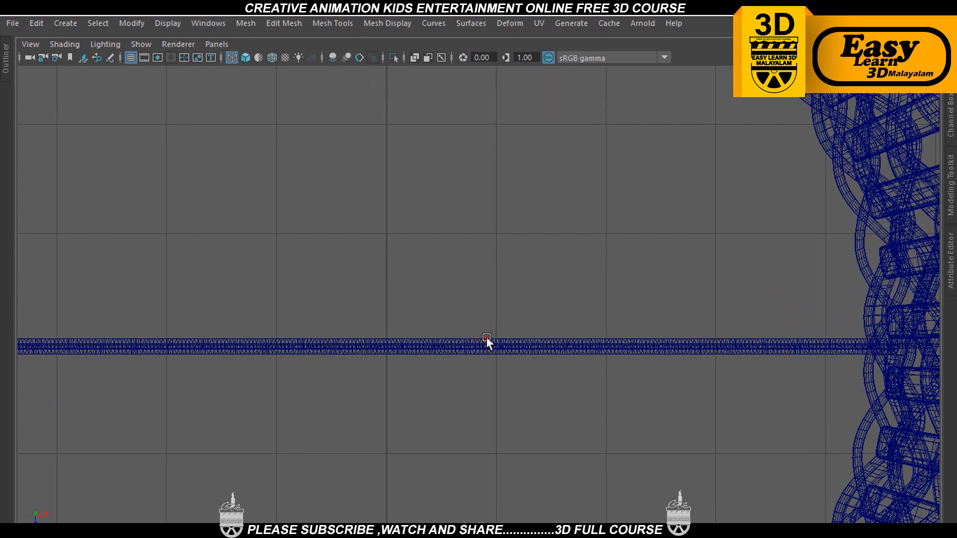
{"action": "left_click", "coordinate": [486, 338]}
{"action": "scroll", "coordinate": [428, 394], "scroll_direction": "up", "scroll_amount": 3}
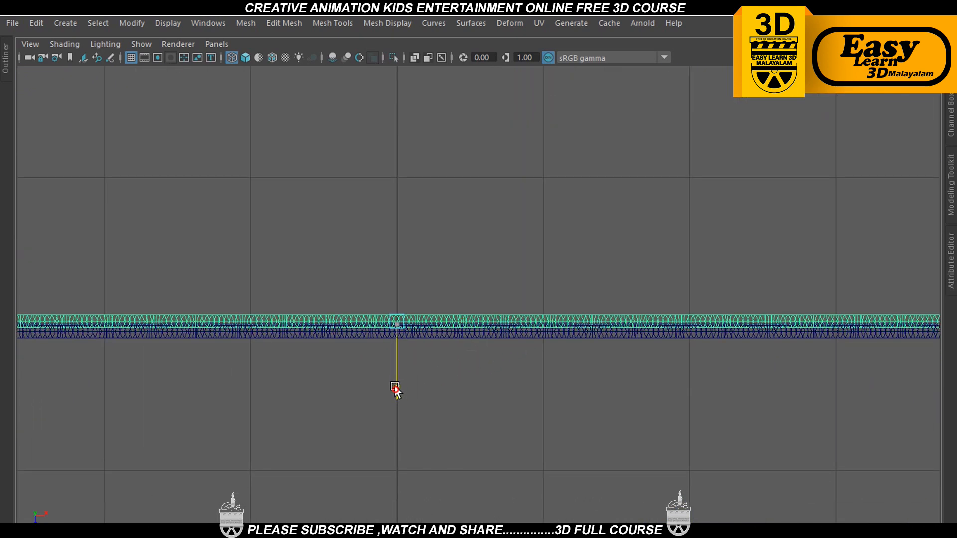
{"action": "left_click_drag", "start_coordinate": [396, 388], "coordinate": [396, 382]}
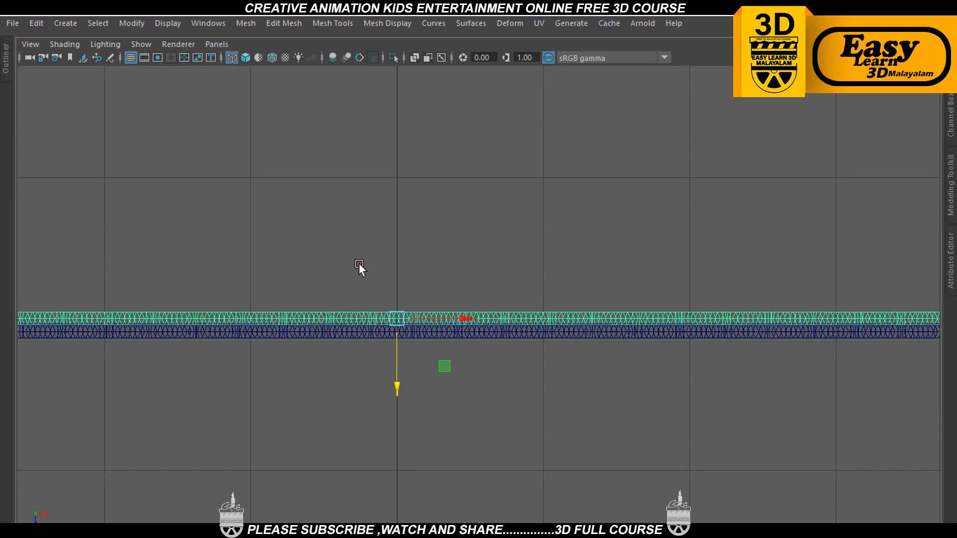
Clear the history of the two strand meshes together after repositioning them
{"action": "scroll", "coordinate": [459, 374], "scroll_direction": "down", "scroll_amount": 5}
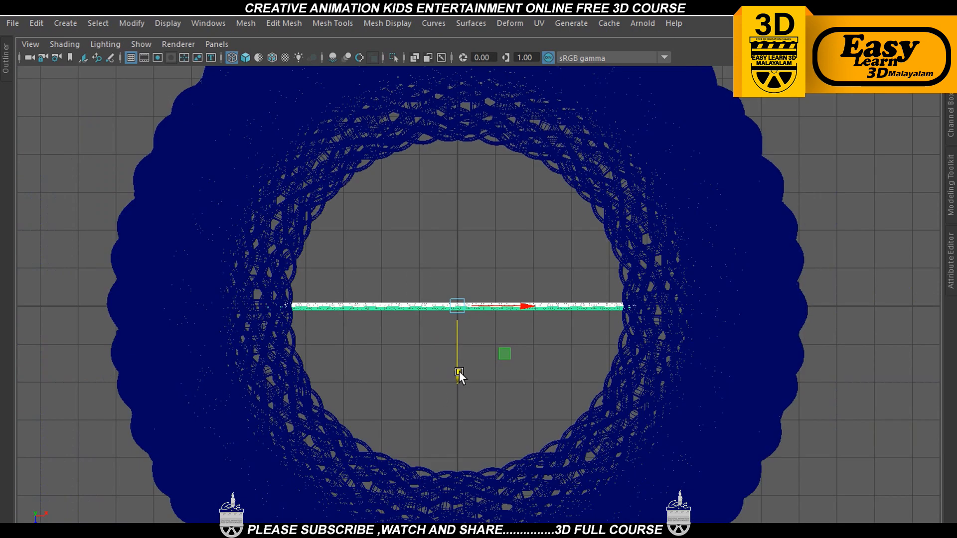
{"action": "left_click", "coordinate": [28, 24]}
{"action": "mouse_move", "coordinate": [84, 189]}
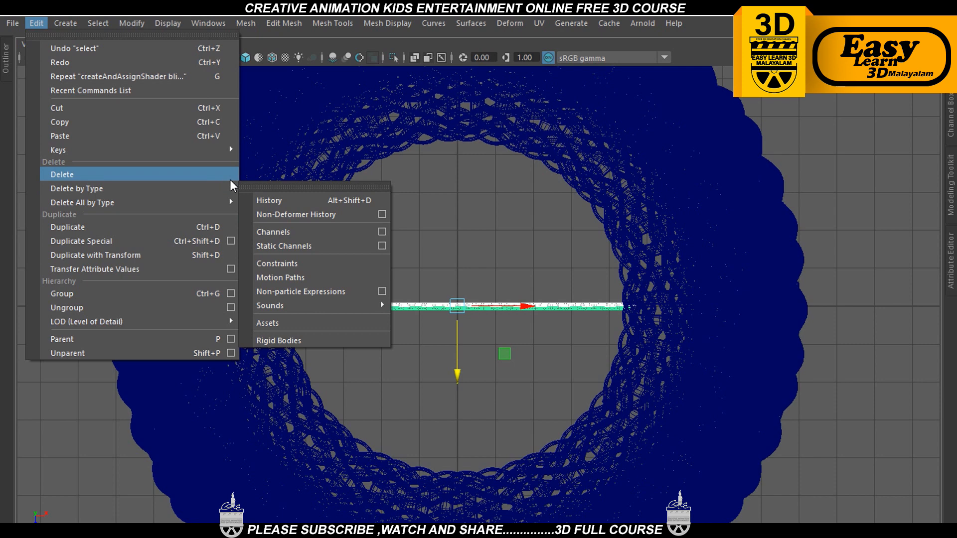
{"action": "left_click", "coordinate": [288, 199]}
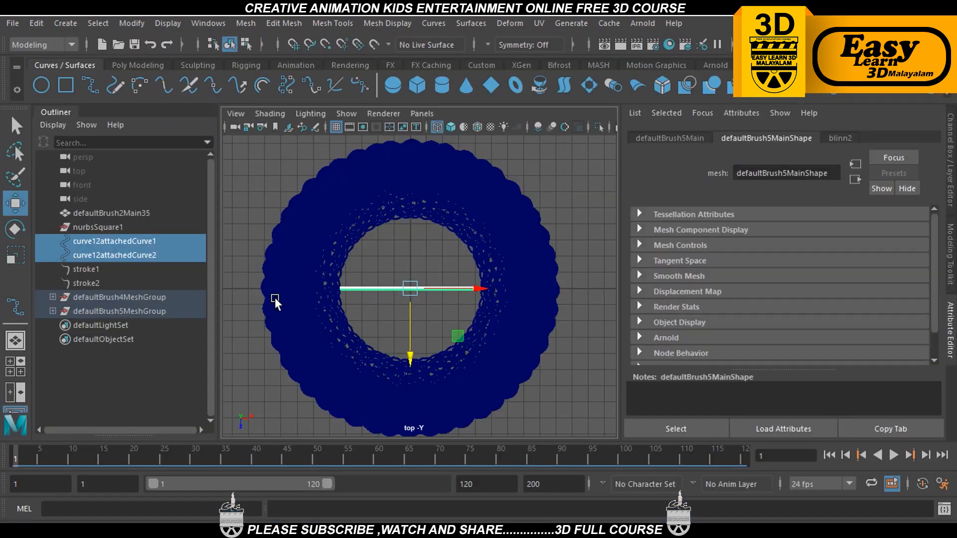
Delete the two original brush strokes, keeping their guide curves and the converted meshes
{"action": "left_click", "coordinate": [90, 269]}
{"action": "left_click", "coordinate": [87, 284], "text": "ctrl"}
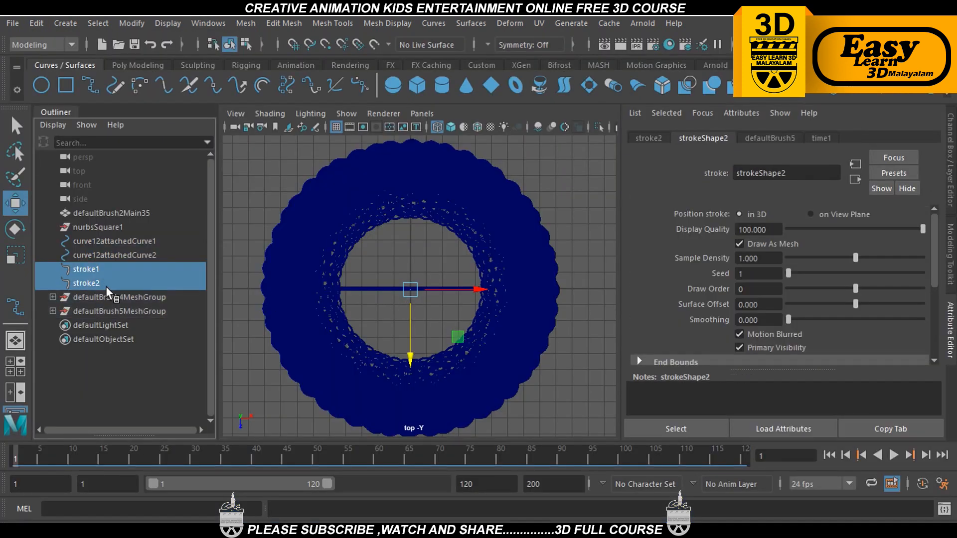
{"action": "key", "text": "Delete"}
{"action": "key", "text": "space"}
{"action": "key", "text": "space"}
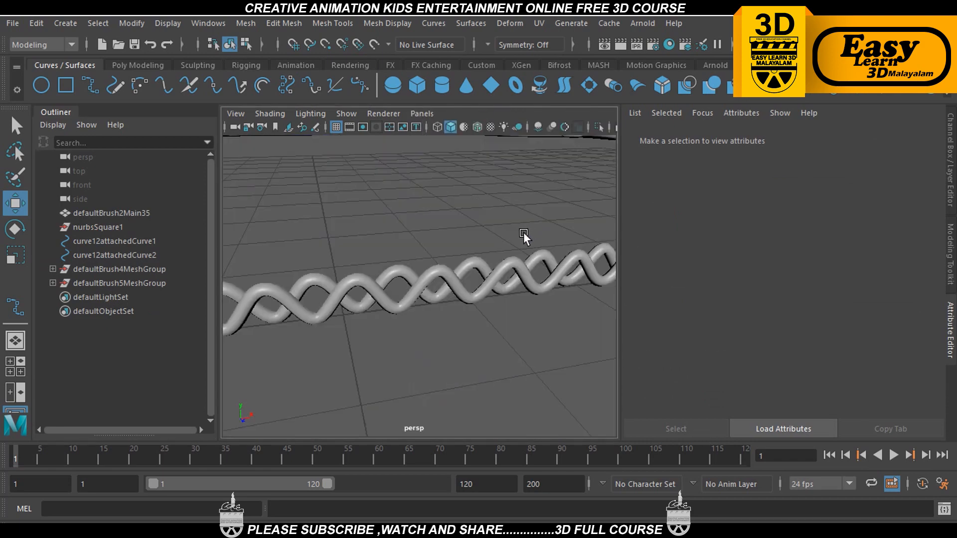
Combine the two interlaced strand meshes across the basket's open base into a single mesh
{"action": "left_click_drag", "start_coordinate": [453, 300], "coordinate": [453, 300]}
{"action": "key", "text": "space"}
{"action": "key", "text": "space"}
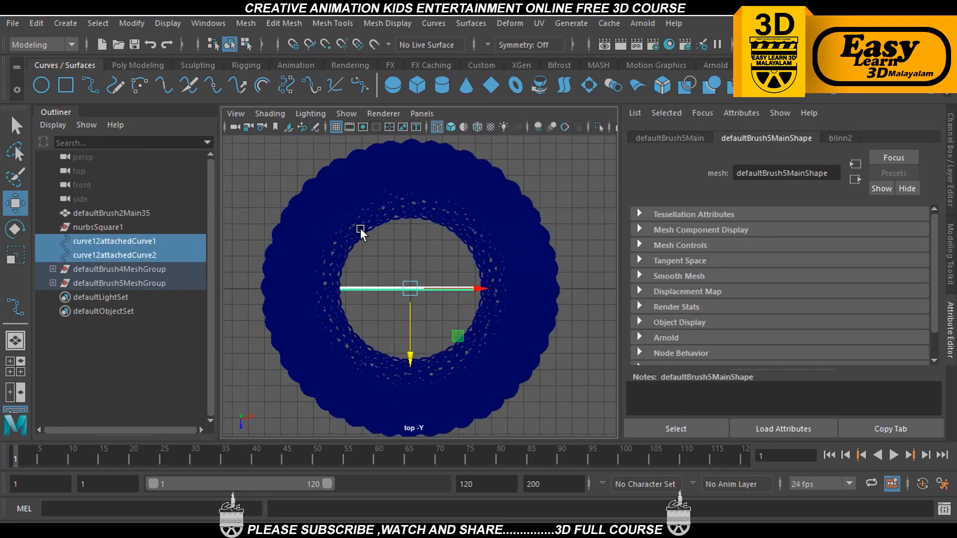
{"action": "key", "text": "f"}
{"action": "key", "text": "ctrl+space"}
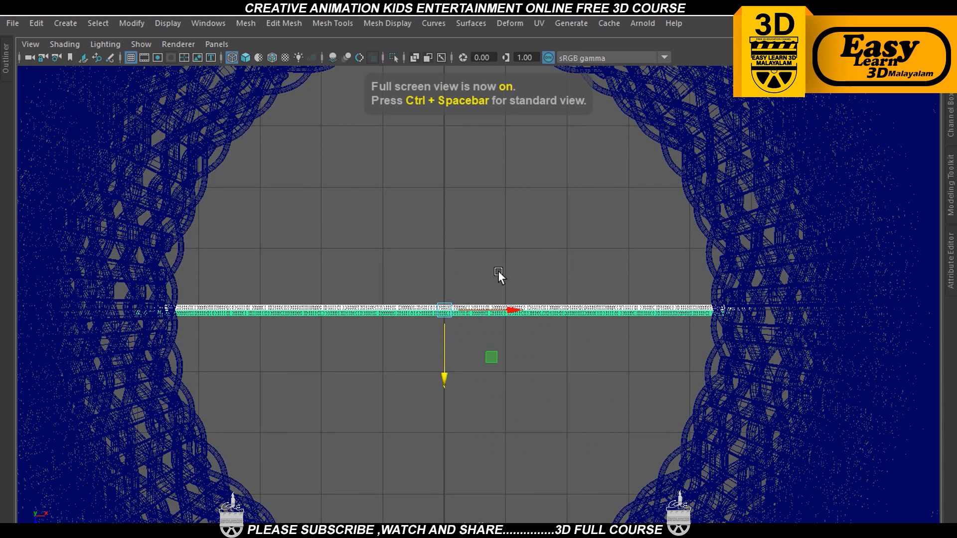
{"action": "right_click_drag", "start_coordinate": [498, 269], "coordinate": [468, 432], "text": "shift"}
{"action": "left_click", "coordinate": [481, 264]}
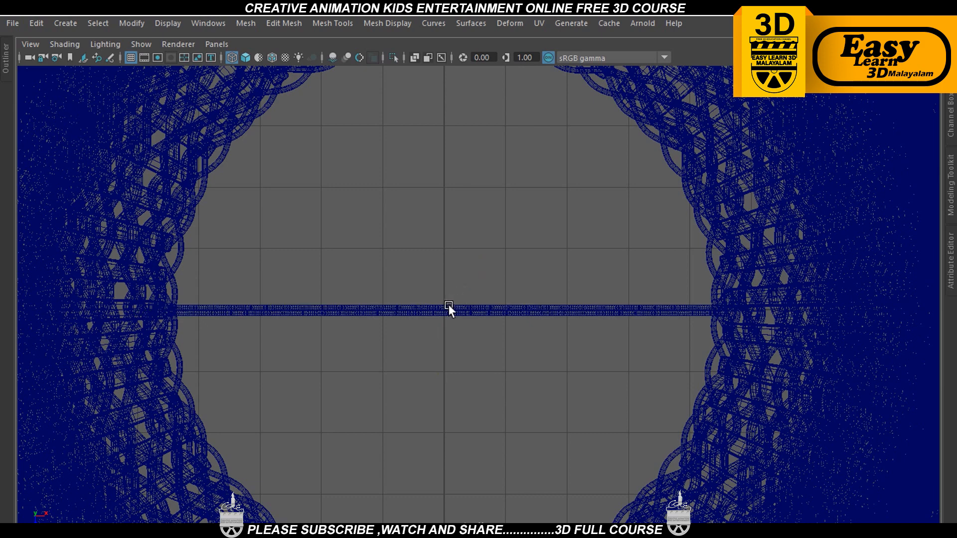
{"action": "left_click", "coordinate": [450, 304]}
{"action": "key", "text": "space"}
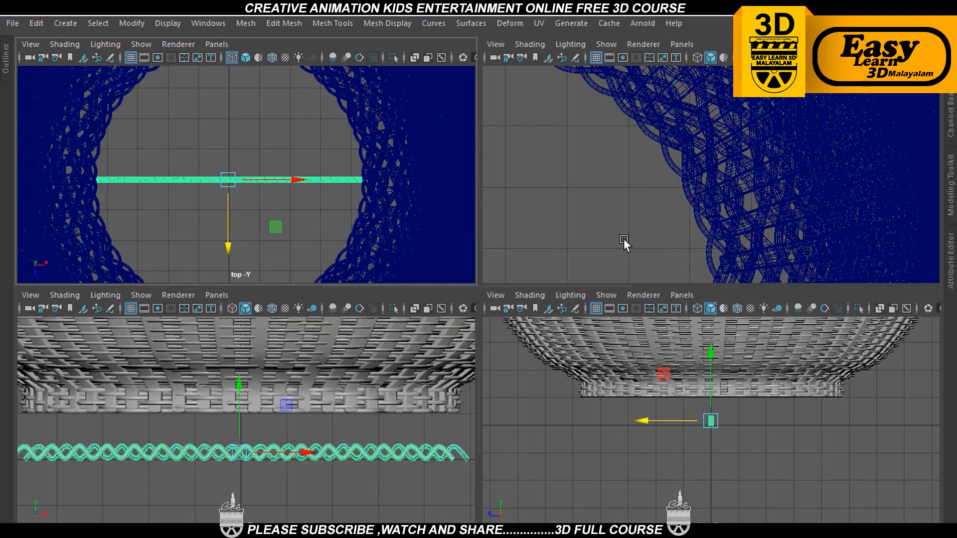
{"action": "key", "text": "space"}
{"action": "scroll", "coordinate": [570, 329], "scroll_direction": "down", "scroll_amount": 3}
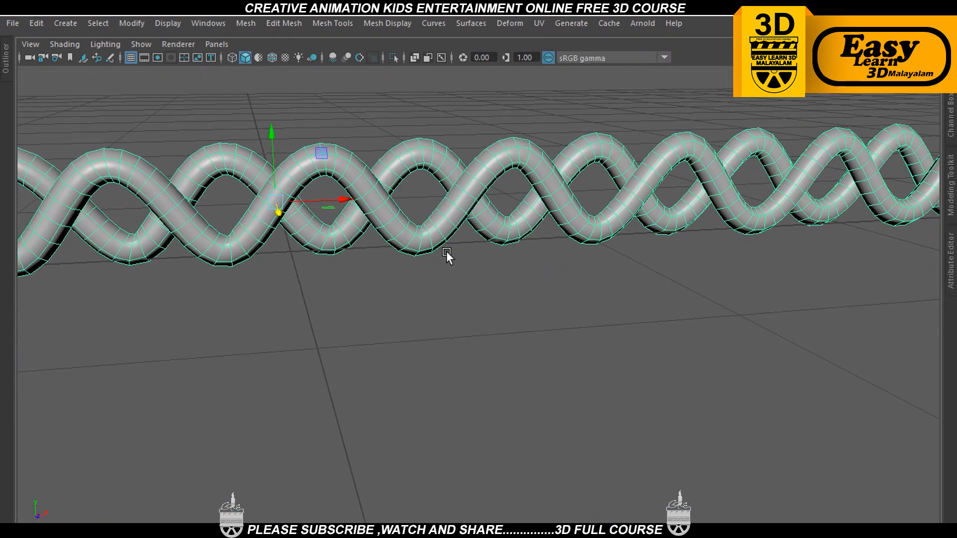
{"action": "scroll", "coordinate": [438, 251], "scroll_direction": "down", "scroll_amount": 5}
Duplicate the combined strand and rotate the copy slightly around the vertical axis in the top view
{"action": "key", "text": "space"}
{"action": "key", "text": "space"}
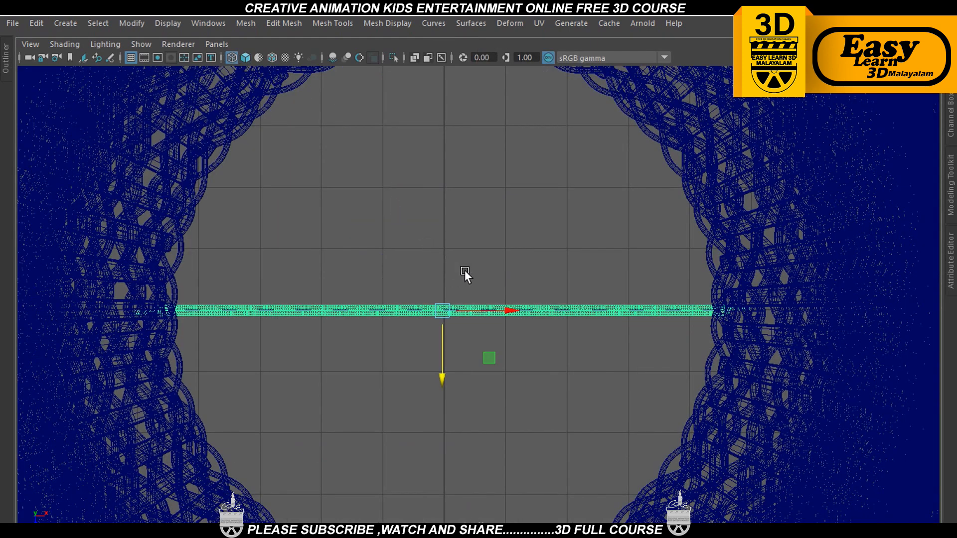
{"action": "key", "text": "e"}
{"action": "left_click_drag", "start_coordinate": [501, 275], "coordinate": [499, 287]}
Try to raise the rotated strand copy above the original along Y in the front view, and undo the move
{"action": "key", "text": "space"}
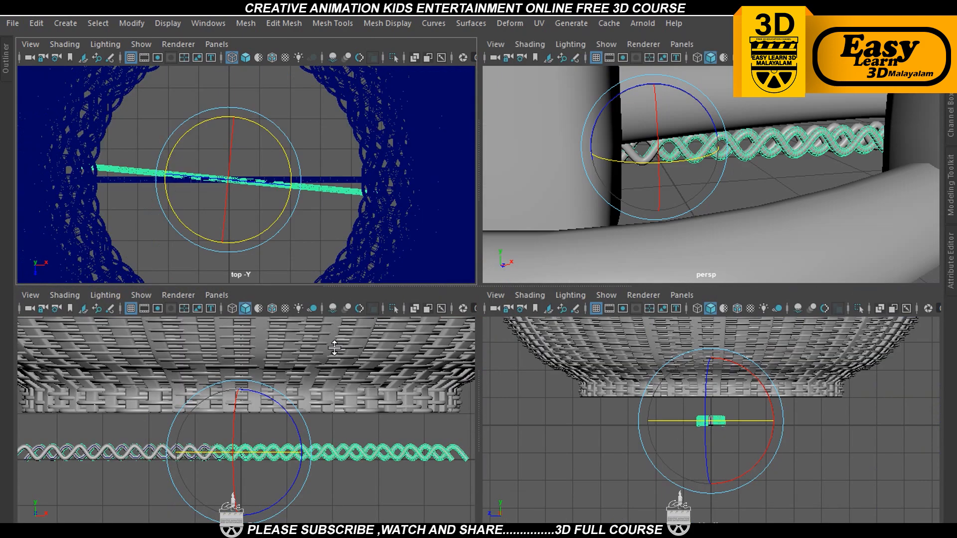
{"action": "key", "text": "space"}
{"action": "middle_click_drag", "start_coordinate": [437, 368], "coordinate": [447, 370], "text": "alt"}
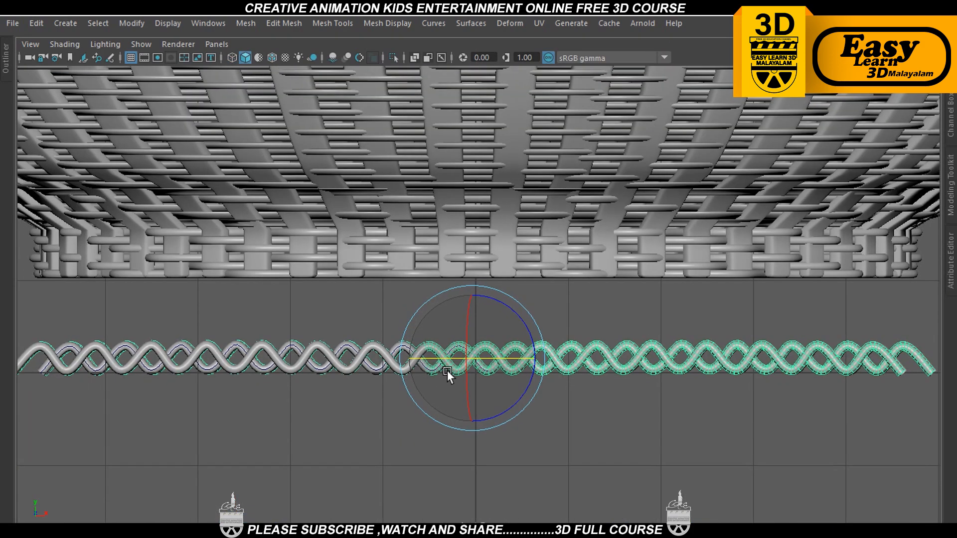
{"action": "key", "text": "w"}
{"action": "left_click_drag", "start_coordinate": [470, 314], "coordinate": [477, 283]}
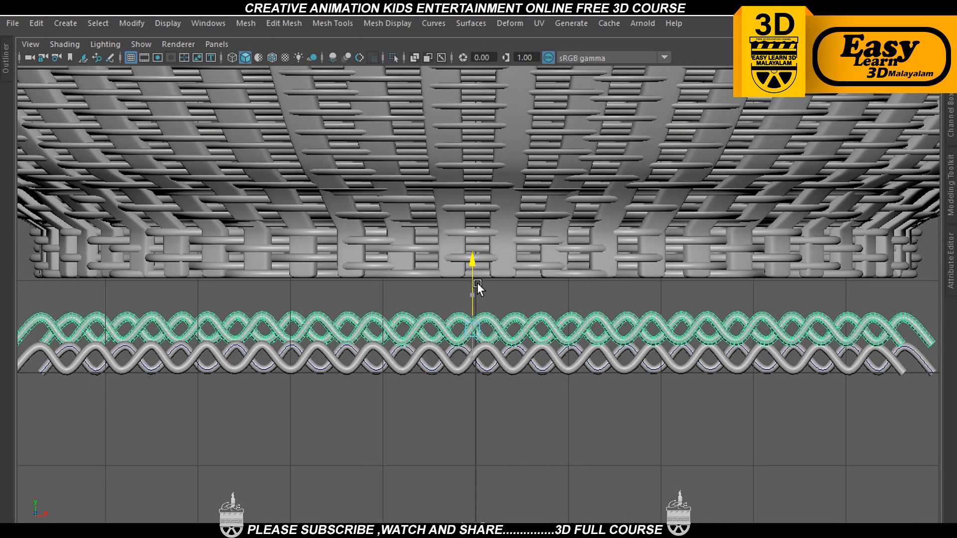
{"action": "key", "text": "ctrl+z"}
{"action": "key", "text": "space"}
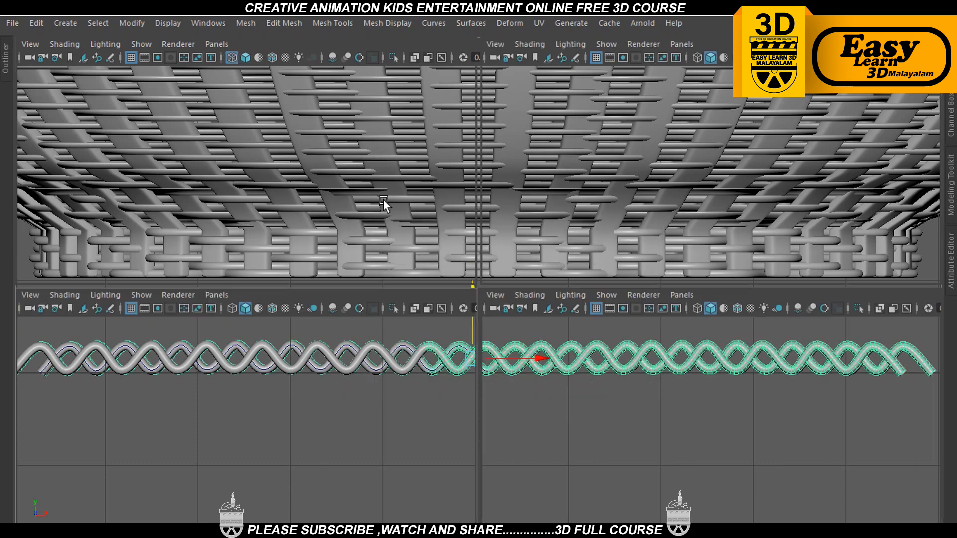
{"action": "key", "text": "space"}
Repeat Duplicate with Transform on the rotated strand until the copies fan around the full circle of the basket base
{"action": "key", "text": "shift+d"}
{"action": "key", "text": "shift+d"}
{"action": "key", "text": "shift+d"}
{"action": "key", "text": "shift+d"}
{"action": "key", "text": "shift+d"}
{"action": "key", "text": "shift+d"}
{"action": "key", "text": "shift+d"}
{"action": "key", "text": "shift+d"}
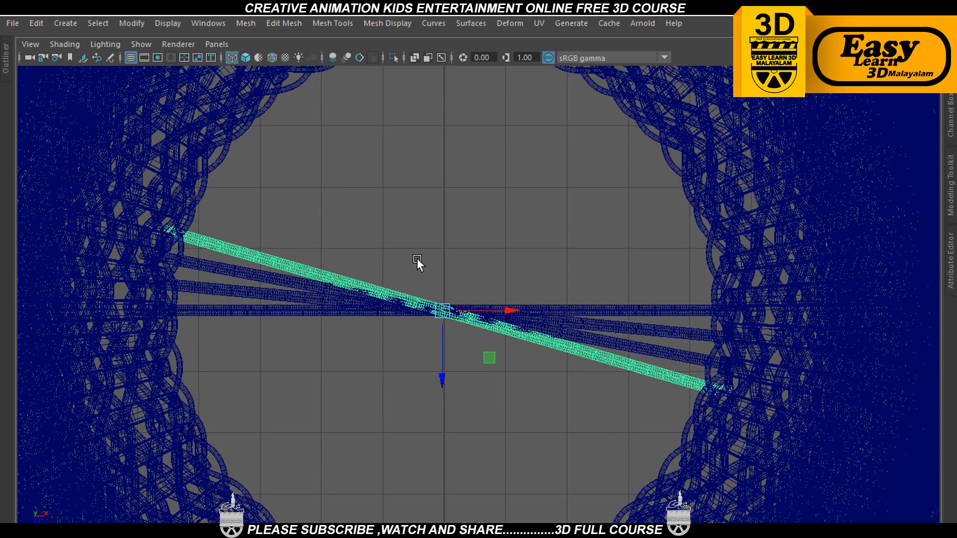
{"action": "key", "text": "shift+d"}
{"action": "key", "text": "shift+d"}
{"action": "key", "text": "shift+d"}
{"action": "key", "text": "shift+d"}
{"action": "key", "text": "shift+d"}
{"action": "key", "text": "shift+d"}
{"action": "key", "text": "shift+d"}
{"action": "key", "text": "shift+d"}
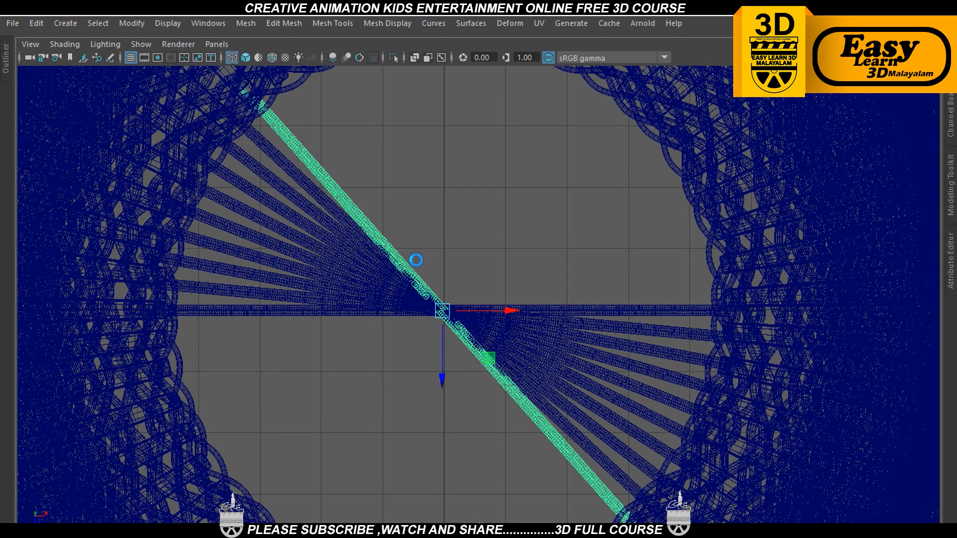
{"action": "key", "text": "shift+d"}
{"action": "key", "text": "shift+d"}
{"action": "key", "text": "shift+d"}
{"action": "key", "text": "shift+d"}
{"action": "key", "text": "shift+d"}
{"action": "key", "text": "shift+d"}
{"action": "key", "text": "shift+d"}
{"action": "key", "text": "shift+d"}
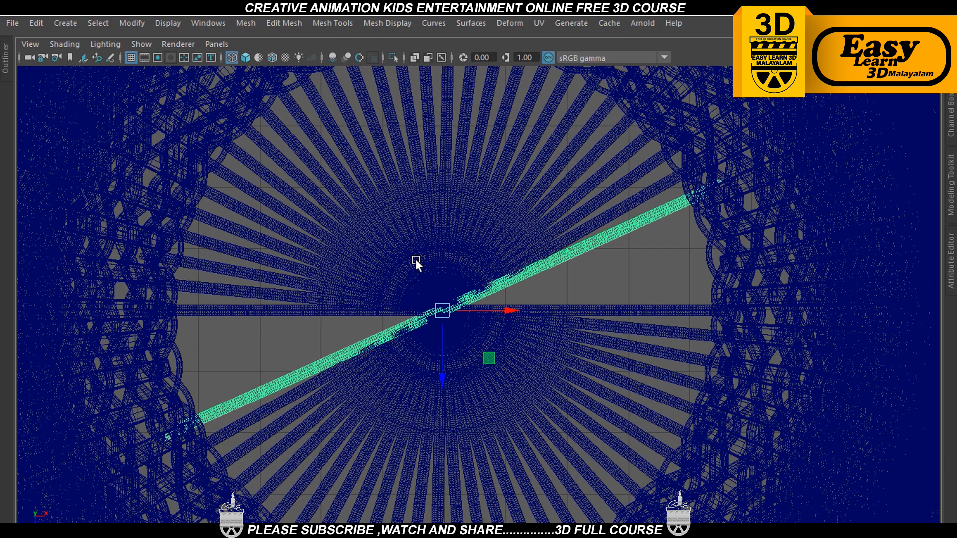
{"action": "key", "text": "shift+d"}
{"action": "key", "text": "shift+d"}
{"action": "key", "text": "shift+d"}
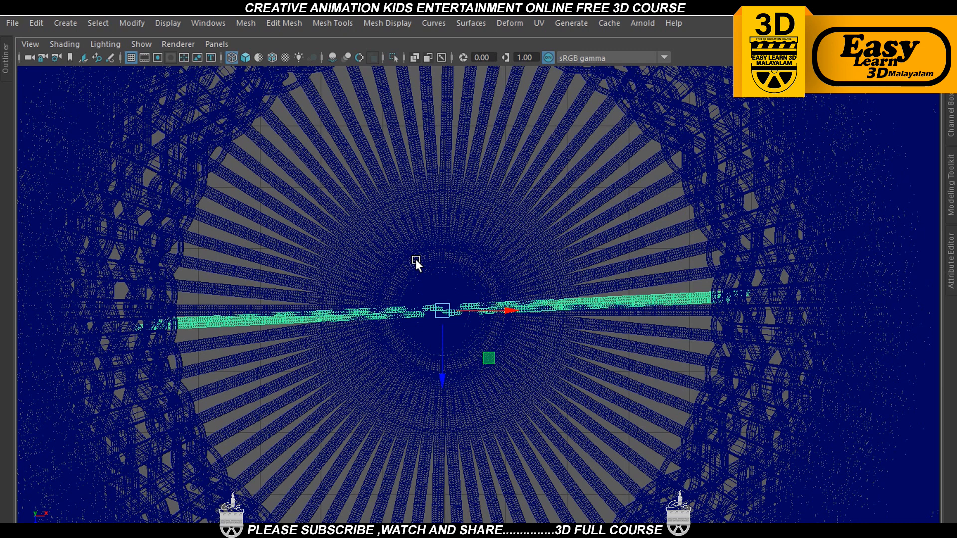
Rotate the last strand copy slightly around the vertical axis to adjust its spacing next to the first strand
{"action": "key", "text": "e"}
{"action": "left_click_drag", "start_coordinate": [485, 274], "coordinate": [545, 263]}
{"action": "key", "text": "space"}
{"action": "key", "text": "space"}
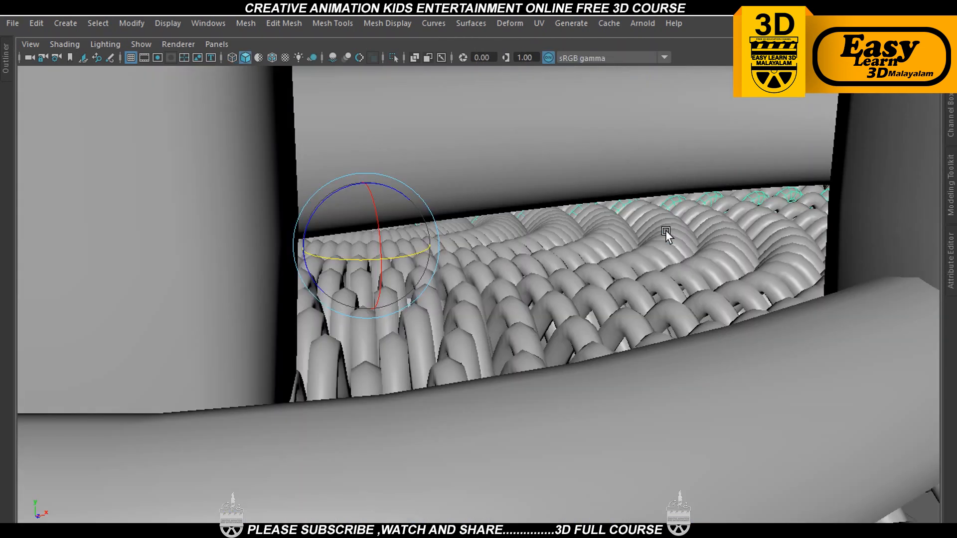
{"action": "scroll", "coordinate": [665, 230], "scroll_direction": "down", "scroll_amount": 8}
{"action": "scroll", "coordinate": [651, 295], "scroll_direction": "down", "scroll_amount": 3}
{"action": "left_click_drag", "start_coordinate": [630, 358], "coordinate": [563, 355], "text": "alt"}
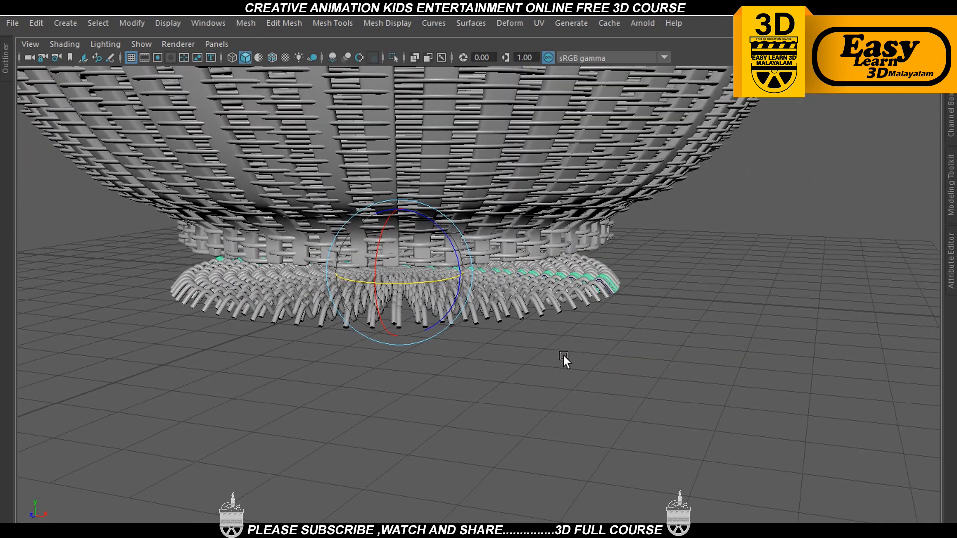
Select all the radial strands below the basket in the front view and delete their history
{"action": "left_click", "coordinate": [573, 388]}
{"action": "left_click_drag", "start_coordinate": [574, 387], "coordinate": [462, 294], "text": "alt"}
{"action": "left_click", "coordinate": [386, 258]}
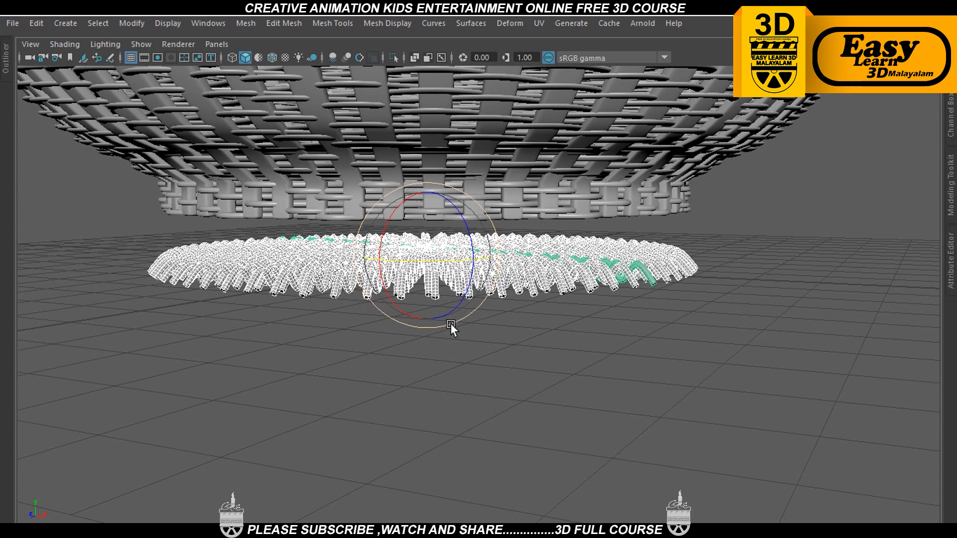
{"action": "left_click", "coordinate": [486, 394]}
{"action": "key", "text": "space"}
{"action": "key", "text": "space"}
{"action": "scroll", "coordinate": [275, 393], "scroll_direction": "down", "scroll_amount": 5}
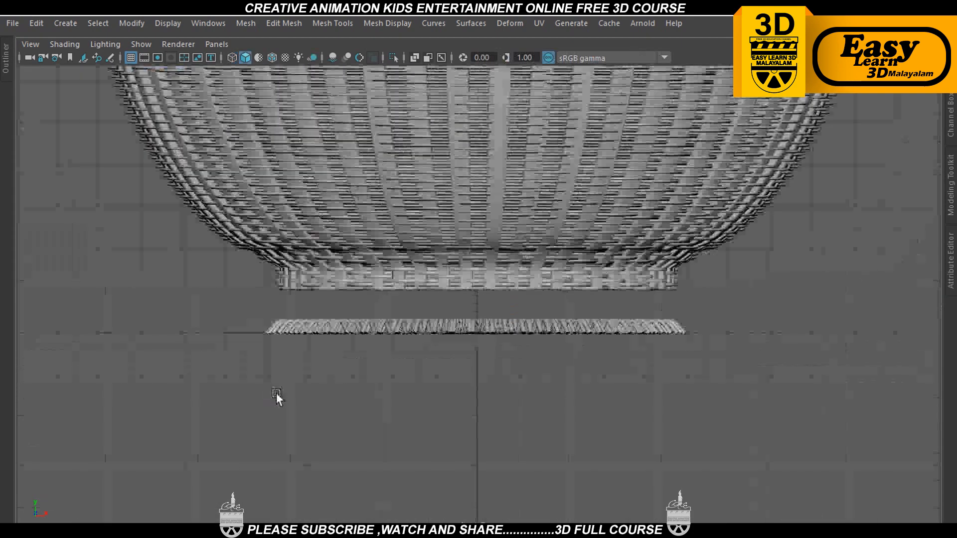
{"action": "middle_click_drag", "start_coordinate": [277, 330], "coordinate": [225, 333], "text": "alt"}
{"action": "left_click_drag", "start_coordinate": [203, 314], "coordinate": [641, 367]}
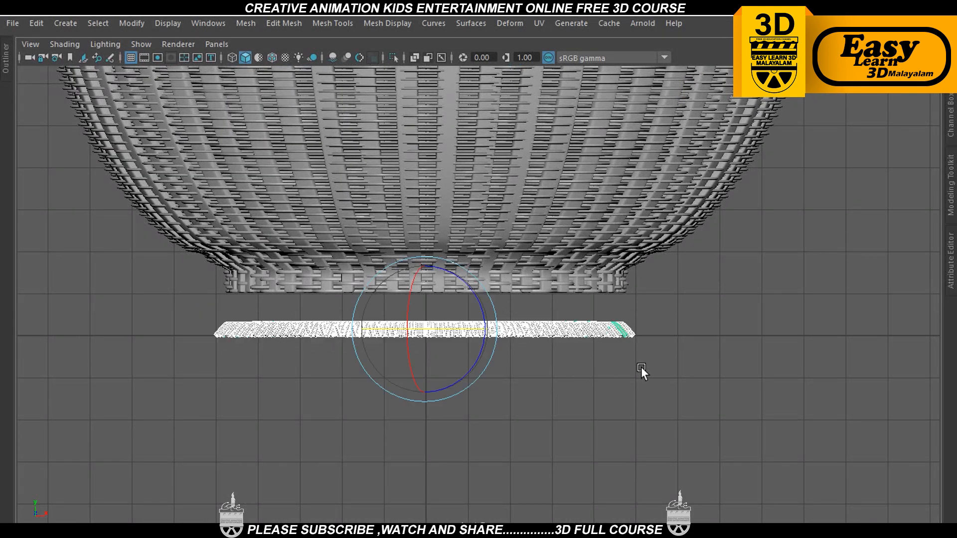
{"action": "left_click", "coordinate": [34, 23]}
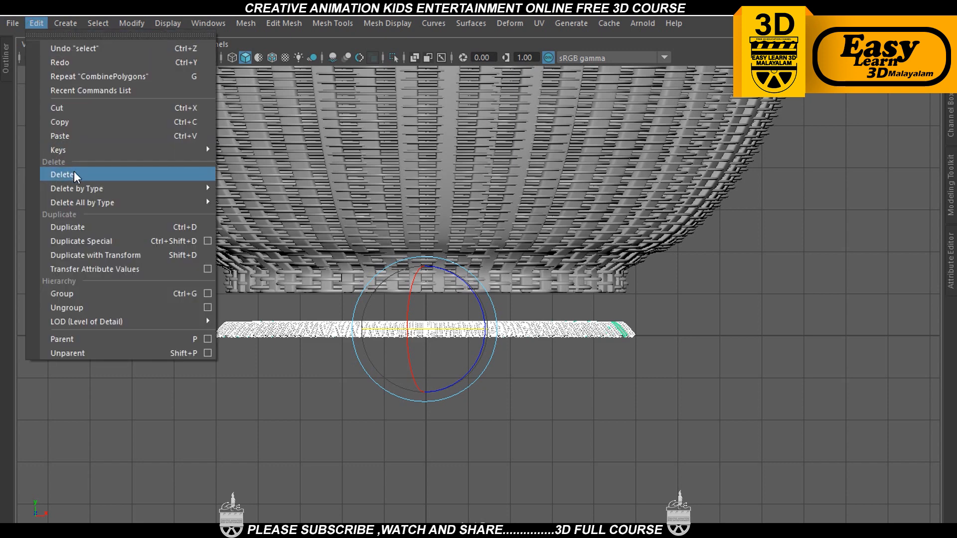
{"action": "mouse_move", "coordinate": [81, 191]}
{"action": "left_click", "coordinate": [246, 200]}
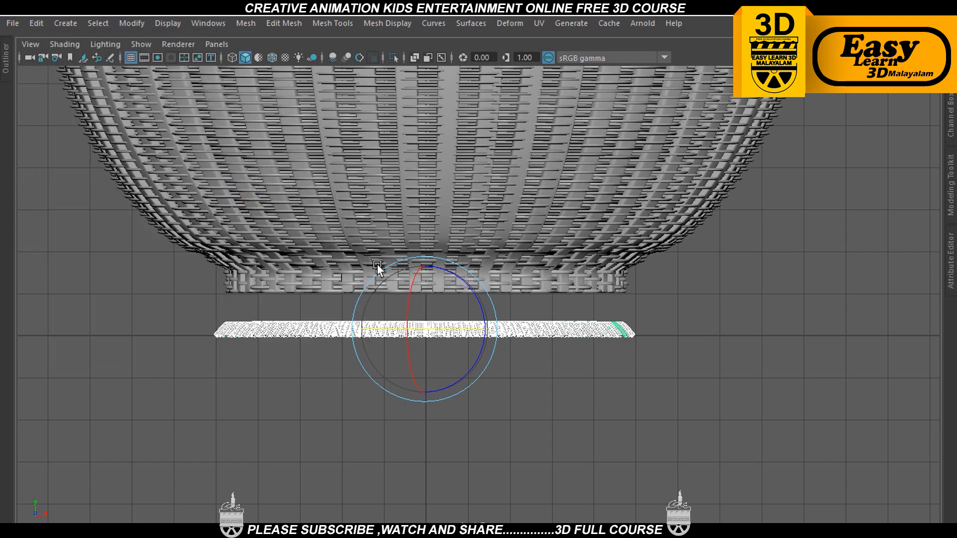
Combine all the selected radial strands into one disc mesh
{"action": "left_click", "coordinate": [700, 336]}
{"action": "left_click_drag", "start_coordinate": [206, 311], "coordinate": [699, 352]}
{"action": "right_click_drag", "start_coordinate": [659, 316], "coordinate": [634, 432], "text": "shift"}
Set the Rotate Tool's step snap to Relative with a 90-degree increment
{"action": "key", "text": "ctrl+space"}
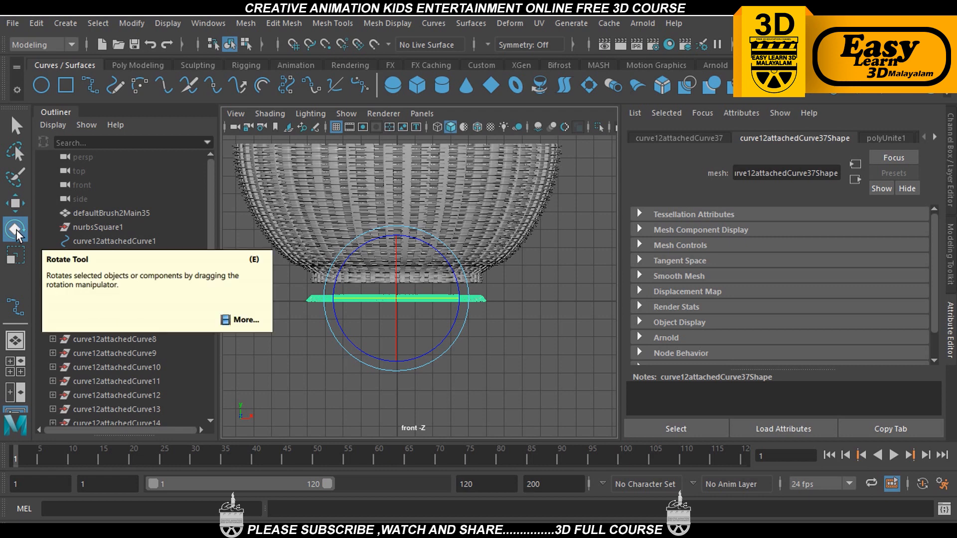
{"action": "double_click", "coordinate": [15, 231]}
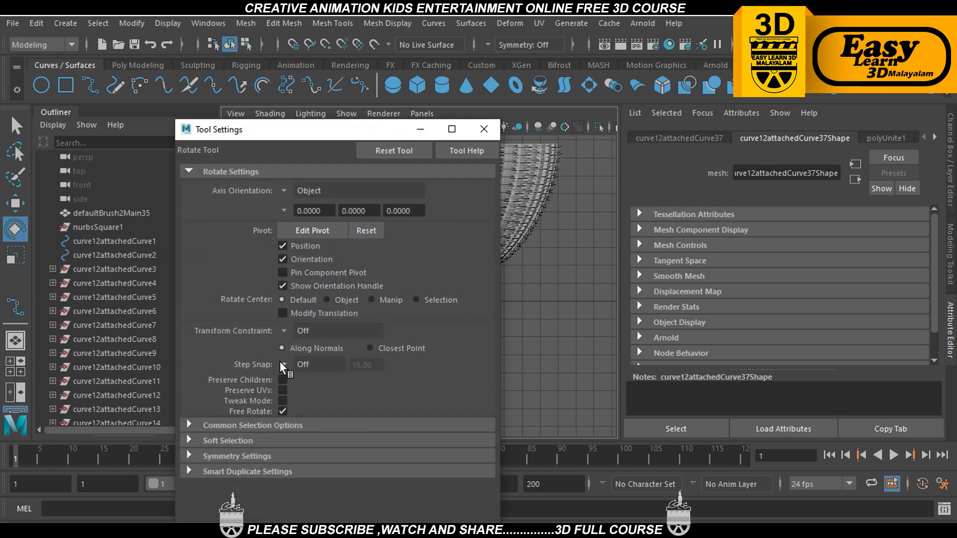
{"action": "left_click", "coordinate": [281, 367]}
{"action": "left_click", "coordinate": [314, 382]}
{"action": "double_click", "coordinate": [371, 365]}
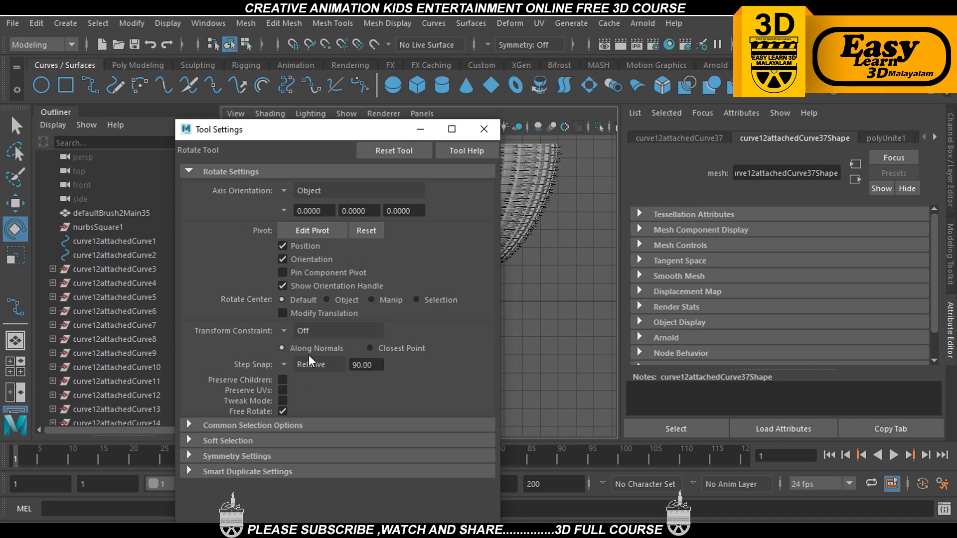
{"action": "left_click", "coordinate": [483, 130]}
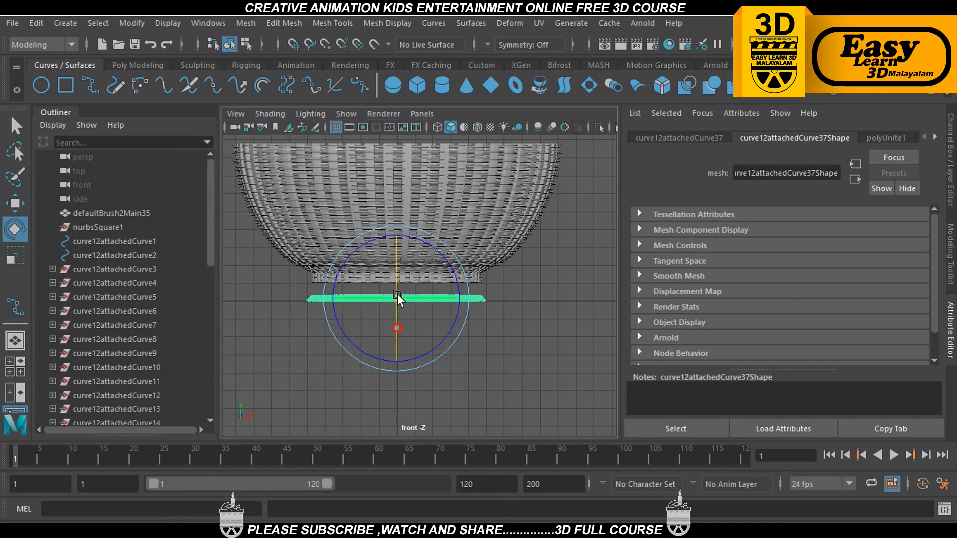
Flip the combined strand disc upside down around its X axis so the strand ends point upward
{"action": "left_click_drag", "start_coordinate": [397, 296], "coordinate": [413, 168]}
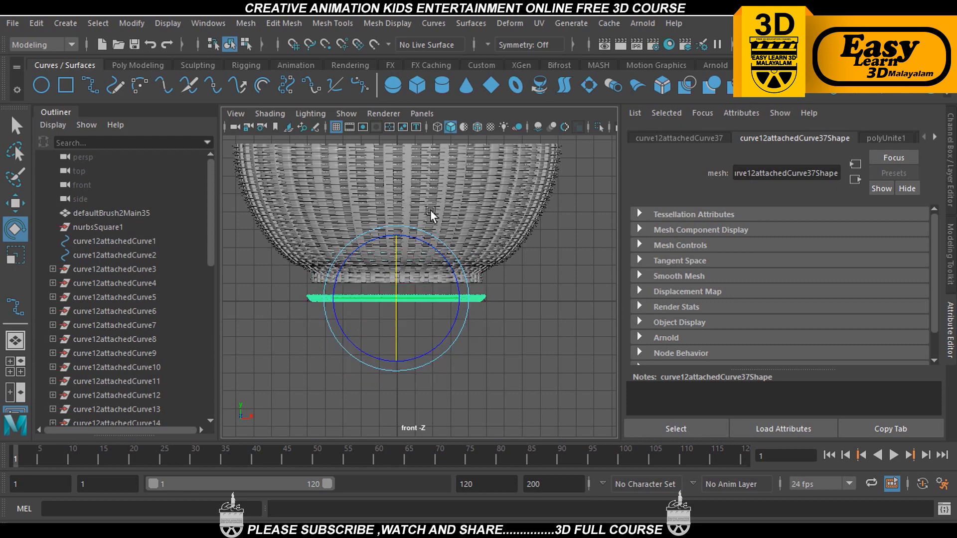
{"action": "scroll", "coordinate": [445, 274], "scroll_direction": "up", "scroll_amount": 3}
{"action": "key", "text": "space"}
{"action": "key", "text": "space"}
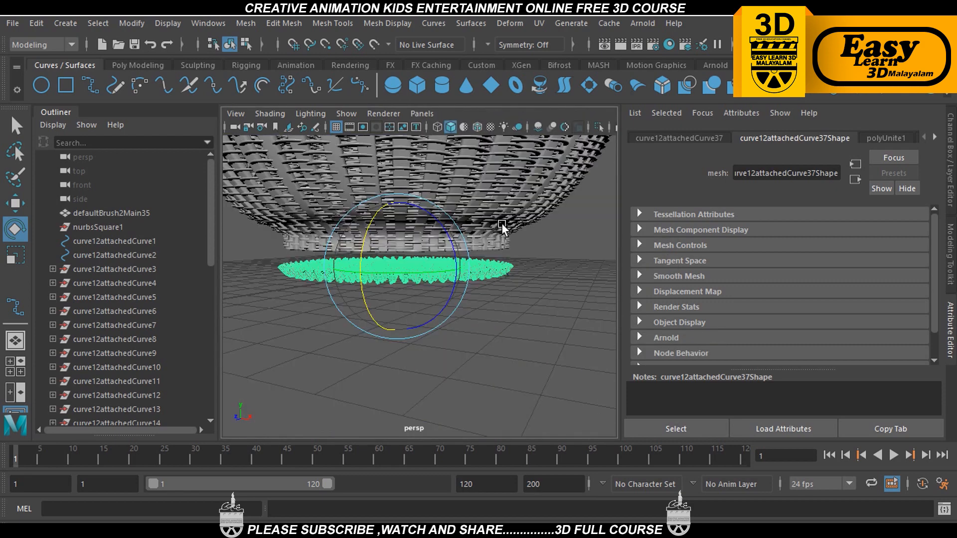
{"action": "key", "text": "ctrl+space"}
{"action": "left_click_drag", "start_coordinate": [518, 292], "coordinate": [569, 403], "text": "alt"}
{"action": "left_click", "coordinate": [535, 414]}
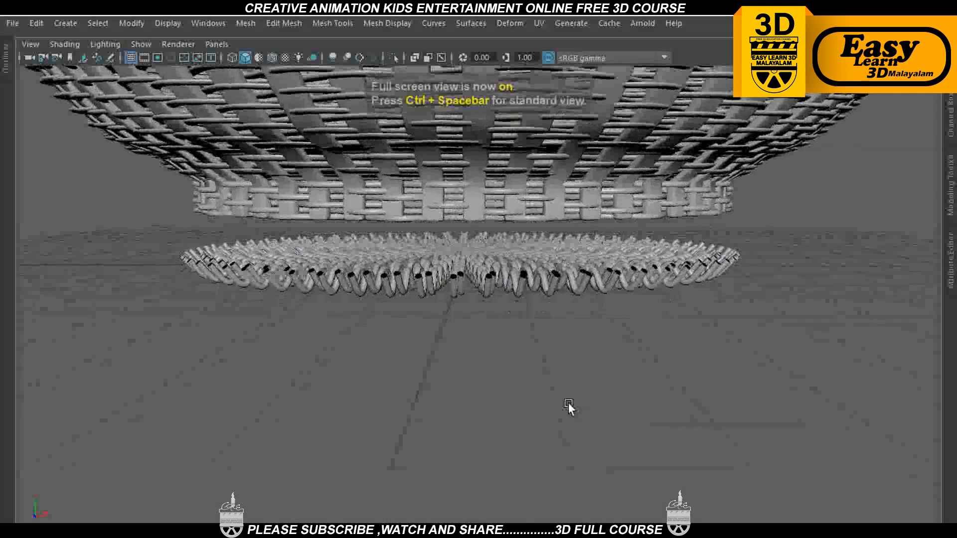
Raise the flipped strand disc along Y until it meets the basket's base, and delete the leftover wavy guide curves beneath it
{"action": "left_click", "coordinate": [463, 274]}
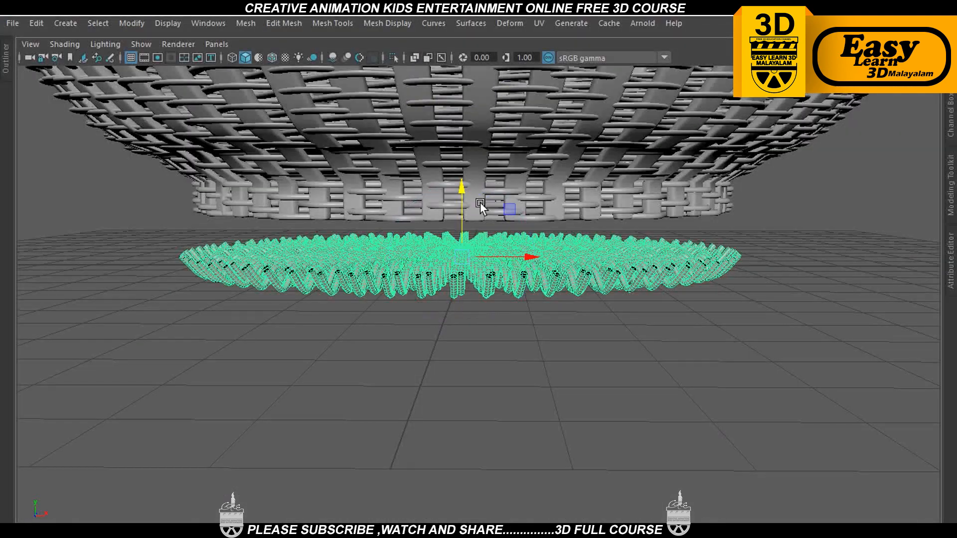
{"action": "left_click_drag", "start_coordinate": [464, 193], "coordinate": [464, 143]}
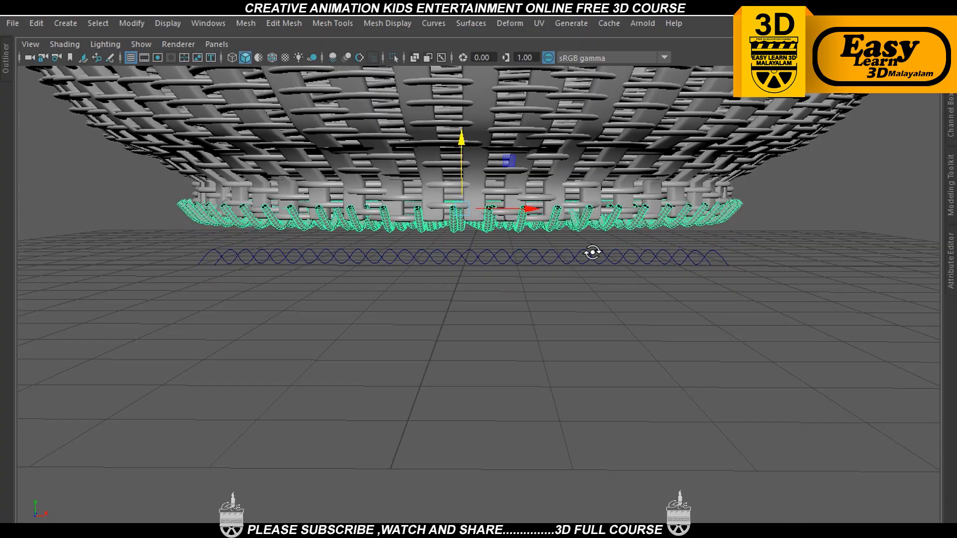
{"action": "left_click_drag", "start_coordinate": [592, 252], "coordinate": [517, 297], "text": "alt"}
{"action": "scroll", "coordinate": [486, 286], "scroll_direction": "down", "scroll_amount": 5}
{"action": "scroll", "coordinate": [524, 299], "scroll_direction": "up", "scroll_amount": 3}
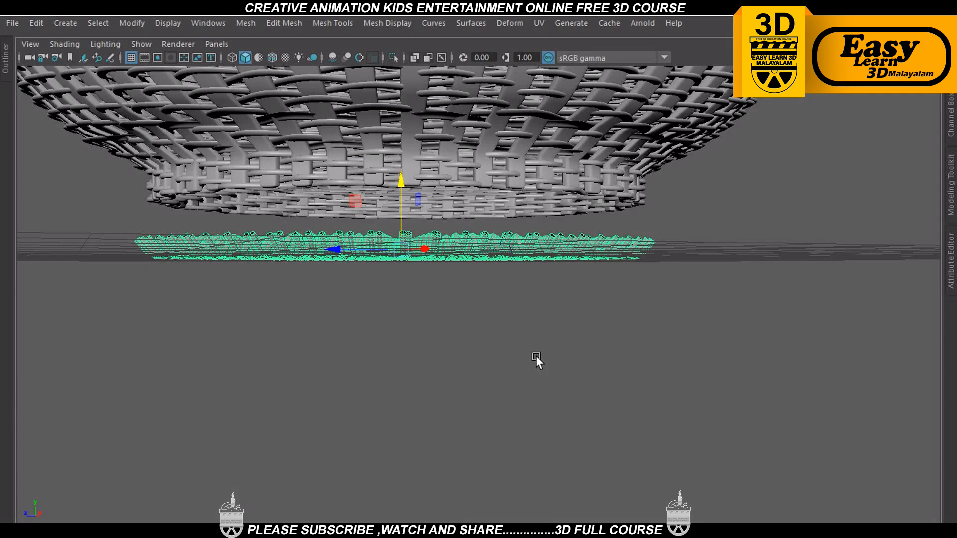
{"action": "left_click_drag", "start_coordinate": [402, 179], "coordinate": [404, 139]}
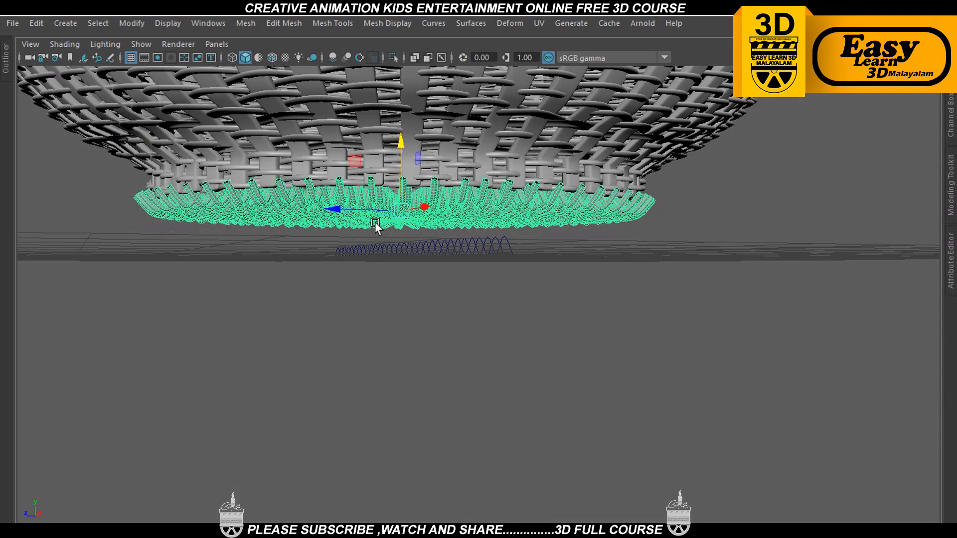
{"action": "left_click_drag", "start_coordinate": [361, 236], "coordinate": [382, 257]}
{"action": "key", "text": "Delete"}
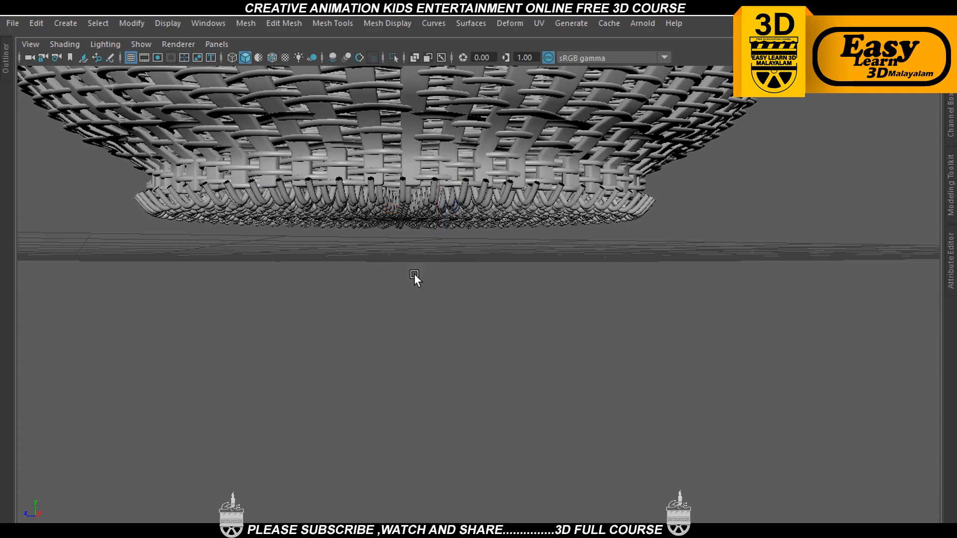
Undo the latest guide-curve deletion and the raising of the strand disc into the basket's base
{"action": "left_click_drag", "start_coordinate": [451, 279], "coordinate": [461, 300], "text": "alt"}
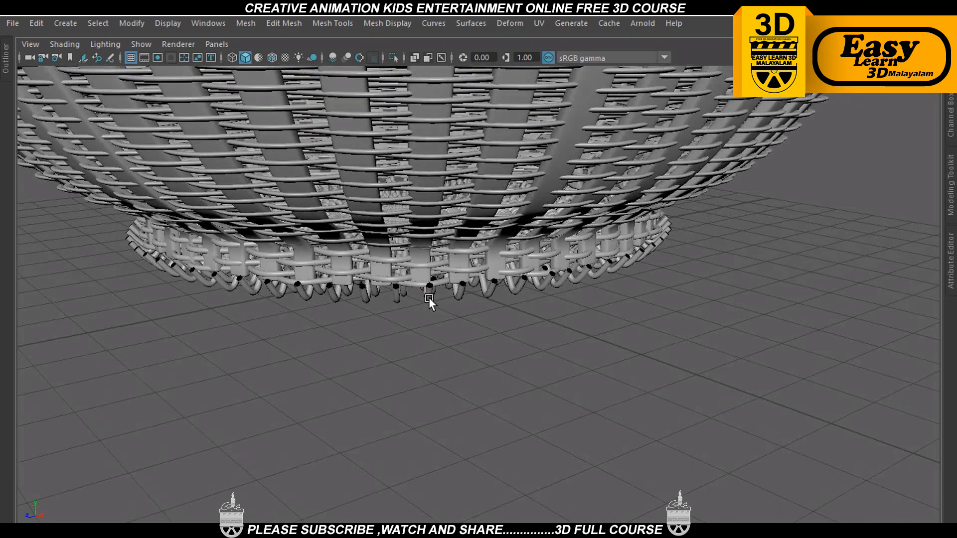
{"action": "key", "text": "ctrl+z"}
{"action": "key", "text": "ctrl+z"}
{"action": "key", "text": "ctrl+z"}
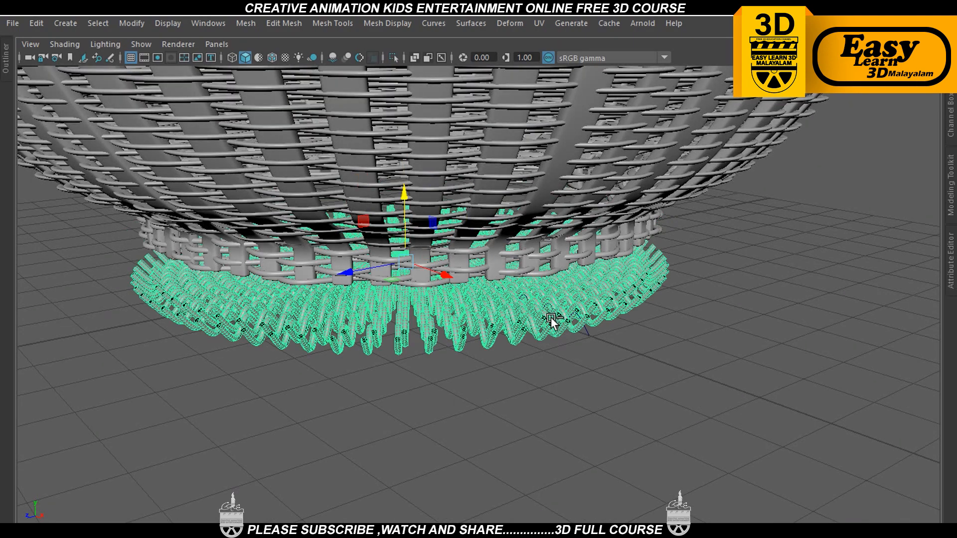
Delete the leftover guide curve sticking out beyond the rim of the strand disc
{"action": "left_click_drag", "start_coordinate": [541, 363], "coordinate": [517, 327], "text": "alt"}
{"action": "scroll", "coordinate": [534, 313], "scroll_direction": "up", "scroll_amount": 4}
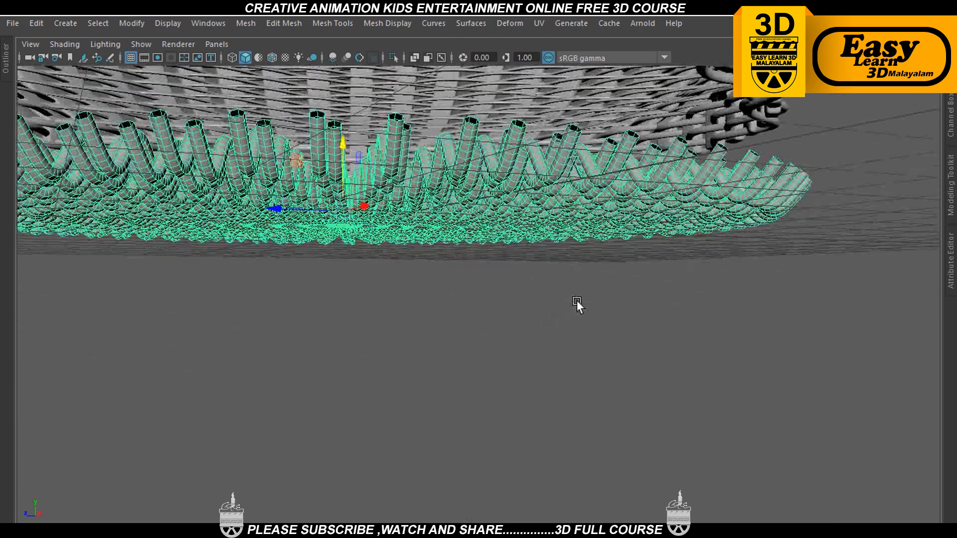
{"action": "left_click_drag", "start_coordinate": [576, 300], "coordinate": [595, 322], "text": "alt"}
{"action": "left_click", "coordinate": [715, 401]}
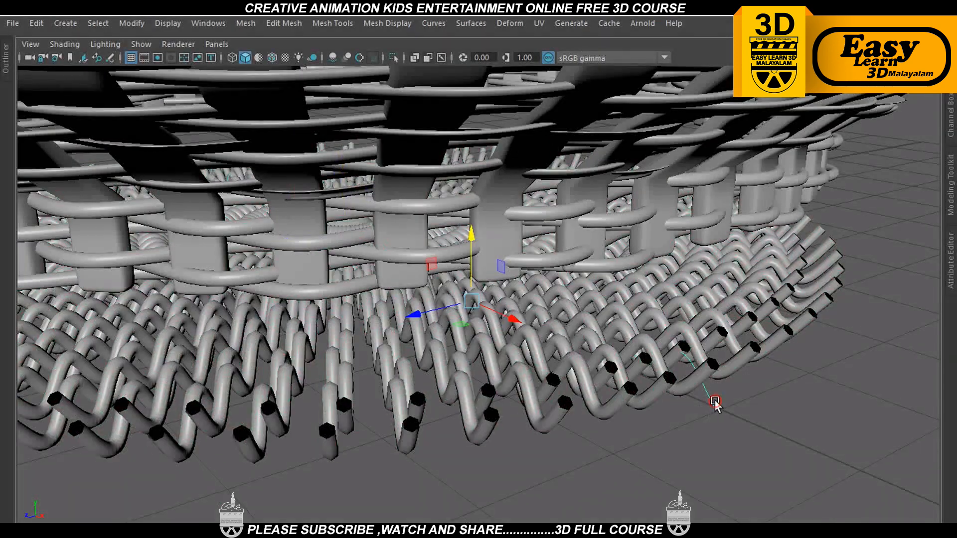
{"action": "key", "text": "Delete"}
{"action": "scroll", "coordinate": [715, 403], "scroll_direction": "down", "scroll_amount": 3}
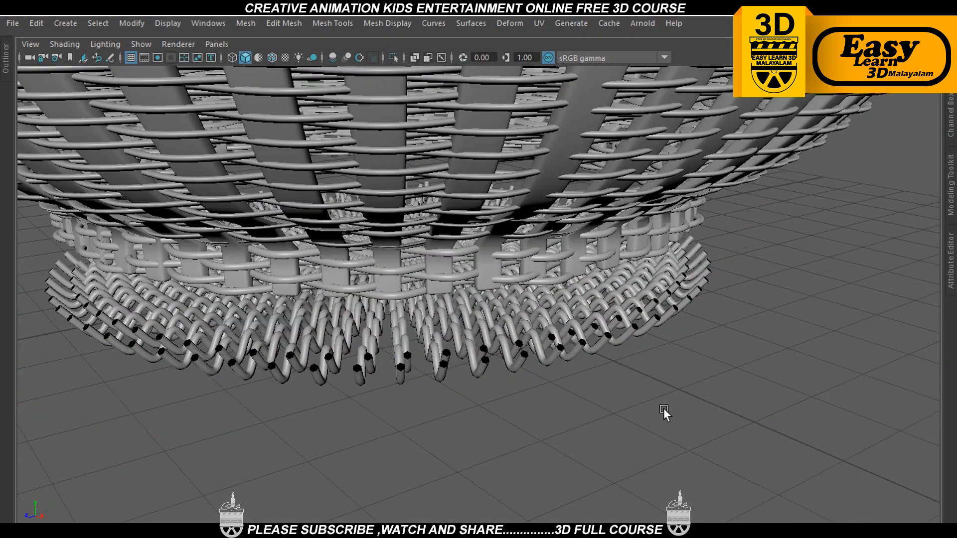
Save the scene
{"action": "scroll", "coordinate": [567, 393], "scroll_direction": "down", "scroll_amount": 3}
{"action": "left_click_drag", "start_coordinate": [567, 393], "coordinate": [543, 383], "text": "alt"}
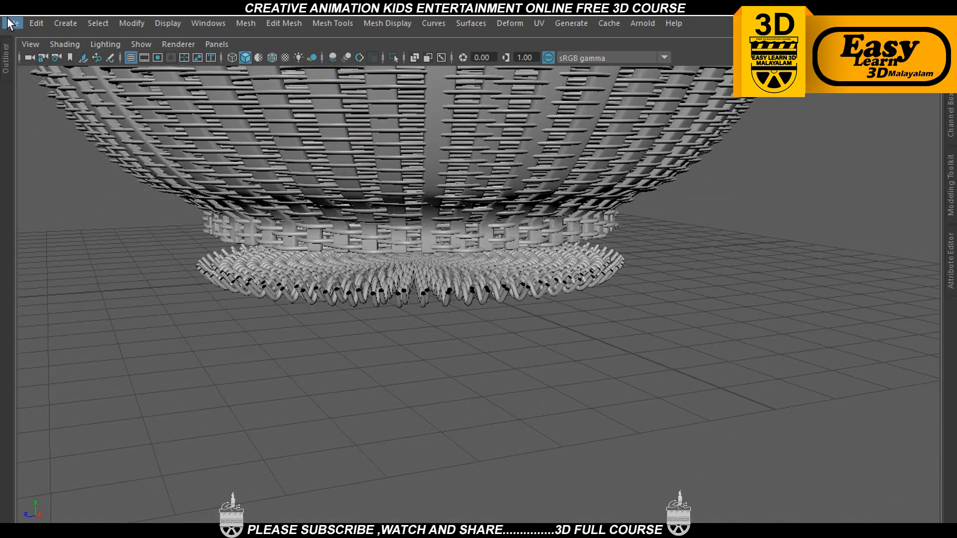
{"action": "left_click", "coordinate": [10, 23]}
{"action": "left_click", "coordinate": [40, 78]}
Select the basket, strand disc and remaining curve from the top view and delete their construction history
{"action": "left_click_drag", "start_coordinate": [417, 351], "coordinate": [381, 289], "text": "alt"}
{"action": "key", "text": "space"}
{"action": "key", "text": "space"}
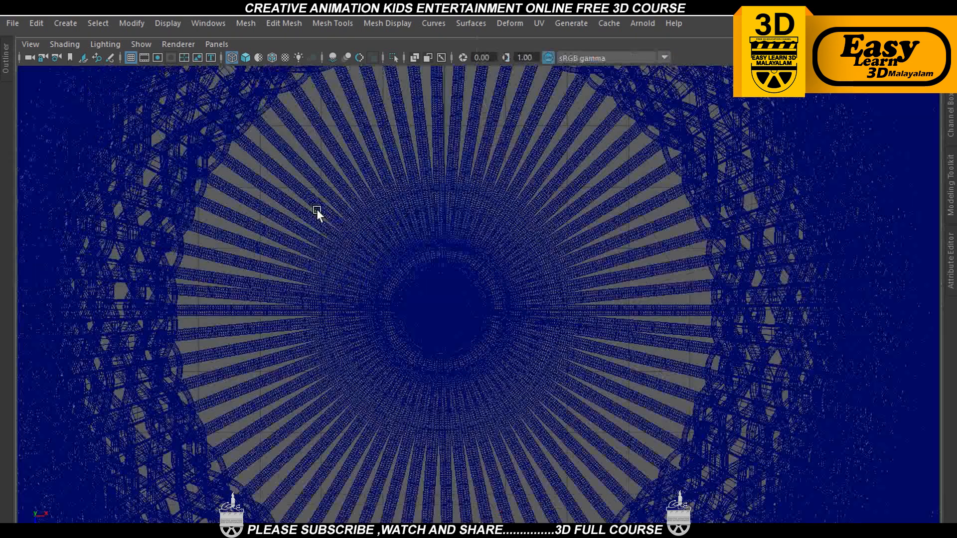
{"action": "scroll", "coordinate": [316, 209], "scroll_direction": "down", "scroll_amount": 3}
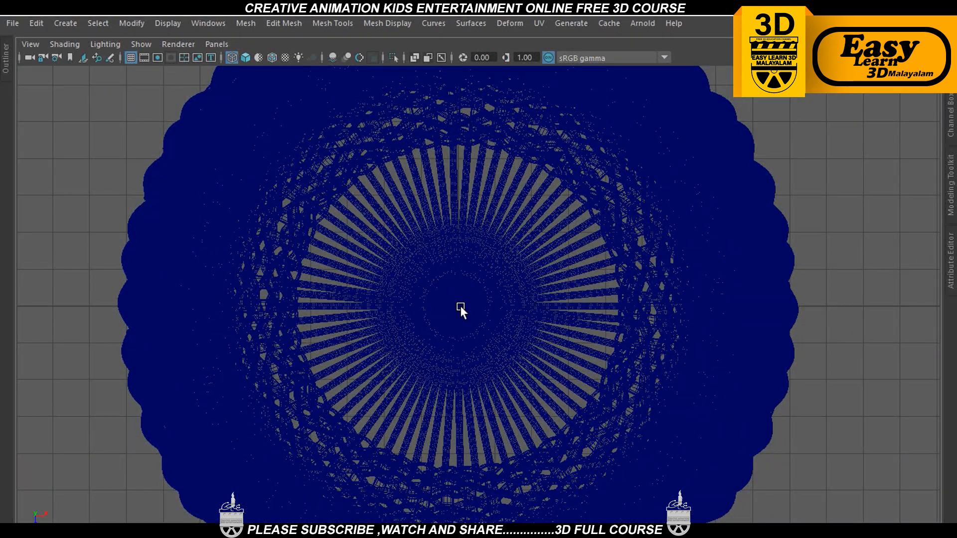
{"action": "key", "text": "ctrl+space"}
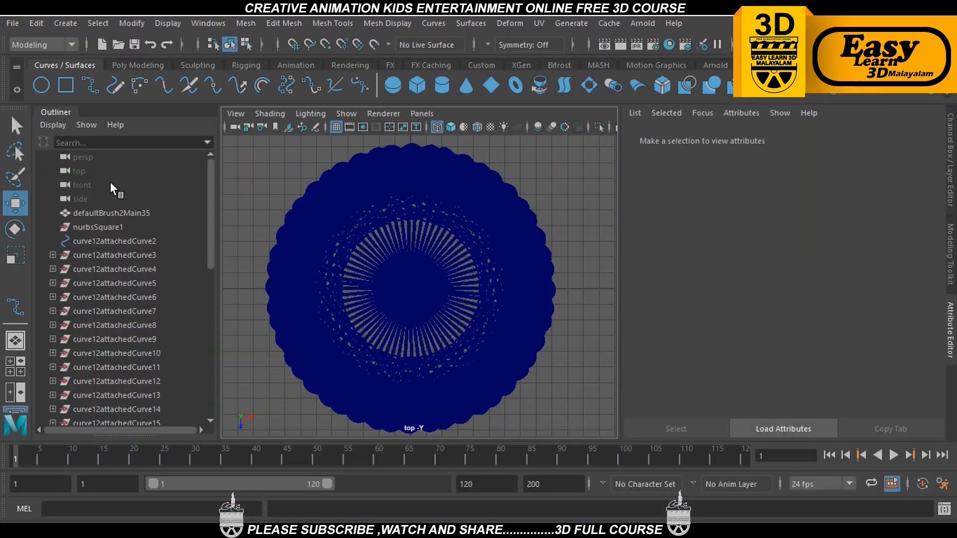
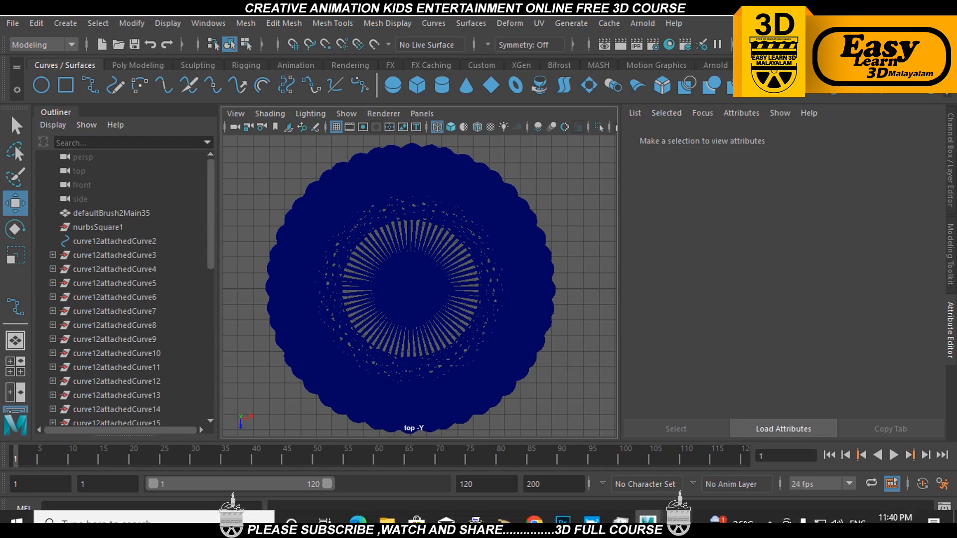
{"action": "left_click", "coordinate": [678, 529]}
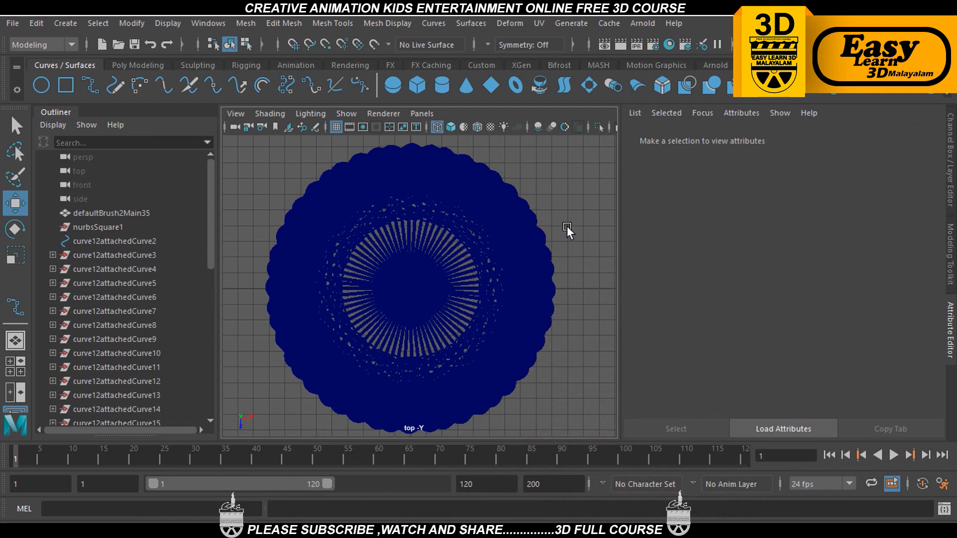
{"action": "left_click_drag", "start_coordinate": [278, 191], "coordinate": [525, 352]}
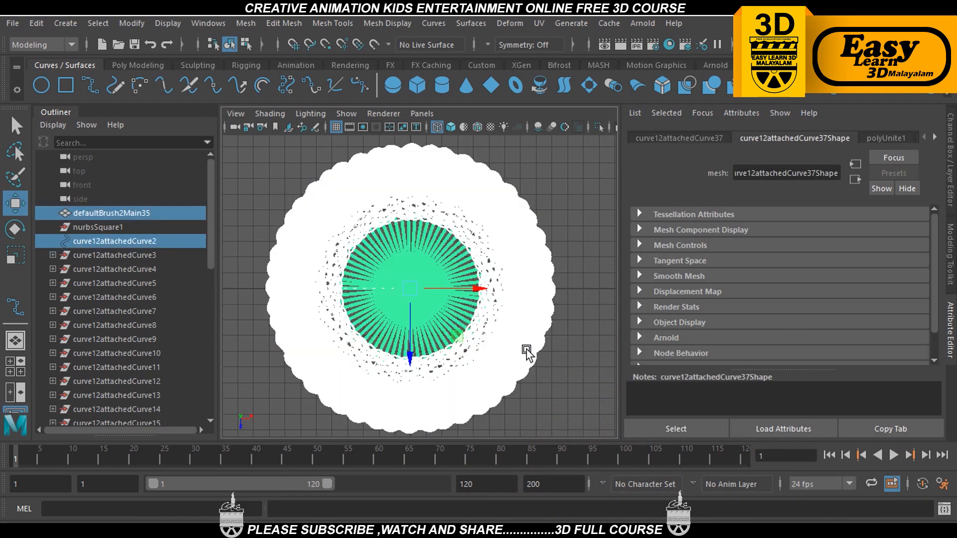
{"action": "left_click", "coordinate": [37, 24]}
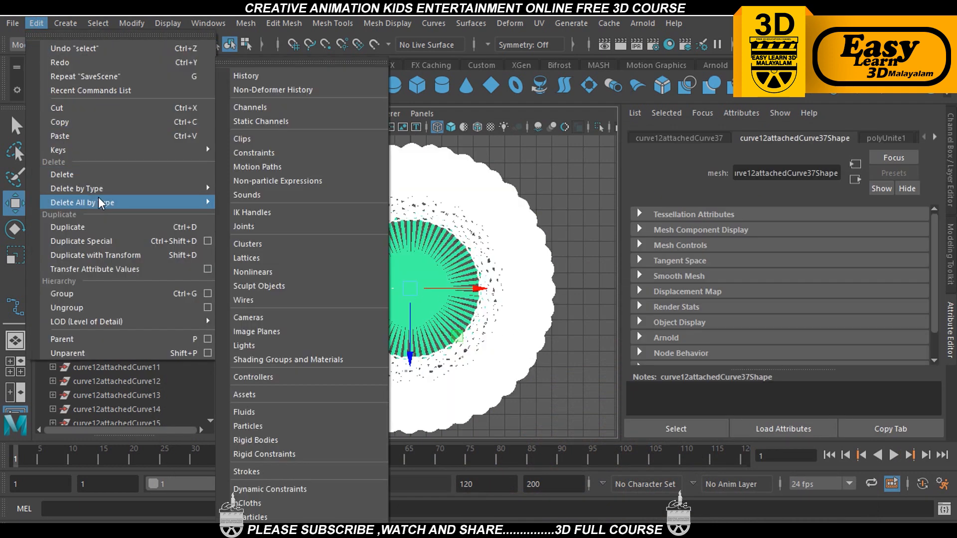
{"action": "mouse_move", "coordinate": [195, 188]}
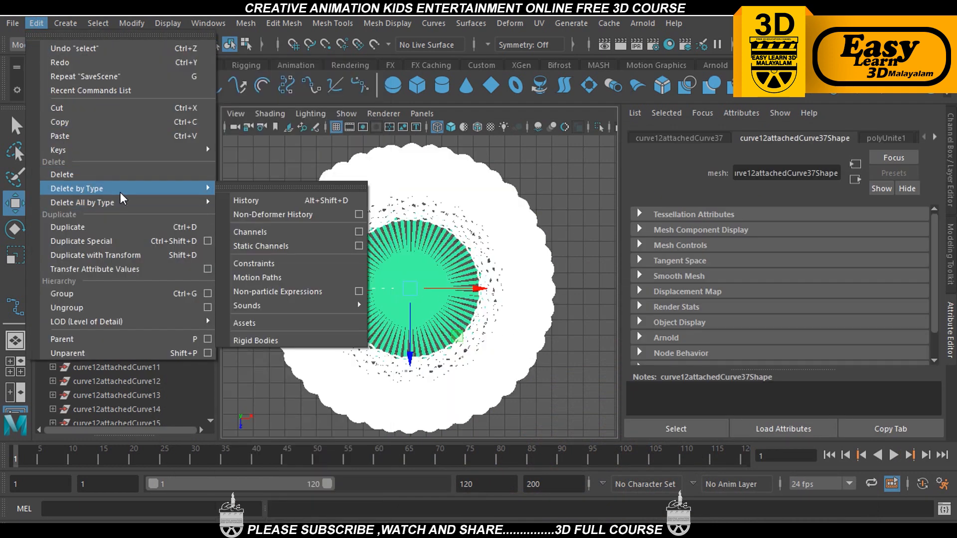
{"action": "left_click", "coordinate": [255, 201]}
{"action": "left_click", "coordinate": [253, 178]}
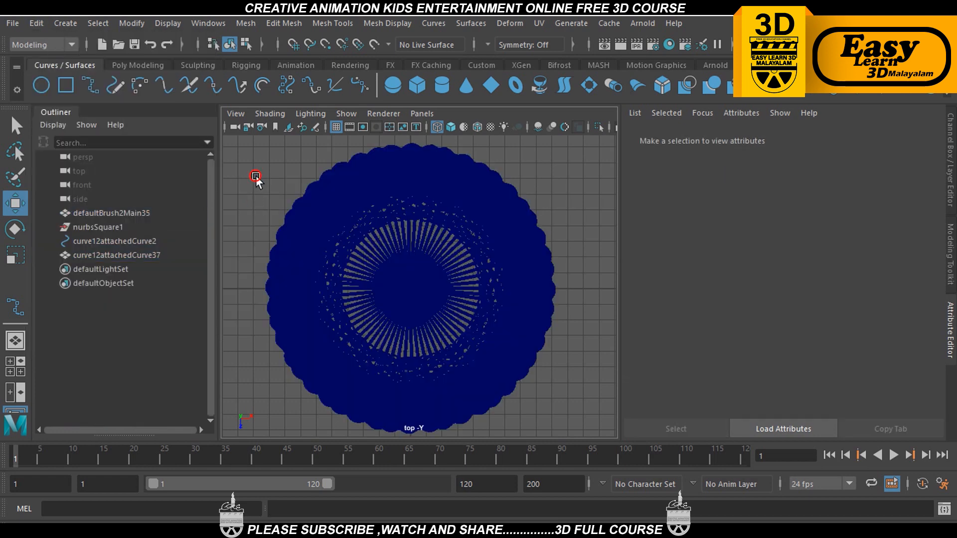
Create a NURBS circle at the origin and scale it uniformly to roughly the outer radius of the strand disc
{"action": "left_click", "coordinate": [42, 85]}
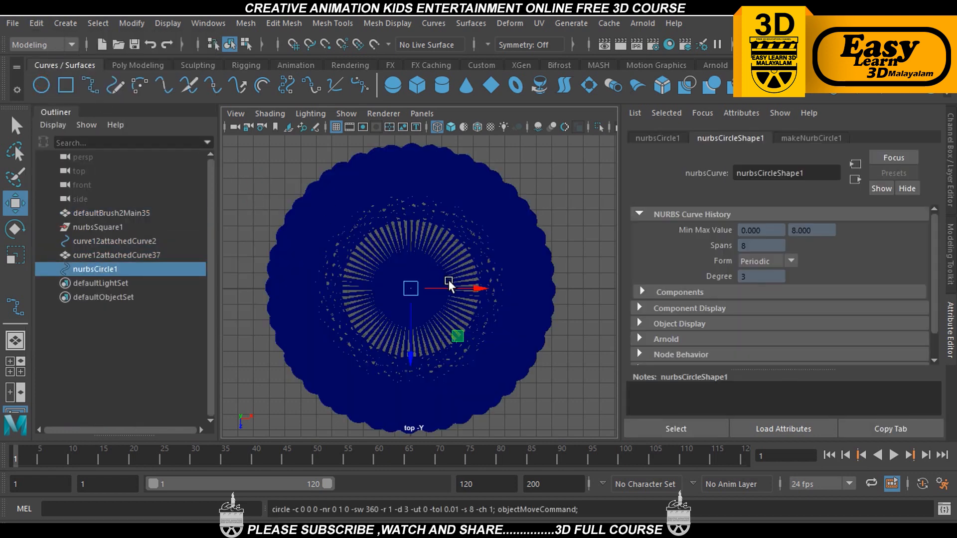
{"action": "key", "text": "ctrl+space"}
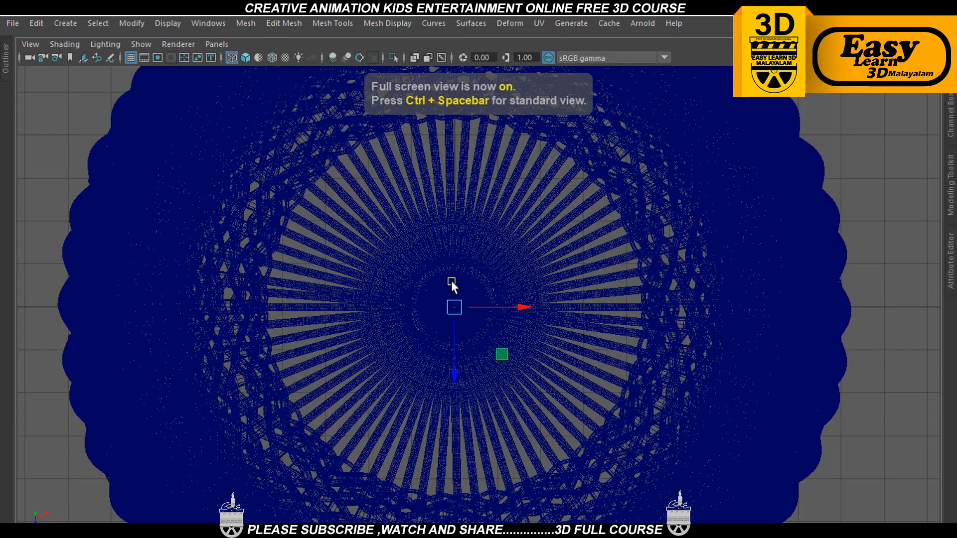
{"action": "key", "text": "e"}
{"action": "key", "text": "r"}
{"action": "left_click_drag", "start_coordinate": [455, 308], "coordinate": [642, 277]}
Hide everything except the new circle and show it from the top
{"action": "key", "text": "space"}
{"action": "key", "text": "space"}
{"action": "key", "text": "alt+h"}
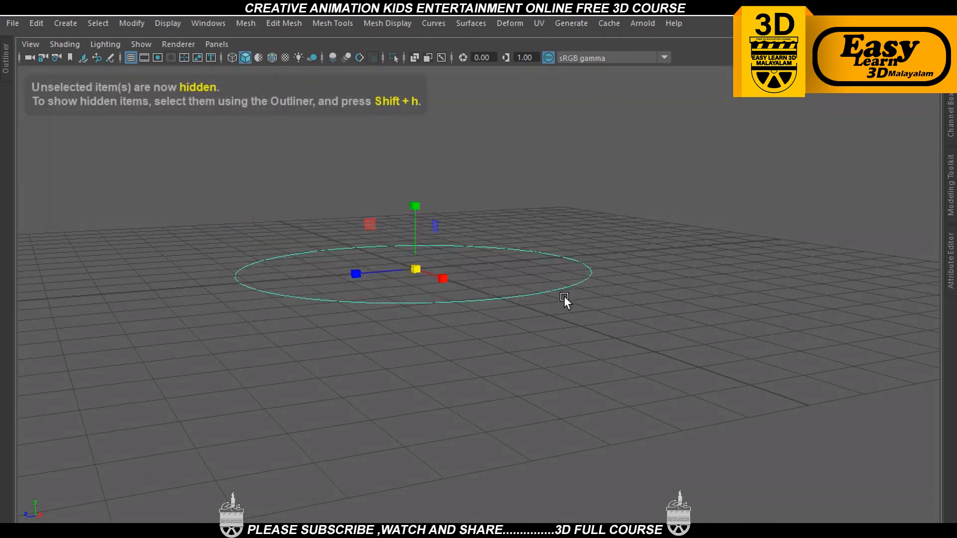
{"action": "left_click_drag", "start_coordinate": [564, 297], "coordinate": [561, 320], "text": "alt"}
{"action": "key", "text": "space"}
{"action": "key", "text": "space"}
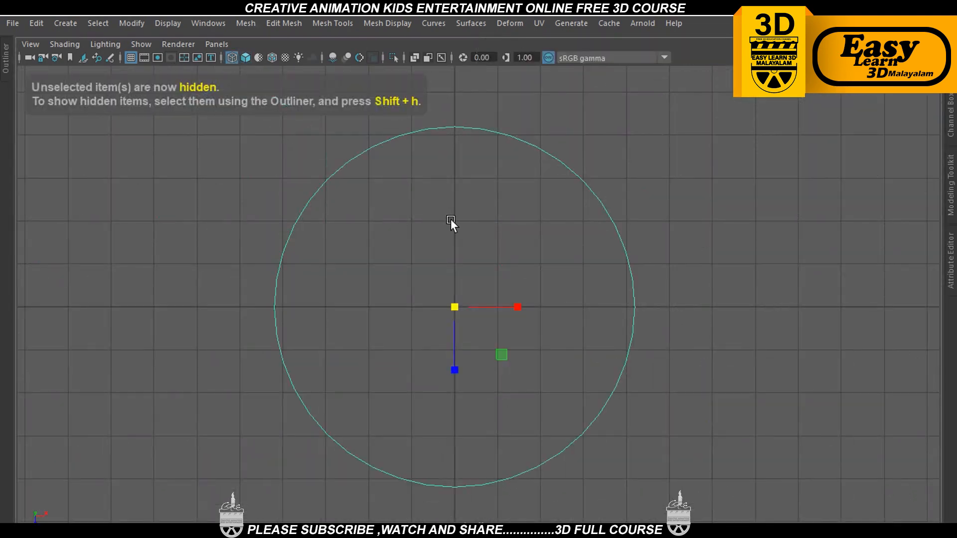
Rebuild the circle as a uniform cubic curve with 32 spans
{"action": "key", "text": "ctrl+space"}
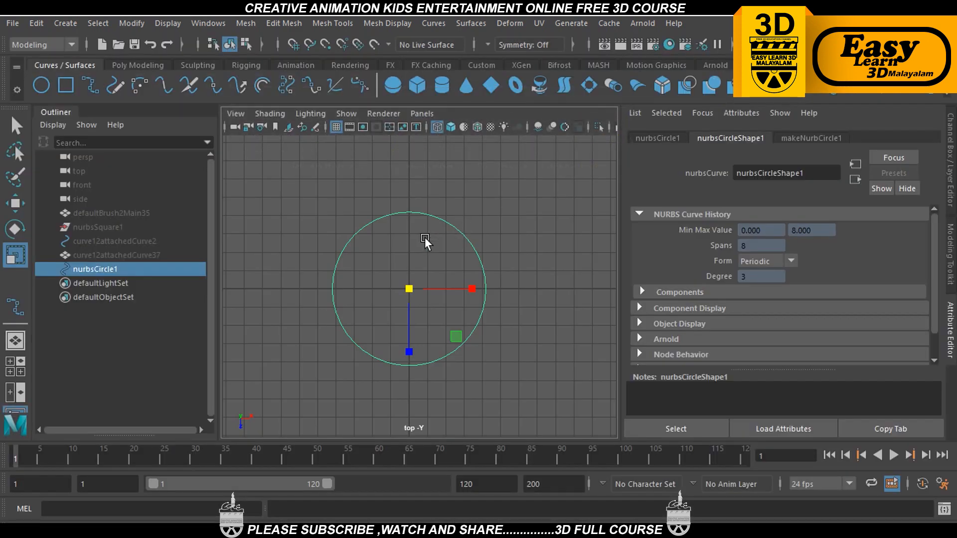
{"action": "middle_click_drag", "start_coordinate": [407, 239], "coordinate": [382, 233], "text": "alt"}
{"action": "left_click", "coordinate": [434, 23]}
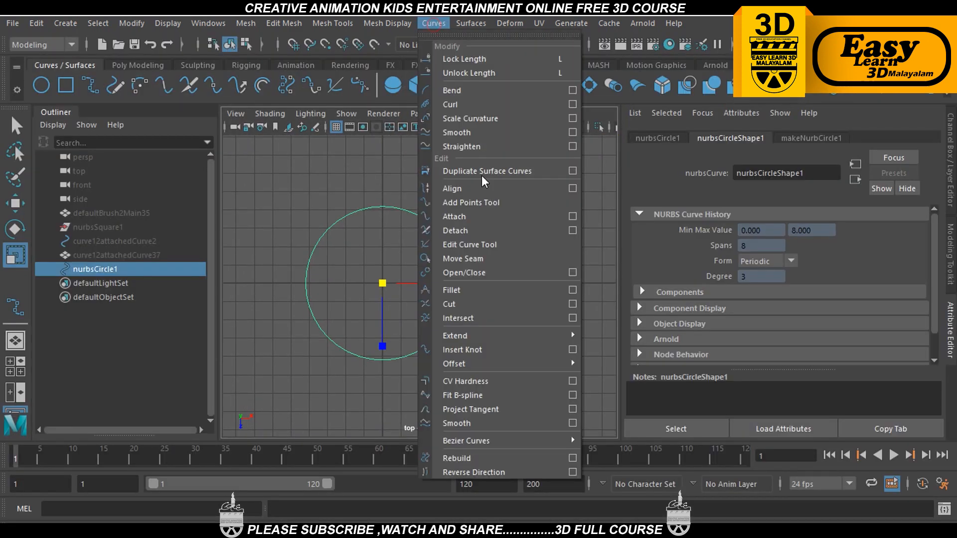
{"action": "left_click", "coordinate": [573, 458]}
{"action": "left_click_drag", "start_coordinate": [645, 252], "coordinate": [501, 252]}
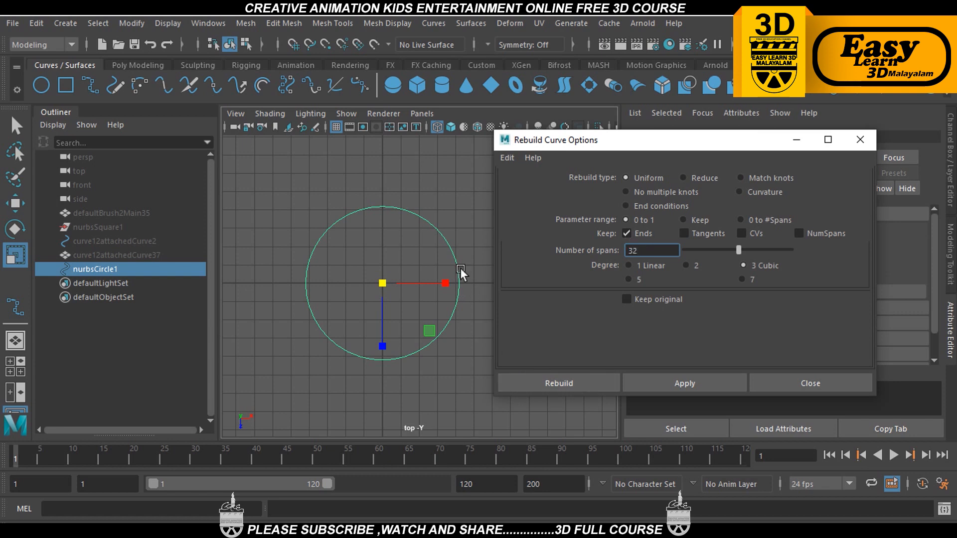
{"action": "left_click", "coordinate": [590, 383]}
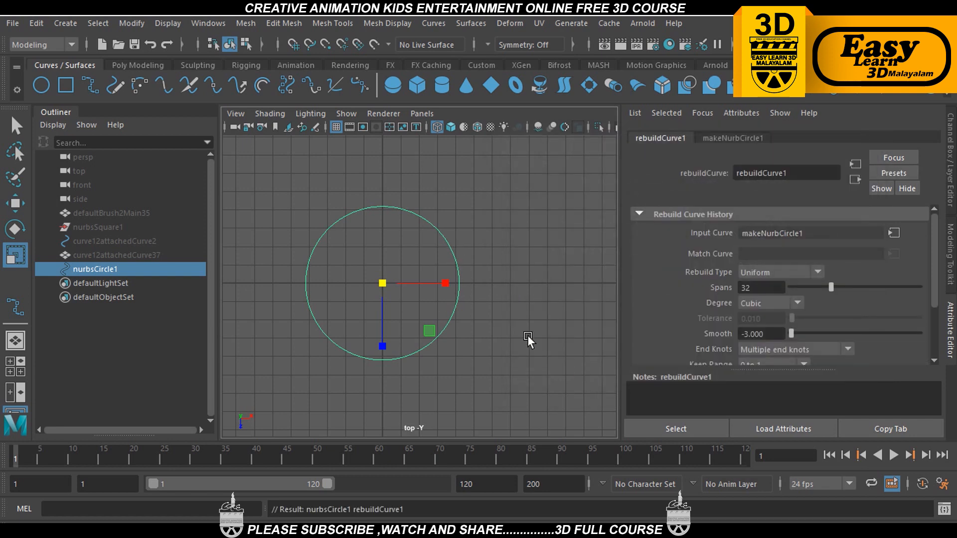
Select every second control vertex around the circle and scale them inward to form an evenly wavy ring
{"action": "scroll", "coordinate": [528, 342], "scroll_direction": "up", "scroll_amount": 3}
{"action": "right_click_drag", "start_coordinate": [497, 180], "coordinate": [444, 188]}
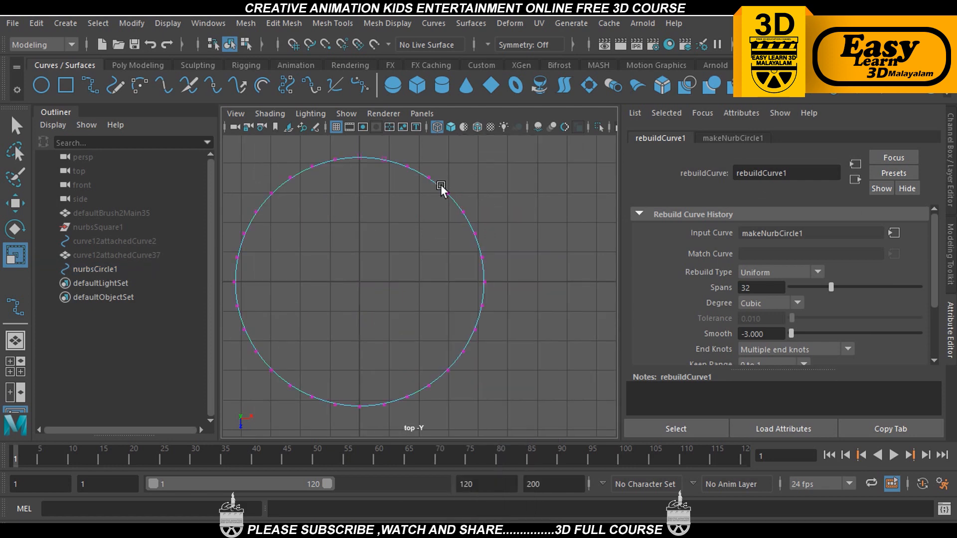
{"action": "middle_click_drag", "start_coordinate": [443, 188], "coordinate": [468, 199], "text": "alt"}
{"action": "key", "text": "ctrl+space"}
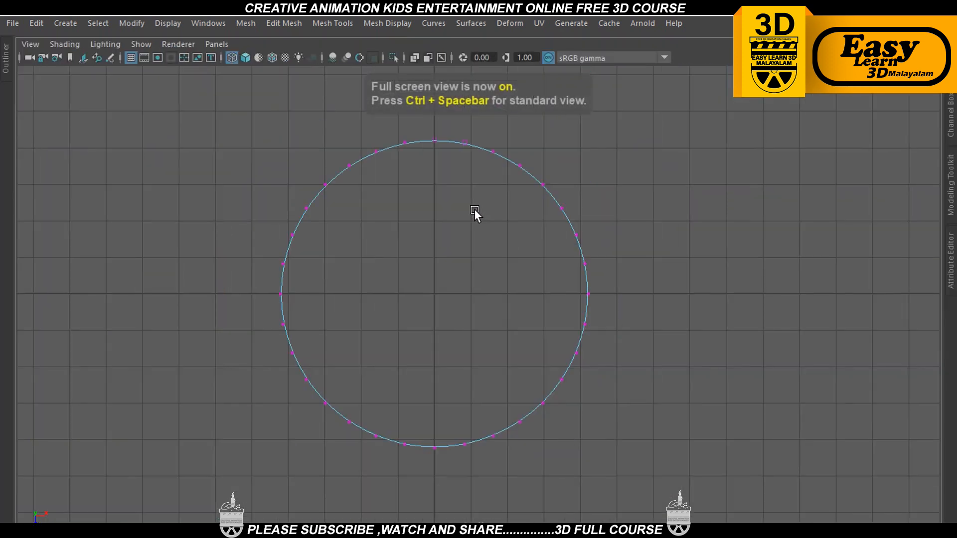
{"action": "left_click_drag", "start_coordinate": [430, 133], "coordinate": [444, 457]}
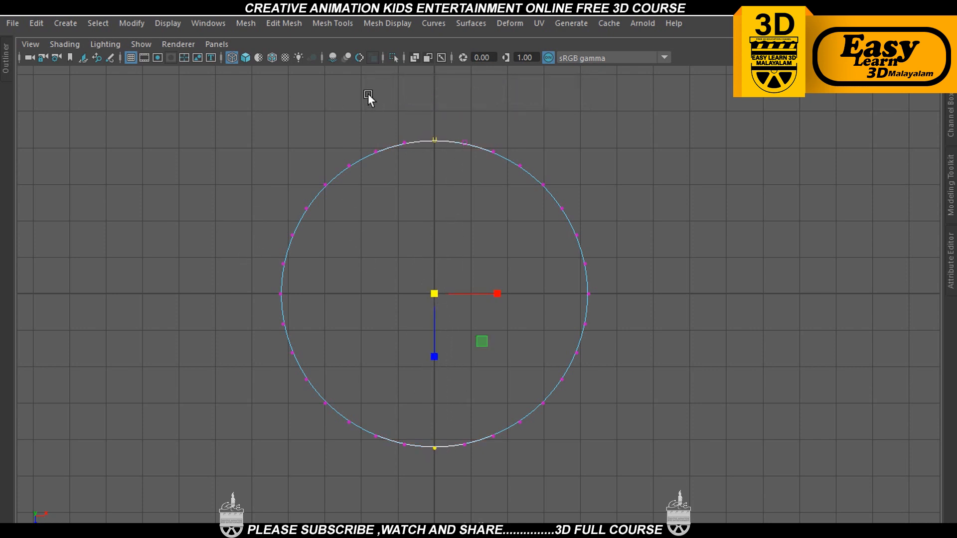
{"action": "left_click_drag", "start_coordinate": [268, 279], "coordinate": [616, 301], "text": "shift"}
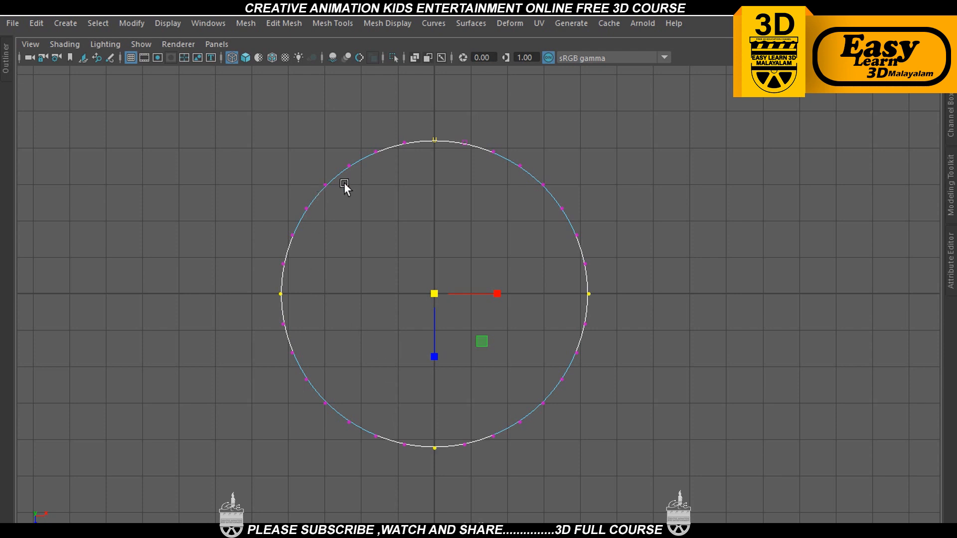
{"action": "left_click_drag", "start_coordinate": [365, 144], "coordinate": [491, 164], "text": "shift"}
{"action": "left_click_drag", "start_coordinate": [318, 179], "coordinate": [548, 196], "text": "shift"}
{"action": "left_click_drag", "start_coordinate": [294, 226], "coordinate": [585, 256], "text": "shift"}
{"action": "left_click_drag", "start_coordinate": [283, 350], "coordinate": [605, 365], "text": "shift"}
{"action": "left_click_drag", "start_coordinate": [319, 394], "coordinate": [573, 414], "text": "shift"}
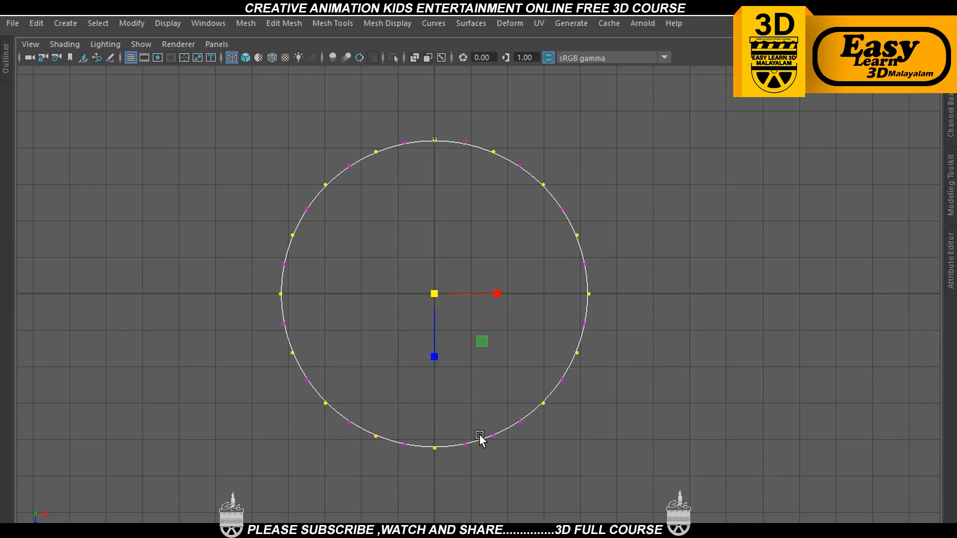
{"action": "left_click_drag", "start_coordinate": [482, 424], "coordinate": [492, 441], "text": "shift"}
{"action": "mouse_move", "coordinate": [430, 291]}
{"action": "left_mouse_down"}
{"action": "mouse_move", "coordinate": [384, 321]}
{"action": "mouse_move", "coordinate": [441, 314]}
{"action": "mouse_move", "coordinate": [383, 351]}
{"action": "left_mouse_up"}
{"action": "key", "text": "w"}
{"action": "right_click_drag", "start_coordinate": [536, 180], "coordinate": [599, 188]}
{"action": "left_click", "coordinate": [537, 204]}
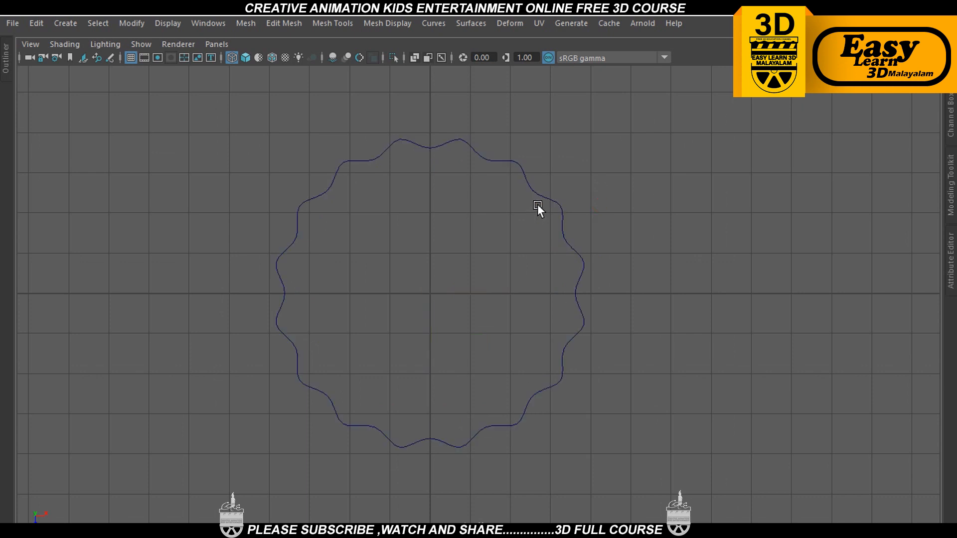
Duplicate the wavy ring and, with the Rotate Tool's step snap off, turn the copy until its waves interlace with the original
{"action": "left_click", "coordinate": [548, 198]}
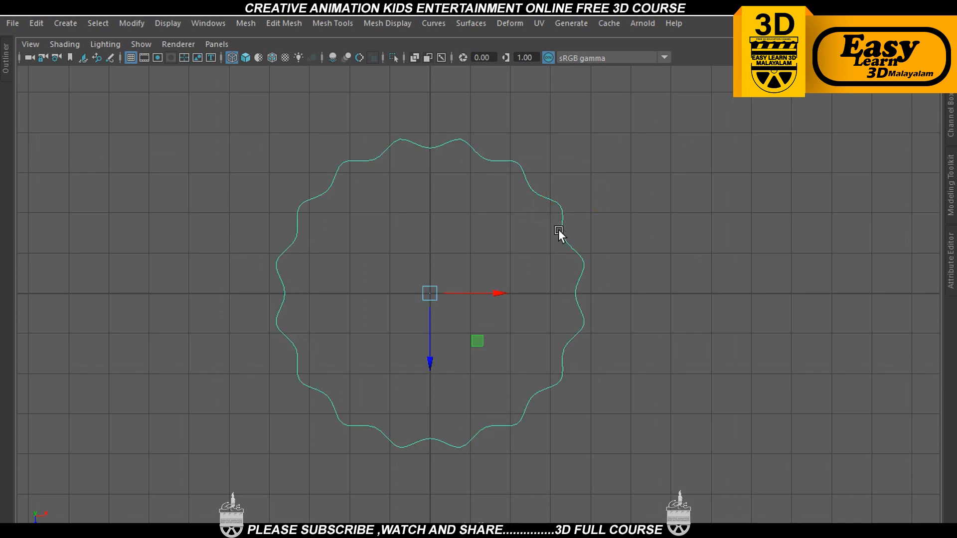
{"action": "key", "text": "e"}
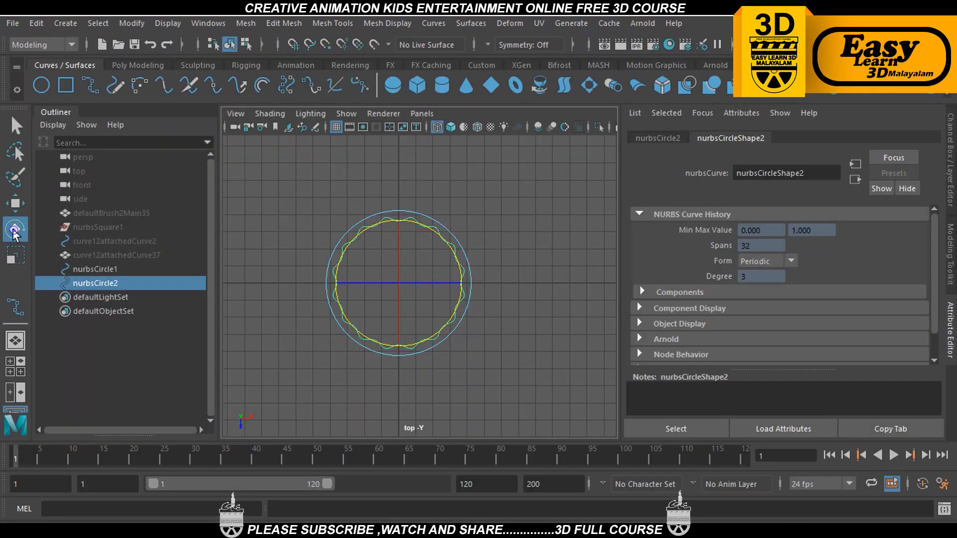
{"action": "double_click", "coordinate": [14, 230]}
{"action": "left_click", "coordinate": [485, 130]}
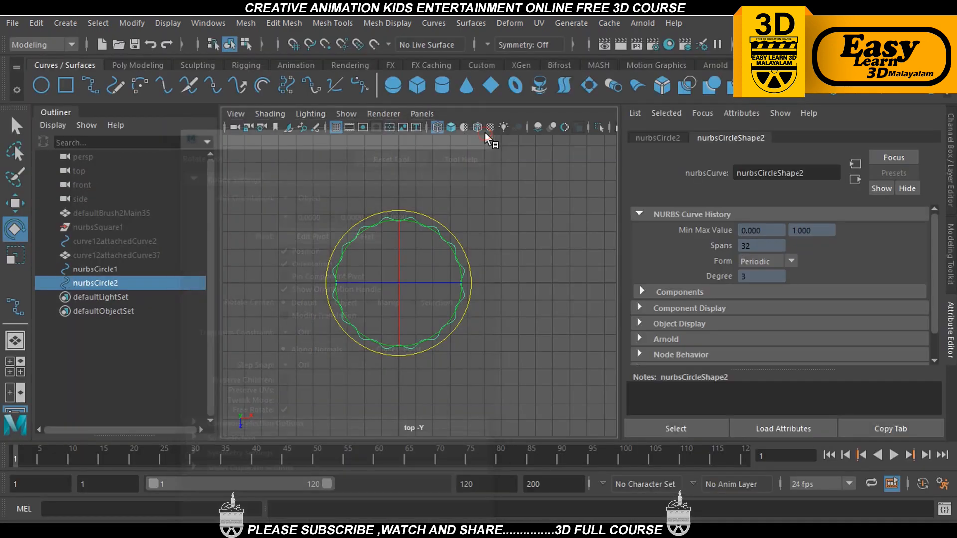
{"action": "key", "text": "ctrl+space"}
{"action": "left_click_drag", "start_coordinate": [464, 243], "coordinate": [471, 250]}
{"action": "left_click", "coordinate": [720, 202]}
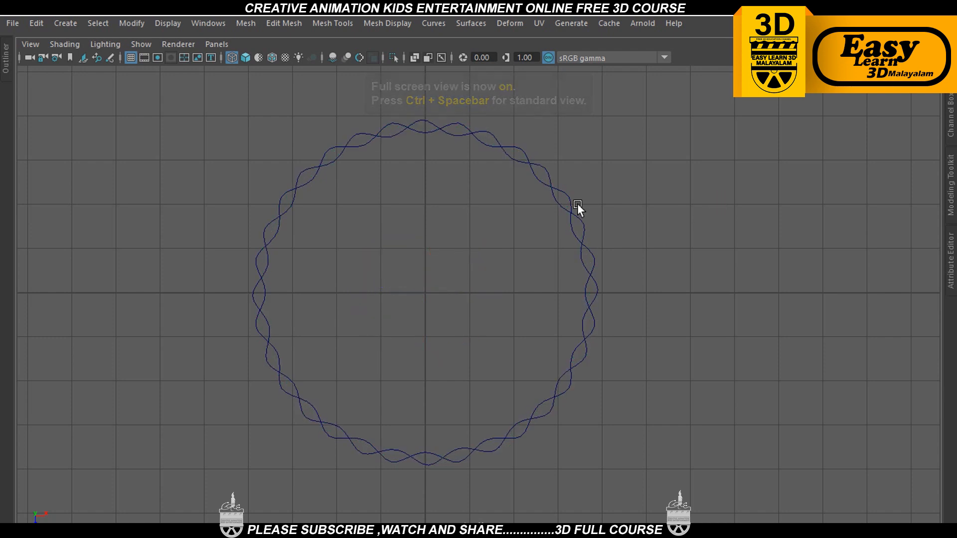
Select both interlaced wavy rings, show them in perspective and attach the current Paint Effects brush to the curves
{"action": "left_click", "coordinate": [551, 166]}
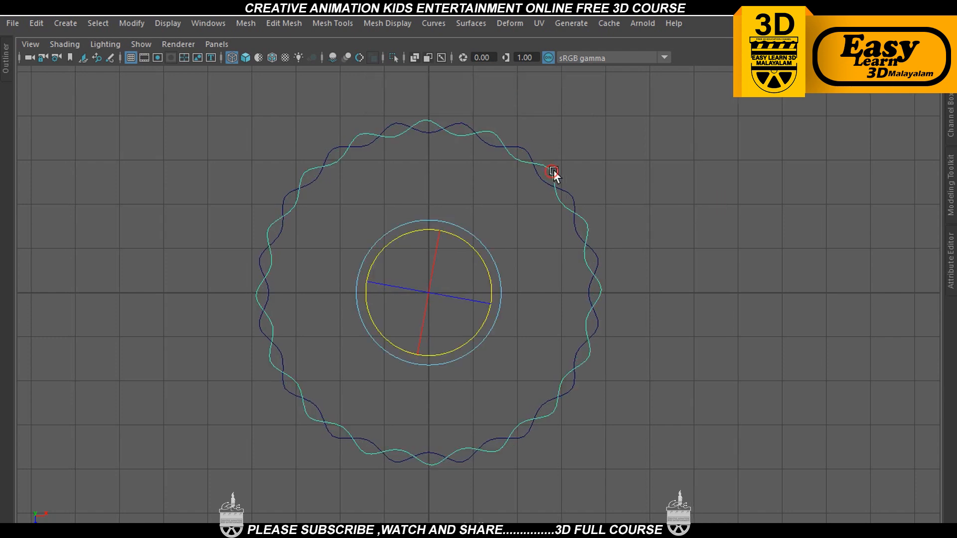
{"action": "left_click", "coordinate": [673, 233]}
{"action": "left_click_drag", "start_coordinate": [561, 189], "coordinate": [612, 212]}
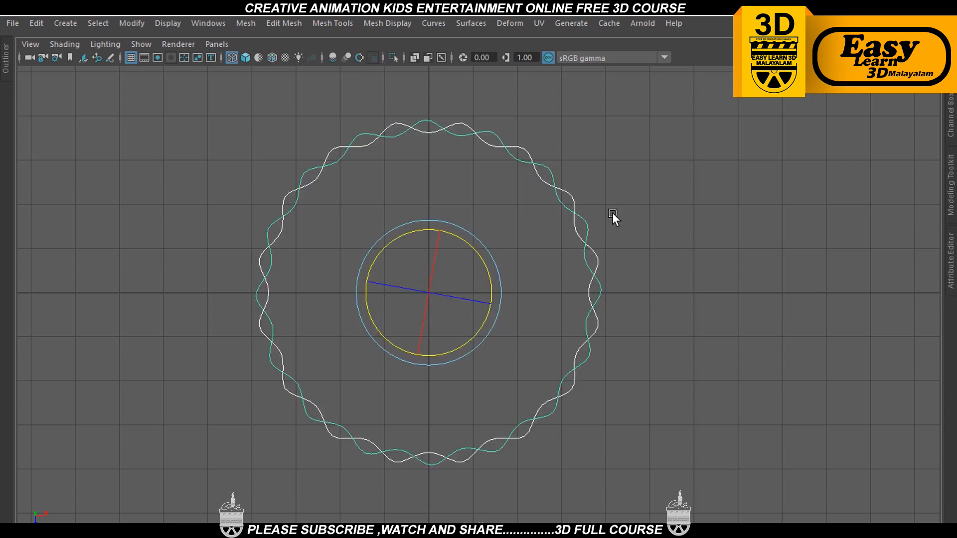
{"action": "key", "text": "space"}
{"action": "key", "text": "space"}
{"action": "scroll", "coordinate": [659, 211], "scroll_direction": "up", "scroll_amount": 3}
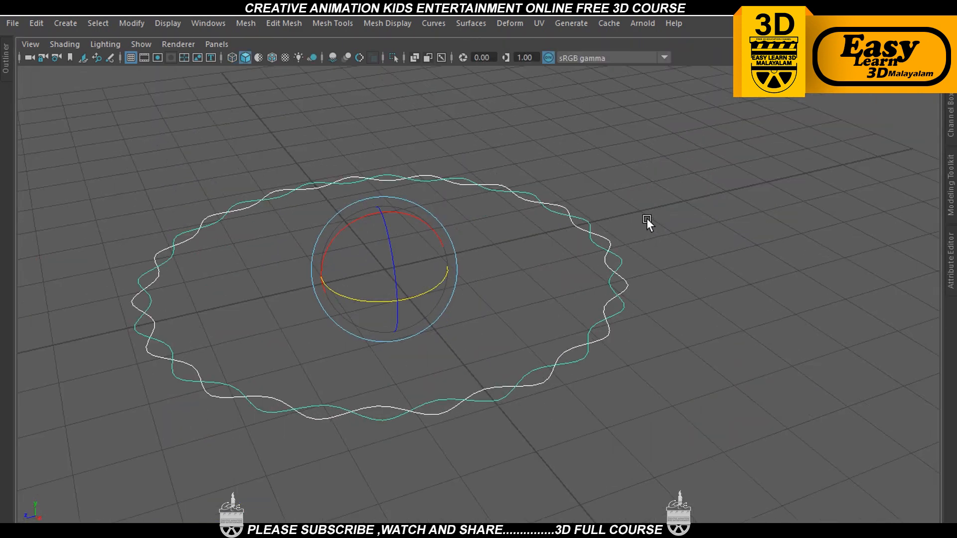
{"action": "left_click", "coordinate": [565, 24]}
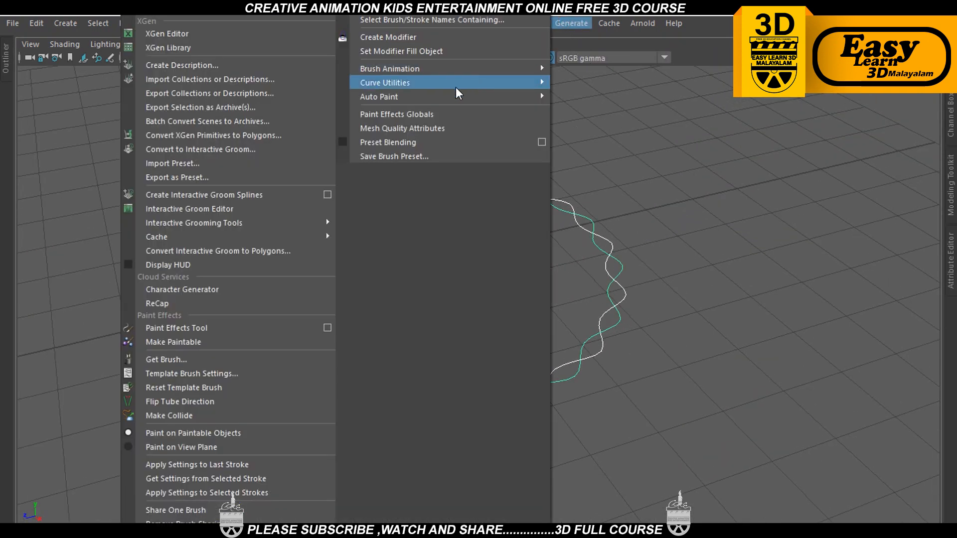
{"action": "mouse_move", "coordinate": [439, 99]}
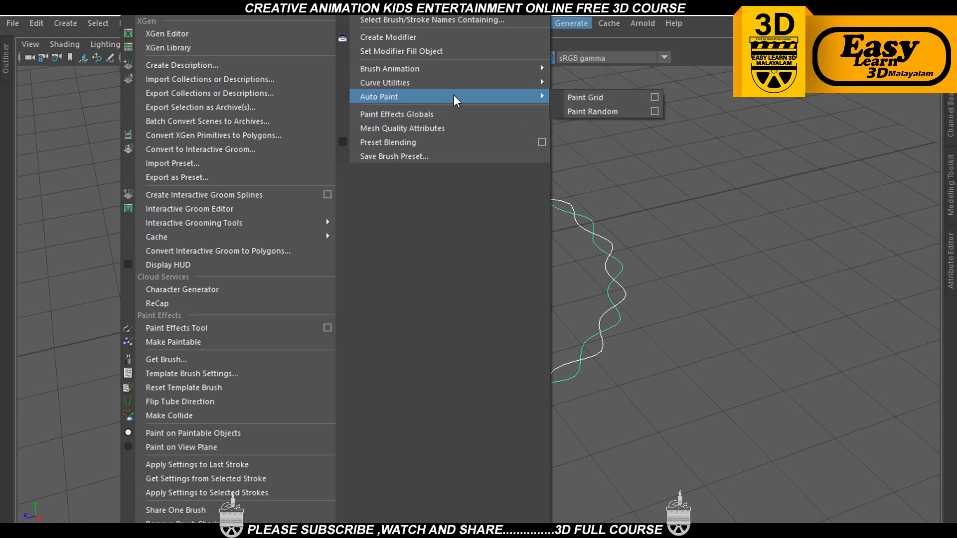
{"action": "mouse_move", "coordinate": [463, 83]}
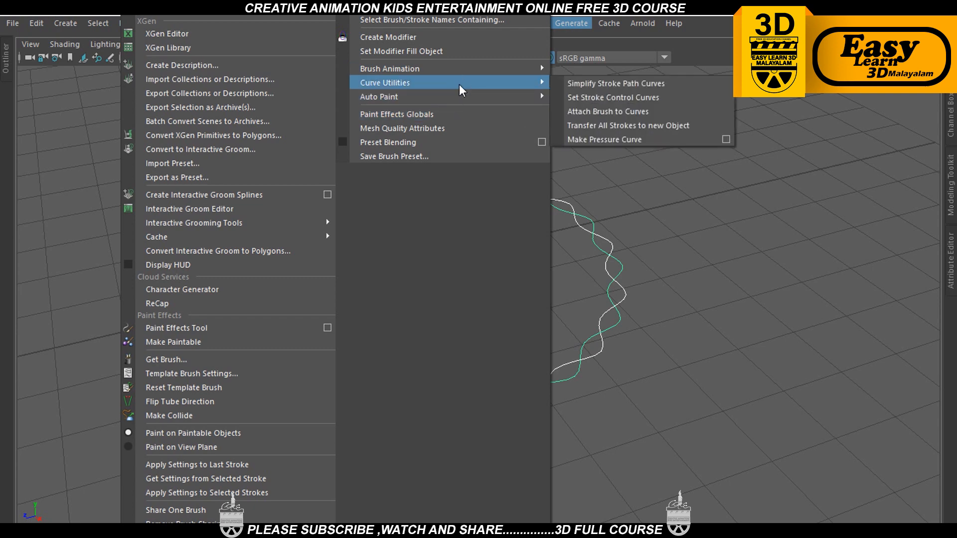
{"action": "left_click", "coordinate": [597, 110]}
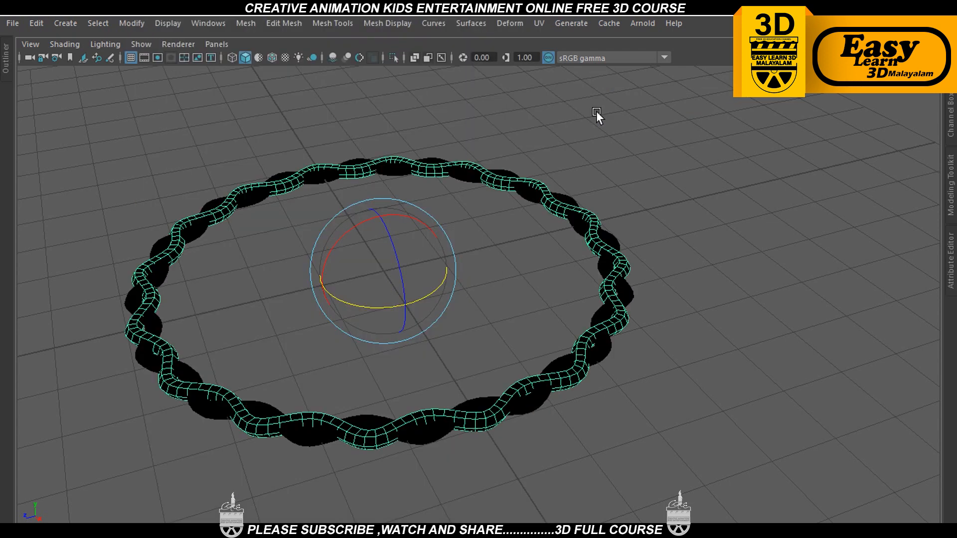
Set the brush Global Scale to 2 for each of the two wavy strokes
{"action": "left_click", "coordinate": [659, 280]}
{"action": "left_click", "coordinate": [631, 290]}
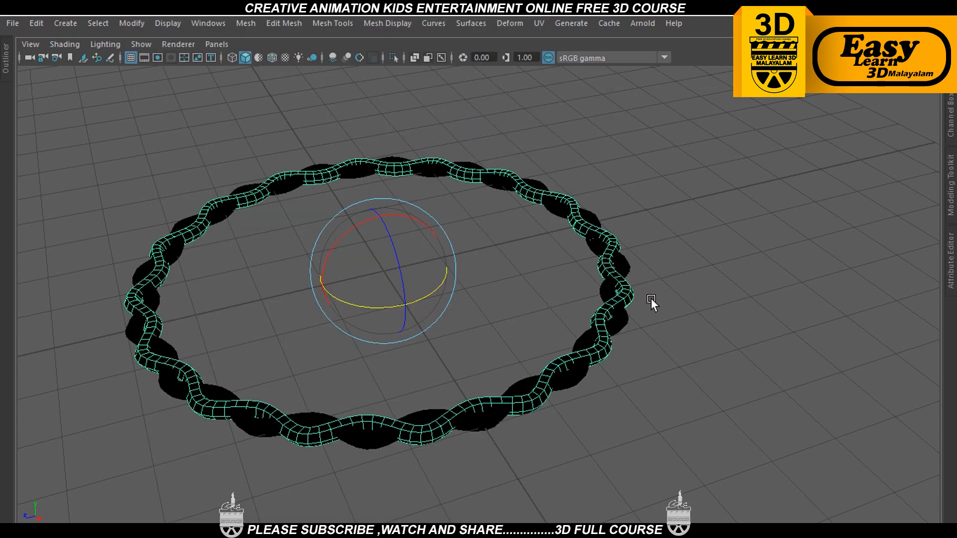
{"action": "key", "text": "ctrl+a"}
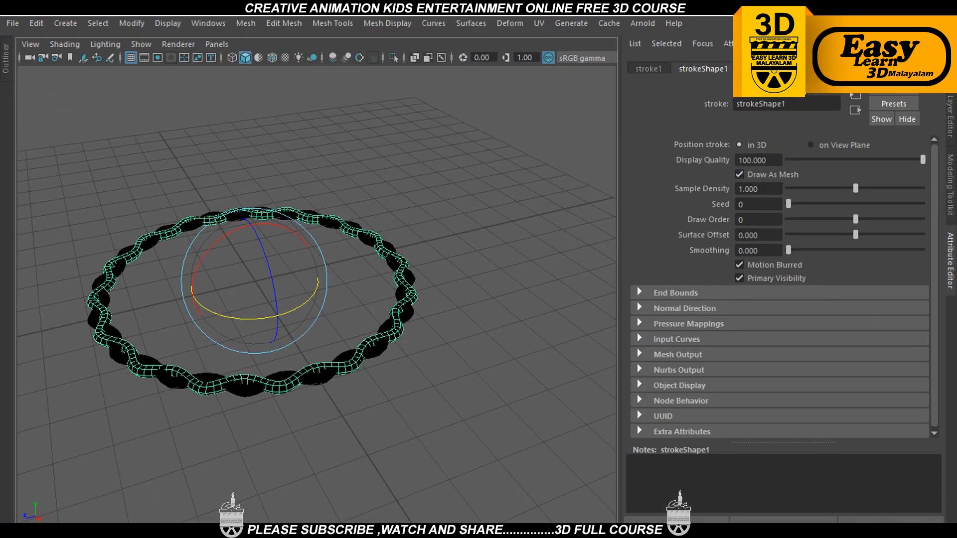
{"action": "left_click", "coordinate": [766, 69]}
{"action": "double_click", "coordinate": [770, 160]}
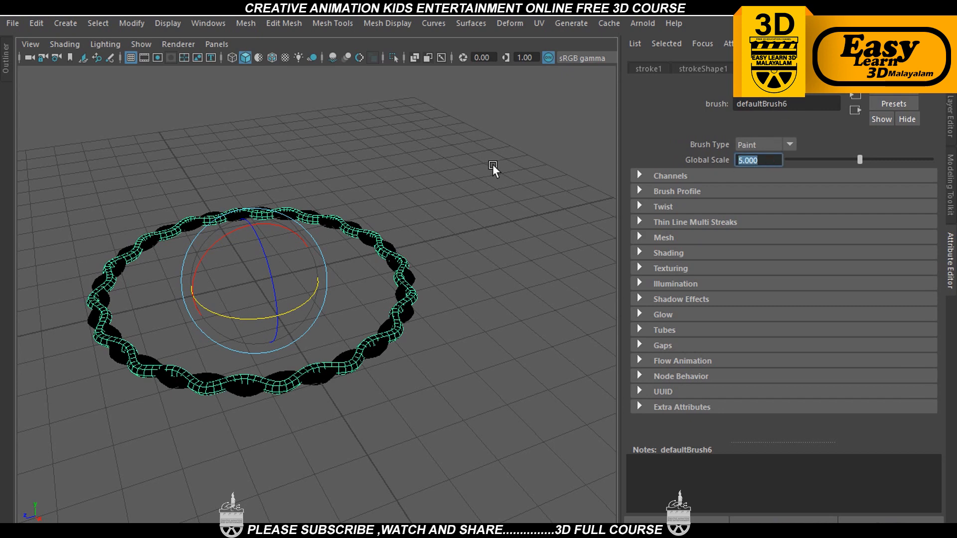
{"action": "type", "text": "2"}
{"action": "key", "text": "Return"}
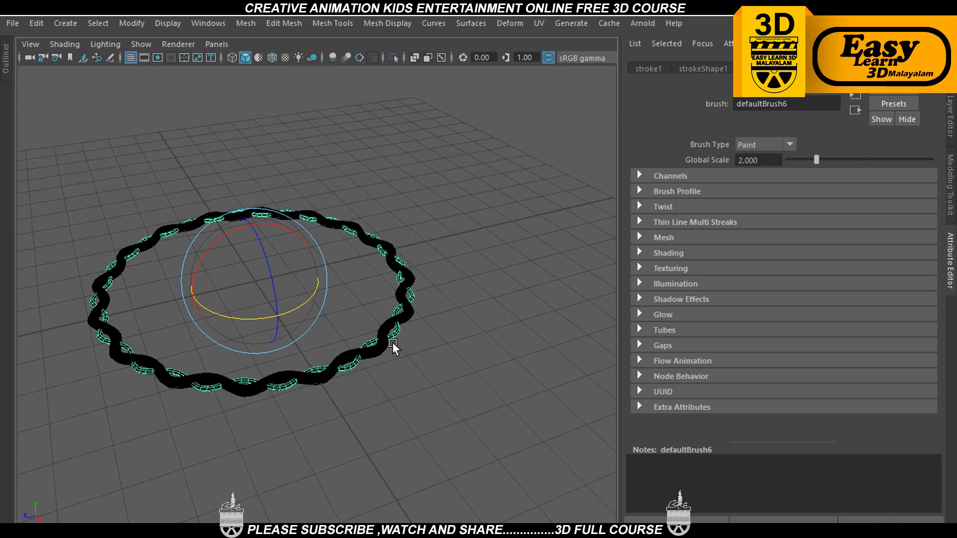
{"action": "left_click", "coordinate": [392, 320]}
{"action": "double_click", "coordinate": [756, 158]}
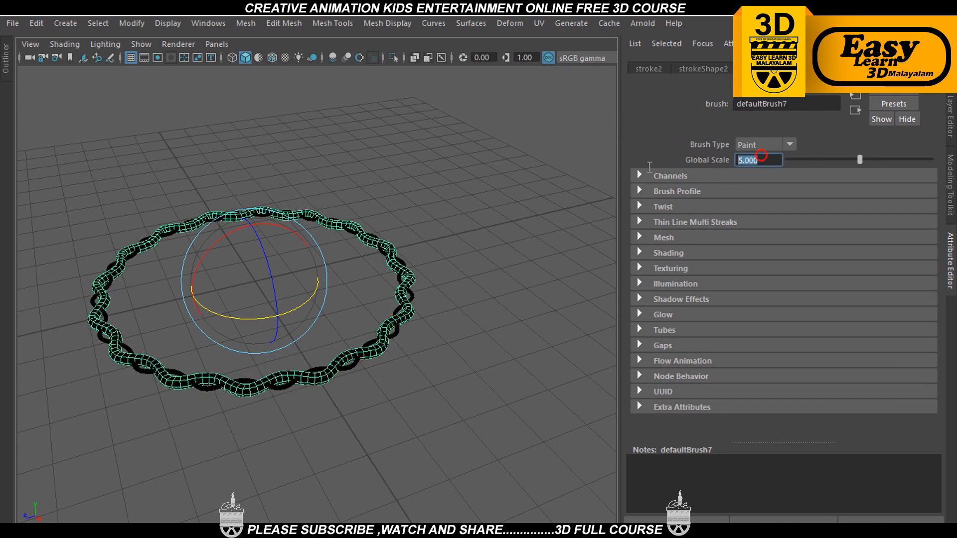
{"action": "type", "text": "2"}
{"action": "key", "text": "Return"}
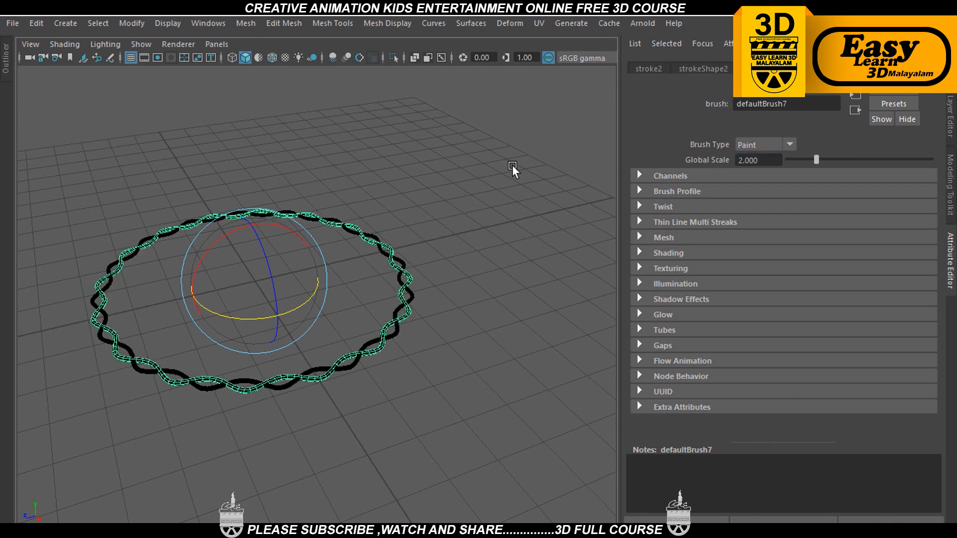
Convert both wavy strokes from Paint Effects to polygons with Quad output and Hide strokes on and a poly limit of 1000000
{"action": "left_click", "coordinate": [478, 189]}
{"action": "left_click", "coordinate": [426, 256]}
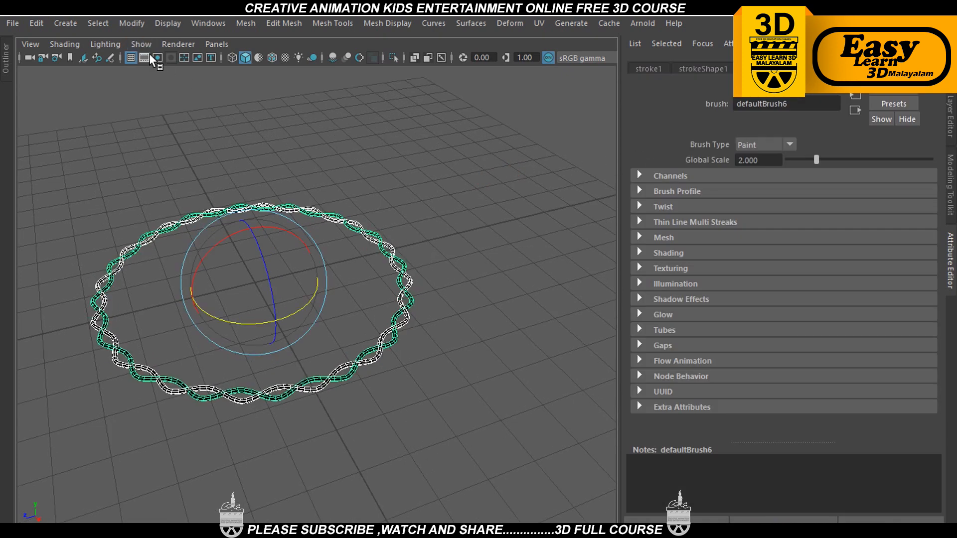
{"action": "left_click", "coordinate": [128, 24]}
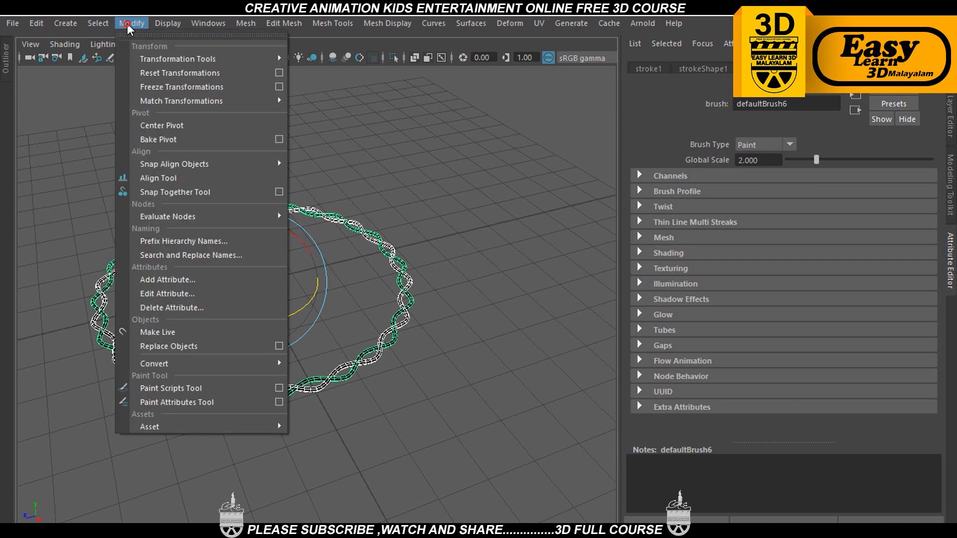
{"action": "mouse_move", "coordinate": [180, 367]}
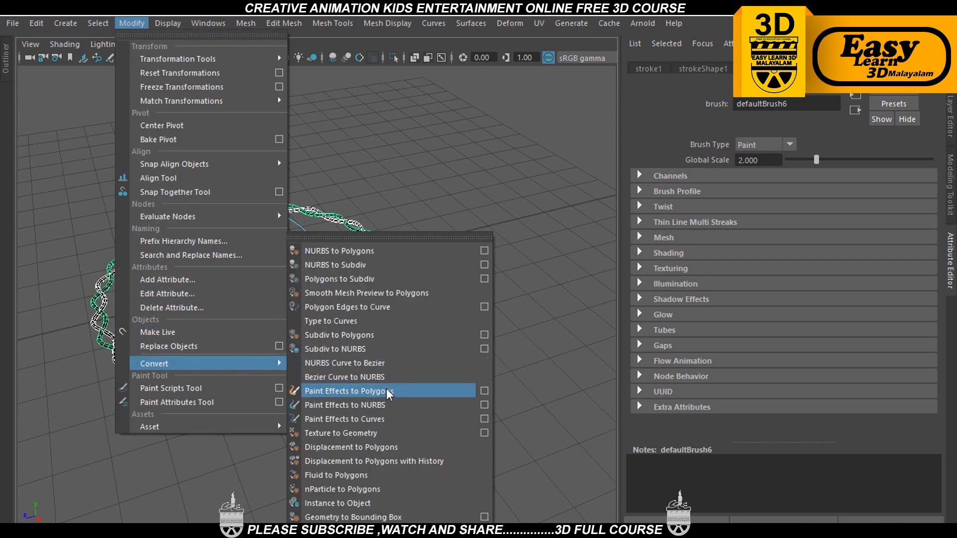
{"action": "left_click", "coordinate": [485, 392]}
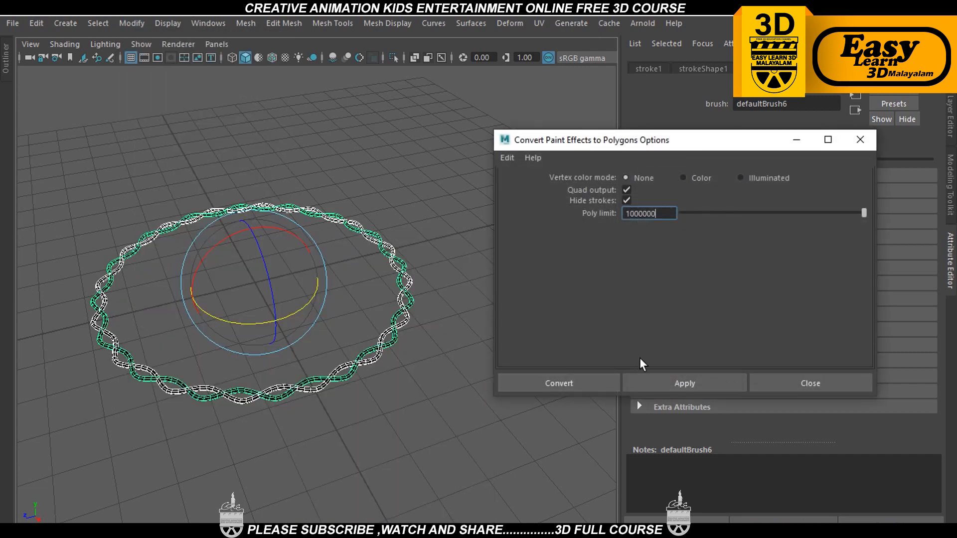
{"action": "left_click", "coordinate": [589, 390]}
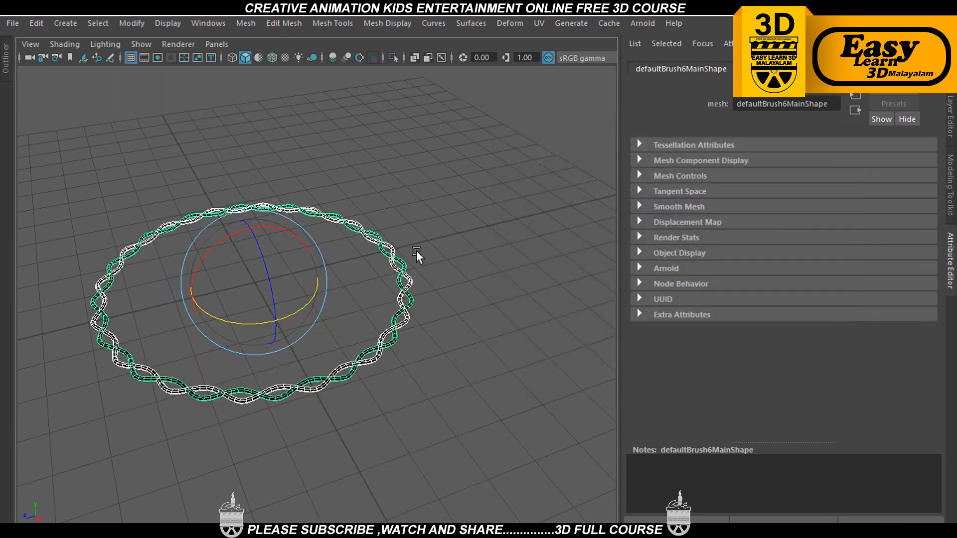
Delete the construction history of the two converted wavy meshes
{"action": "left_click", "coordinate": [37, 23]}
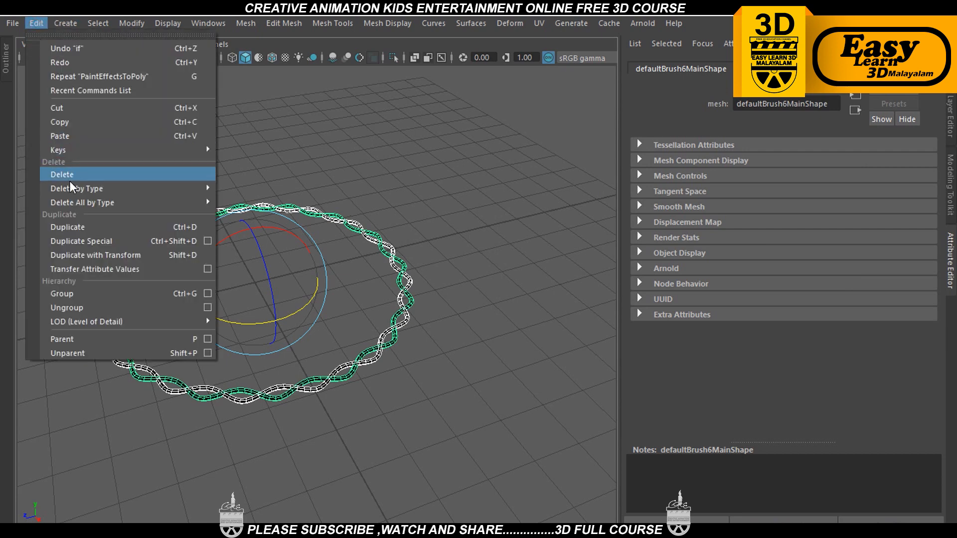
{"action": "mouse_move", "coordinate": [84, 193]}
{"action": "left_click", "coordinate": [249, 200]}
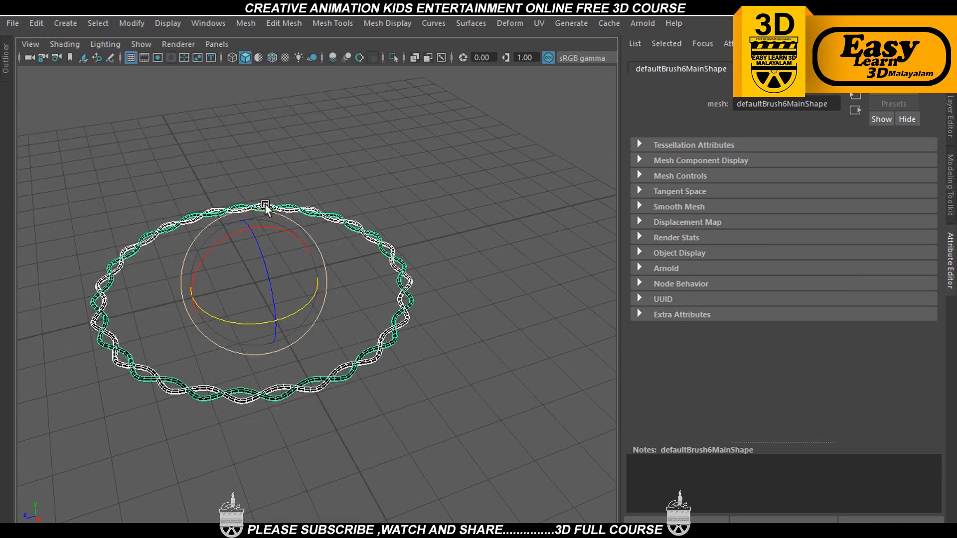
Assign the grey blinn3 material to both wavy polygon rings
{"action": "scroll", "coordinate": [456, 229], "scroll_direction": "up", "scroll_amount": 2}
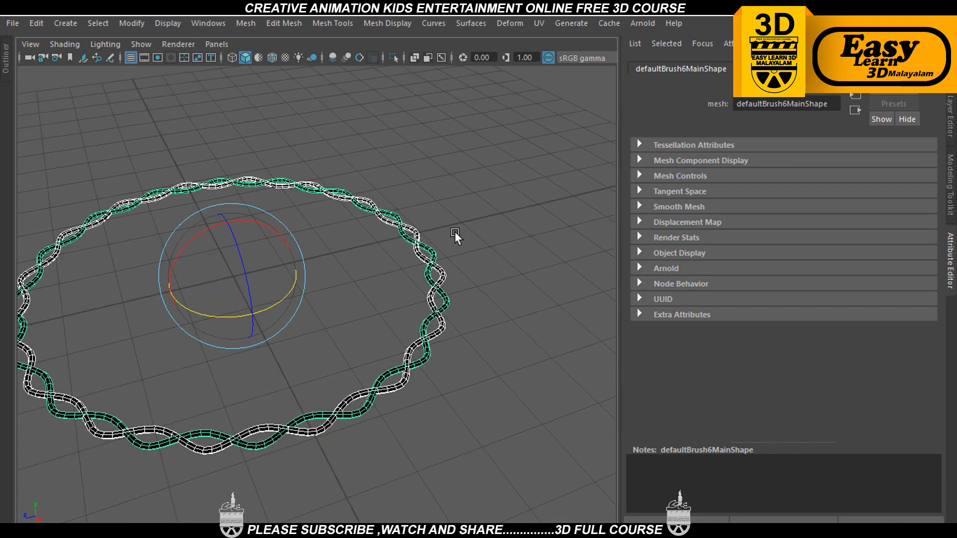
{"action": "scroll", "coordinate": [455, 231], "scroll_direction": "up", "scroll_amount": 3}
{"action": "left_click", "coordinate": [517, 257]}
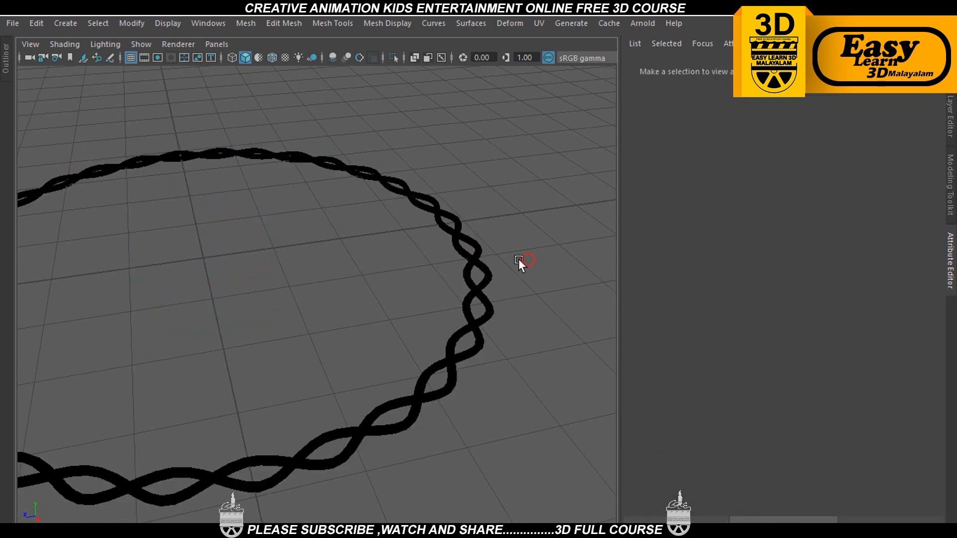
{"action": "left_click_drag", "start_coordinate": [451, 262], "coordinate": [508, 274]}
{"action": "mouse_move", "coordinate": [502, 237]}
{"action": "right_mouse_down"}
{"action": "mouse_move", "coordinate": [486, 501]}
{"action": "mouse_move", "coordinate": [520, 520]}
{"action": "mouse_move", "coordinate": [601, 422]}
{"action": "right_mouse_up"}
{"action": "left_click", "coordinate": [541, 261]}
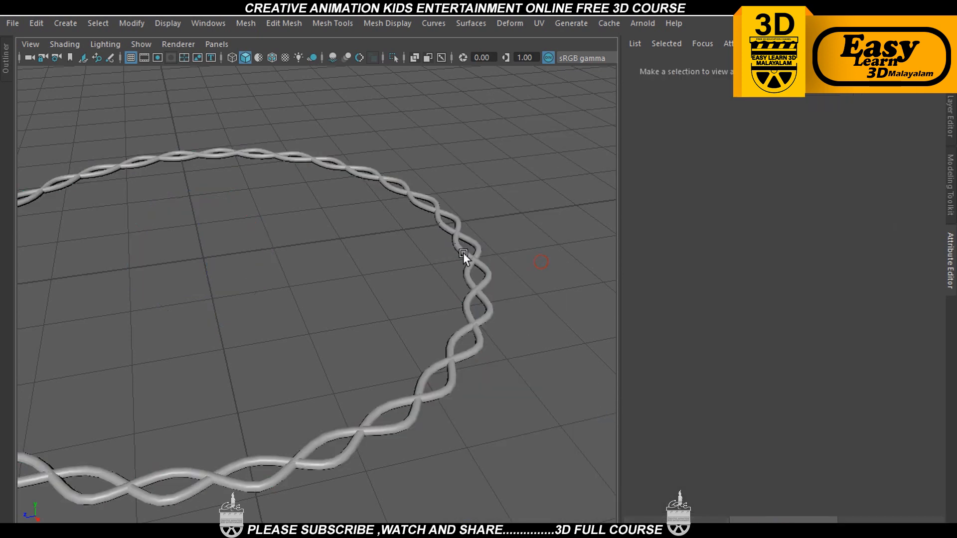
Combine the two interlaced wavy rings into one mesh and delete its history
{"action": "left_click_drag", "start_coordinate": [499, 268], "coordinate": [500, 270]}
{"action": "right_click_drag", "start_coordinate": [501, 235], "coordinate": [468, 434], "text": "shift"}
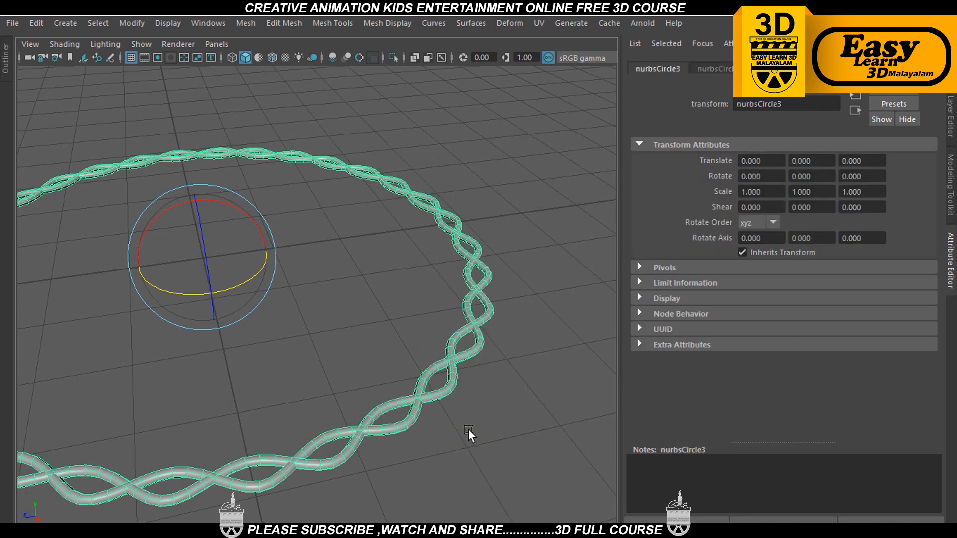
{"action": "left_click", "coordinate": [37, 23]}
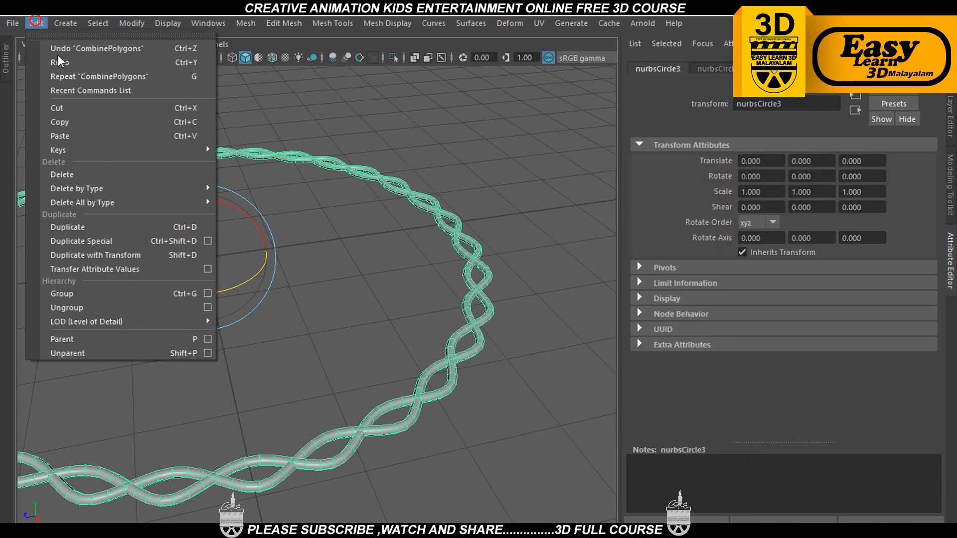
{"action": "mouse_move", "coordinate": [149, 189]}
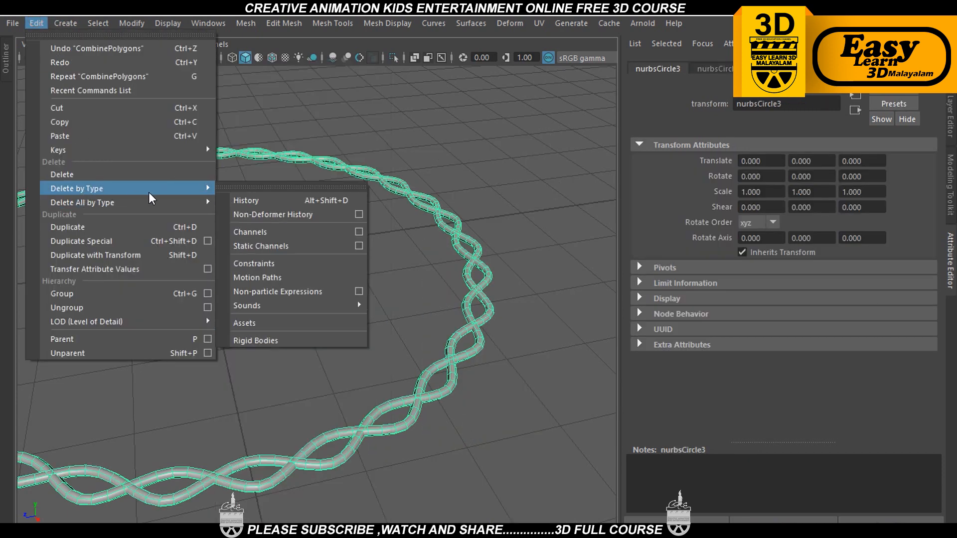
{"action": "left_click", "coordinate": [263, 201]}
Bring back the rest of the basket in the top view and scale the combined woven ring out to the ends of the disc's radial strands
{"action": "key", "text": "space"}
{"action": "key", "text": "space"}
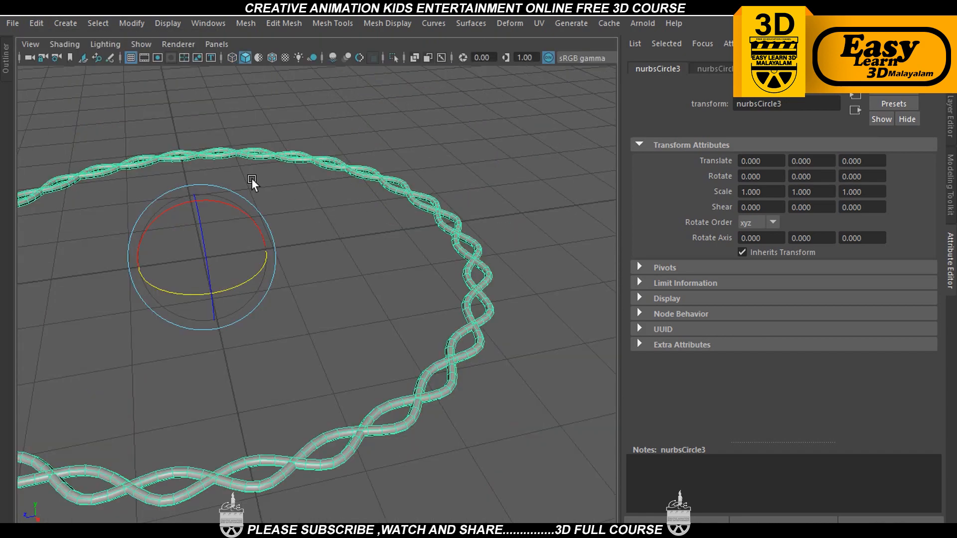
{"action": "key", "text": "space"}
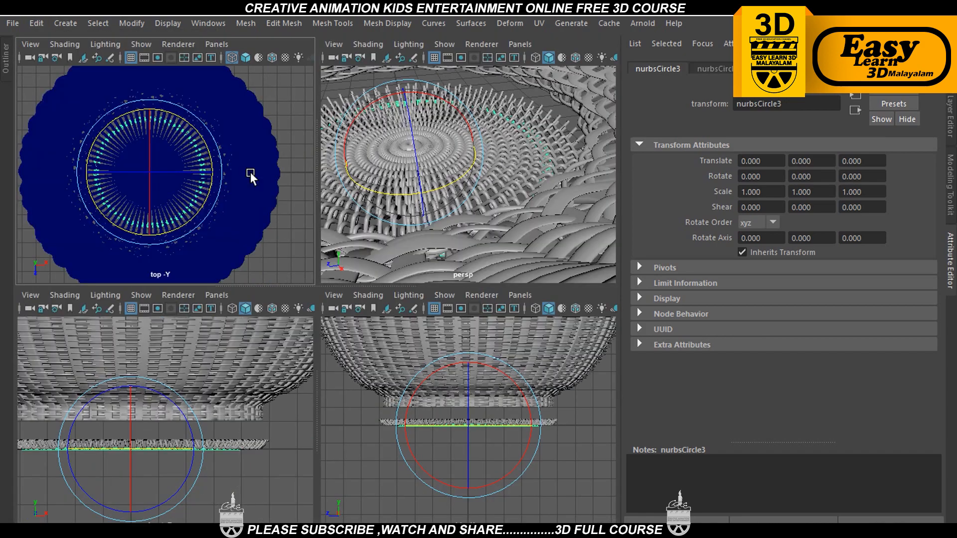
{"action": "key", "text": "ctrl+space"}
{"action": "key", "text": "space"}
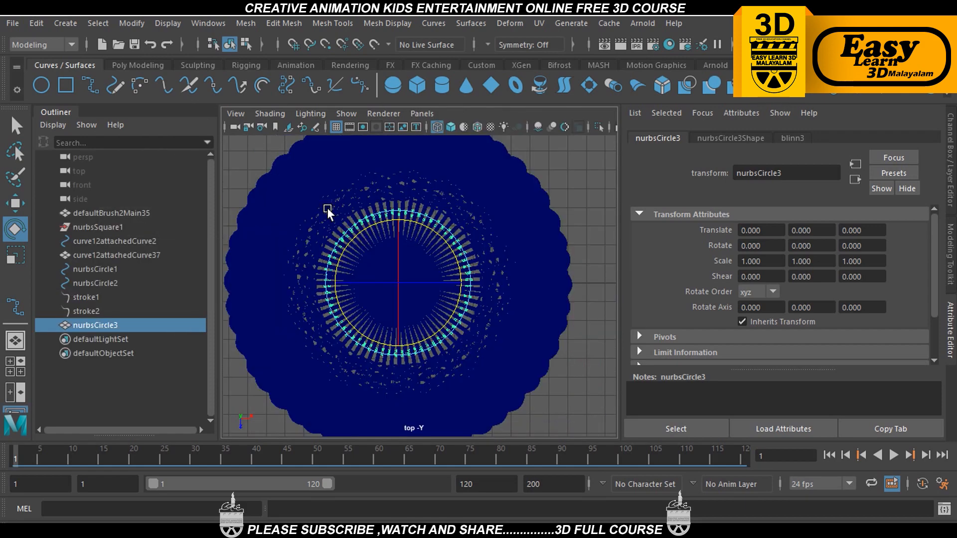
{"action": "key", "text": "ctrl+space"}
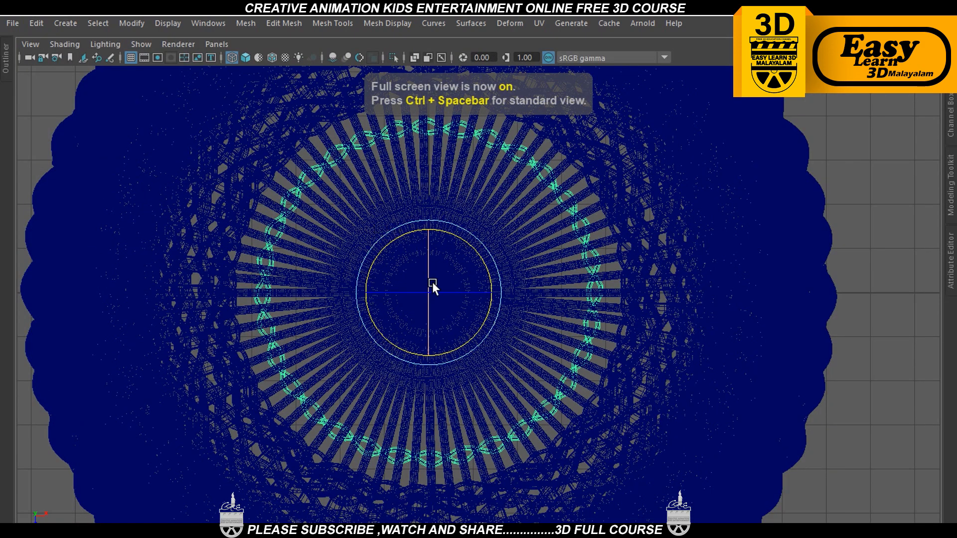
{"action": "key", "text": "r"}
{"action": "left_click_drag", "start_coordinate": [433, 289], "coordinate": [457, 282]}
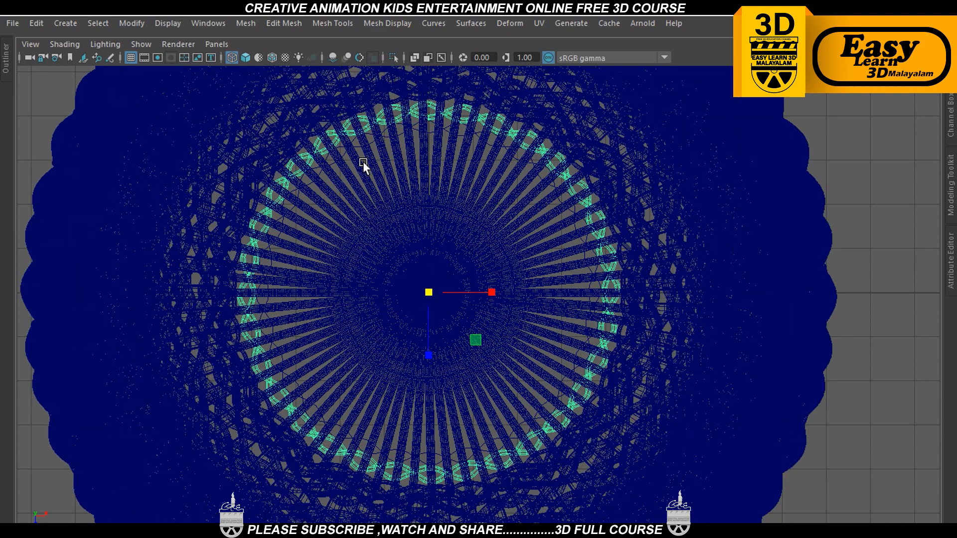
Select the two leftover wavy guide curves inside the woven ring, followed by the radial strand disc
{"action": "middle_click_drag", "start_coordinate": [366, 172], "coordinate": [377, 265], "text": "alt"}
{"action": "scroll", "coordinate": [331, 227], "scroll_direction": "up", "scroll_amount": 4}
{"action": "left_click", "coordinate": [315, 209]}
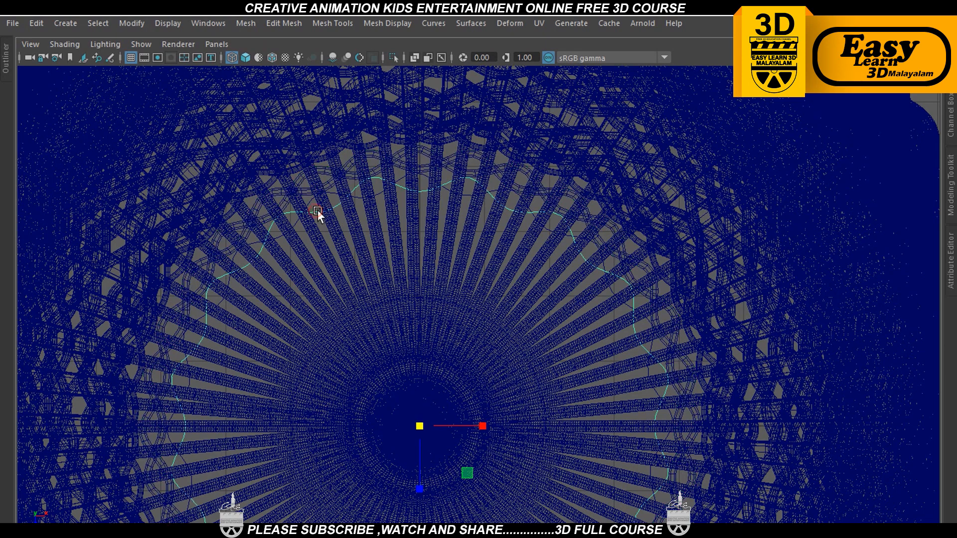
{"action": "scroll", "coordinate": [313, 203], "scroll_direction": "up", "scroll_amount": 2}
{"action": "scroll", "coordinate": [302, 188], "scroll_direction": "down", "scroll_amount": 4}
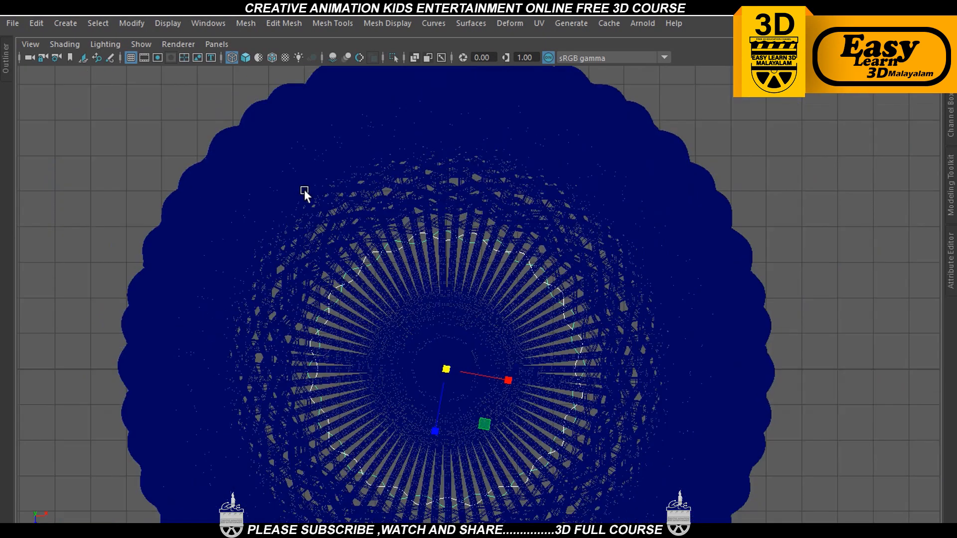
{"action": "left_click", "coordinate": [374, 247]}
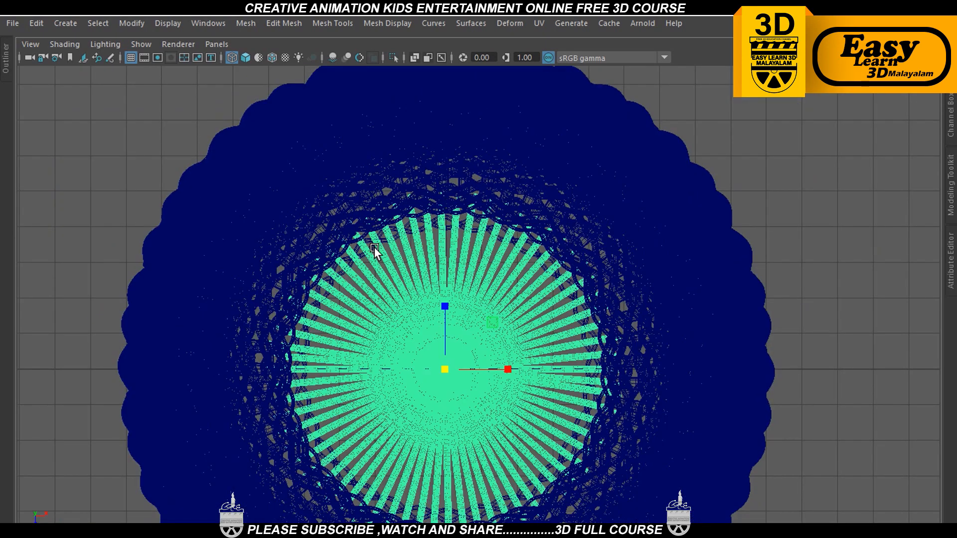
{"action": "scroll", "coordinate": [363, 209], "scroll_direction": "up", "scroll_amount": 3}
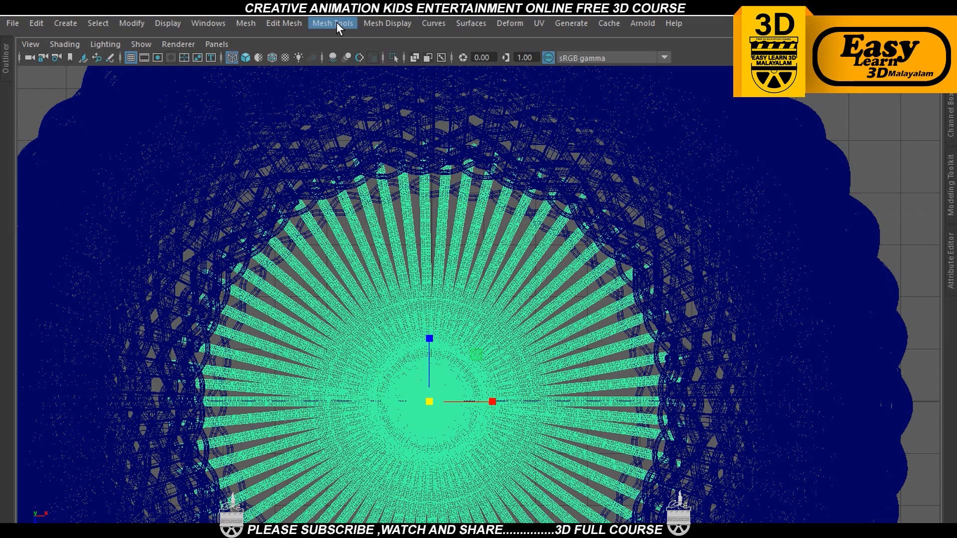
Select the outer braided ring around the basket base's spokes and scale it down slightly and uniformly in the top view
{"action": "scroll", "coordinate": [363, 175], "scroll_direction": "up", "scroll_amount": 2}
{"action": "left_click", "coordinate": [366, 143]}
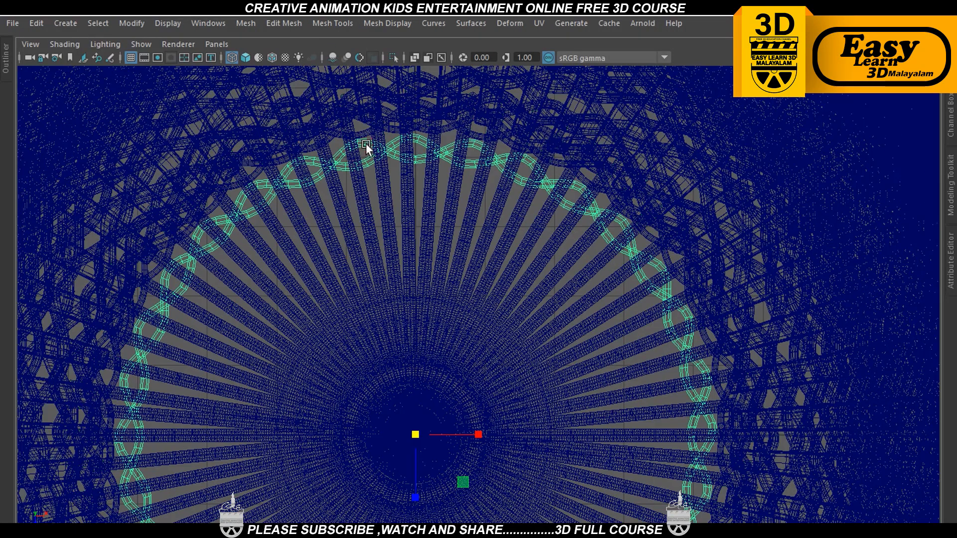
{"action": "scroll", "coordinate": [379, 172], "scroll_direction": "down", "scroll_amount": 5}
{"action": "middle_click_drag", "start_coordinate": [442, 270], "coordinate": [420, 226], "text": "alt"}
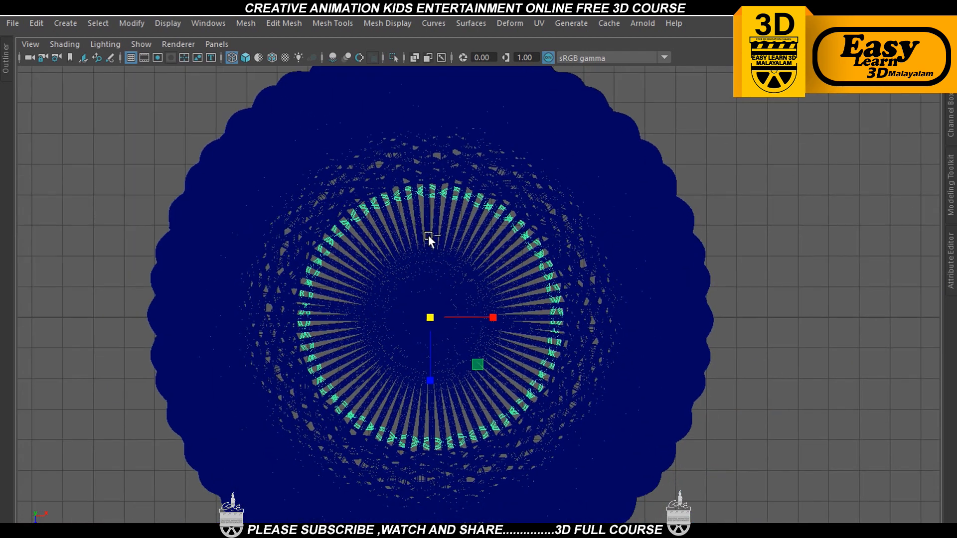
{"action": "left_click_drag", "start_coordinate": [435, 319], "coordinate": [415, 336]}
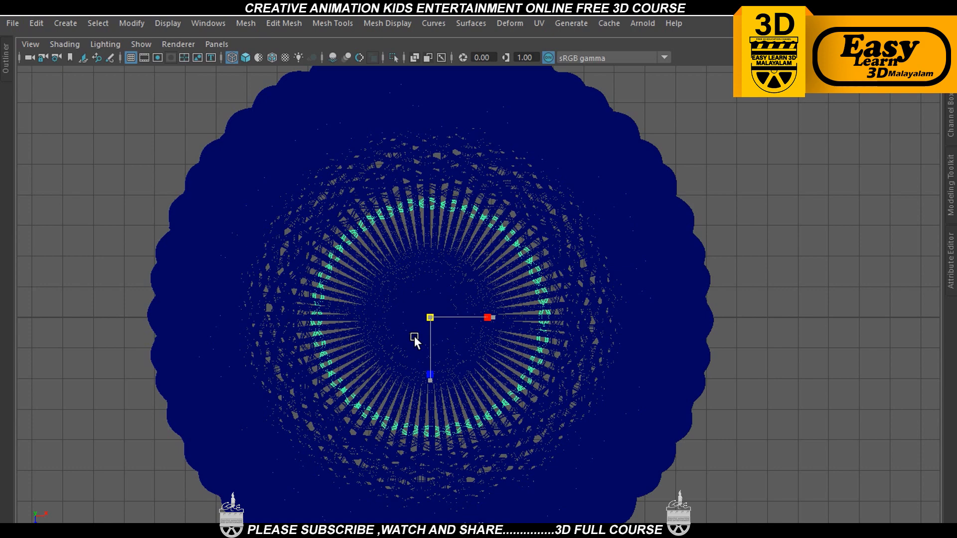
Raise the braided ring vertically so it sits among the upturned spoke ends just above the neighbouring ring
{"action": "key", "text": "space"}
{"action": "key", "text": "space"}
{"action": "middle_click_drag", "start_coordinate": [336, 405], "coordinate": [498, 375], "text": "alt"}
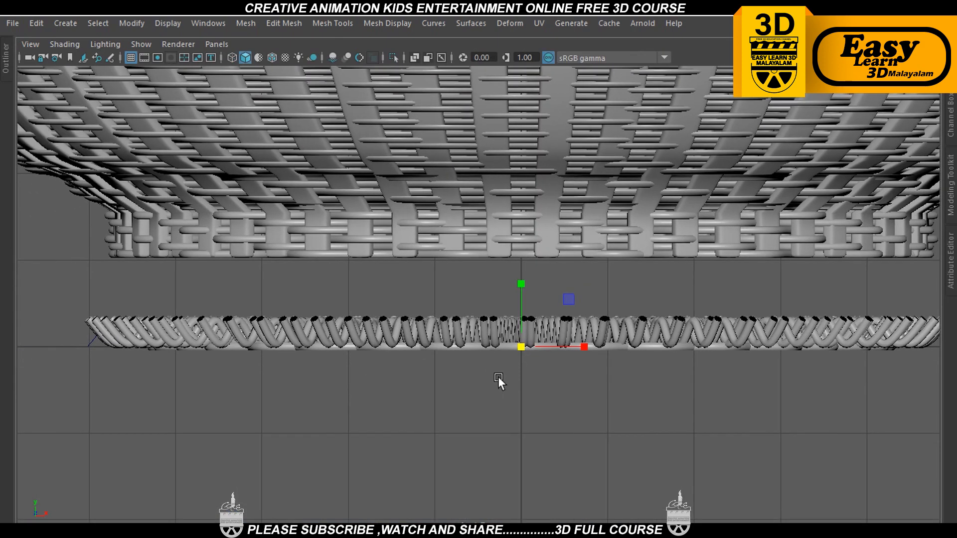
{"action": "key", "text": "space"}
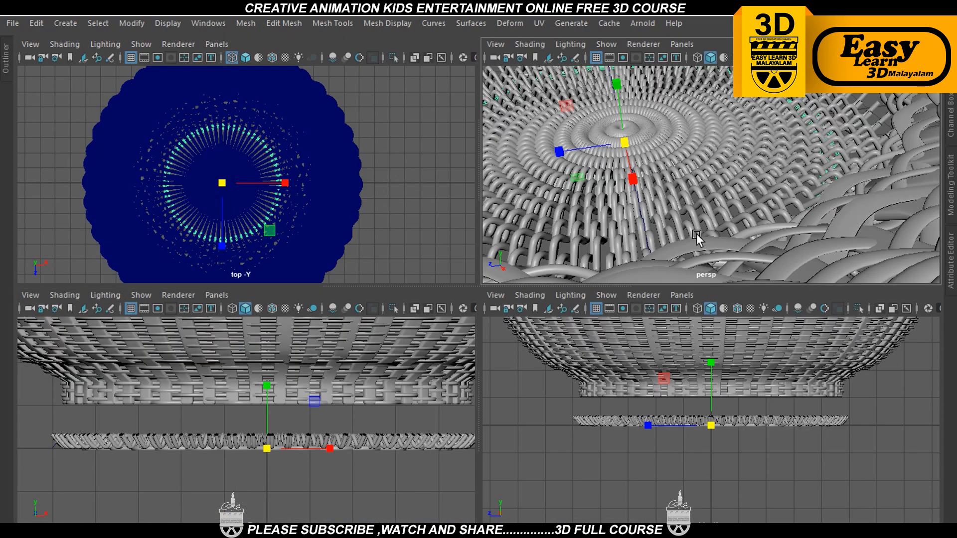
{"action": "key", "text": "space"}
{"action": "left_click_drag", "start_coordinate": [645, 238], "coordinate": [628, 258], "text": "alt"}
{"action": "scroll", "coordinate": [631, 257], "scroll_direction": "down", "scroll_amount": 4}
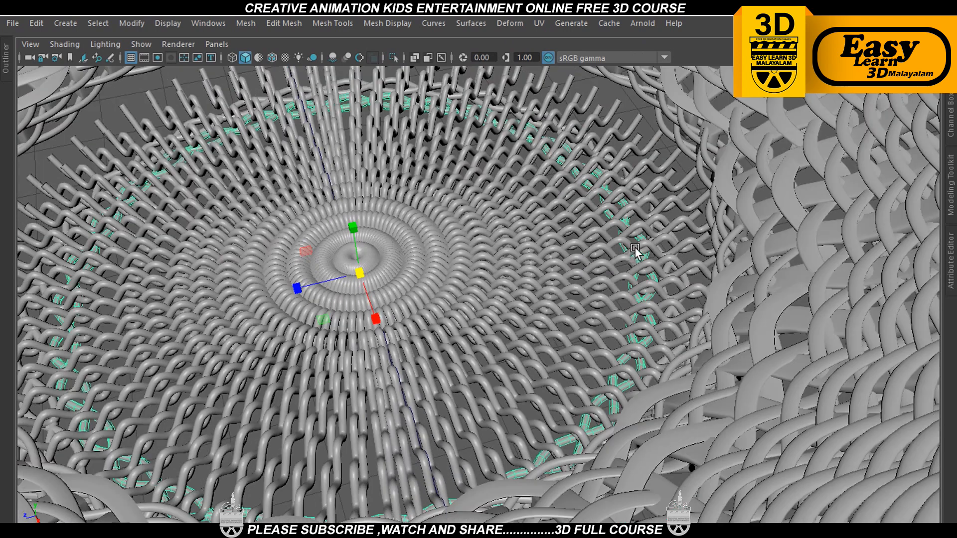
{"action": "middle_click_drag", "start_coordinate": [635, 249], "coordinate": [591, 309], "text": "alt"}
{"action": "scroll", "coordinate": [590, 309], "scroll_direction": "up", "scroll_amount": 4}
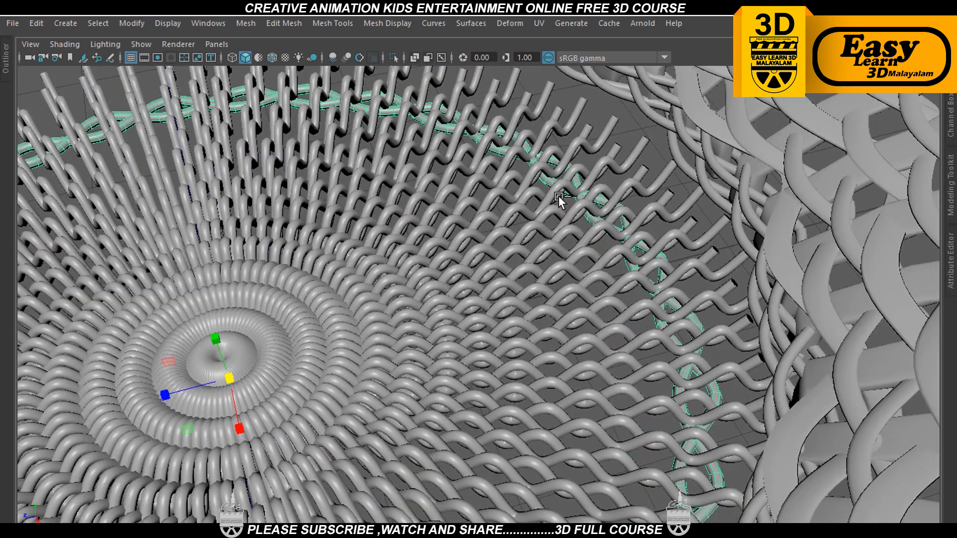
{"action": "scroll", "coordinate": [548, 238], "scroll_direction": "down", "scroll_amount": 2}
{"action": "left_click_drag", "start_coordinate": [541, 243], "coordinate": [534, 240], "text": "alt"}
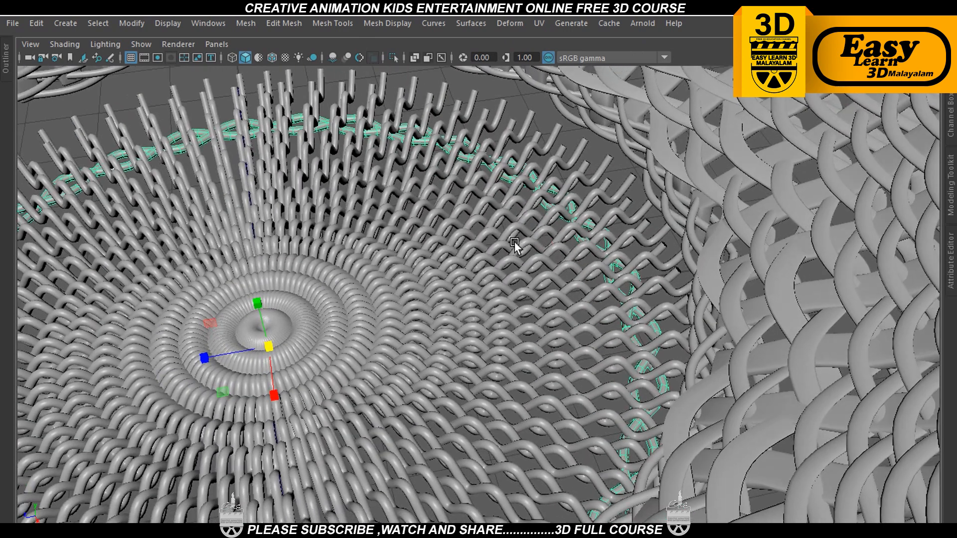
{"action": "key", "text": "w"}
{"action": "left_click_drag", "start_coordinate": [328, 274], "coordinate": [328, 267], "text": "alt"}
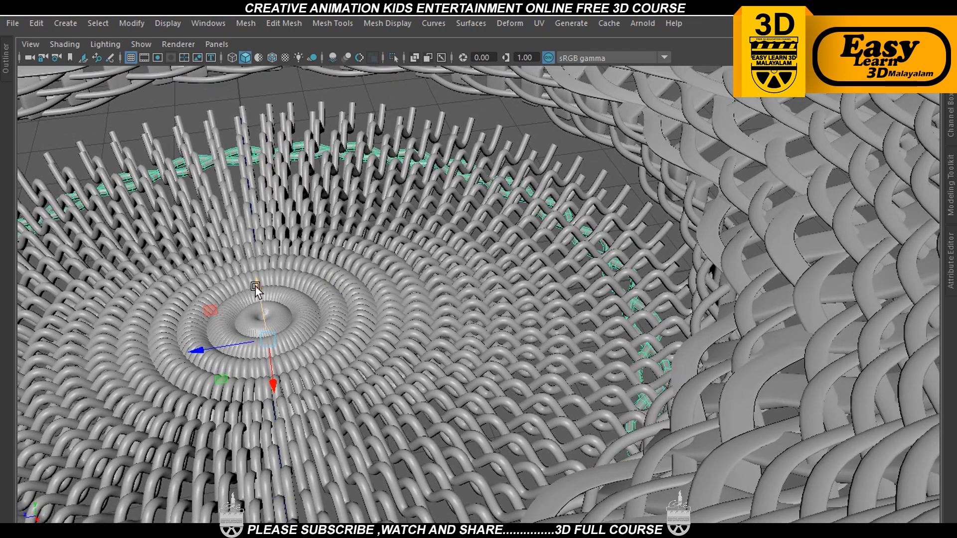
{"action": "mouse_move", "coordinate": [255, 288]}
{"action": "left_mouse_down"}
{"action": "mouse_move", "coordinate": [259, 262]}
{"action": "mouse_move", "coordinate": [260, 273]}
{"action": "left_mouse_up"}
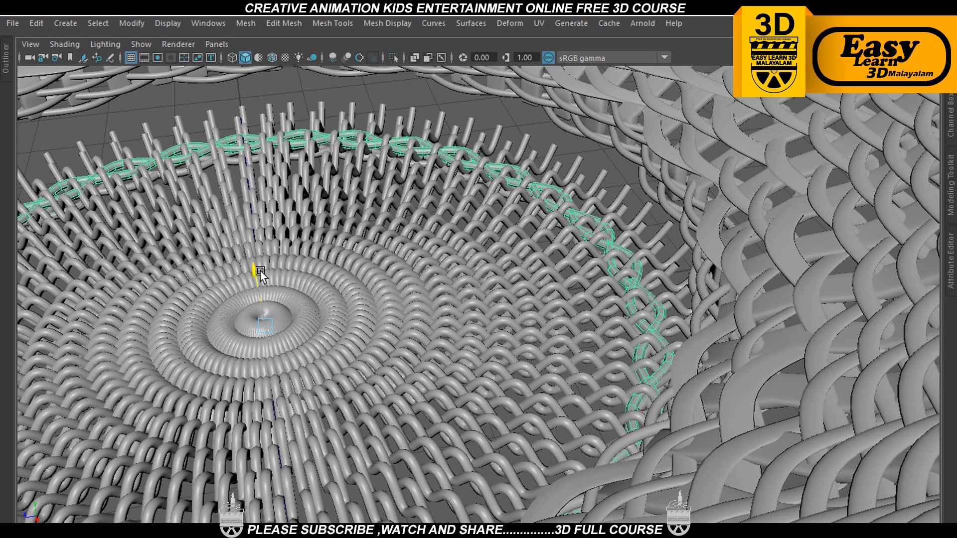
Duplicate the raised braided ring and scale the copy down uniformly in the top view
{"action": "left_click_drag", "start_coordinate": [344, 310], "coordinate": [501, 326], "text": "alt"}
{"action": "scroll", "coordinate": [601, 228], "scroll_direction": "up", "scroll_amount": 1}
{"action": "middle_click_drag", "start_coordinate": [601, 229], "coordinate": [540, 283], "text": "alt"}
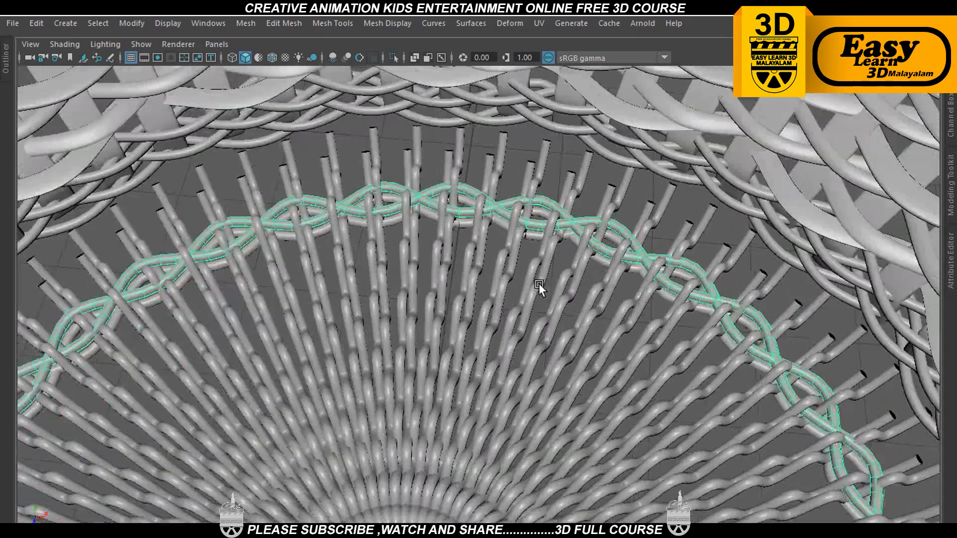
{"action": "left_click_drag", "start_coordinate": [540, 283], "coordinate": [579, 219], "text": "alt"}
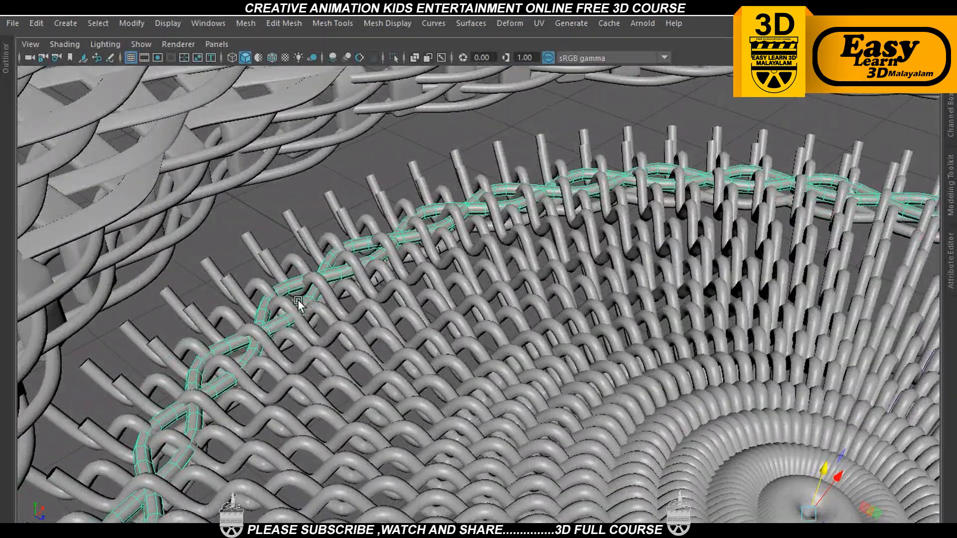
{"action": "scroll", "coordinate": [296, 304], "scroll_direction": "down", "scroll_amount": 5}
{"action": "left_click_drag", "start_coordinate": [458, 358], "coordinate": [364, 359], "text": "alt"}
{"action": "scroll", "coordinate": [418, 266], "scroll_direction": "up", "scroll_amount": 1}
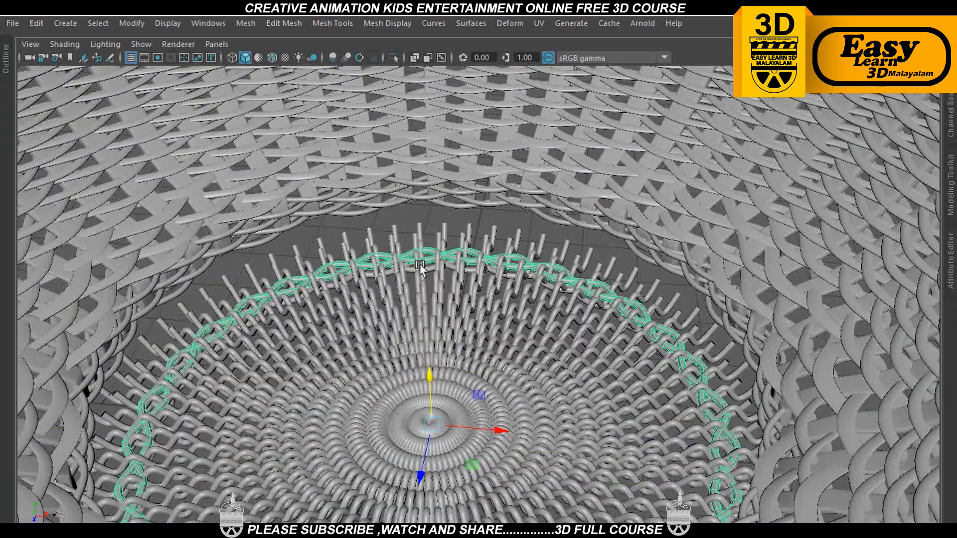
{"action": "key", "text": "space"}
{"action": "key", "text": "space"}
{"action": "scroll", "coordinate": [372, 220], "scroll_direction": "up", "scroll_amount": 2}
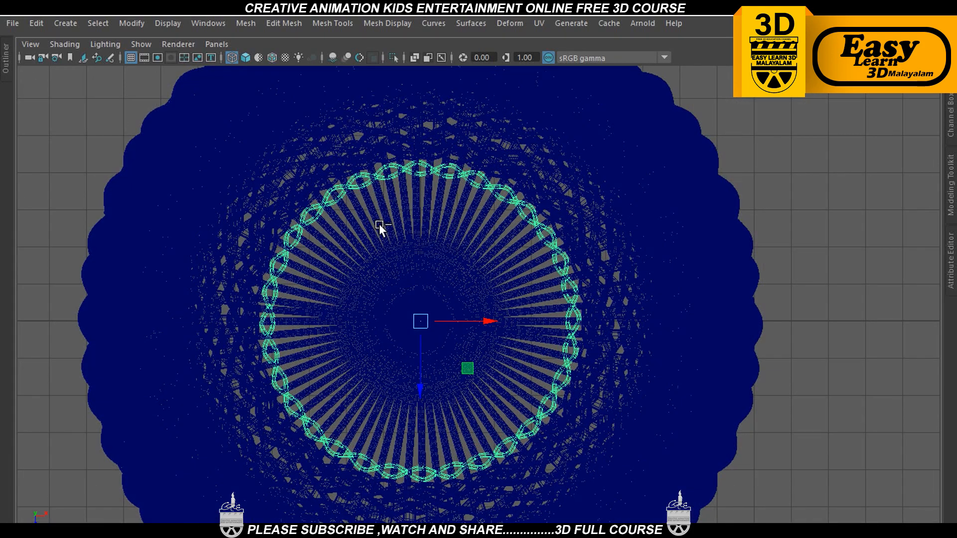
{"action": "key", "text": "ctrl+d"}
{"action": "key", "text": "r"}
{"action": "left_click_drag", "start_coordinate": [417, 318], "coordinate": [396, 341]}
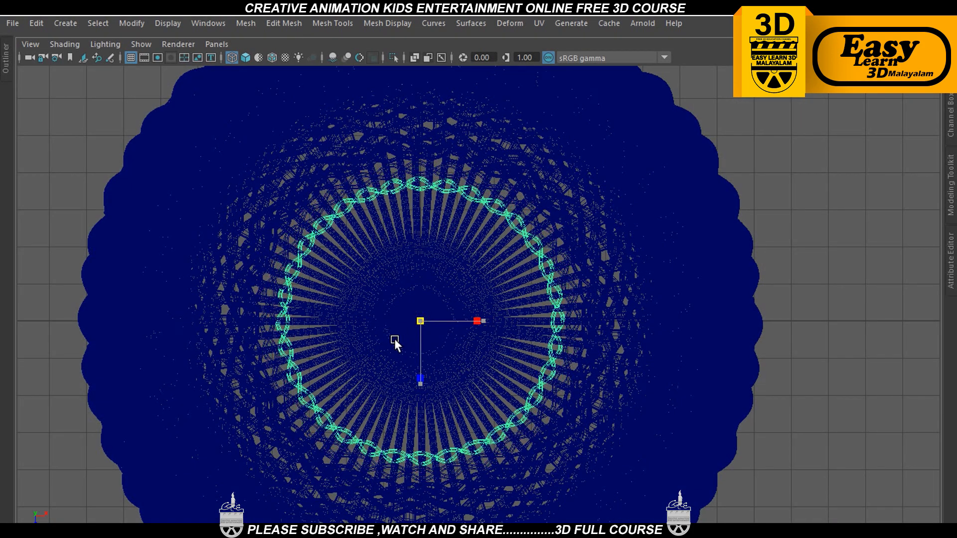
Undo the last ring scaling, then fill the base with progressively smaller copies of the ring towards its centre
{"action": "key", "text": "w"}
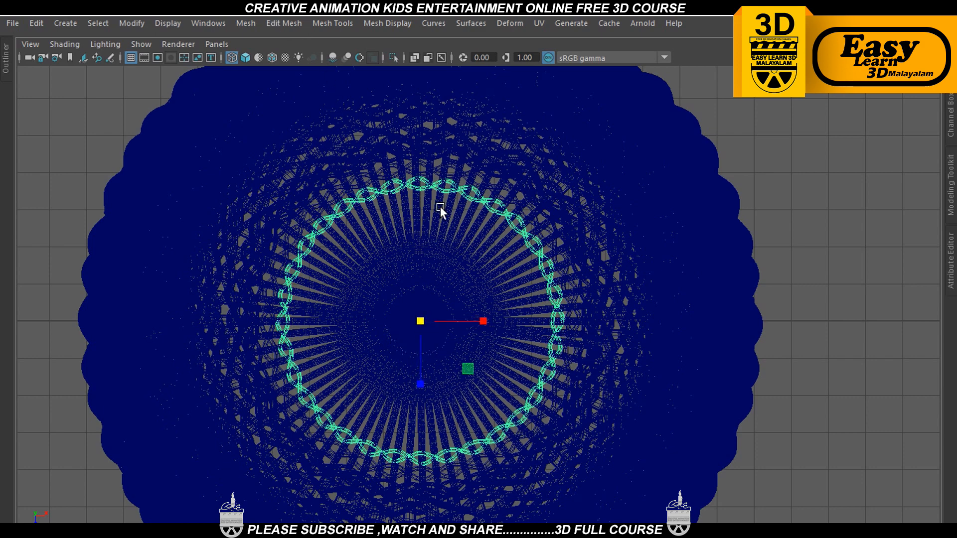
{"action": "scroll", "coordinate": [420, 261], "scroll_direction": "up", "scroll_amount": 2}
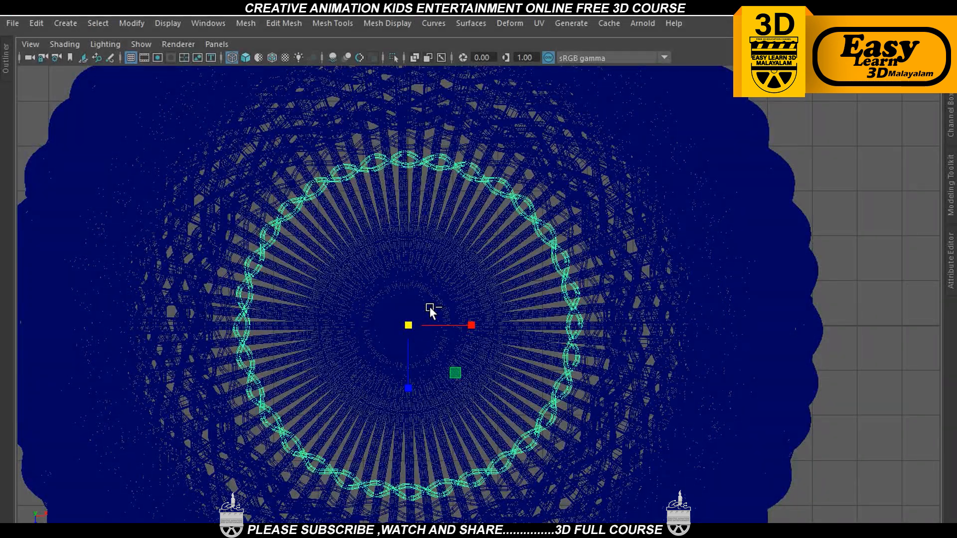
{"action": "key", "text": "ctrl+z"}
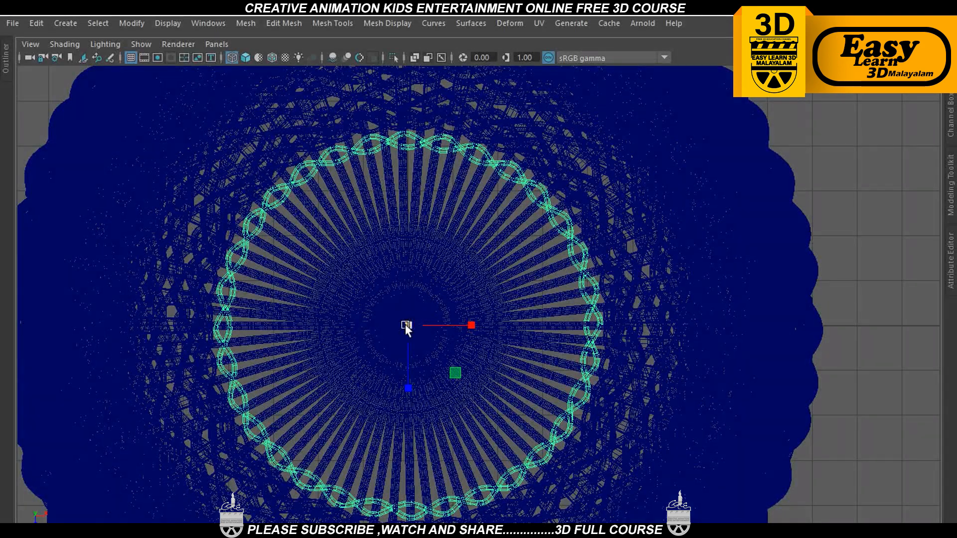
{"action": "left_click_drag", "start_coordinate": [405, 323], "coordinate": [377, 339]}
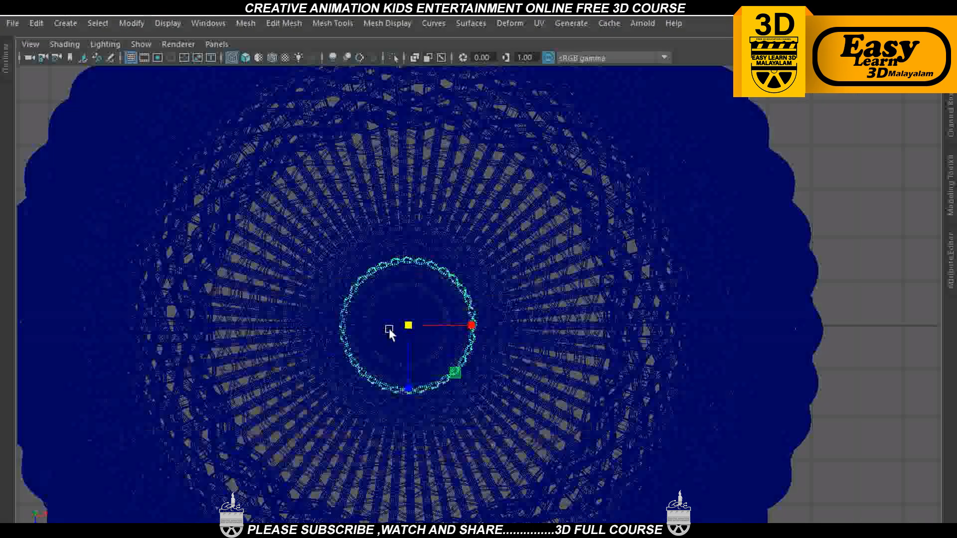
Examine the concentric woven rings across the basket base in the perspective view
{"action": "key", "text": "space"}
{"action": "key", "text": "space"}
{"action": "scroll", "coordinate": [609, 277], "scroll_direction": "down", "scroll_amount": 3}
{"action": "middle_click_drag", "start_coordinate": [609, 276], "coordinate": [608, 222], "text": "alt"}
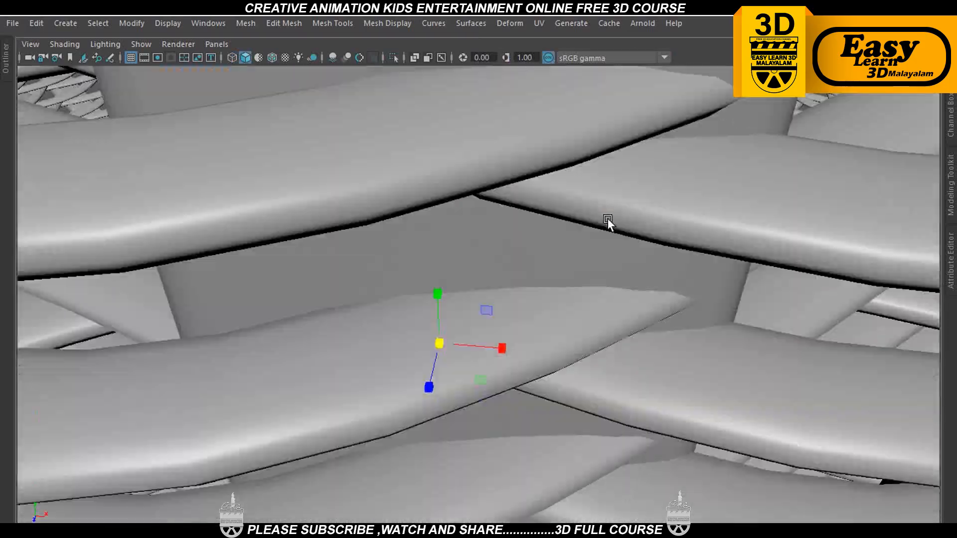
{"action": "scroll", "coordinate": [608, 221], "scroll_direction": "up", "scroll_amount": 3}
{"action": "left_click_drag", "start_coordinate": [608, 221], "coordinate": [584, 283], "text": "alt"}
{"action": "middle_click_drag", "start_coordinate": [529, 334], "coordinate": [529, 306], "text": "alt"}
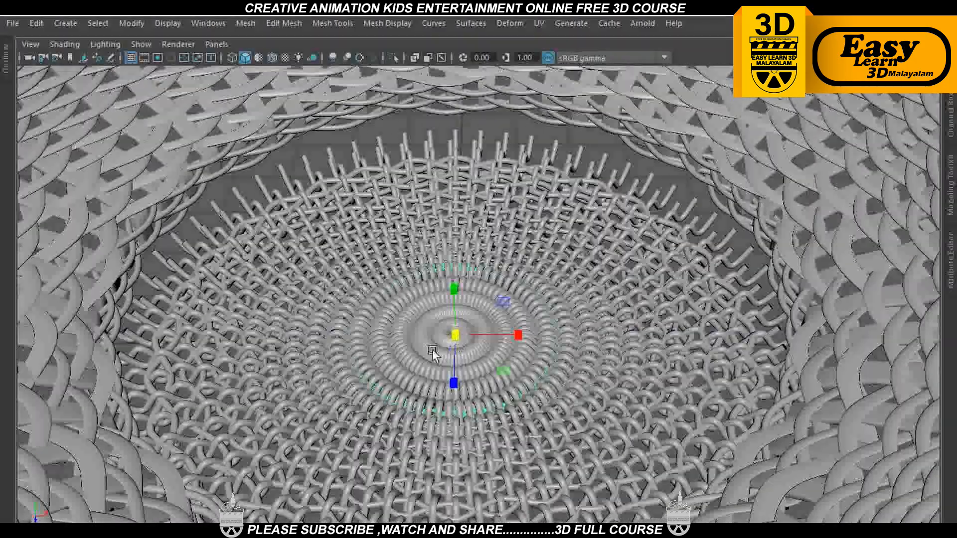
{"action": "scroll", "coordinate": [465, 357], "scroll_direction": "down", "scroll_amount": 4}
{"action": "left_click_drag", "start_coordinate": [462, 373], "coordinate": [516, 327], "text": "alt"}
Select the leftover curve at the outer edge of the base in the front view and delete it
{"action": "key", "text": "space"}
{"action": "key", "text": "space"}
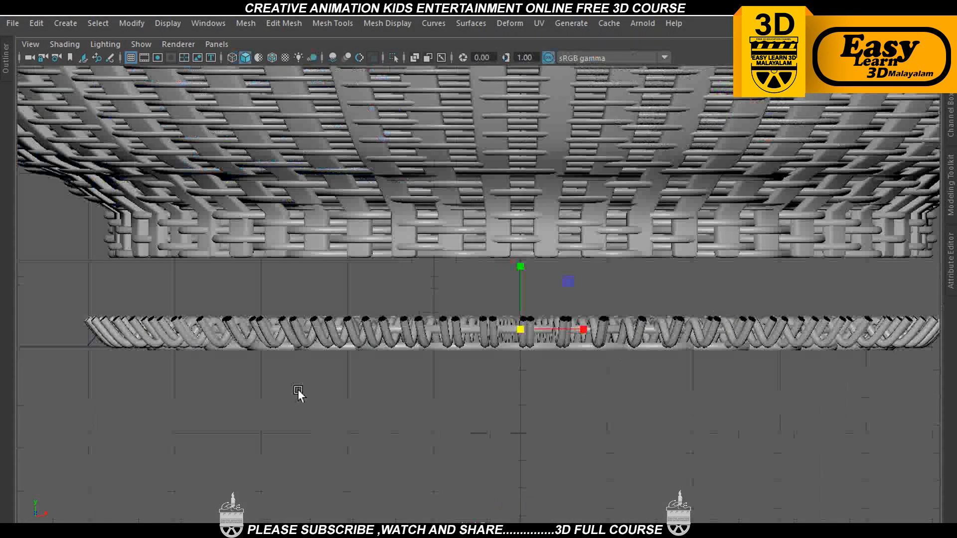
{"action": "scroll", "coordinate": [306, 386], "scroll_direction": "down", "scroll_amount": 3}
{"action": "left_click_drag", "start_coordinate": [259, 374], "coordinate": [758, 296]}
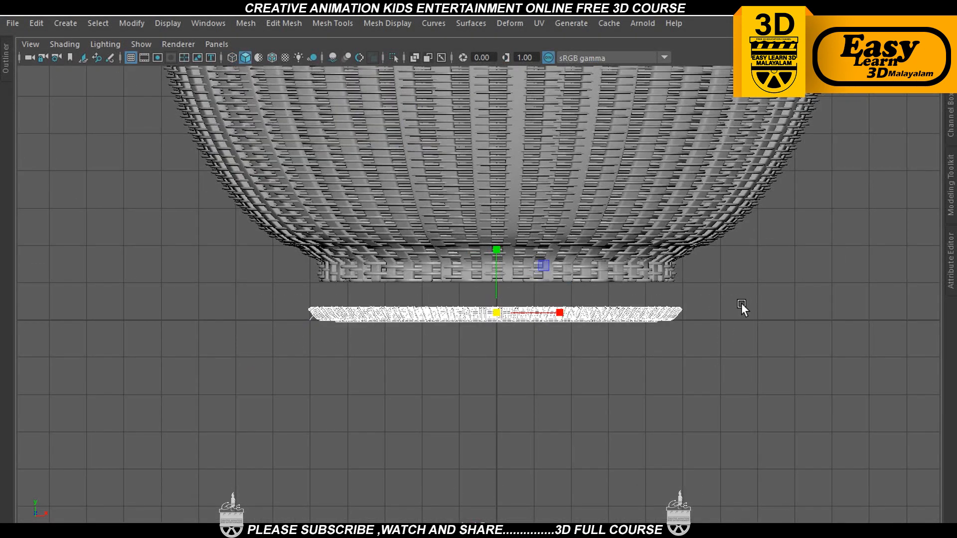
{"action": "scroll", "coordinate": [444, 361], "scroll_direction": "up", "scroll_amount": 2}
{"action": "scroll", "coordinate": [233, 369], "scroll_direction": "up", "scroll_amount": 1}
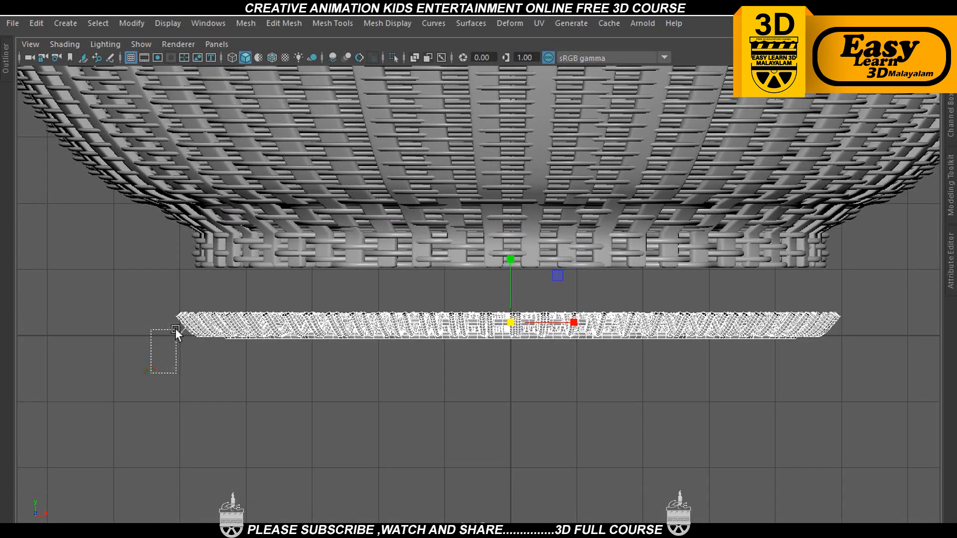
{"action": "left_click_drag", "start_coordinate": [175, 328], "coordinate": [185, 329]}
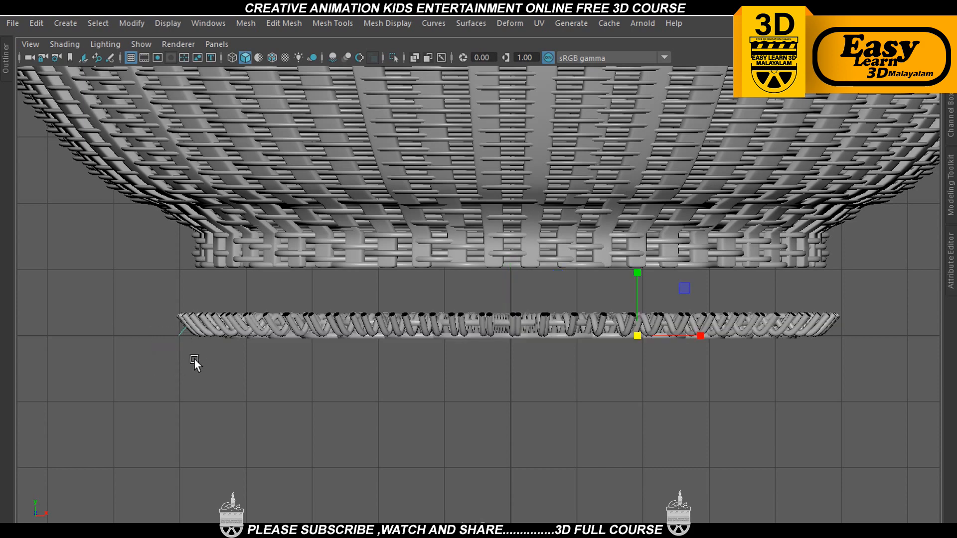
{"action": "left_click", "coordinate": [194, 358]}
{"action": "scroll", "coordinate": [194, 357], "scroll_direction": "down", "scroll_amount": 3}
{"action": "scroll", "coordinate": [494, 369], "scroll_direction": "up", "scroll_amount": 1}
{"action": "middle_click_drag", "start_coordinate": [459, 369], "coordinate": [372, 388], "text": "alt"}
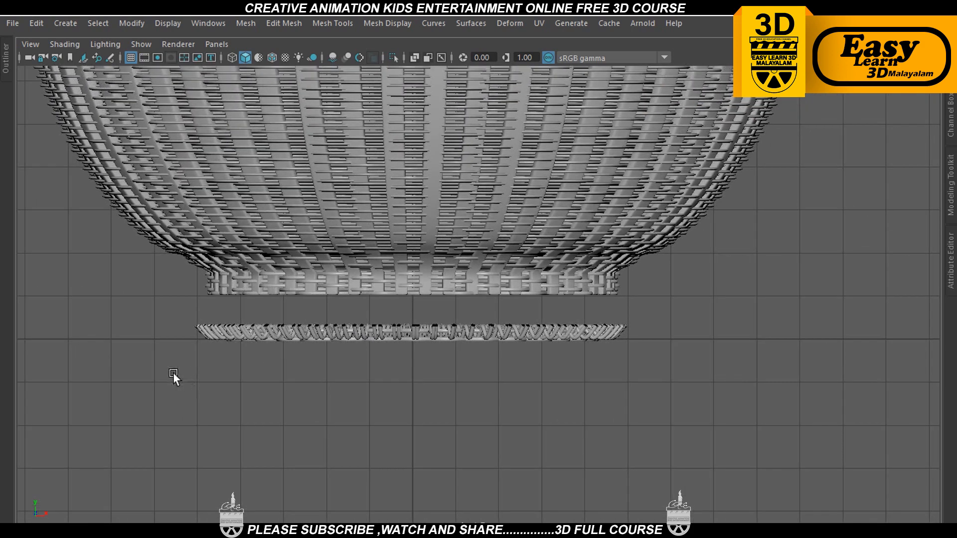
Select all pieces of the woven base and delete their construction history
{"action": "left_click_drag", "start_coordinate": [174, 372], "coordinate": [629, 320]}
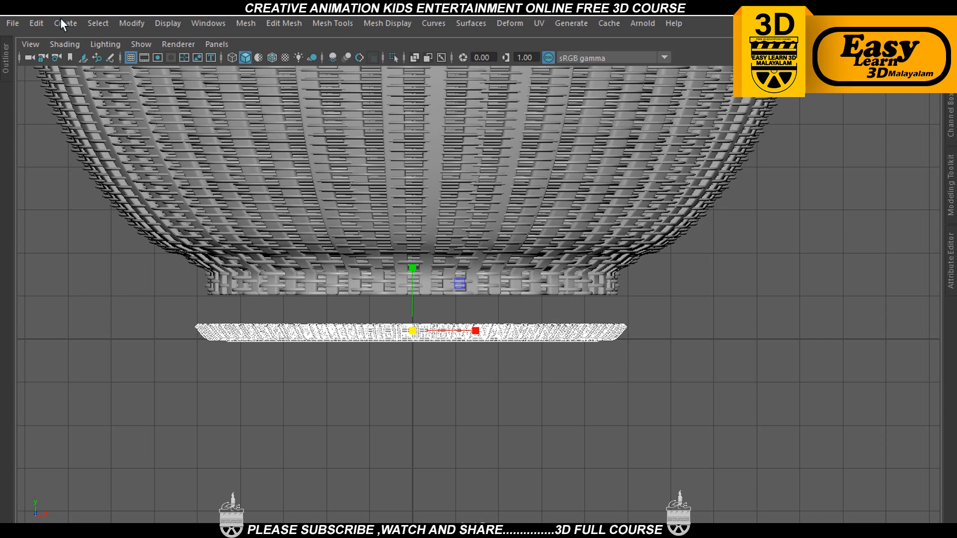
{"action": "left_click", "coordinate": [36, 23]}
{"action": "mouse_move", "coordinate": [161, 193]}
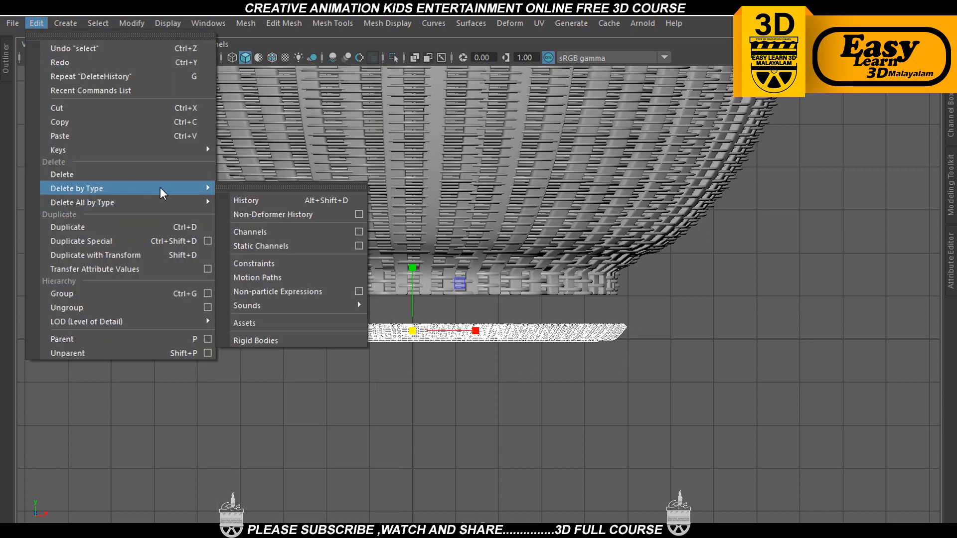
{"action": "left_click", "coordinate": [244, 200]}
Combine the selected base pieces into one mesh and centre its pivot
{"action": "right_click_drag", "start_coordinate": [533, 180], "coordinate": [516, 432], "text": "shift"}
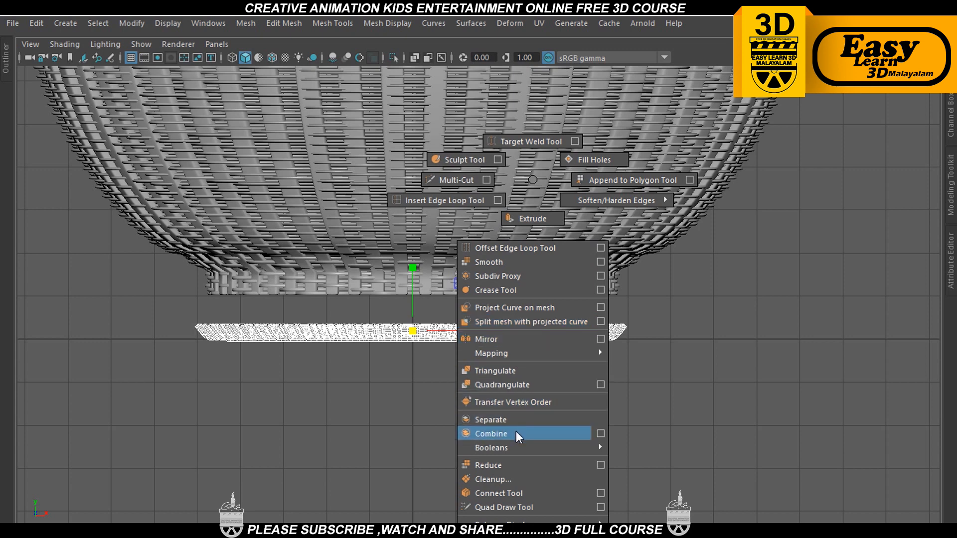
{"action": "right_click_drag", "start_coordinate": [516, 432], "coordinate": [516, 432], "text": "shift"}
{"action": "left_click", "coordinate": [133, 26]}
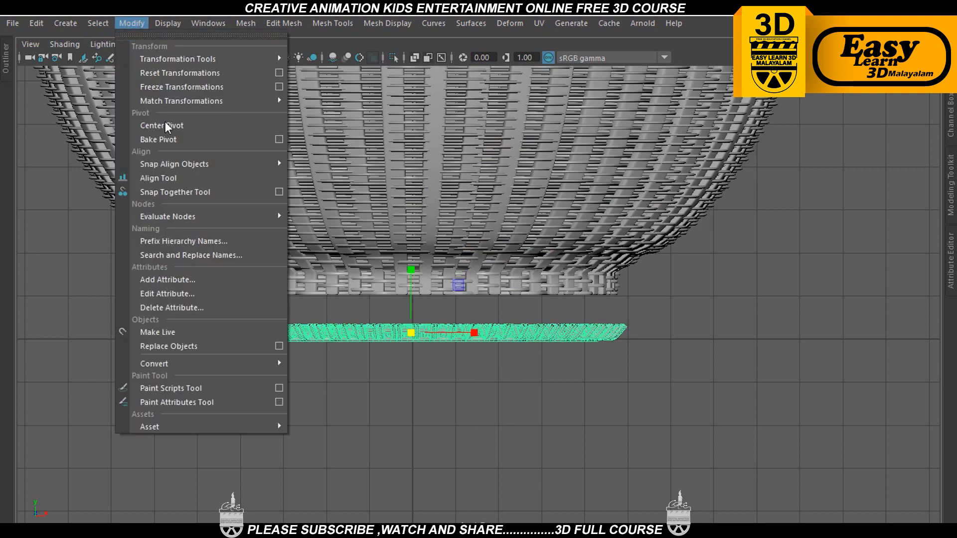
{"action": "left_click", "coordinate": [171, 126]}
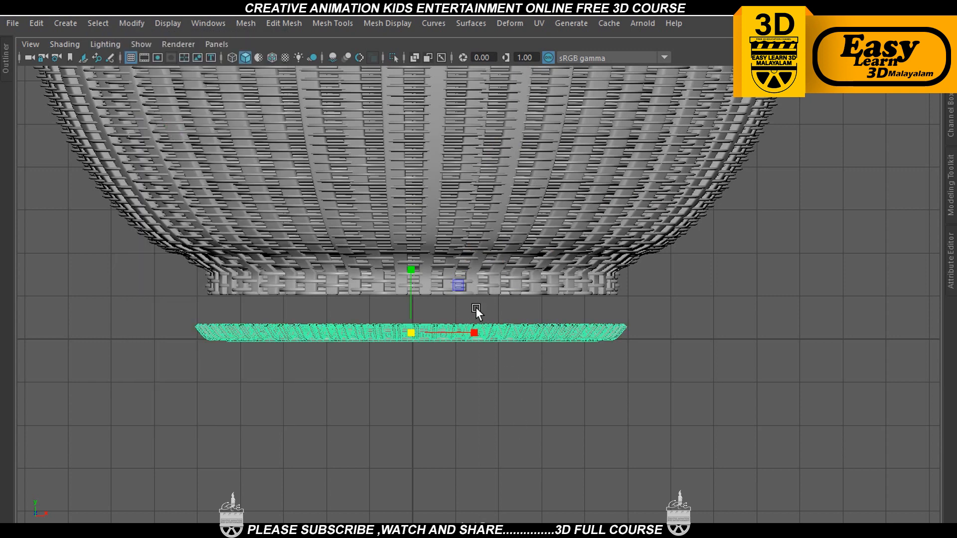
Move the combined base straight up until it fits into the foot of the basket
{"action": "left_click_drag", "start_coordinate": [417, 285], "coordinate": [422, 229]}
{"action": "key", "text": "space"}
{"action": "key", "text": "space"}
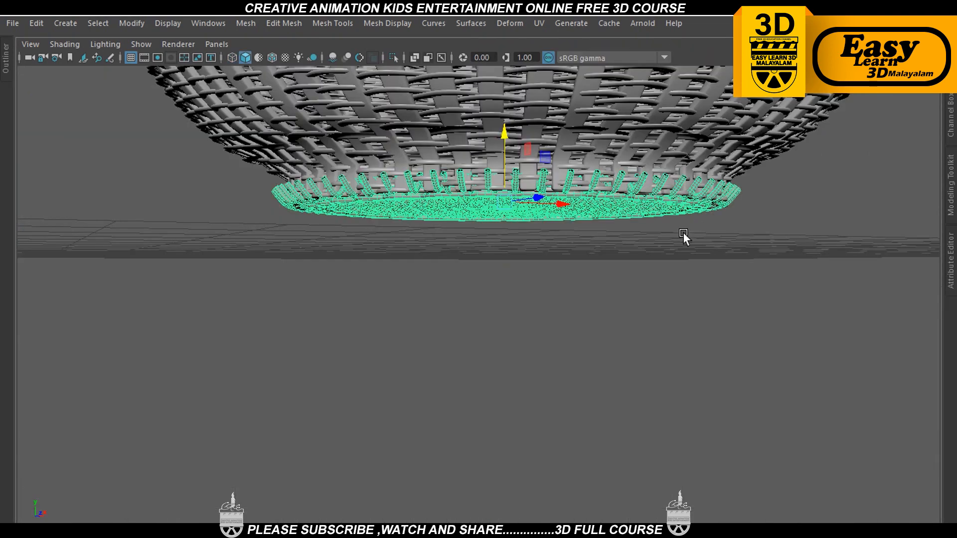
{"action": "left_click_drag", "start_coordinate": [635, 240], "coordinate": [631, 261], "text": "alt"}
{"action": "middle_click_drag", "start_coordinate": [631, 262], "coordinate": [595, 314], "text": "alt"}
{"action": "scroll", "coordinate": [537, 205], "scroll_direction": "up", "scroll_amount": 2}
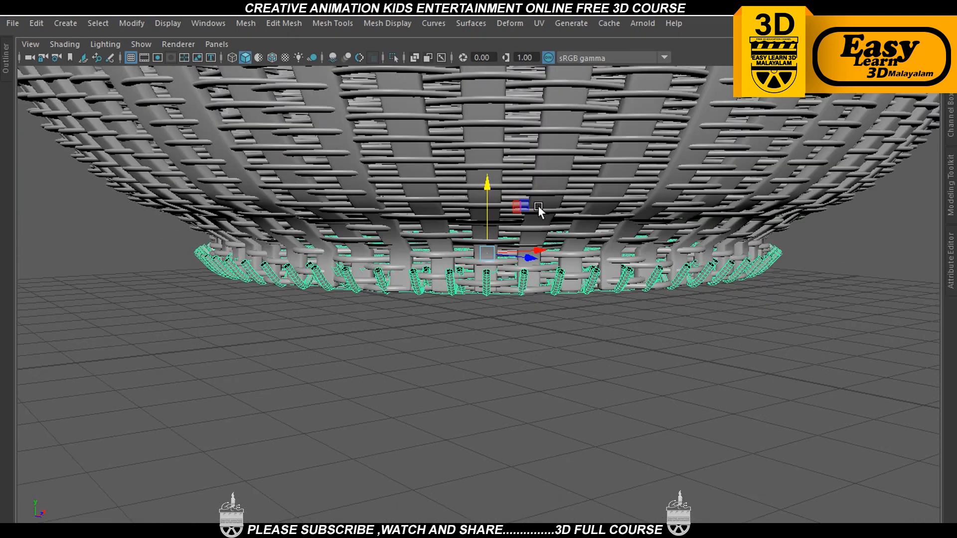
Deselect the base and examine the whole basket with its bottom in place from several angles
{"action": "left_click", "coordinate": [498, 330]}
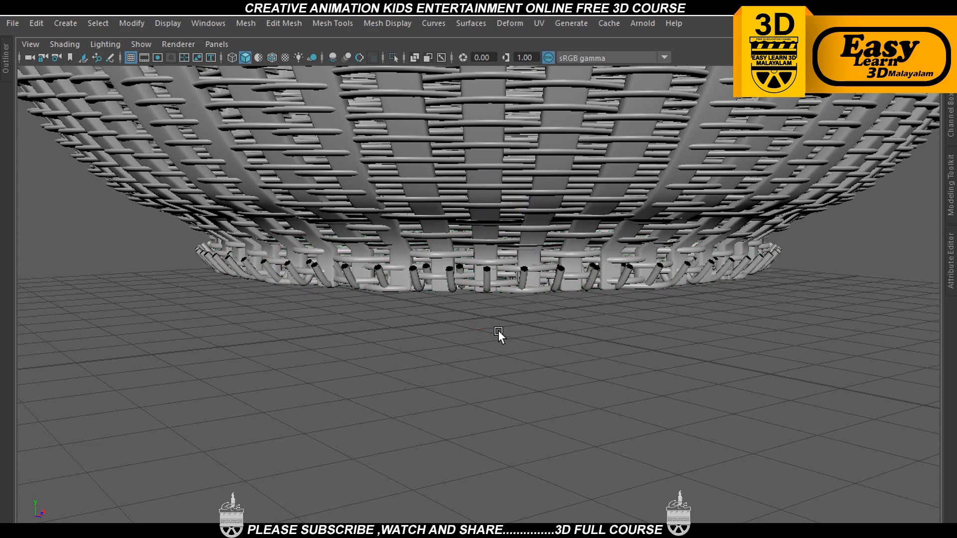
{"action": "left_click_drag", "start_coordinate": [522, 328], "coordinate": [519, 291], "text": "alt"}
{"action": "scroll", "coordinate": [481, 399], "scroll_direction": "down", "scroll_amount": 15}
{"action": "scroll", "coordinate": [608, 337], "scroll_direction": "up", "scroll_amount": 5}
{"action": "scroll", "coordinate": [593, 337], "scroll_direction": "up", "scroll_amount": 8}
{"action": "scroll", "coordinate": [518, 292], "scroll_direction": "down", "scroll_amount": 4}
{"action": "middle_click_drag", "start_coordinate": [547, 297], "coordinate": [486, 366], "text": "alt"}
{"action": "scroll", "coordinate": [637, 354], "scroll_direction": "up", "scroll_amount": 2}
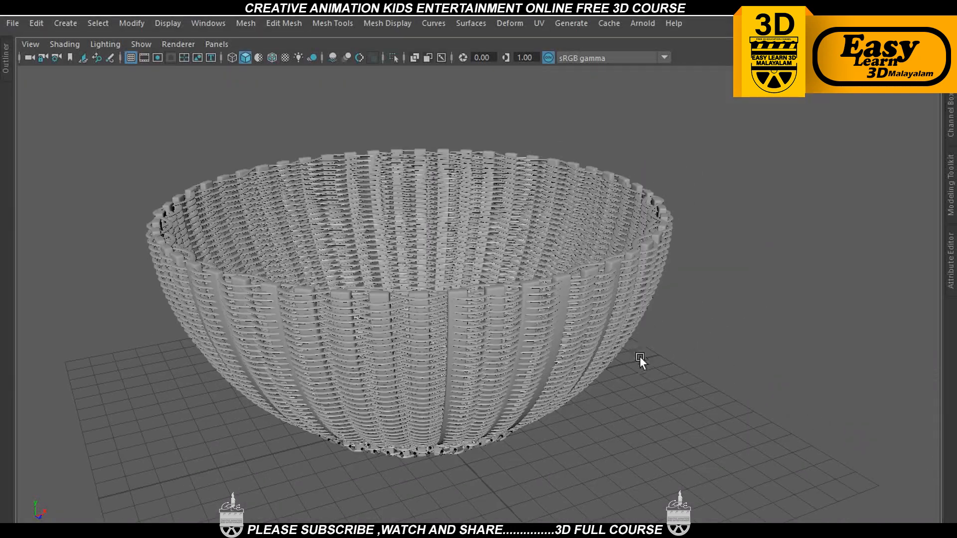
Select the entire basket with its base, delete its construction history and deselect it
{"action": "left_click_drag", "start_coordinate": [639, 357], "coordinate": [672, 367], "text": "alt"}
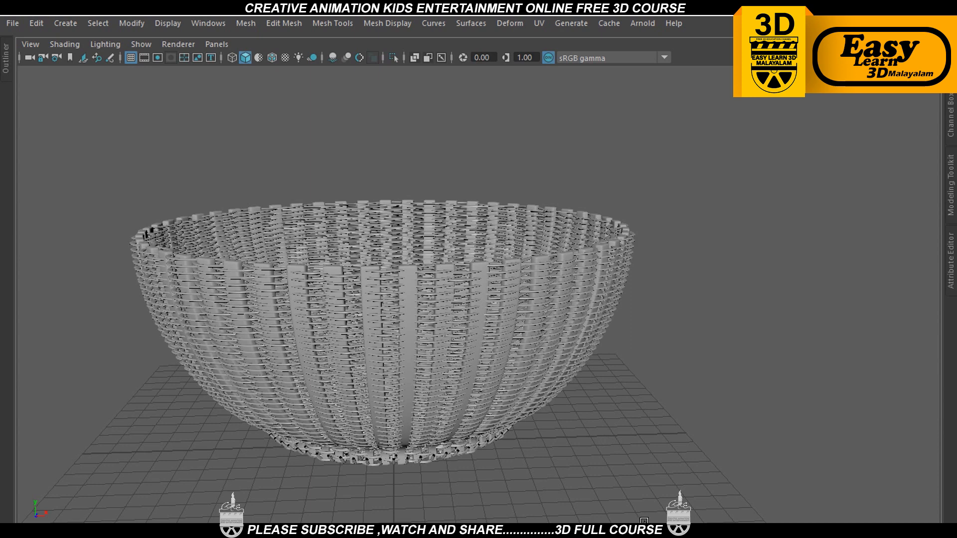
{"action": "key", "text": "space"}
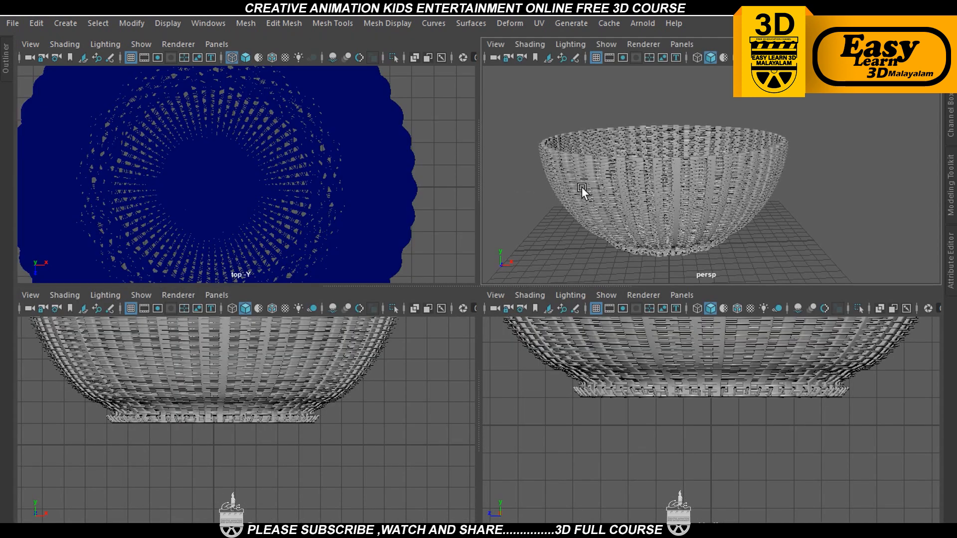
{"action": "key", "text": "space"}
{"action": "key", "text": "space"}
{"action": "scroll", "coordinate": [463, 249], "scroll_direction": "down", "scroll_amount": 3}
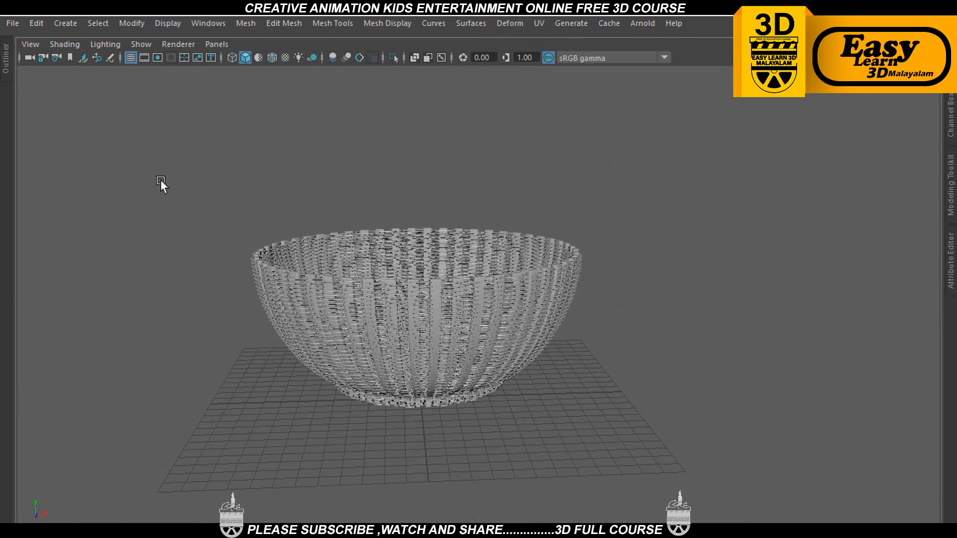
{"action": "left_click_drag", "start_coordinate": [160, 186], "coordinate": [680, 473]}
{"action": "left_click", "coordinate": [36, 24]}
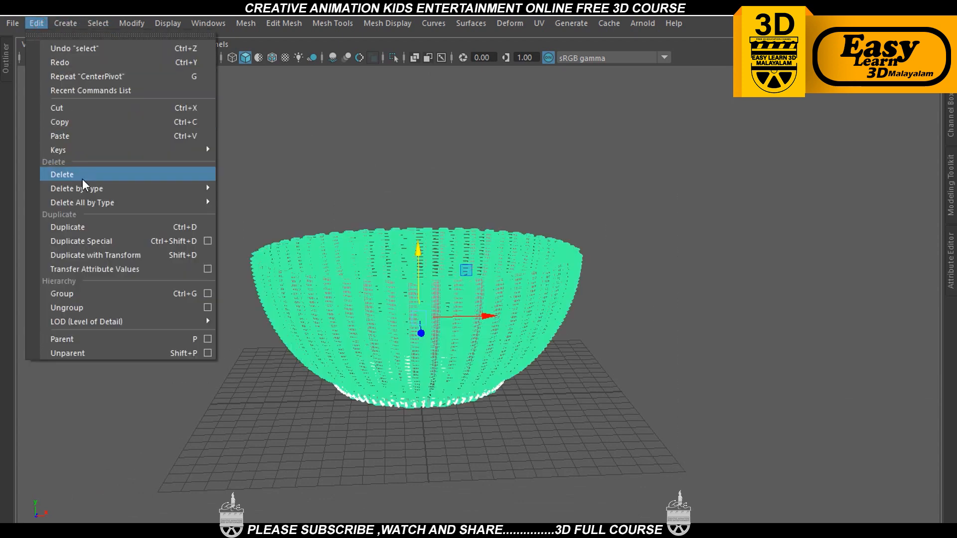
{"action": "mouse_move", "coordinate": [147, 189]}
{"action": "left_click", "coordinate": [254, 201]}
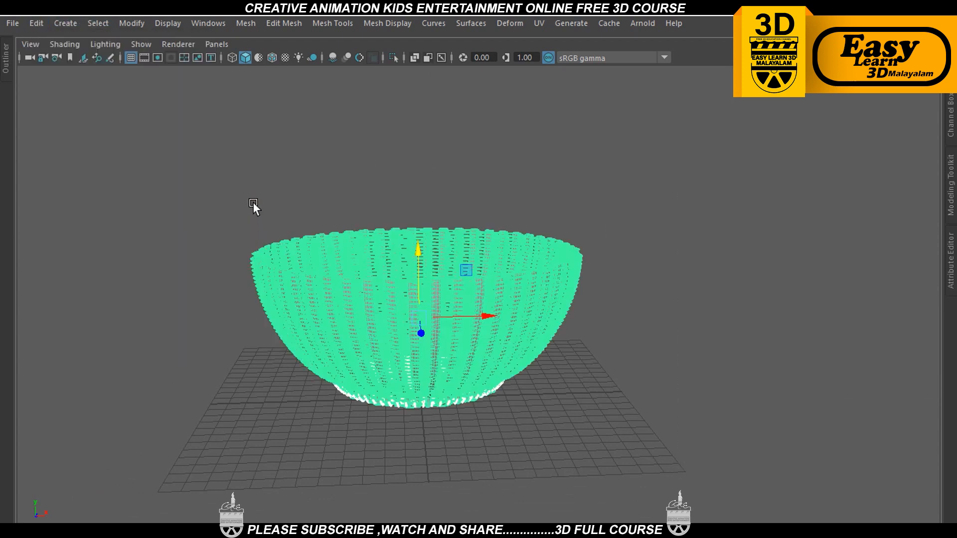
{"action": "left_click", "coordinate": [492, 192]}
Examine the whole basket in the front and top orthographic views
{"action": "left_click_drag", "start_coordinate": [494, 288], "coordinate": [450, 336], "text": "alt"}
{"action": "key", "text": "space"}
{"action": "key", "text": "space"}
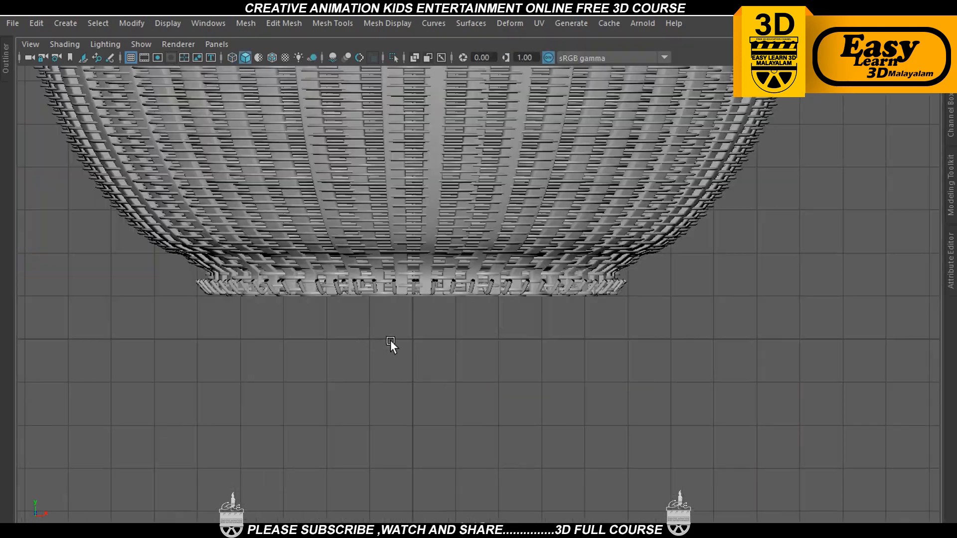
{"action": "scroll", "coordinate": [492, 192], "scroll_direction": "down", "scroll_amount": 2}
{"action": "middle_click_drag", "start_coordinate": [492, 193], "coordinate": [529, 364], "text": "alt"}
{"action": "scroll", "coordinate": [491, 359], "scroll_direction": "down", "scroll_amount": 1}
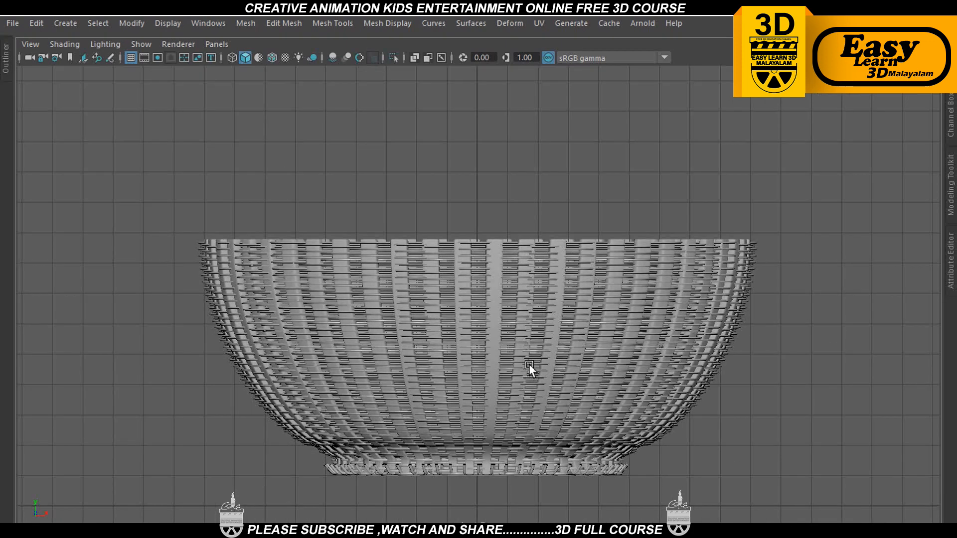
{"action": "key", "text": "space"}
{"action": "key", "text": "space"}
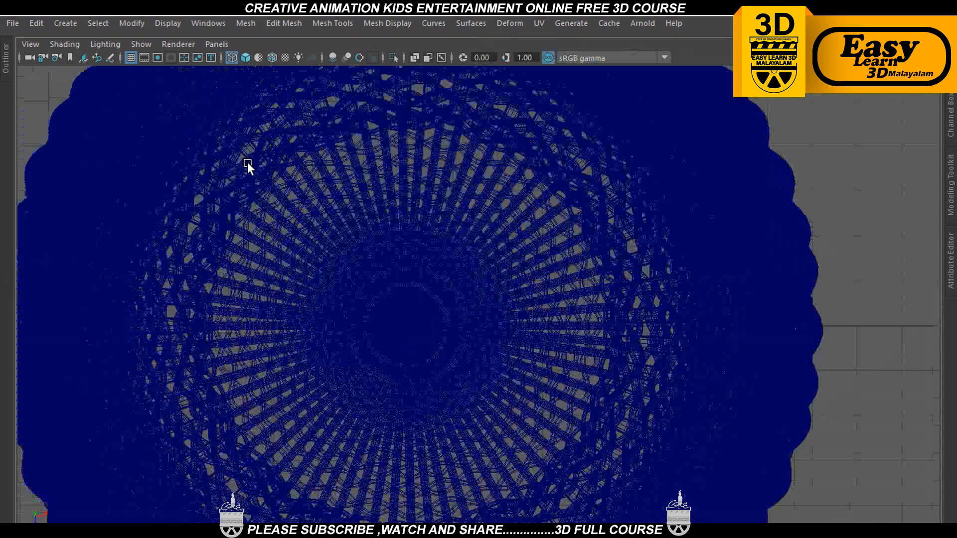
{"action": "scroll", "coordinate": [320, 193], "scroll_direction": "down", "scroll_amount": 2}
{"action": "scroll", "coordinate": [354, 207], "scroll_direction": "down", "scroll_amount": 1}
{"action": "scroll", "coordinate": [355, 208], "scroll_direction": "down", "scroll_amount": 1}
Create a NURBS circle at the origin, below the basket, and frame it in the front view
{"action": "key", "text": "ctrl+space"}
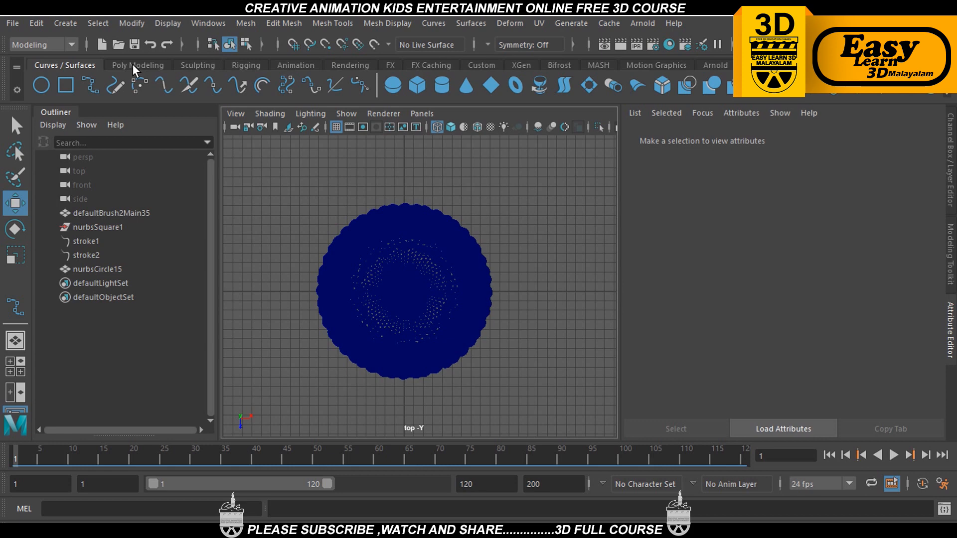
{"action": "key", "text": "space"}
{"action": "key", "text": "space"}
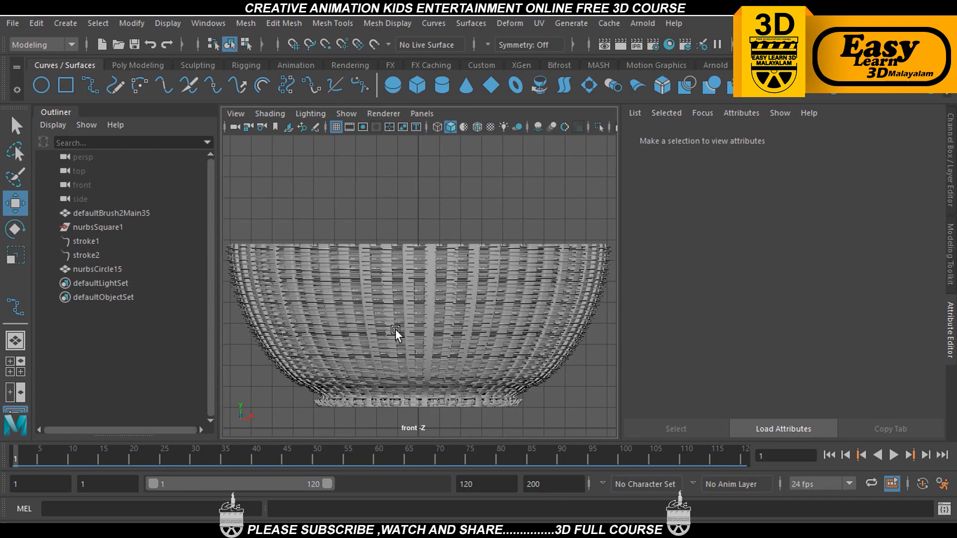
{"action": "left_click", "coordinate": [41, 85]}
{"action": "key", "text": "ctrl+space"}
{"action": "scroll", "coordinate": [512, 387], "scroll_direction": "down", "scroll_amount": 5}
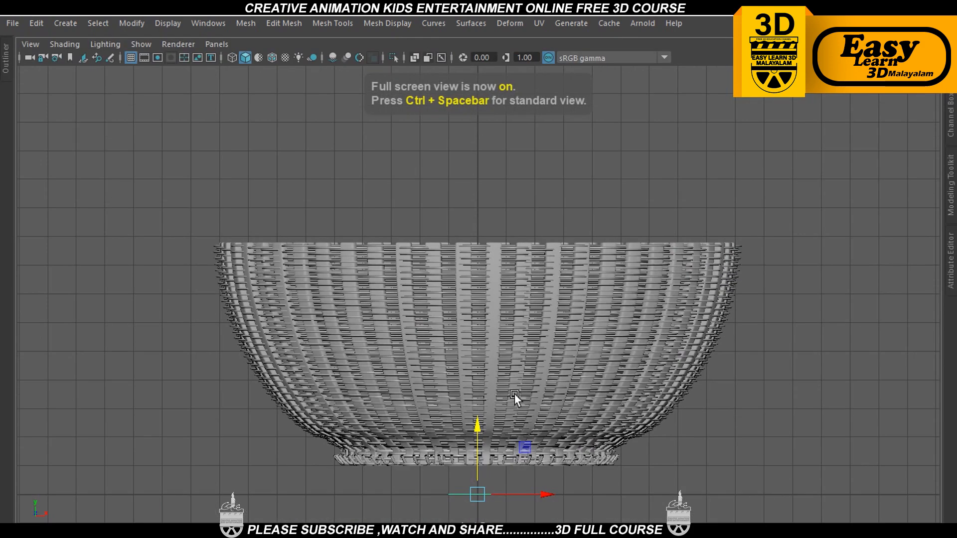
{"action": "middle_click_drag", "start_coordinate": [515, 394], "coordinate": [507, 321], "text": "alt"}
Set the Rotate tool's step snap to Relative with a 90-degree increment
{"action": "key", "text": "ctrl+space"}
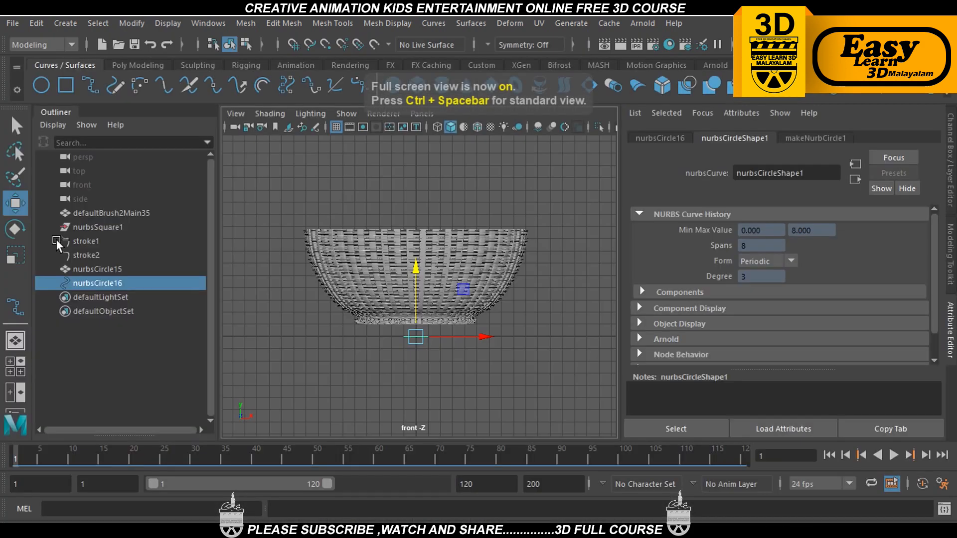
{"action": "double_click", "coordinate": [17, 230]}
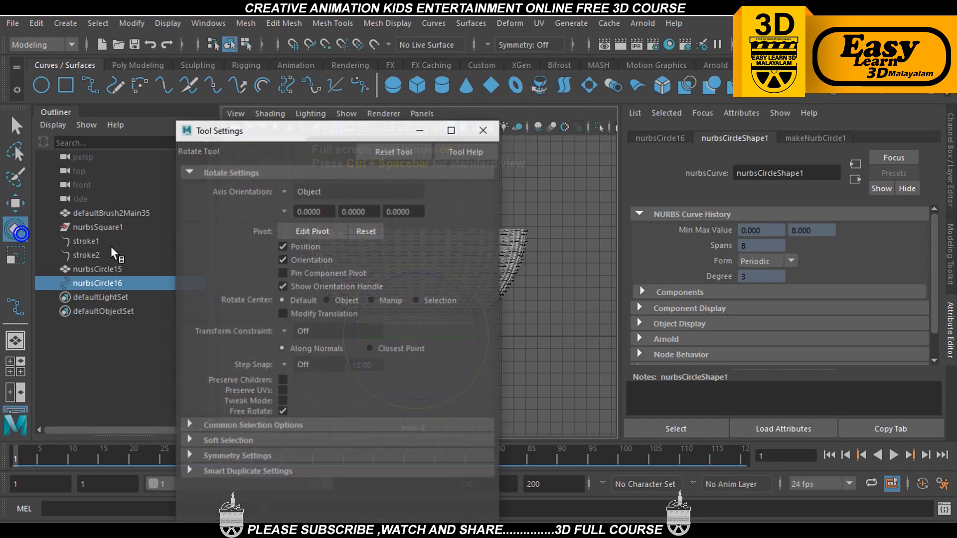
{"action": "left_click", "coordinate": [285, 364]}
{"action": "left_click", "coordinate": [324, 387]}
{"action": "double_click", "coordinate": [374, 368]}
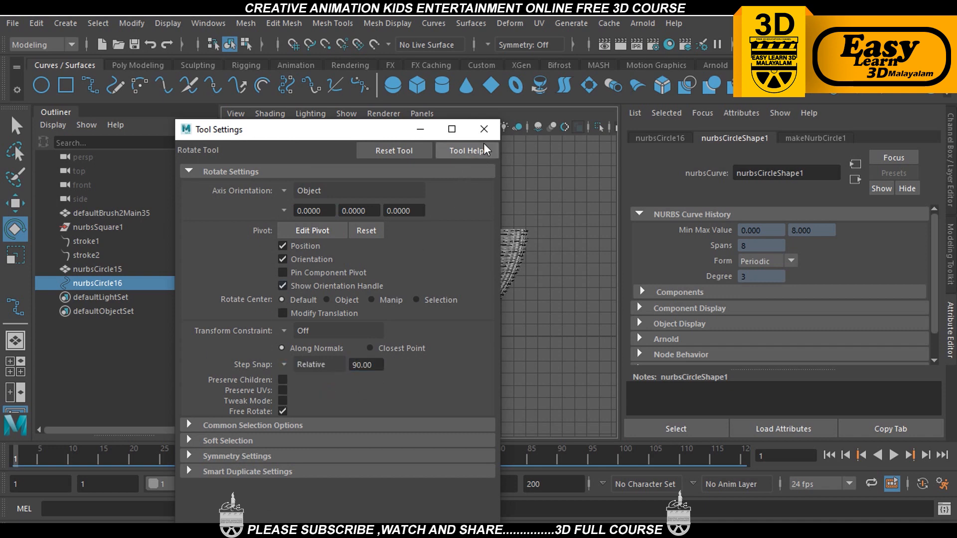
{"action": "left_click", "coordinate": [484, 129]}
{"action": "key", "text": "ctrl+space"}
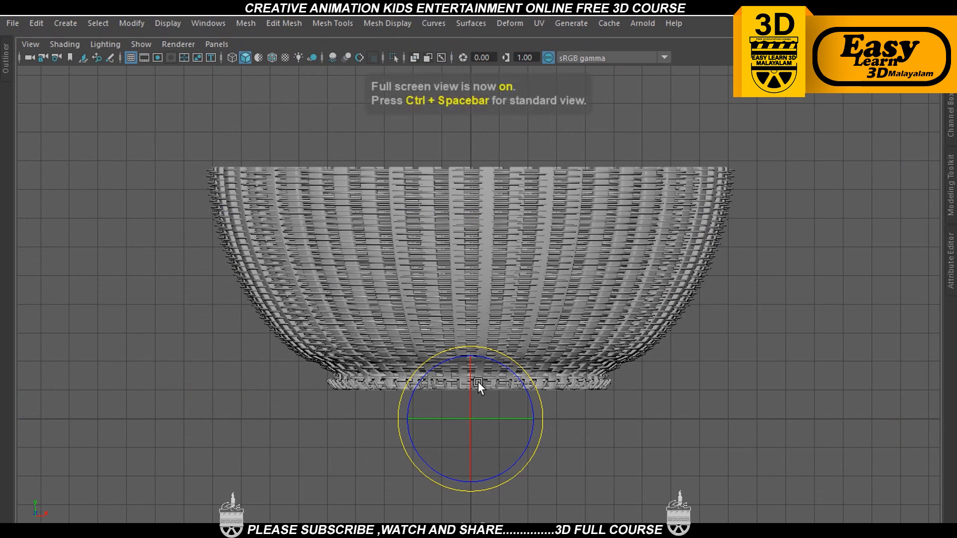
Rotate the circle 90 degrees so it stands upright facing the front, and scale it up uniformly to nearly the basket's width
{"action": "left_click_drag", "start_coordinate": [472, 392], "coordinate": [462, 475]}
{"action": "key", "text": "w"}
{"action": "key", "text": "e"}
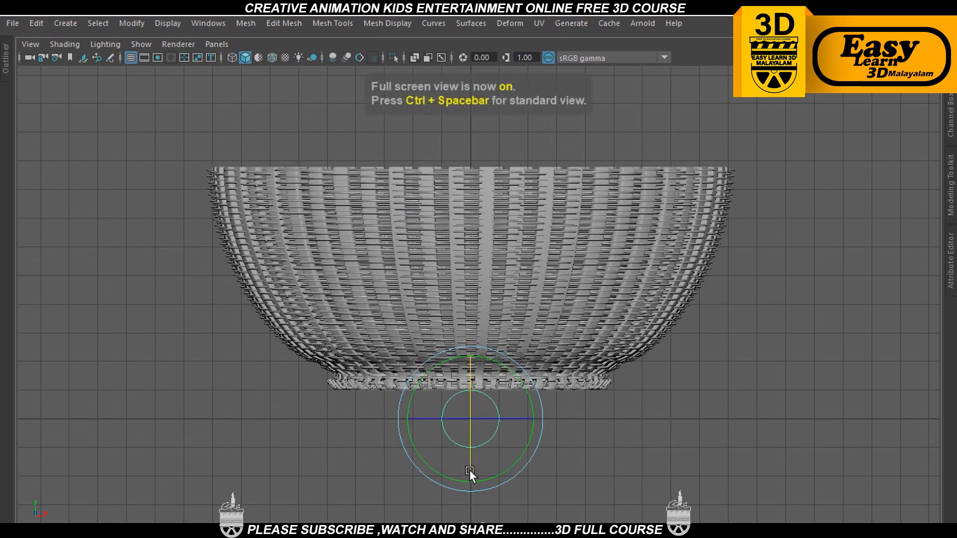
{"action": "key", "text": "r"}
{"action": "left_click_drag", "start_coordinate": [471, 418], "coordinate": [765, 454]}
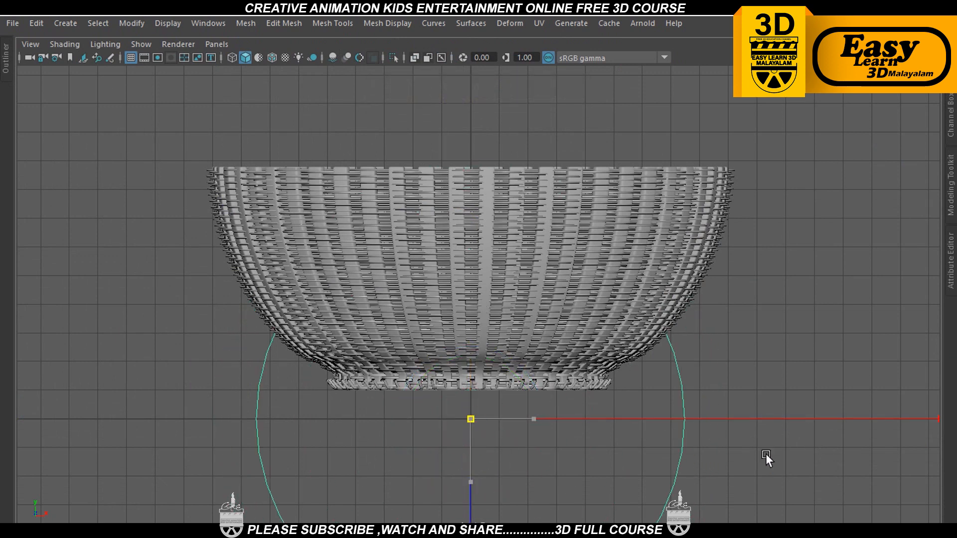
Raise the circle until its centre sits just below the basket's rim and enlarge it to almost the rim's width
{"action": "key", "text": "w"}
{"action": "left_click_drag", "start_coordinate": [470, 329], "coordinate": [490, 121]}
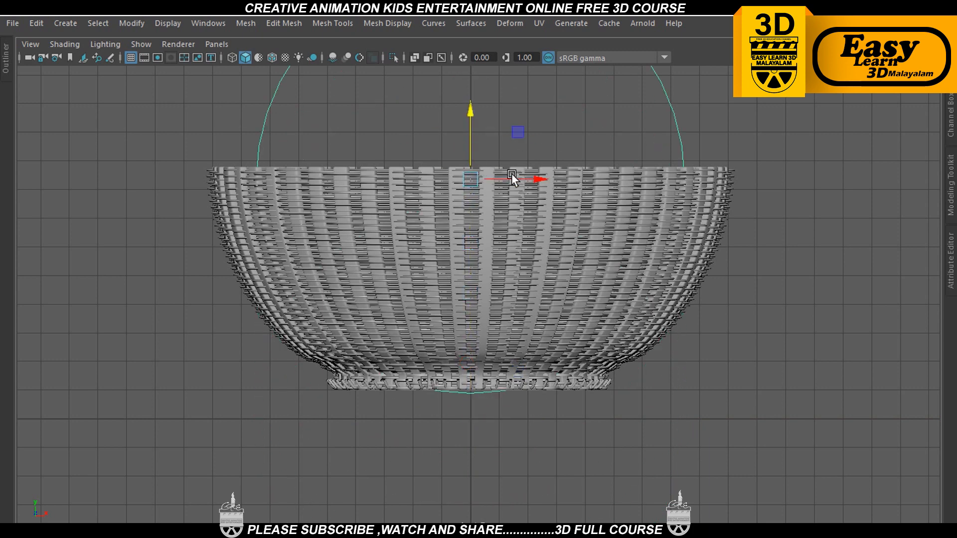
{"action": "middle_click_drag", "start_coordinate": [511, 173], "coordinate": [495, 310], "text": "alt"}
{"action": "key", "text": "r"}
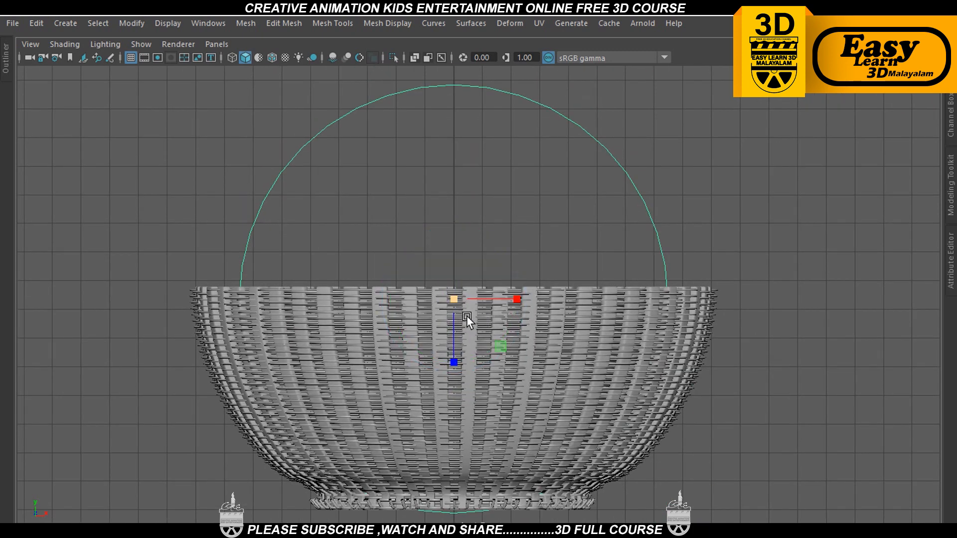
{"action": "left_click_drag", "start_coordinate": [455, 299], "coordinate": [507, 296]}
Examine in perspective how the upright circle meets the two sides of the basket's rim
{"action": "key", "text": "space"}
{"action": "key", "text": "space"}
{"action": "left_click_drag", "start_coordinate": [714, 205], "coordinate": [589, 331], "text": "alt"}
{"action": "scroll", "coordinate": [646, 255], "scroll_direction": "up", "scroll_amount": 3}
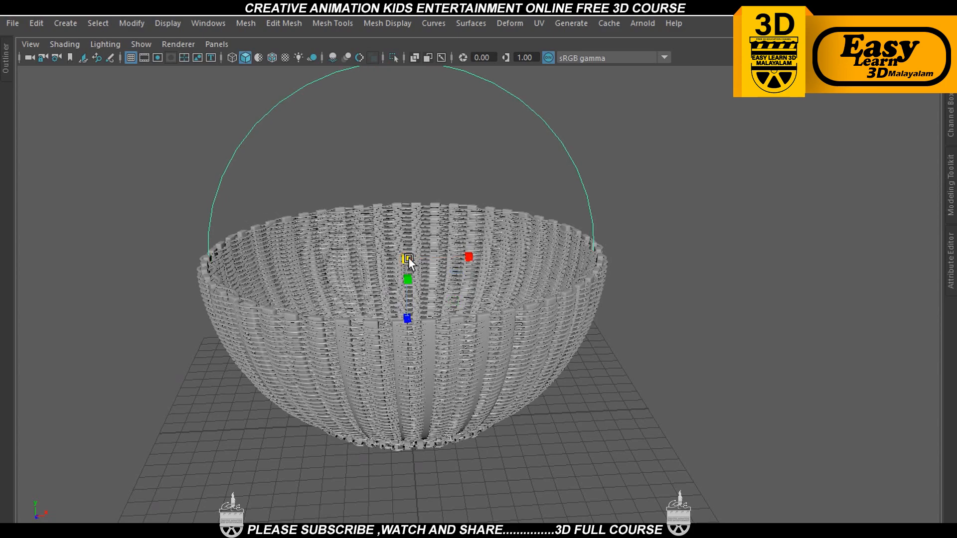
{"action": "mouse_move", "coordinate": [412, 293]}
{"action": "left_mouse_down", "text": "alt"}
{"action": "mouse_move", "coordinate": [441, 297]}
{"action": "mouse_move", "coordinate": [422, 288]}
{"action": "left_mouse_up", "text": "alt"}
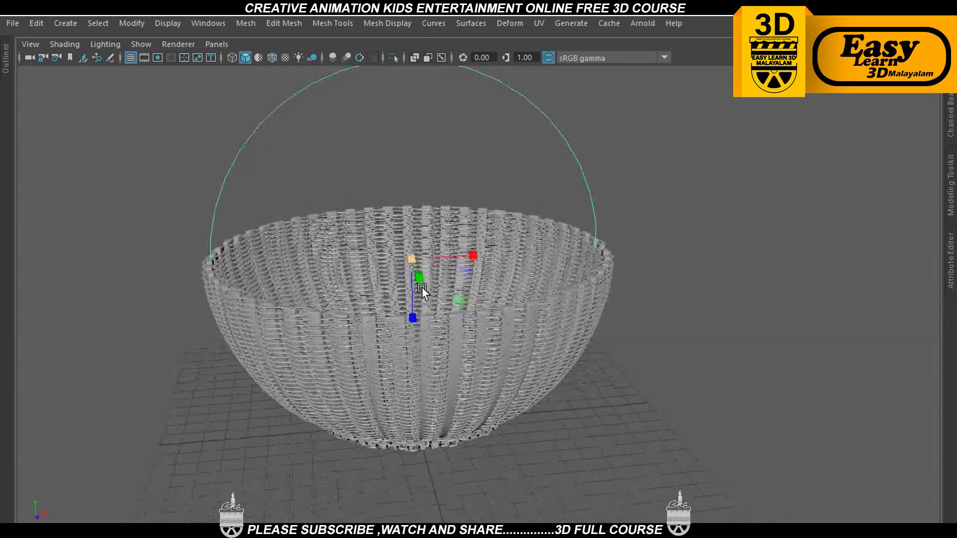
{"action": "left_click", "coordinate": [660, 263]}
{"action": "scroll", "coordinate": [659, 264], "scroll_direction": "down", "scroll_amount": 3}
{"action": "left_click_drag", "start_coordinate": [657, 265], "coordinate": [573, 228], "text": "alt"}
Put the circle in component mode, show the front view in wireframe and mark a curve point at one side of the rim
{"action": "key", "text": "space"}
{"action": "key", "text": "space"}
{"action": "scroll", "coordinate": [483, 331], "scroll_direction": "up", "scroll_amount": 1}
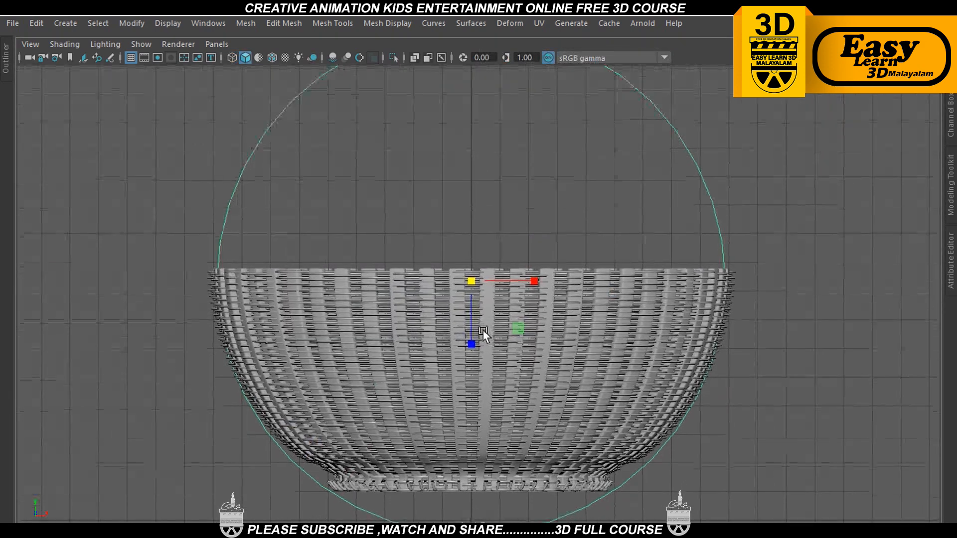
{"action": "scroll", "coordinate": [483, 330], "scroll_direction": "up", "scroll_amount": 1}
{"action": "right_click", "coordinate": [818, 203], "text": "shift"}
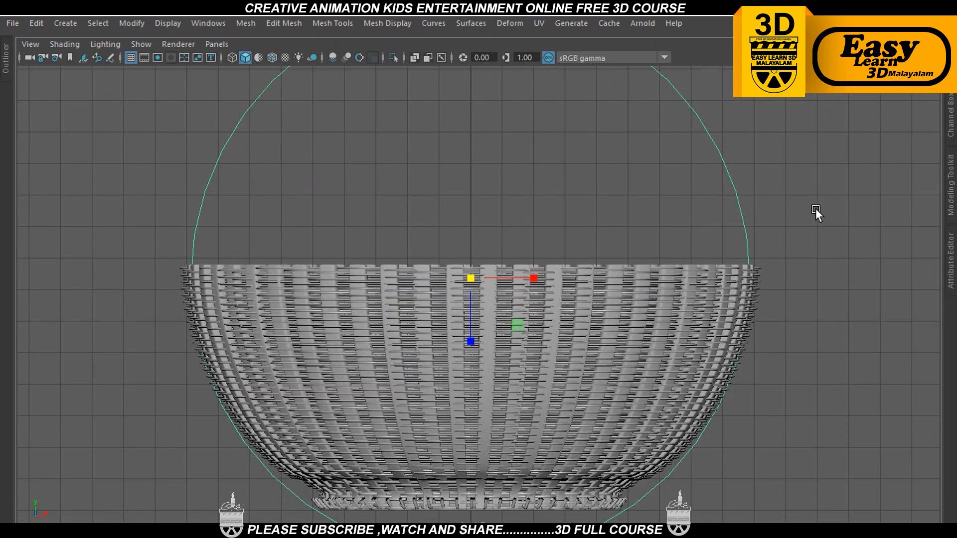
{"action": "right_click_drag", "start_coordinate": [816, 208], "coordinate": [821, 131]}
{"action": "key", "text": "4"}
{"action": "middle_click_drag", "start_coordinate": [787, 319], "coordinate": [722, 369], "text": "alt"}
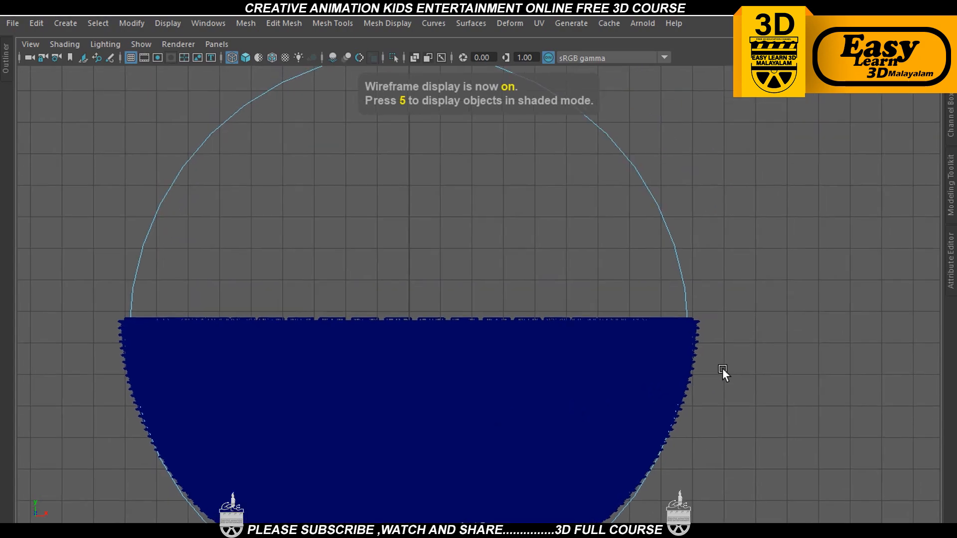
{"action": "scroll", "coordinate": [722, 369], "scroll_direction": "up", "scroll_amount": 2}
{"action": "middle_click_drag", "start_coordinate": [777, 385], "coordinate": [675, 376], "text": "alt"}
{"action": "scroll", "coordinate": [676, 377], "scroll_direction": "up", "scroll_amount": 2}
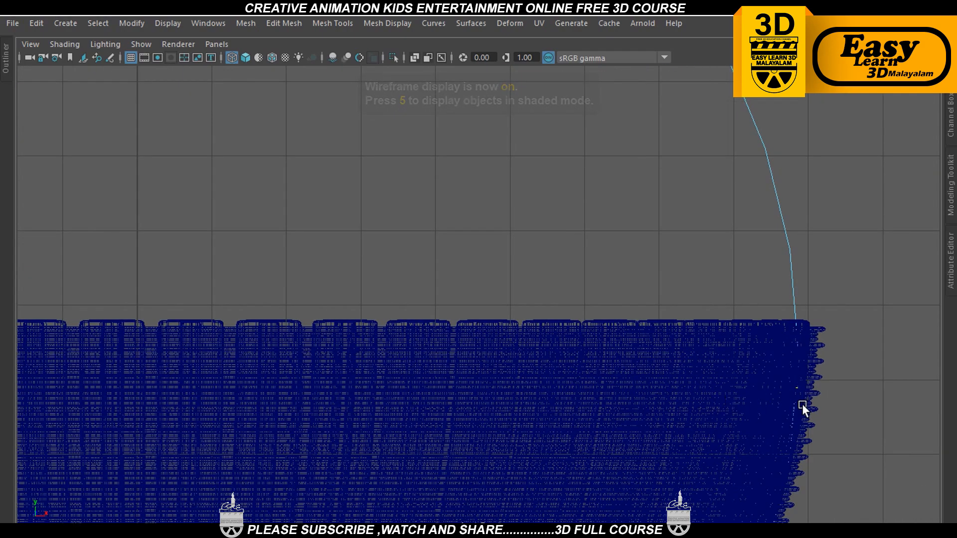
Mark the matching curve point at the opposite side of the rim and detach the circle at both points
{"action": "scroll", "coordinate": [800, 399], "scroll_direction": "down", "scroll_amount": 2}
{"action": "middle_click_drag", "start_coordinate": [232, 357], "coordinate": [669, 331], "text": "alt"}
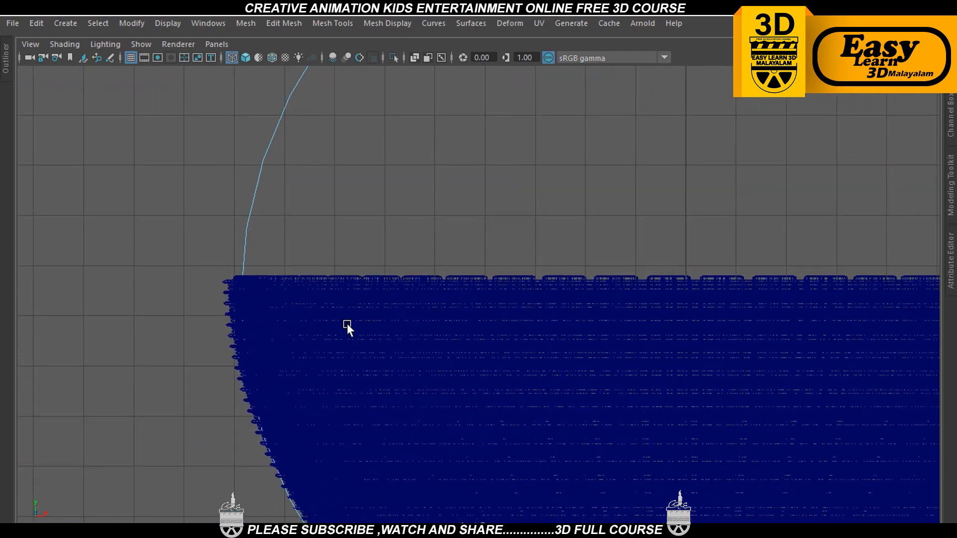
{"action": "scroll", "coordinate": [319, 325], "scroll_direction": "up", "scroll_amount": 2}
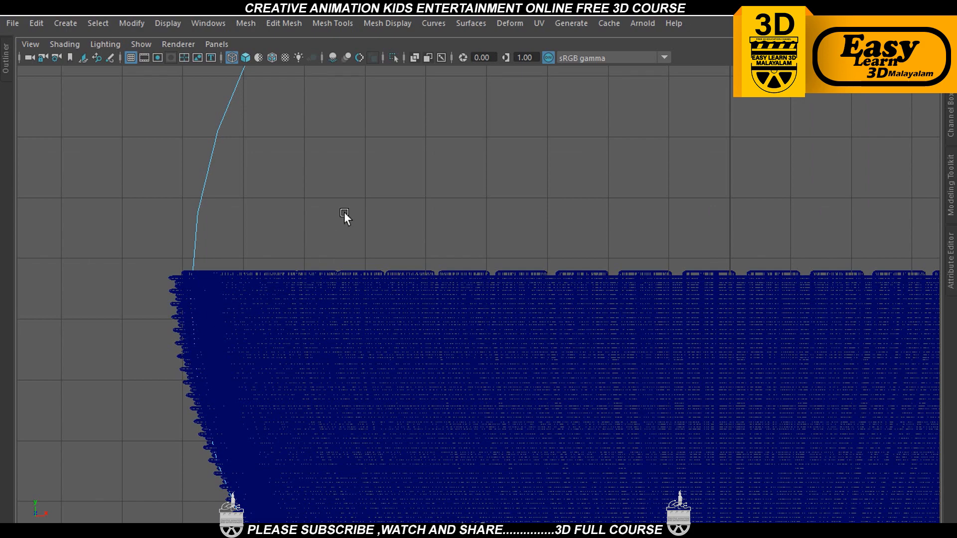
{"action": "scroll", "coordinate": [251, 317], "scroll_direction": "up", "scroll_amount": 2}
{"action": "middle_click_drag", "start_coordinate": [106, 346], "coordinate": [231, 333], "text": "alt"}
{"action": "scroll", "coordinate": [231, 333], "scroll_direction": "down", "scroll_amount": 5}
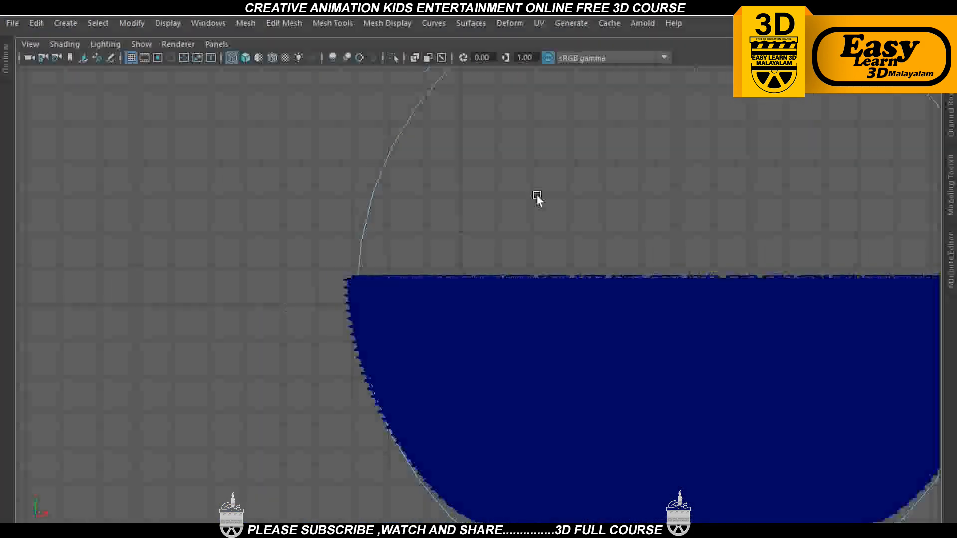
{"action": "right_click", "coordinate": [550, 182], "text": "shift"}
{"action": "left_click", "coordinate": [548, 222]}
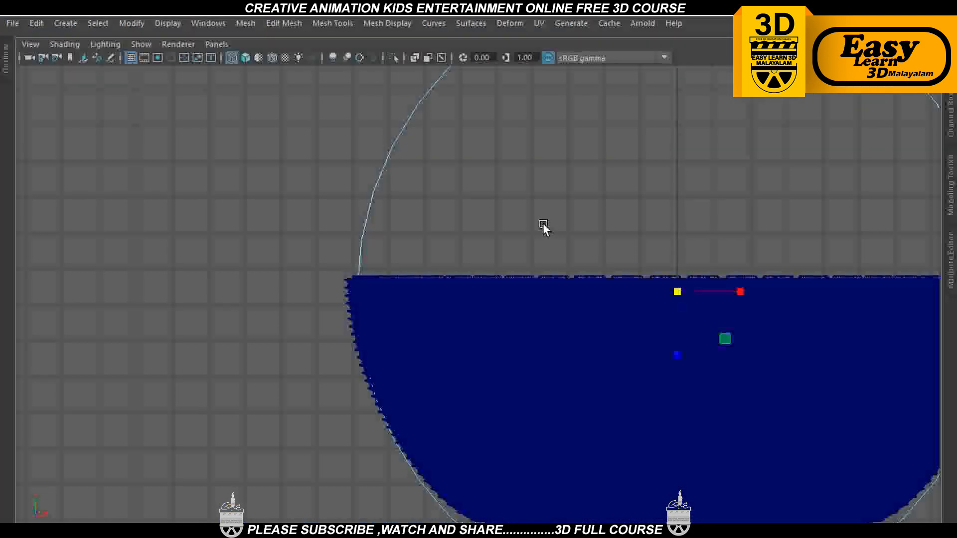
Delete the lower part of the split circle, keeping only the arc above the basket's rim
{"action": "scroll", "coordinate": [648, 274], "scroll_direction": "down", "scroll_amount": 2}
{"action": "middle_click_drag", "start_coordinate": [648, 275], "coordinate": [438, 235], "text": "alt"}
{"action": "left_click", "coordinate": [423, 514]}
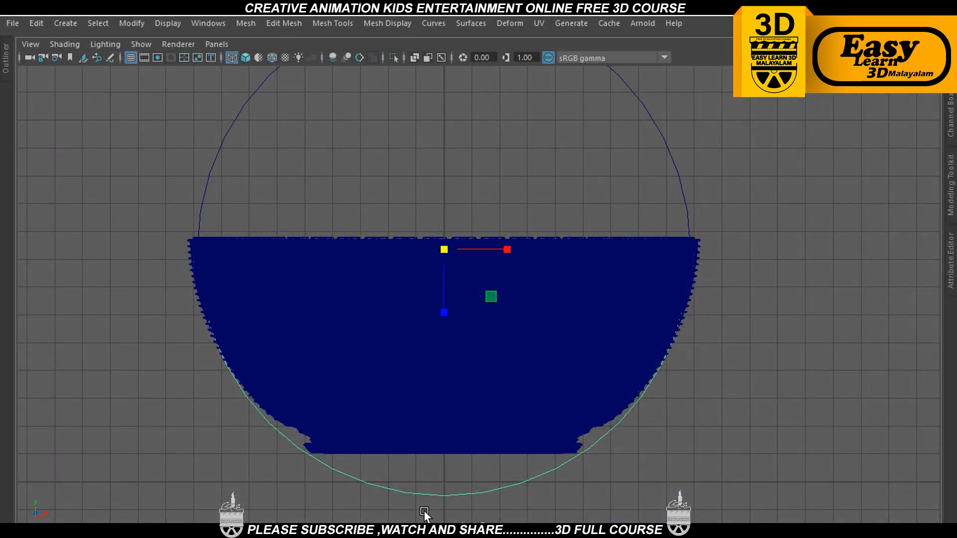
{"action": "key", "text": "space"}
{"action": "key", "text": "space"}
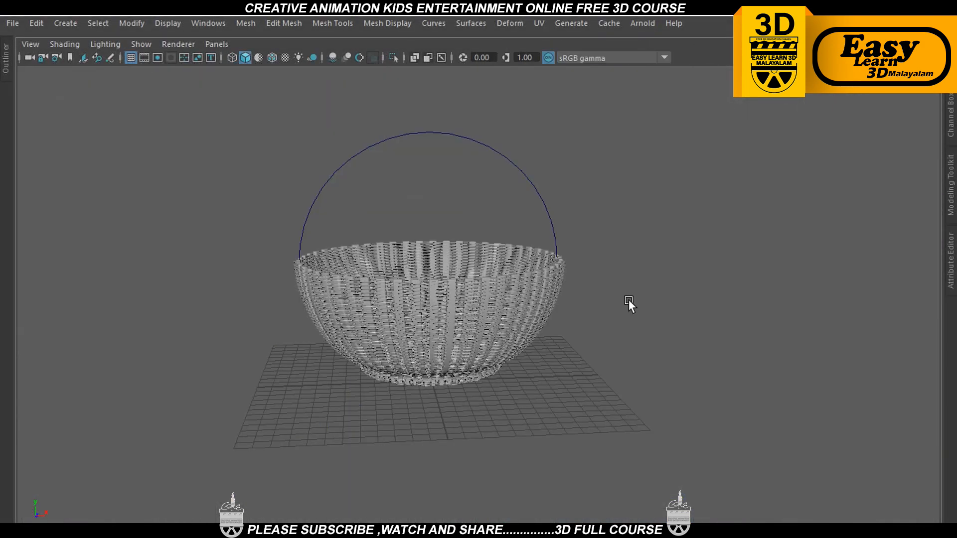
Select the arc curve above the basket's rim and attach the current Paint Effects brush to it
{"action": "left_click_drag", "start_coordinate": [629, 301], "coordinate": [570, 366], "text": "alt"}
{"action": "scroll", "coordinate": [526, 340], "scroll_direction": "up", "scroll_amount": 4}
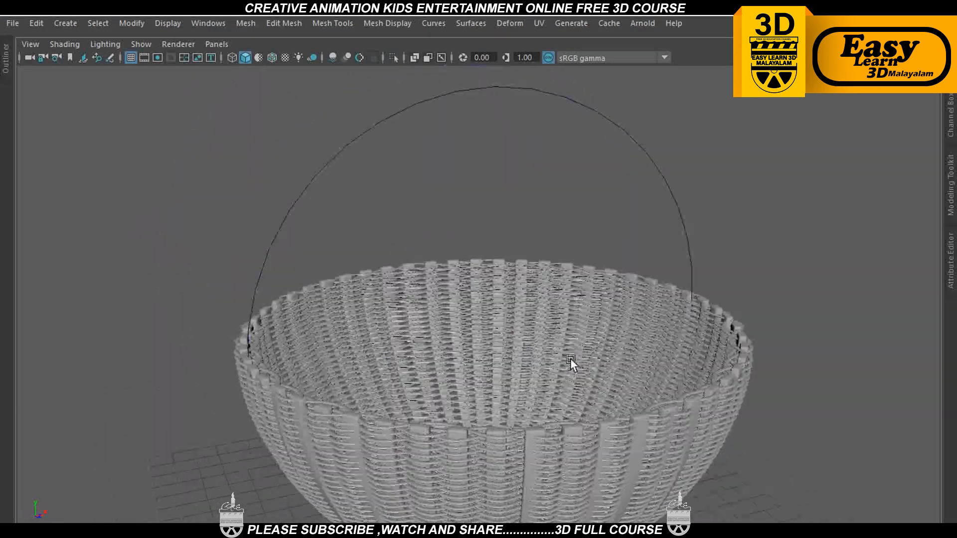
{"action": "scroll", "coordinate": [347, 166], "scroll_direction": "up", "scroll_amount": 3}
{"action": "left_click", "coordinate": [358, 151]}
{"action": "left_click_drag", "start_coordinate": [359, 152], "coordinate": [387, 122], "text": "alt"}
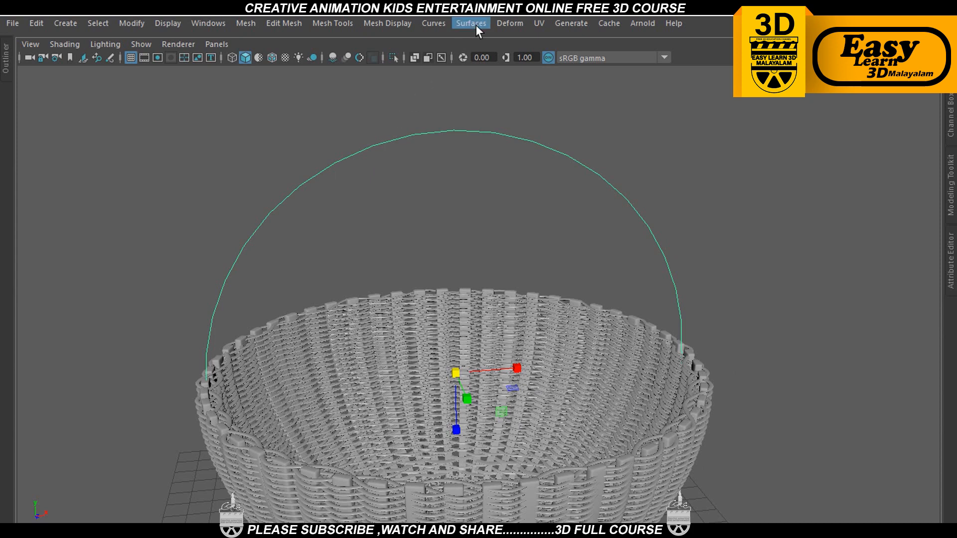
{"action": "middle_click_drag", "start_coordinate": [544, 142], "coordinate": [540, 157], "text": "alt"}
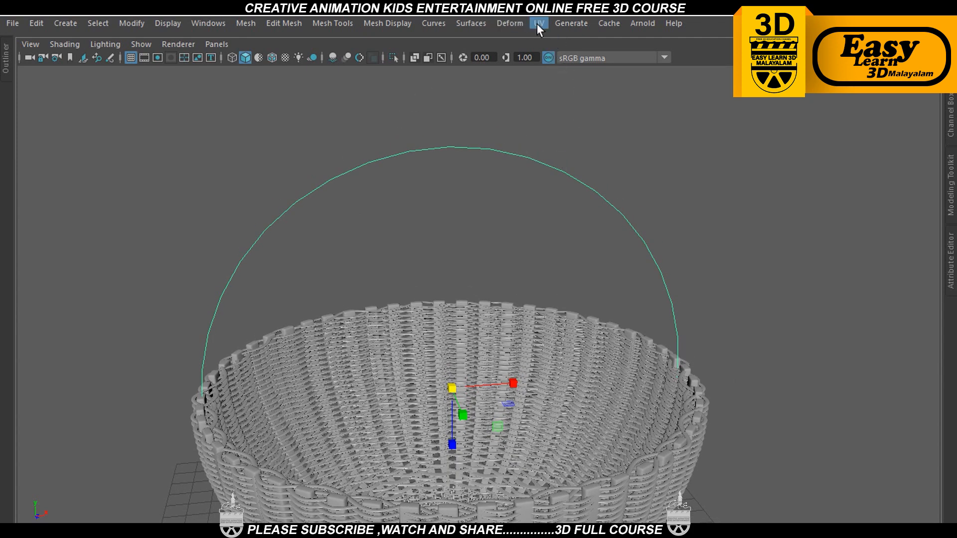
{"action": "left_click", "coordinate": [572, 24]}
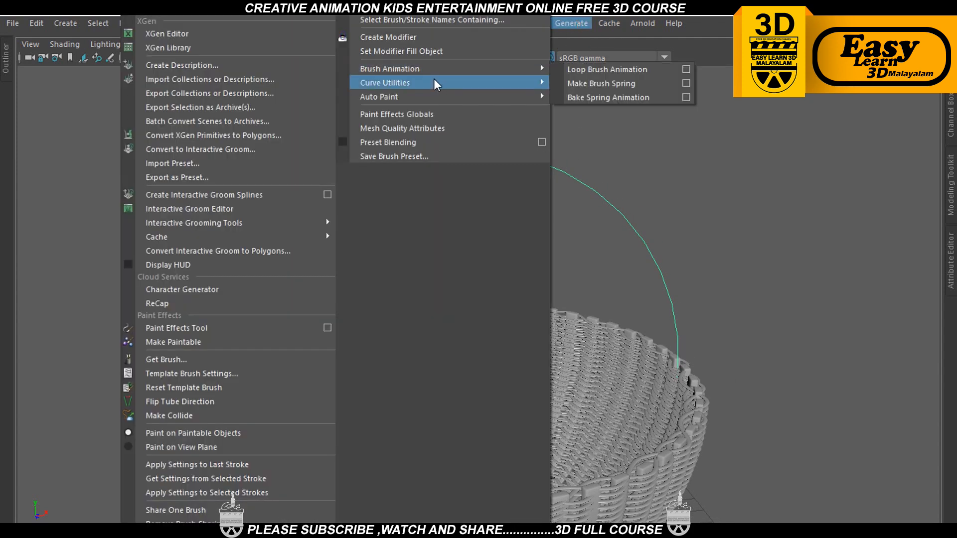
{"action": "mouse_move", "coordinate": [428, 97]}
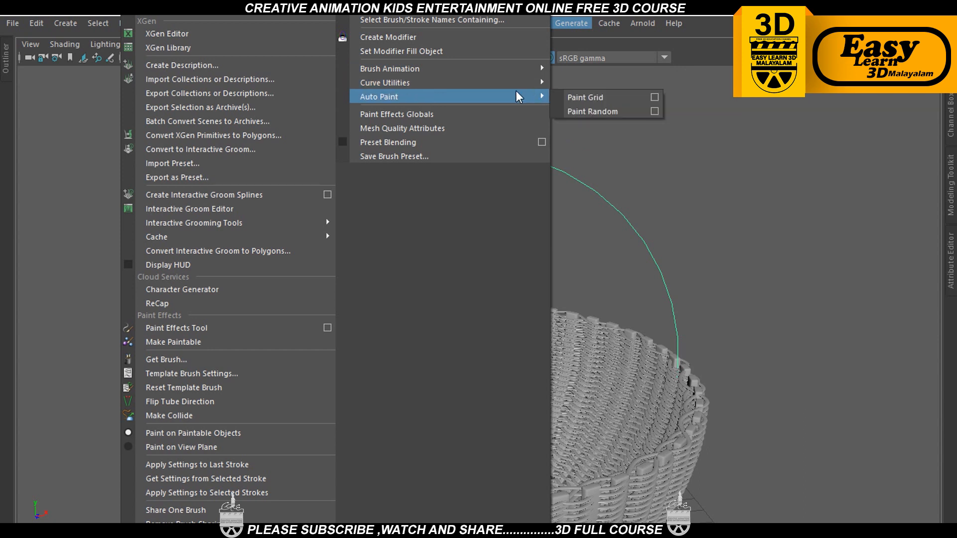
{"action": "mouse_move", "coordinate": [458, 84]}
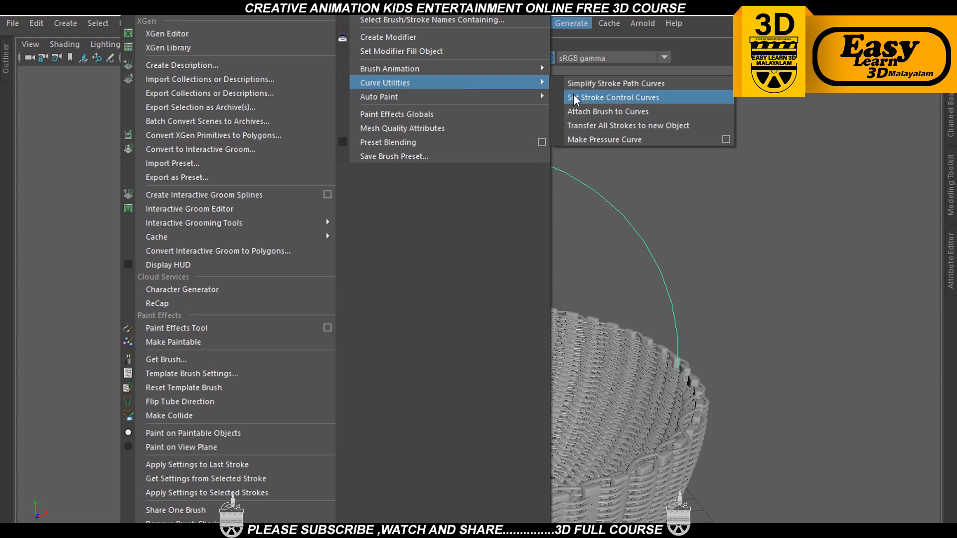
{"action": "left_click", "coordinate": [587, 111]}
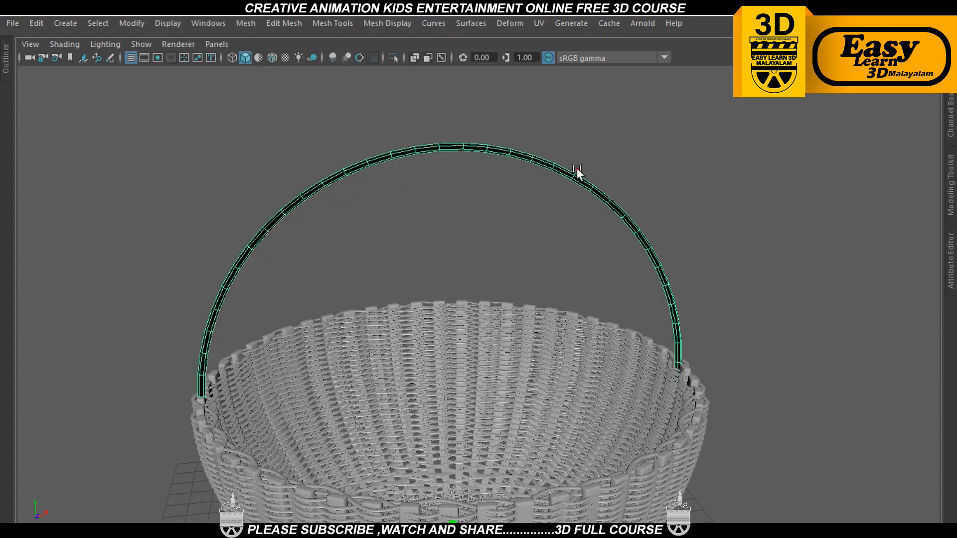
Try centering the pivot of the arched brush stroke, and undo it
{"action": "mouse_move", "coordinate": [576, 171]}
{"action": "left_mouse_down", "text": "alt"}
{"action": "mouse_move", "coordinate": [641, 159]}
{"action": "mouse_move", "coordinate": [592, 155]}
{"action": "mouse_move", "coordinate": [560, 125]}
{"action": "mouse_move", "coordinate": [538, 152]}
{"action": "left_mouse_up", "text": "alt"}
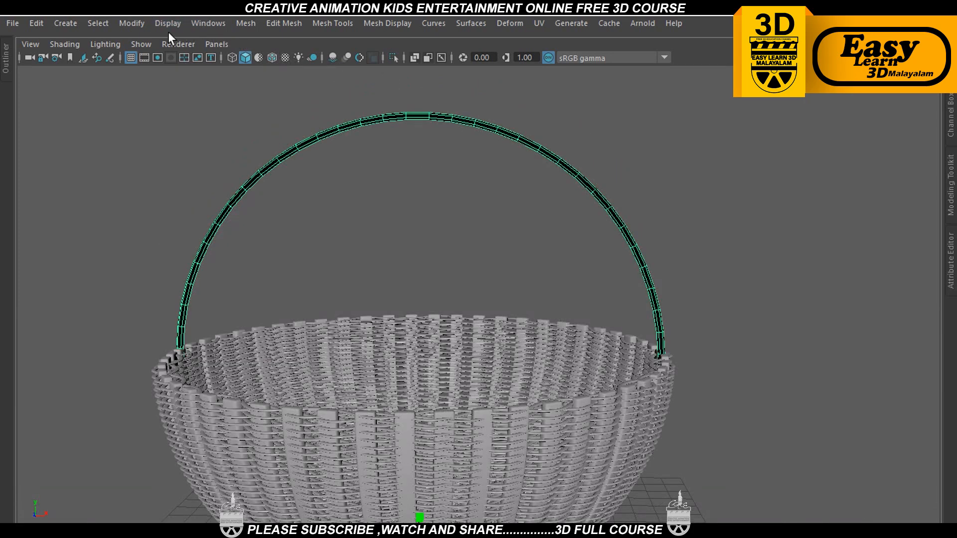
{"action": "left_click_drag", "start_coordinate": [222, 134], "coordinate": [208, 85], "text": "alt"}
{"action": "left_click", "coordinate": [132, 23]}
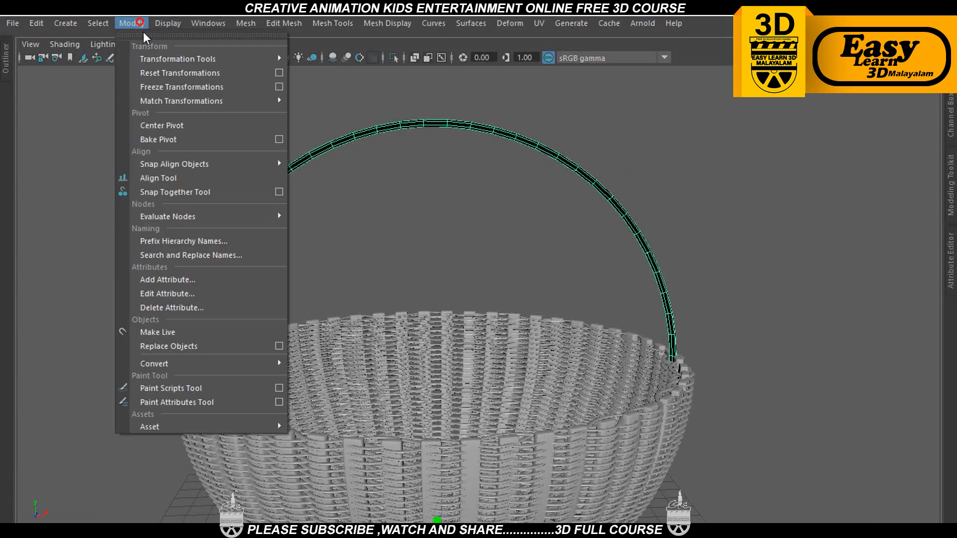
{"action": "left_click", "coordinate": [175, 126]}
{"action": "left_click_drag", "start_coordinate": [354, 182], "coordinate": [361, 181], "text": "alt"}
{"action": "middle_click_drag", "start_coordinate": [375, 212], "coordinate": [418, 170], "text": "alt"}
{"action": "key", "text": "ctrl+z"}
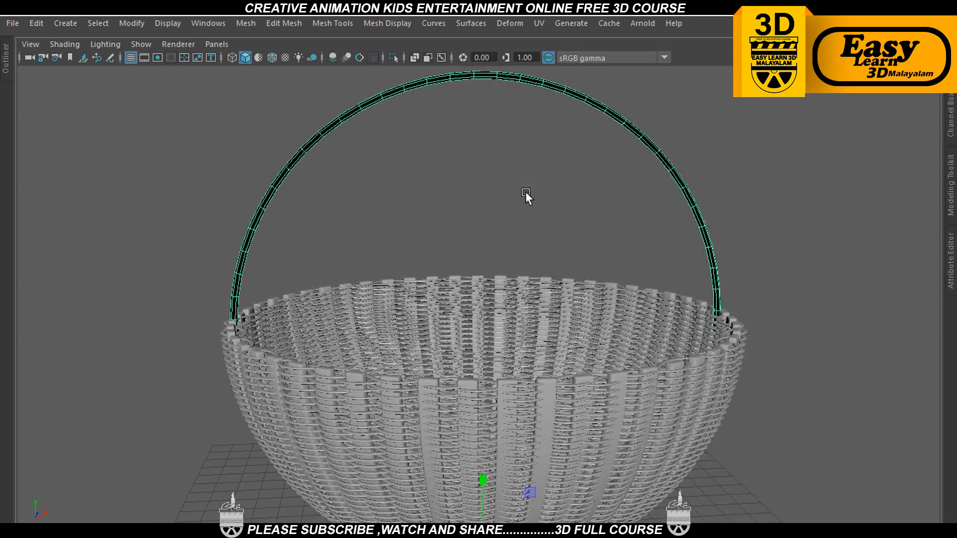
Convert the arched Paint Effects stroke to polygons with quad output, hidden strokes and a poly limit of 1000000
{"action": "scroll", "coordinate": [530, 229], "scroll_direction": "down", "scroll_amount": 4}
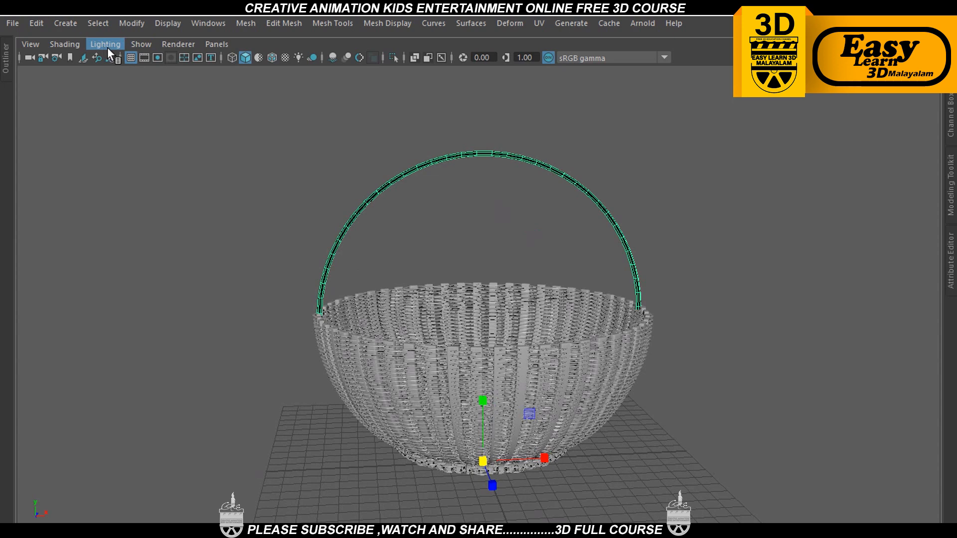
{"action": "scroll", "coordinate": [360, 131], "scroll_direction": "up", "scroll_amount": 3}
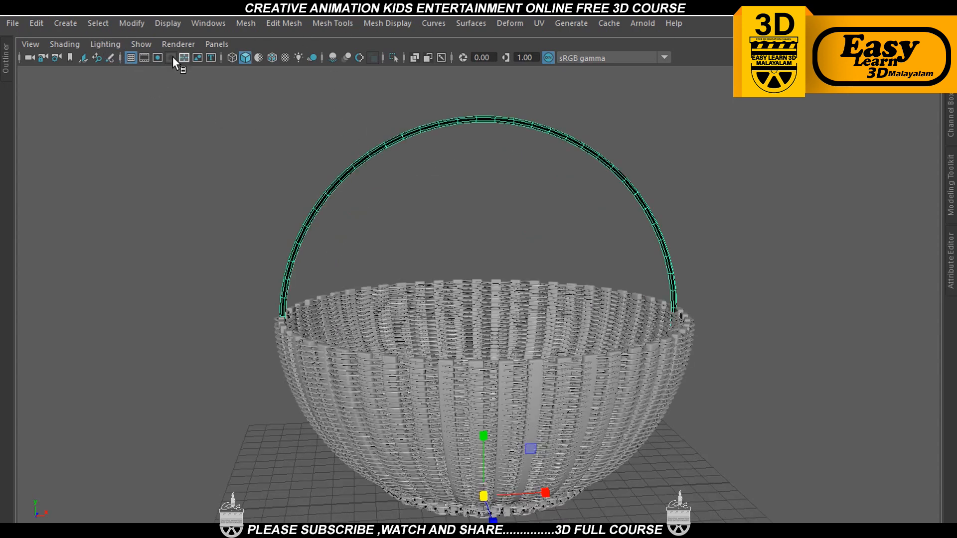
{"action": "left_click", "coordinate": [128, 26]}
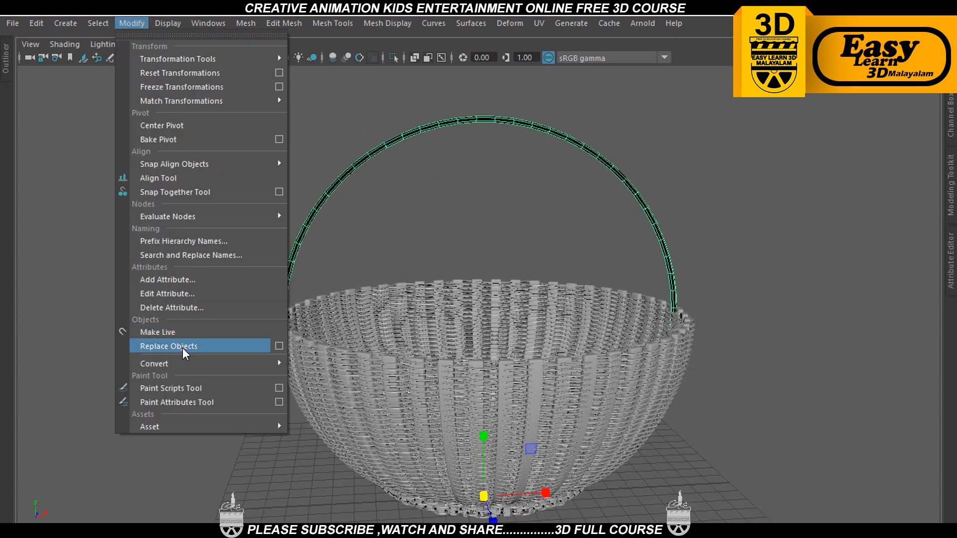
{"action": "mouse_move", "coordinate": [208, 366]}
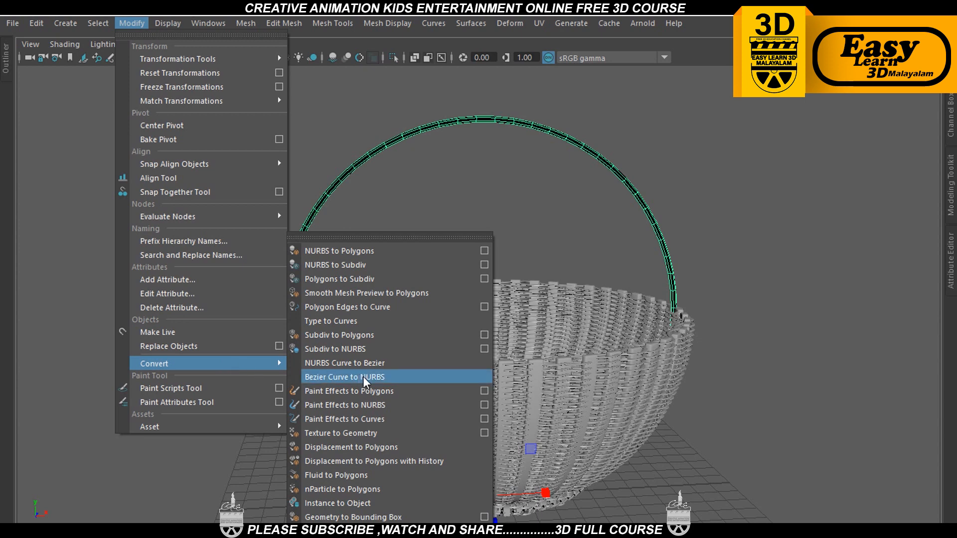
{"action": "left_click", "coordinate": [483, 390]}
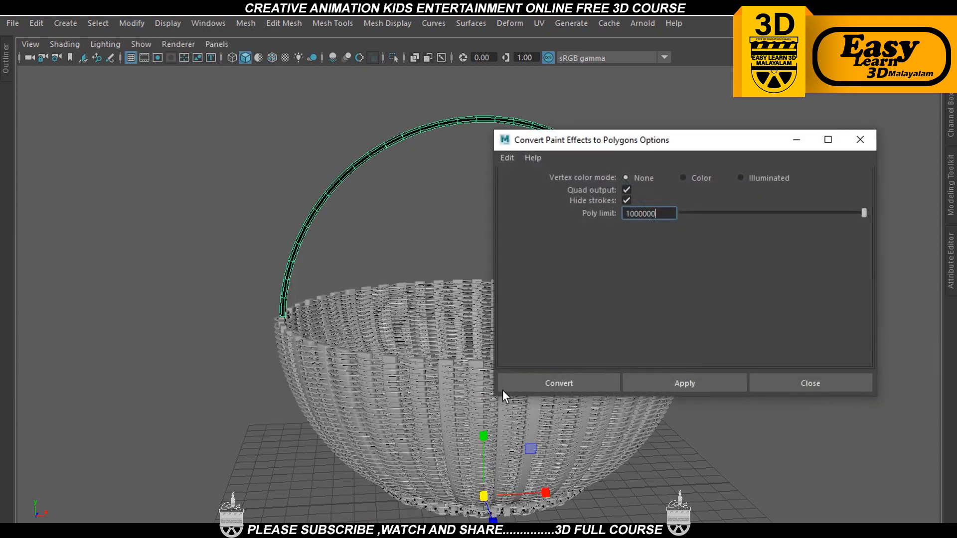
{"action": "left_click", "coordinate": [591, 388]}
{"action": "left_click", "coordinate": [585, 383]}
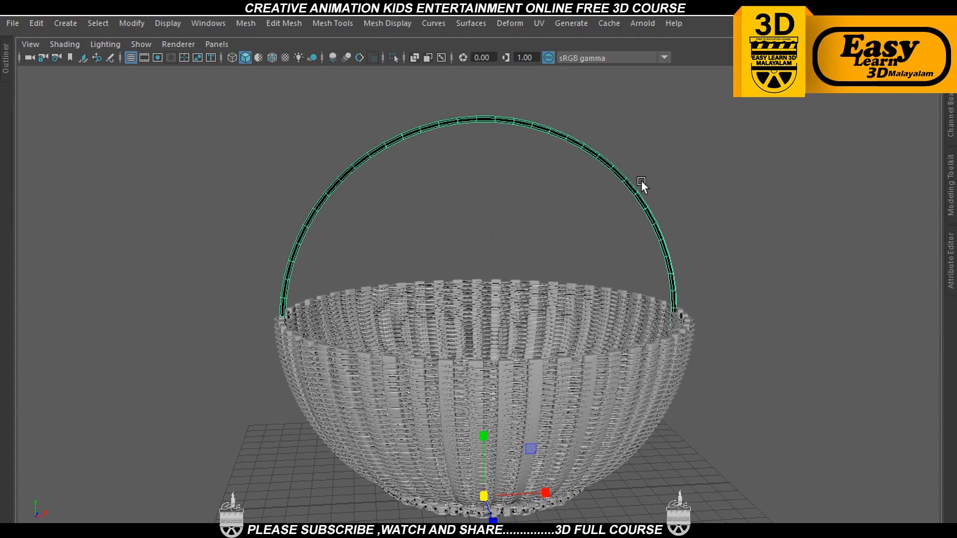
Assign a plain grey material to the arched handle tube and clear the selection
{"action": "scroll", "coordinate": [623, 241], "scroll_direction": "up", "scroll_amount": 3}
{"action": "scroll", "coordinate": [623, 241], "scroll_direction": "up", "scroll_amount": 2}
{"action": "mouse_move", "coordinate": [607, 254]}
{"action": "left_mouse_down", "text": "alt"}
{"action": "mouse_move", "coordinate": [649, 279]}
{"action": "mouse_move", "coordinate": [592, 263]}
{"action": "mouse_move", "coordinate": [604, 257]}
{"action": "left_mouse_up", "text": "alt"}
{"action": "scroll", "coordinate": [648, 277], "scroll_direction": "up", "scroll_amount": 3}
{"action": "scroll", "coordinate": [593, 264], "scroll_direction": "down", "scroll_amount": 4}
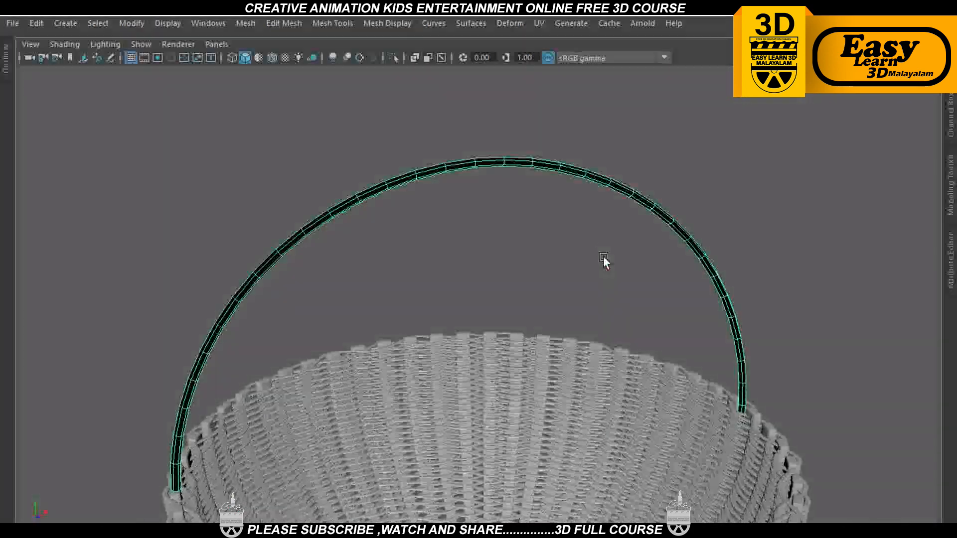
{"action": "mouse_move", "coordinate": [583, 175]}
{"action": "right_mouse_down"}
{"action": "mouse_move", "coordinate": [591, 510]}
{"action": "mouse_move", "coordinate": [593, 497]}
{"action": "mouse_move", "coordinate": [654, 477]}
{"action": "mouse_move", "coordinate": [679, 411]}
{"action": "mouse_move", "coordinate": [627, 507]}
{"action": "mouse_move", "coordinate": [704, 422]}
{"action": "right_mouse_up"}
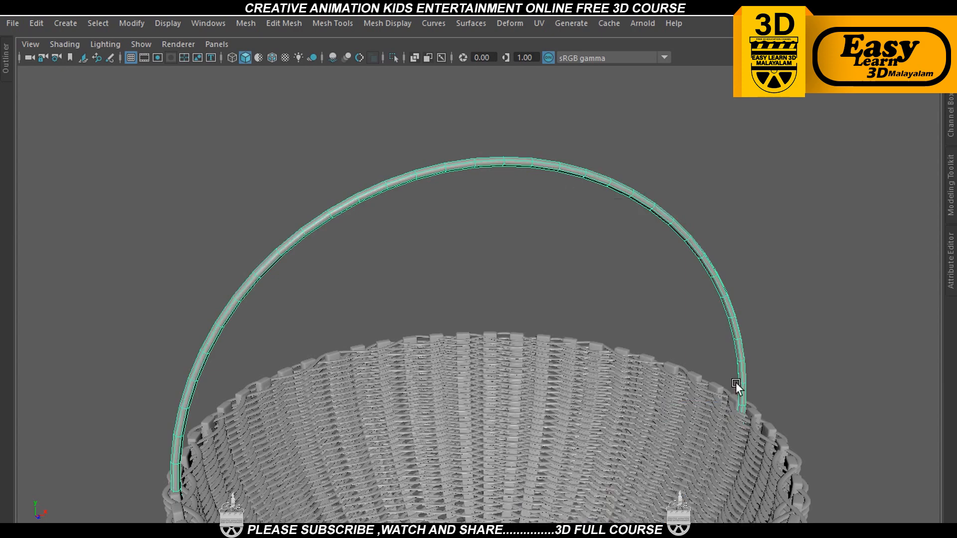
{"action": "left_click_drag", "start_coordinate": [493, 237], "coordinate": [488, 217], "text": "alt"}
{"action": "left_click", "coordinate": [503, 214]}
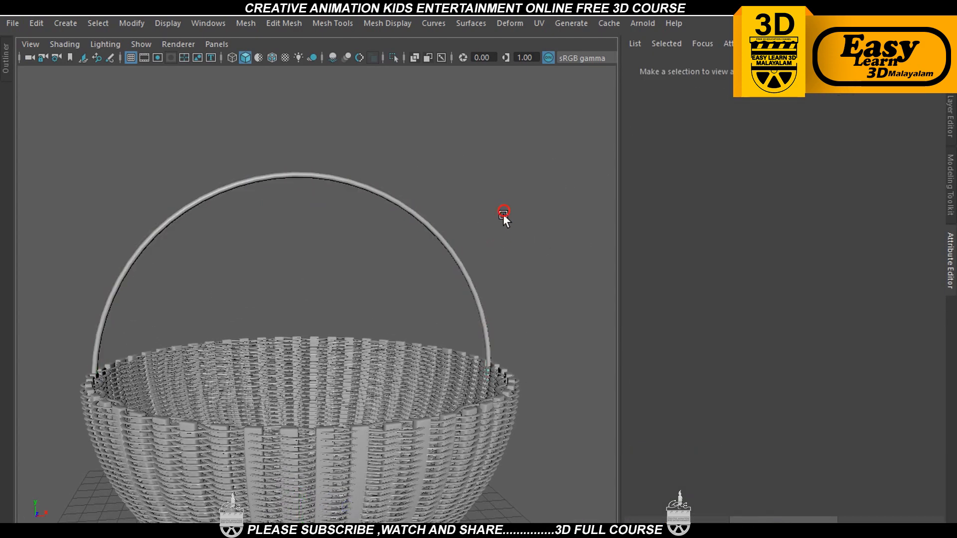
Put the Attribute Editor away and return the perspective view to full screen
{"action": "scroll", "coordinate": [495, 236], "scroll_direction": "down", "scroll_amount": 5}
{"action": "key", "text": "ctrl+space"}
{"action": "scroll", "coordinate": [495, 269], "scroll_direction": "up", "scroll_amount": 8}
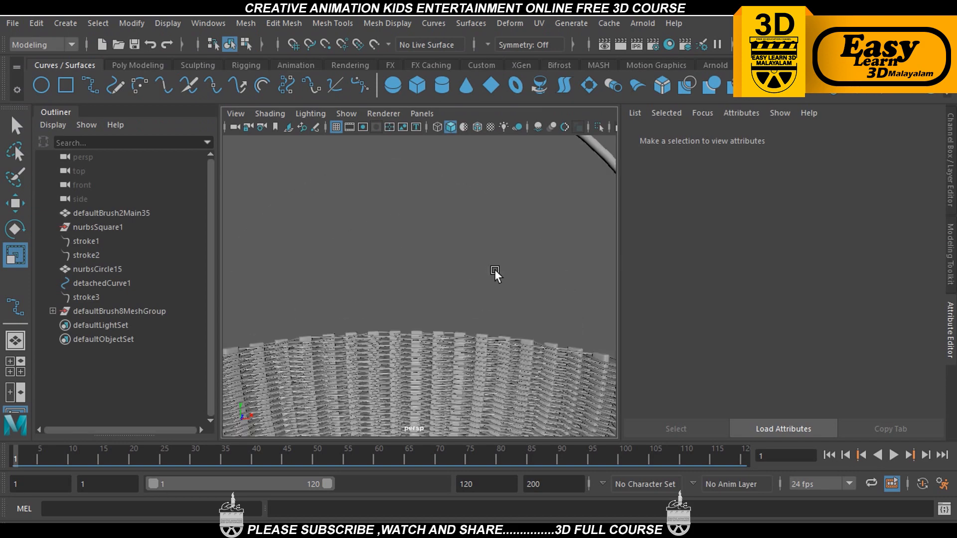
{"action": "key", "text": "ctrl+space"}
{"action": "scroll", "coordinate": [501, 271], "scroll_direction": "down", "scroll_amount": 5}
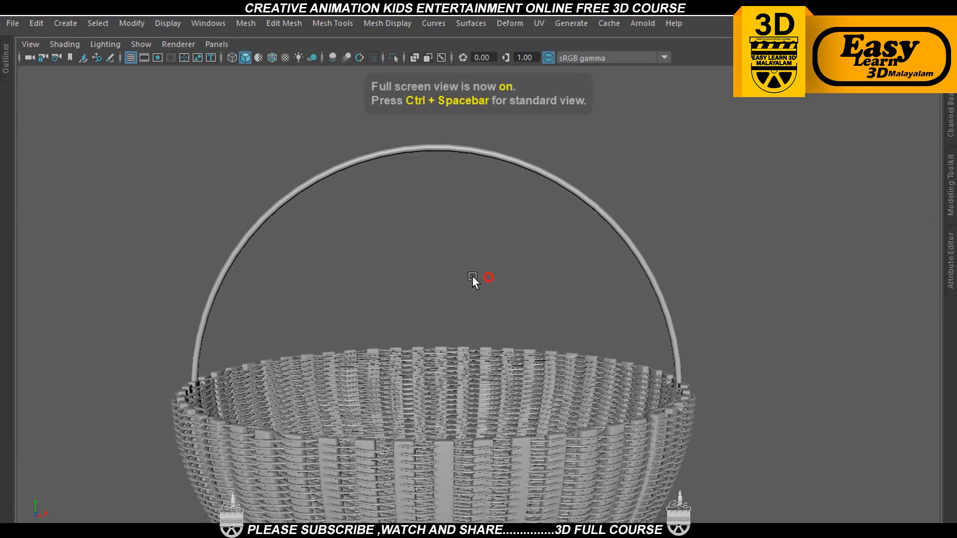
Try to move the handle tube along the Z axis in the top view, and undo the move
{"action": "left_click", "coordinate": [453, 152]}
{"action": "key", "text": "space"}
{"action": "key", "text": "space"}
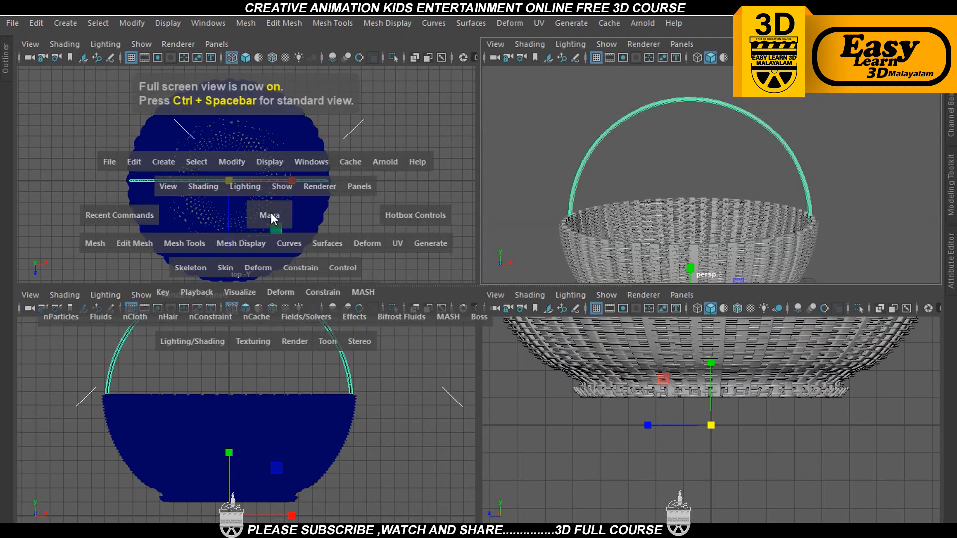
{"action": "key", "text": "w"}
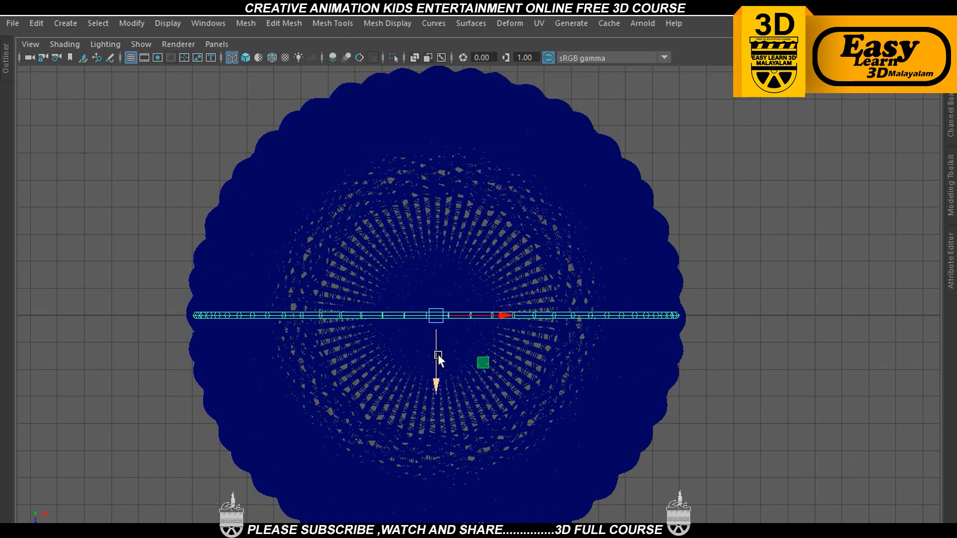
{"action": "left_click_drag", "start_coordinate": [436, 375], "coordinate": [435, 383]}
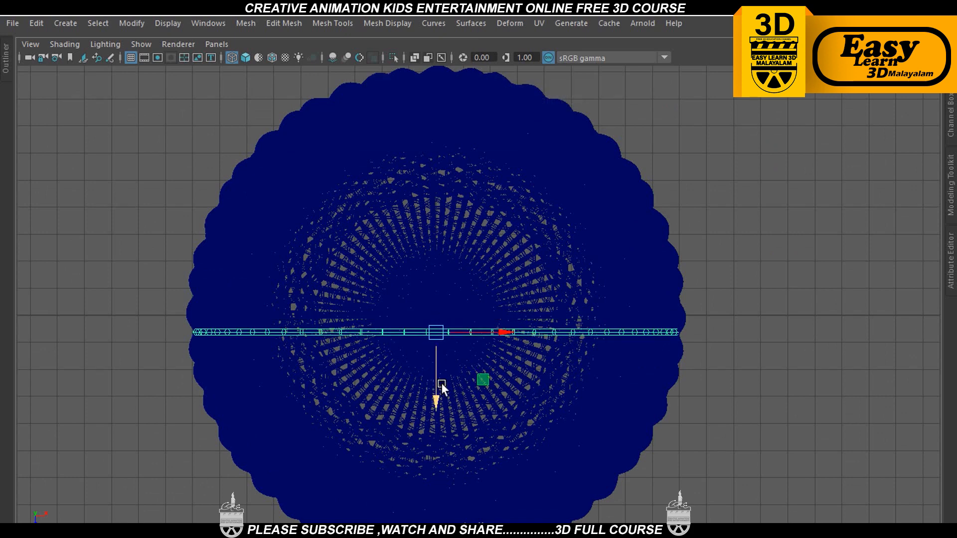
{"action": "key", "text": "ctrl+z"}
{"action": "key", "text": "space"}
{"action": "key", "text": "space"}
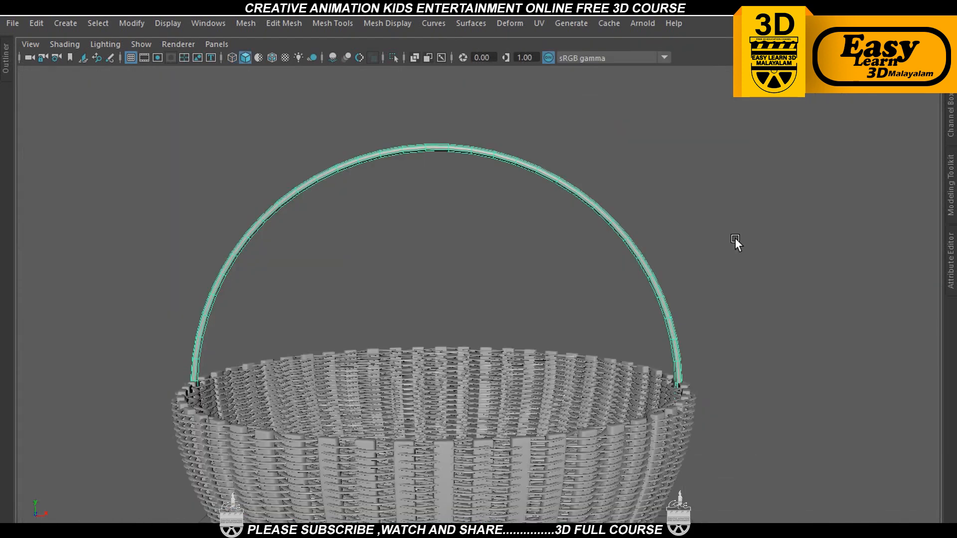
Hide everything except the handle tube and show it in the top view
{"action": "left_click_drag", "start_coordinate": [579, 276], "coordinate": [554, 297], "text": "alt"}
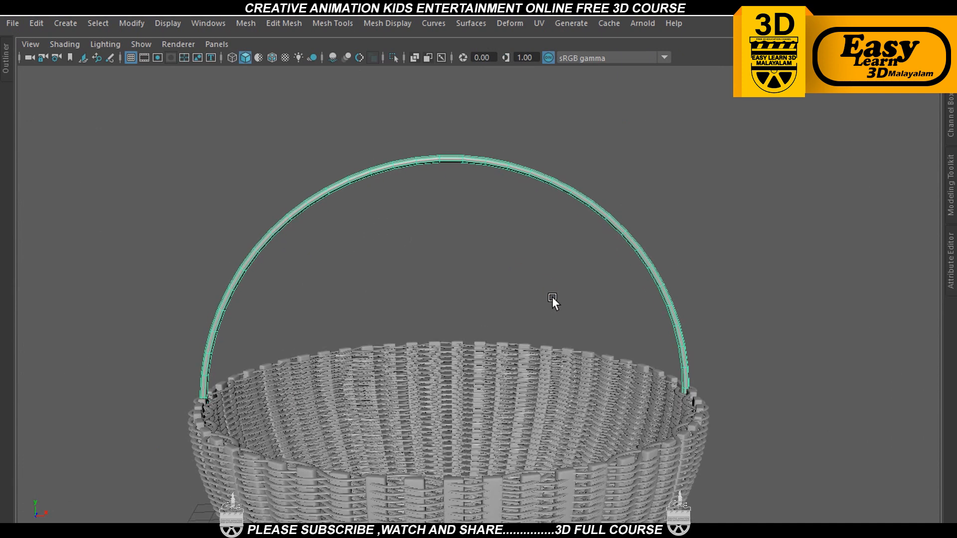
{"action": "key", "text": "alt+h"}
{"action": "key", "text": "space"}
{"action": "key", "text": "space"}
{"action": "scroll", "coordinate": [454, 269], "scroll_direction": "up", "scroll_amount": 2}
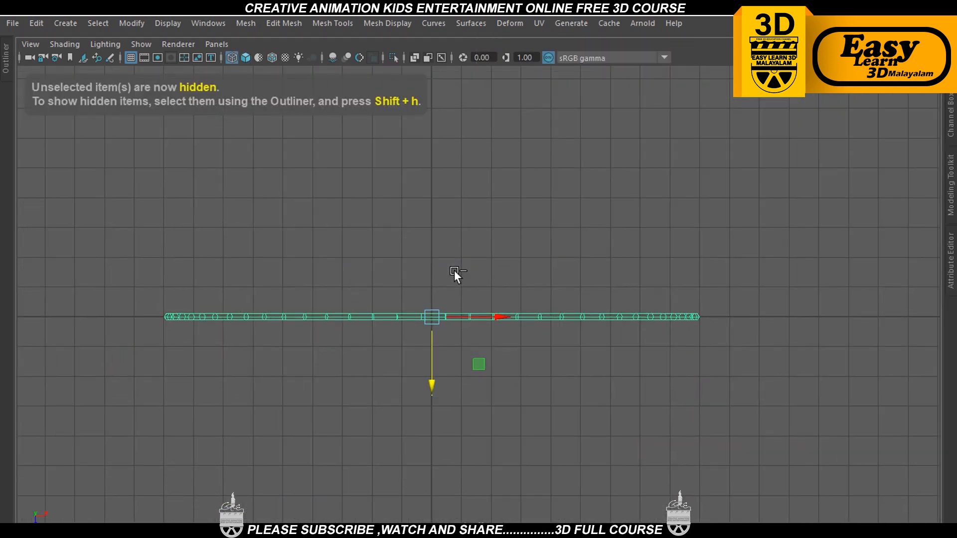
Duplicate the handle tube and move the copies along Z so one lies directly against each side of the original
{"action": "key", "text": "ctrl+d"}
{"action": "left_click_drag", "start_coordinate": [433, 333], "coordinate": [435, 341]}
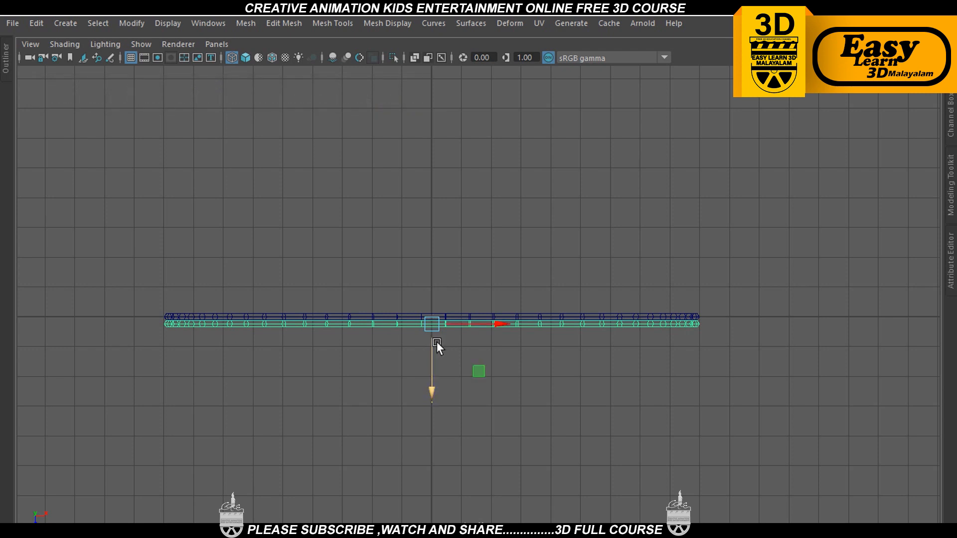
{"action": "scroll", "coordinate": [437, 342], "scroll_direction": "up", "scroll_amount": 2}
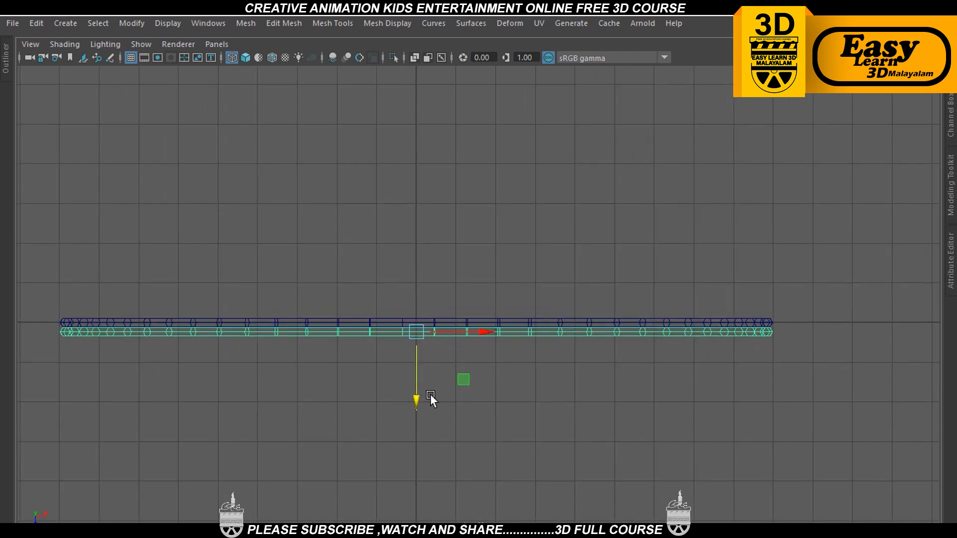
{"action": "left_click_drag", "start_coordinate": [430, 393], "coordinate": [426, 372]}
Duplicate the three handle tubes together and scale the copies down slightly and uniformly so they nest just inside the originals
{"action": "left_click_drag", "start_coordinate": [384, 301], "coordinate": [462, 349]}
{"action": "key", "text": "space"}
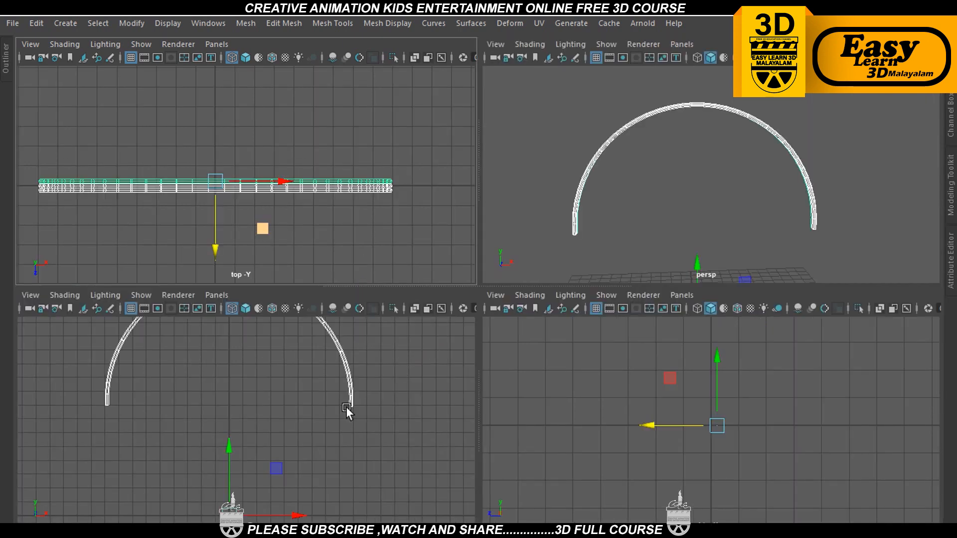
{"action": "key", "text": "space"}
{"action": "scroll", "coordinate": [456, 322], "scroll_direction": "down", "scroll_amount": 1}
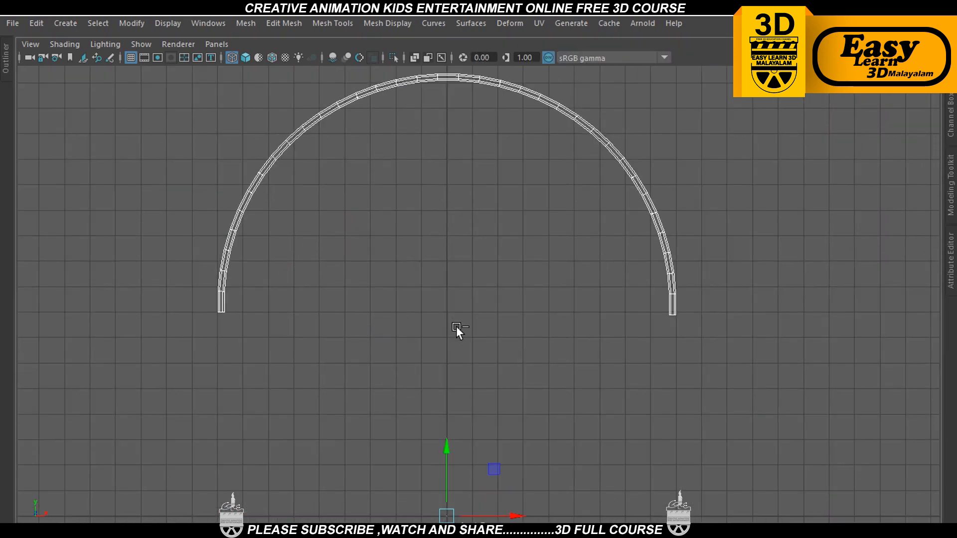
{"action": "scroll", "coordinate": [451, 381], "scroll_direction": "down", "scroll_amount": 1}
{"action": "key", "text": "e"}
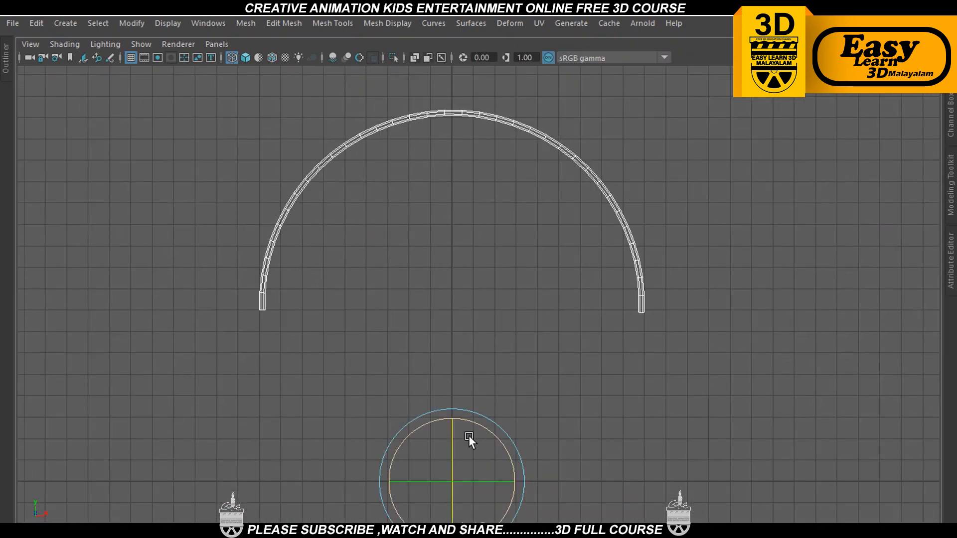
{"action": "key", "text": "r"}
{"action": "mouse_move", "coordinate": [449, 478]}
{"action": "left_mouse_down"}
{"action": "mouse_move", "coordinate": [433, 495]}
{"action": "mouse_move", "coordinate": [442, 491]}
{"action": "left_mouse_up"}
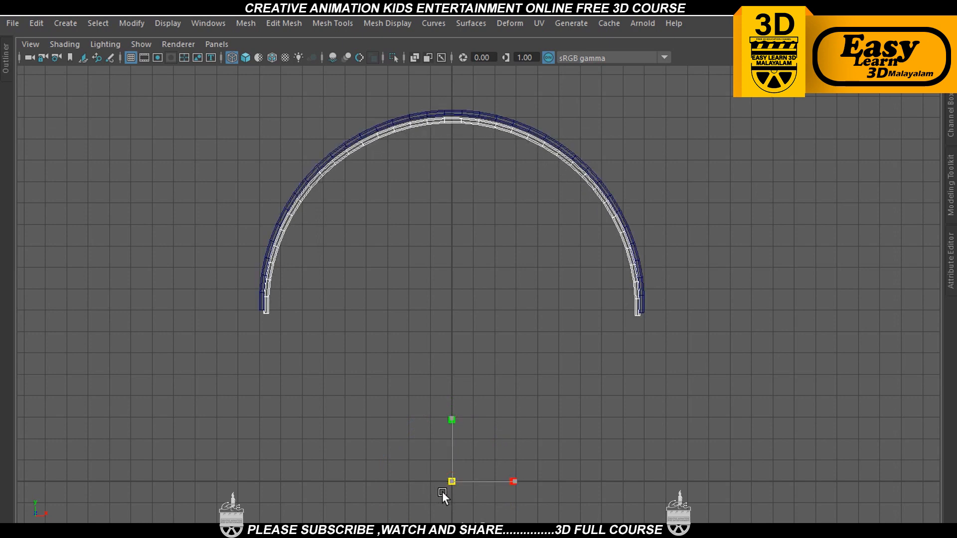
{"action": "key", "text": "space"}
{"action": "key", "text": "space"}
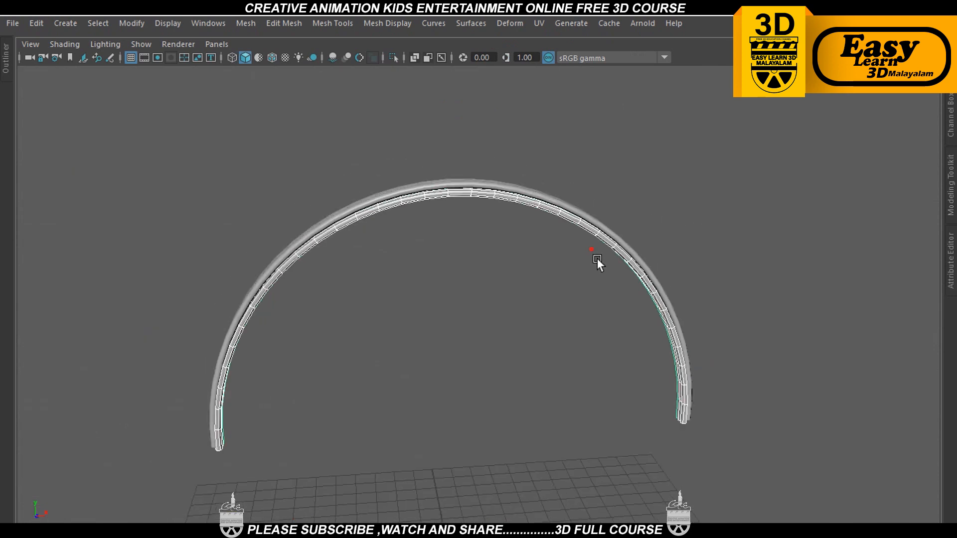
Clear the handle selection and show the hidden basket parts again in the perspective view
{"action": "left_click_drag", "start_coordinate": [598, 258], "coordinate": [577, 265], "text": "alt"}
{"action": "scroll", "coordinate": [648, 267], "scroll_direction": "up", "scroll_amount": 4}
{"action": "left_click", "coordinate": [624, 279]}
{"action": "scroll", "coordinate": [624, 280], "scroll_direction": "down", "scroll_amount": 4}
{"action": "key", "text": "ctrl+shift+h"}
{"action": "scroll", "coordinate": [591, 280], "scroll_direction": "down", "scroll_amount": 3}
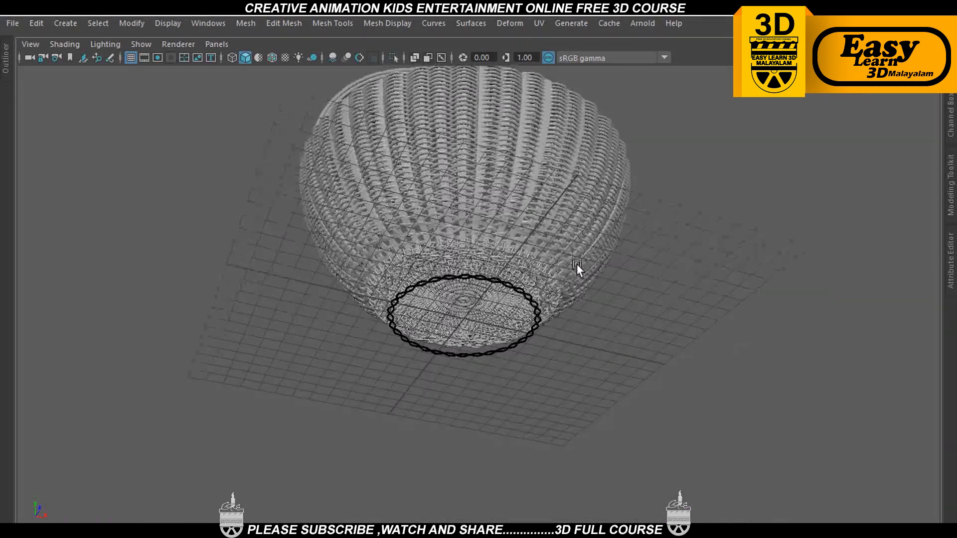
Select both black braided rings beneath the basket's base and delete them
{"action": "scroll", "coordinate": [576, 264], "scroll_direction": "up", "scroll_amount": 5}
{"action": "left_click", "coordinate": [534, 211]}
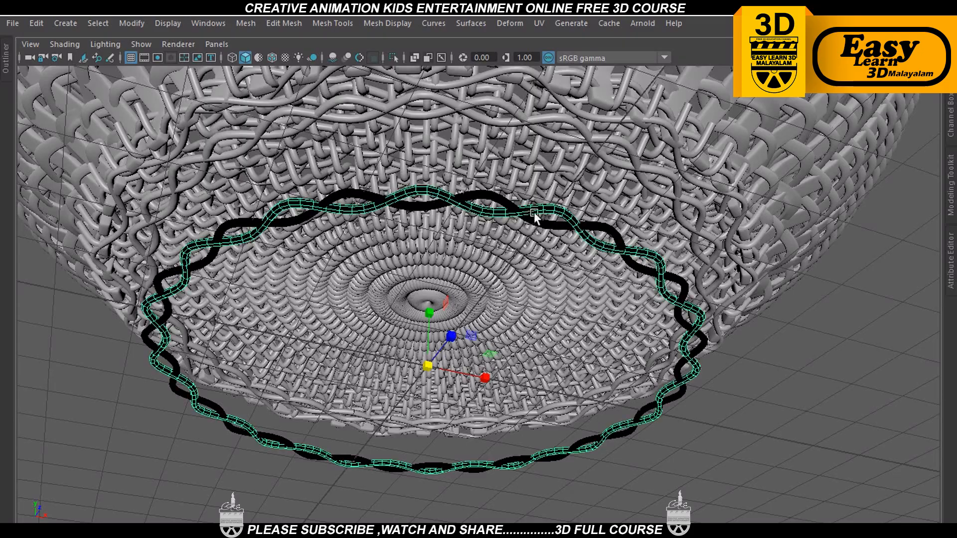
{"action": "scroll", "coordinate": [534, 211], "scroll_direction": "down", "scroll_amount": 3}
{"action": "left_click_drag", "start_coordinate": [534, 212], "coordinate": [514, 231], "text": "alt"}
{"action": "scroll", "coordinate": [516, 232], "scroll_direction": "up", "scroll_amount": 2}
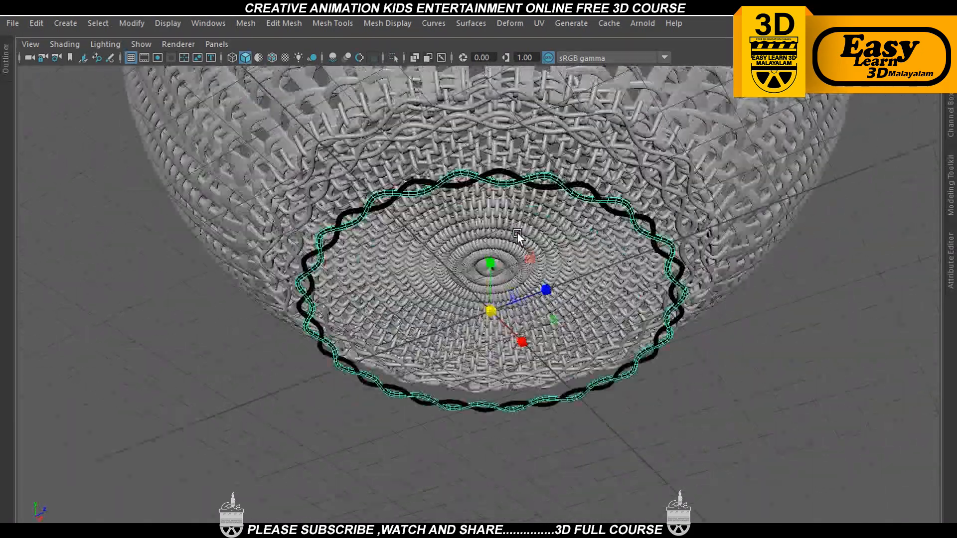
{"action": "scroll", "coordinate": [517, 232], "scroll_direction": "up", "scroll_amount": 3}
{"action": "middle_click_drag", "start_coordinate": [430, 149], "coordinate": [428, 191], "text": "alt"}
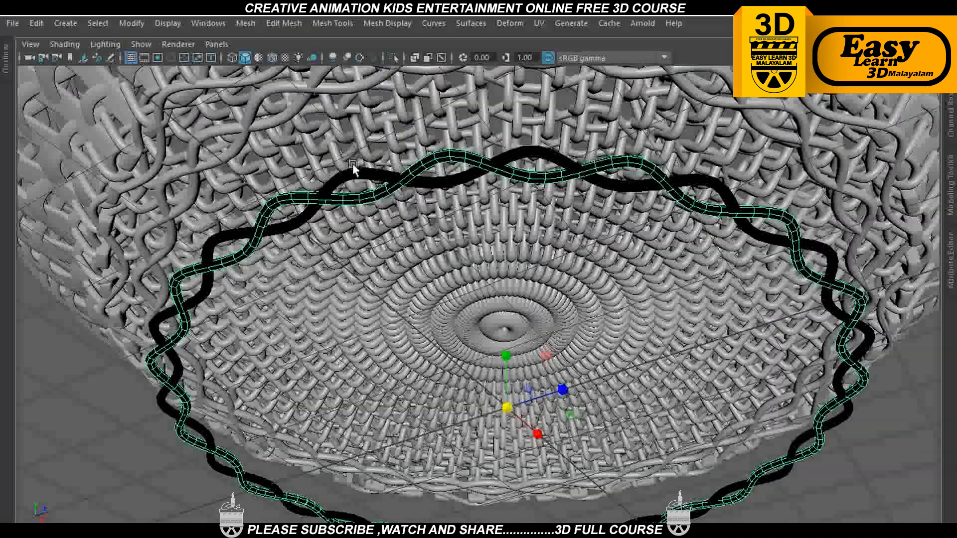
{"action": "left_click", "coordinate": [353, 169], "text": "shift"}
{"action": "scroll", "coordinate": [369, 180], "scroll_direction": "down", "scroll_amount": 3}
{"action": "scroll", "coordinate": [383, 199], "scroll_direction": "up", "scroll_amount": 2}
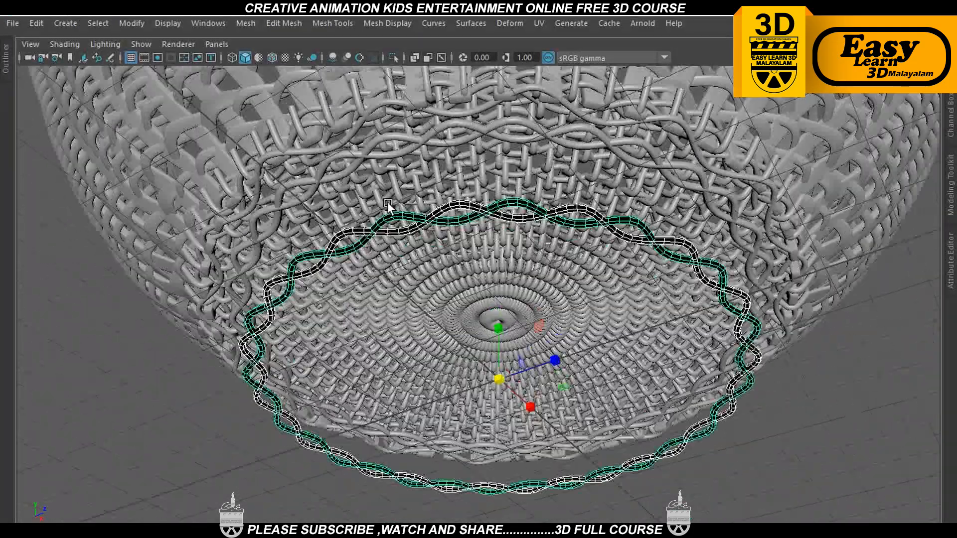
{"action": "left_click", "coordinate": [388, 205]}
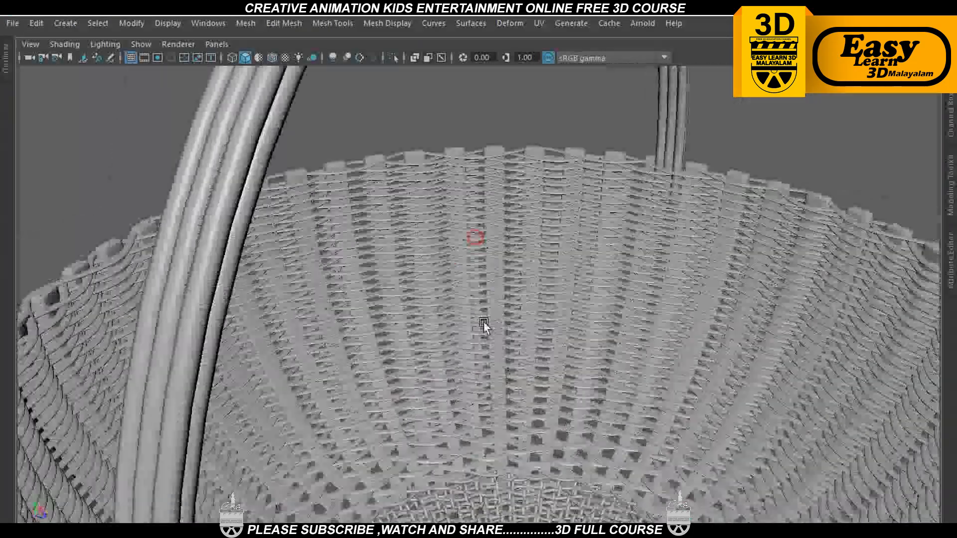
{"action": "left_click_drag", "start_coordinate": [484, 321], "coordinate": [452, 163], "text": "alt"}
{"action": "scroll", "coordinate": [451, 179], "scroll_direction": "down", "scroll_amount": 5}
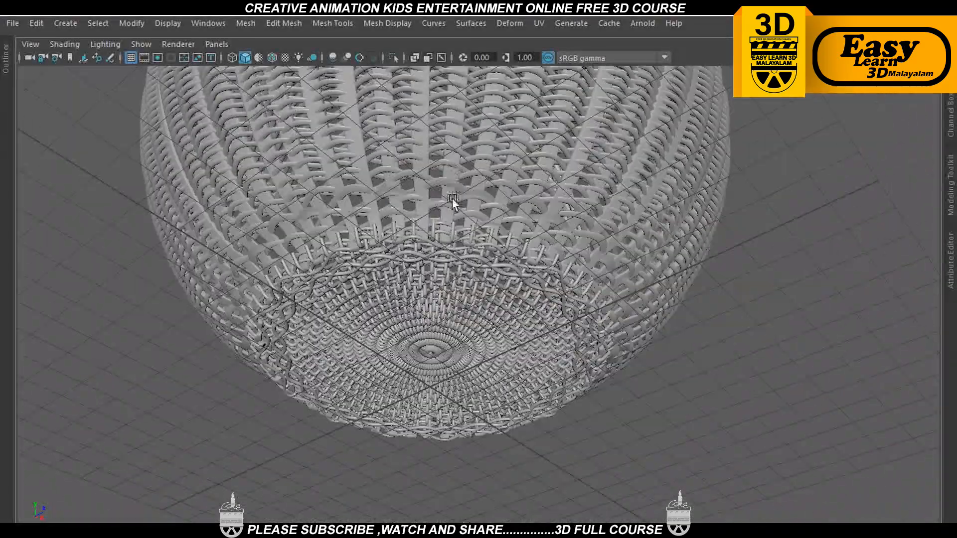
{"action": "left_click_drag", "start_coordinate": [450, 198], "coordinate": [408, 387], "text": "alt"}
{"action": "scroll", "coordinate": [437, 278], "scroll_direction": "down", "scroll_amount": 5}
Create a polygon torus at the basket's centre and scale it up uniformly in the top view
{"action": "key", "text": "space"}
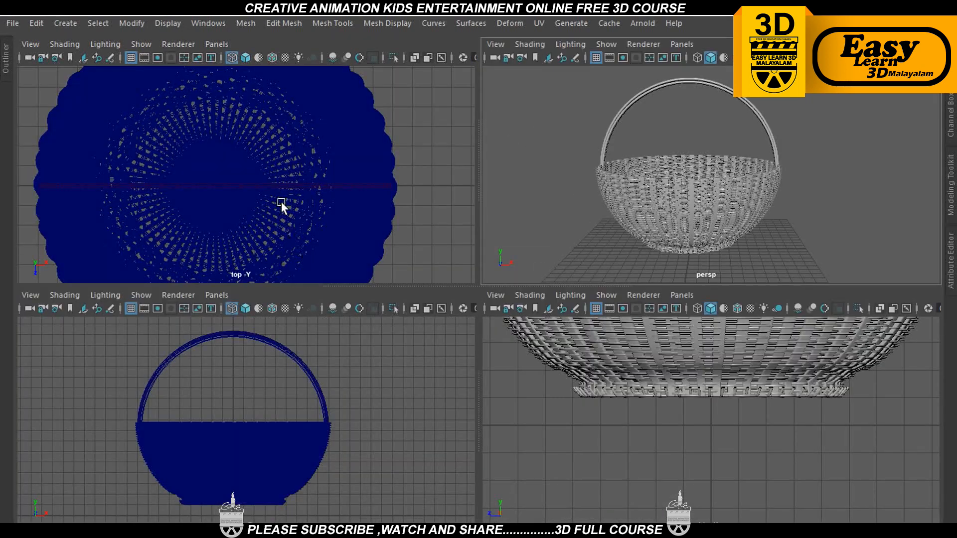
{"action": "key", "text": "space"}
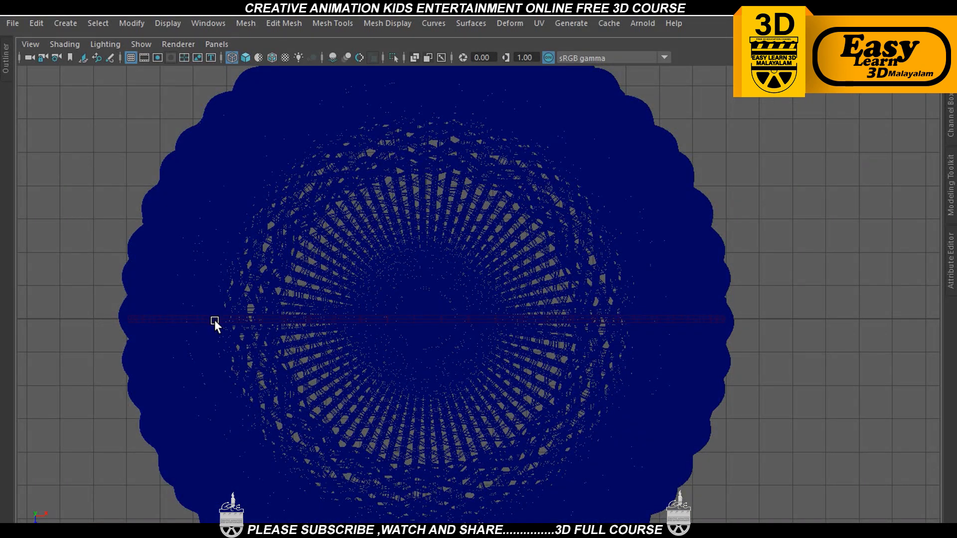
{"action": "left_click", "coordinate": [214, 320]}
{"action": "left_click", "coordinate": [794, 220]}
{"action": "key", "text": "ctrl+space"}
{"action": "left_click", "coordinate": [133, 66]}
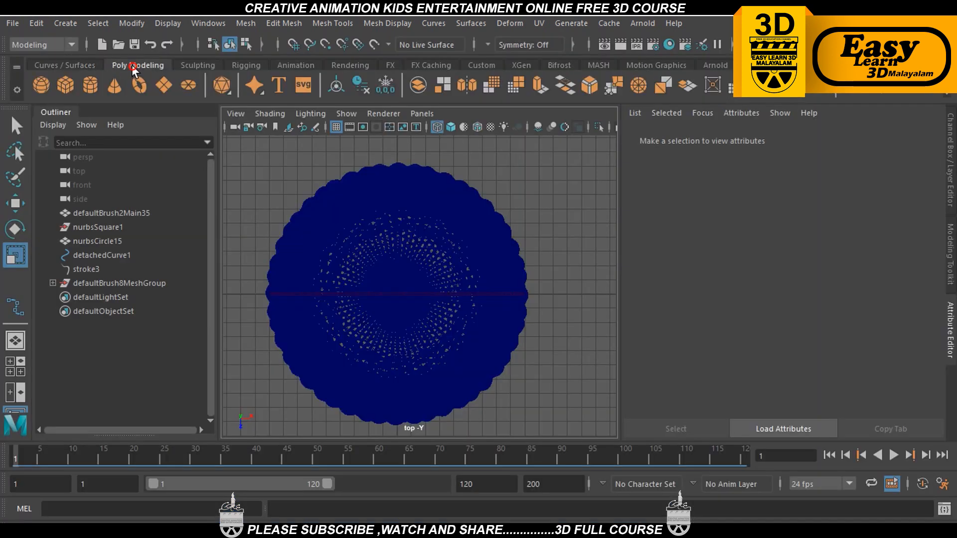
{"action": "left_click", "coordinate": [139, 84]}
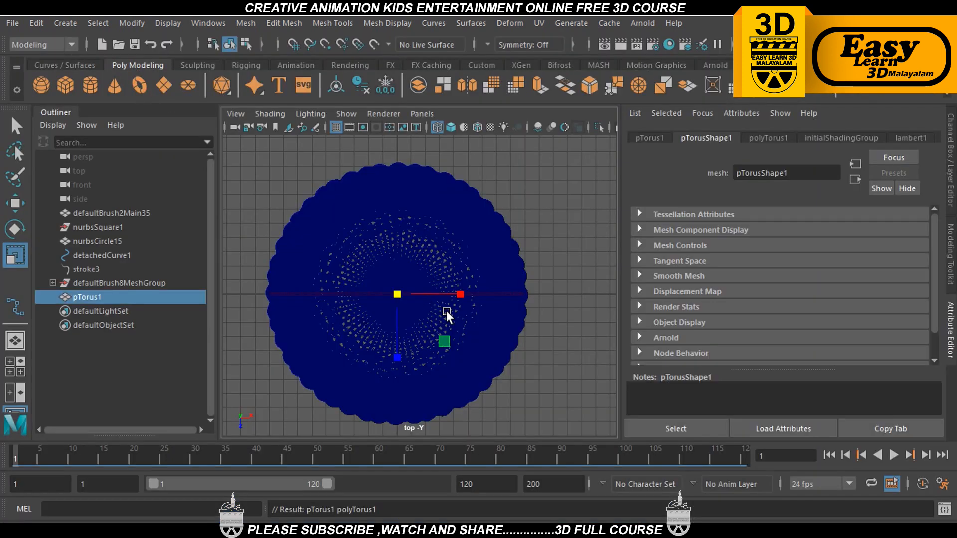
{"action": "key", "text": "ctrl+space"}
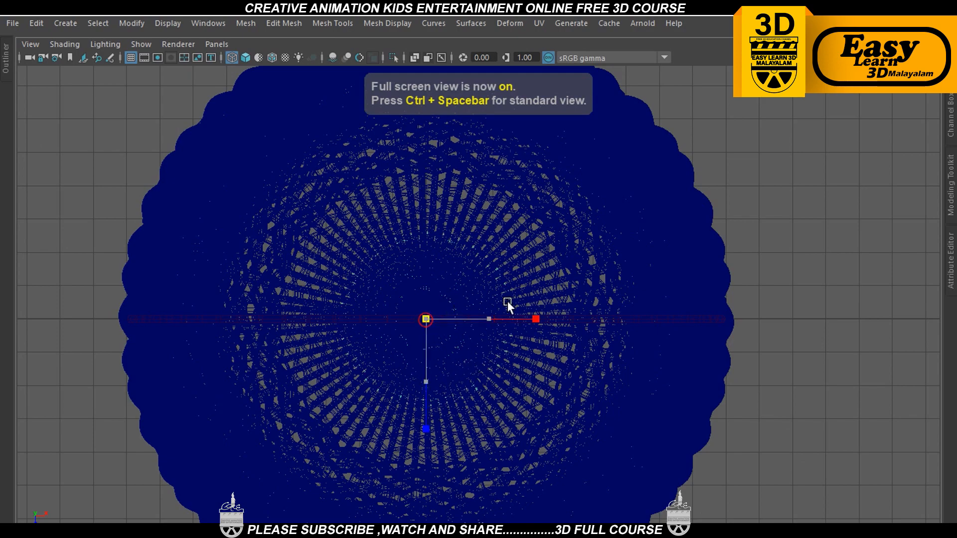
{"action": "middle_click_drag", "start_coordinate": [507, 303], "coordinate": [800, 266]}
Set the torus's section radius to 0.05 in the perspective view
{"action": "key", "text": "space"}
{"action": "key", "text": "space"}
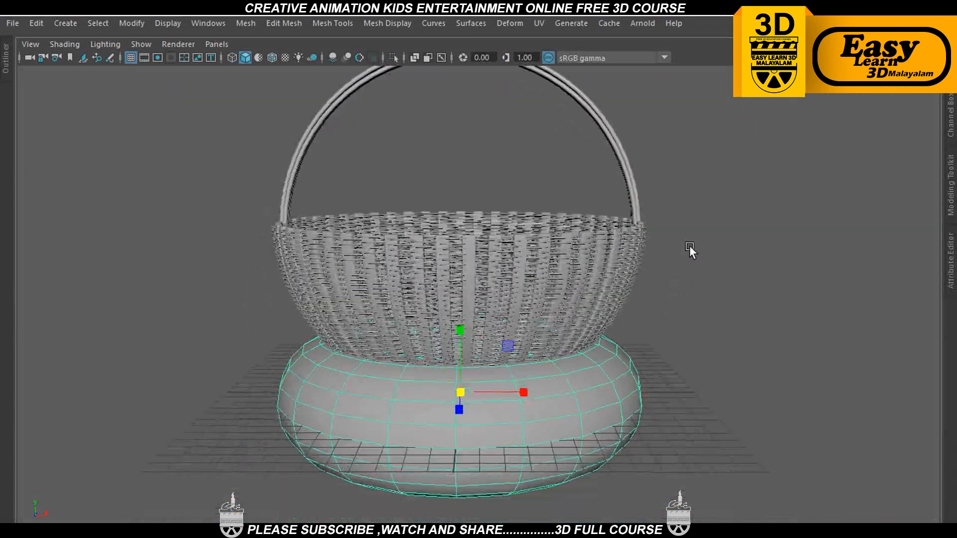
{"action": "scroll", "coordinate": [686, 251], "scroll_direction": "up", "scroll_amount": 3}
{"action": "key", "text": "t"}
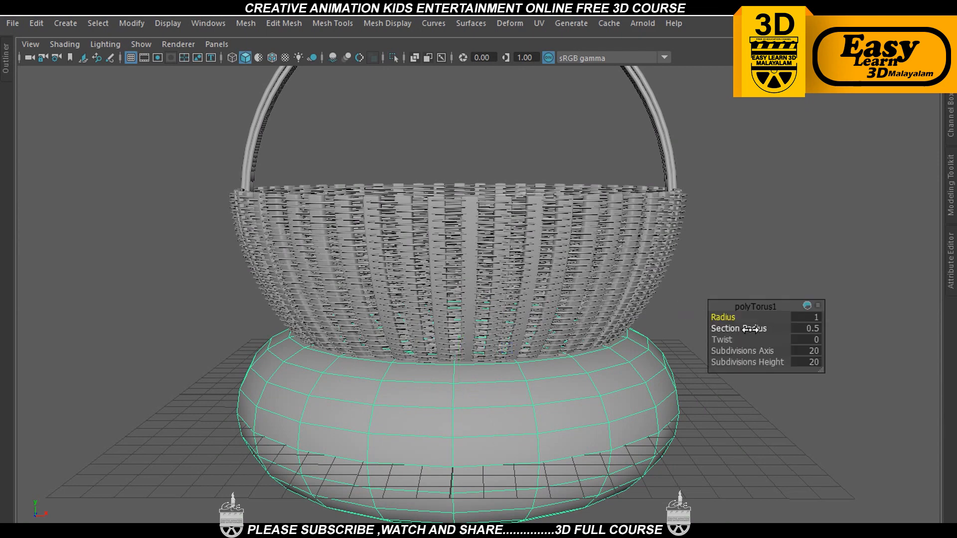
{"action": "left_click_drag", "start_coordinate": [732, 328], "coordinate": [700, 342]}
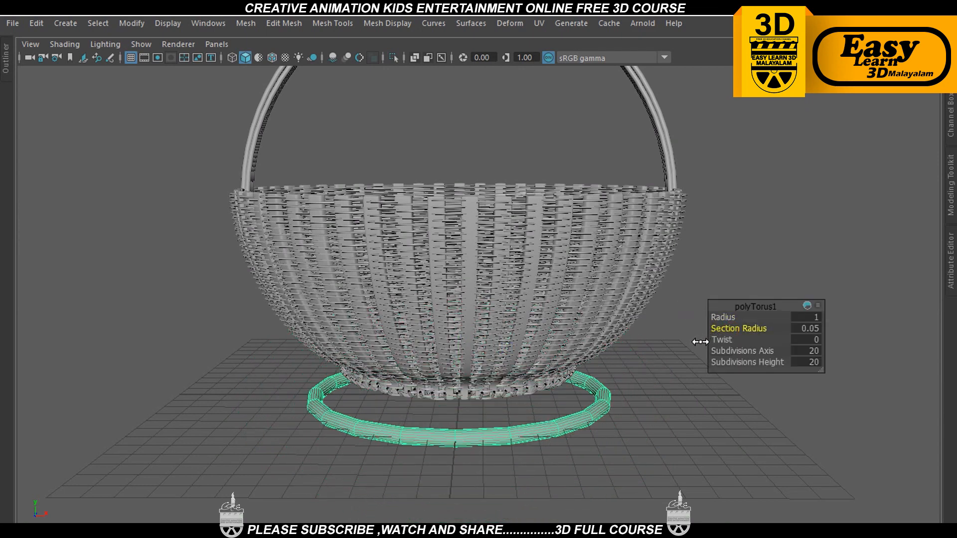
{"action": "scroll", "coordinate": [741, 346], "scroll_direction": "up", "scroll_amount": 2}
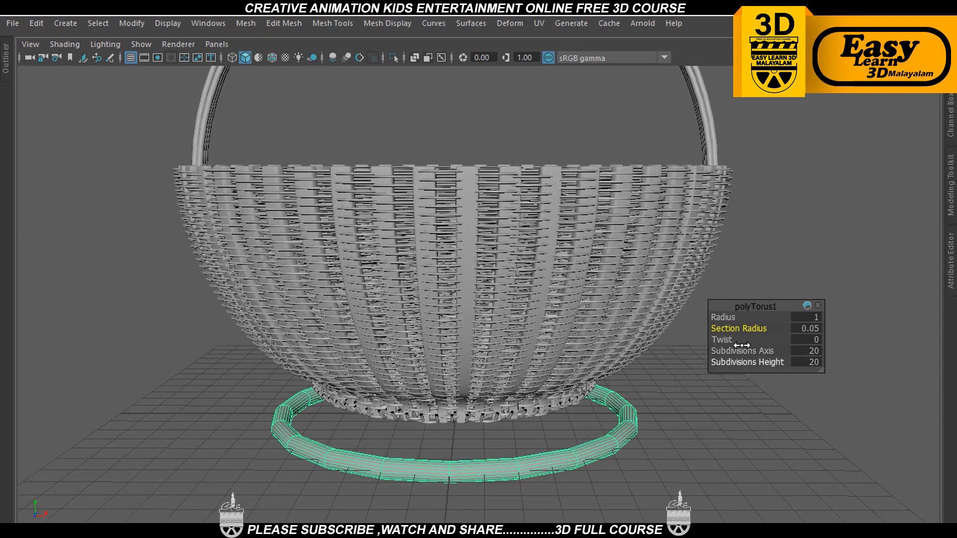
{"action": "left_click", "coordinate": [810, 349]}
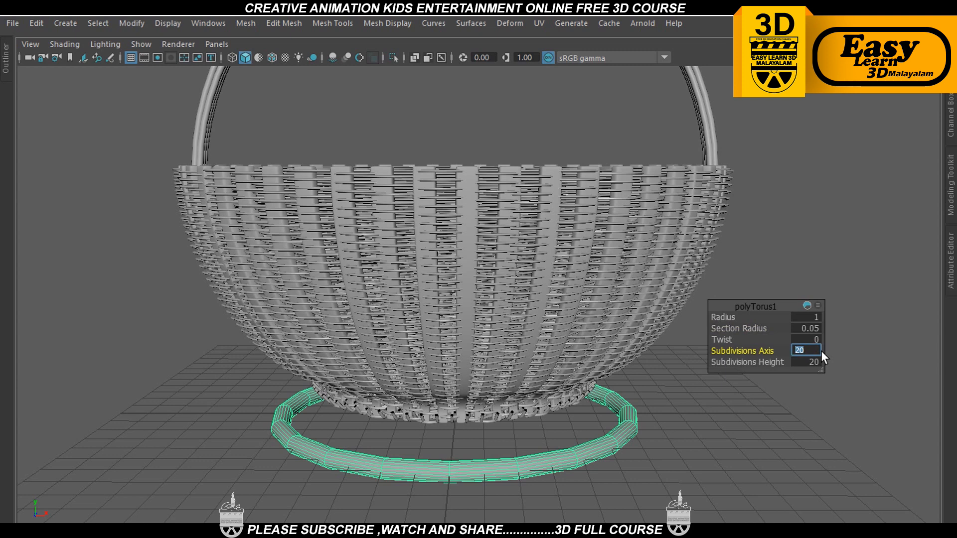
{"action": "type", "text": "12"}
{"action": "key", "text": "Return"}
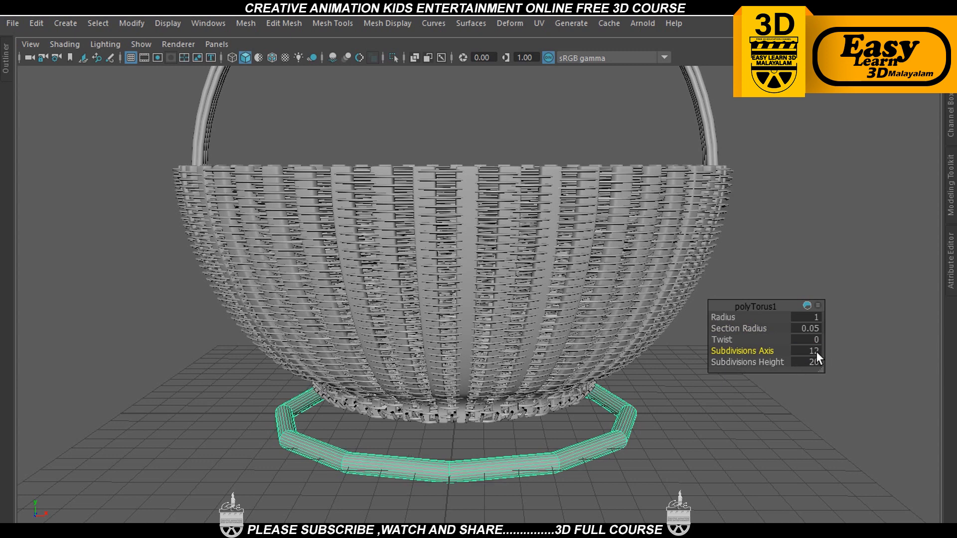
{"action": "key", "text": "ctrl+z"}
Set the torus's height subdivisions to 8
{"action": "left_click", "coordinate": [816, 359]}
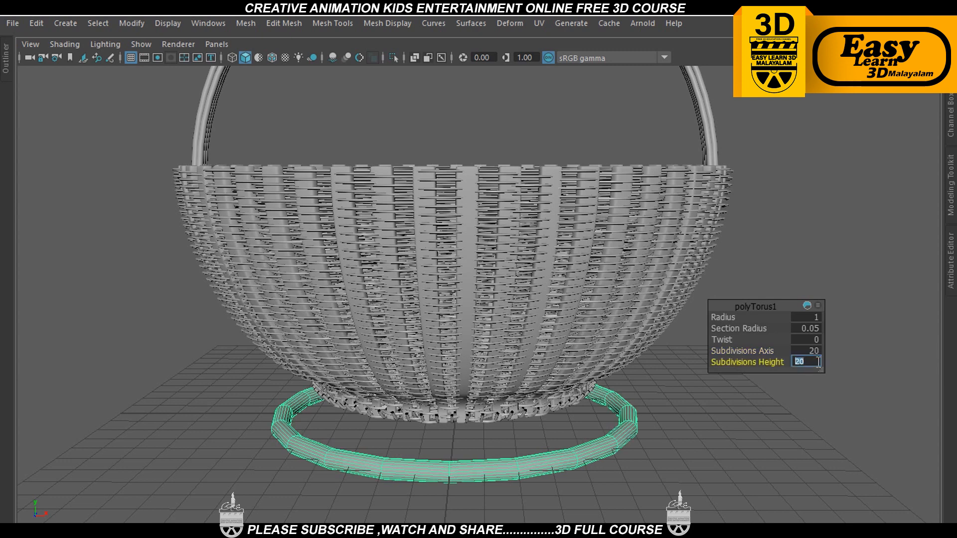
{"action": "type", "text": "12"}
{"action": "left_click", "coordinate": [815, 361]}
{"action": "type", "text": "8"}
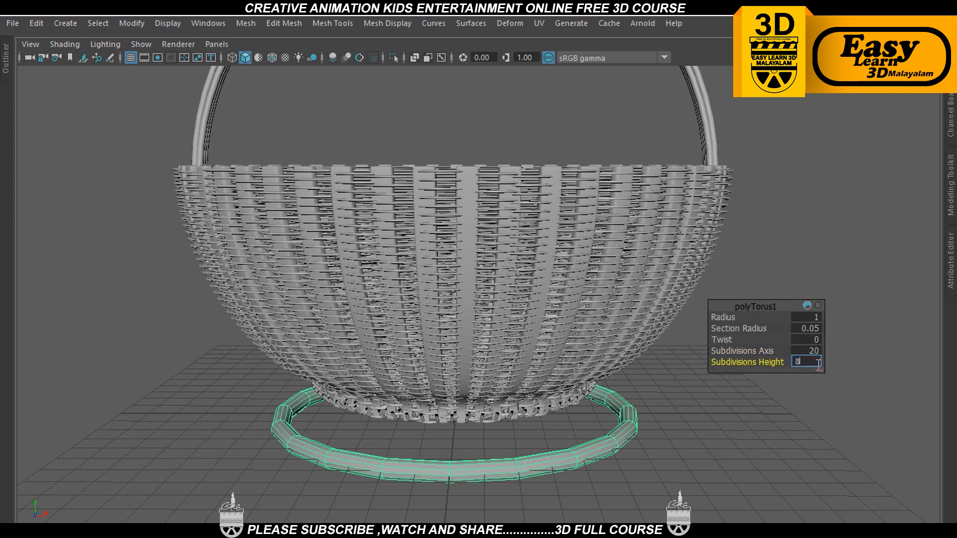
{"action": "key", "text": "Return"}
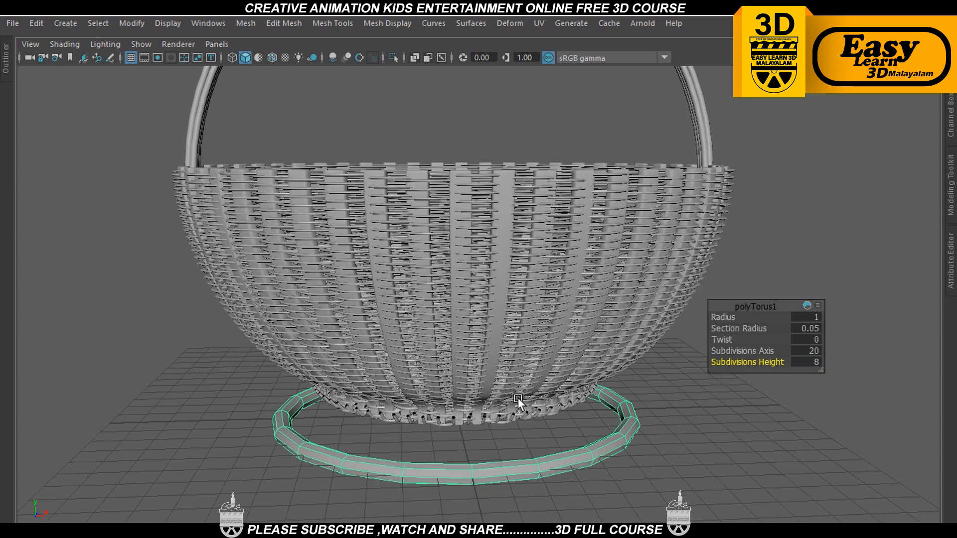
Move the torus up to the basket's rim and scale it up uniformly until it covers the rim's edge
{"action": "key", "text": "w"}
{"action": "left_click_drag", "start_coordinate": [451, 349], "coordinate": [455, 76]}
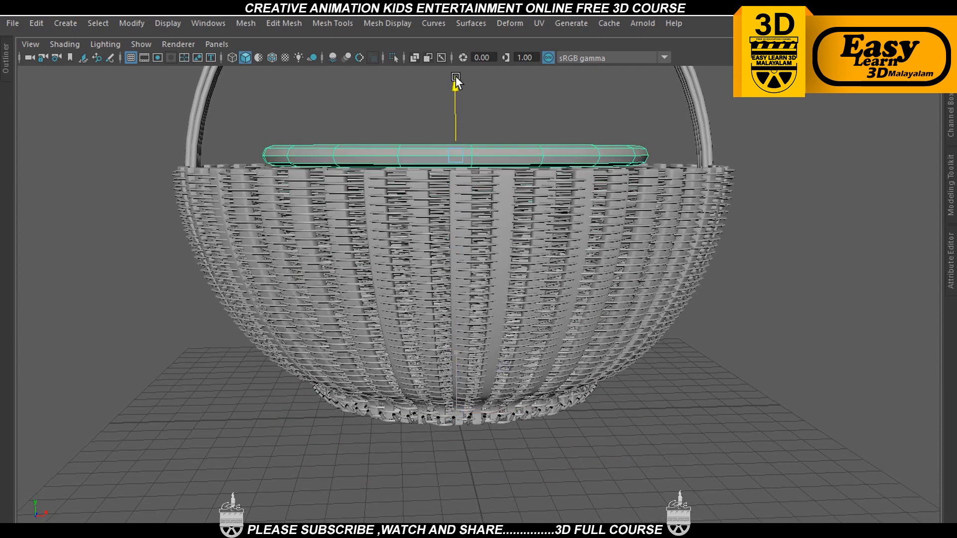
{"action": "left_click_drag", "start_coordinate": [506, 154], "coordinate": [504, 184], "text": "alt"}
{"action": "key", "text": "space"}
{"action": "key", "text": "space"}
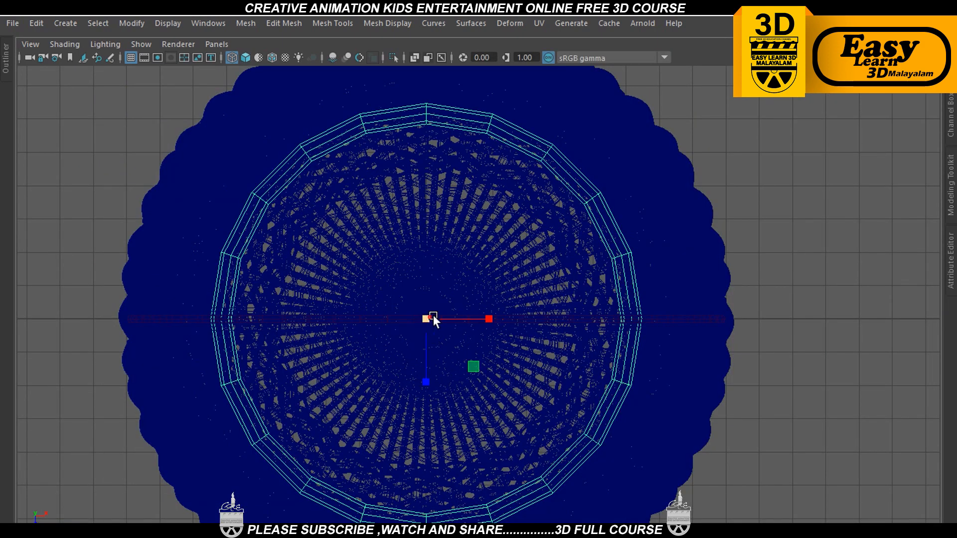
{"action": "left_click_drag", "start_coordinate": [429, 317], "coordinate": [569, 299]}
{"action": "key", "text": "space"}
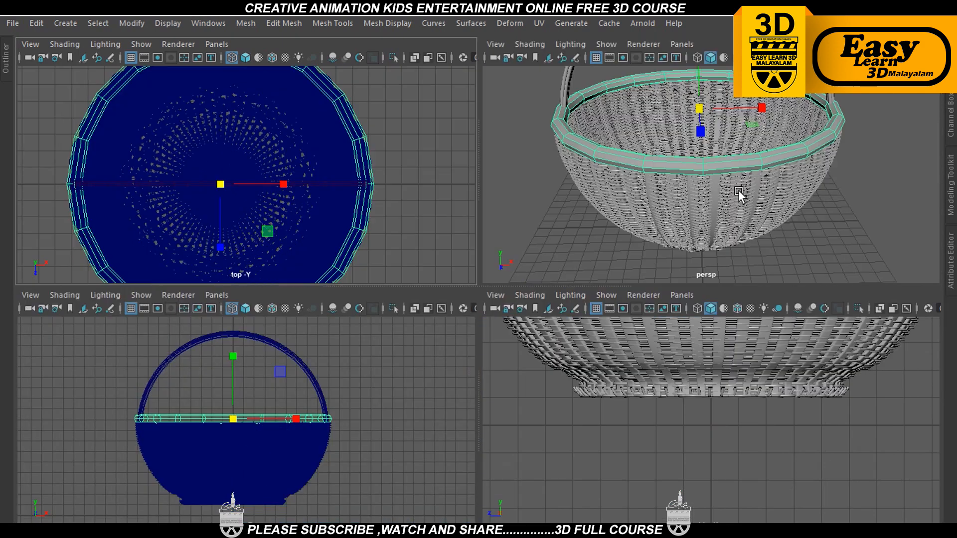
{"action": "key", "text": "space"}
{"action": "left_click_drag", "start_coordinate": [708, 241], "coordinate": [717, 322], "text": "alt"}
{"action": "scroll", "coordinate": [792, 336], "scroll_direction": "down", "scroll_amount": 2}
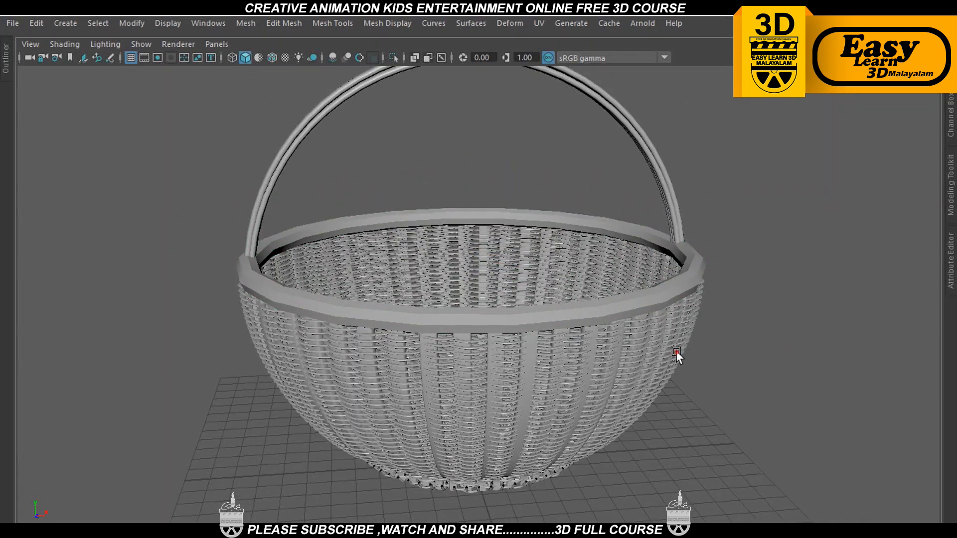
{"action": "left_click_drag", "start_coordinate": [676, 351], "coordinate": [701, 348], "text": "alt"}
{"action": "scroll", "coordinate": [681, 337], "scroll_direction": "down", "scroll_amount": 3}
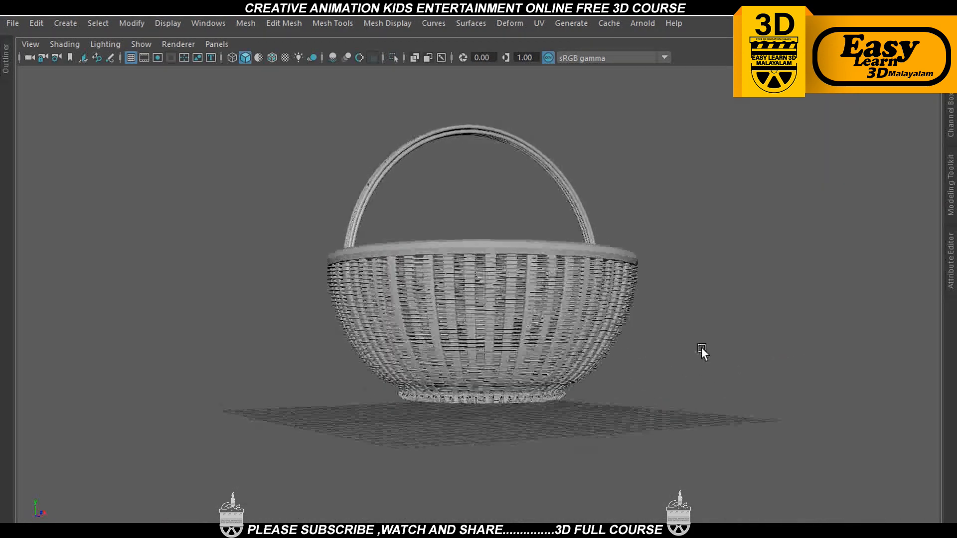
{"action": "scroll", "coordinate": [662, 333], "scroll_direction": "up", "scroll_amount": 3}
Duplicate the rim ring and move the copy straight down to just below the basket's base in the front view
{"action": "left_click", "coordinate": [558, 222]}
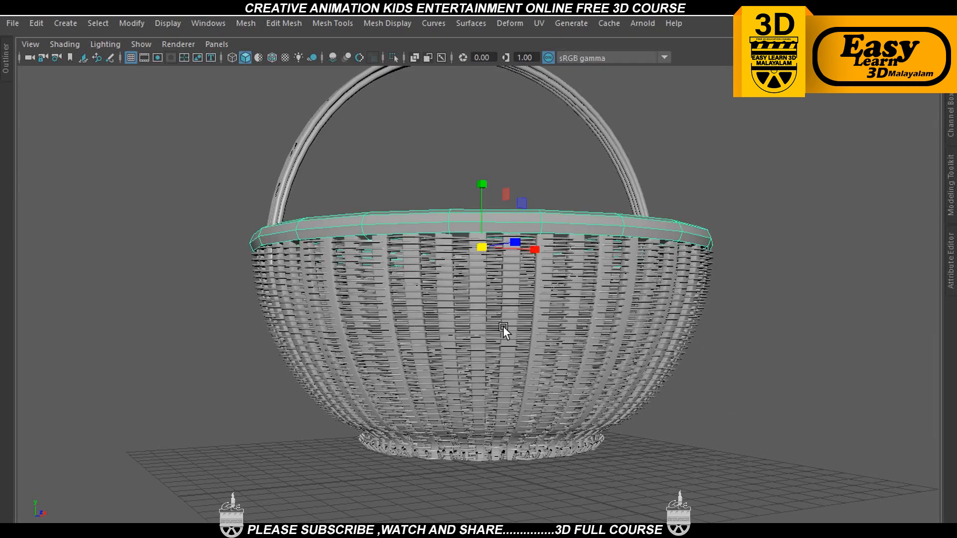
{"action": "key", "text": "space"}
{"action": "key", "text": "space"}
{"action": "scroll", "coordinate": [429, 404], "scroll_direction": "up", "scroll_amount": 1}
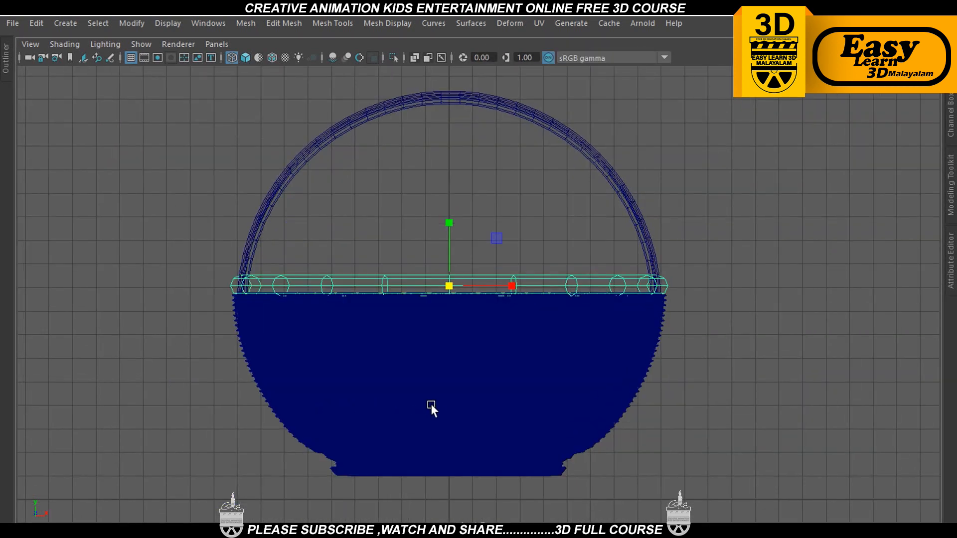
{"action": "key", "text": "w"}
{"action": "left_click_drag", "start_coordinate": [449, 215], "coordinate": [486, 415]}
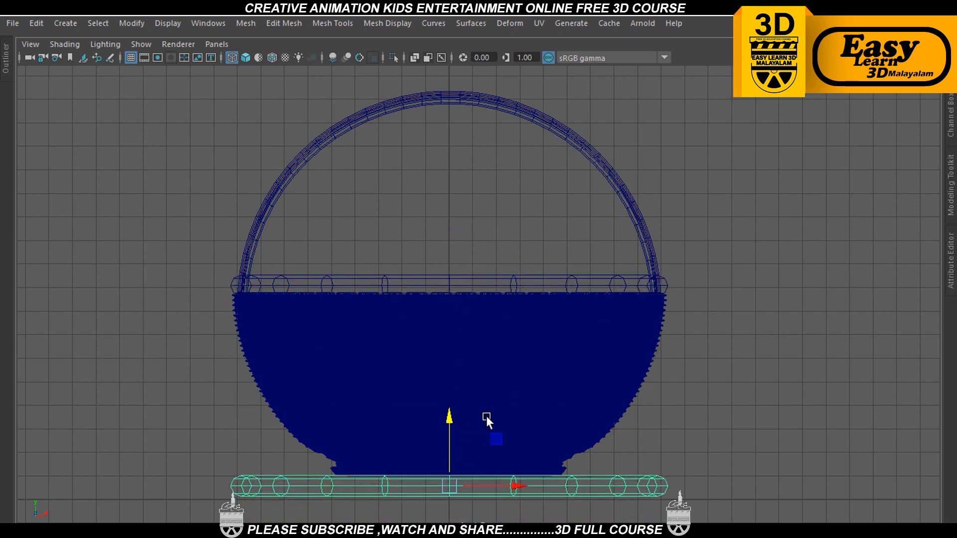
Scale the copied ring down uniformly to the base's width and raise it so it wraps around the basket's foot
{"action": "middle_click_drag", "start_coordinate": [486, 416], "coordinate": [492, 277], "text": "alt"}
{"action": "scroll", "coordinate": [492, 277], "scroll_direction": "up", "scroll_amount": 3}
{"action": "key", "text": "e"}
{"action": "key", "text": "r"}
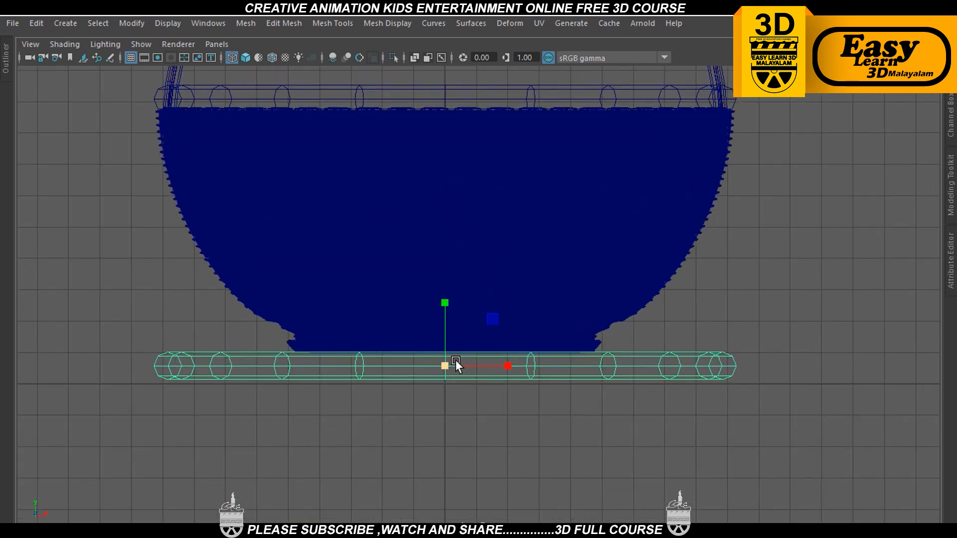
{"action": "left_click_drag", "start_coordinate": [456, 360], "coordinate": [286, 419]}
{"action": "key", "text": "w"}
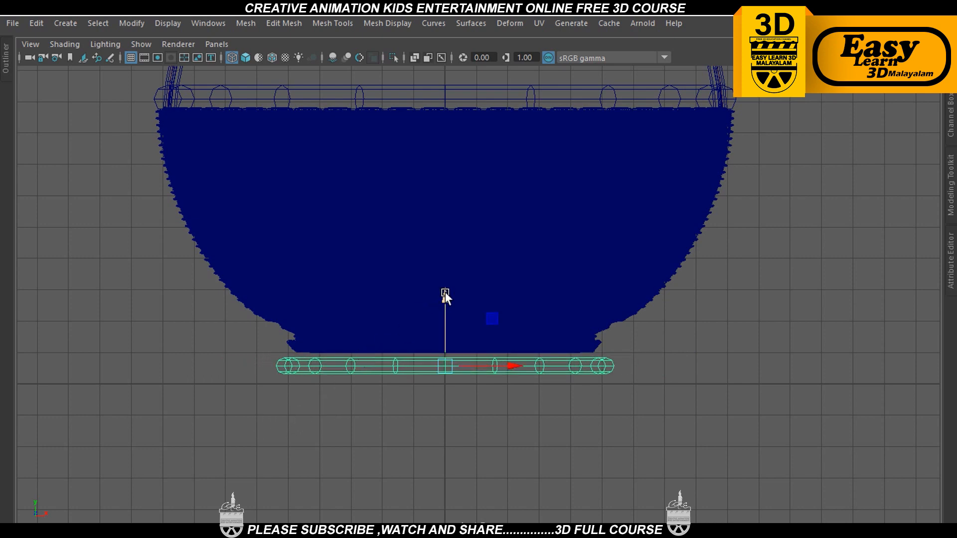
{"action": "left_click_drag", "start_coordinate": [445, 292], "coordinate": [447, 266]}
{"action": "key", "text": "space"}
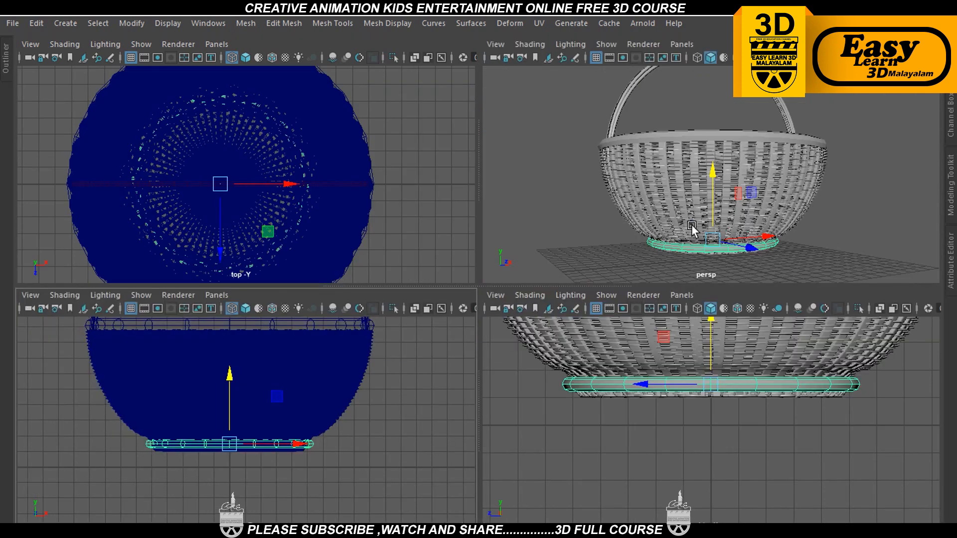
{"action": "key", "text": "space"}
{"action": "mouse_move", "coordinate": [600, 366]}
{"action": "left_mouse_down", "text": "alt"}
{"action": "mouse_move", "coordinate": [603, 349]}
{"action": "mouse_move", "coordinate": [598, 390]}
{"action": "mouse_move", "coordinate": [611, 367]}
{"action": "left_mouse_up", "text": "alt"}
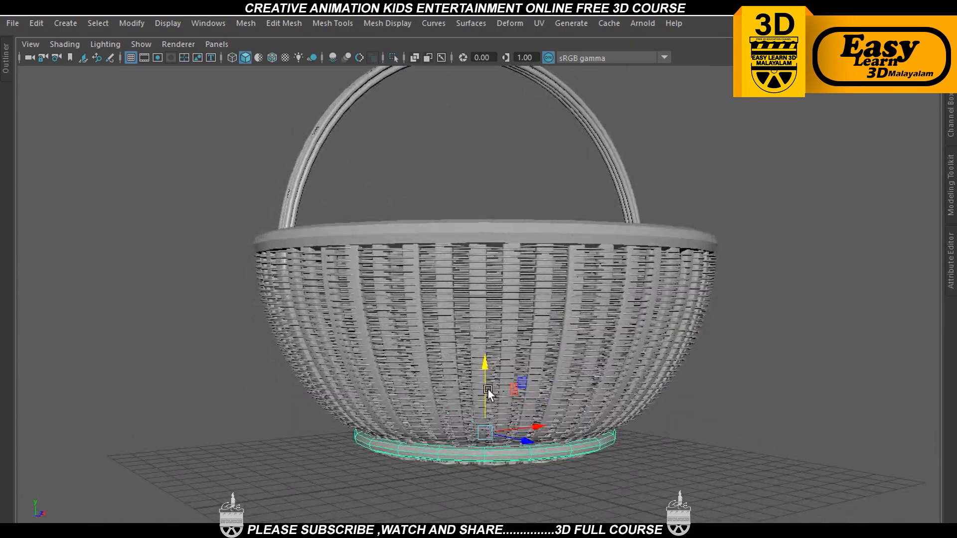
{"action": "left_click", "coordinate": [748, 396]}
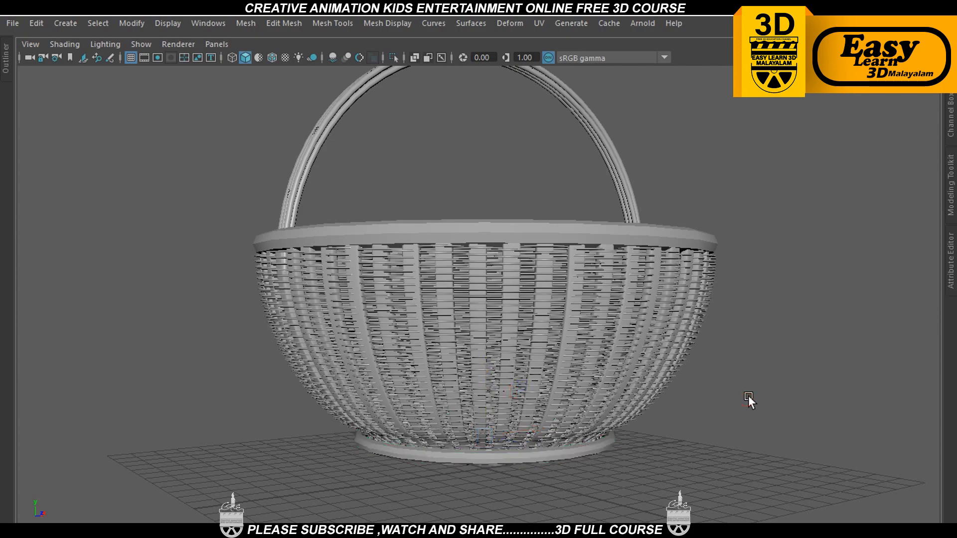
Inspect the basket's rim, interior, handle and base ring from several angles and distances
{"action": "left_click_drag", "start_coordinate": [749, 396], "coordinate": [662, 419], "text": "alt"}
{"action": "scroll", "coordinate": [657, 414], "scroll_direction": "up", "scroll_amount": 4}
{"action": "middle_click_drag", "start_coordinate": [636, 339], "coordinate": [639, 375], "text": "alt"}
{"action": "left_click_drag", "start_coordinate": [630, 378], "coordinate": [328, 332], "text": "alt"}
{"action": "left_click", "coordinate": [328, 332]}
{"action": "left_click", "coordinate": [813, 330]}
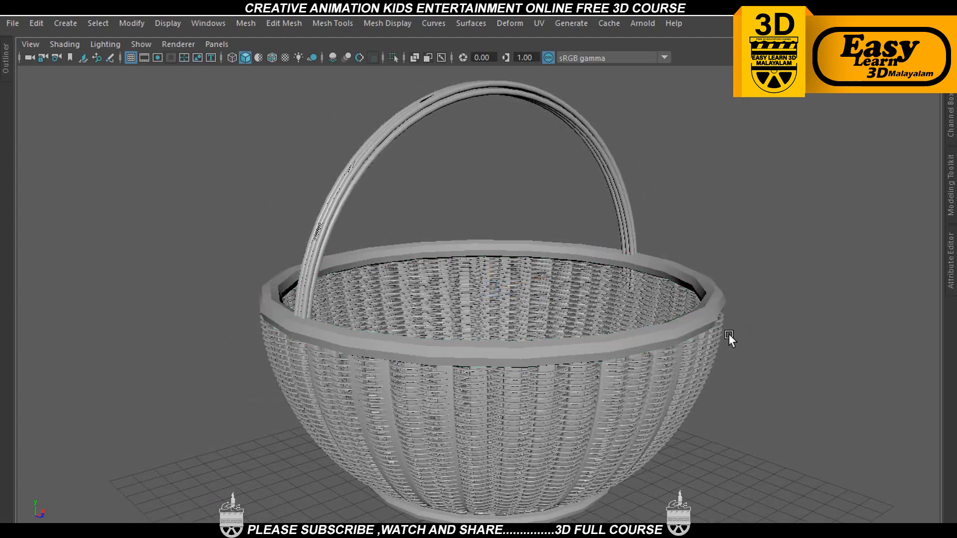
{"action": "scroll", "coordinate": [730, 336], "scroll_direction": "up", "scroll_amount": 2}
{"action": "left_click", "coordinate": [767, 322]}
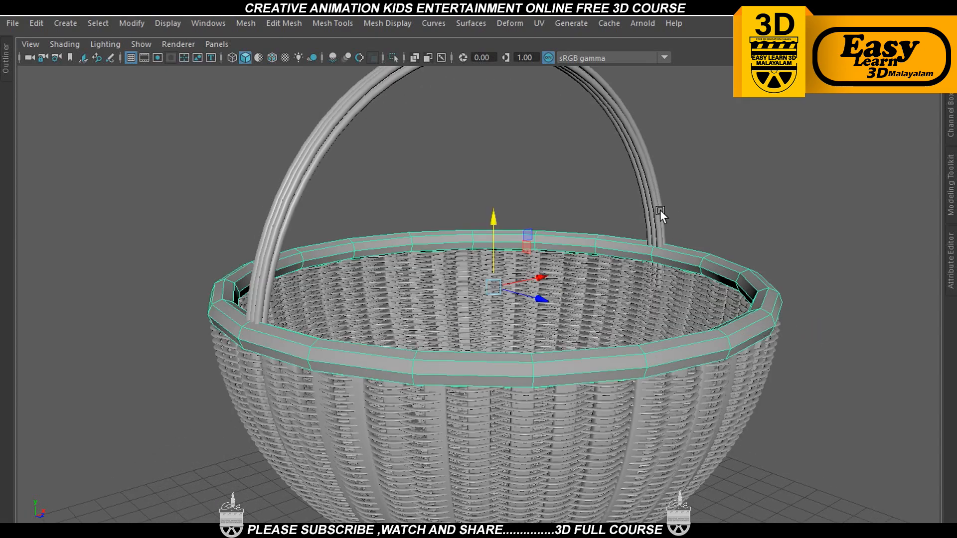
{"action": "scroll", "coordinate": [412, 214], "scroll_direction": "down", "scroll_amount": 3}
{"action": "left_click_drag", "start_coordinate": [316, 161], "coordinate": [700, 451]}
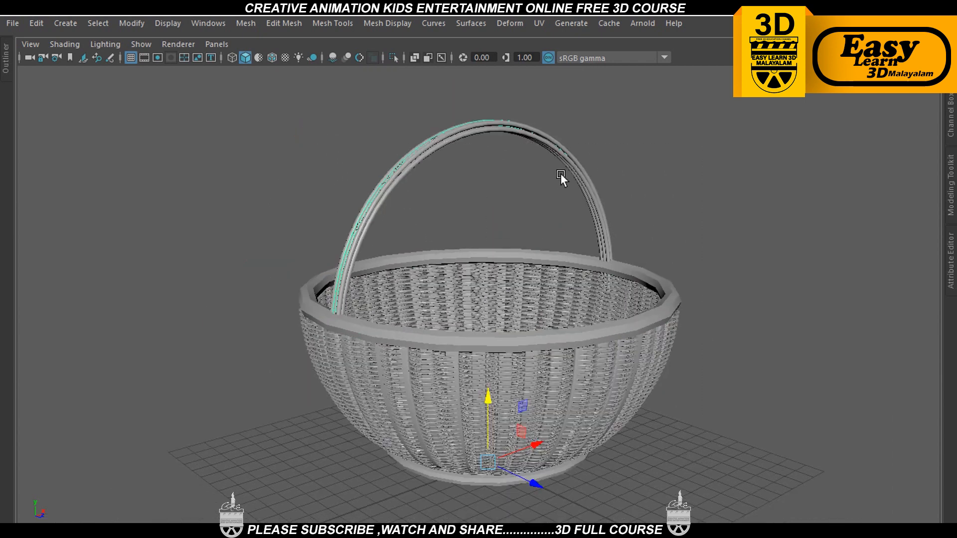
{"action": "scroll", "coordinate": [632, 208], "scroll_direction": "down", "scroll_amount": 3}
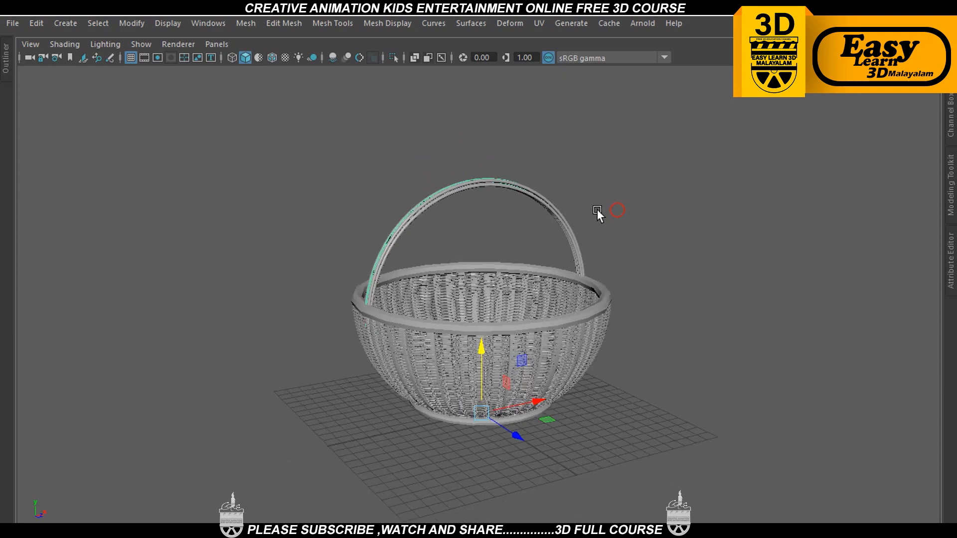
{"action": "left_click_drag", "start_coordinate": [477, 221], "coordinate": [477, 220]}
{"action": "scroll", "coordinate": [663, 227], "scroll_direction": "up", "scroll_amount": 3}
{"action": "left_click", "coordinate": [702, 220]}
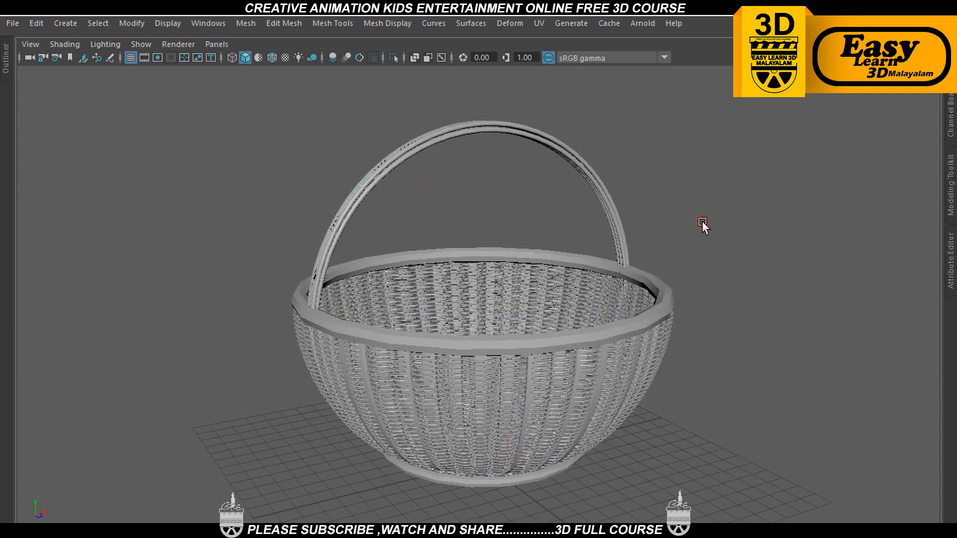
{"action": "left_click_drag", "start_coordinate": [636, 249], "coordinate": [543, 261], "text": "alt"}
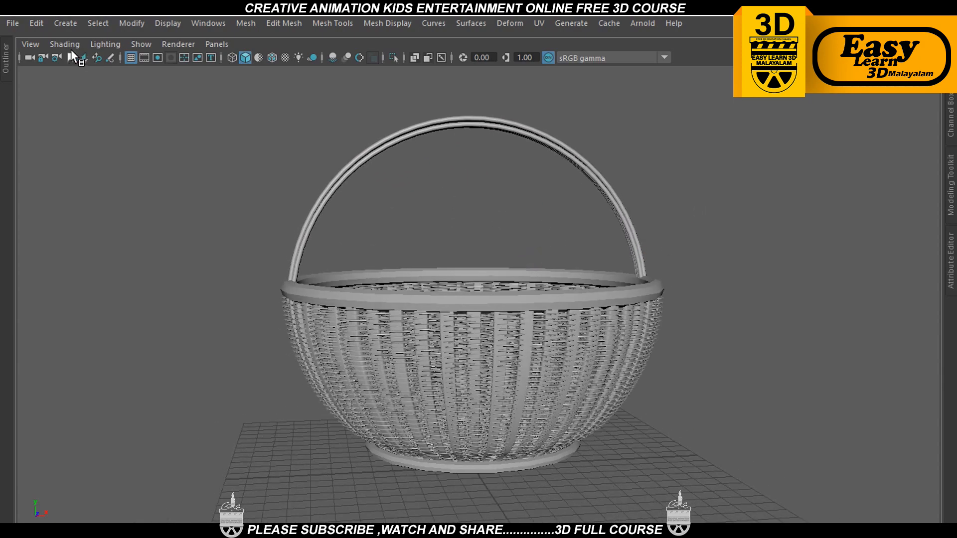
Save the scene
{"action": "left_click", "coordinate": [11, 23]}
{"action": "left_click", "coordinate": [35, 80]}
{"action": "left_click_drag", "start_coordinate": [591, 340], "coordinate": [699, 326], "text": "alt"}
Create a polygon helix primitive while working in the front view
{"action": "key", "text": "space"}
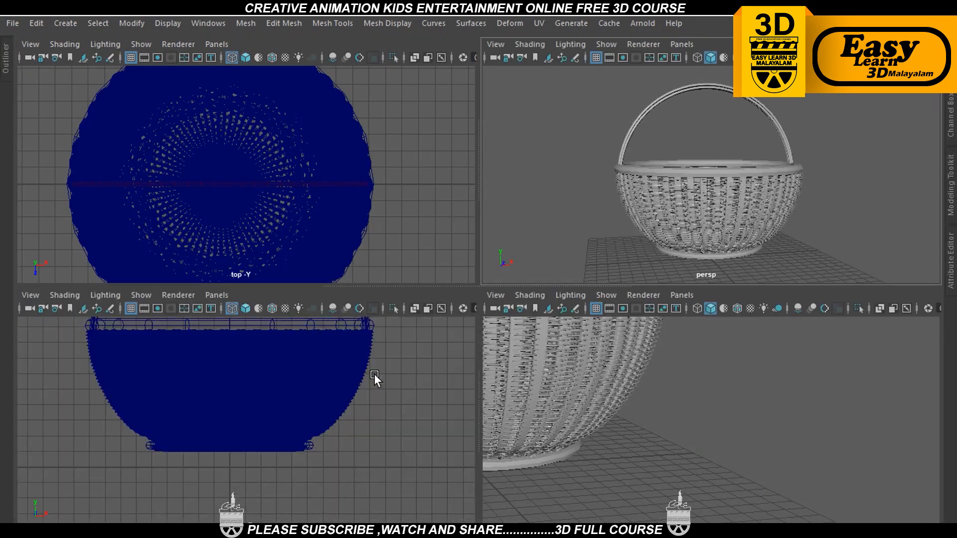
{"action": "key", "text": "space"}
{"action": "middle_click_drag", "start_coordinate": [495, 246], "coordinate": [537, 379], "text": "alt"}
{"action": "right_click_drag", "start_coordinate": [538, 379], "coordinate": [522, 339], "text": "alt"}
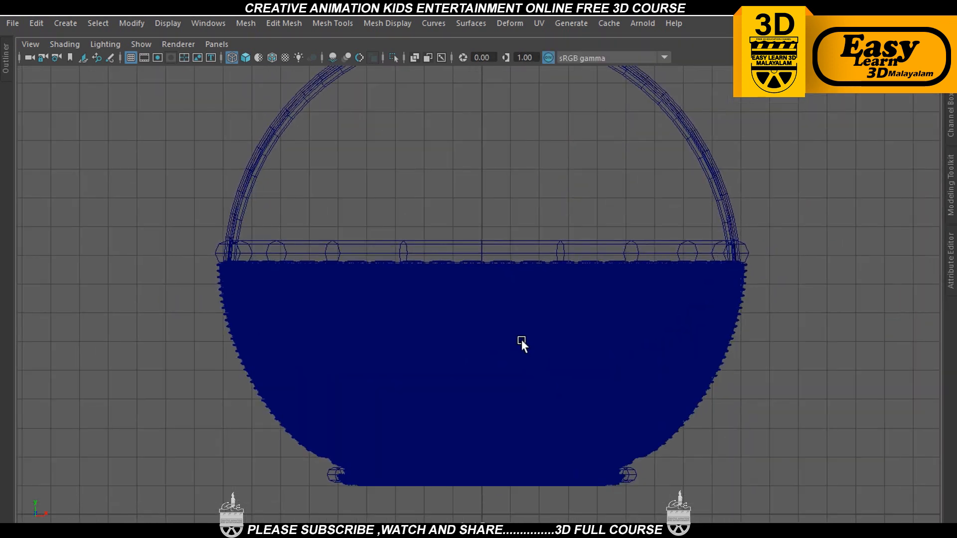
{"action": "left_click", "coordinate": [66, 25]}
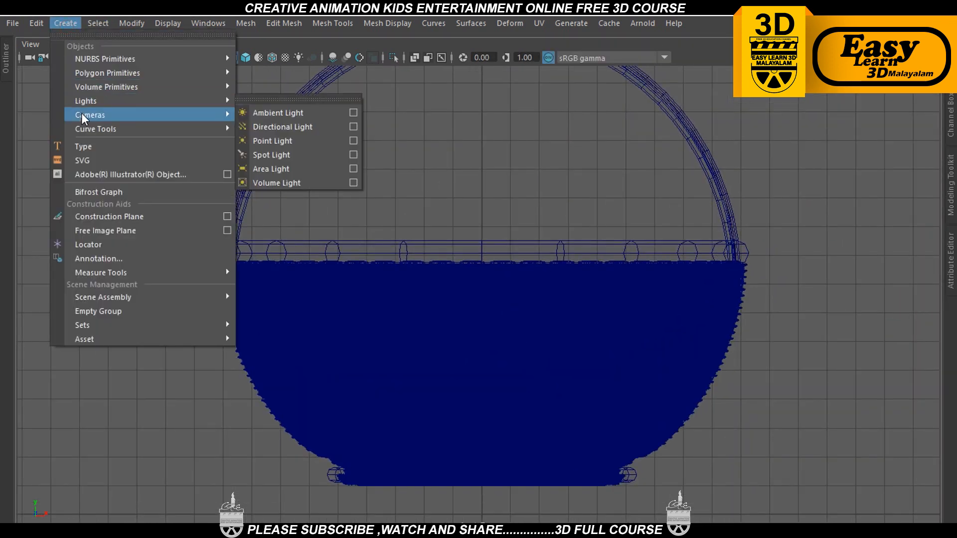
{"action": "mouse_move", "coordinate": [105, 76]}
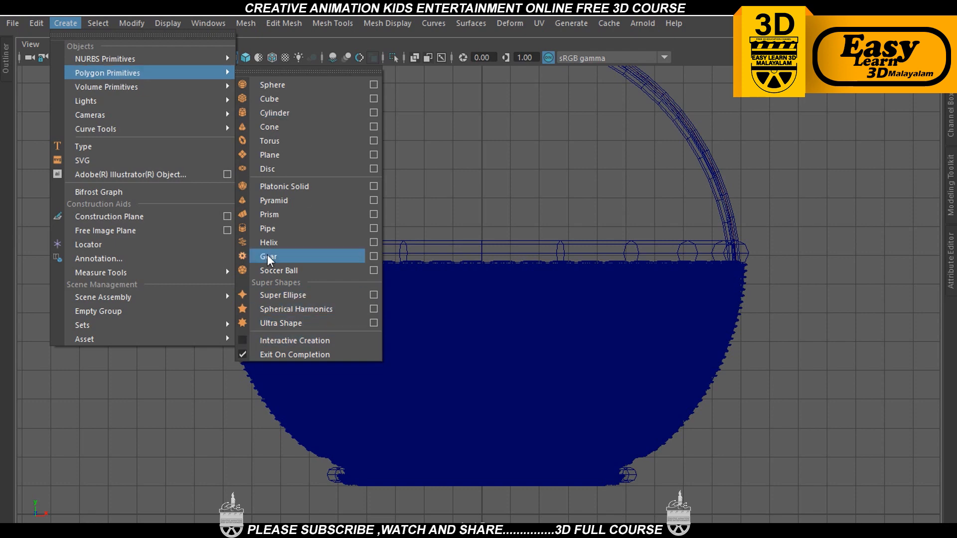
{"action": "left_click", "coordinate": [278, 241]}
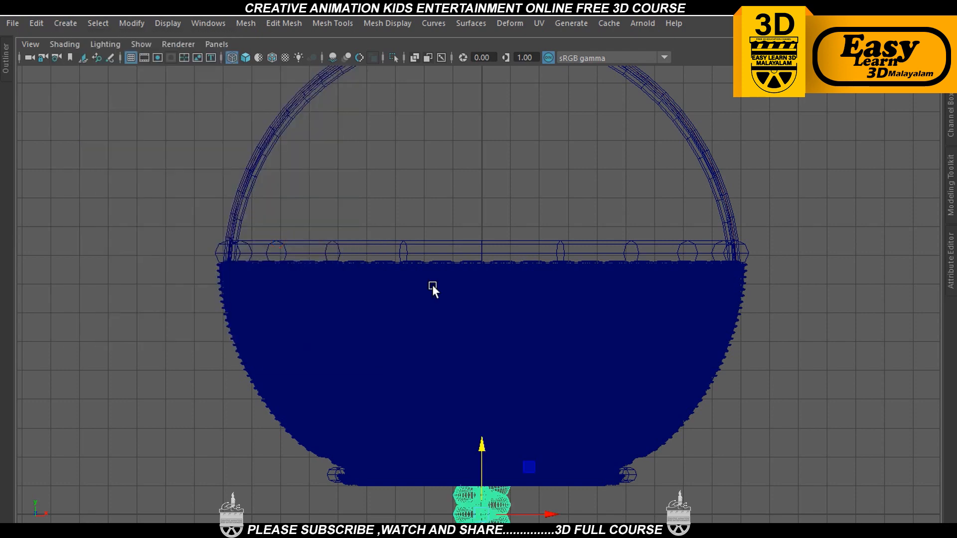
Move the helix straight up from the basket's base to the top of the handle arch
{"action": "scroll", "coordinate": [567, 363], "scroll_direction": "down", "scroll_amount": 3}
{"action": "middle_click_drag", "start_coordinate": [568, 364], "coordinate": [572, 320], "text": "alt"}
{"action": "scroll", "coordinate": [577, 340], "scroll_direction": "up", "scroll_amount": 1}
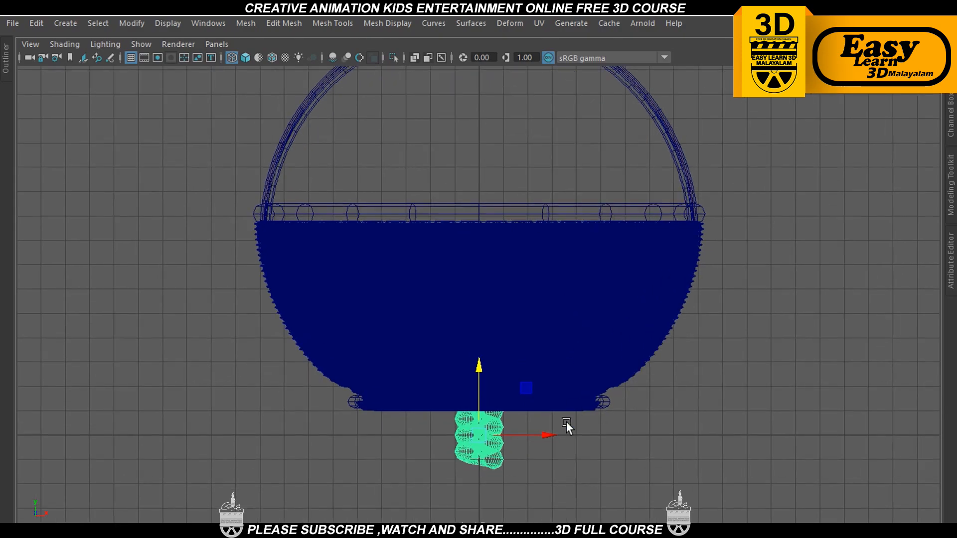
{"action": "key", "text": "space"}
{"action": "key", "text": "space"}
{"action": "left_click_drag", "start_coordinate": [719, 269], "coordinate": [682, 359], "text": "alt"}
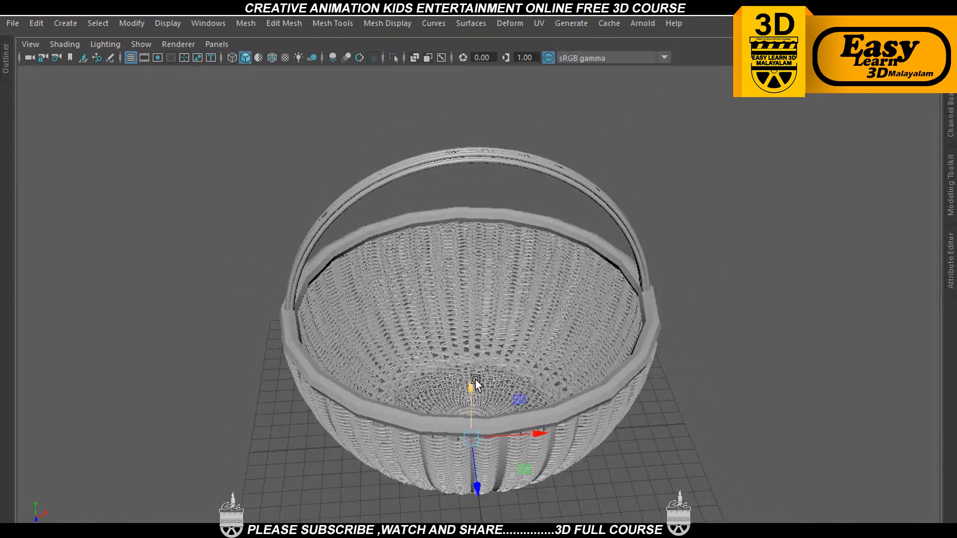
{"action": "left_click_drag", "start_coordinate": [475, 379], "coordinate": [526, 178]}
Lengthen the helix in the front view by setting its height to 33.6 and its coils to 13.9
{"action": "key", "text": "space"}
{"action": "key", "text": "space"}
{"action": "scroll", "coordinate": [502, 273], "scroll_direction": "down", "scroll_amount": 3}
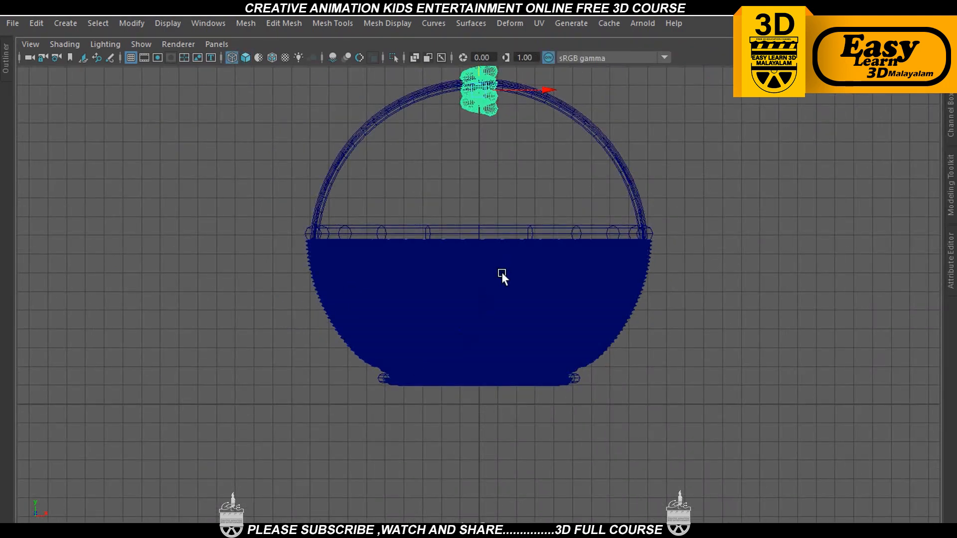
{"action": "middle_click_drag", "start_coordinate": [502, 273], "coordinate": [468, 340], "text": "alt"}
{"action": "key", "text": "t"}
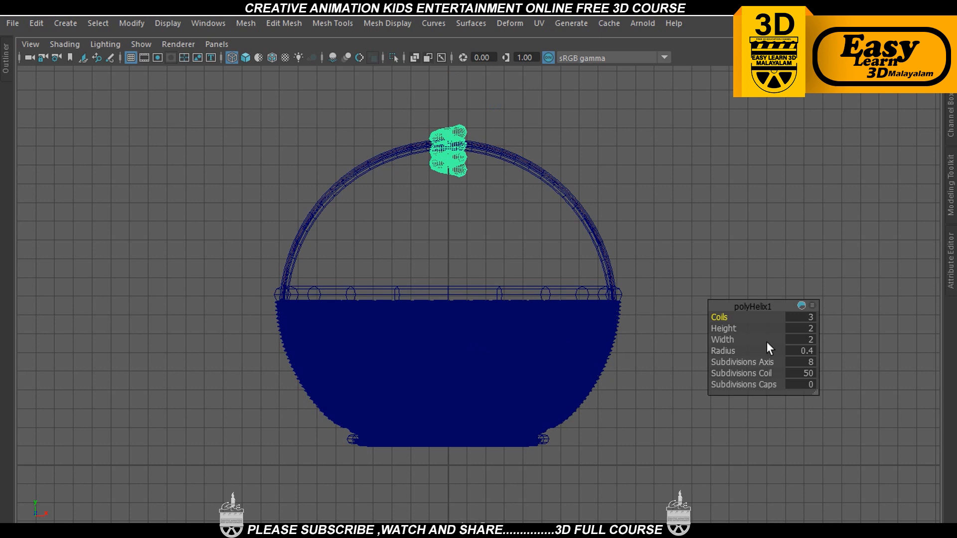
{"action": "scroll", "coordinate": [525, 344], "scroll_direction": "down", "scroll_amount": 2}
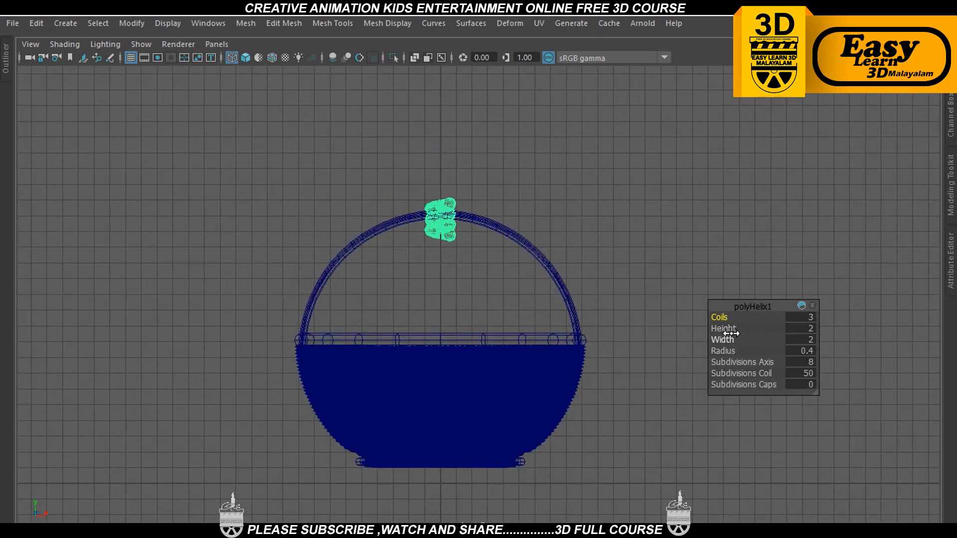
{"action": "left_click_drag", "start_coordinate": [730, 334], "coordinate": [842, 305]}
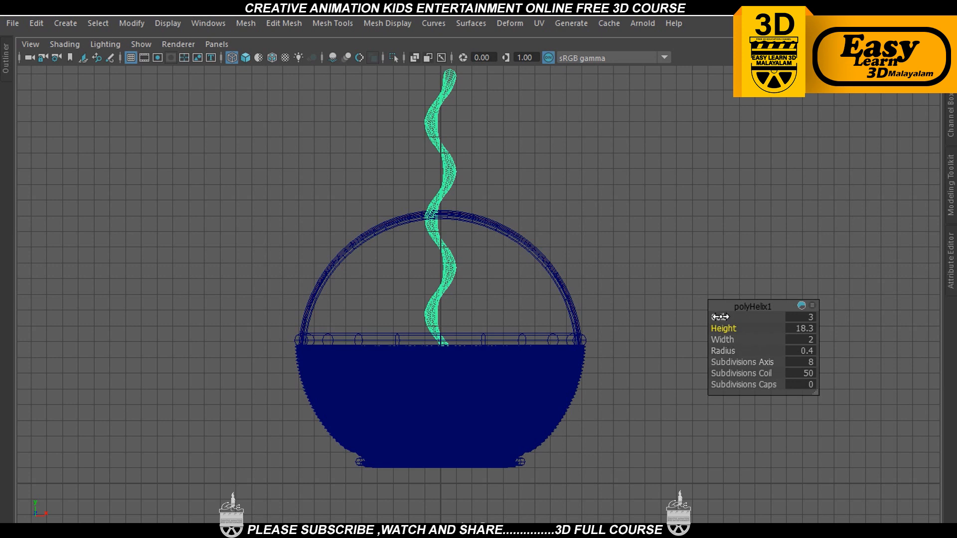
{"action": "left_click_drag", "start_coordinate": [720, 317], "coordinate": [803, 323]}
{"action": "left_click_drag", "start_coordinate": [727, 320], "coordinate": [740, 315]}
{"action": "key", "text": "space"}
{"action": "key", "text": "space"}
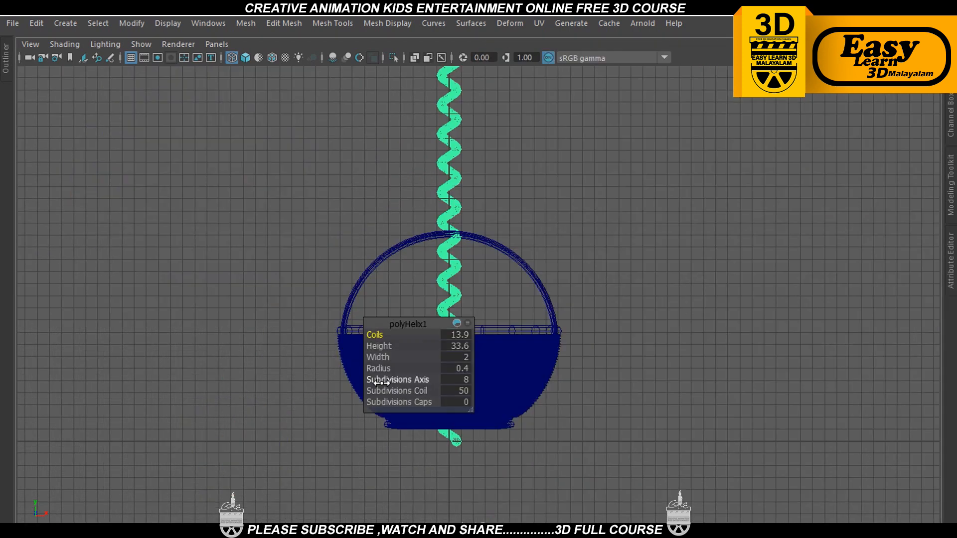
Check the Rotate Tool settings and rotate the helix 90 degrees in the front view so it lies horizontally across the handle
{"action": "middle_click_drag", "start_coordinate": [506, 293], "coordinate": [503, 306], "text": "alt"}
{"action": "key", "text": "ctrl+space"}
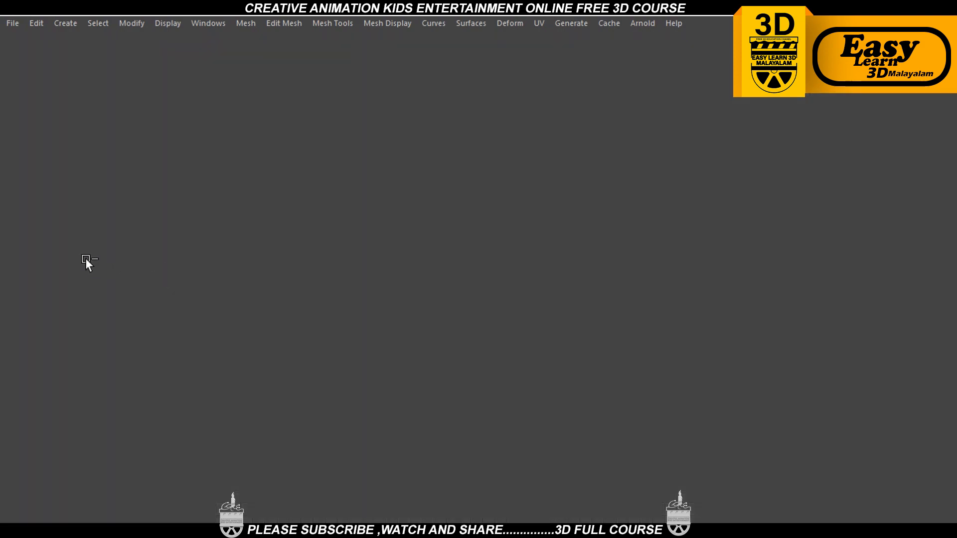
{"action": "double_click", "coordinate": [15, 229]}
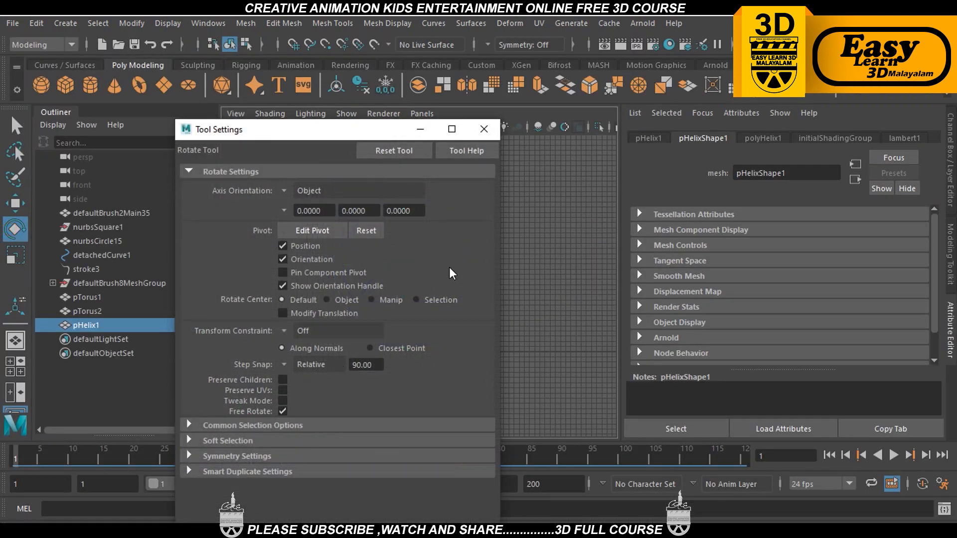
{"action": "left_click", "coordinate": [483, 129]}
{"action": "key", "text": "ctrl+space"}
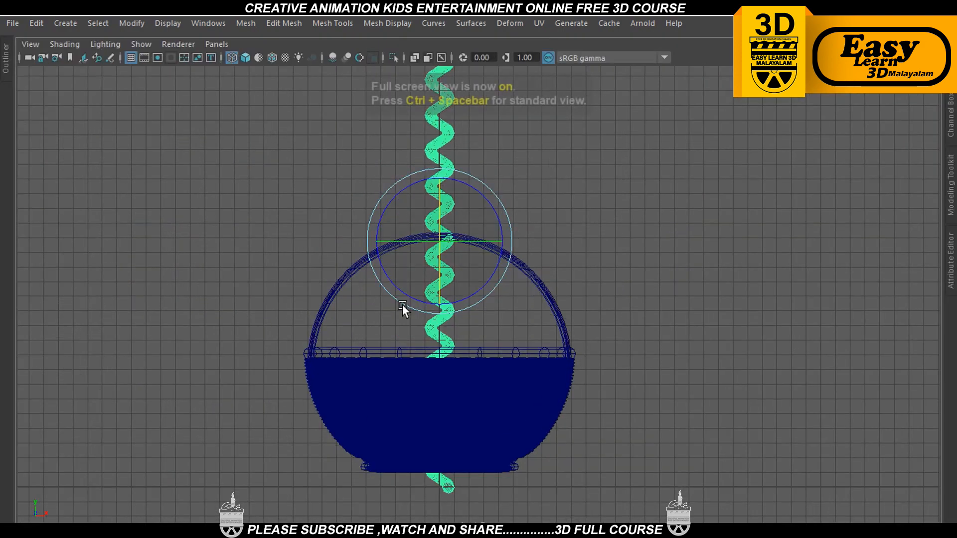
{"action": "left_click_drag", "start_coordinate": [472, 193], "coordinate": [513, 241]}
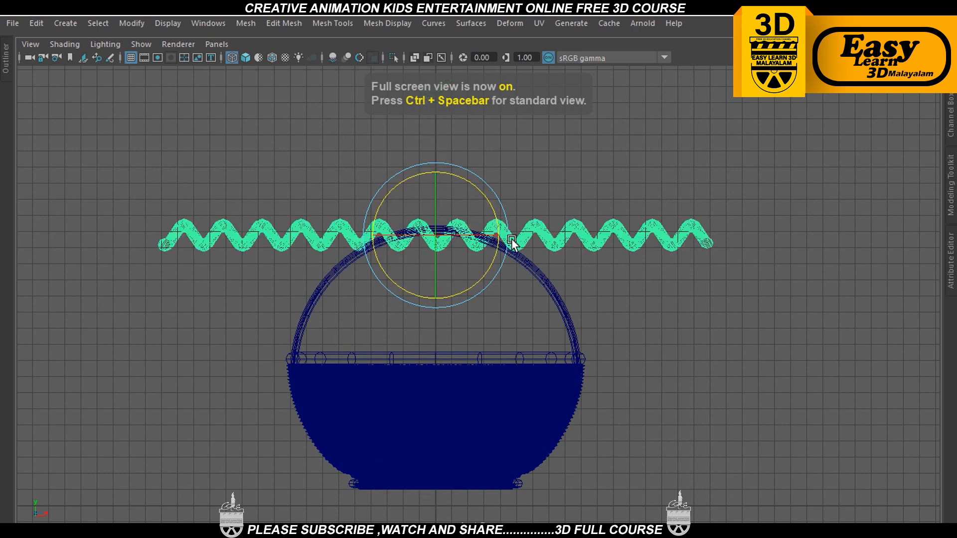
Scale the helix down uniformly to about the basket's width and raise it slightly to centre on the handle's top
{"action": "scroll", "coordinate": [580, 328], "scroll_direction": "up", "scroll_amount": 2}
{"action": "key", "text": "r"}
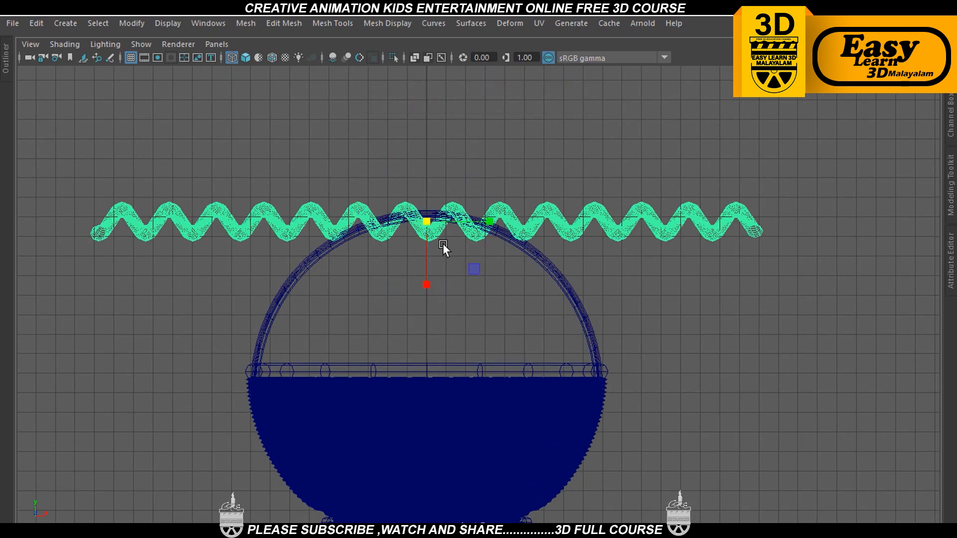
{"action": "left_click_drag", "start_coordinate": [429, 225], "coordinate": [269, 354]}
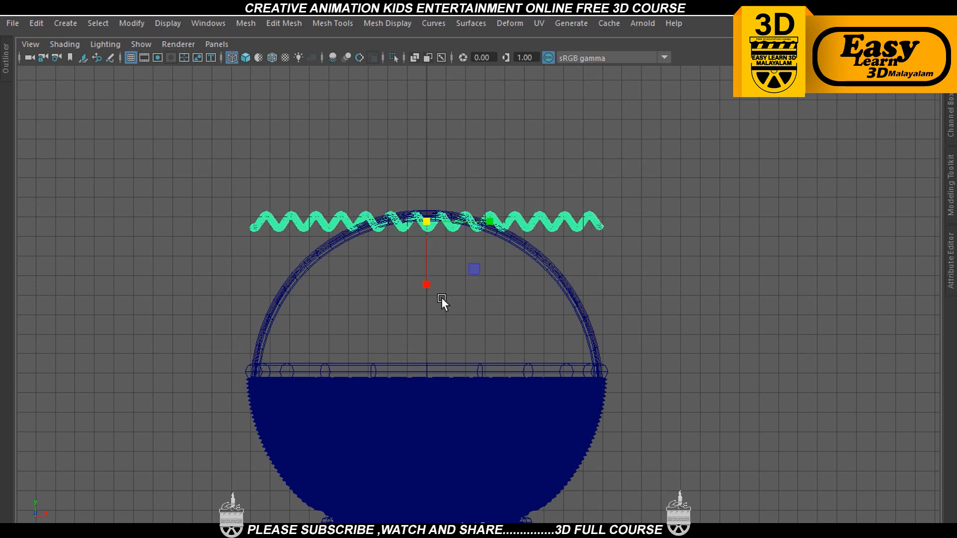
{"action": "scroll", "coordinate": [442, 298], "scroll_direction": "up", "scroll_amount": 2}
{"action": "key", "text": "w"}
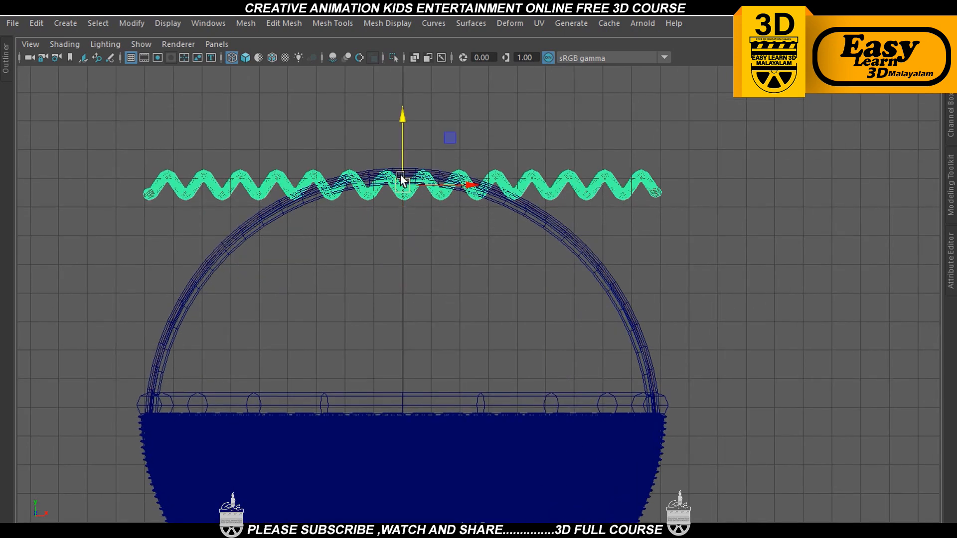
{"action": "left_click_drag", "start_coordinate": [403, 160], "coordinate": [403, 142]}
{"action": "key", "text": "space"}
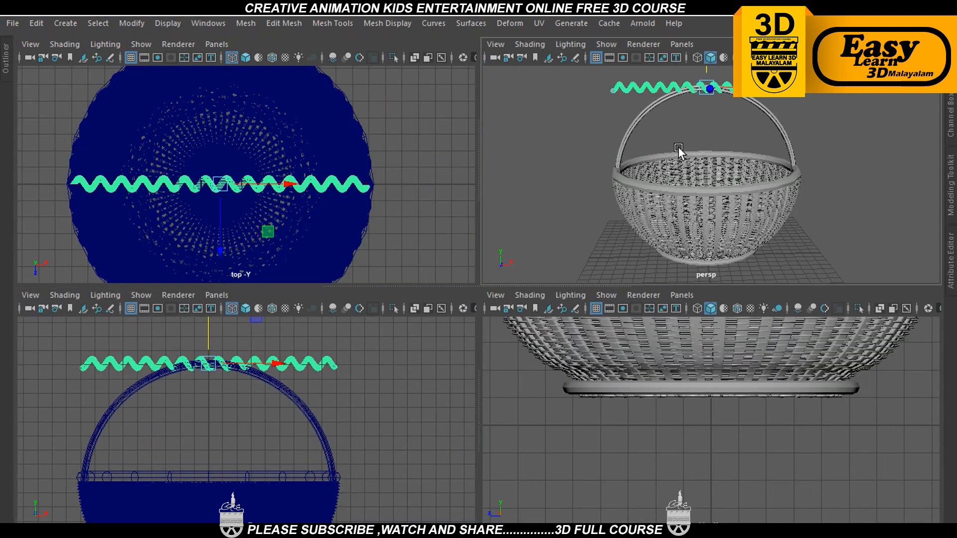
{"action": "key", "text": "space"}
{"action": "mouse_move", "coordinate": [549, 203]}
{"action": "left_mouse_down", "text": "alt"}
{"action": "mouse_move", "coordinate": [568, 240]}
{"action": "mouse_move", "coordinate": [554, 220]}
{"action": "left_mouse_up", "text": "alt"}
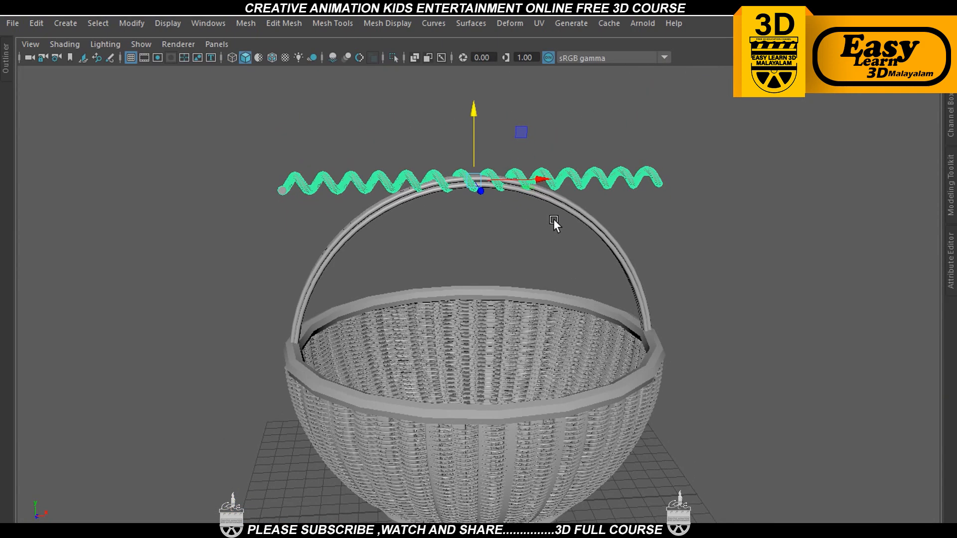
Set the helix's height to 47.4 and its coils to 18.3 so it extends past both sides of the handle
{"action": "key", "text": "t"}
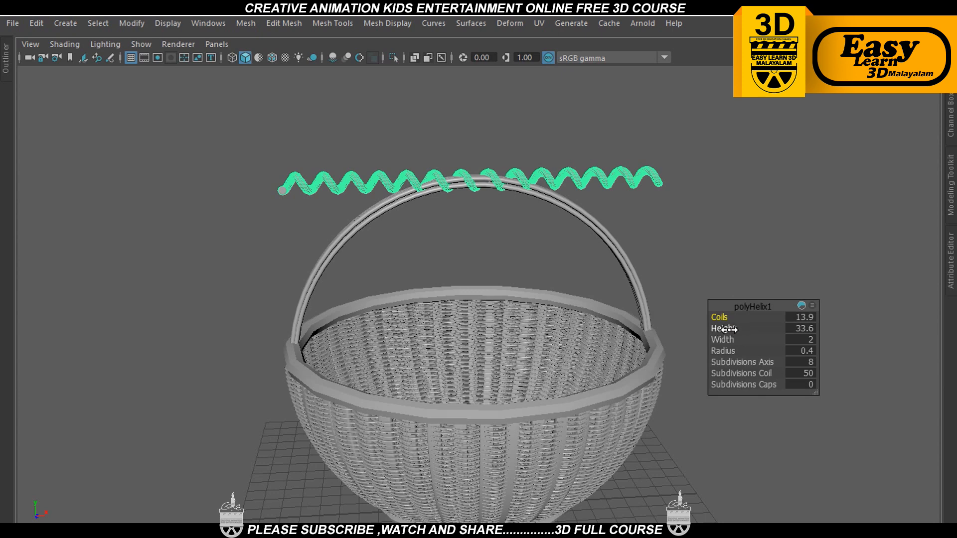
{"action": "left_click_drag", "start_coordinate": [724, 329], "coordinate": [787, 328]}
{"action": "left_click_drag", "start_coordinate": [721, 318], "coordinate": [747, 318]}
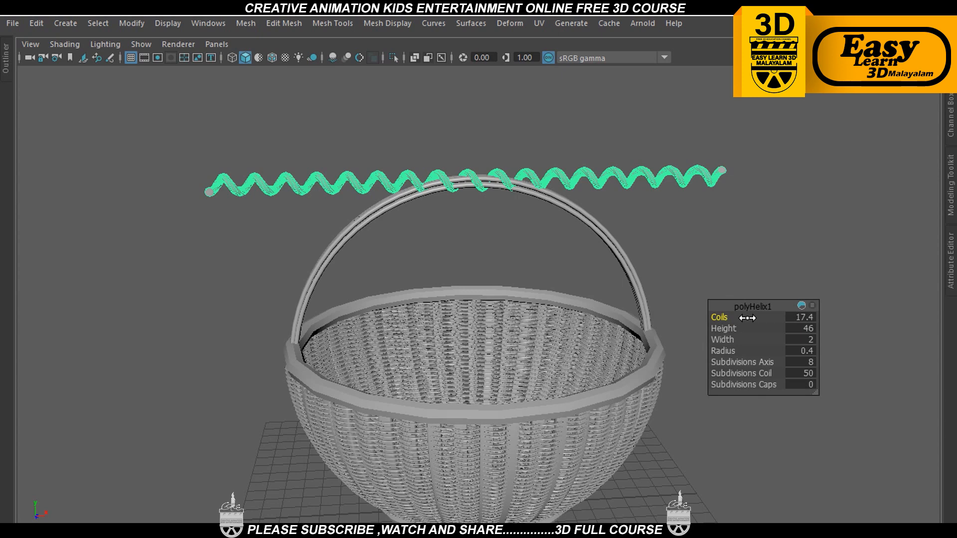
{"action": "left_click_drag", "start_coordinate": [727, 318], "coordinate": [734, 326]}
{"action": "left_click_drag", "start_coordinate": [546, 302], "coordinate": [632, 297], "text": "alt"}
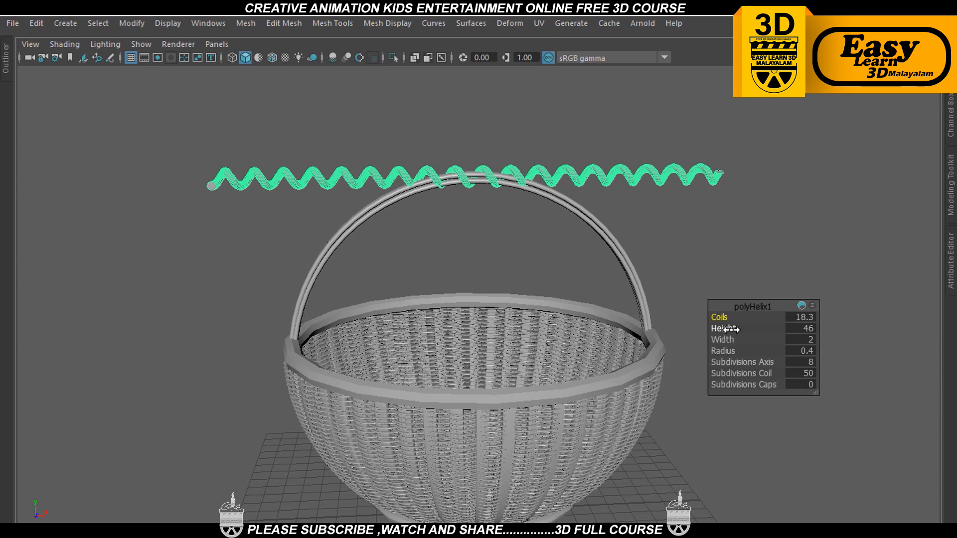
{"action": "left_click_drag", "start_coordinate": [731, 329], "coordinate": [741, 329]}
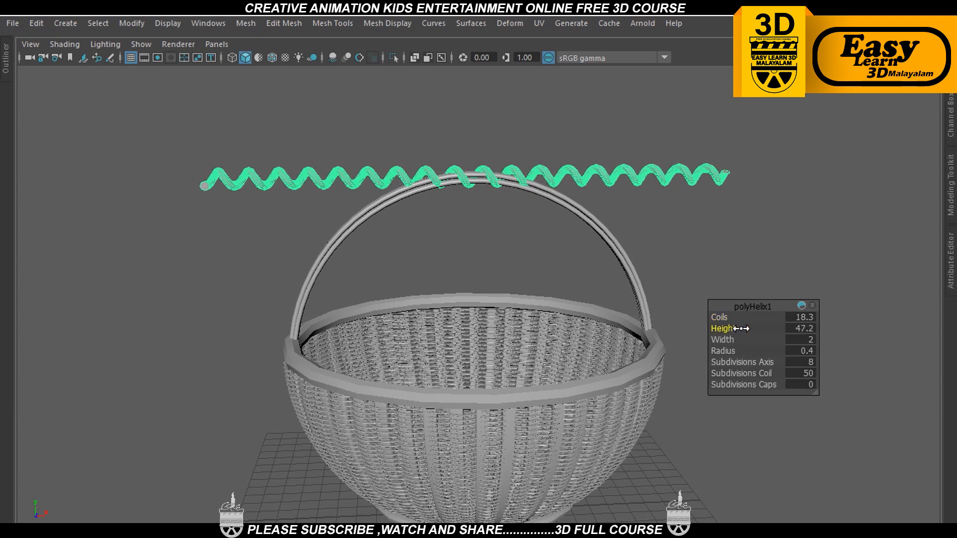
Nudge the helix vertically at the handle's top and set its height value to 53
{"action": "key", "text": "w"}
{"action": "left_click_drag", "start_coordinate": [465, 109], "coordinate": [477, 112]}
{"action": "left_click_drag", "start_coordinate": [569, 185], "coordinate": [557, 189], "text": "alt"}
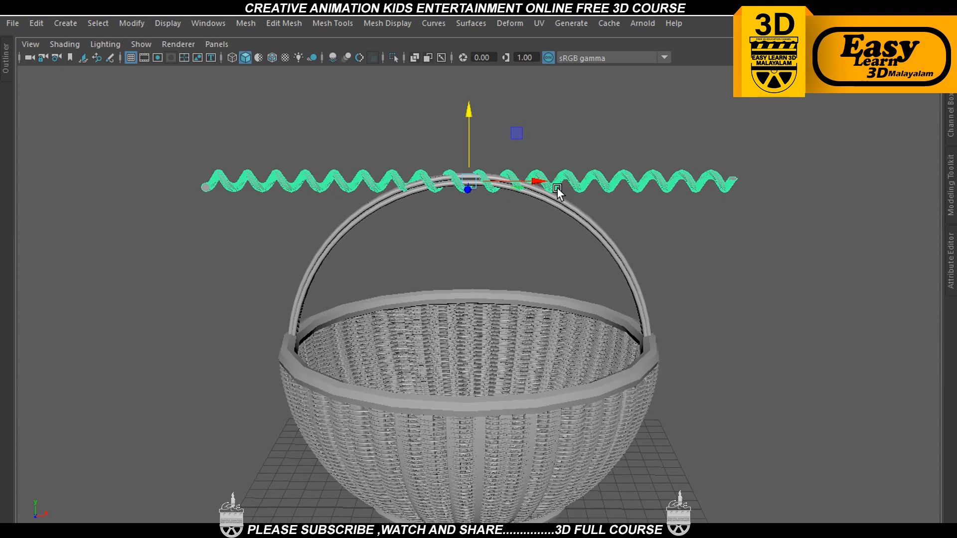
{"action": "left_click_drag", "start_coordinate": [581, 244], "coordinate": [531, 292], "text": "alt"}
{"action": "key", "text": "t"}
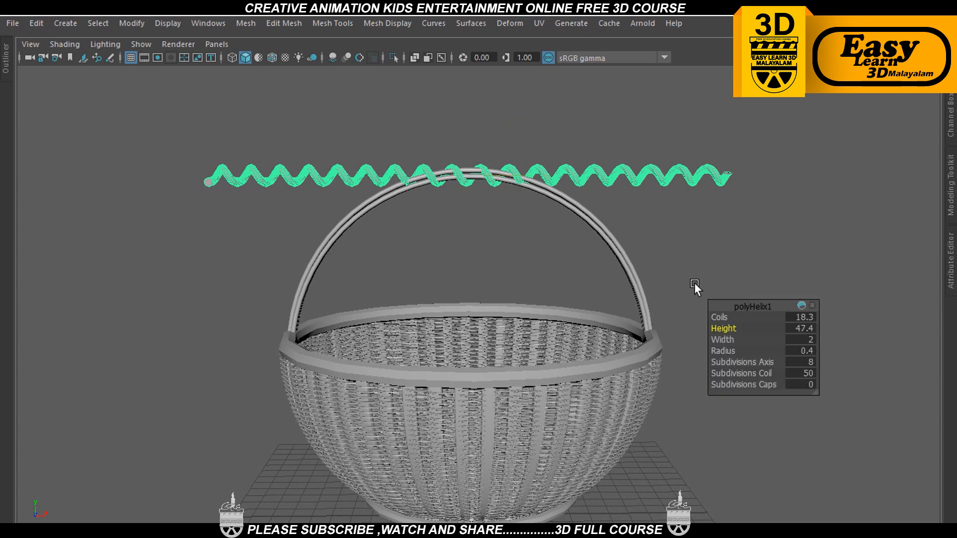
{"action": "left_click_drag", "start_coordinate": [731, 330], "coordinate": [773, 322]}
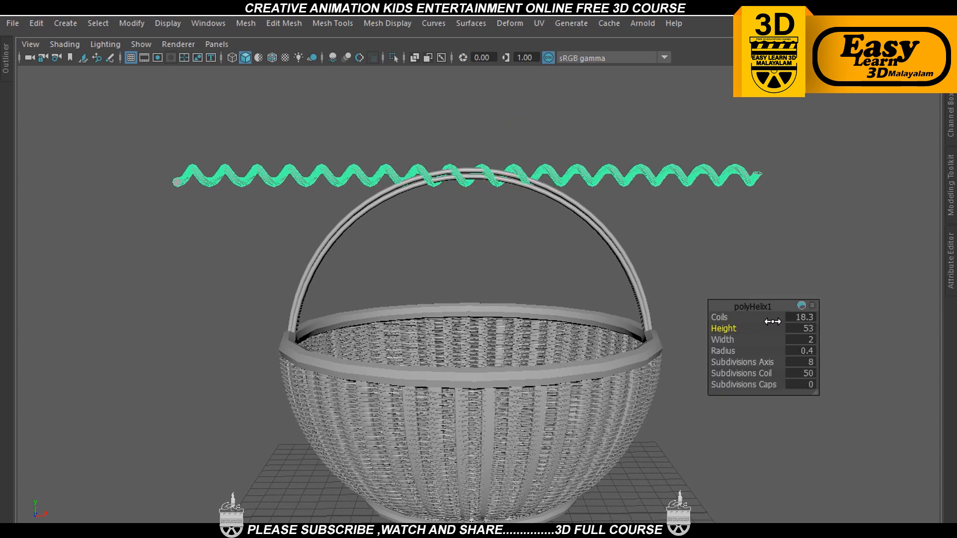
{"action": "left_click_drag", "start_coordinate": [392, 292], "coordinate": [494, 316], "text": "alt"}
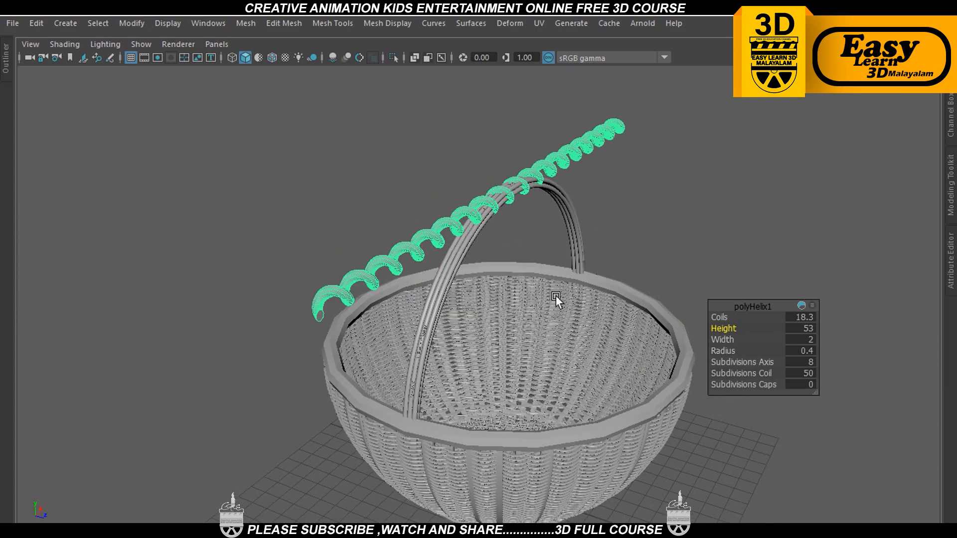
Add a nonlinear Bend deformer to the horizontal helix with low bound -1, high bound 1 and curvature 0
{"action": "left_click_drag", "start_coordinate": [555, 291], "coordinate": [454, 249], "text": "alt"}
{"action": "key", "text": "space"}
{"action": "key", "text": "space"}
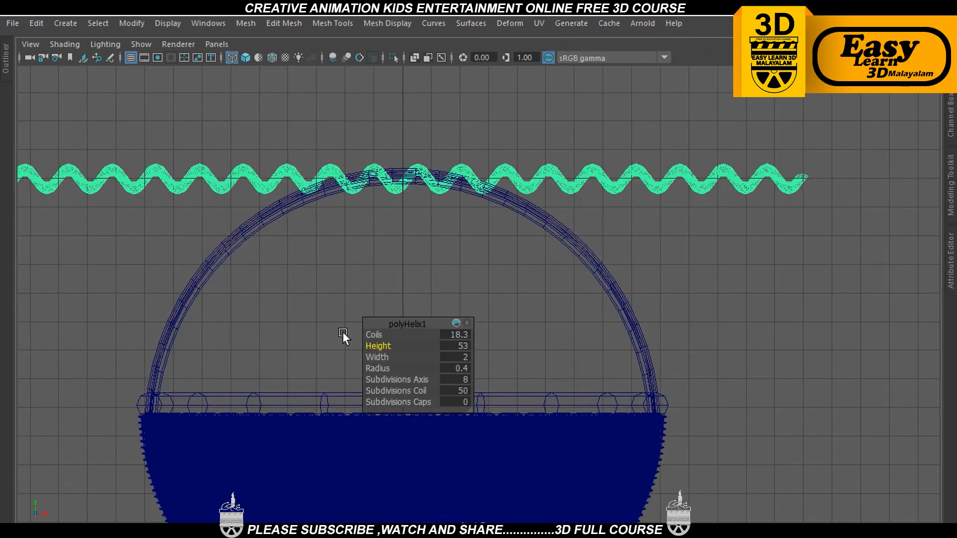
{"action": "key", "text": "w"}
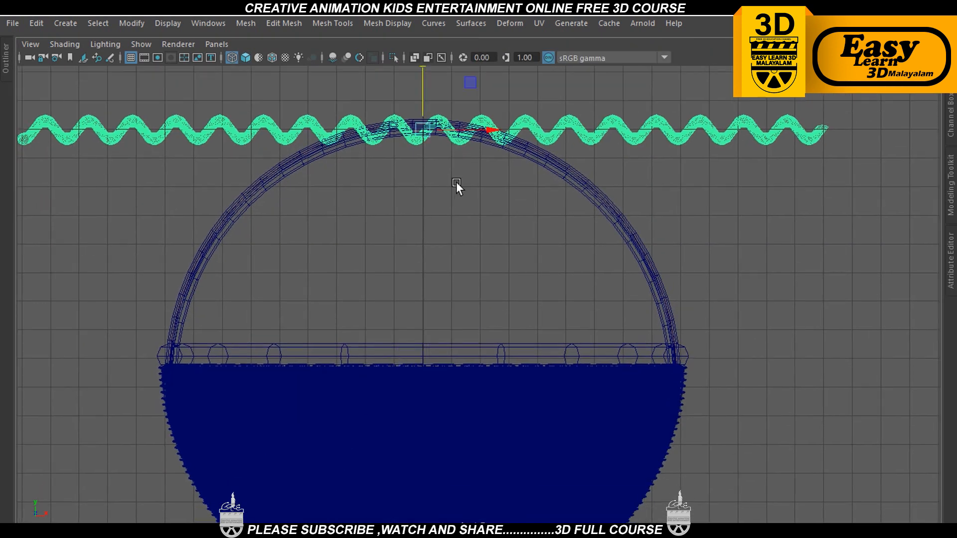
{"action": "left_click", "coordinate": [513, 23]}
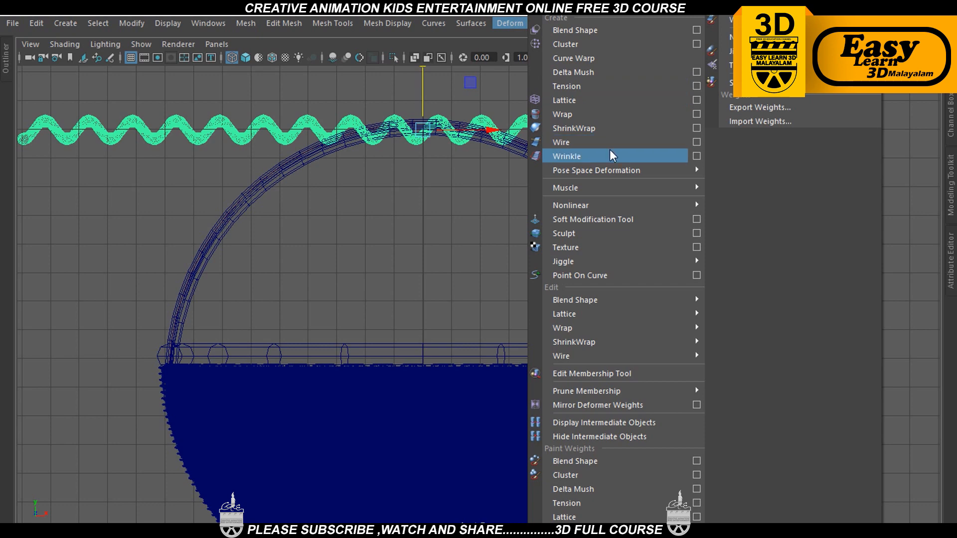
{"action": "mouse_move", "coordinate": [683, 213]}
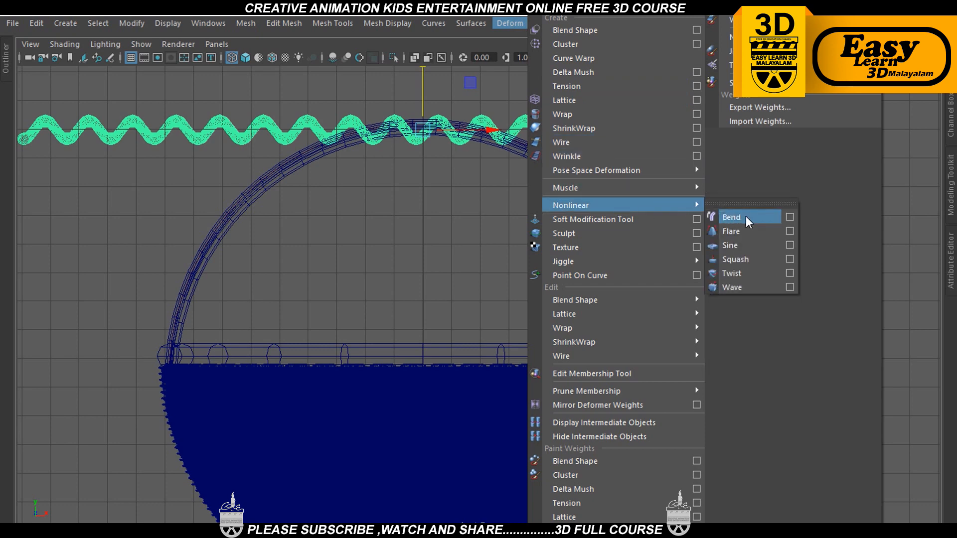
{"action": "left_click", "coordinate": [790, 218]}
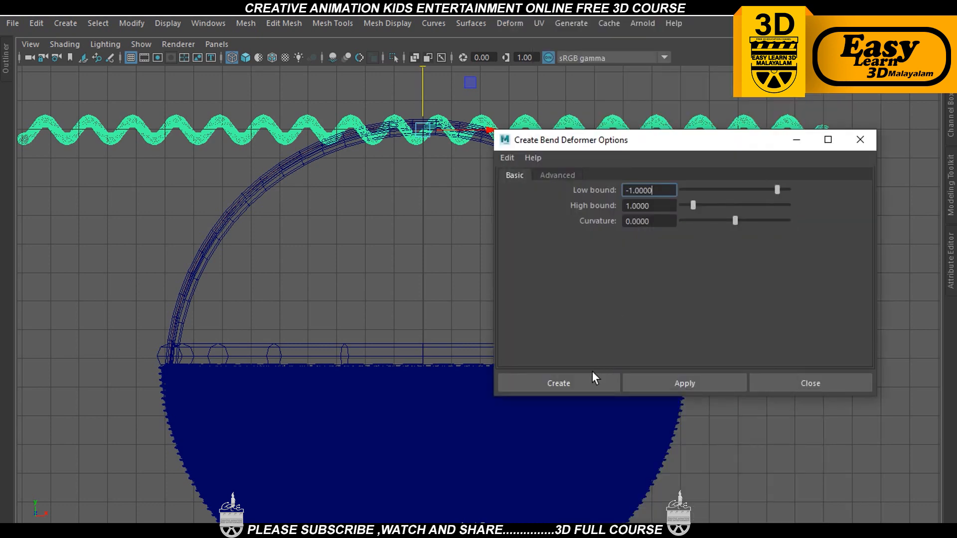
{"action": "left_click", "coordinate": [578, 384]}
Set the bend deformer's curvature to 91.673 so the helix follows the basket handle's arch
{"action": "scroll", "coordinate": [577, 379], "scroll_direction": "down", "scroll_amount": 2}
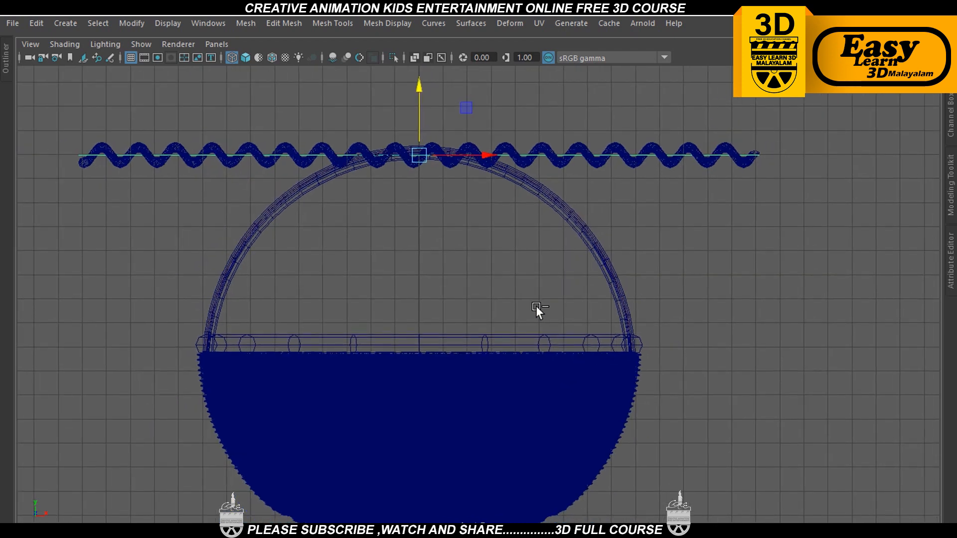
{"action": "key", "text": "ctrl+a"}
{"action": "key", "text": "ctrl+a"}
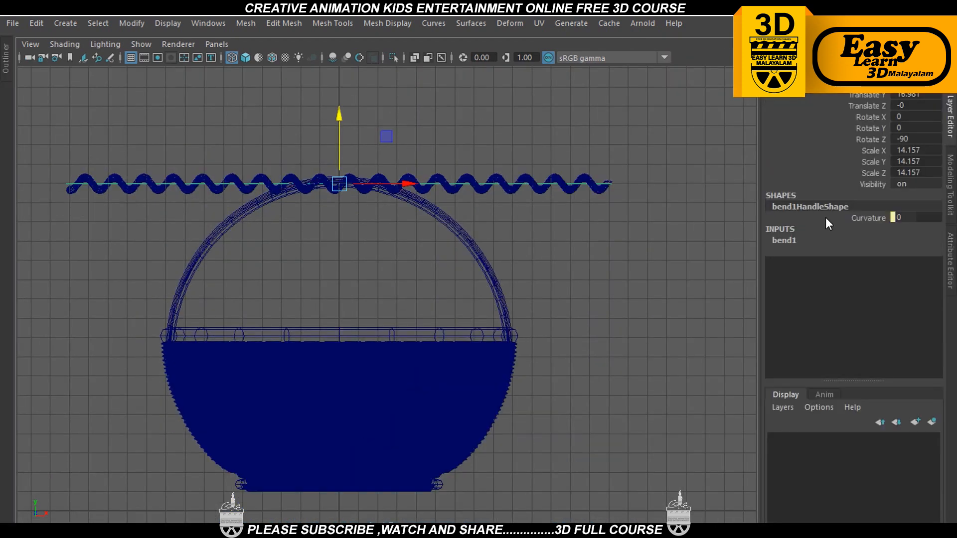
{"action": "left_click", "coordinate": [785, 240]}
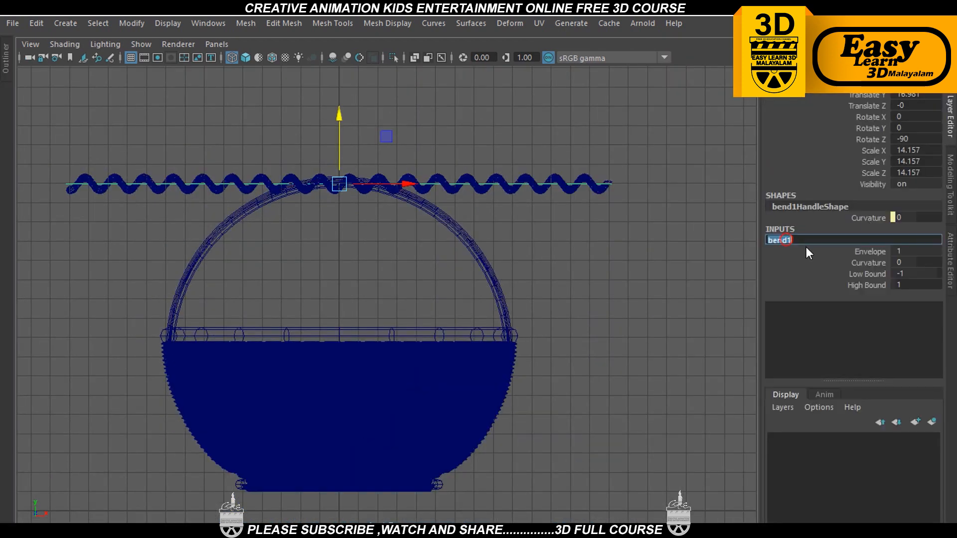
{"action": "left_click", "coordinate": [869, 263]}
{"action": "middle_click_drag", "start_coordinate": [528, 248], "coordinate": [592, 252]}
{"action": "key", "text": "space"}
{"action": "key", "text": "space"}
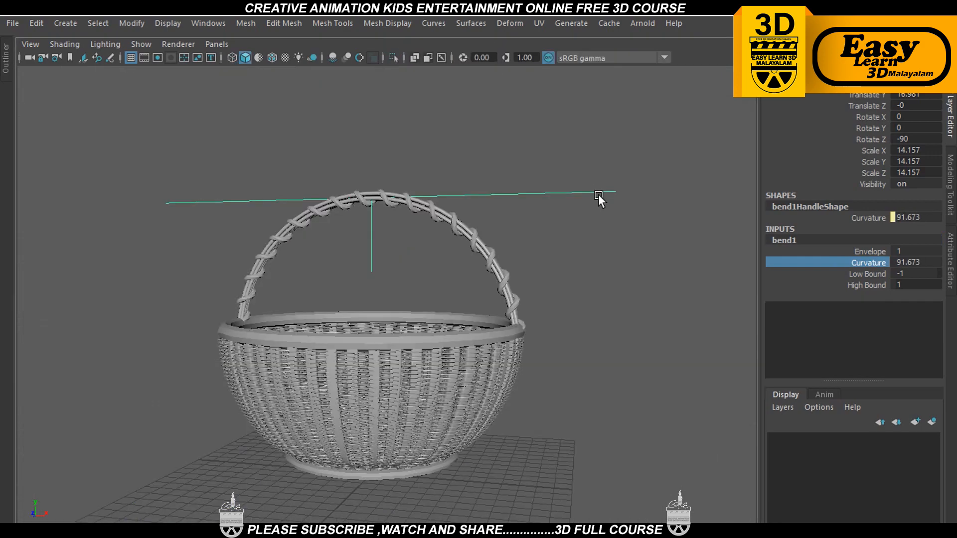
Examine how the bent helix wraps around the handle from several angles in the perspective view
{"action": "scroll", "coordinate": [568, 215], "scroll_direction": "up", "scroll_amount": 5}
{"action": "left_click_drag", "start_coordinate": [536, 236], "coordinate": [554, 271], "text": "alt"}
{"action": "scroll", "coordinate": [582, 244], "scroll_direction": "down", "scroll_amount": 6}
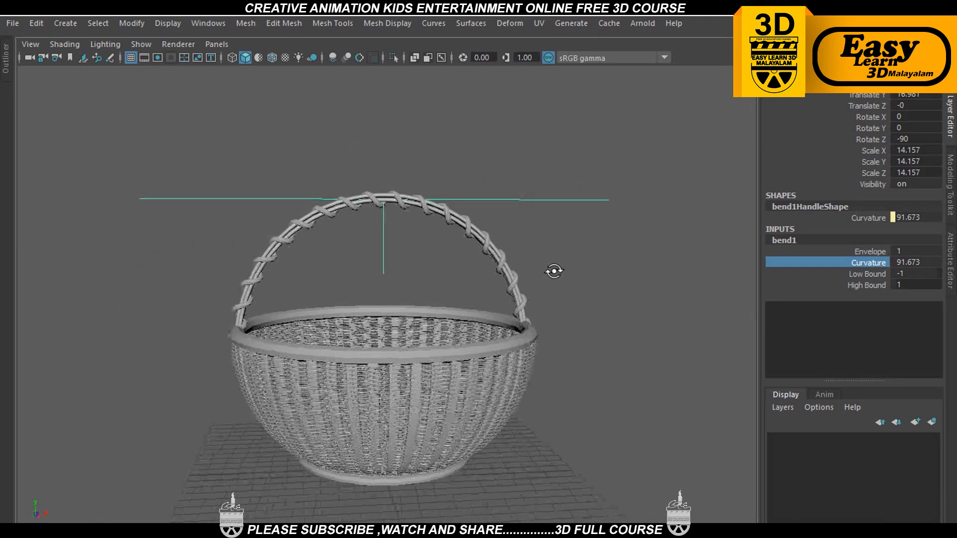
{"action": "right_click_drag", "start_coordinate": [493, 247], "coordinate": [460, 263]}
{"action": "left_click_drag", "start_coordinate": [459, 263], "coordinate": [478, 307], "text": "alt"}
{"action": "middle_click_drag", "start_coordinate": [478, 307], "coordinate": [512, 300], "text": "alt"}
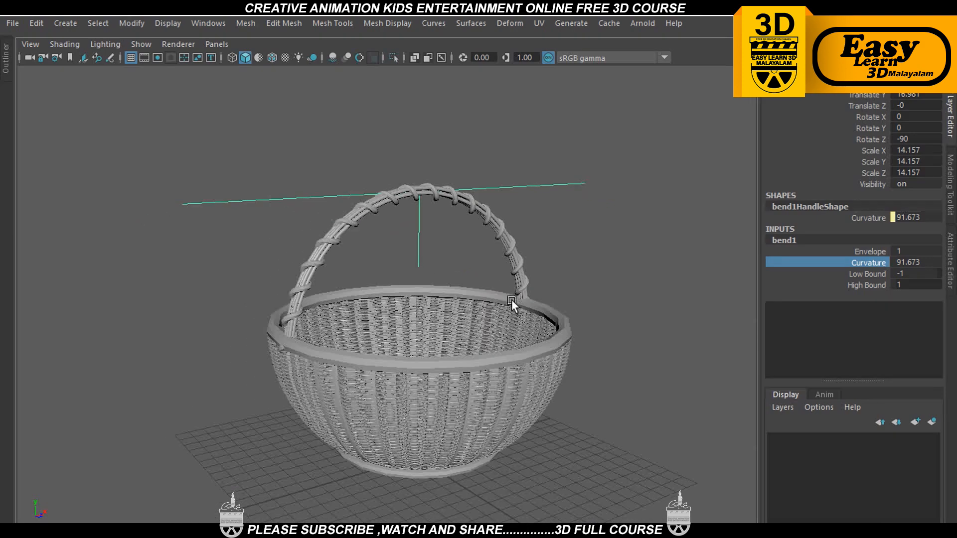
{"action": "scroll", "coordinate": [512, 300], "scroll_direction": "up", "scroll_amount": 5}
{"action": "left_click_drag", "start_coordinate": [477, 303], "coordinate": [399, 259], "text": "alt"}
Create a polygon cylinder and raise it to the top of the basket's handle in the front view
{"action": "key", "text": "space"}
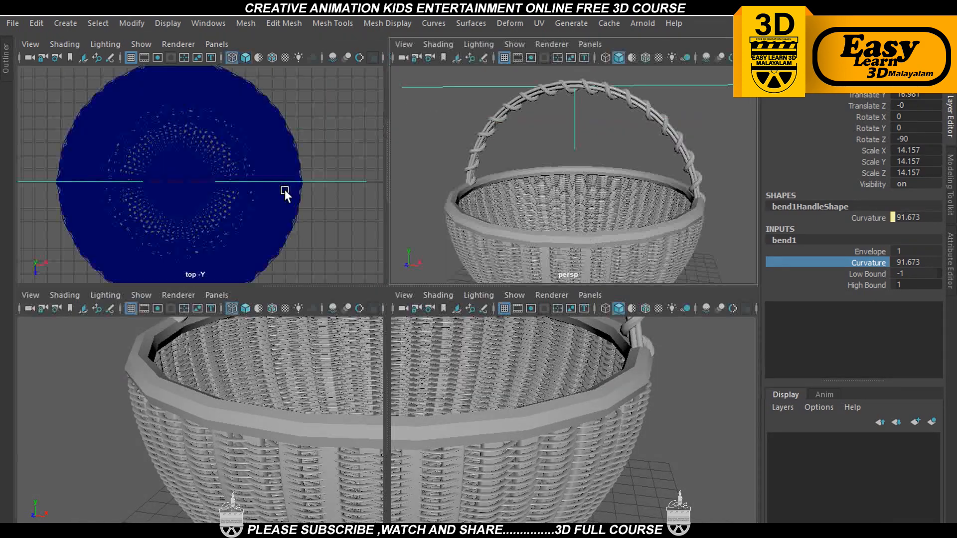
{"action": "key", "text": "space"}
{"action": "key", "text": "ctrl+space"}
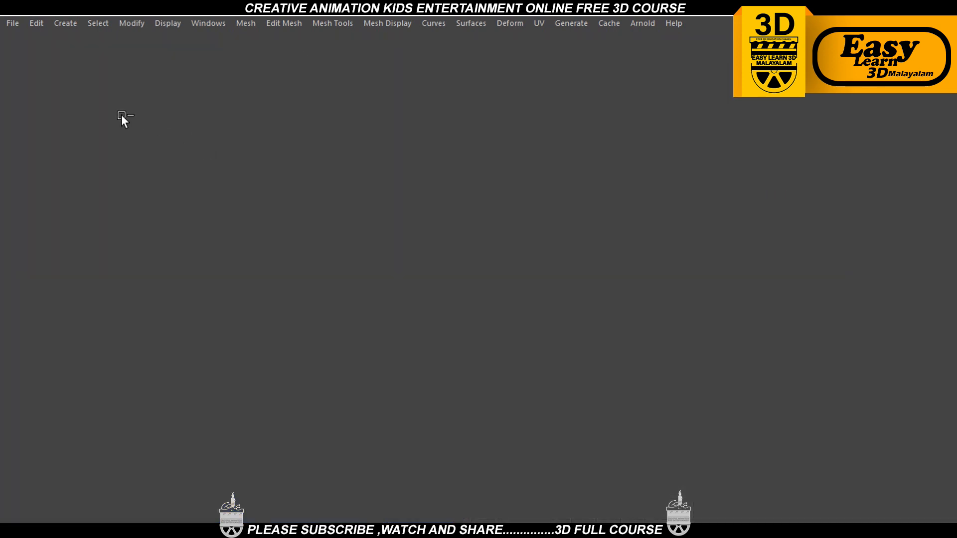
{"action": "left_click", "coordinate": [91, 85]}
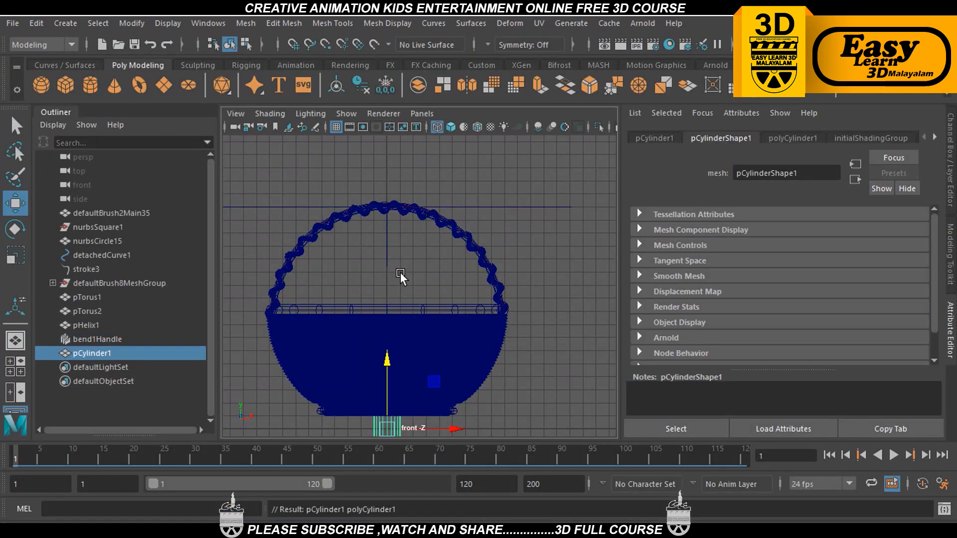
{"action": "left_click_drag", "start_coordinate": [387, 363], "coordinate": [387, 143]}
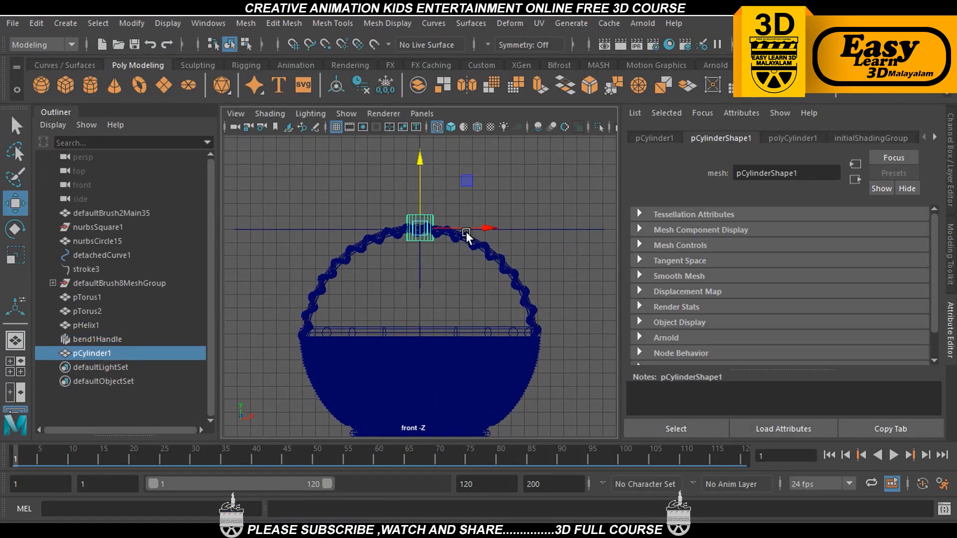
Rotate the cylinder 90 degrees in the front view so it lies horizontally along the handle's top
{"action": "scroll", "coordinate": [466, 236], "scroll_direction": "up", "scroll_amount": 5}
{"action": "key", "text": "ctrl+space"}
{"action": "scroll", "coordinate": [476, 232], "scroll_direction": "down", "scroll_amount": 4}
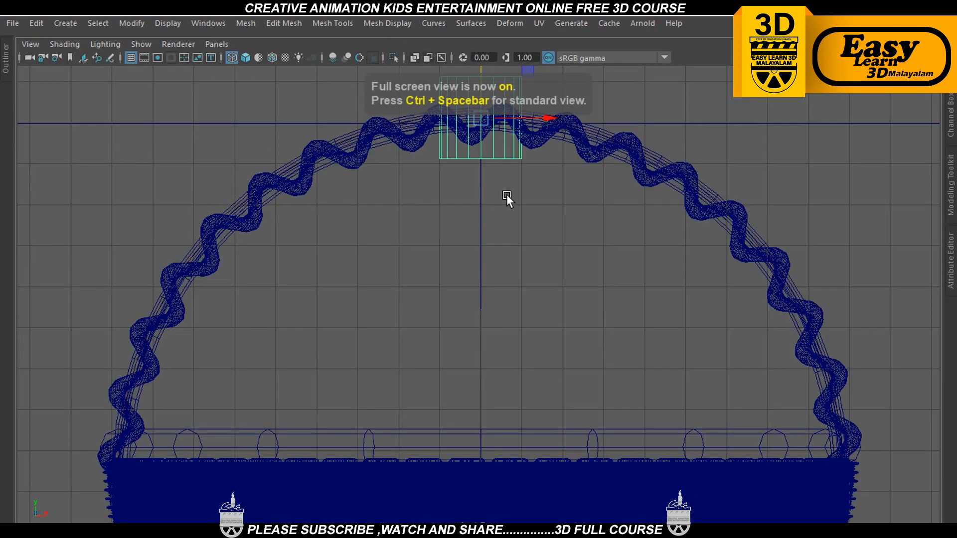
{"action": "middle_click_drag", "start_coordinate": [506, 194], "coordinate": [442, 340], "text": "alt"}
{"action": "scroll", "coordinate": [448, 339], "scroll_direction": "up", "scroll_amount": 3}
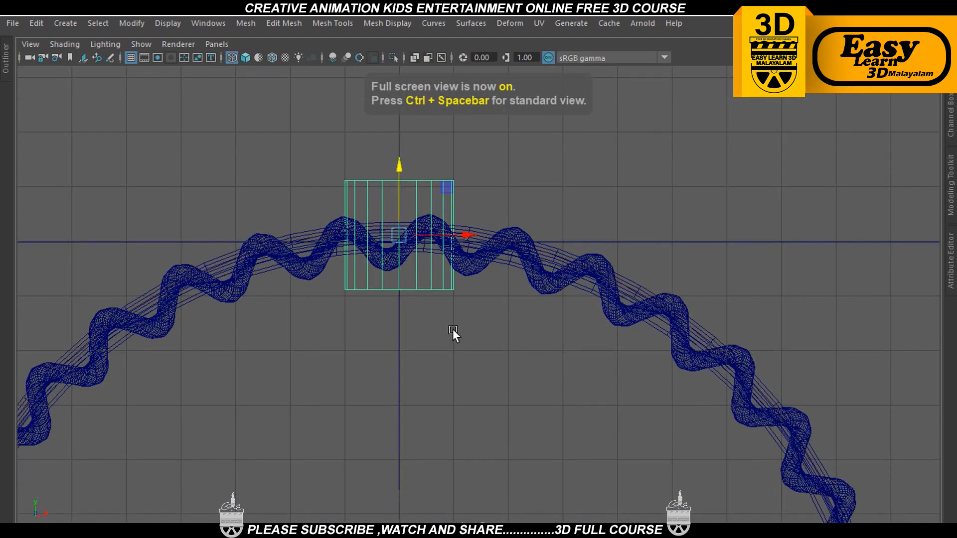
{"action": "key", "text": "e"}
{"action": "left_click_drag", "start_coordinate": [460, 229], "coordinate": [459, 289]}
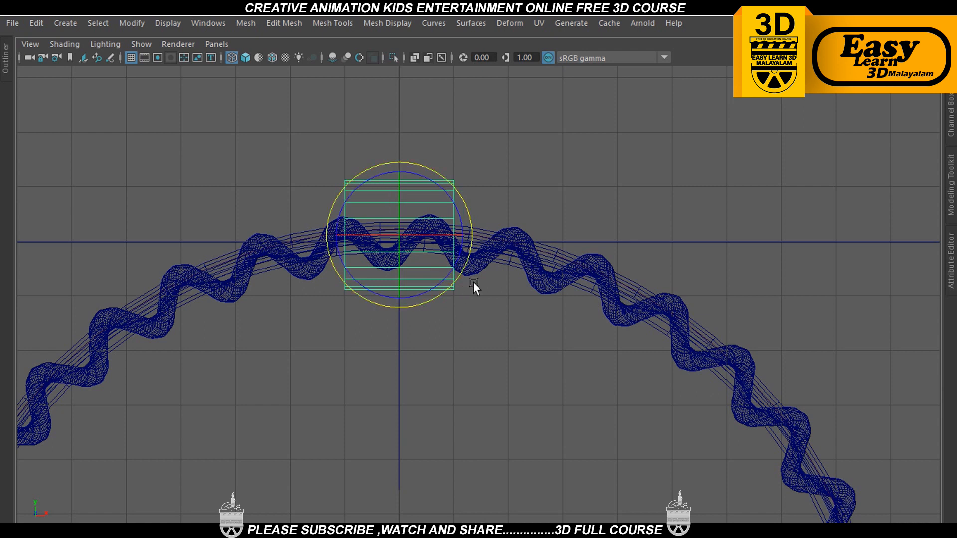
Set the cylinder's axis subdivisions to 8
{"action": "key", "text": "t"}
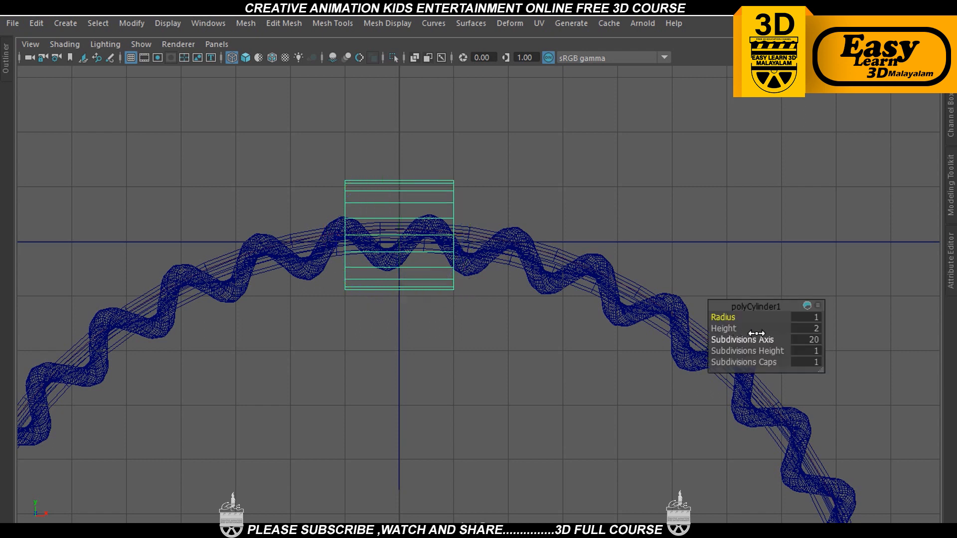
{"action": "left_click", "coordinate": [815, 339]}
{"action": "type", "text": "8"}
{"action": "key", "text": "Return"}
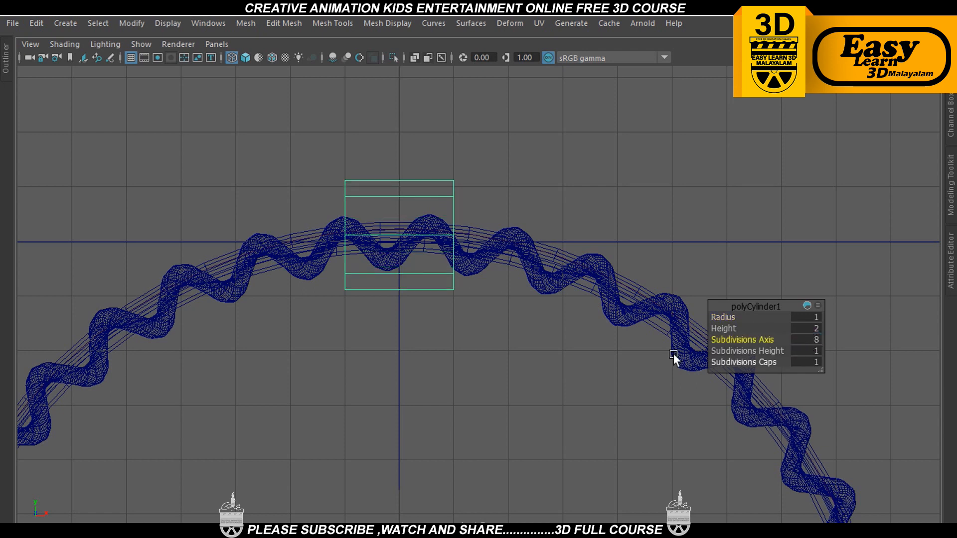
Set the cylinder's height to 7.9, height subdivisions to 7 and radius to 0.75, and reduce its cap subdivisions to single end faces
{"action": "left_click", "coordinate": [737, 328]}
{"action": "left_click_drag", "start_coordinate": [733, 328], "coordinate": [767, 328]}
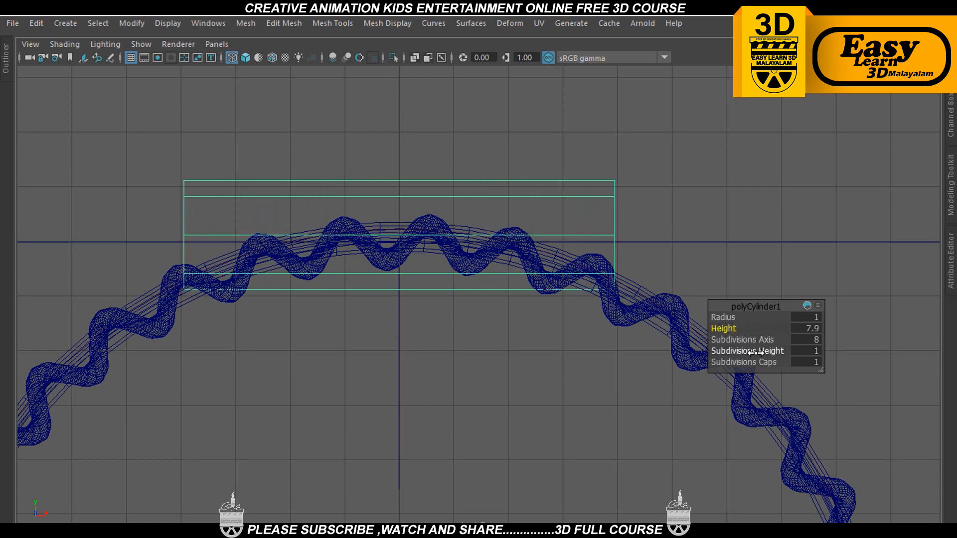
{"action": "left_click_drag", "start_coordinate": [762, 351], "coordinate": [804, 351]}
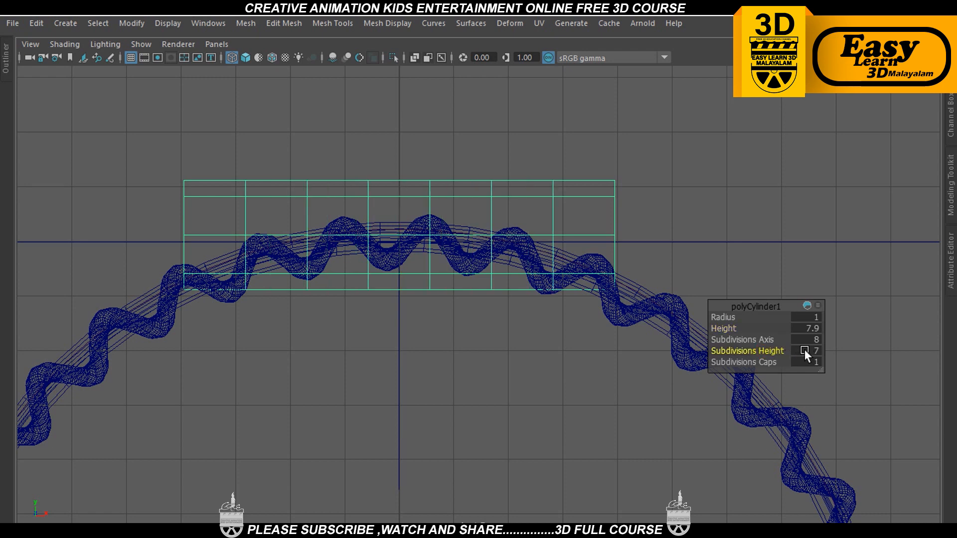
{"action": "left_click_drag", "start_coordinate": [729, 319], "coordinate": [716, 325]}
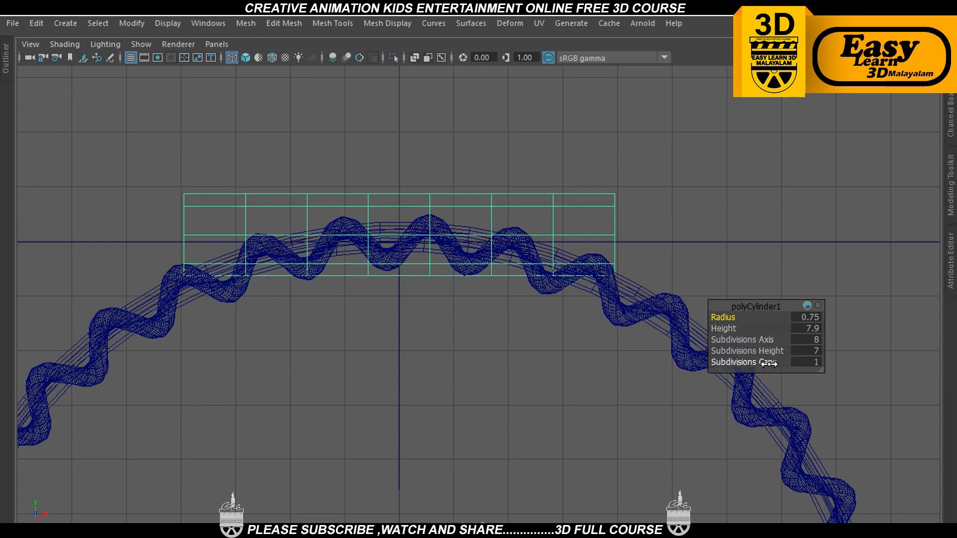
{"action": "left_click_drag", "start_coordinate": [766, 364], "coordinate": [601, 283]}
Extrude the cylinder's two end cap faces inward with an offset of 0.13
{"action": "key", "text": "space"}
{"action": "key", "text": "space"}
{"action": "middle_click_drag", "start_coordinate": [644, 169], "coordinate": [622, 300], "text": "alt"}
{"action": "left_click_drag", "start_coordinate": [630, 327], "coordinate": [509, 337], "text": "alt"}
{"action": "scroll", "coordinate": [509, 337], "scroll_direction": "up", "scroll_amount": 5}
{"action": "middle_click_drag", "start_coordinate": [512, 300], "coordinate": [613, 339], "text": "alt"}
{"action": "right_click_drag", "start_coordinate": [589, 220], "coordinate": [594, 175]}
{"action": "left_click_drag", "start_coordinate": [453, 216], "coordinate": [434, 159], "text": "alt"}
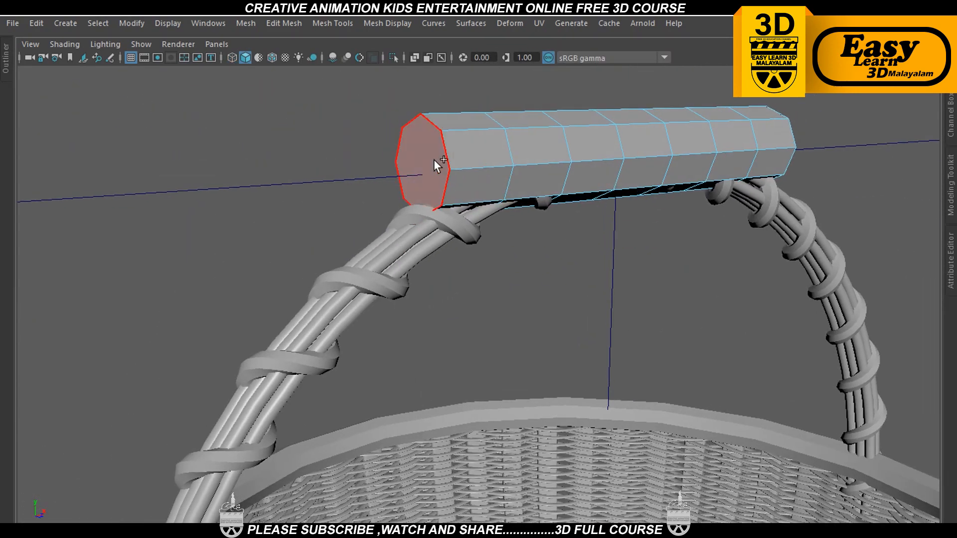
{"action": "left_click", "coordinate": [430, 162]}
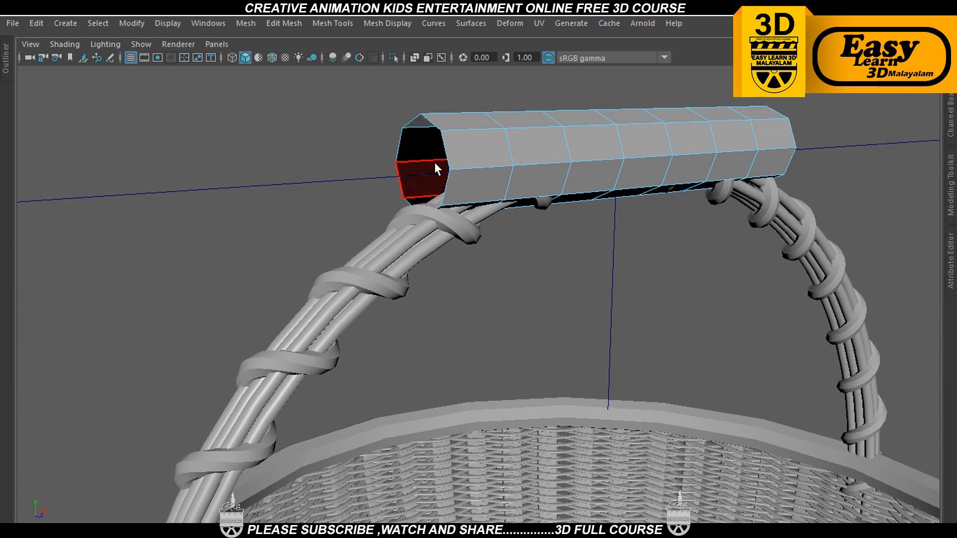
{"action": "left_click_drag", "start_coordinate": [495, 175], "coordinate": [469, 197], "text": "alt"}
{"action": "right_click_drag", "start_coordinate": [558, 208], "coordinate": [555, 243], "text": "shift"}
{"action": "left_click_drag", "start_coordinate": [737, 338], "coordinate": [740, 339]}
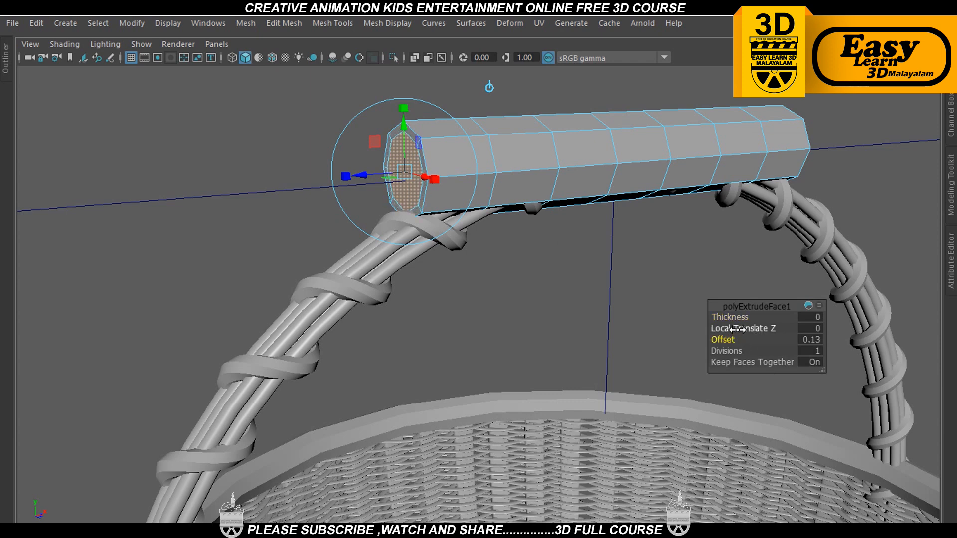
Extrude the end cap faces again with an offset of 0.2 and return to object selection
{"action": "key", "text": "ctrl+e"}
{"action": "left_click_drag", "start_coordinate": [737, 340], "coordinate": [734, 340]}
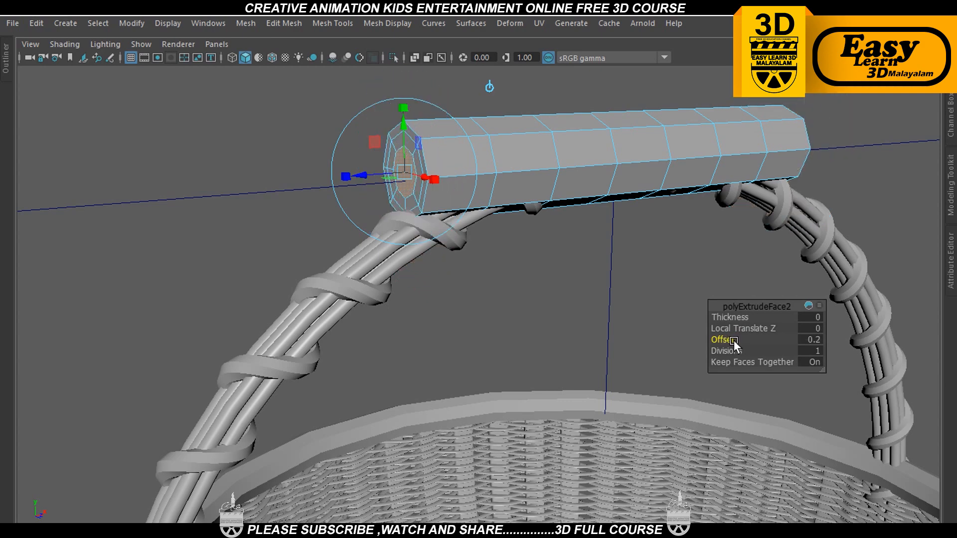
{"action": "left_click_drag", "start_coordinate": [544, 242], "coordinate": [594, 247], "text": "alt"}
{"action": "middle_click_drag", "start_coordinate": [594, 248], "coordinate": [555, 296], "text": "alt"}
{"action": "right_click_drag", "start_coordinate": [575, 187], "coordinate": [587, 178]}
{"action": "right_click_drag", "start_coordinate": [575, 129], "coordinate": [631, 98]}
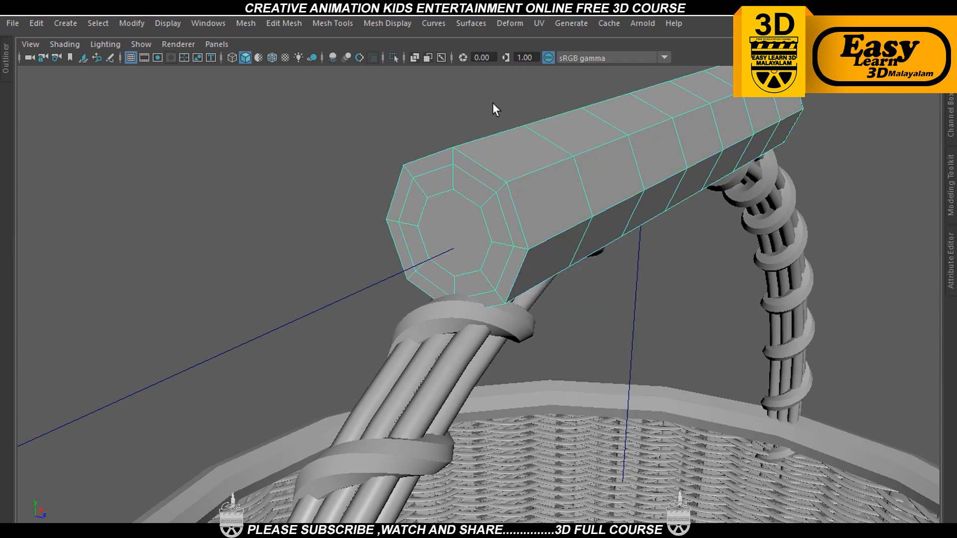
Delete the inner cap face at each end of the cylinder and return to object selection
{"action": "right_click_drag", "start_coordinate": [474, 186], "coordinate": [474, 175]}
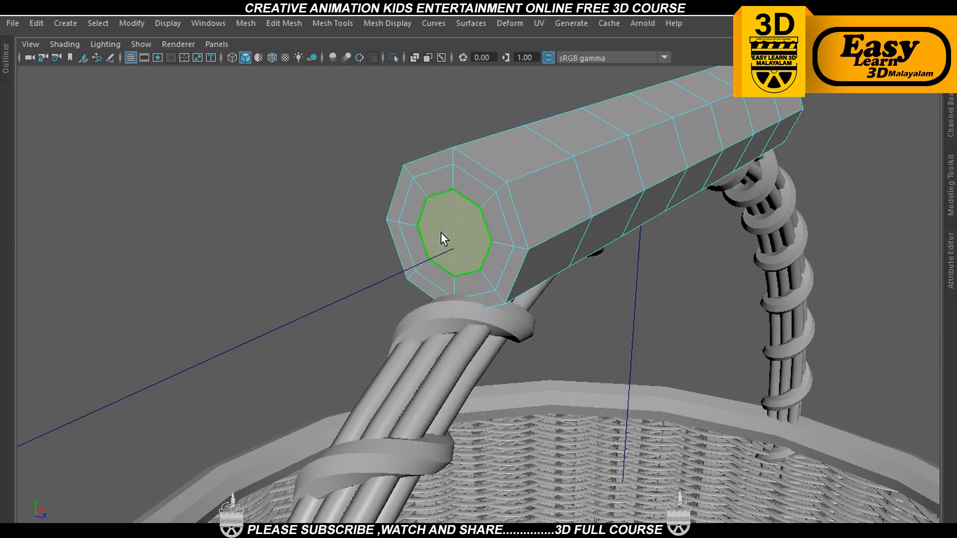
{"action": "left_click", "coordinate": [441, 233]}
{"action": "left_click_drag", "start_coordinate": [440, 232], "coordinate": [392, 205], "text": "alt"}
{"action": "left_click", "coordinate": [550, 166]}
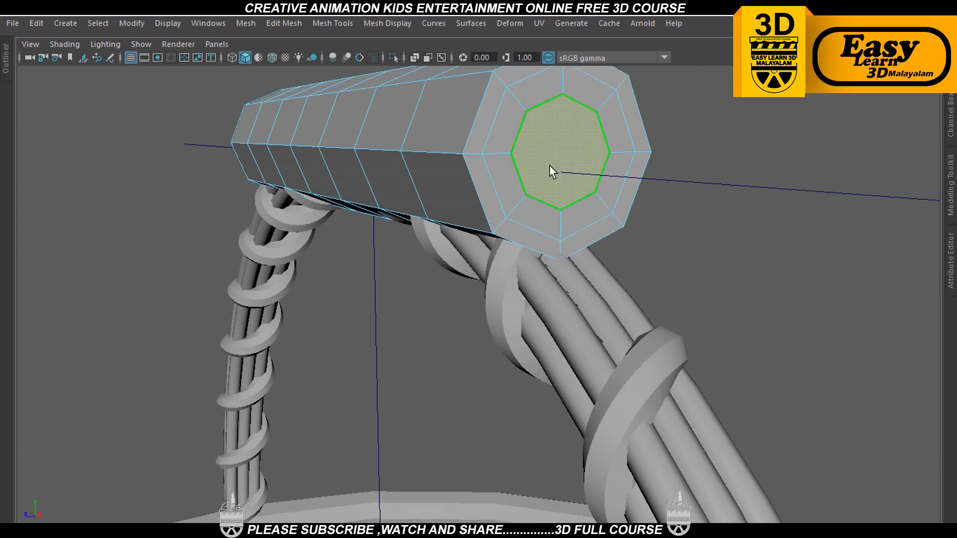
{"action": "key", "text": "Delete"}
{"action": "scroll", "coordinate": [496, 241], "scroll_direction": "down", "scroll_amount": 5}
{"action": "left_click_drag", "start_coordinate": [495, 241], "coordinate": [551, 137], "text": "alt"}
{"action": "right_click_drag", "start_coordinate": [551, 136], "coordinate": [618, 125]}
Add a nonlinear Bend deformer to the cylinder at the top of the handle
{"action": "left_click_drag", "start_coordinate": [680, 160], "coordinate": [638, 179], "text": "alt"}
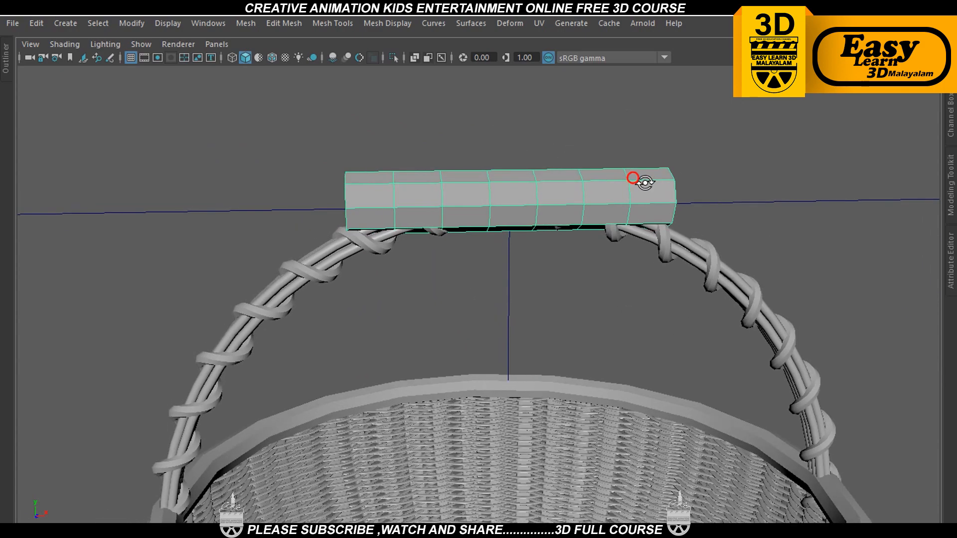
{"action": "scroll", "coordinate": [627, 199], "scroll_direction": "up", "scroll_amount": 2}
{"action": "key", "text": "w"}
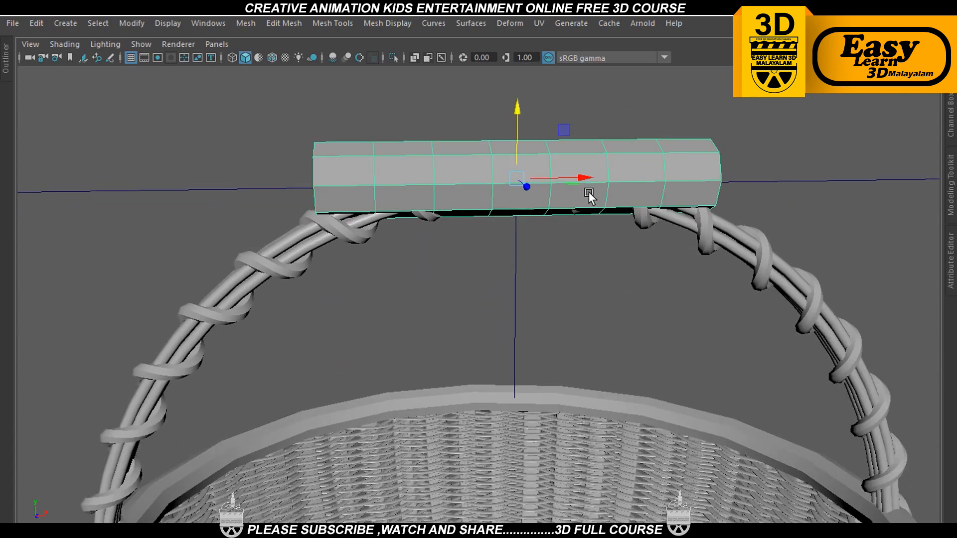
{"action": "scroll", "coordinate": [605, 215], "scroll_direction": "down", "scroll_amount": 2}
{"action": "middle_click_drag", "start_coordinate": [605, 215], "coordinate": [540, 209], "text": "alt"}
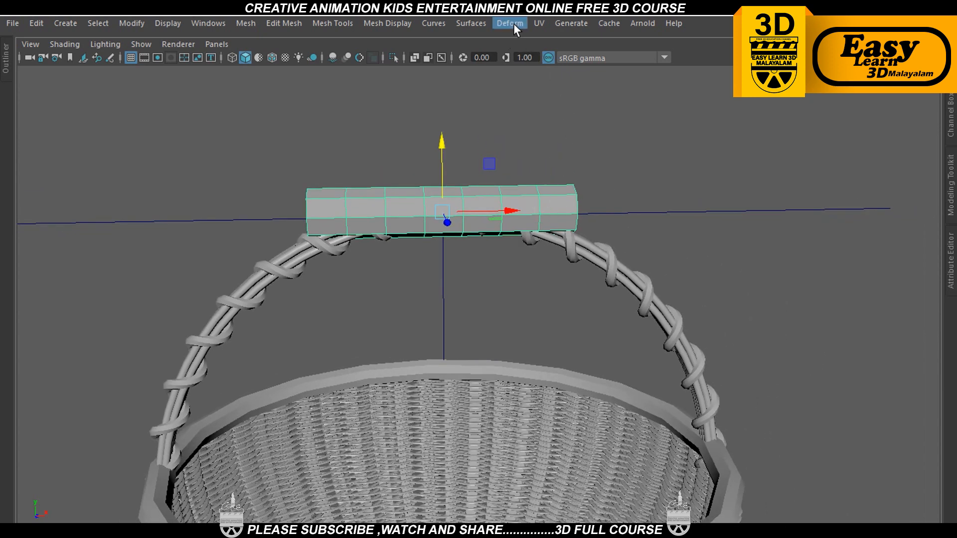
{"action": "left_click", "coordinate": [515, 26]}
{"action": "mouse_move", "coordinate": [657, 204]}
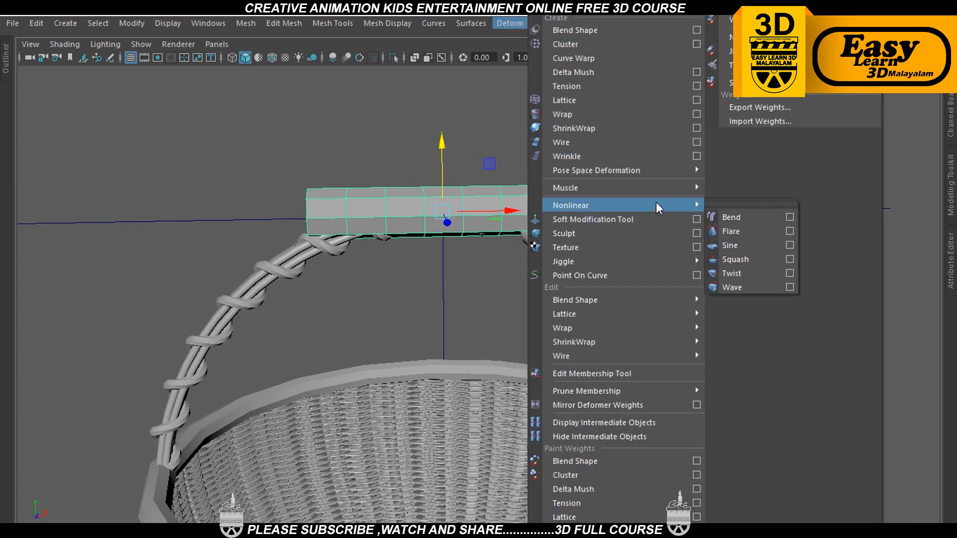
{"action": "left_click", "coordinate": [758, 217]}
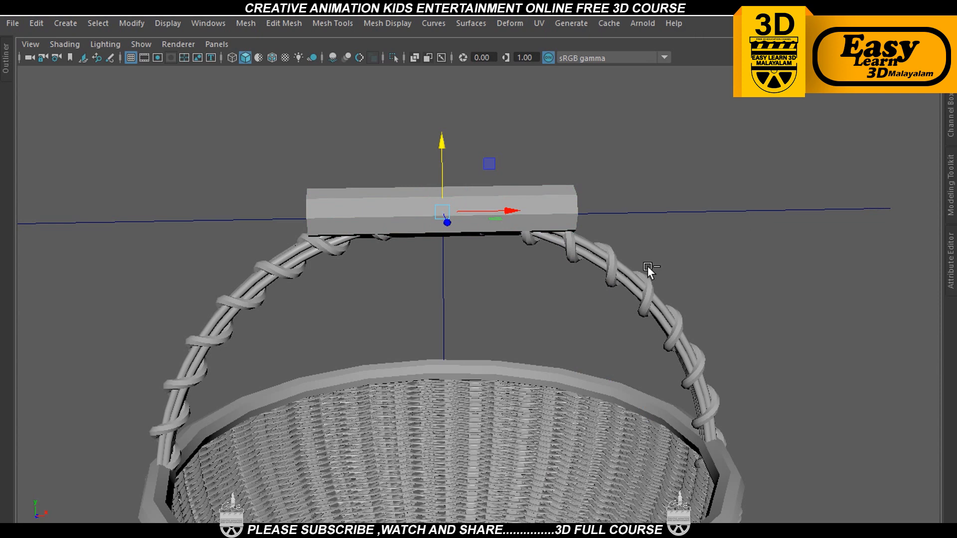
Set the Curvature of the cylinder's bend deformer to 19.481 so the grip follows the arched handle
{"action": "key", "text": "ctrl+a"}
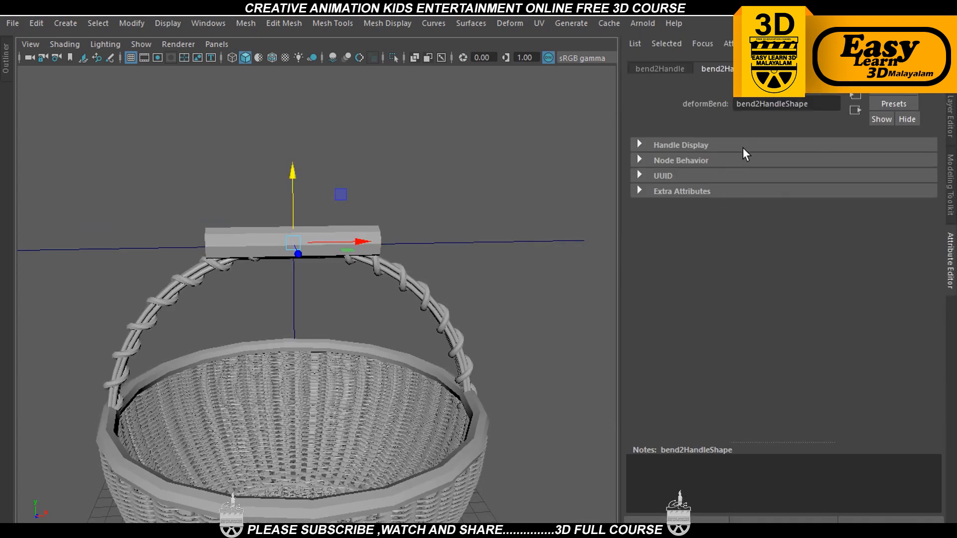
{"action": "key", "text": "ctrl+a"}
{"action": "left_click", "coordinate": [785, 241]}
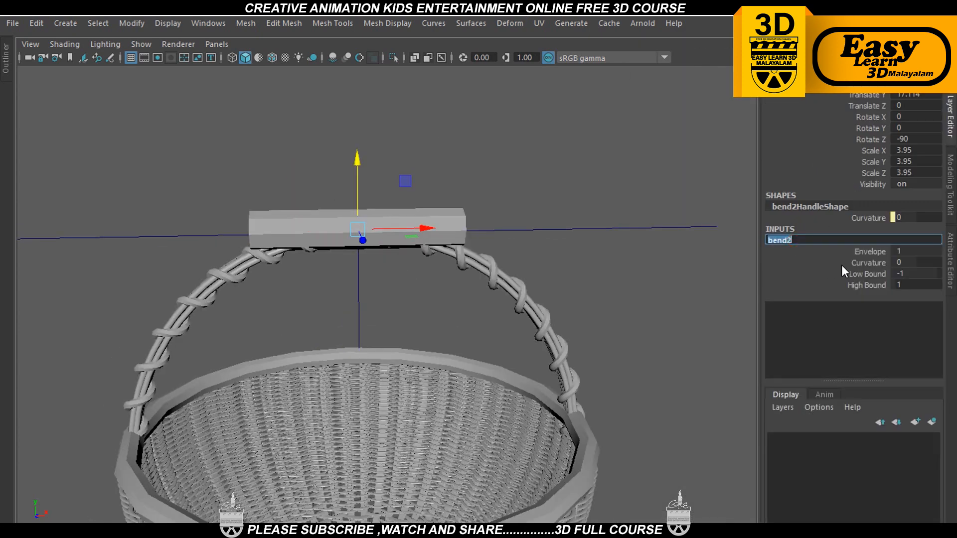
{"action": "left_click", "coordinate": [870, 263]}
{"action": "middle_click_drag", "start_coordinate": [489, 226], "coordinate": [504, 229]}
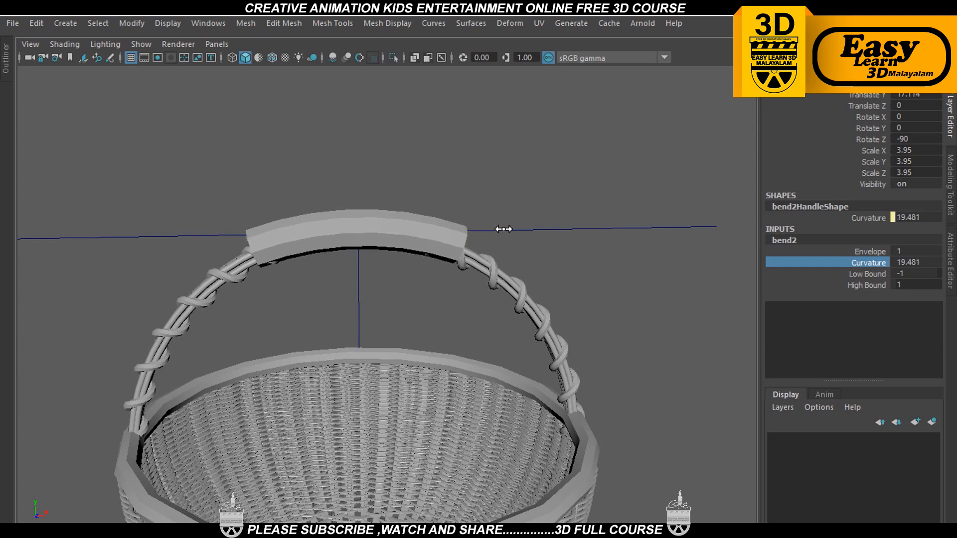
Lower the bend deformer and the curved cylinder slightly onto the handle, bringing the cylinder's Translate Y to 16.956
{"action": "left_click_drag", "start_coordinate": [477, 291], "coordinate": [524, 288], "text": "alt"}
{"action": "scroll", "coordinate": [523, 288], "scroll_direction": "up", "scroll_amount": 2}
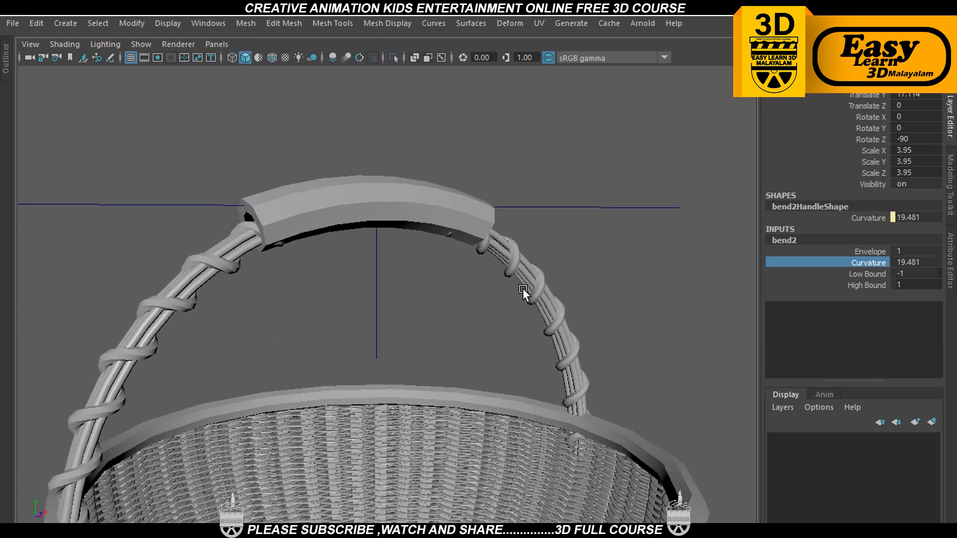
{"action": "key", "text": "w"}
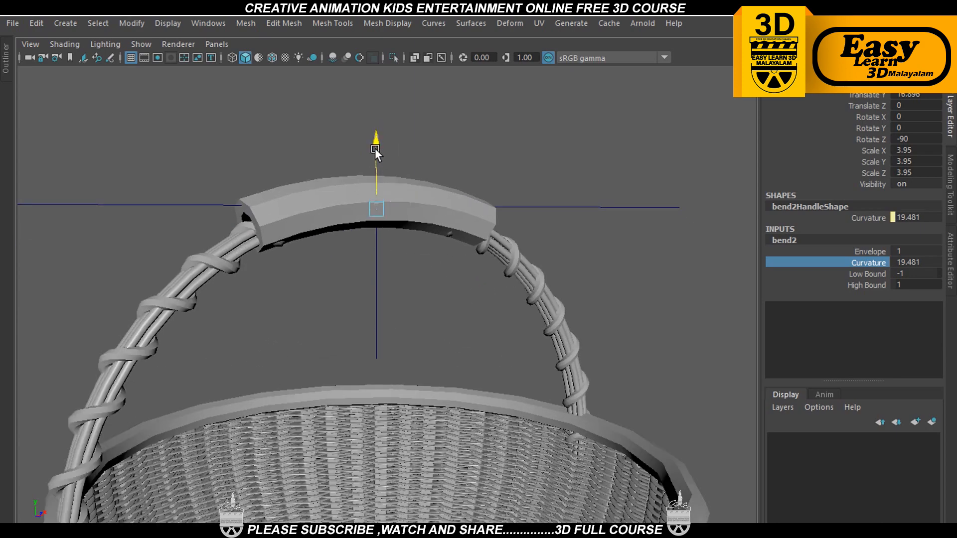
{"action": "left_click", "coordinate": [309, 188]}
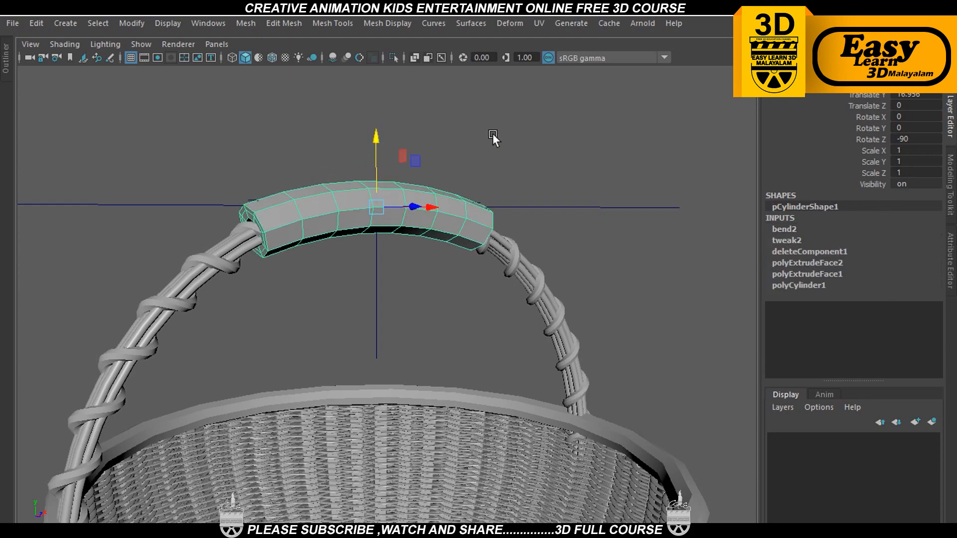
{"action": "left_click", "coordinate": [504, 149]}
Try to delete the history of the whole basket by selecting it with a marquee in the viewport
{"action": "left_click_drag", "start_coordinate": [621, 348], "coordinate": [412, 240], "text": "alt"}
{"action": "scroll", "coordinate": [448, 377], "scroll_direction": "down", "scroll_amount": 5}
{"action": "scroll", "coordinate": [501, 408], "scroll_direction": "up", "scroll_amount": 5}
{"action": "scroll", "coordinate": [503, 403], "scroll_direction": "down", "scroll_amount": 3}
{"action": "mouse_move", "coordinate": [219, 129]}
{"action": "left_mouse_down"}
{"action": "mouse_move", "coordinate": [611, 388]}
{"action": "mouse_move", "coordinate": [623, 466]}
{"action": "left_mouse_up"}
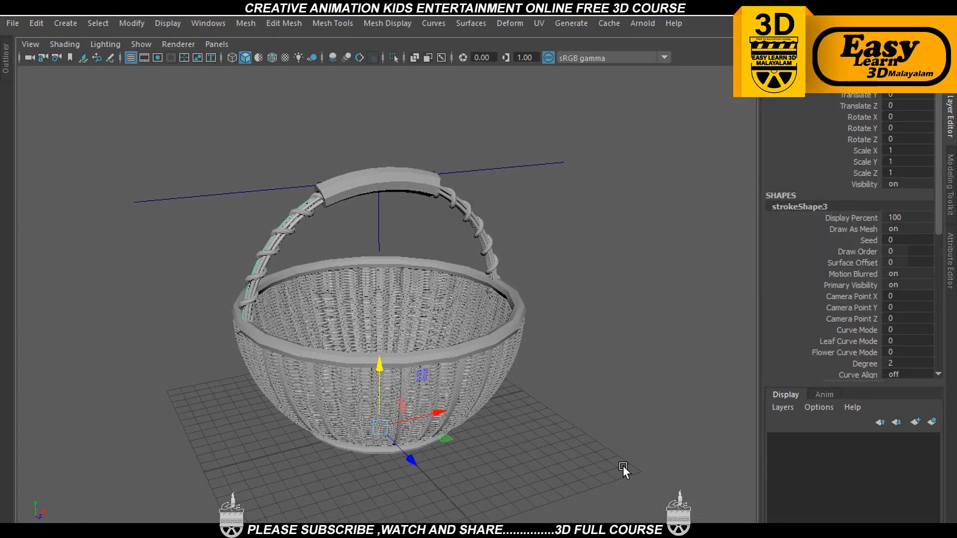
{"action": "left_click", "coordinate": [35, 24]}
{"action": "mouse_move", "coordinate": [74, 188]}
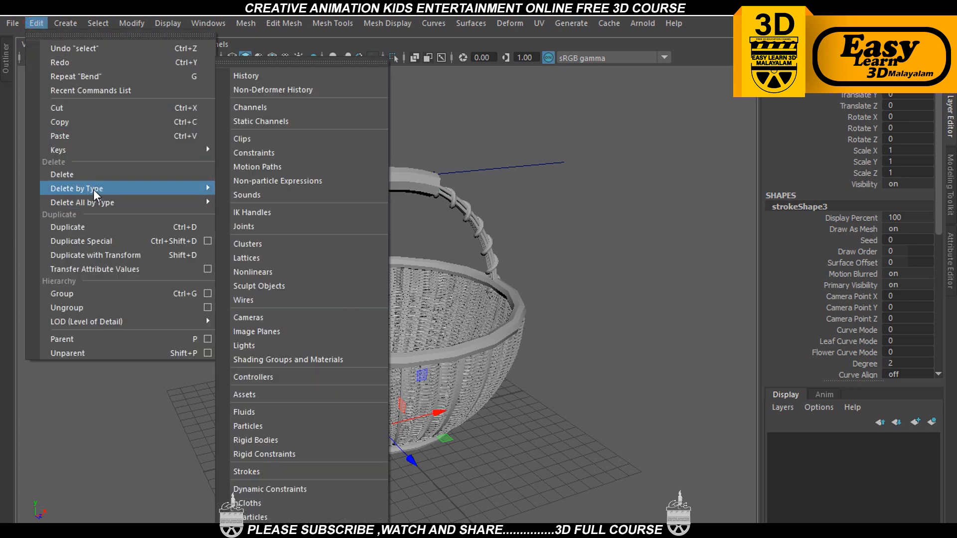
{"action": "left_click", "coordinate": [266, 203]}
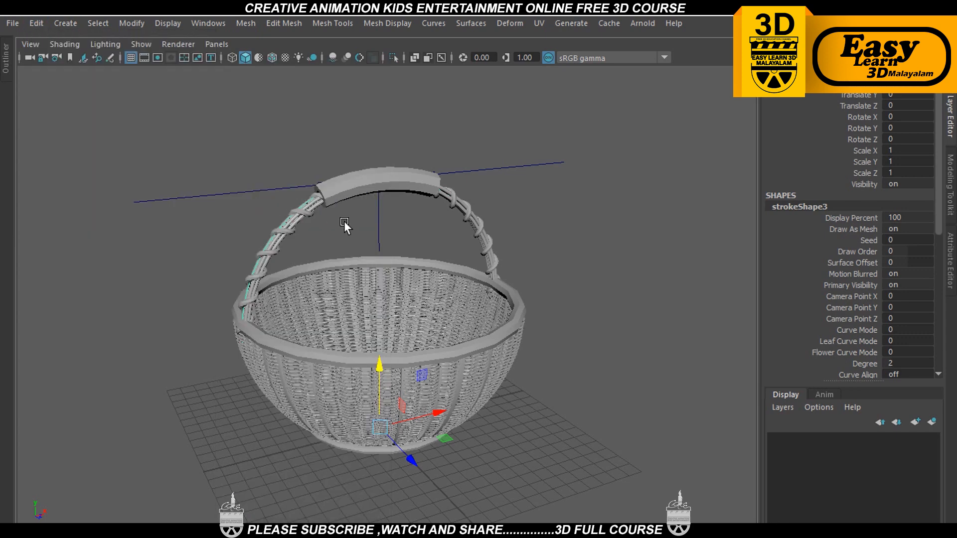
{"action": "left_click", "coordinate": [634, 271]}
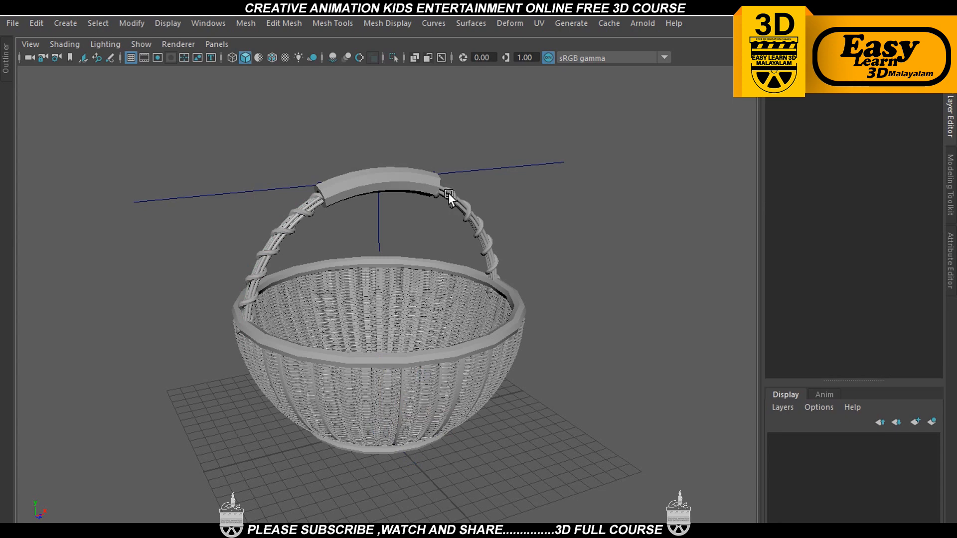
{"action": "left_click", "coordinate": [402, 203]}
{"action": "scroll", "coordinate": [399, 219], "scroll_direction": "up", "scroll_amount": 3}
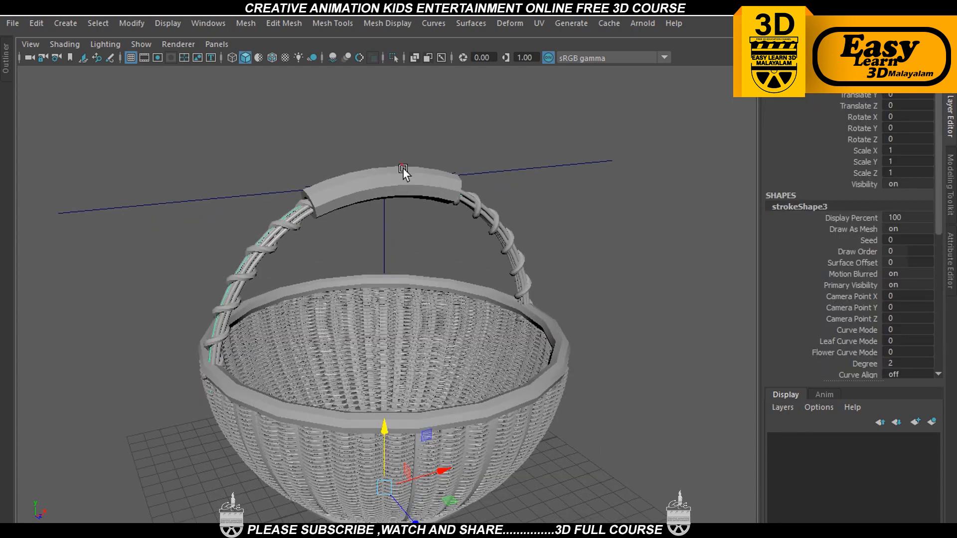
{"action": "left_click", "coordinate": [613, 301]}
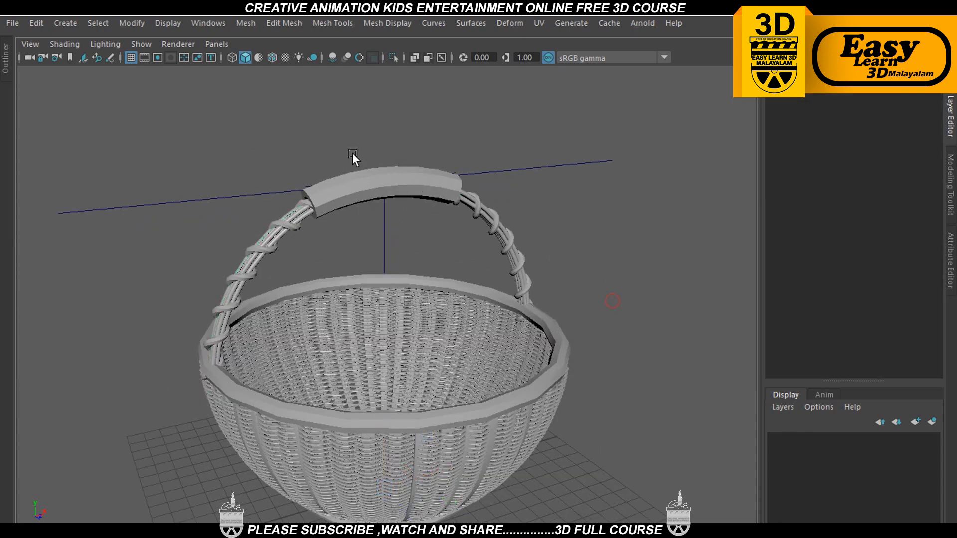
Open the Outliner and identify defaultBrush2Main35 and nurbsSquare1 by selecting them in turn
{"action": "left_click", "coordinate": [209, 23]}
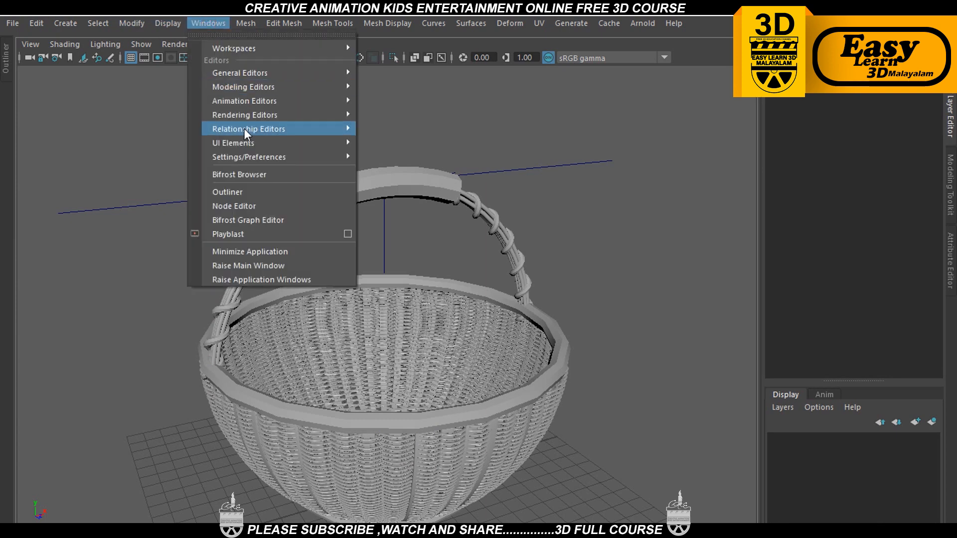
{"action": "left_click", "coordinate": [248, 193]}
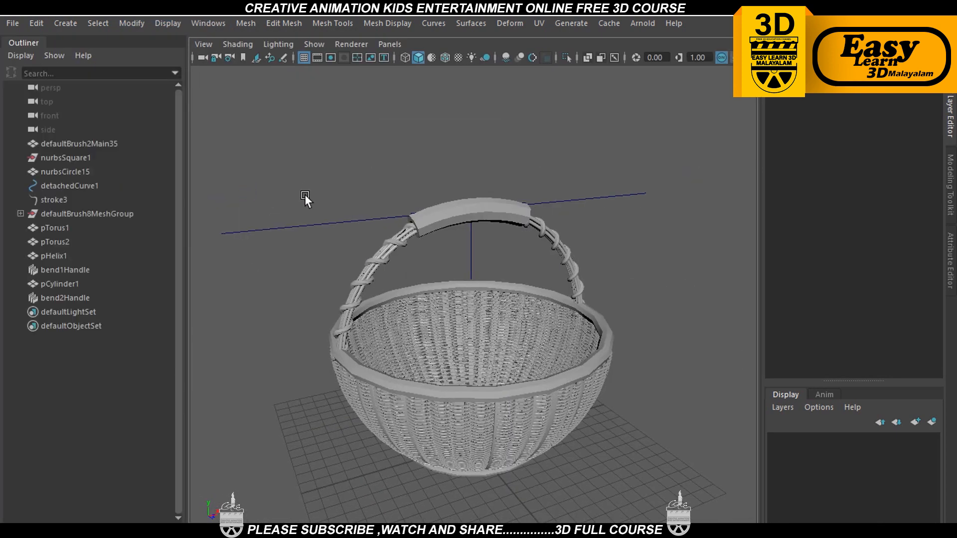
{"action": "left_click", "coordinate": [65, 144]}
{"action": "left_click", "coordinate": [66, 159]}
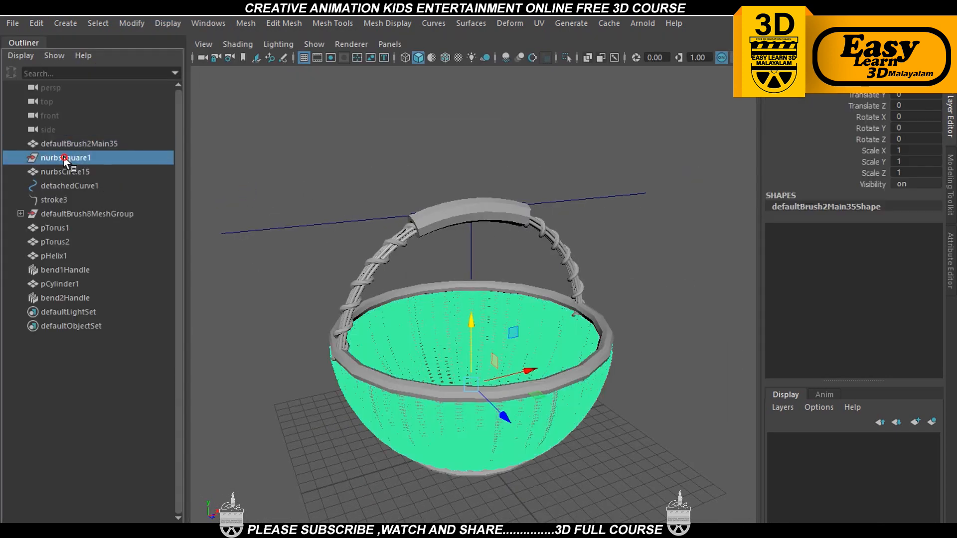
Try moving detachedCurve1 upward, and undo the move
{"action": "left_click", "coordinate": [64, 185]}
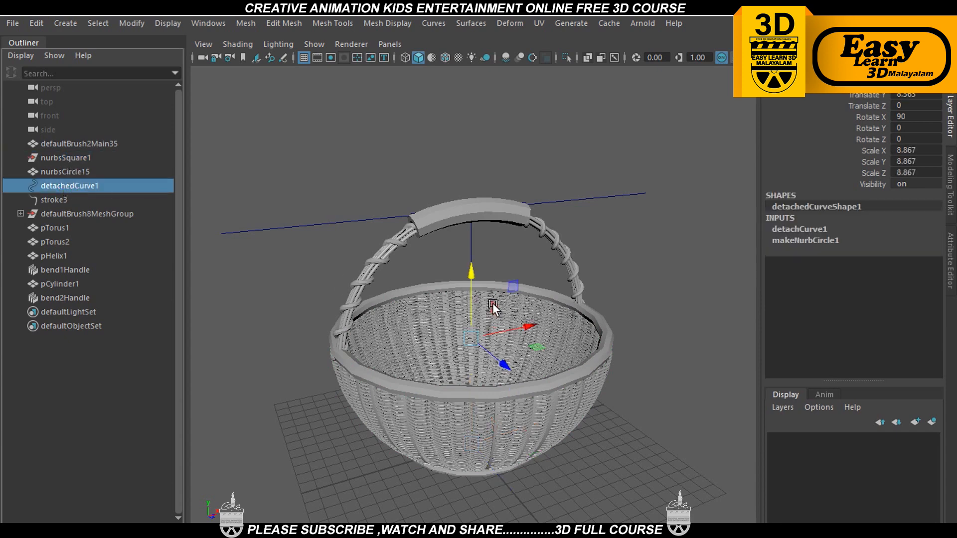
{"action": "left_click_drag", "start_coordinate": [473, 274], "coordinate": [486, 200]}
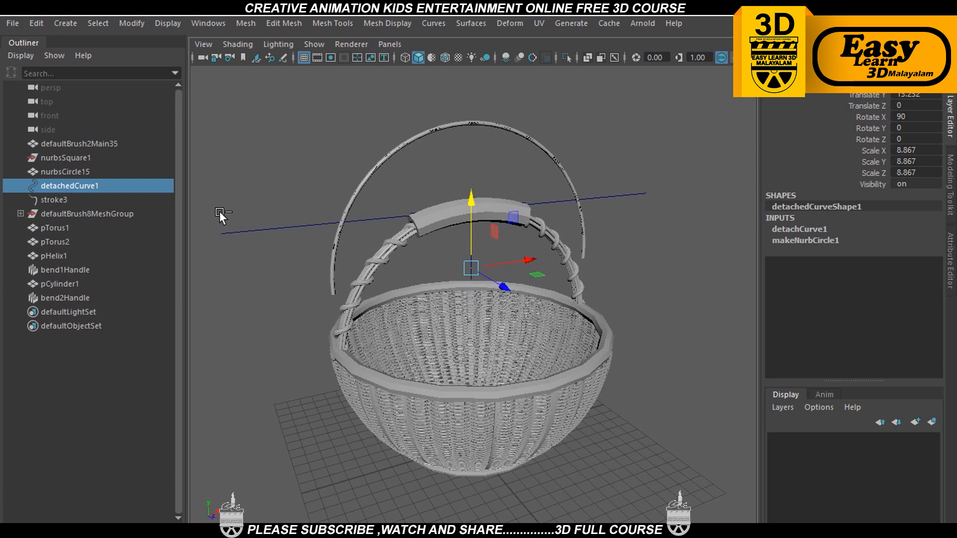
{"action": "key", "text": "ctrl+z"}
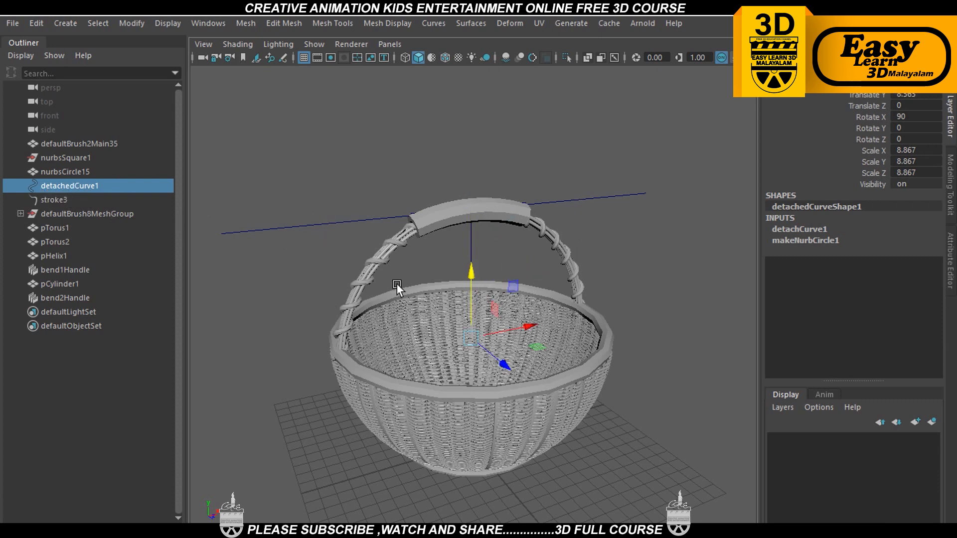
Select every basket object from defaultBrush2Main35 through pCylinder1 in the Outliner and delete their history
{"action": "middle_click_drag", "start_coordinate": [397, 285], "coordinate": [428, 262], "text": "alt"}
{"action": "scroll", "coordinate": [429, 252], "scroll_direction": "up", "scroll_amount": 3}
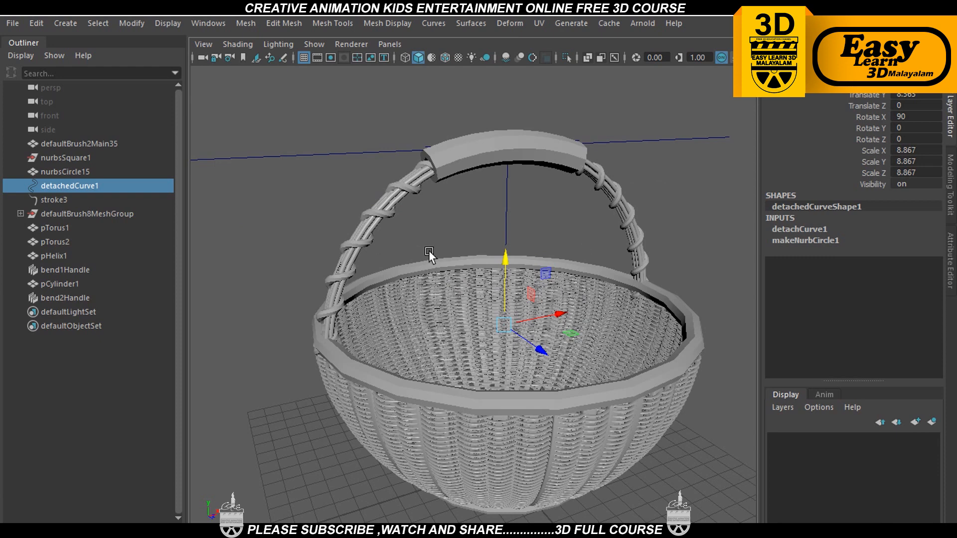
{"action": "left_click", "coordinate": [76, 144]}
{"action": "left_click", "coordinate": [70, 157], "text": "shift"}
{"action": "left_click", "coordinate": [71, 171], "text": "shift"}
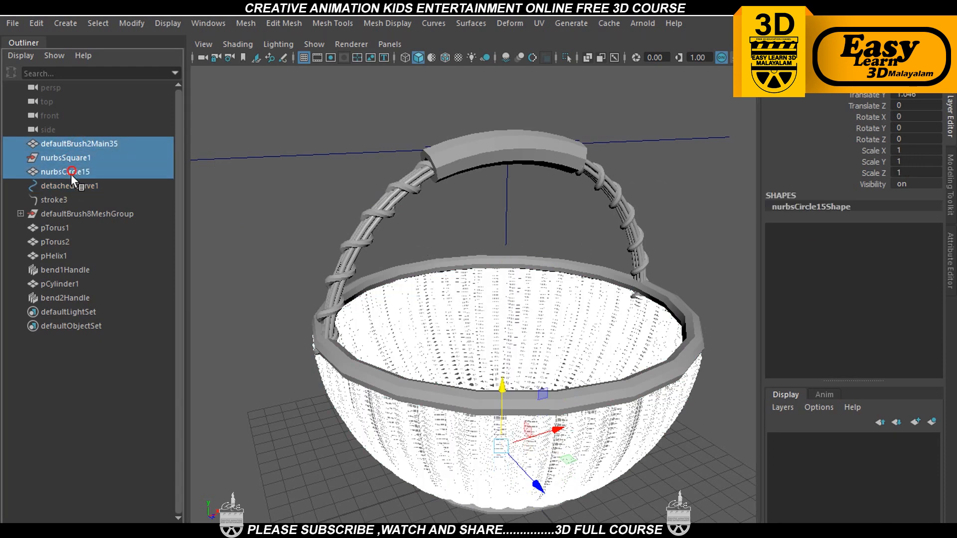
{"action": "left_click", "coordinate": [71, 185], "text": "shift"}
{"action": "left_click", "coordinate": [60, 199], "text": "shift"}
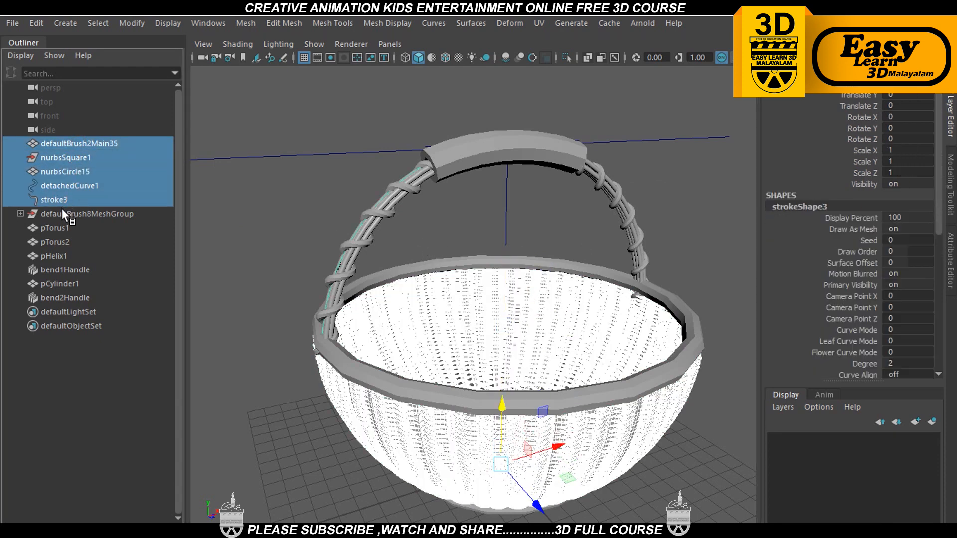
{"action": "left_click", "coordinate": [62, 214], "text": "shift"}
{"action": "left_click", "coordinate": [55, 228], "text": "shift"}
{"action": "left_click", "coordinate": [59, 242], "text": "shift"}
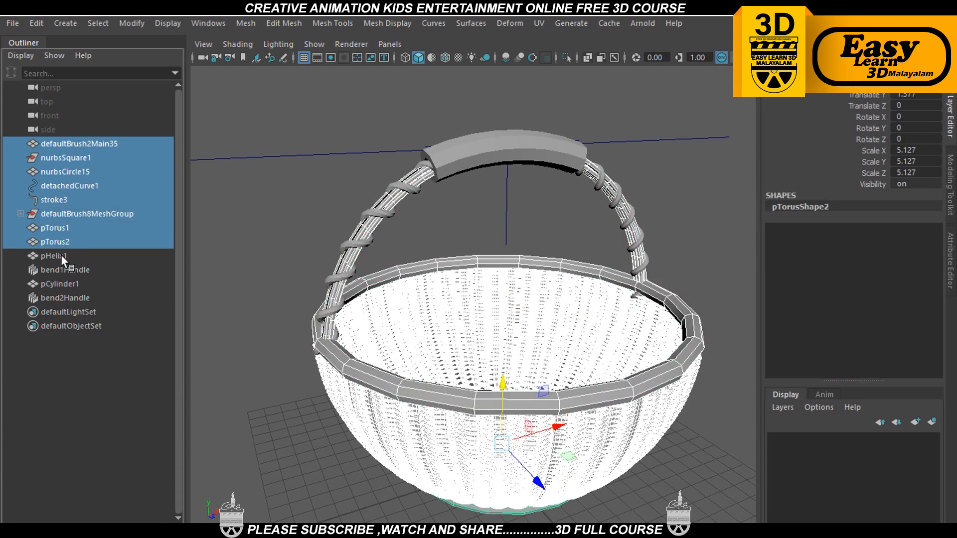
{"action": "left_click", "coordinate": [60, 255], "text": "shift"}
{"action": "left_click", "coordinate": [65, 269], "text": "shift"}
{"action": "left_click", "coordinate": [63, 284], "text": "shift"}
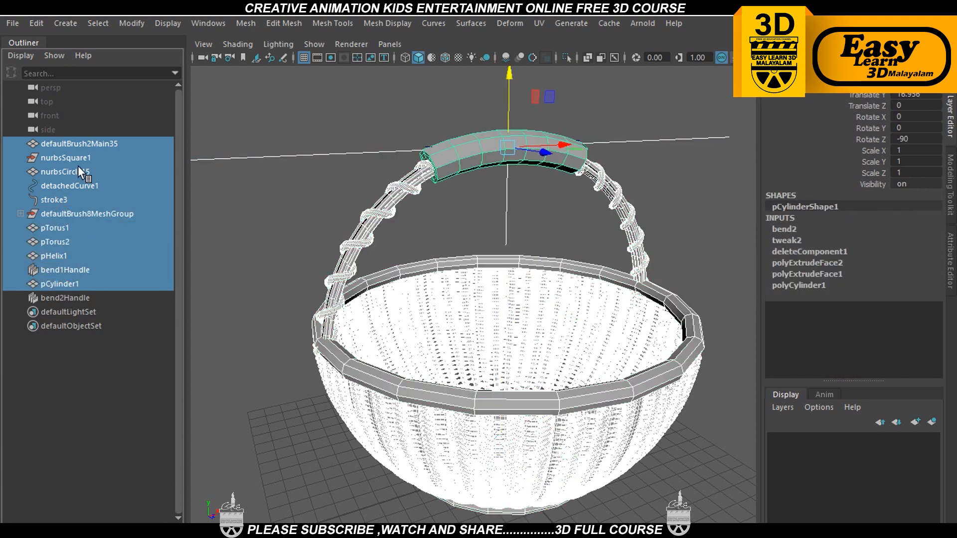
{"action": "left_click", "coordinate": [37, 23]}
{"action": "mouse_move", "coordinate": [195, 202]}
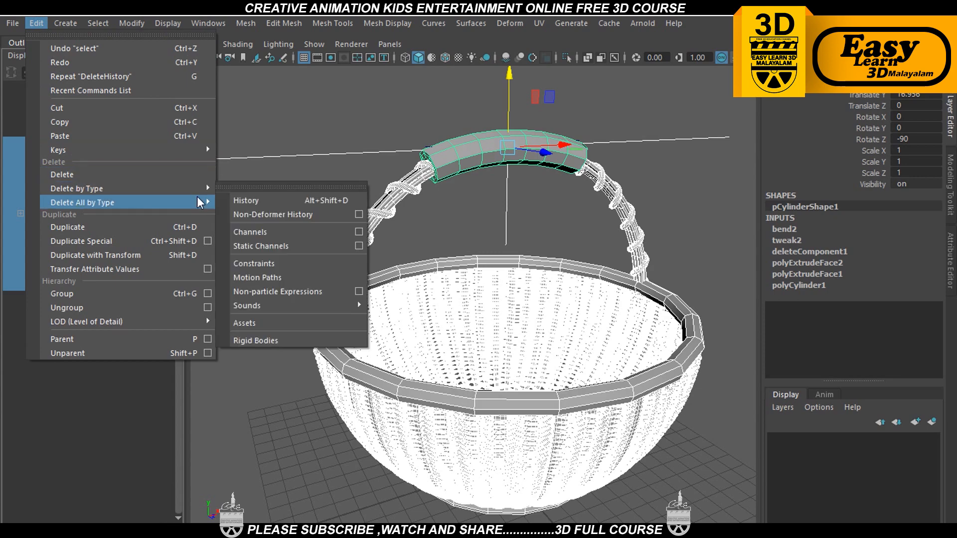
{"action": "mouse_move", "coordinate": [152, 189]}
{"action": "left_click", "coordinate": [259, 199]}
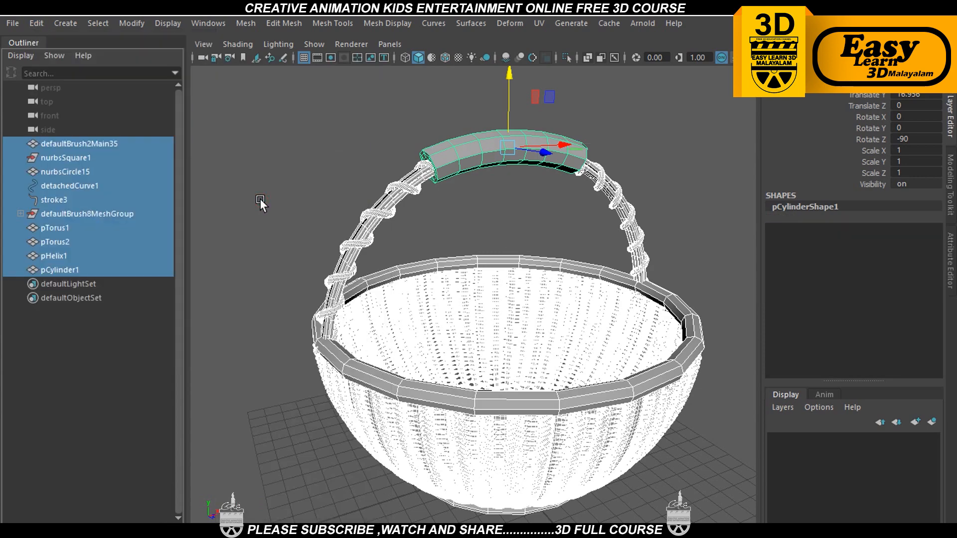
Smooth the torus that forms the basket's upper rim and clear the selection
{"action": "left_click_drag", "start_coordinate": [475, 252], "coordinate": [453, 259], "text": "alt"}
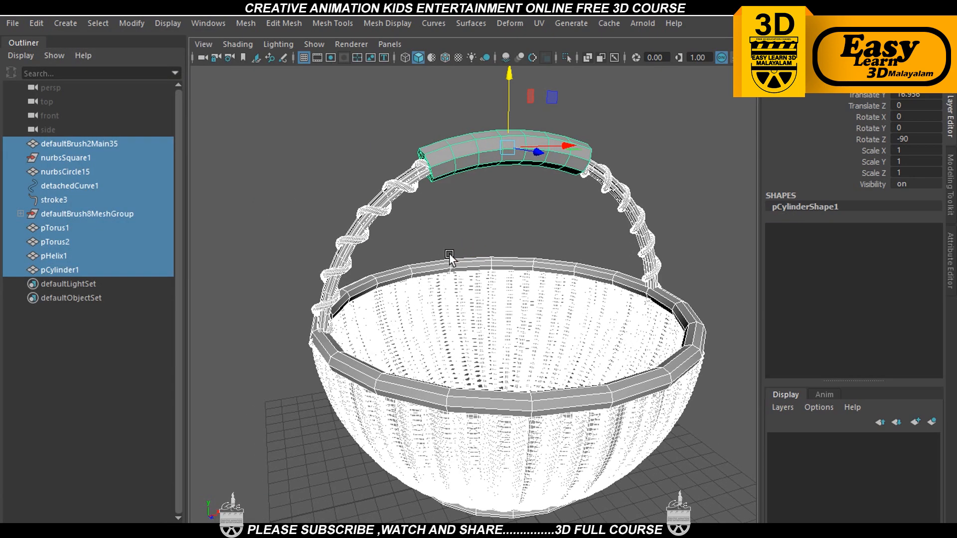
{"action": "right_click_drag", "start_coordinate": [509, 229], "coordinate": [478, 216], "text": "shift"}
{"action": "left_click", "coordinate": [479, 217]}
{"action": "left_click", "coordinate": [459, 312]}
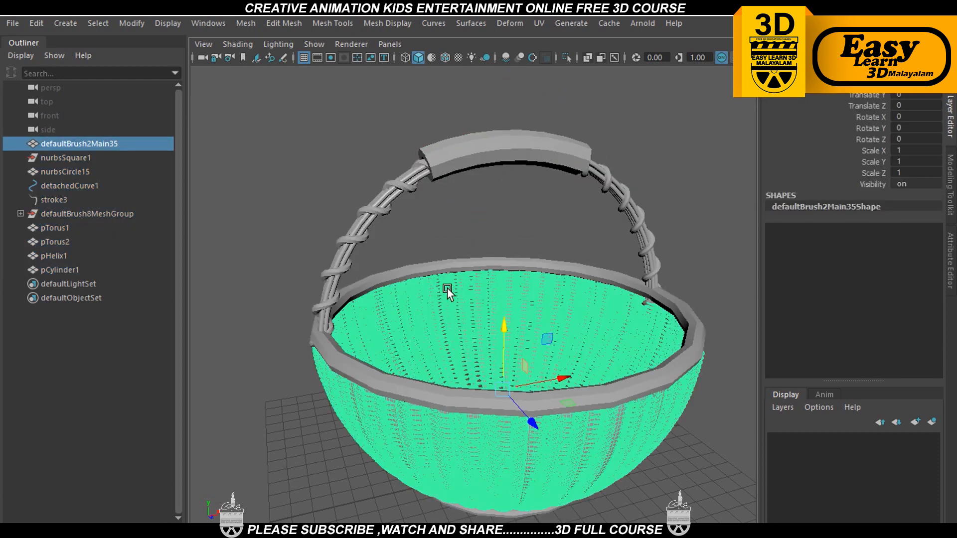
{"action": "left_click", "coordinate": [427, 265]}
{"action": "right_click_drag", "start_coordinate": [446, 179], "coordinate": [432, 262], "text": "shift"}
{"action": "left_click", "coordinate": [423, 244]}
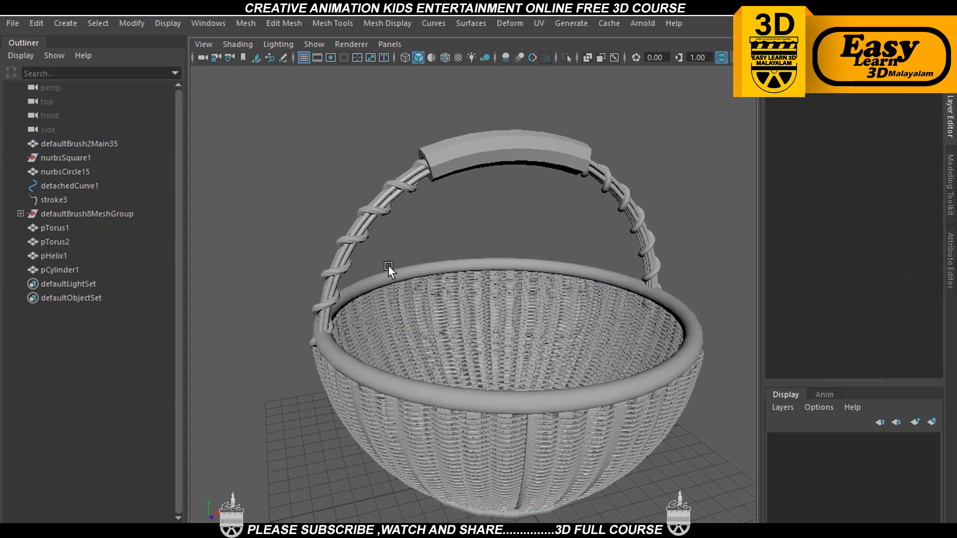
Smooth the helix strand pHelix1 wrapped around the basket handle
{"action": "left_click_drag", "start_coordinate": [440, 277], "coordinate": [475, 289], "text": "alt"}
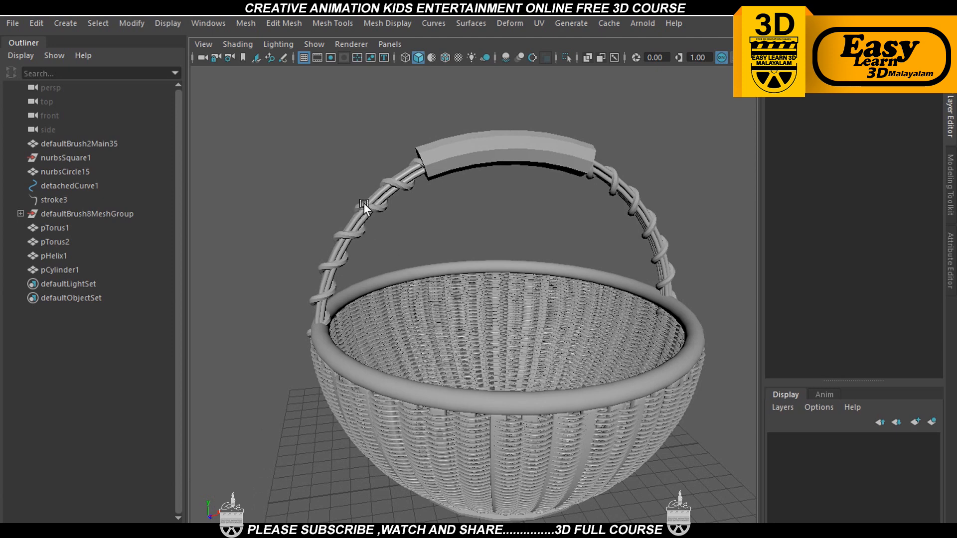
{"action": "scroll", "coordinate": [396, 207], "scroll_direction": "up", "scroll_amount": 5}
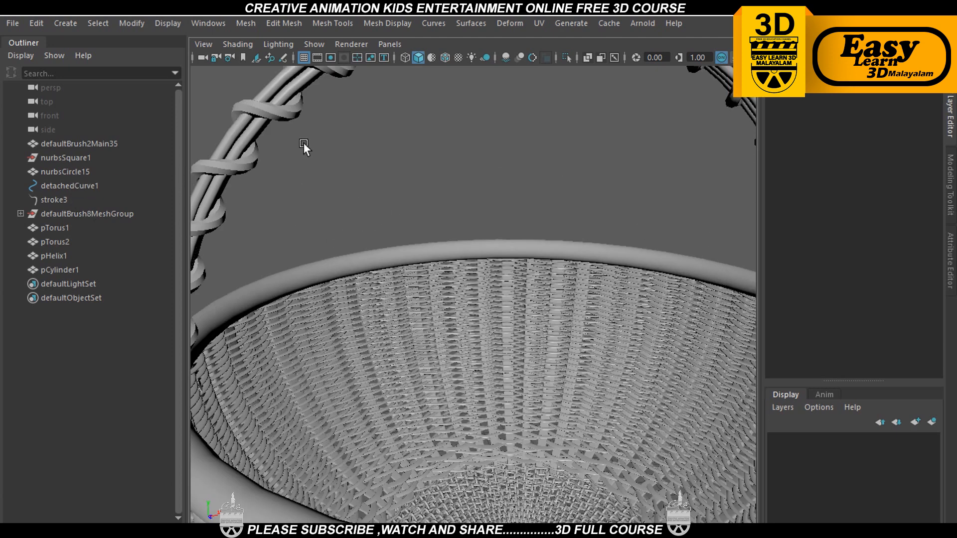
{"action": "scroll", "coordinate": [319, 148], "scroll_direction": "down", "scroll_amount": 5}
{"action": "left_click", "coordinate": [353, 151]}
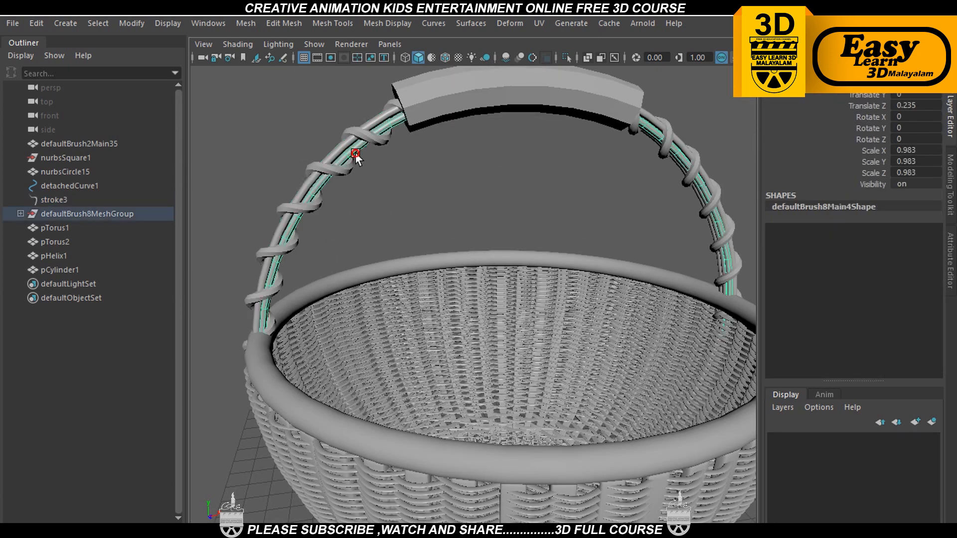
{"action": "middle_click_drag", "start_coordinate": [299, 227], "coordinate": [366, 274], "text": "alt"}
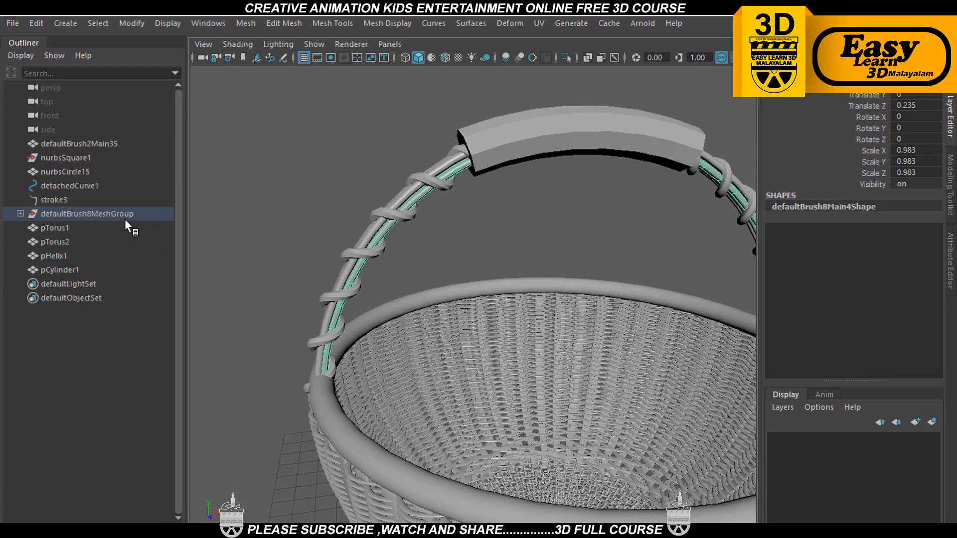
{"action": "left_click", "coordinate": [94, 142]}
{"action": "left_click", "coordinate": [397, 218]}
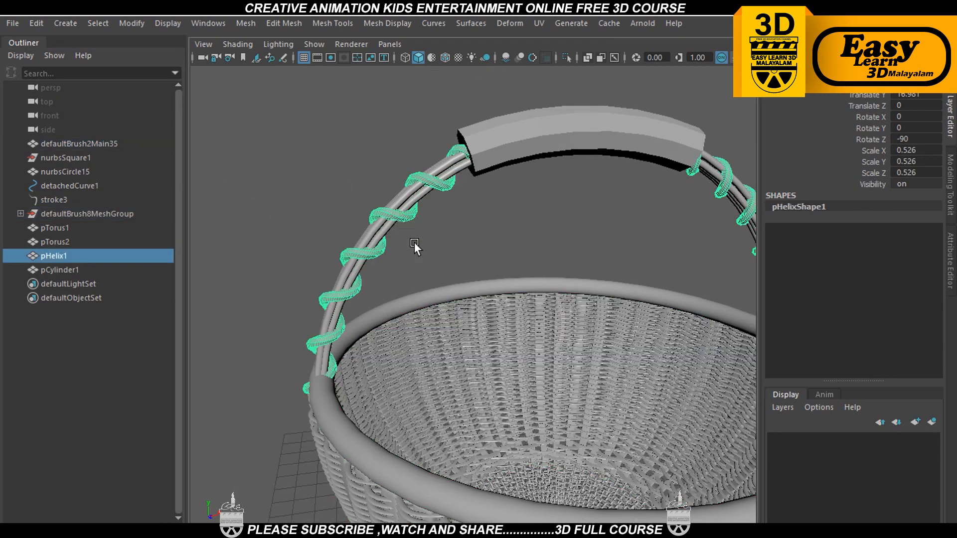
{"action": "right_click_drag", "start_coordinate": [456, 232], "coordinate": [420, 258], "text": "shift"}
Apply the same smoothing to the curved cylinder grip at the top of the handle and deselect it
{"action": "middle_click_drag", "start_coordinate": [439, 249], "coordinate": [364, 268], "text": "alt"}
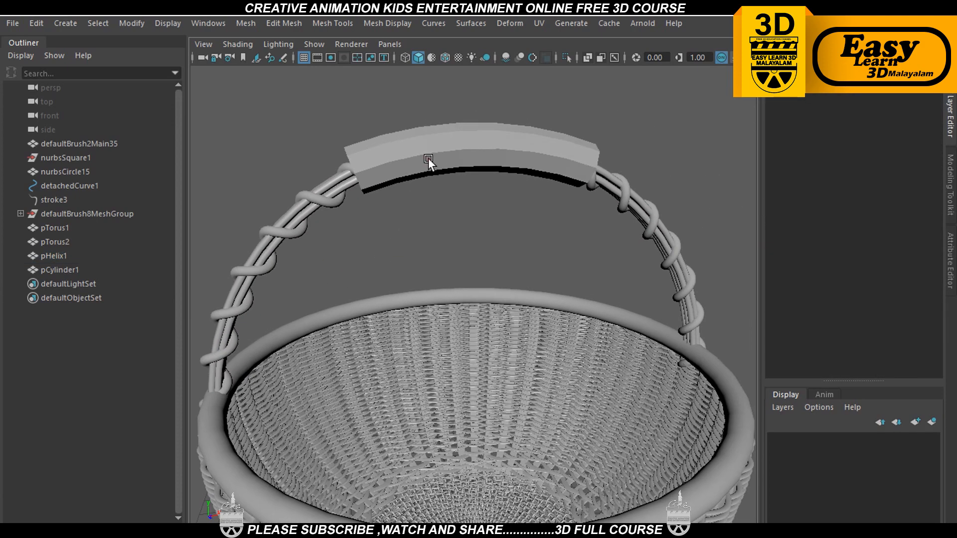
{"action": "left_click", "coordinate": [428, 157]}
{"action": "key", "text": "g"}
{"action": "left_click", "coordinate": [435, 213]}
{"action": "scroll", "coordinate": [444, 242], "scroll_direction": "down", "scroll_amount": 6}
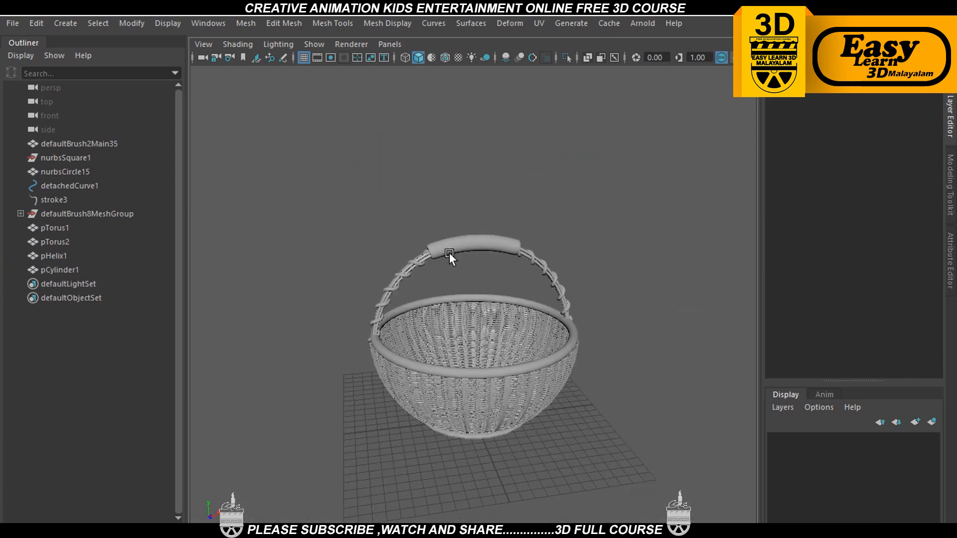
Smooth the inner long strand of the basket handle, defaultBrush8Main4, with one division
{"action": "left_click_drag", "start_coordinate": [450, 253], "coordinate": [501, 273], "text": "alt"}
{"action": "scroll", "coordinate": [501, 274], "scroll_direction": "up", "scroll_amount": 6}
{"action": "middle_click_drag", "start_coordinate": [429, 301], "coordinate": [507, 357], "text": "alt"}
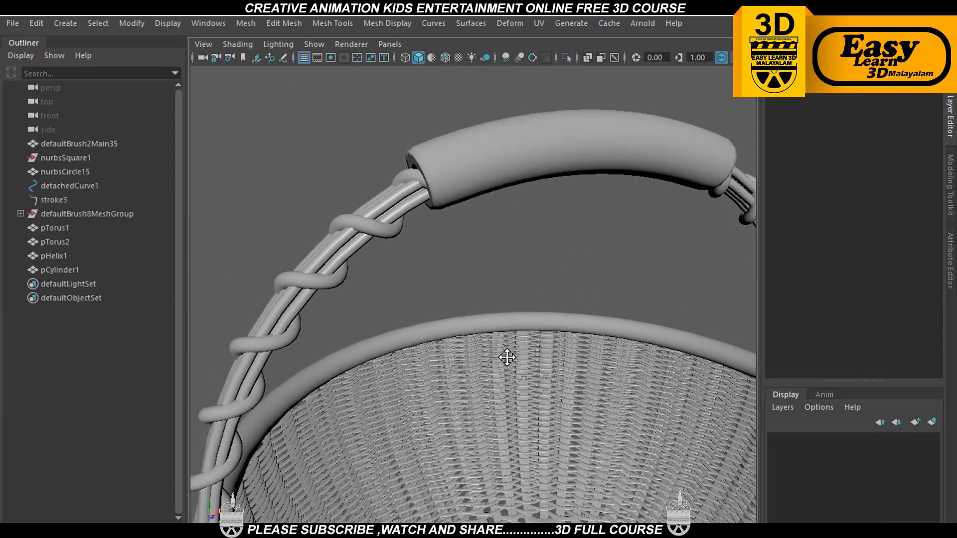
{"action": "left_click_drag", "start_coordinate": [423, 319], "coordinate": [468, 302], "text": "alt"}
{"action": "scroll", "coordinate": [416, 280], "scroll_direction": "up", "scroll_amount": 3}
{"action": "left_click", "coordinate": [380, 199]}
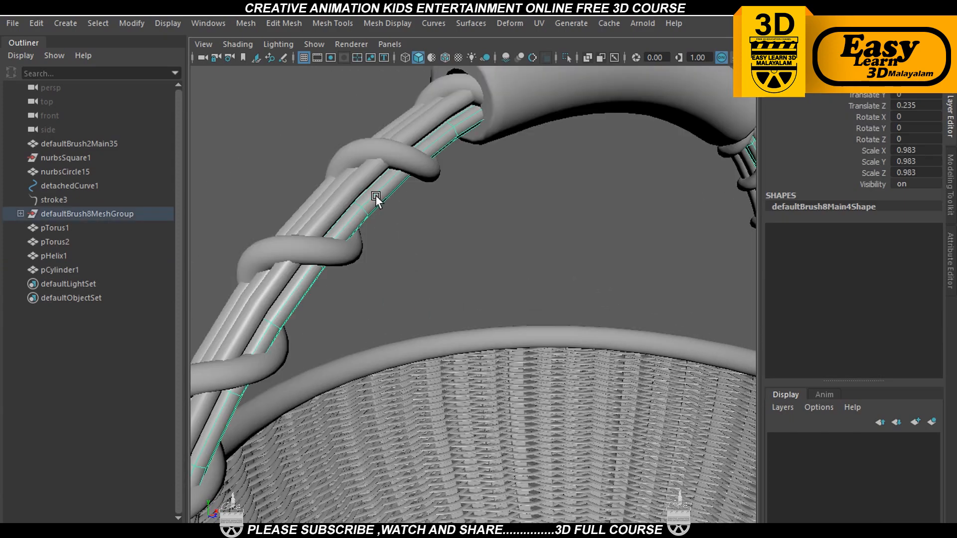
{"action": "key", "text": "g"}
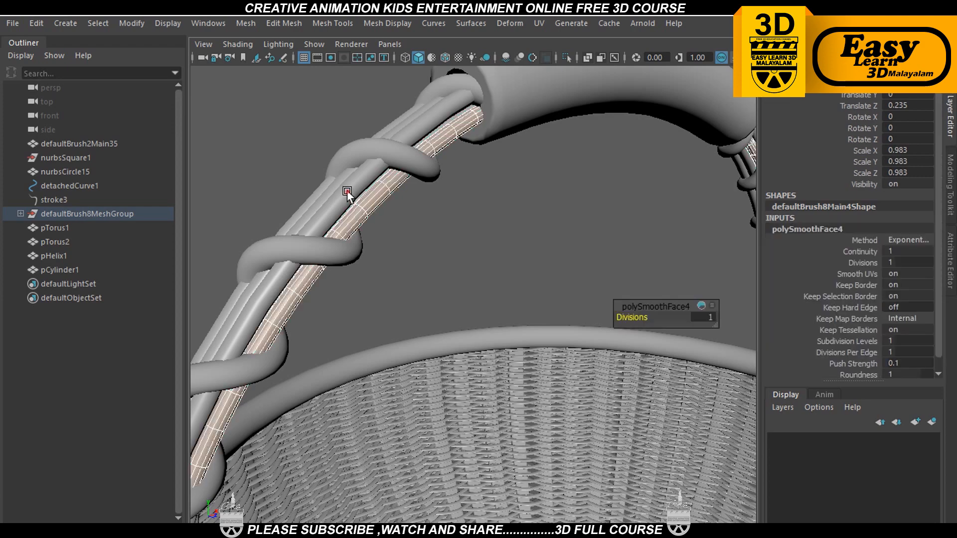
Check the remaining long handle strands by selecting them one after another, and clear the selection
{"action": "left_click", "coordinate": [348, 192]}
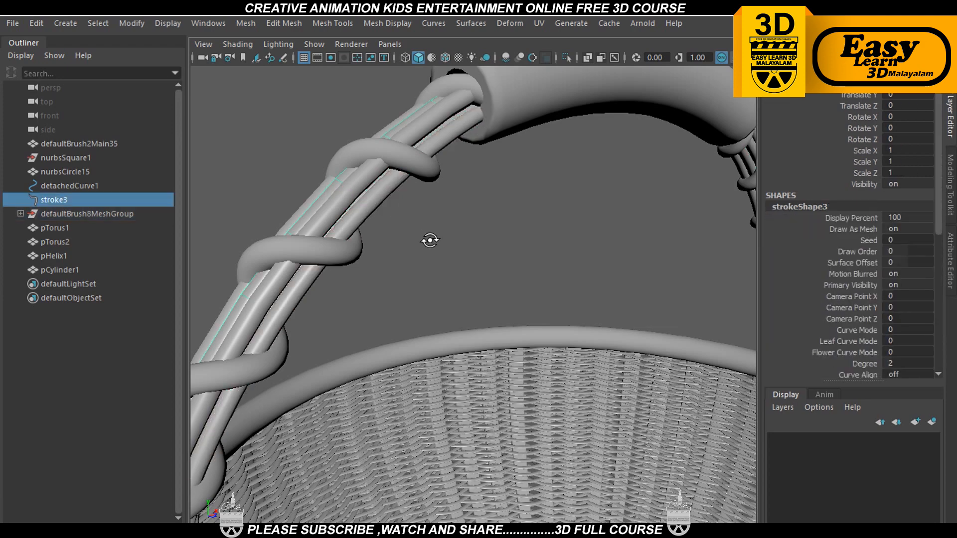
{"action": "left_click_drag", "start_coordinate": [429, 240], "coordinate": [485, 249], "text": "alt"}
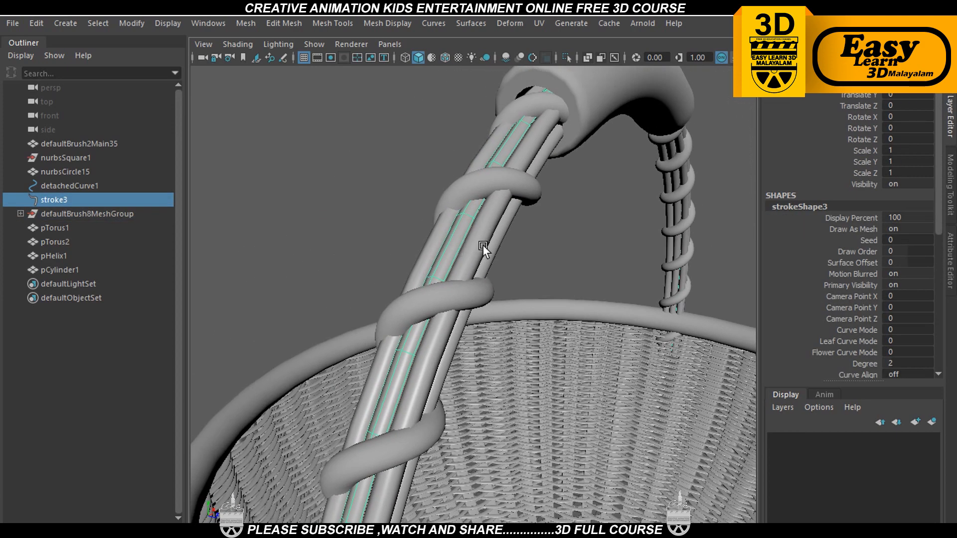
{"action": "right_click", "coordinate": [480, 226], "text": "shift"}
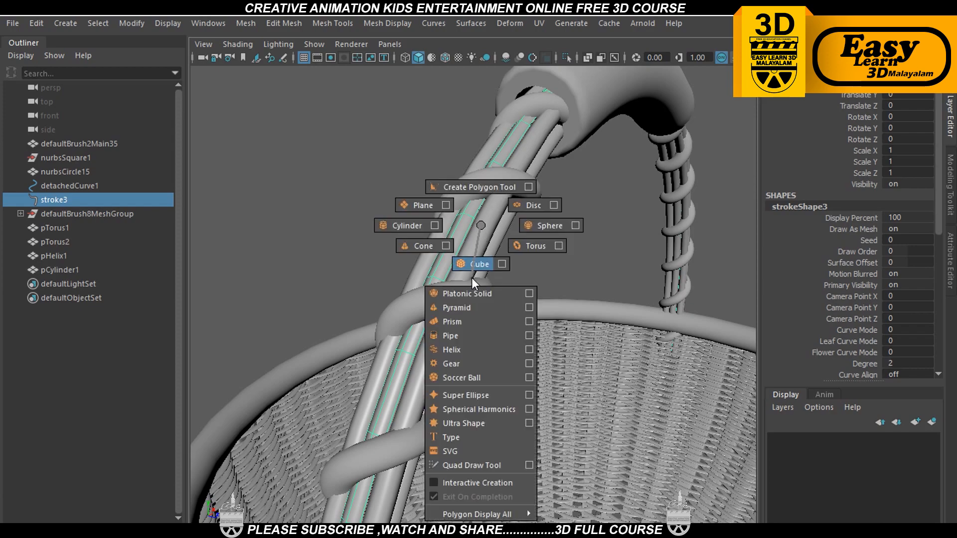
{"action": "left_click_drag", "start_coordinate": [514, 265], "coordinate": [415, 244], "text": "alt"}
{"action": "left_click", "coordinate": [569, 223]}
{"action": "left_click", "coordinate": [459, 217]}
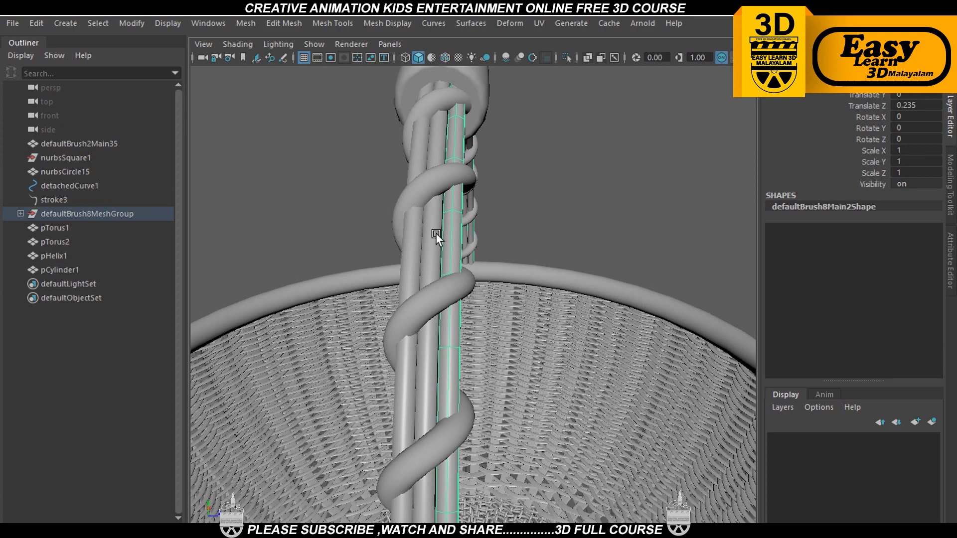
{"action": "left_click", "coordinate": [412, 241]}
{"action": "middle_click_drag", "start_coordinate": [411, 241], "coordinate": [442, 259], "text": "alt"}
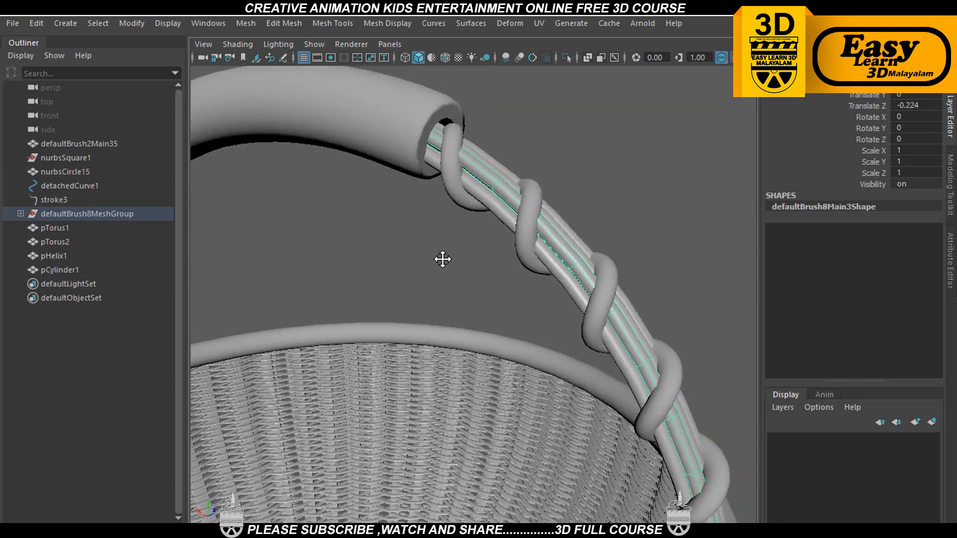
{"action": "scroll", "coordinate": [461, 259], "scroll_direction": "down", "scroll_amount": 8}
{"action": "left_click_drag", "start_coordinate": [476, 260], "coordinate": [404, 269], "text": "alt"}
{"action": "left_click", "coordinate": [498, 184]}
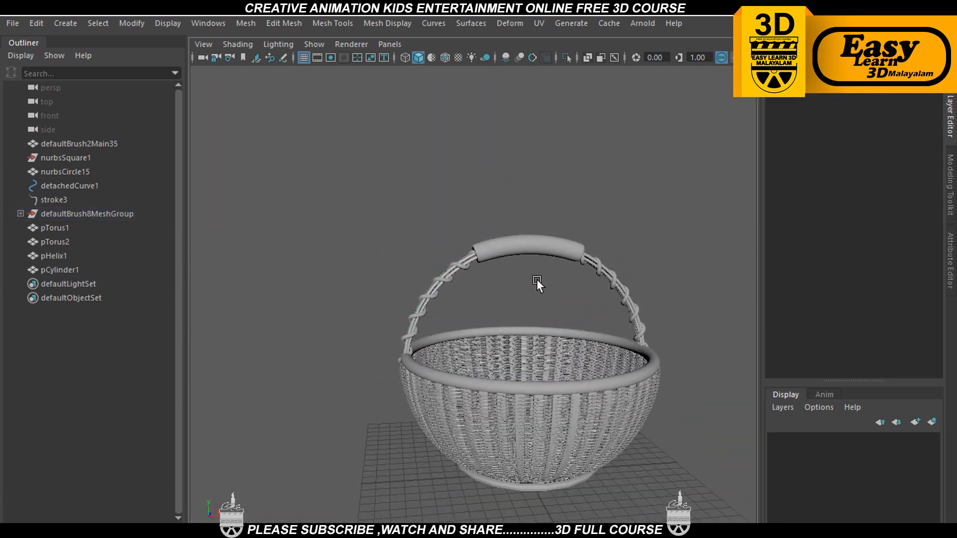
View the whole basket in a full-screen viewport without the side panels
{"action": "left_click_drag", "start_coordinate": [537, 279], "coordinate": [425, 214], "text": "alt"}
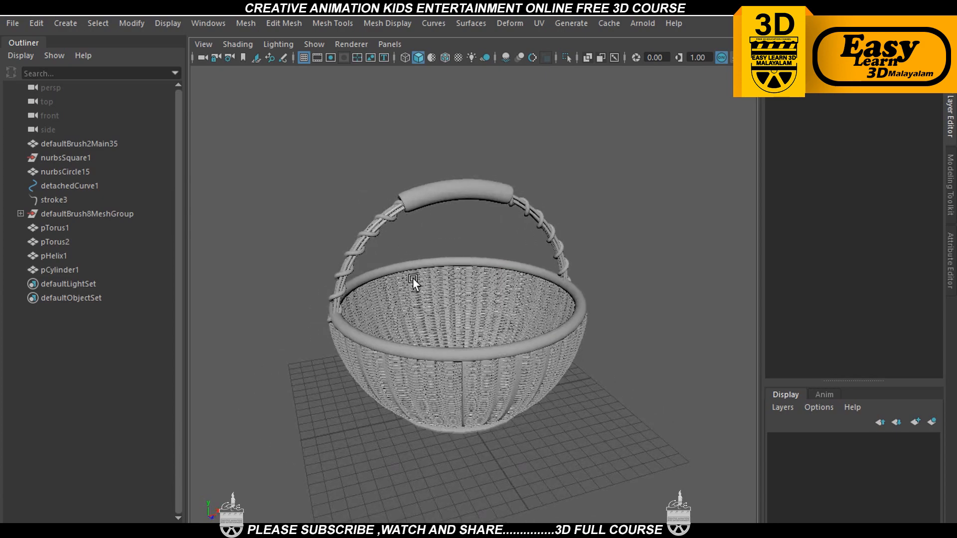
{"action": "scroll", "coordinate": [484, 322], "scroll_direction": "up", "scroll_amount": 5}
{"action": "scroll", "coordinate": [484, 322], "scroll_direction": "down", "scroll_amount": 5}
{"action": "left_click_drag", "start_coordinate": [457, 321], "coordinate": [514, 269], "text": "alt"}
{"action": "key", "text": "ctrl+space"}
{"action": "key", "text": "ctrl+space"}
{"action": "left_click", "coordinate": [214, 24]}
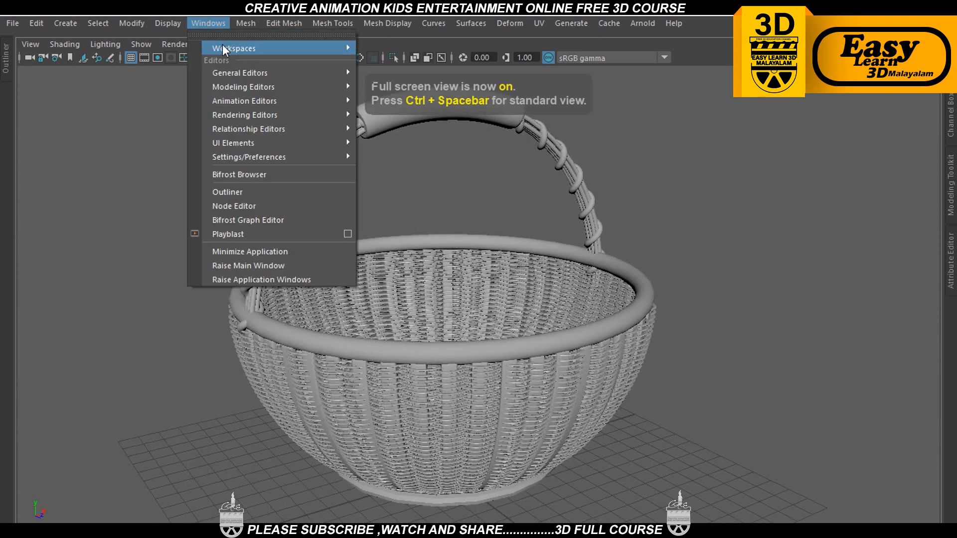
{"action": "mouse_move", "coordinate": [235, 116]}
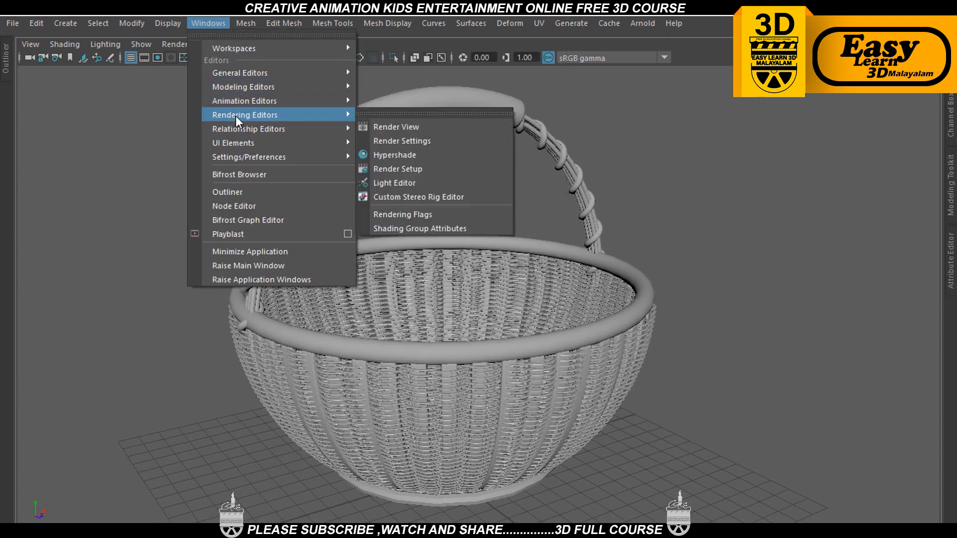
{"action": "left_click", "coordinate": [421, 154]}
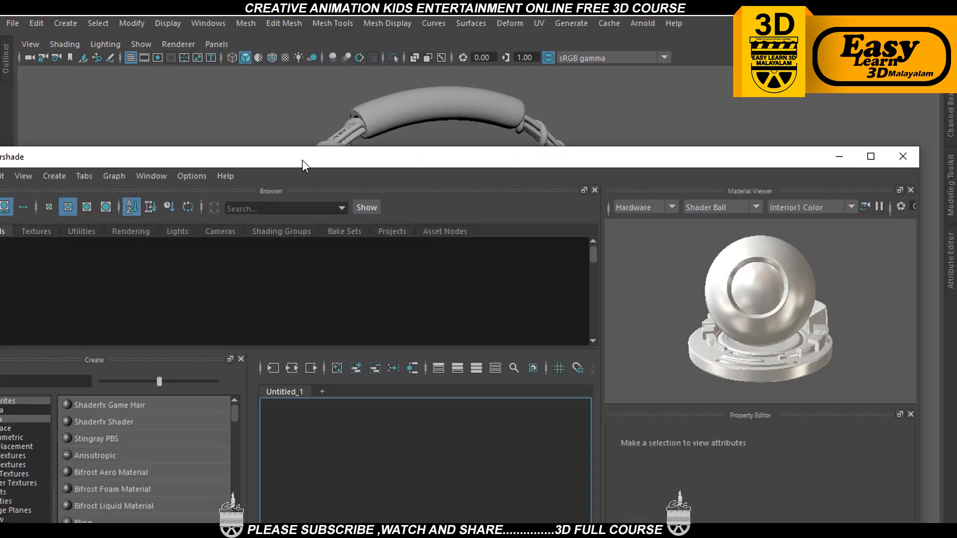
{"action": "left_click_drag", "start_coordinate": [305, 155], "coordinate": [739, 103]}
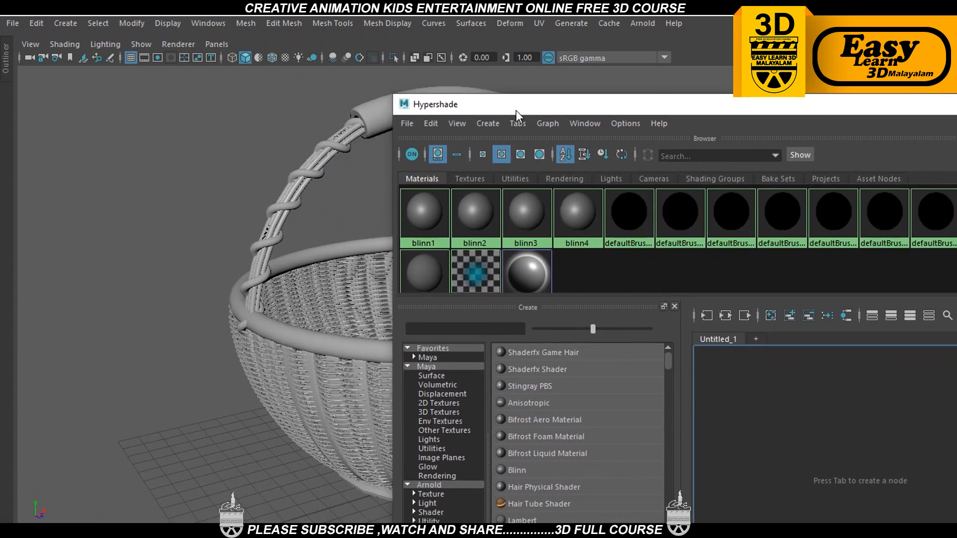
{"action": "left_click_drag", "start_coordinate": [515, 110], "coordinate": [436, 117]}
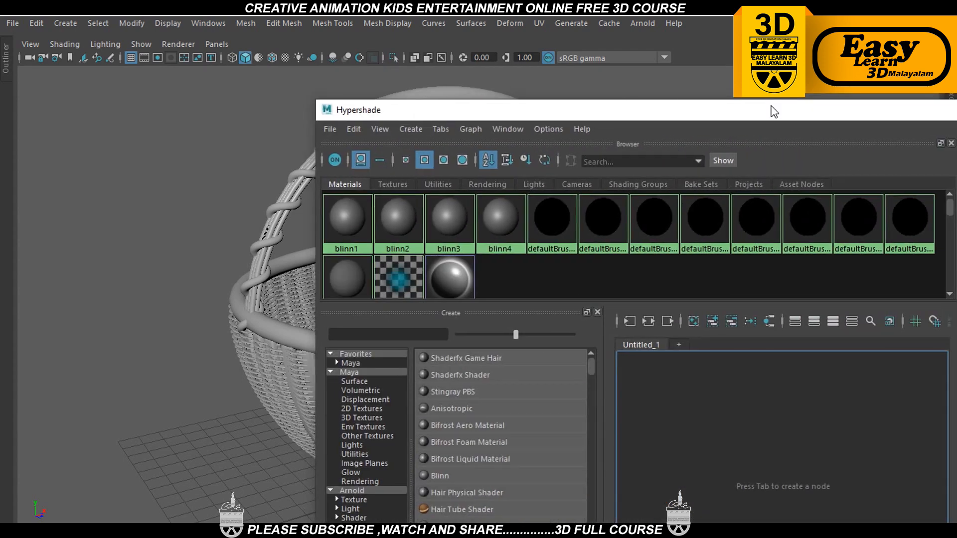
{"action": "left_click_drag", "start_coordinate": [774, 107], "coordinate": [295, 132]}
{"action": "left_click", "coordinate": [717, 135]}
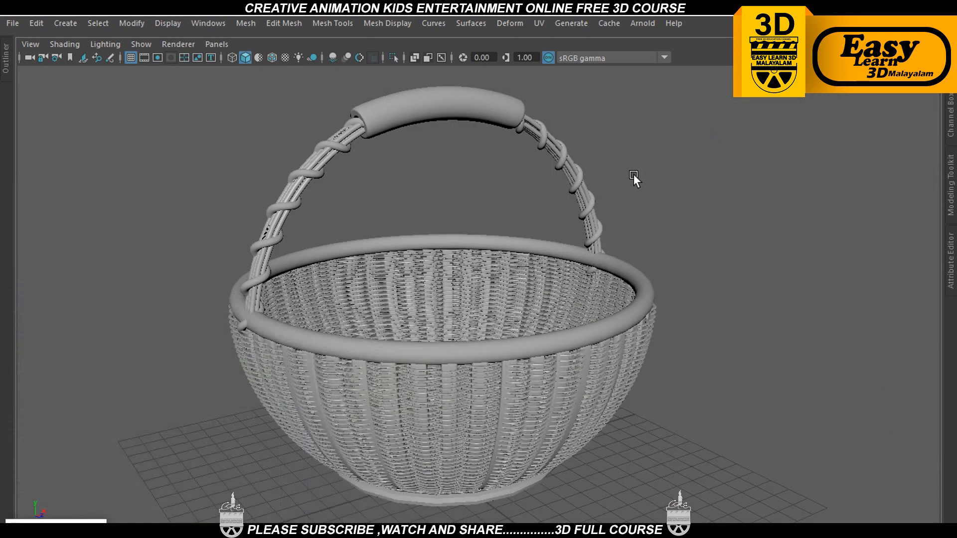
{"action": "scroll", "coordinate": [302, 136], "scroll_direction": "down", "scroll_amount": 3}
{"action": "scroll", "coordinate": [633, 370], "scroll_direction": "up", "scroll_amount": 1}
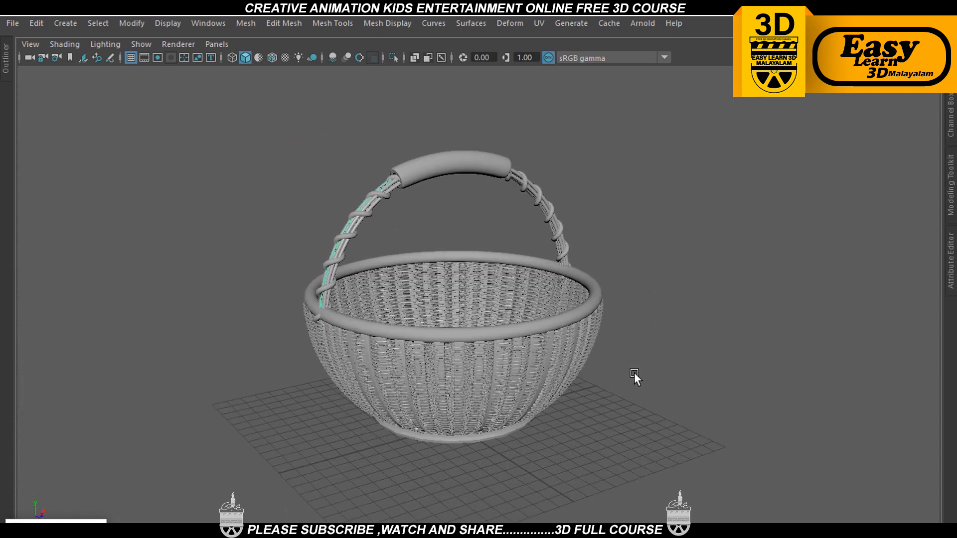
{"action": "left_click", "coordinate": [65, 525]}
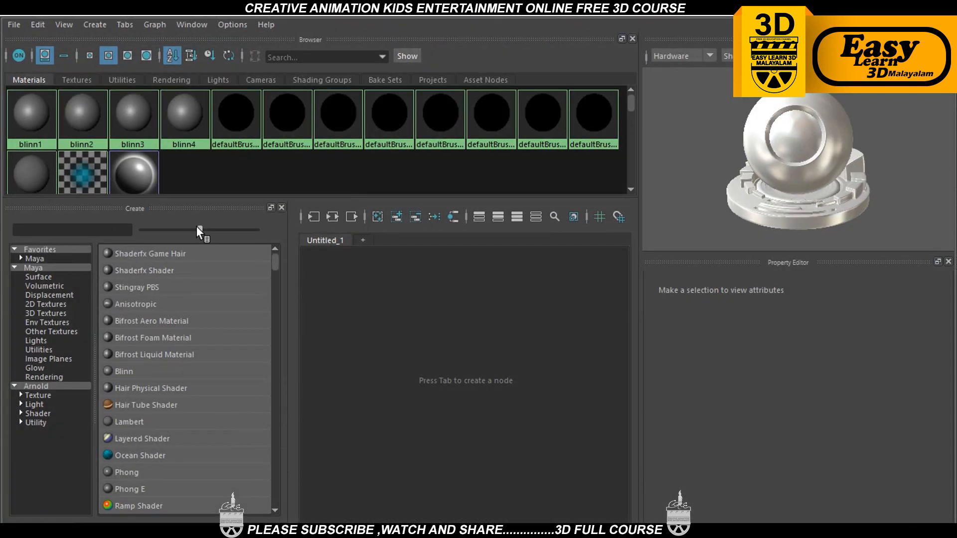
{"action": "left_click", "coordinate": [887, 7]}
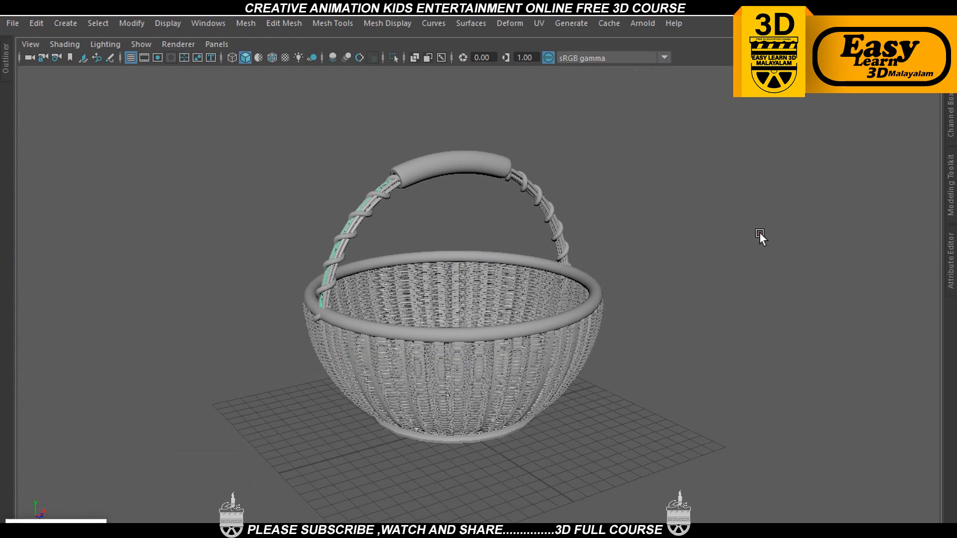
Select all basket objects from defaultBrush2Main35 through pCylinder1 in the Outliner and assign a new Blinn material to them
{"action": "left_click_drag", "start_coordinate": [635, 307], "coordinate": [658, 299], "text": "alt"}
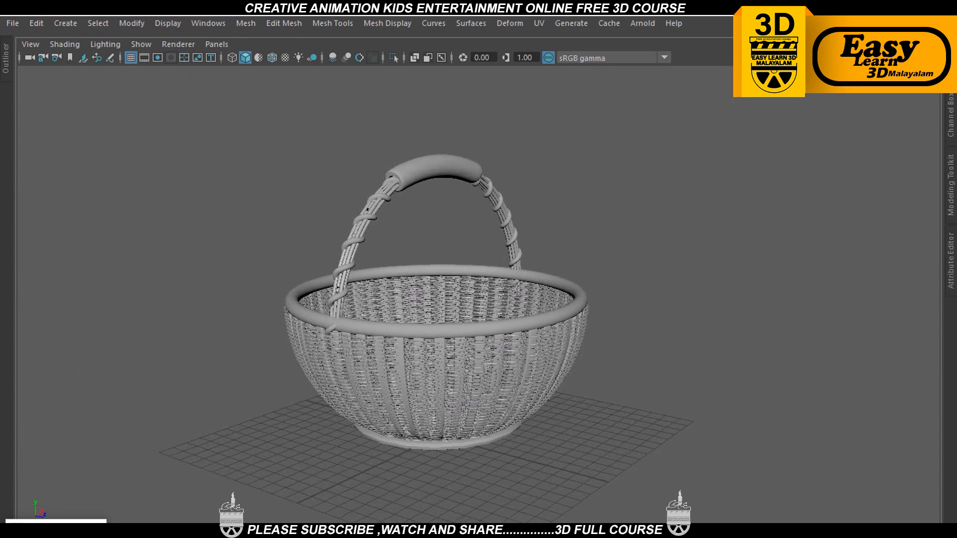
{"action": "left_click", "coordinate": [208, 23]}
{"action": "left_click", "coordinate": [226, 192]}
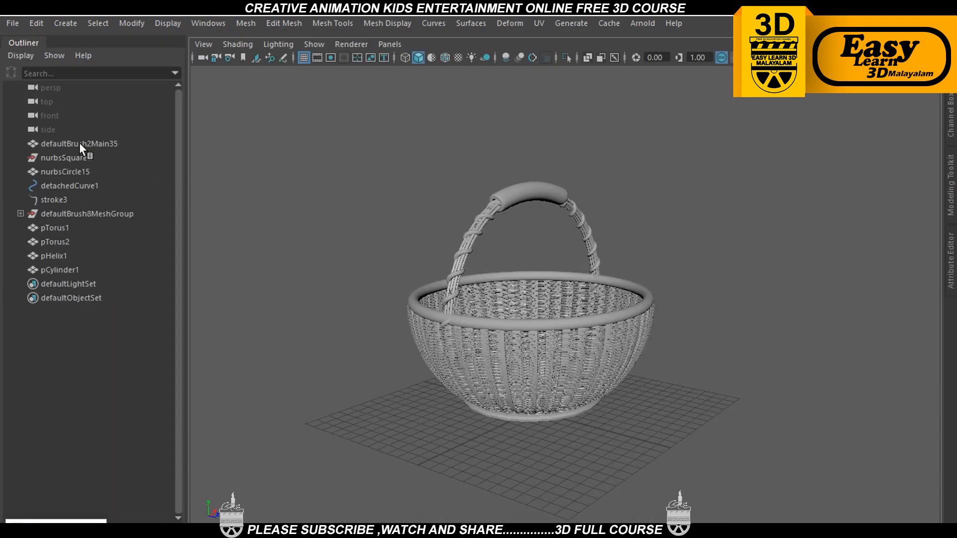
{"action": "left_click_drag", "start_coordinate": [80, 144], "coordinate": [70, 269]}
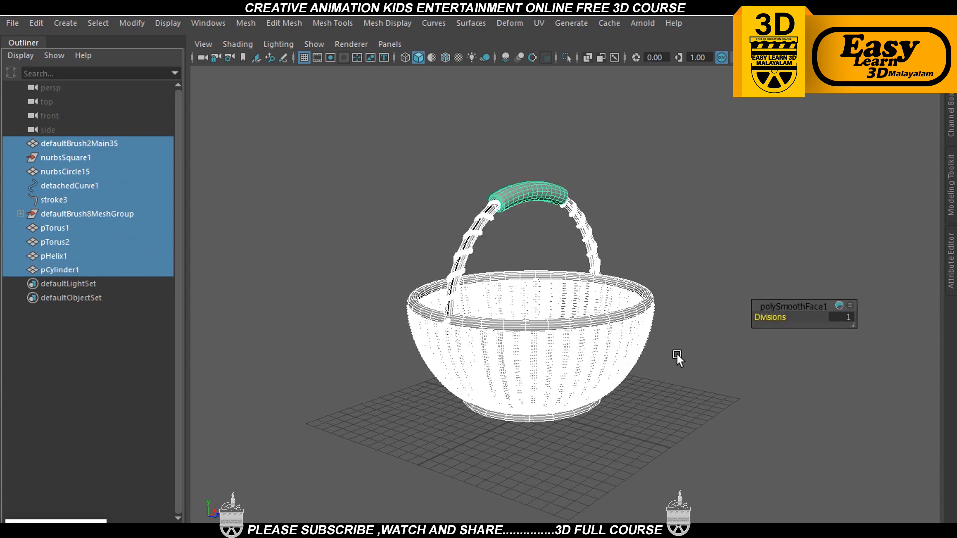
{"action": "right_click", "coordinate": [655, 235]}
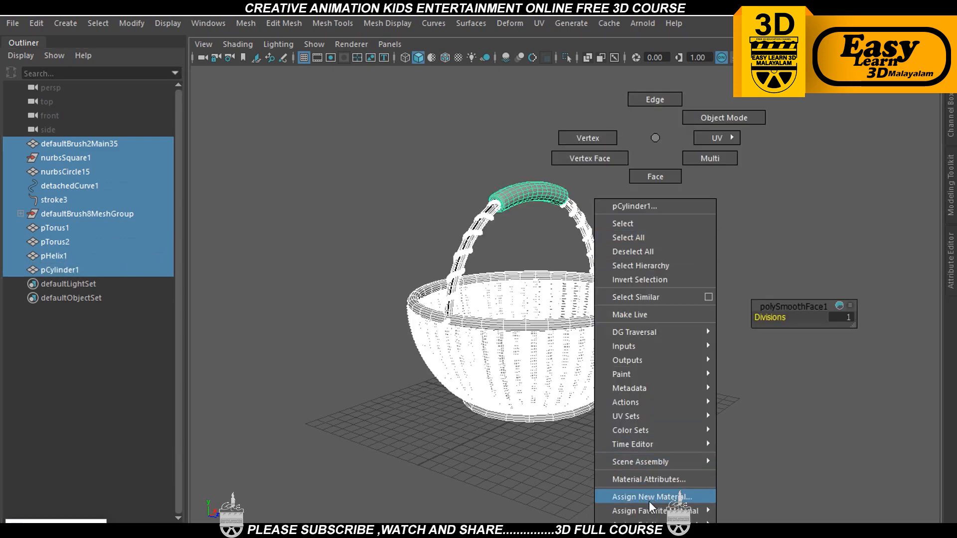
{"action": "mouse_move", "coordinate": [651, 507]}
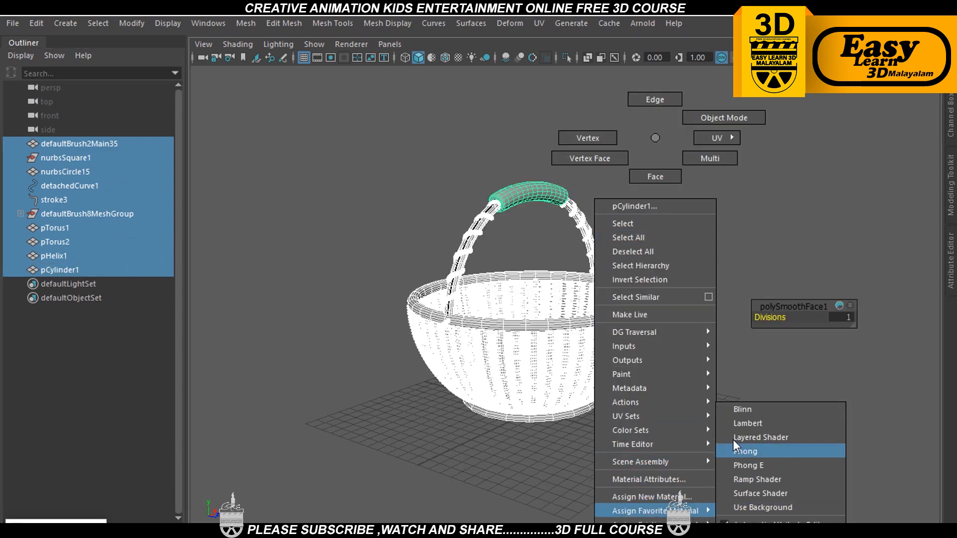
{"action": "left_click", "coordinate": [746, 408]}
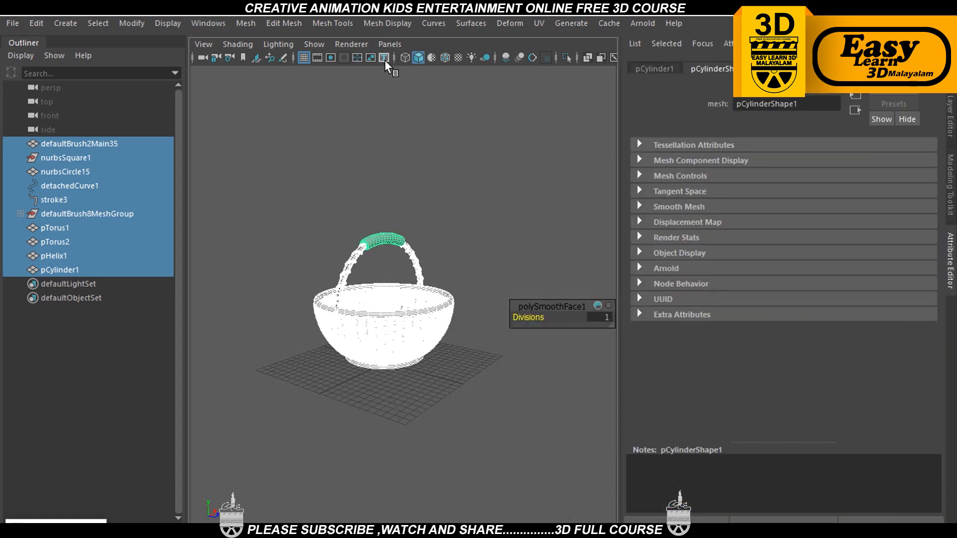
Show the attributes of the blinn5 material and set its colour to pure red
{"action": "key", "text": "ctrl+a"}
{"action": "key", "text": "ctrl+a"}
{"action": "left_click", "coordinate": [934, 70]}
{"action": "left_click", "coordinate": [892, 69]}
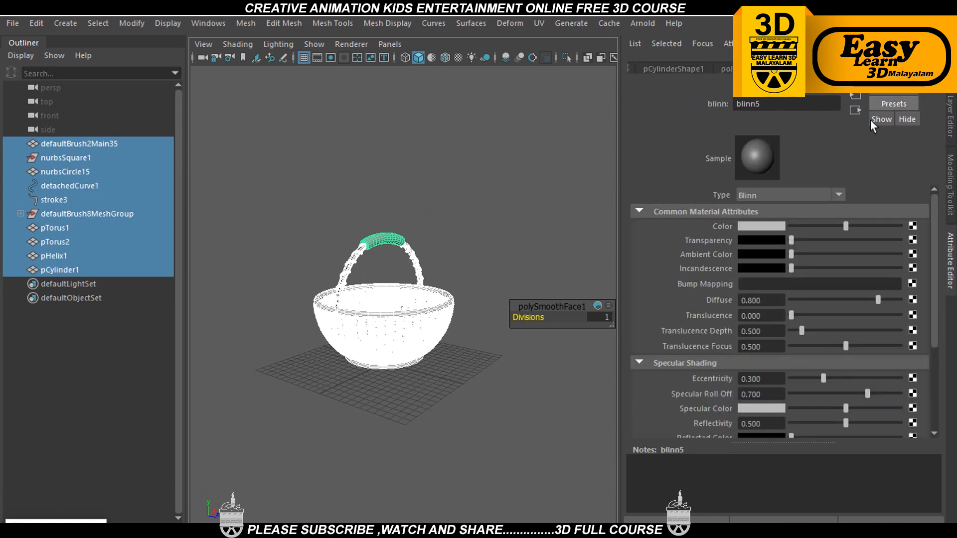
{"action": "left_click", "coordinate": [765, 228]}
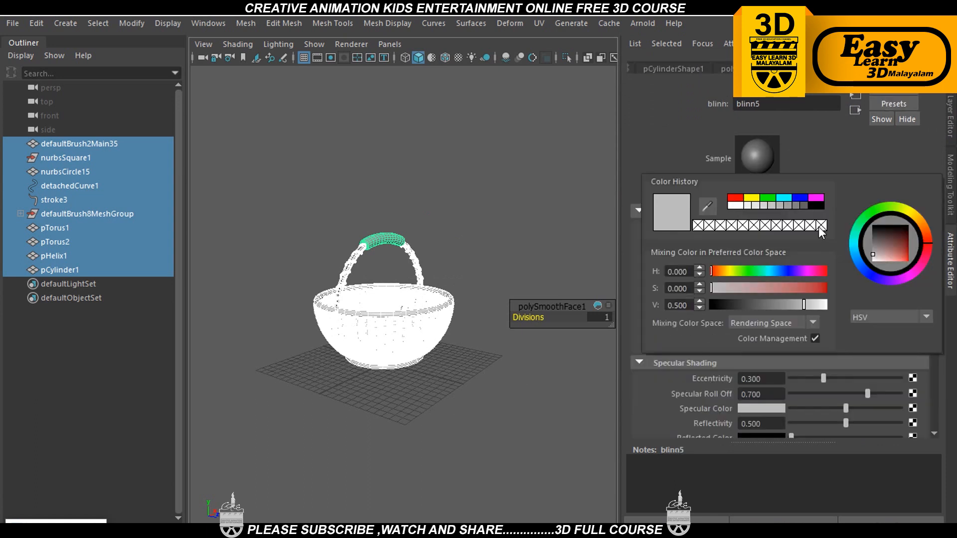
{"action": "left_click", "coordinate": [735, 198]}
Shift the hue of the blinn5 colour to a warm golden orange and clear the selection
{"action": "scroll", "coordinate": [481, 265], "scroll_direction": "up", "scroll_amount": 3}
{"action": "left_click_drag", "start_coordinate": [483, 271], "coordinate": [483, 301], "text": "alt"}
{"action": "left_click", "coordinate": [775, 226]}
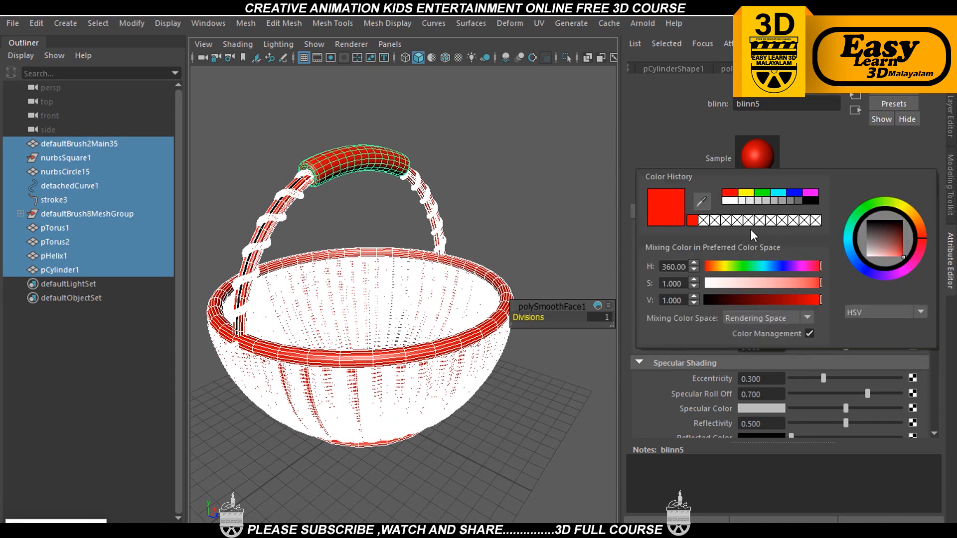
{"action": "left_click_drag", "start_coordinate": [735, 267], "coordinate": [724, 266]}
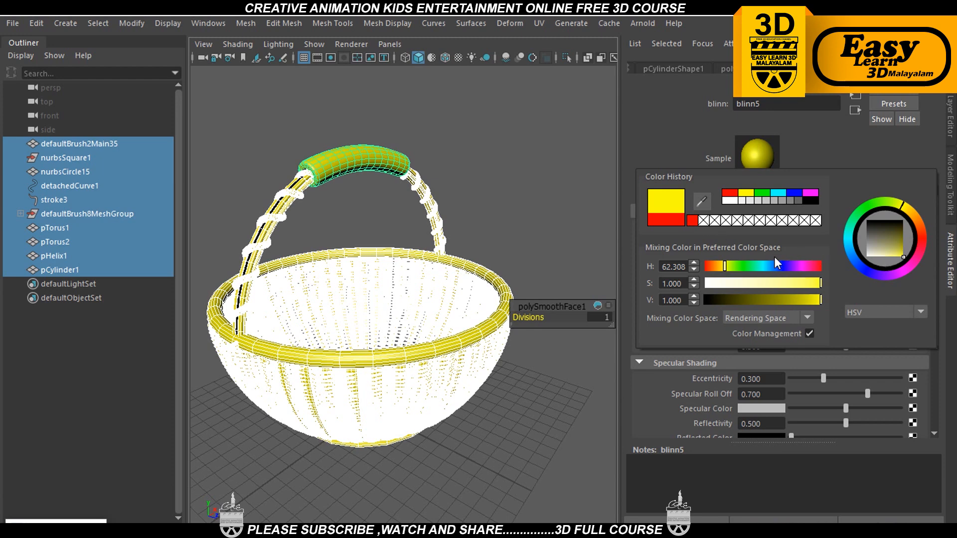
{"action": "left_click_drag", "start_coordinate": [727, 267], "coordinate": [719, 268]}
{"action": "left_click", "coordinate": [494, 200]}
Select the leftover paint stroke stroke3 running along the handle and delete it
{"action": "left_click_drag", "start_coordinate": [510, 300], "coordinate": [412, 234], "text": "alt"}
{"action": "scroll", "coordinate": [412, 234], "scroll_direction": "up", "scroll_amount": 4}
{"action": "middle_click_drag", "start_coordinate": [412, 234], "coordinate": [468, 283], "text": "alt"}
{"action": "scroll", "coordinate": [468, 282], "scroll_direction": "up", "scroll_amount": 2}
{"action": "middle_click_drag", "start_coordinate": [384, 256], "coordinate": [425, 285], "text": "alt"}
{"action": "left_click", "coordinate": [449, 212]}
{"action": "scroll", "coordinate": [454, 213], "scroll_direction": "down", "scroll_amount": 5}
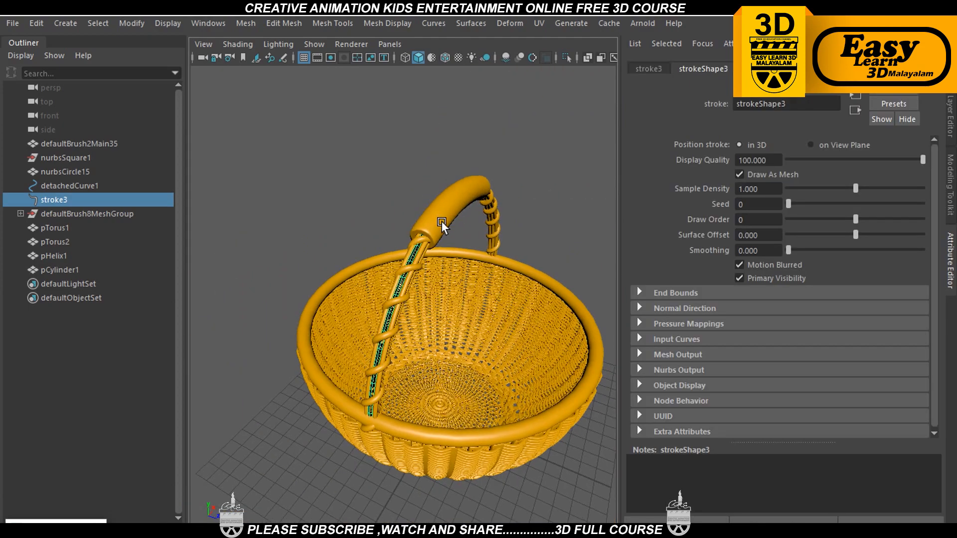
{"action": "scroll", "coordinate": [444, 225], "scroll_direction": "up", "scroll_amount": 5}
{"action": "scroll", "coordinate": [446, 230], "scroll_direction": "down", "scroll_amount": 3}
{"action": "scroll", "coordinate": [442, 231], "scroll_direction": "up", "scroll_amount": 3}
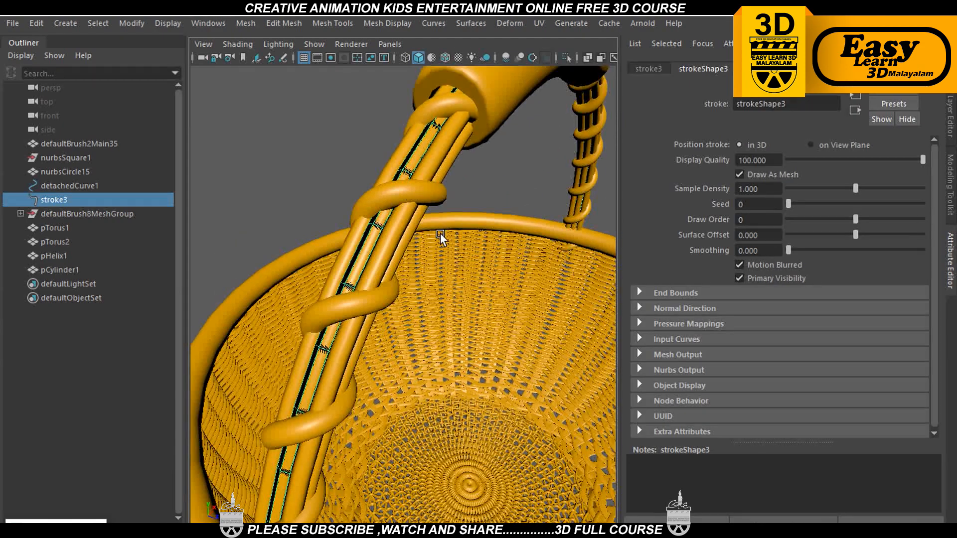
{"action": "key", "text": "Delete"}
Show the coloured basket in a full-screen viewport and save the scene
{"action": "scroll", "coordinate": [442, 236], "scroll_direction": "down", "scroll_amount": 5}
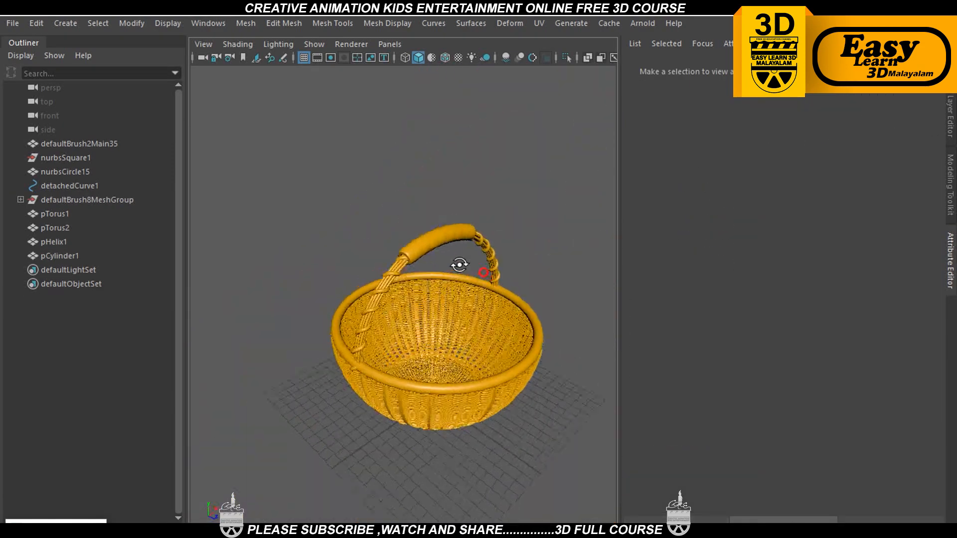
{"action": "scroll", "coordinate": [456, 269], "scroll_direction": "up", "scroll_amount": 5}
{"action": "scroll", "coordinate": [458, 272], "scroll_direction": "down", "scroll_amount": 5}
{"action": "key", "text": "ctrl+space"}
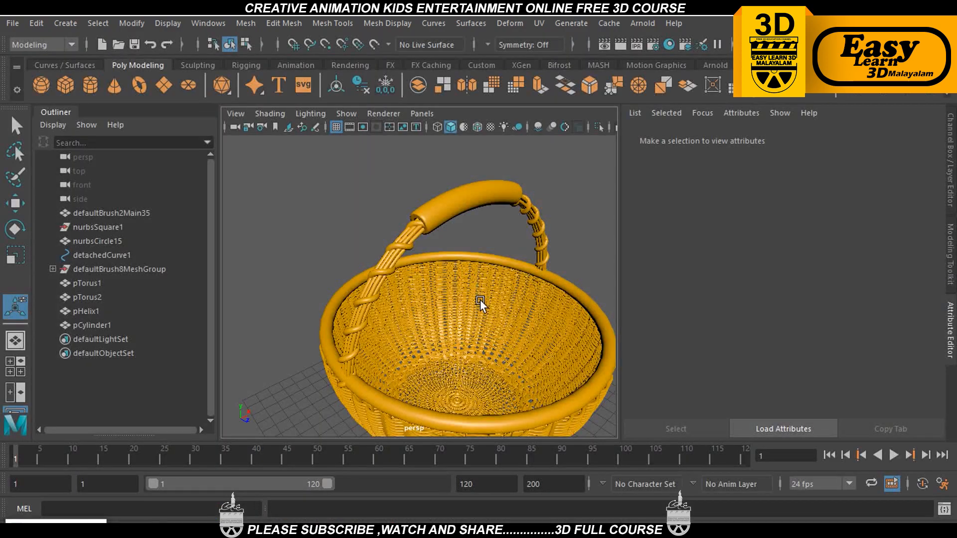
{"action": "key", "text": "ctrl+space"}
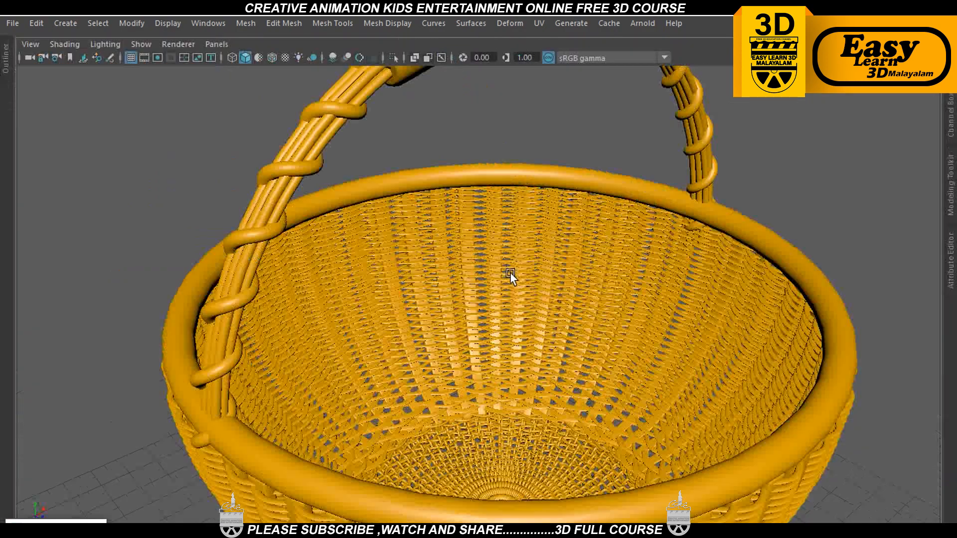
{"action": "scroll", "coordinate": [512, 284], "scroll_direction": "down", "scroll_amount": 2}
{"action": "mouse_move", "coordinate": [512, 285]}
{"action": "left_mouse_down", "text": "alt"}
{"action": "mouse_move", "coordinate": [472, 265]}
{"action": "mouse_move", "coordinate": [452, 272]}
{"action": "mouse_move", "coordinate": [549, 306]}
{"action": "mouse_move", "coordinate": [514, 294]}
{"action": "left_mouse_up", "text": "alt"}
{"action": "left_click", "coordinate": [13, 23]}
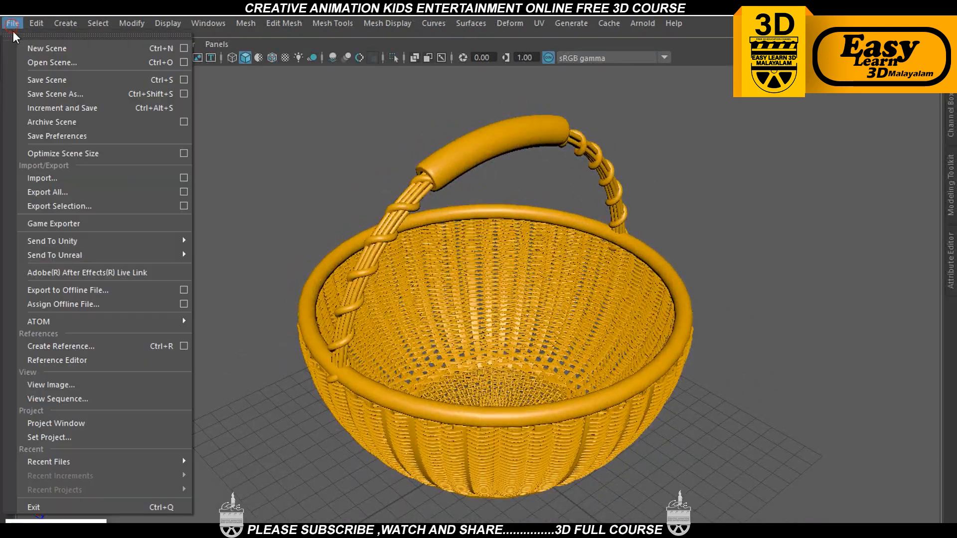
{"action": "left_click", "coordinate": [45, 80]}
Examine the finished orange basket and its wrapped handle from several angles
{"action": "left_click_drag", "start_coordinate": [712, 364], "coordinate": [518, 363], "text": "alt"}
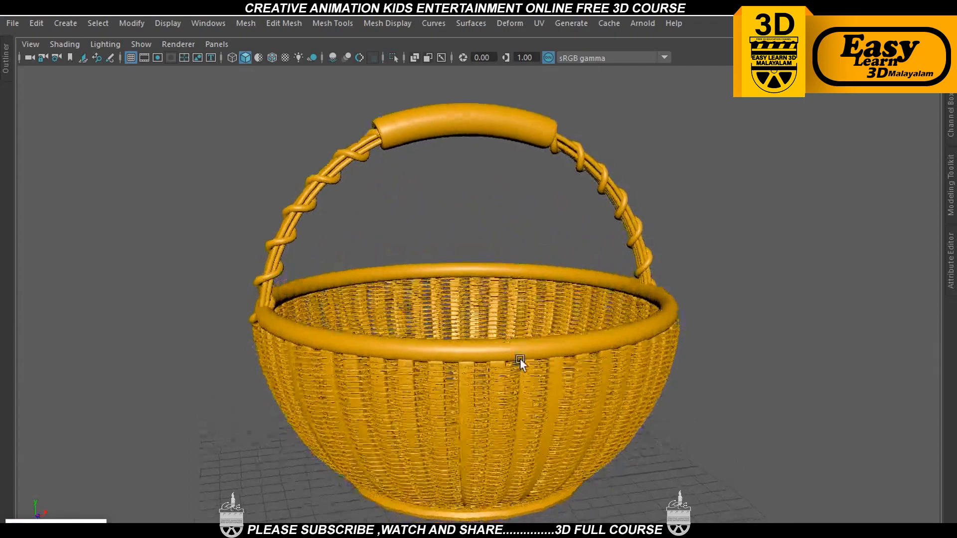
{"action": "middle_click_drag", "start_coordinate": [519, 363], "coordinate": [464, 344], "text": "alt"}
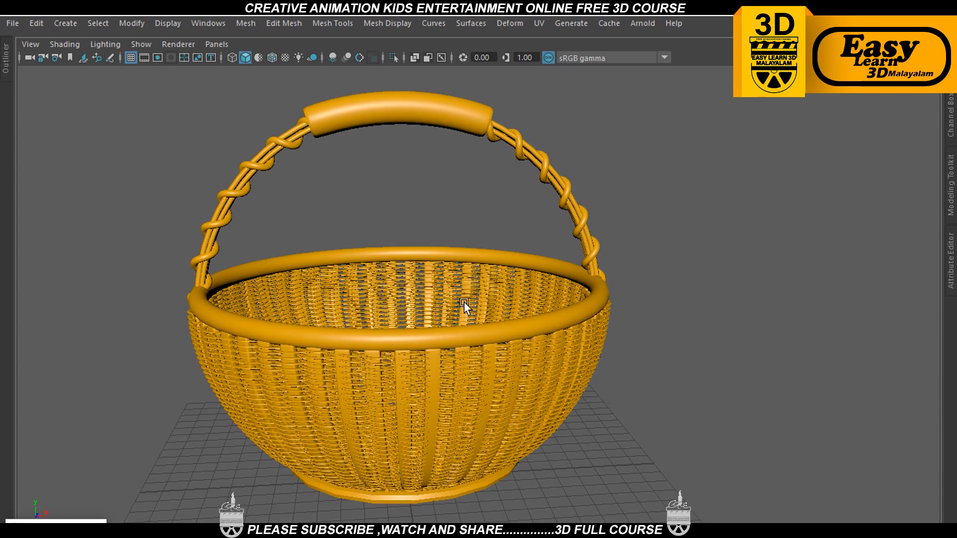
{"action": "left_click_drag", "start_coordinate": [465, 303], "coordinate": [499, 287], "text": "alt"}
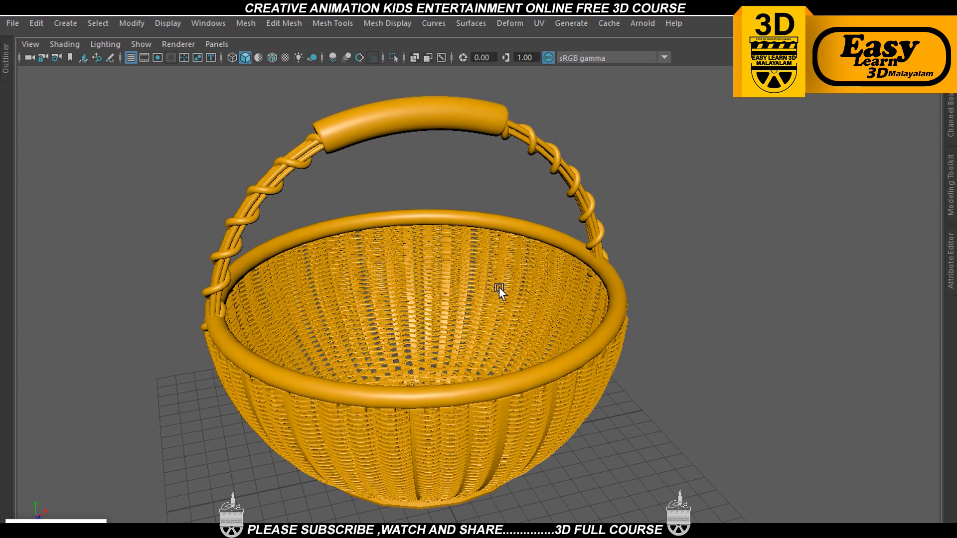
{"action": "left_click_drag", "start_coordinate": [498, 287], "coordinate": [341, 209], "text": "alt"}
{"action": "scroll", "coordinate": [341, 209], "scroll_direction": "up", "scroll_amount": 2}
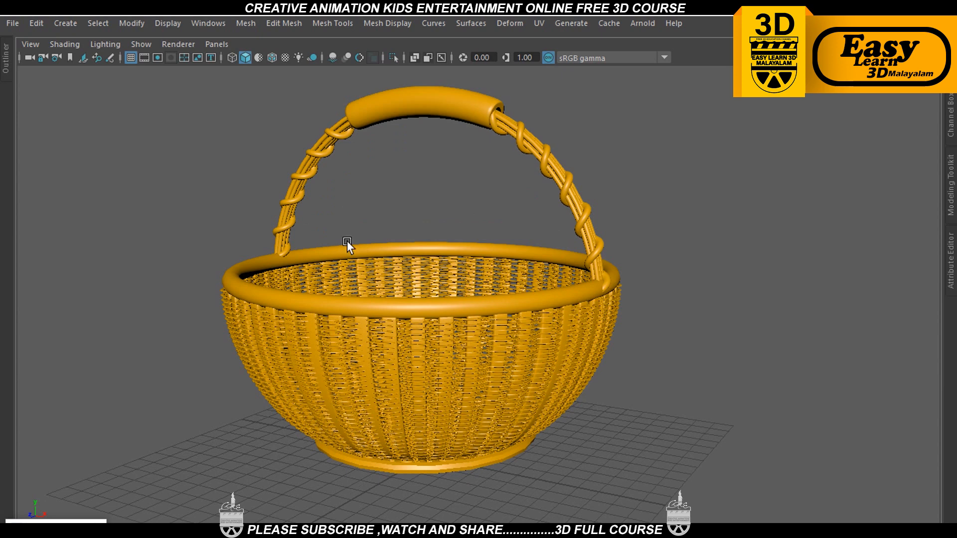
{"action": "left_click_drag", "start_coordinate": [364, 264], "coordinate": [443, 298], "text": "alt"}
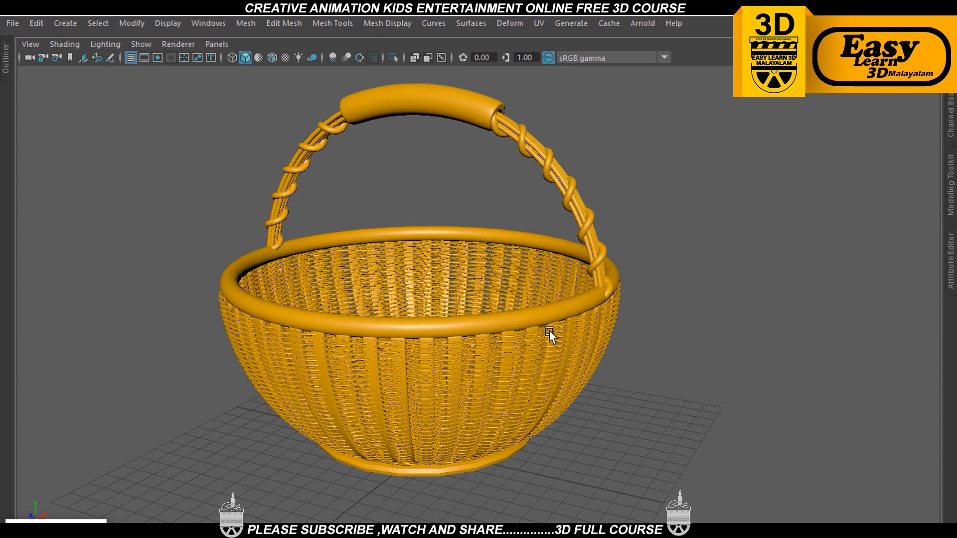